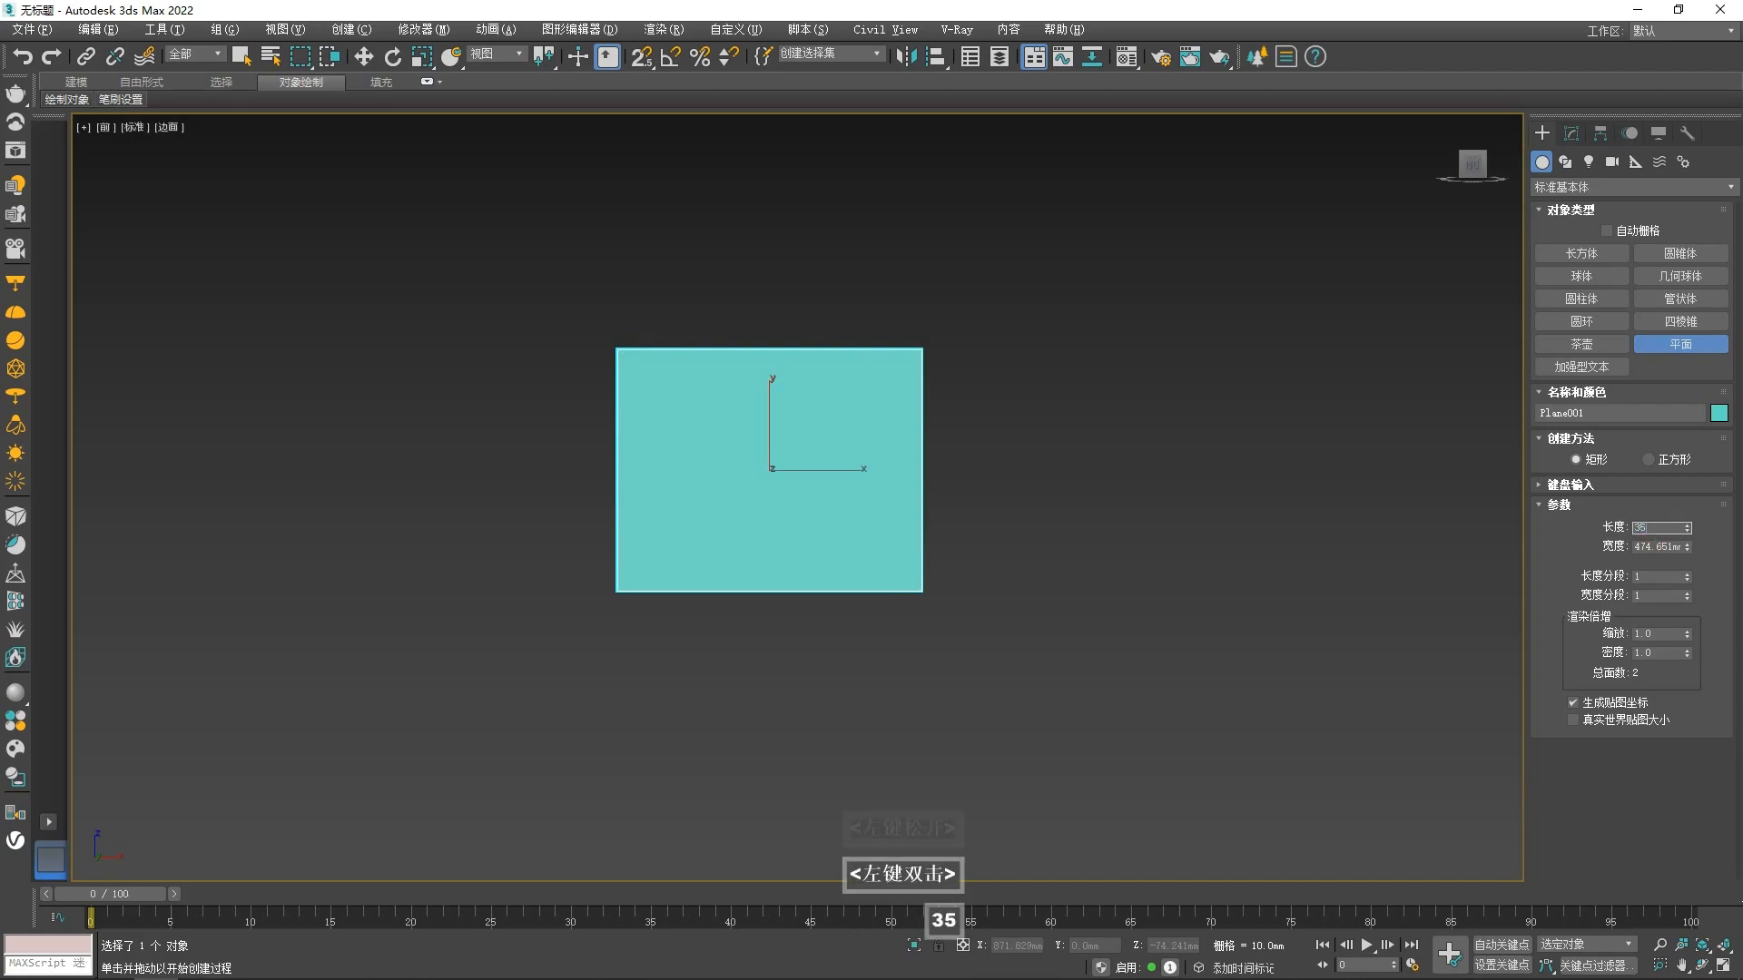
- Size the reference plane to 355 mm long and 351 mm wide and apply the carved-panel image material to it
text(351)
key(Return)
scroll(928, 508, down, 2)
right_click(927, 508)
key(m)
drag(145, 217, 821, 468)
click(405, 135)
- Freeze the reference plane through its object properties, keeping its image texture visible
right_click(867, 459)
click(913, 591)
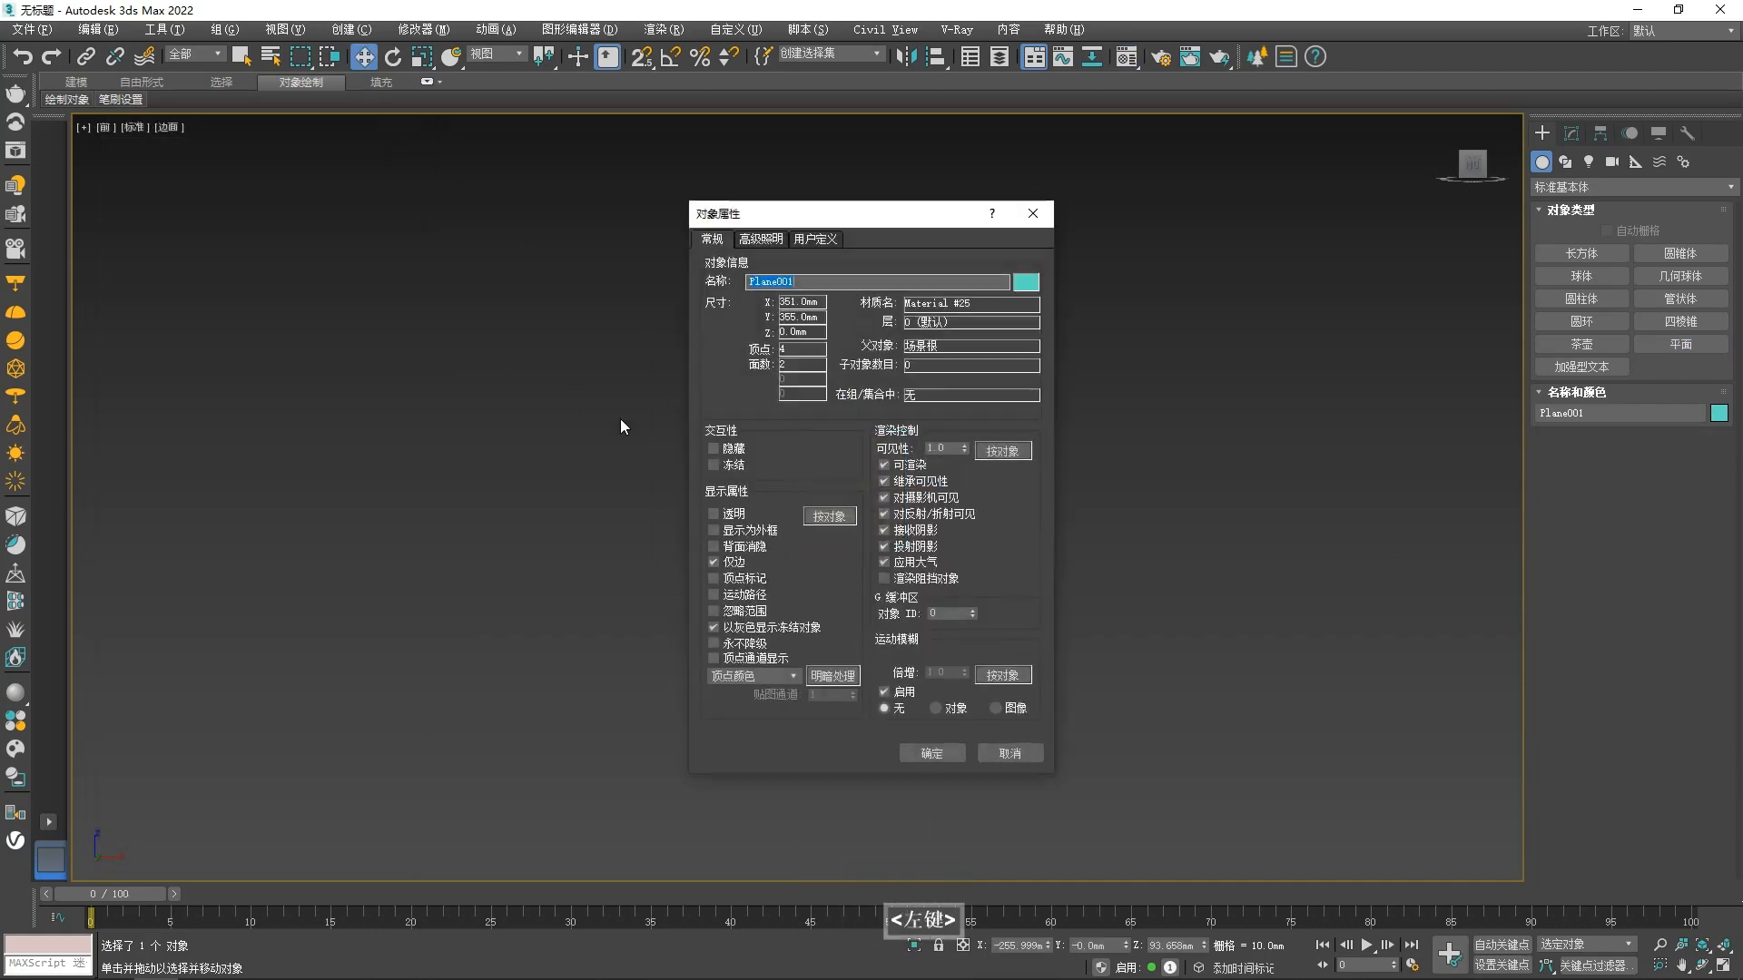
click(933, 752)
scroll(827, 490, up, 5)
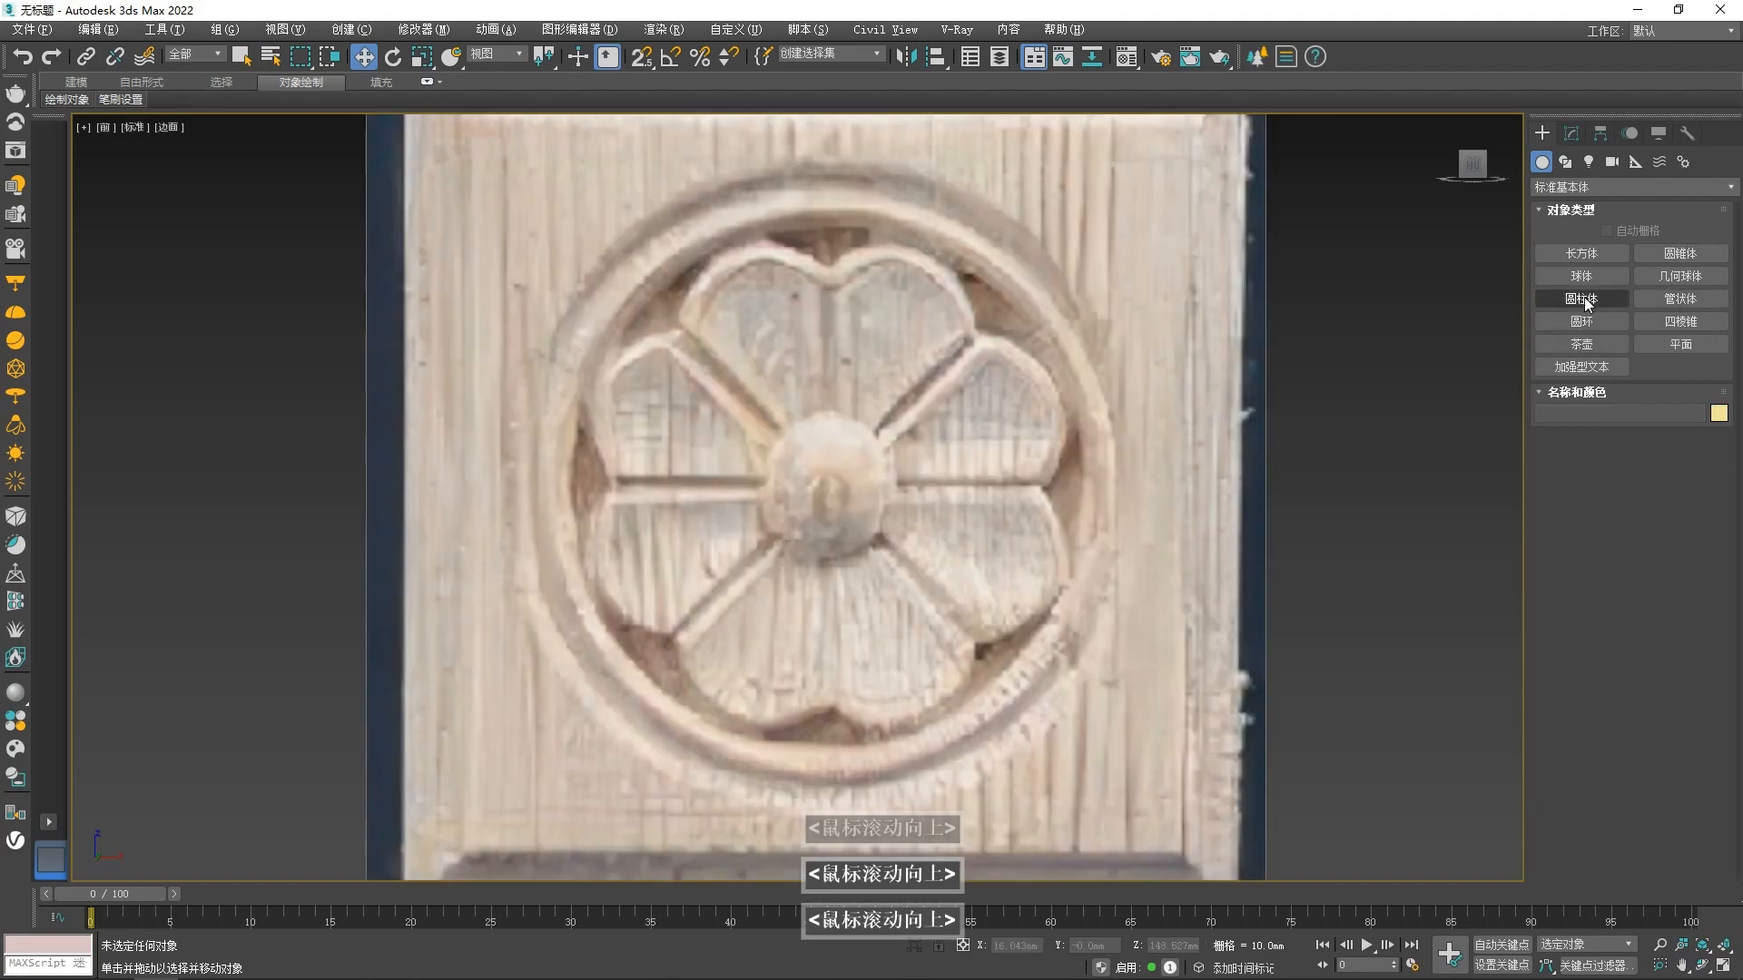
- Draw a 16-sided polygon centred on the carved flower, convert it to an editable poly and make it see-through
click(1565, 161)
click(1582, 344)
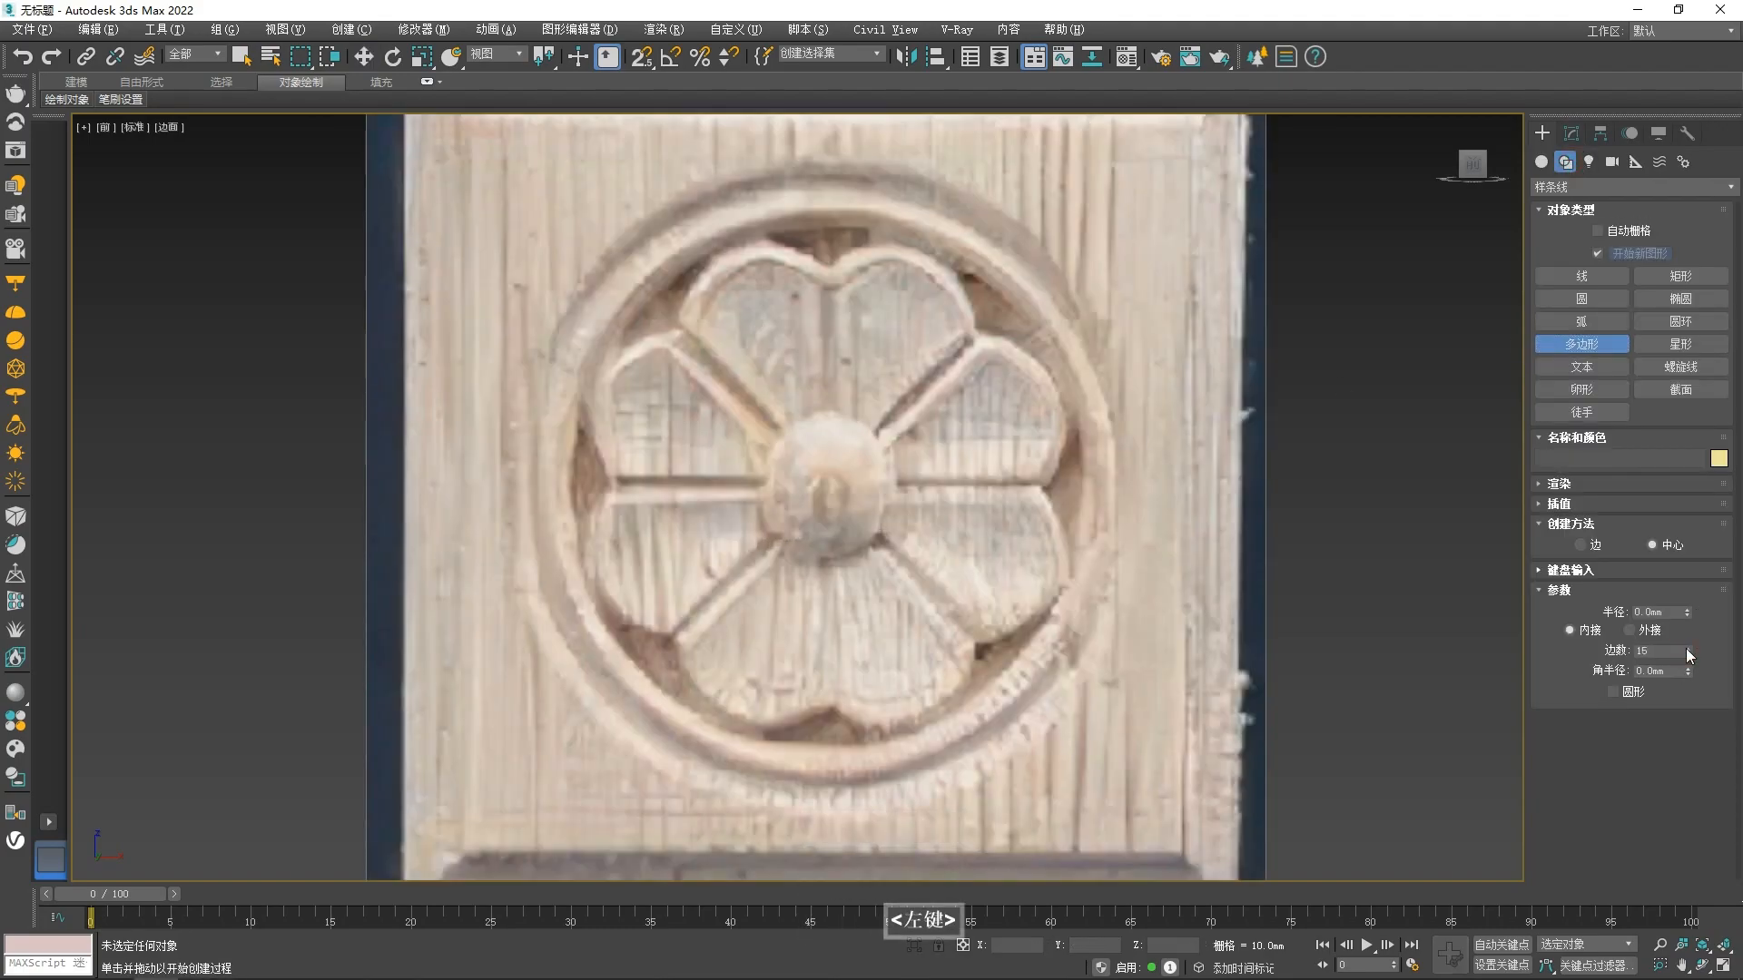
drag(830, 486, 1015, 665)
right_click(902, 574)
click(1089, 785)
key(alt+x)
- Extend the polygon's edge loop by scaling copies of it to form concentric rings of faces along the round molding
key(2)
click(971, 275)
double_click(1024, 332)
key(2)
key(r)
shift+drag(867, 448, 881, 290)
key(ctrl+z)
scroll(880, 290, down, 2)
scroll(880, 291, up, 3)
- Move the outermost ring's top, bottom, right and left vertices toward the inner line of the panel's square bevel
key(1)
key(w)
key(BackSpace)
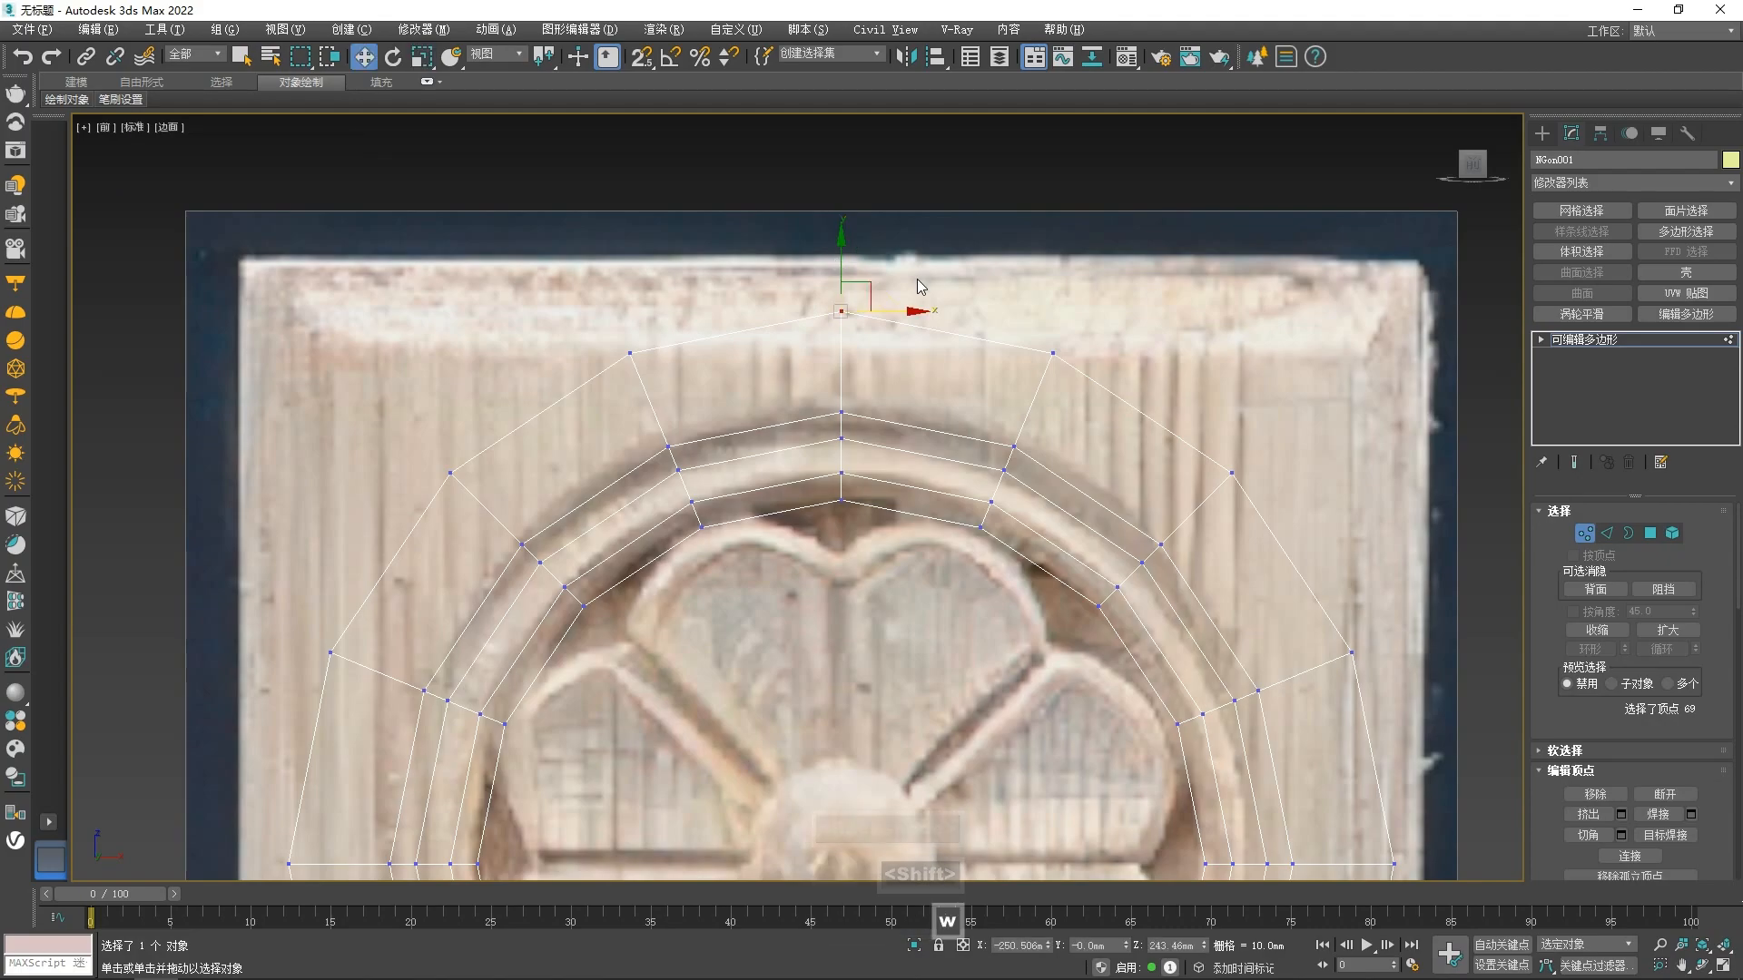
scroll(842, 277, down, 2)
scroll(756, 483, up, 2)
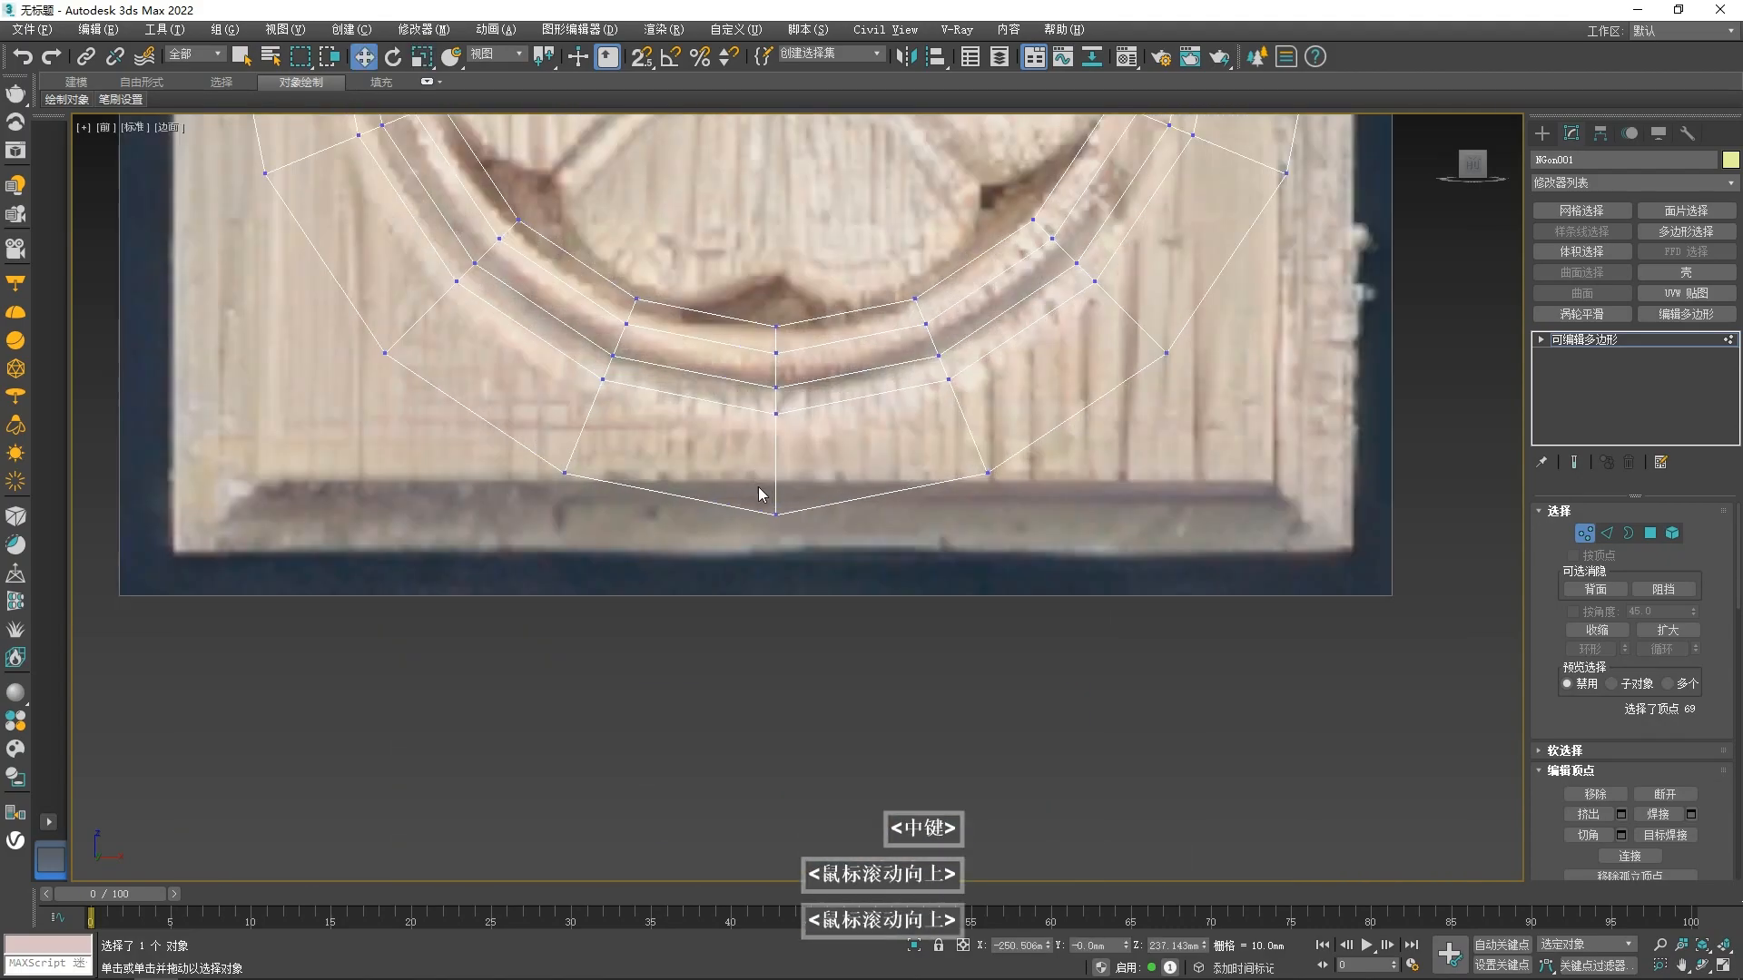
click(776, 506)
drag(775, 488, 776, 485)
middle_drag(980, 402, 775, 798)
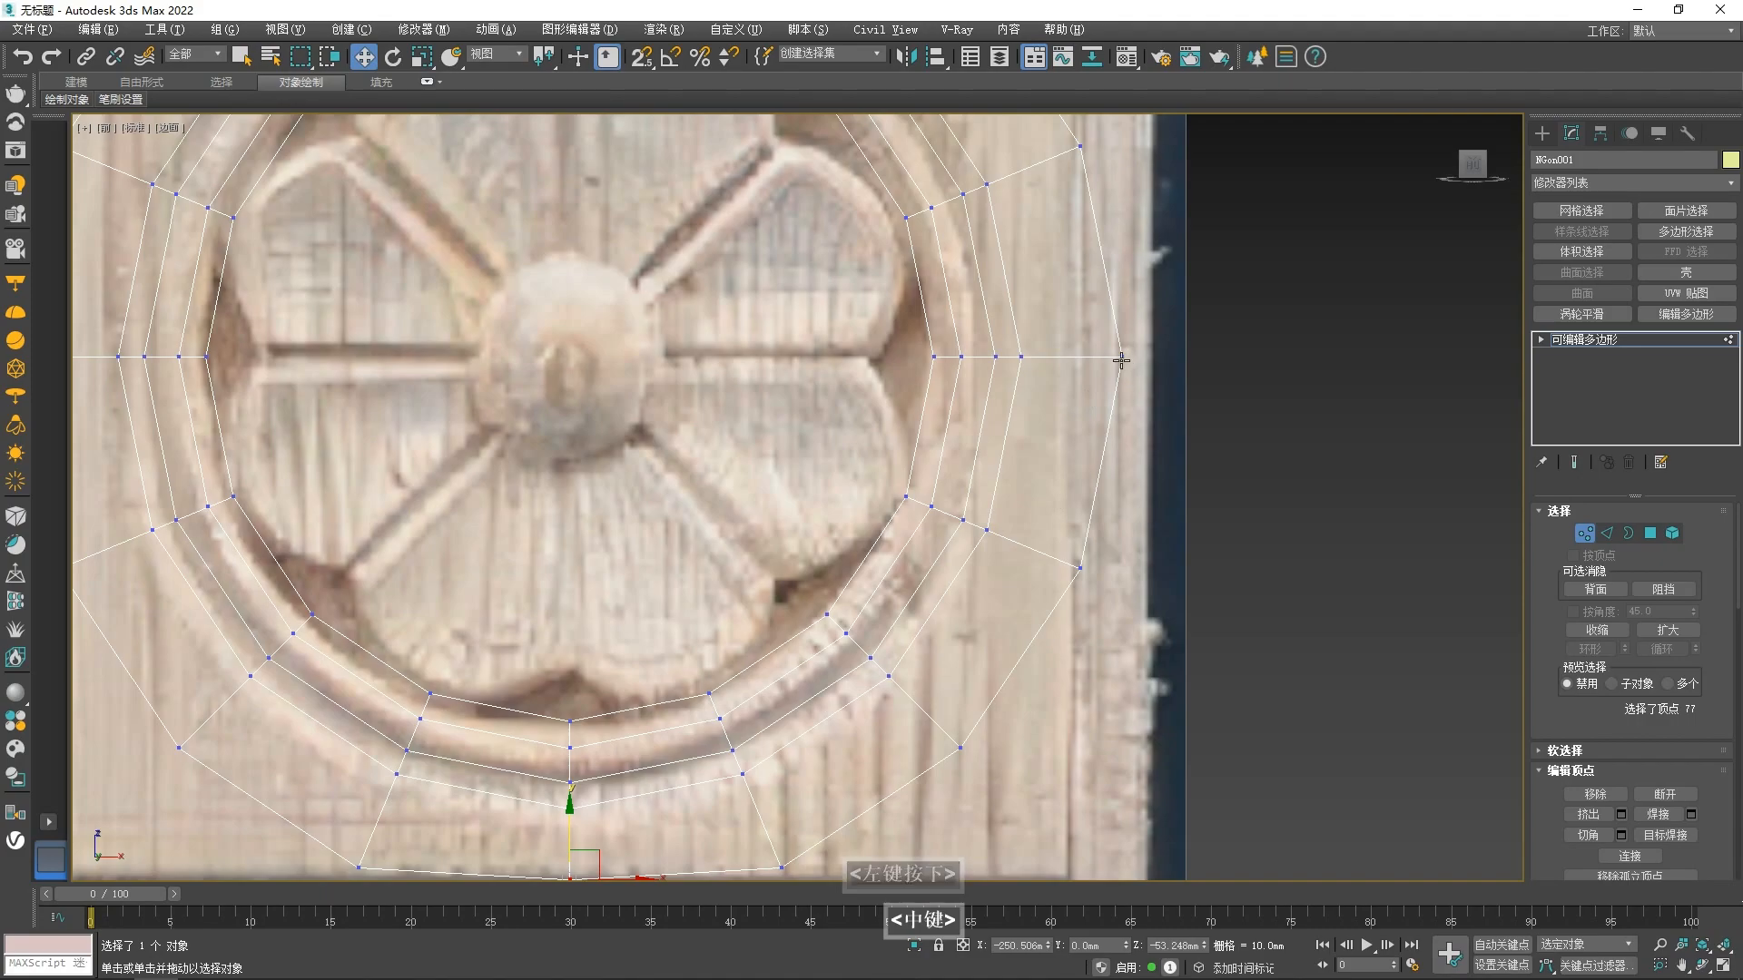
scroll(1168, 356, down, 2)
scroll(572, 363, up, 2)
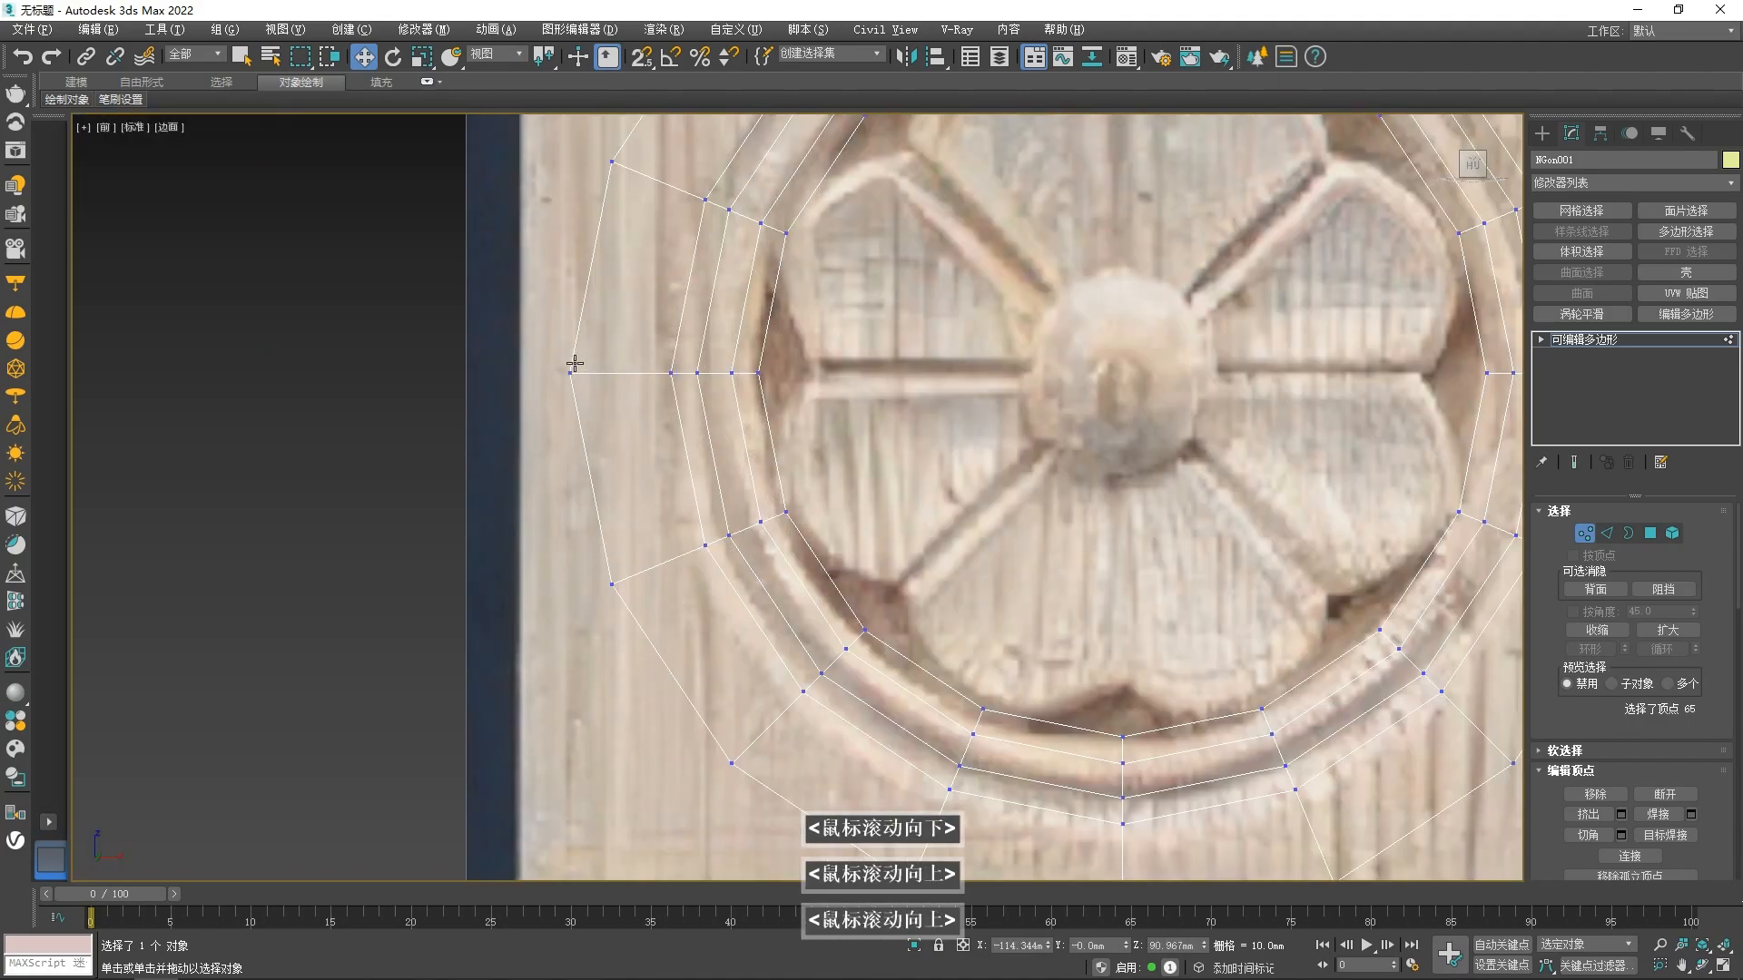
drag(573, 372, 665, 373)
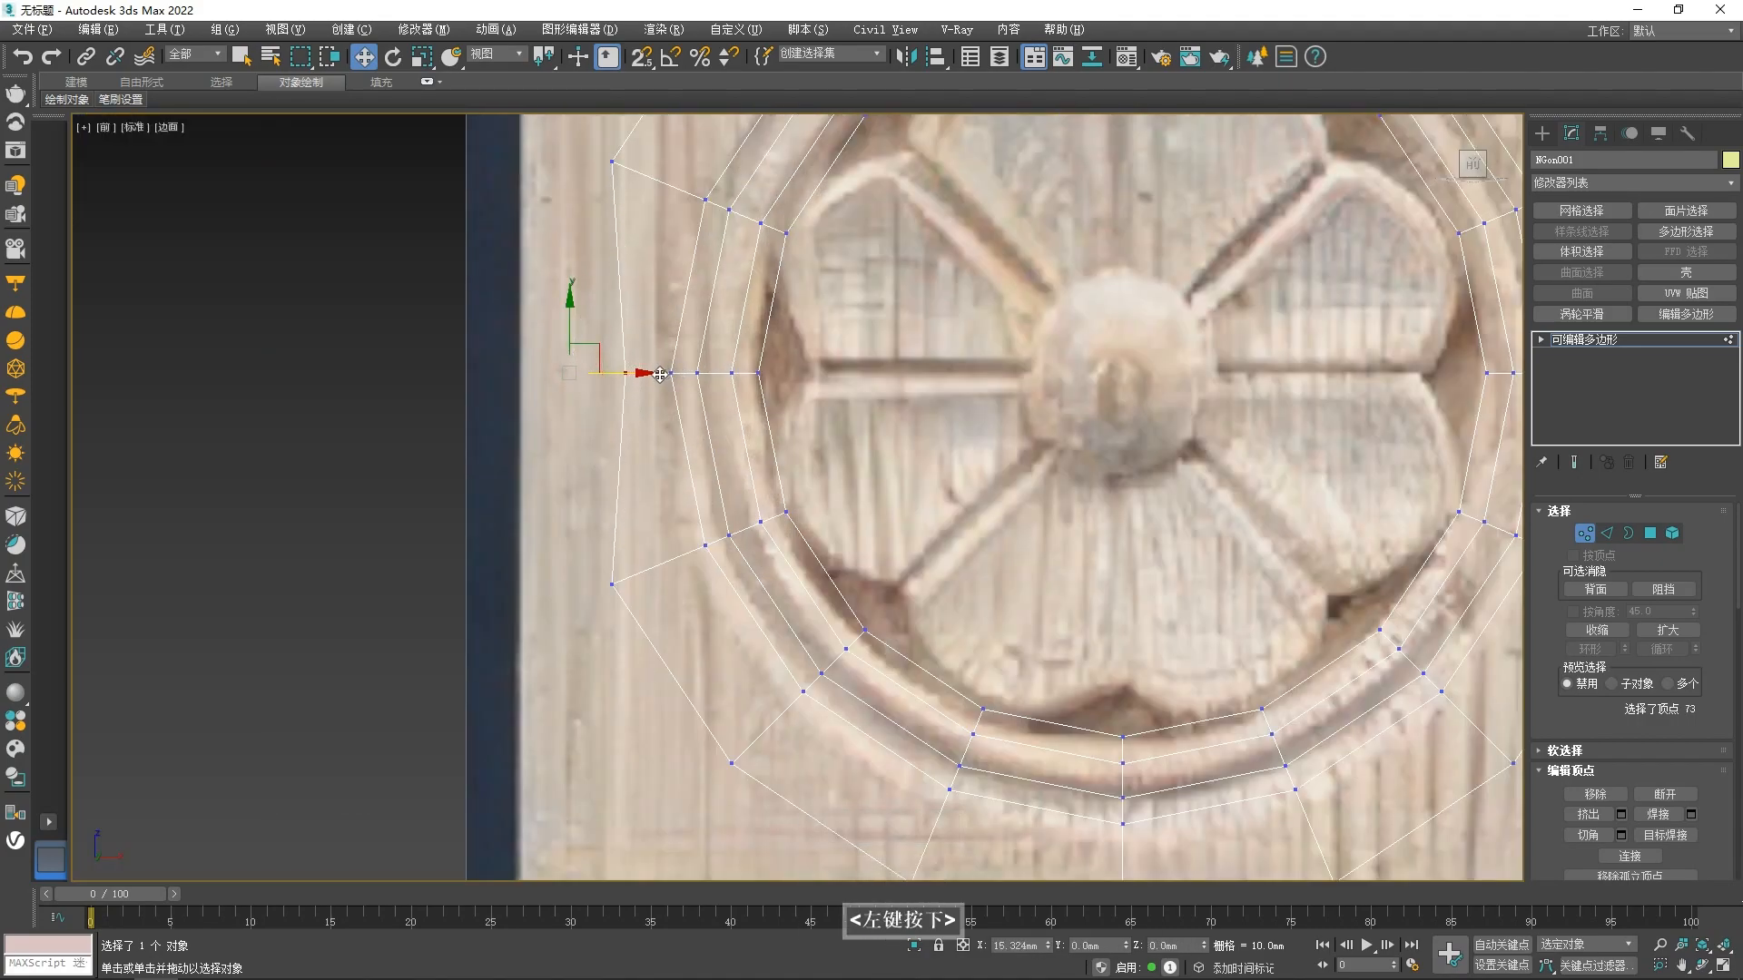
- Turn on snapping and square off the outer ring's upper-left corner by aligning its vertices with the inner bevel line
scroll(660, 374, down, 5)
scroll(685, 378, up, 5)
click(731, 439)
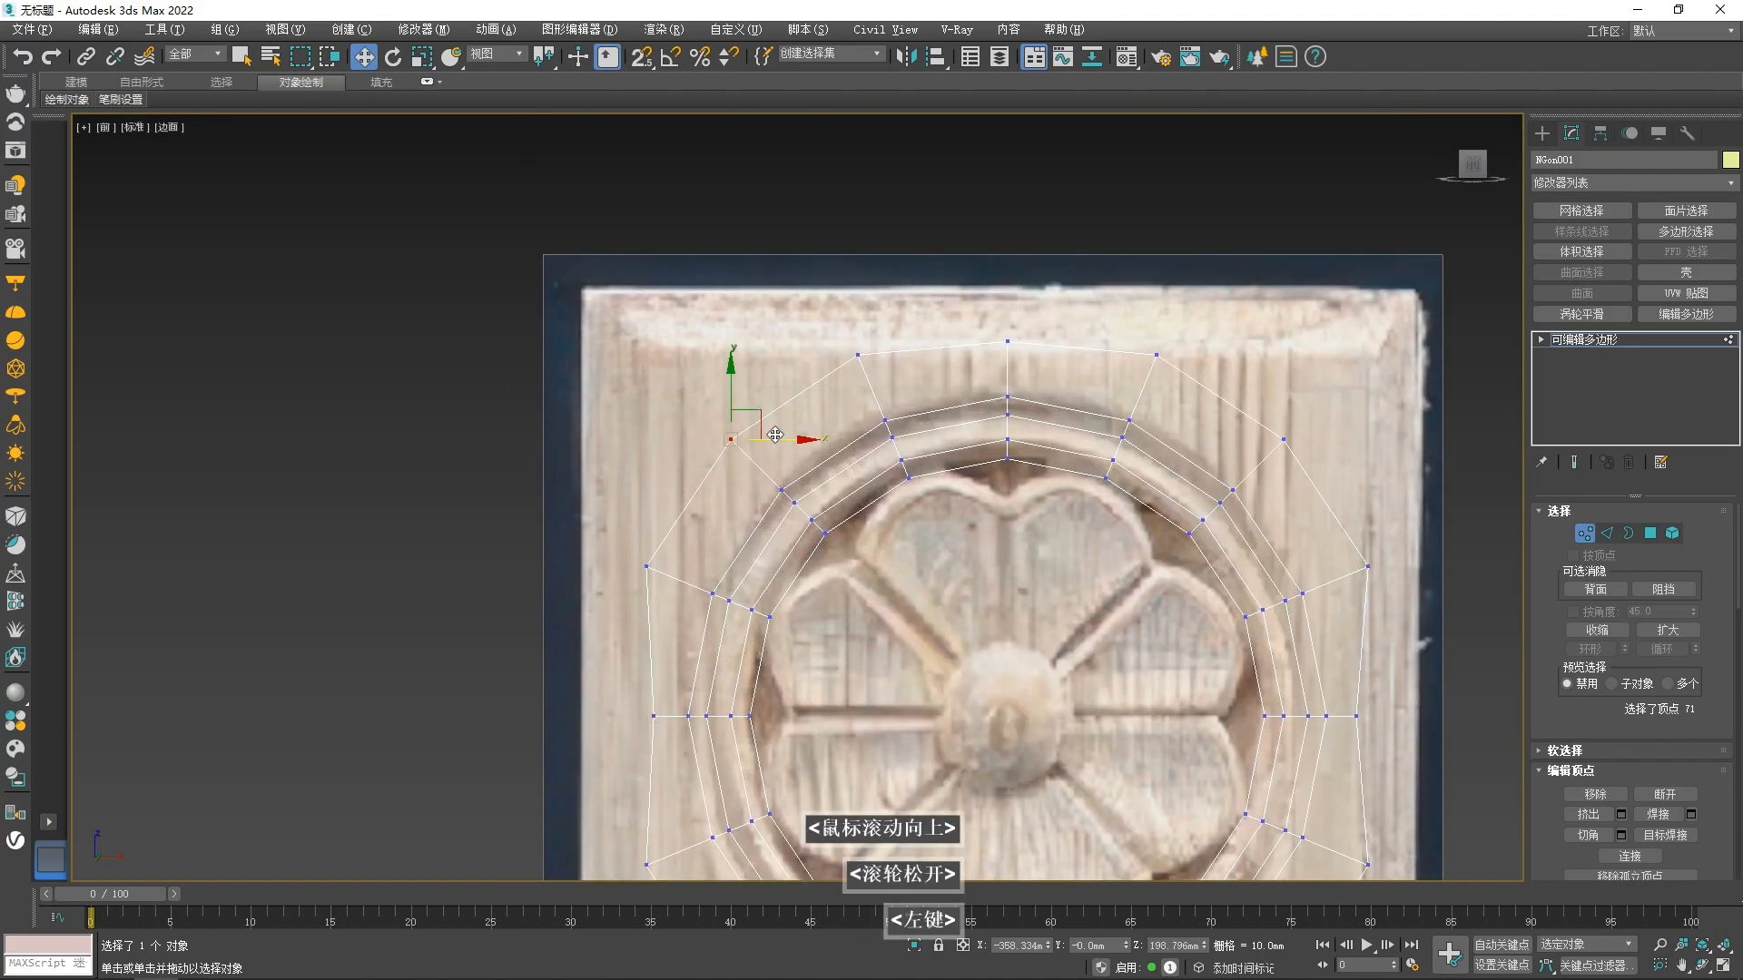
key(s)
drag(662, 723, 655, 715)
drag(655, 385, 1006, 343)
click(859, 355)
click(647, 566)
drag(700, 565, 639, 330)
drag(654, 537, 641, 537)
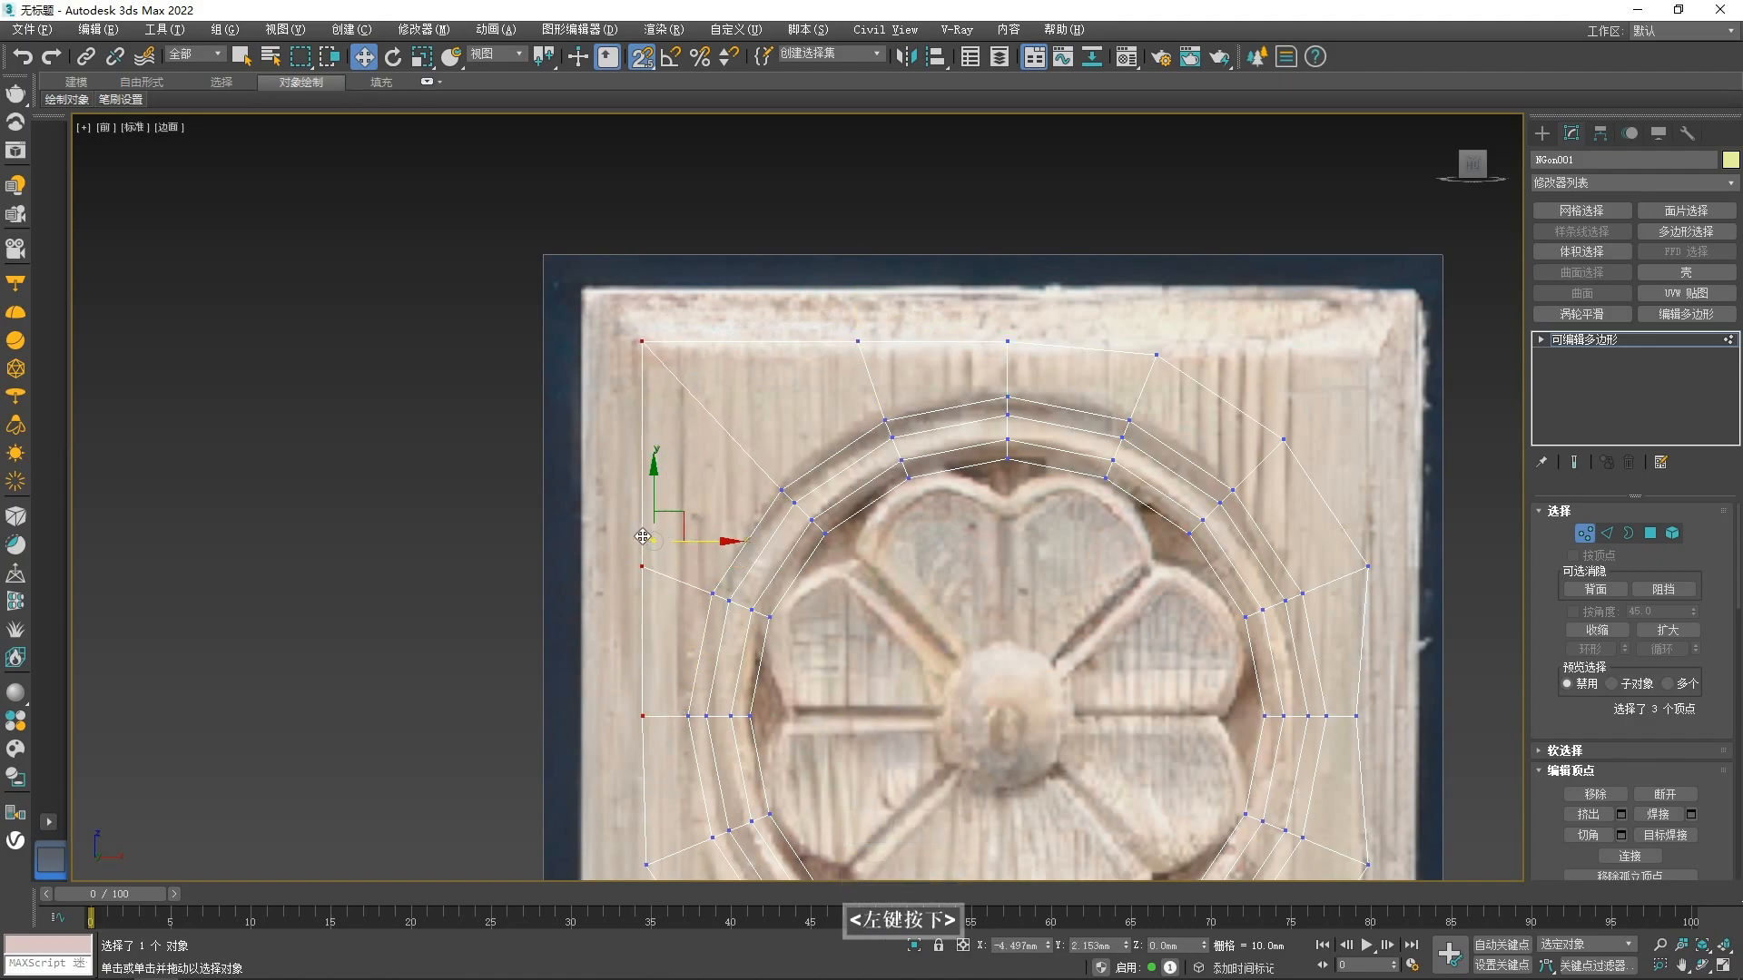
- Snap the outer ring's lower-left vertices into a square corner along the inner bevel line
middle_drag(677, 813, 662, 493)
click(631, 546)
drag(669, 545, 626, 249)
click(716, 673)
drag(767, 670, 1126, 767)
- Square off the outer ring's lower-right corner by aligning its vertices with the bottom and right bevel lines
scroll(1080, 718, up, 2)
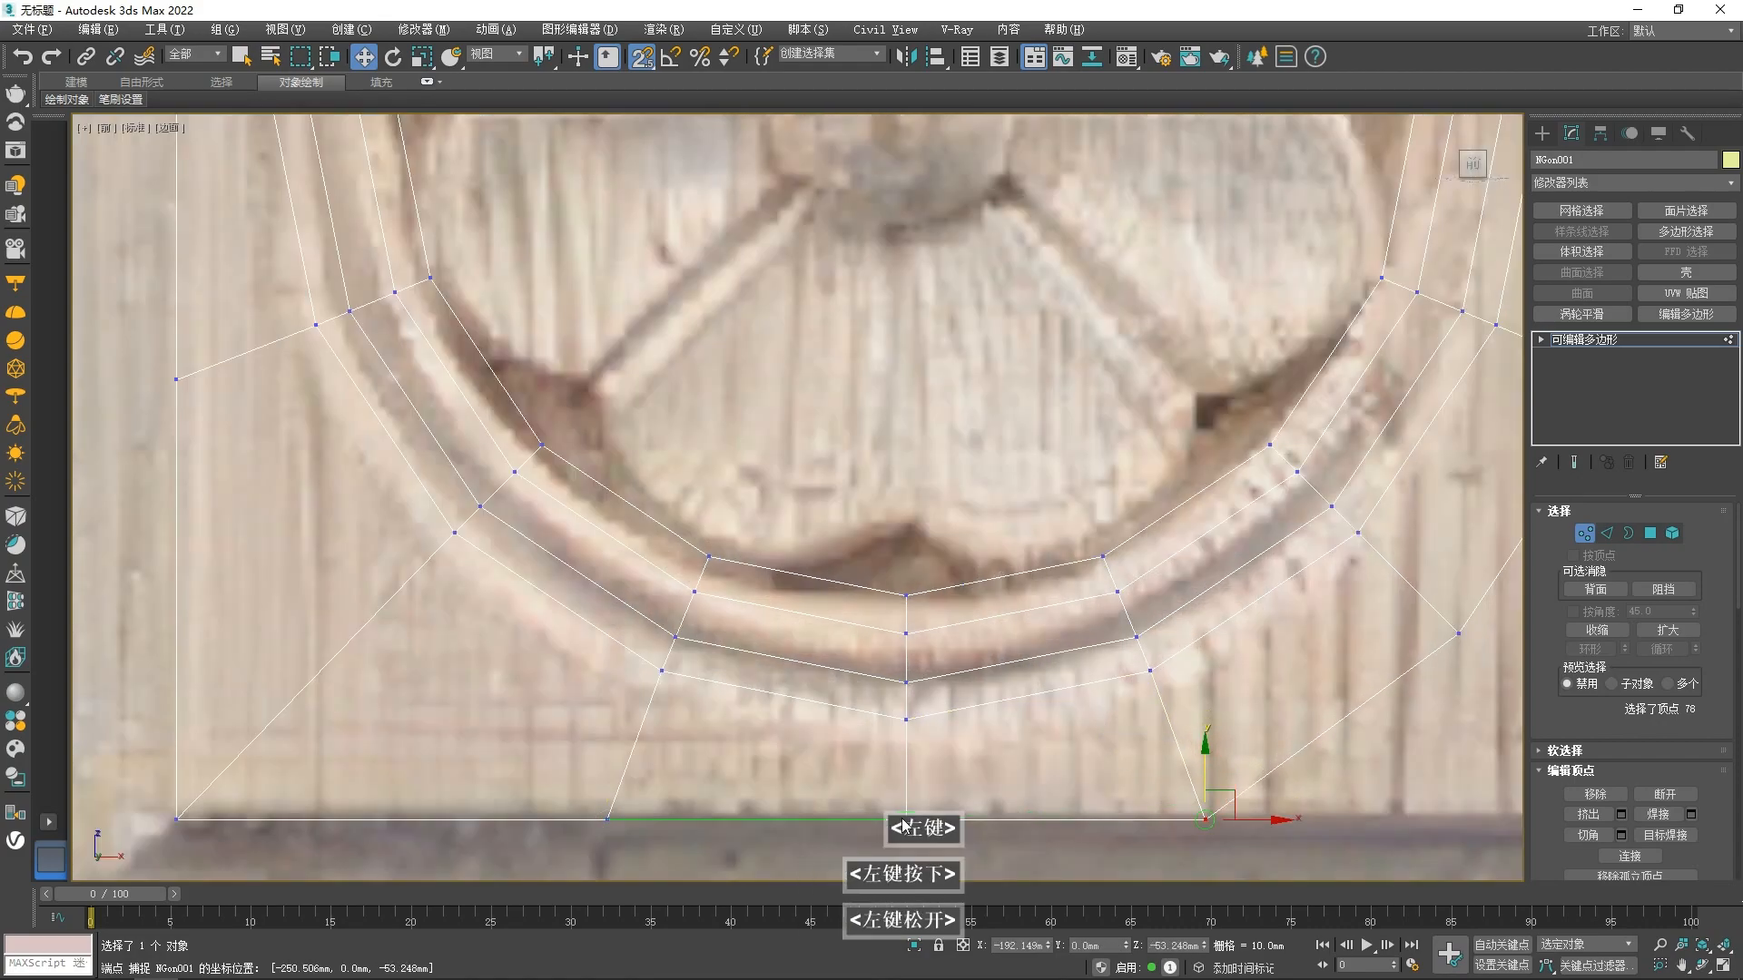
middle_drag(1205, 750, 656, 622)
click(908, 505)
drag(924, 492, 1099, 336)
drag(1079, 627, 657, 690)
middle_drag(1115, 695, 1006, 760)
drag(1003, 772, 949, 255)
scroll(905, 391, down, 2)
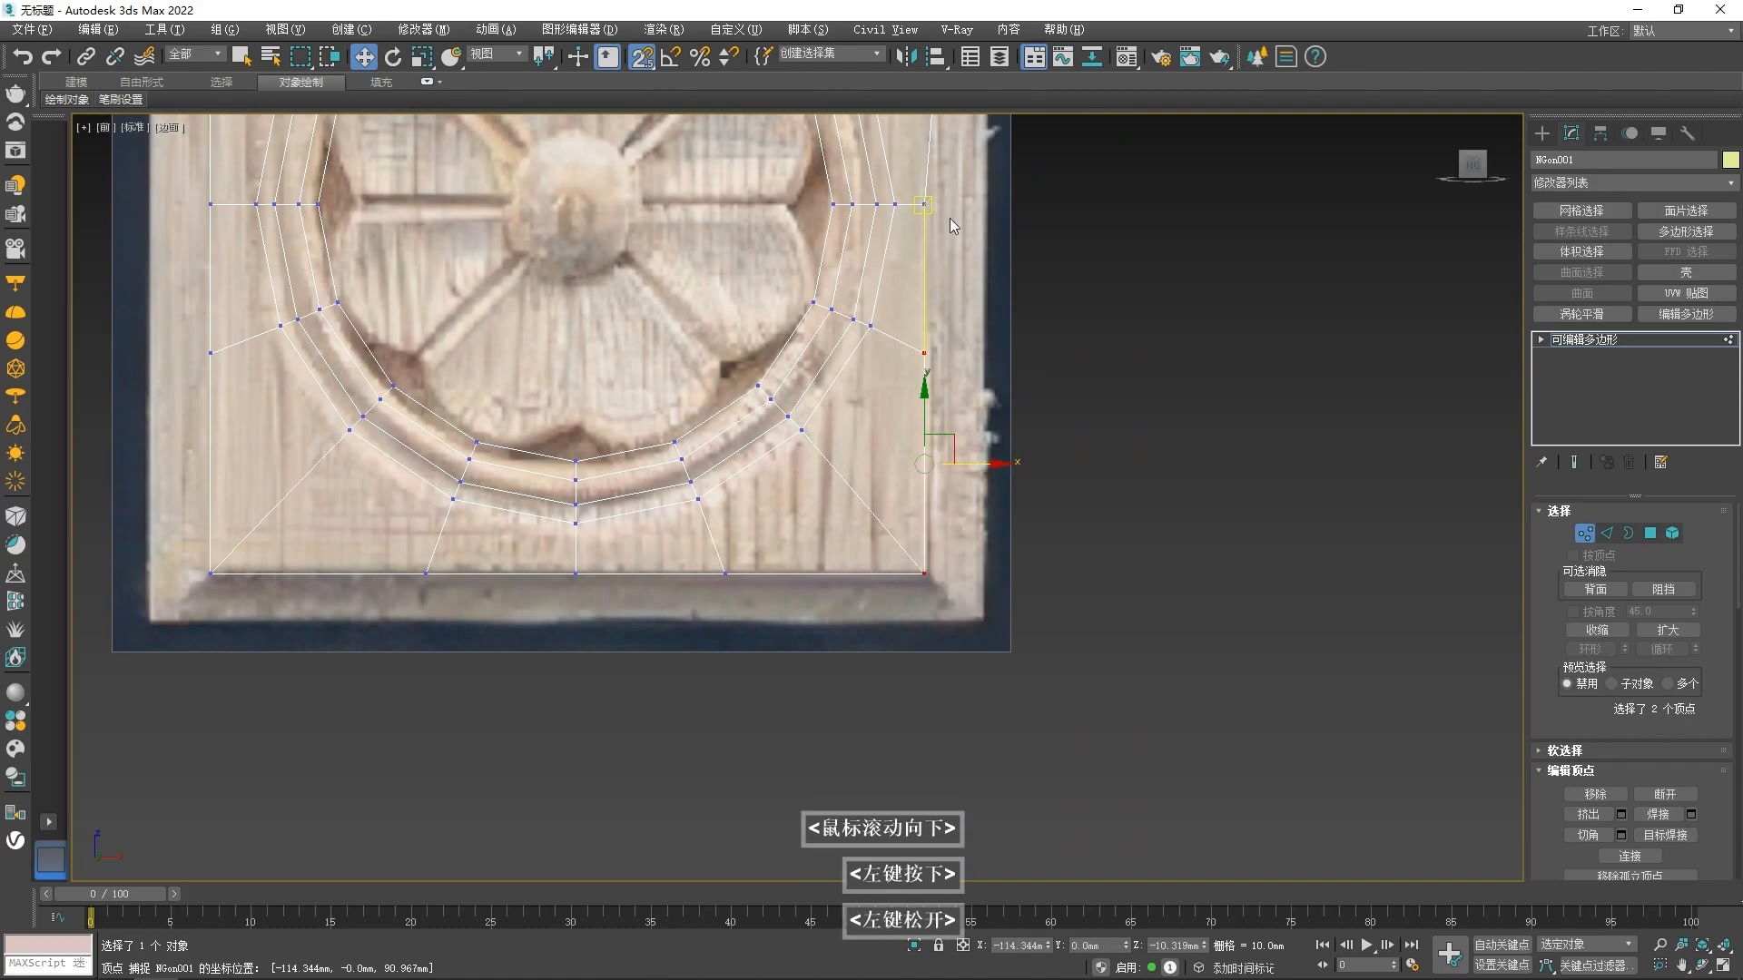
- Align the outer ring's right and upper-right vertices to complete the square outline along the inner bevel line
middle_drag(985, 460, 906, 392)
scroll(906, 392, up, 2)
drag(932, 403, 861, 616)
middle_drag(874, 211, 888, 547)
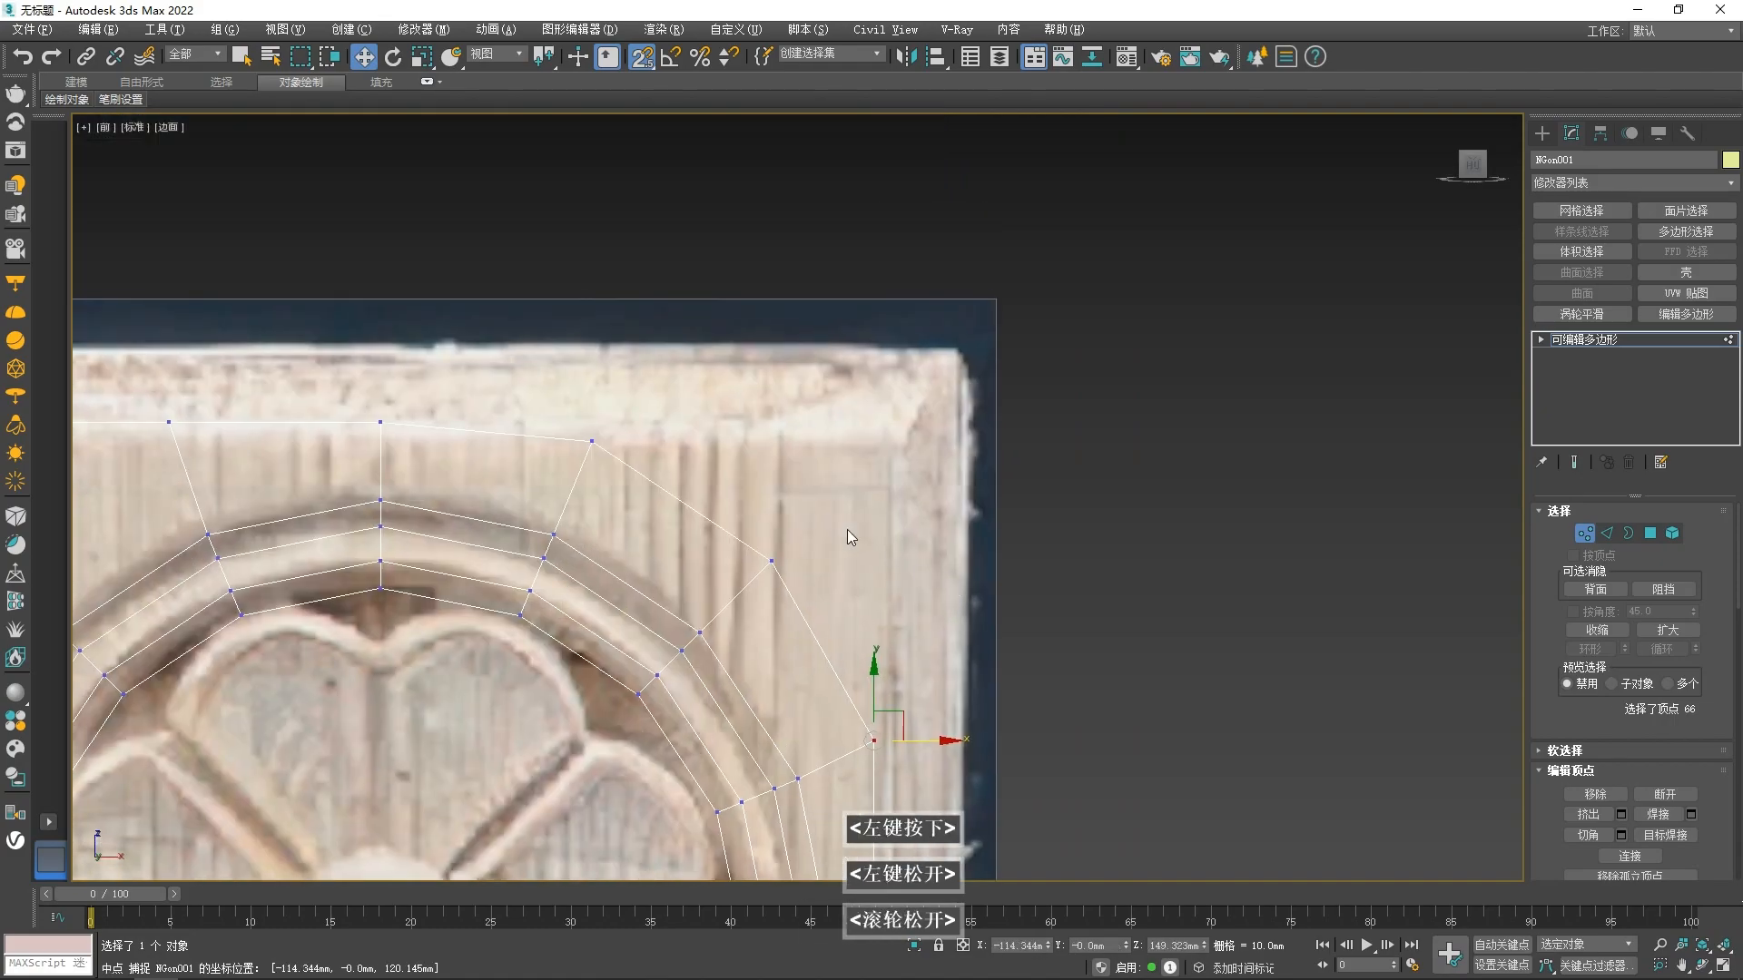
drag(810, 563, 874, 741)
drag(874, 522, 382, 423)
click(592, 441)
scroll(790, 273, down, 2)
- Extrude the square border edges outward by scaling a copy toward the panel's outer edge
middle_drag(762, 377, 822, 266)
double_click(1012, 427)
scroll(743, 400, down, 1)
scroll(721, 423, up, 1)
key(2)
key(r)
shift+drag(677, 451, 697, 447)
- Move the five bottom vertices of the outer border up to the panel's lower edge
key(1)
drag(983, 822, 322, 772)
scroll(622, 805, up, 2)
key(w)
key(BackSpace)
key(shift)
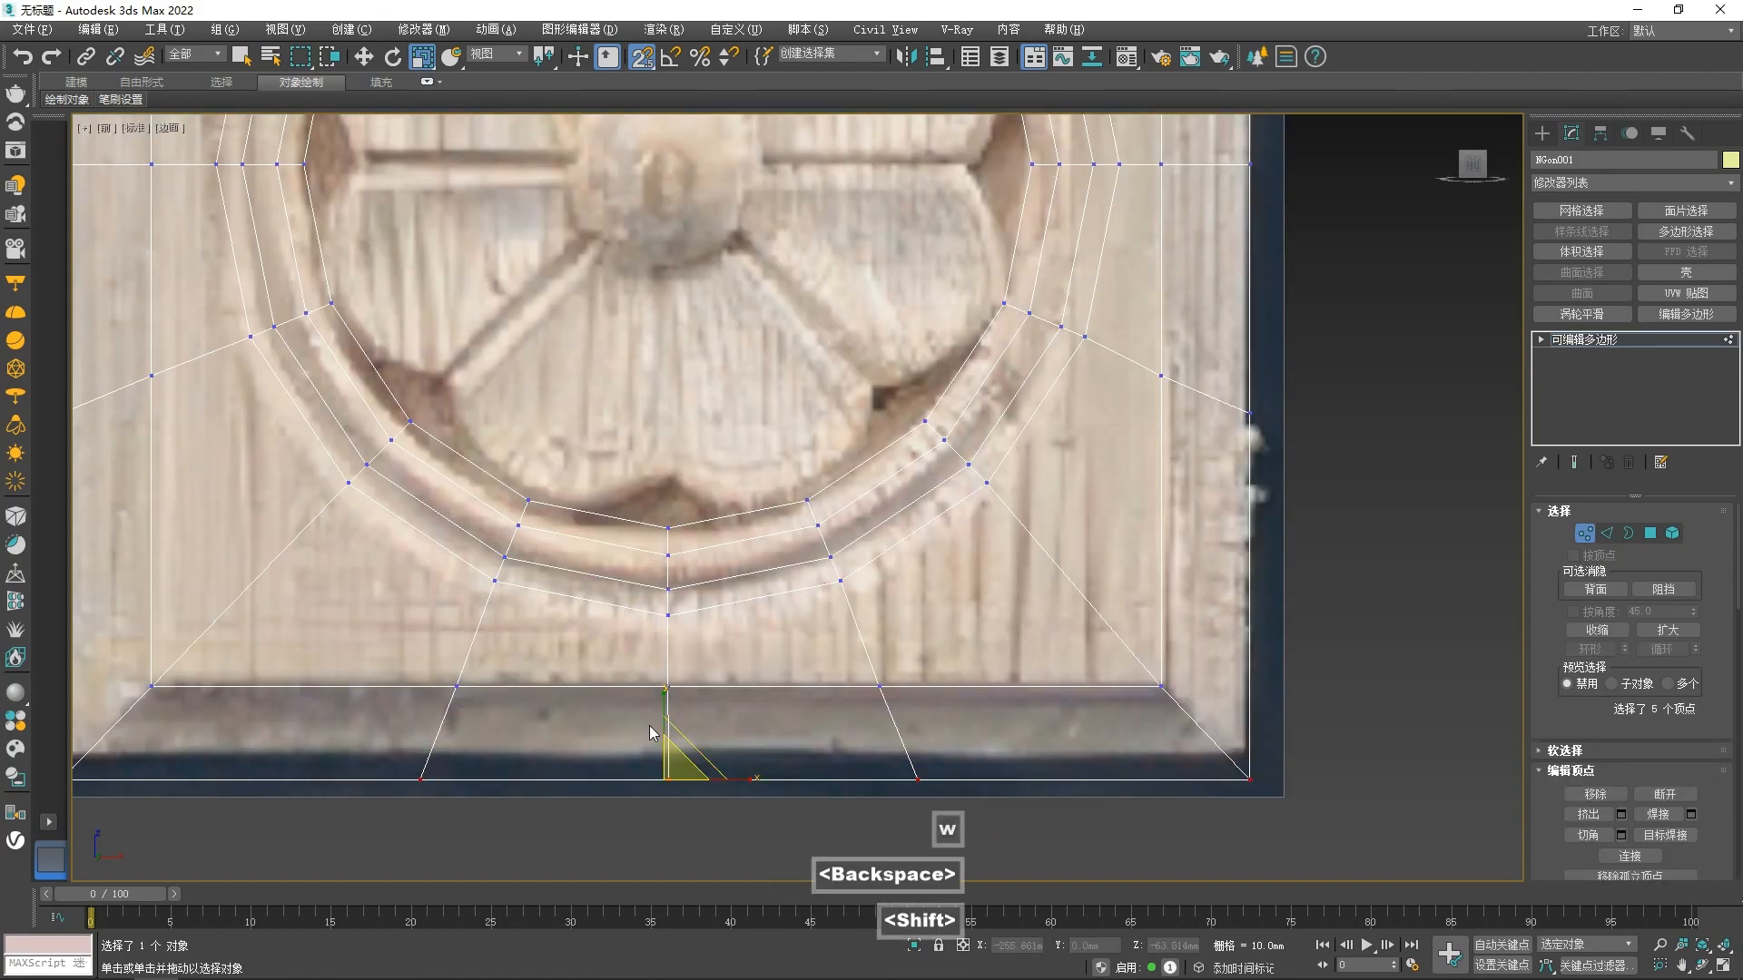
drag(662, 724, 664, 756)
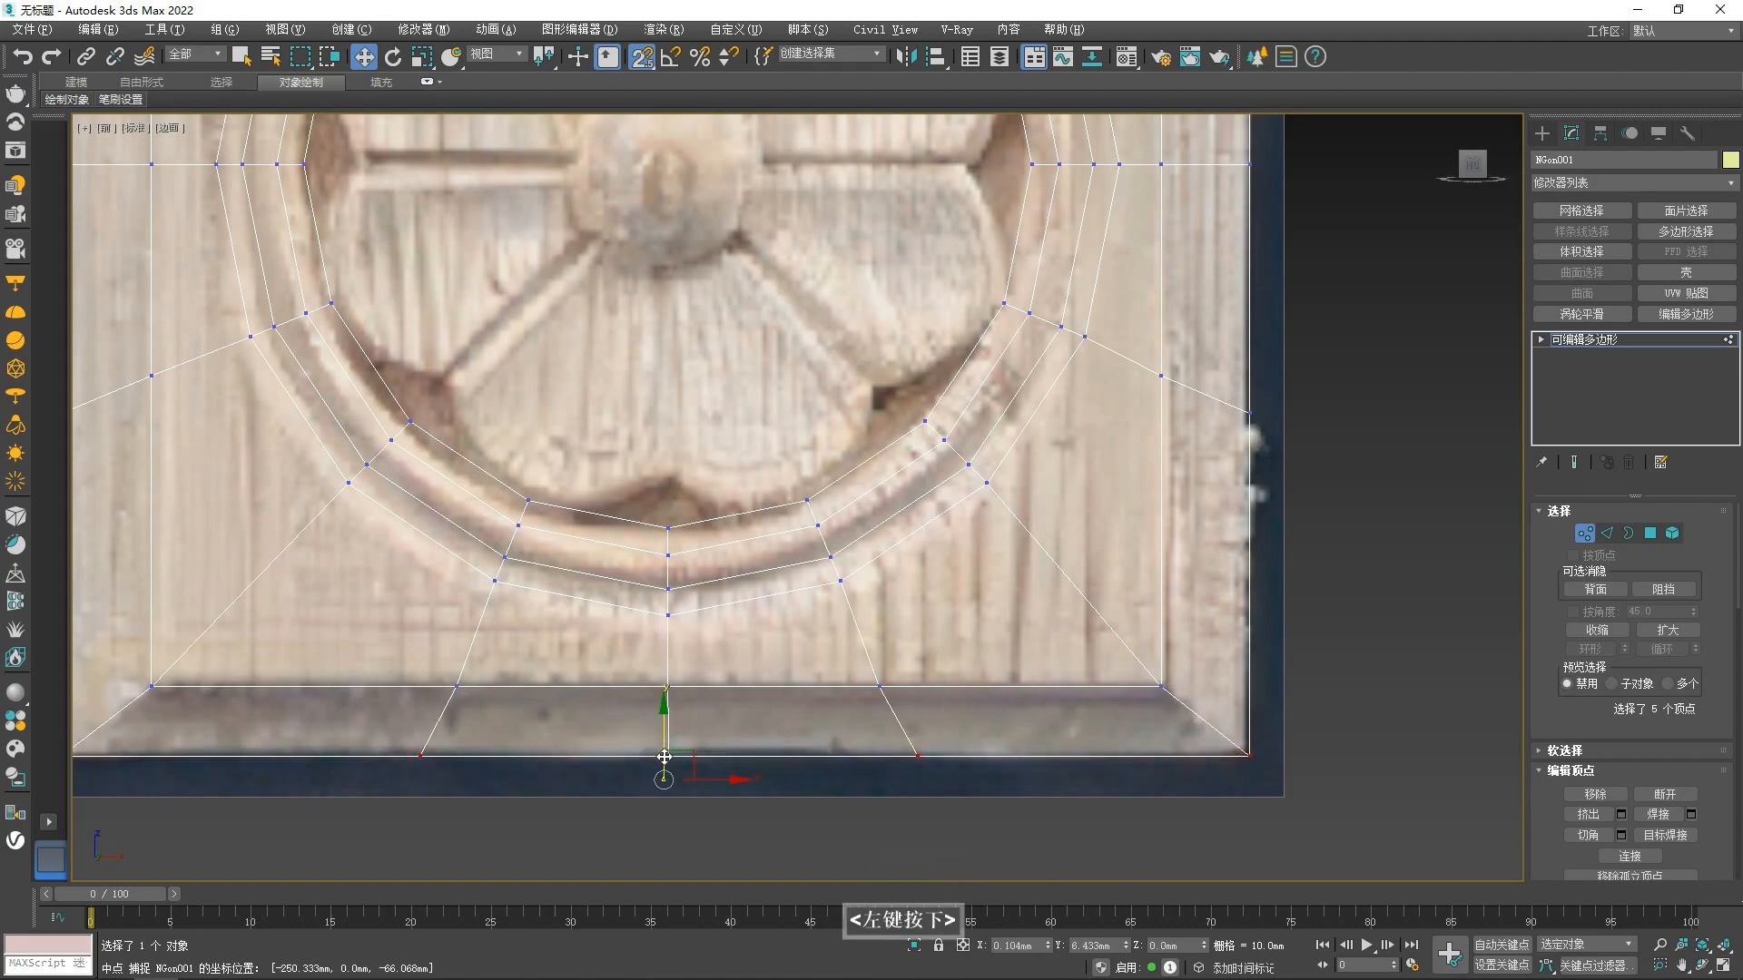
- Adjust the top and side vertices of the outer border to match the panel's remaining outer edges
scroll(657, 690, down, 3)
middle_drag(690, 272, 745, 676)
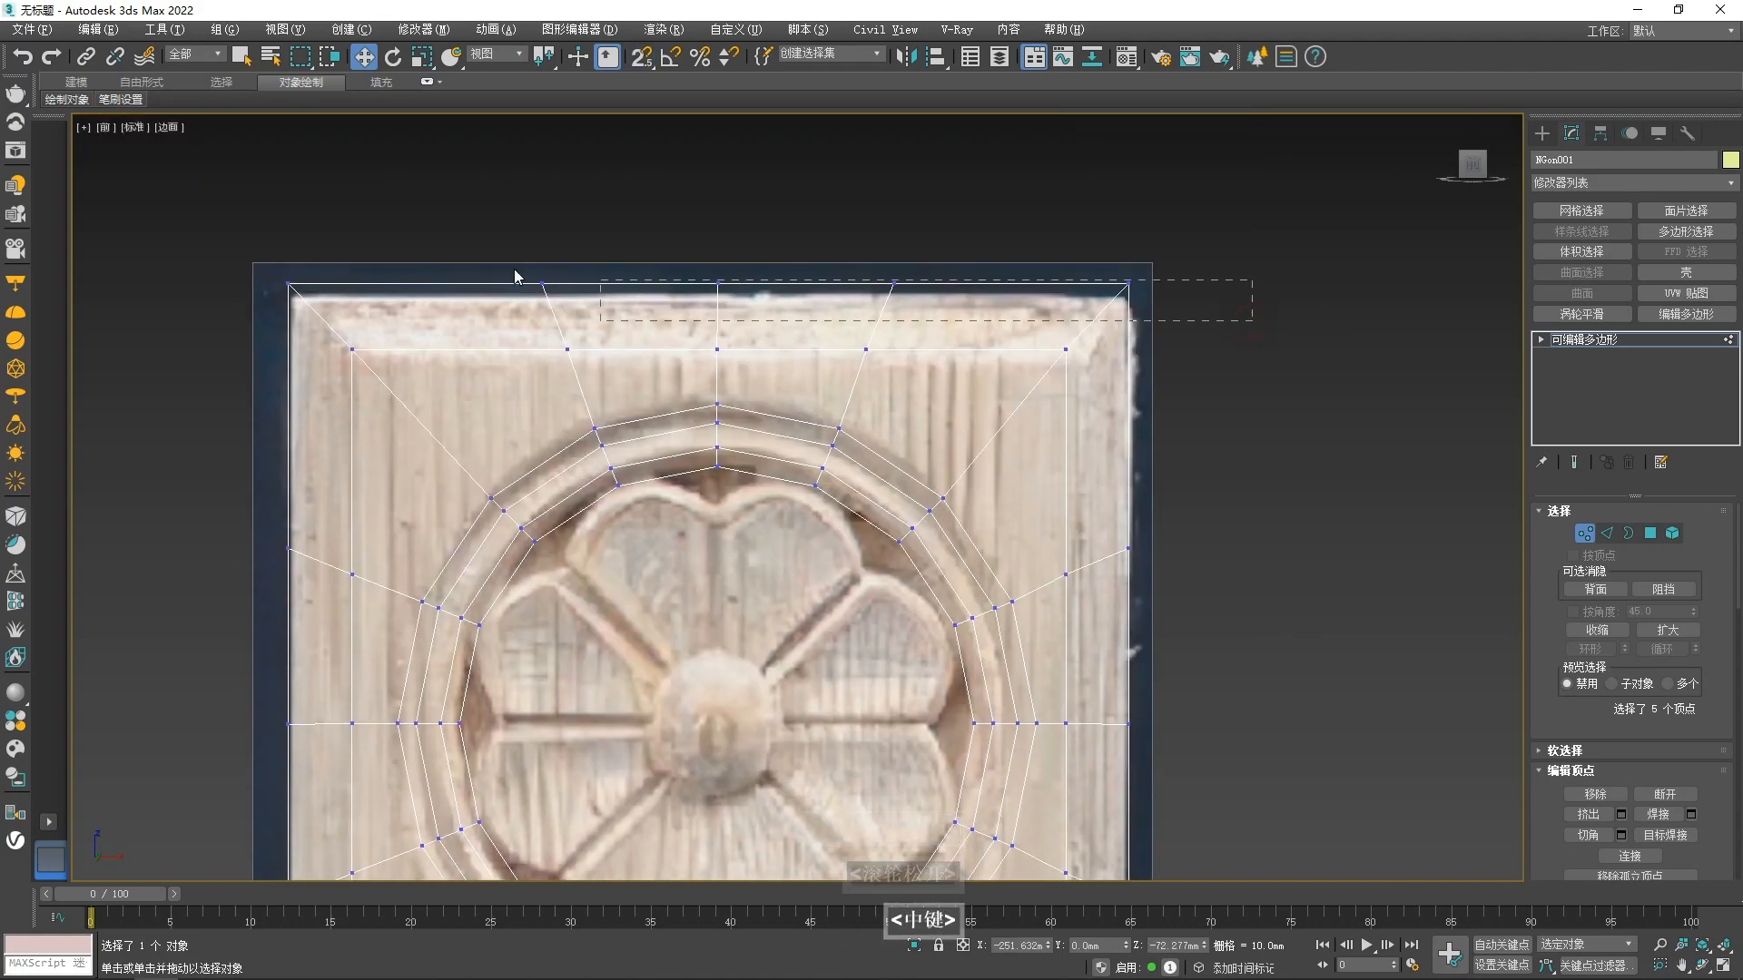
scroll(683, 287, up, 2)
scroll(731, 256, down, 5)
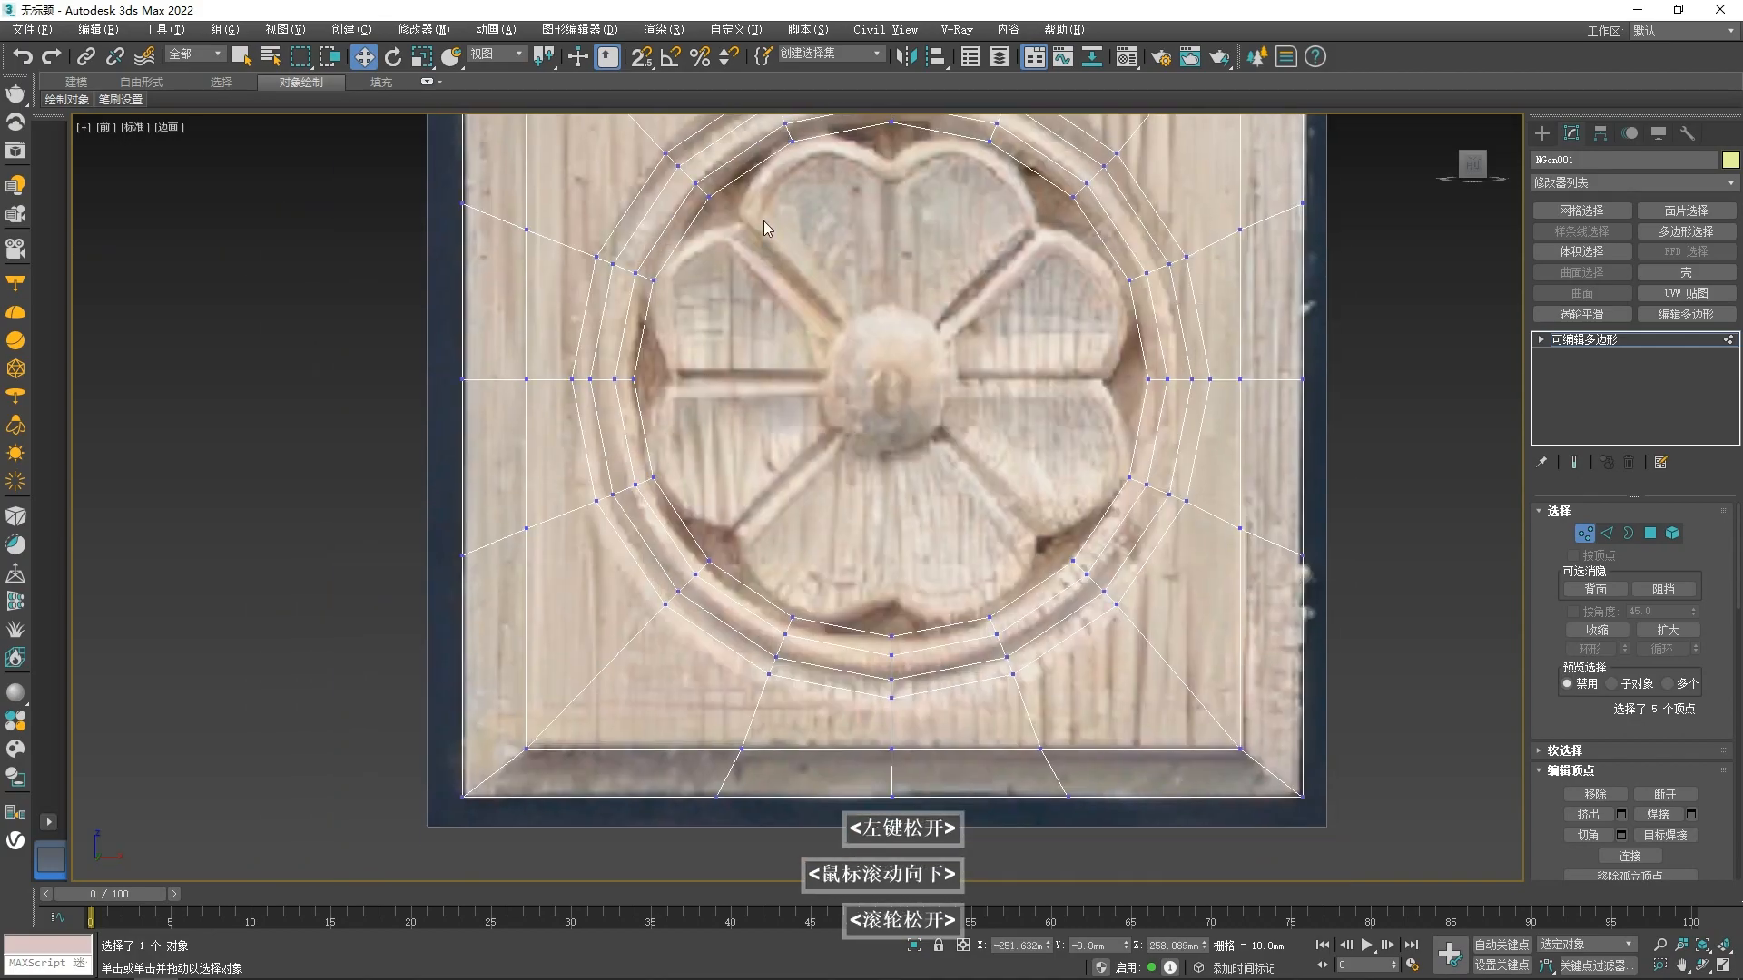
middle_drag(603, 499, 613, 672)
drag(533, 196, 533, 198)
scroll(571, 392, up, 2)
drag(658, 441, 661, 441)
middle_drag(1112, 542, 859, 539)
click(1015, 364)
scroll(998, 545, down, 4)
scroll(871, 436, up, 4)
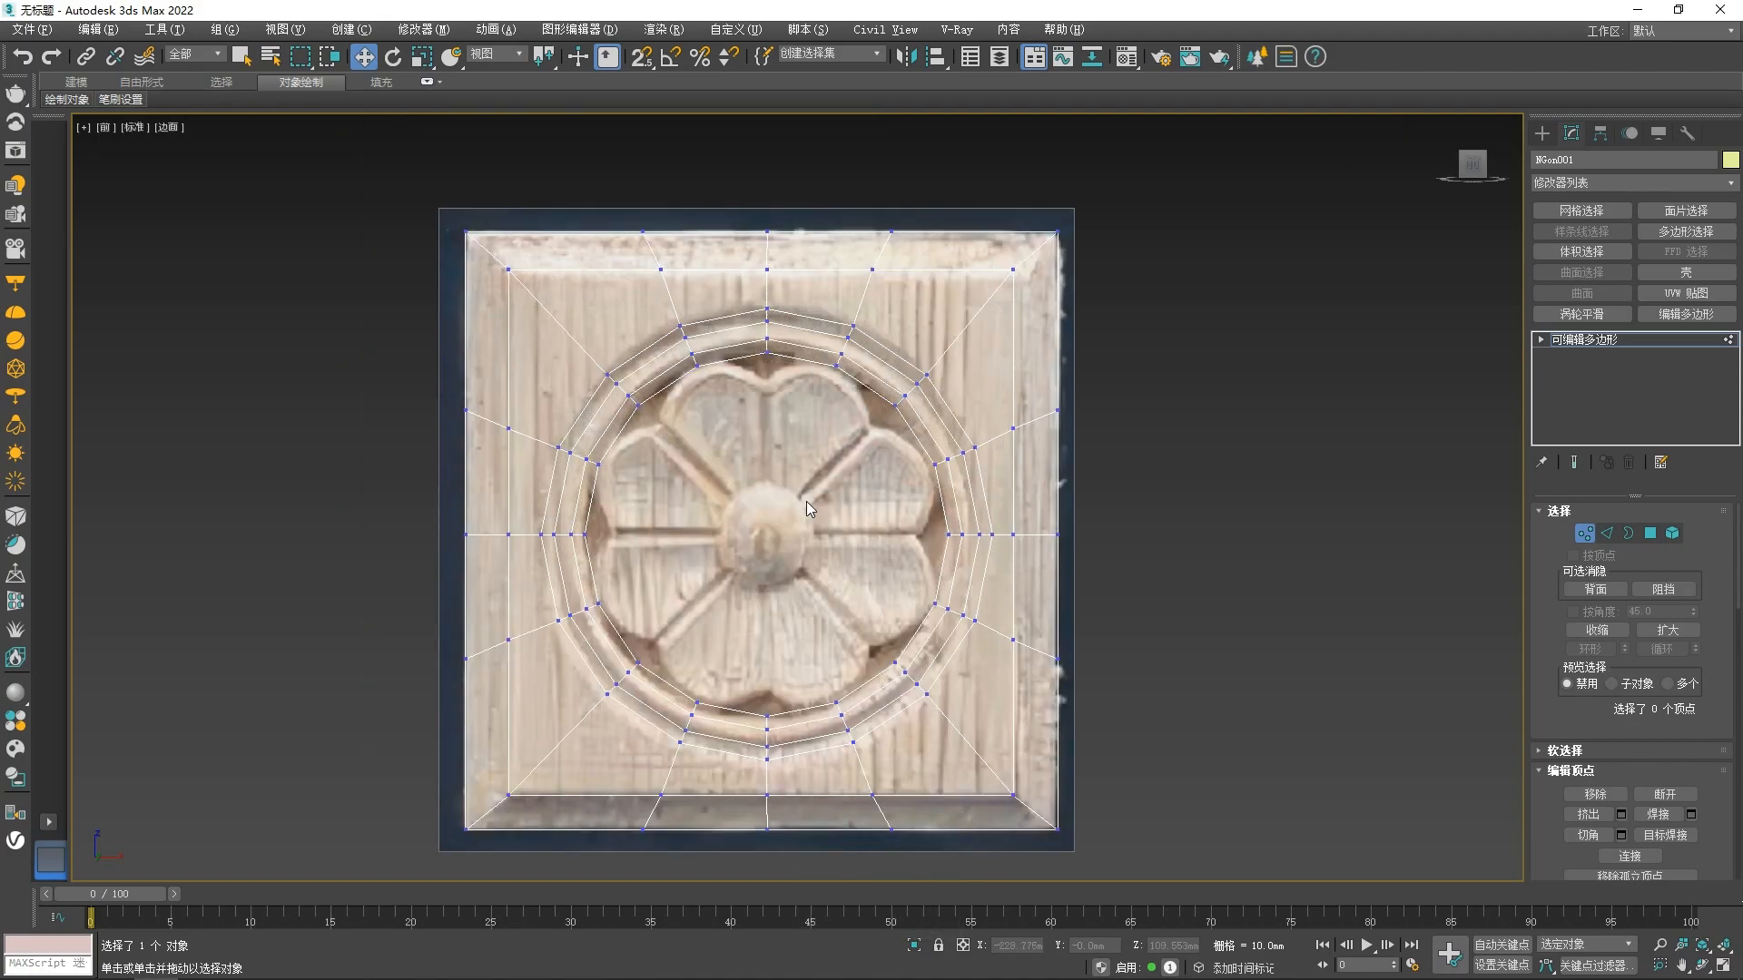
- Return to object level and offset the whole mesh by -500 mm along Y, in front of the reference plane
alt+middle_drag(851, 515, 841, 596)
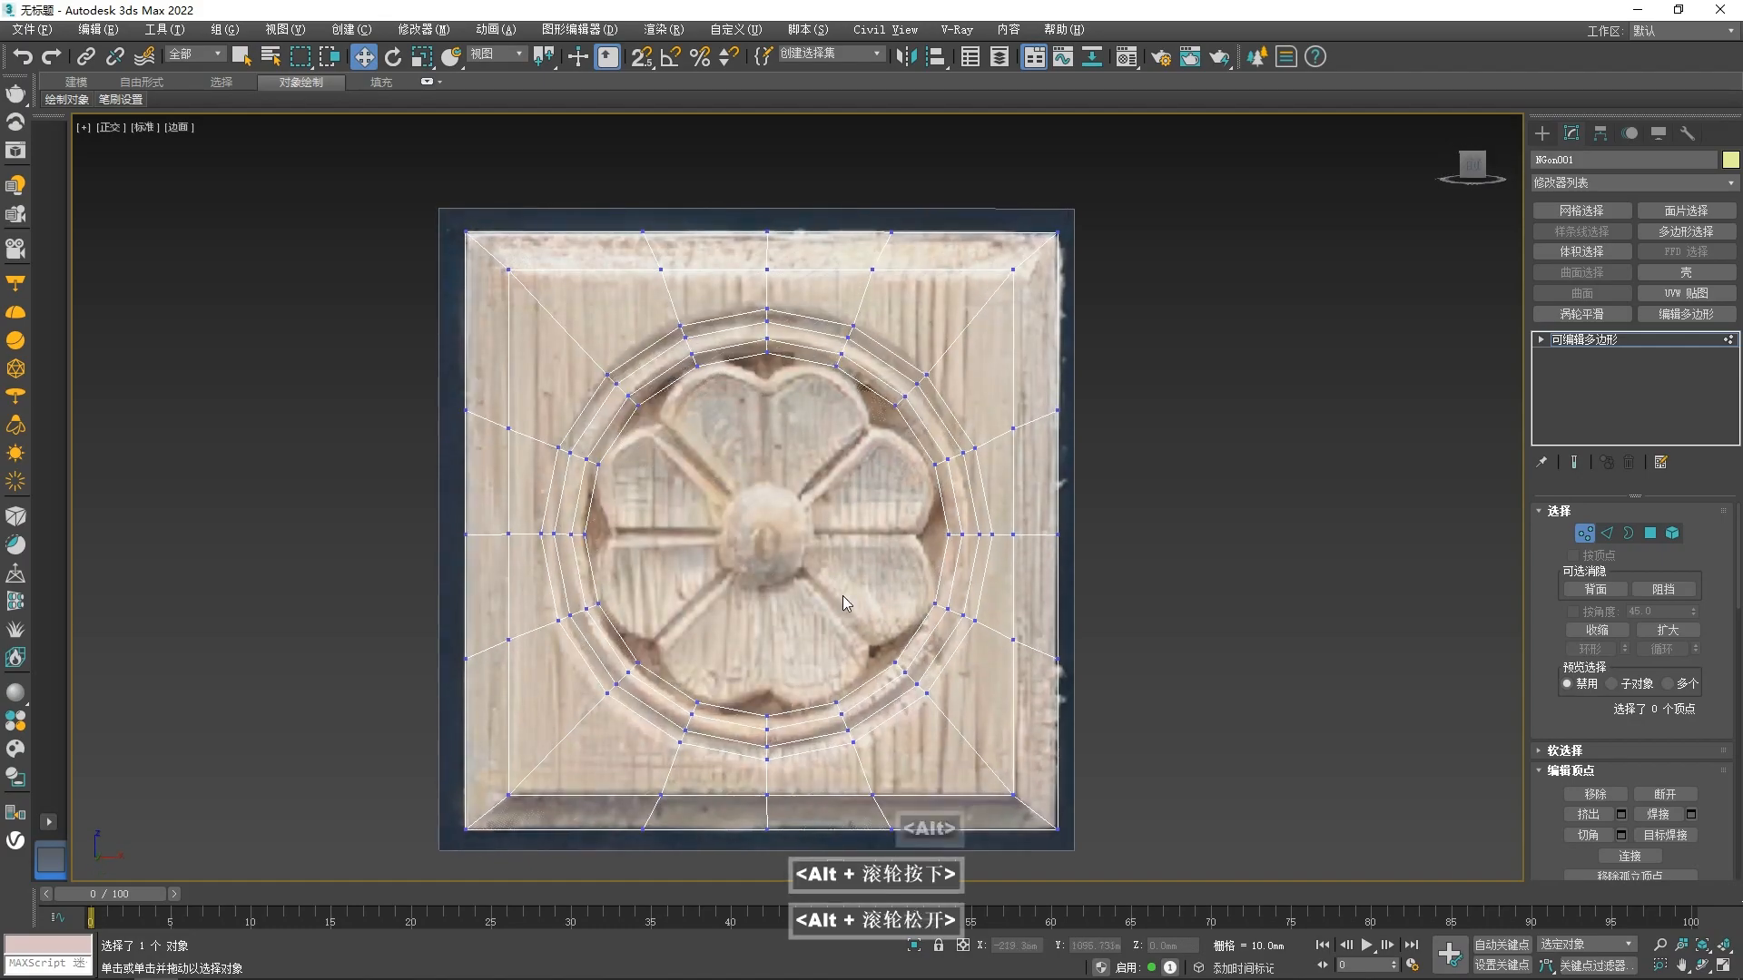
key(f)
key(z)
scroll(806, 463, up, 2)
key(4)
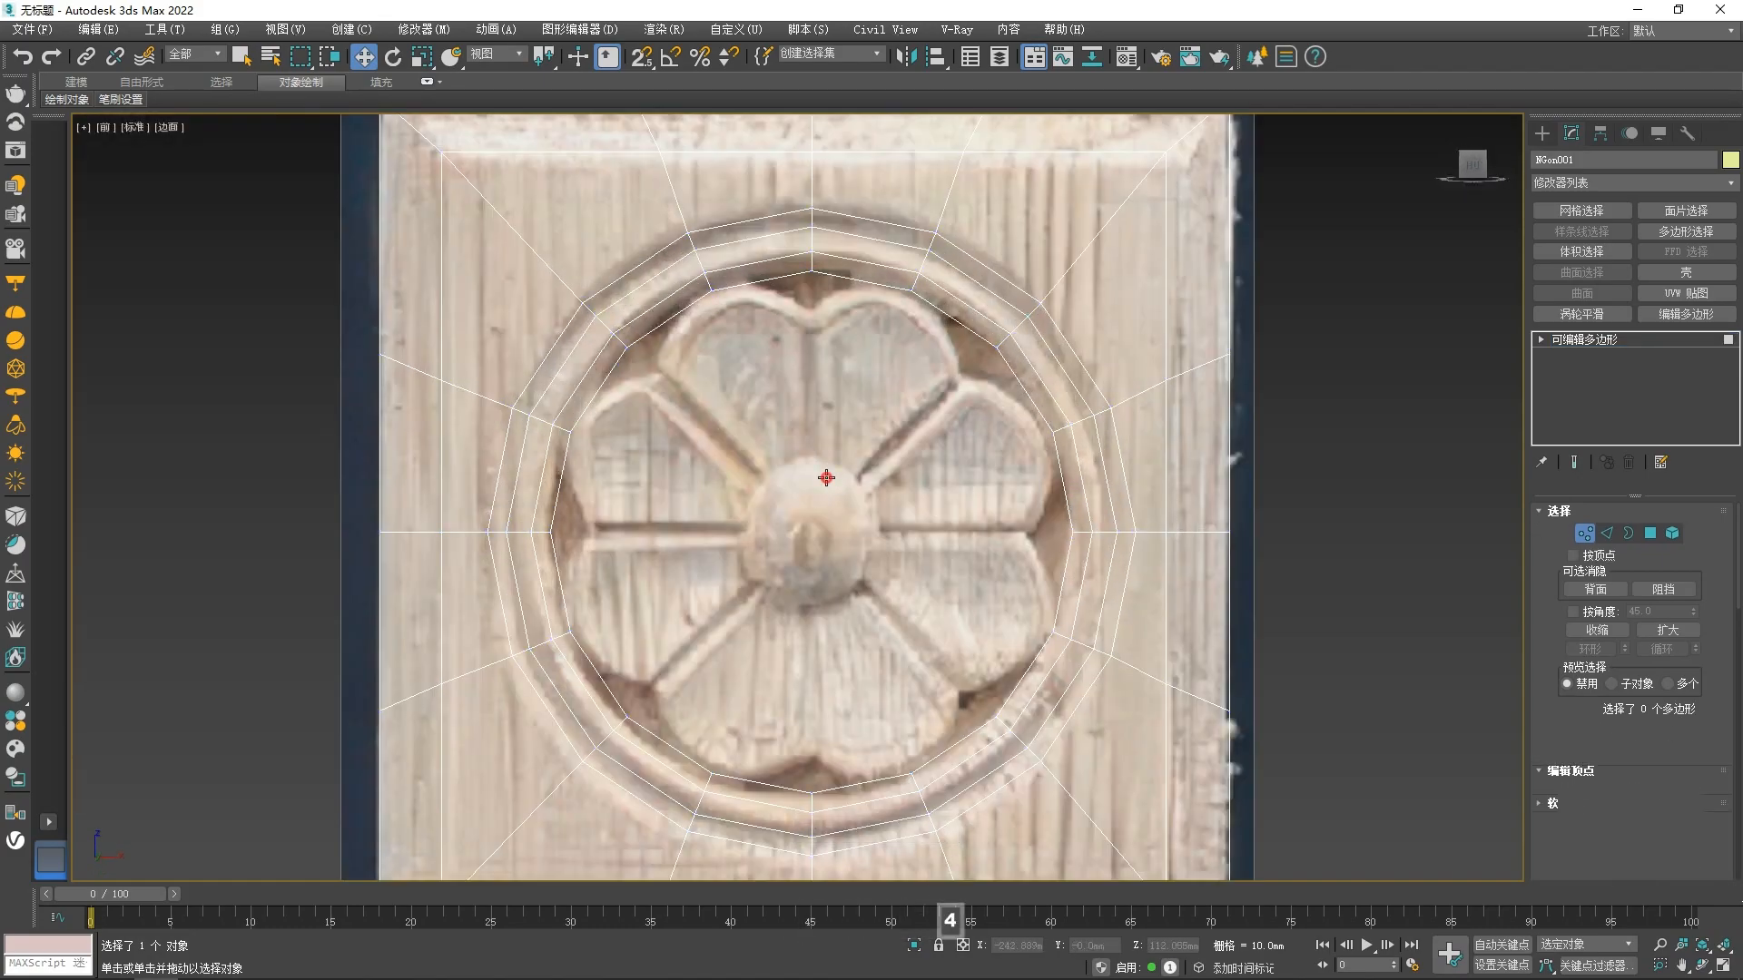
click(821, 472)
scroll(1271, 452, down, 2)
click(1597, 339)
scroll(906, 458, down, 3)
drag(649, 285, 648, 282)
scroll(1050, 549, down, 1)
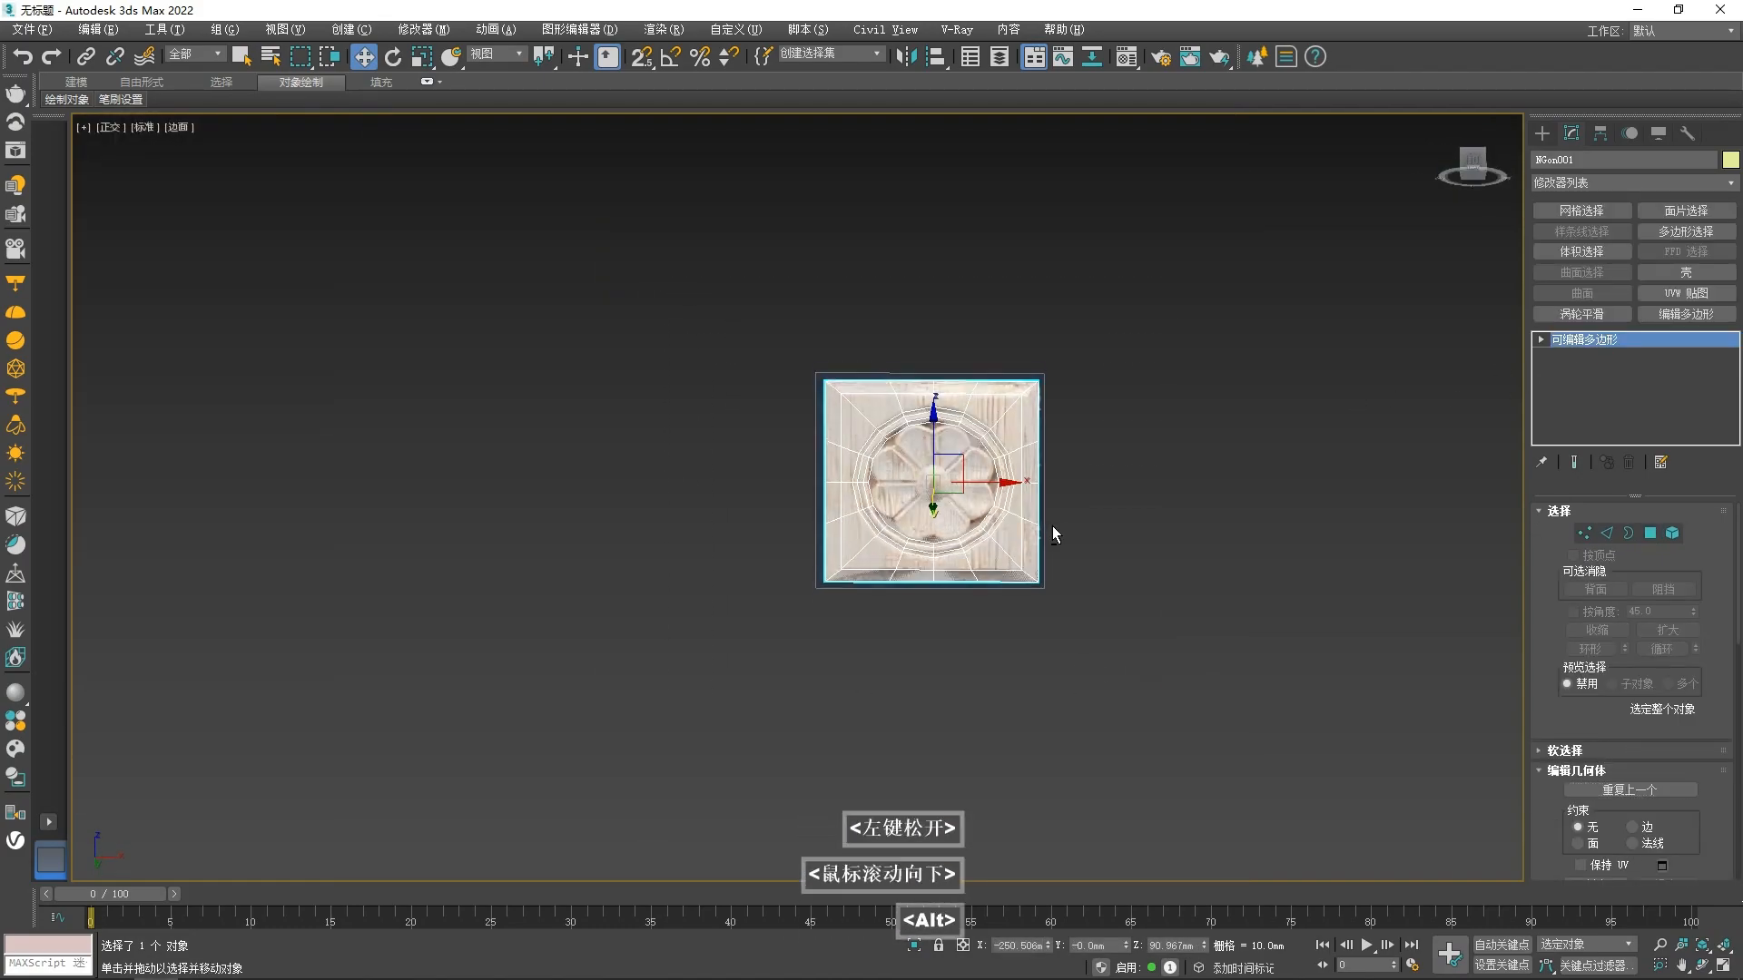
alt+middle_drag(1050, 548, 1050, 436)
text(-500)
key(Return)
- Select circular edge loops of the round molding and offset them together along Y to give it depth
alt+middle_drag(986, 408, 988, 481)
key(f)
key(z)
middle_drag(878, 414, 900, 463)
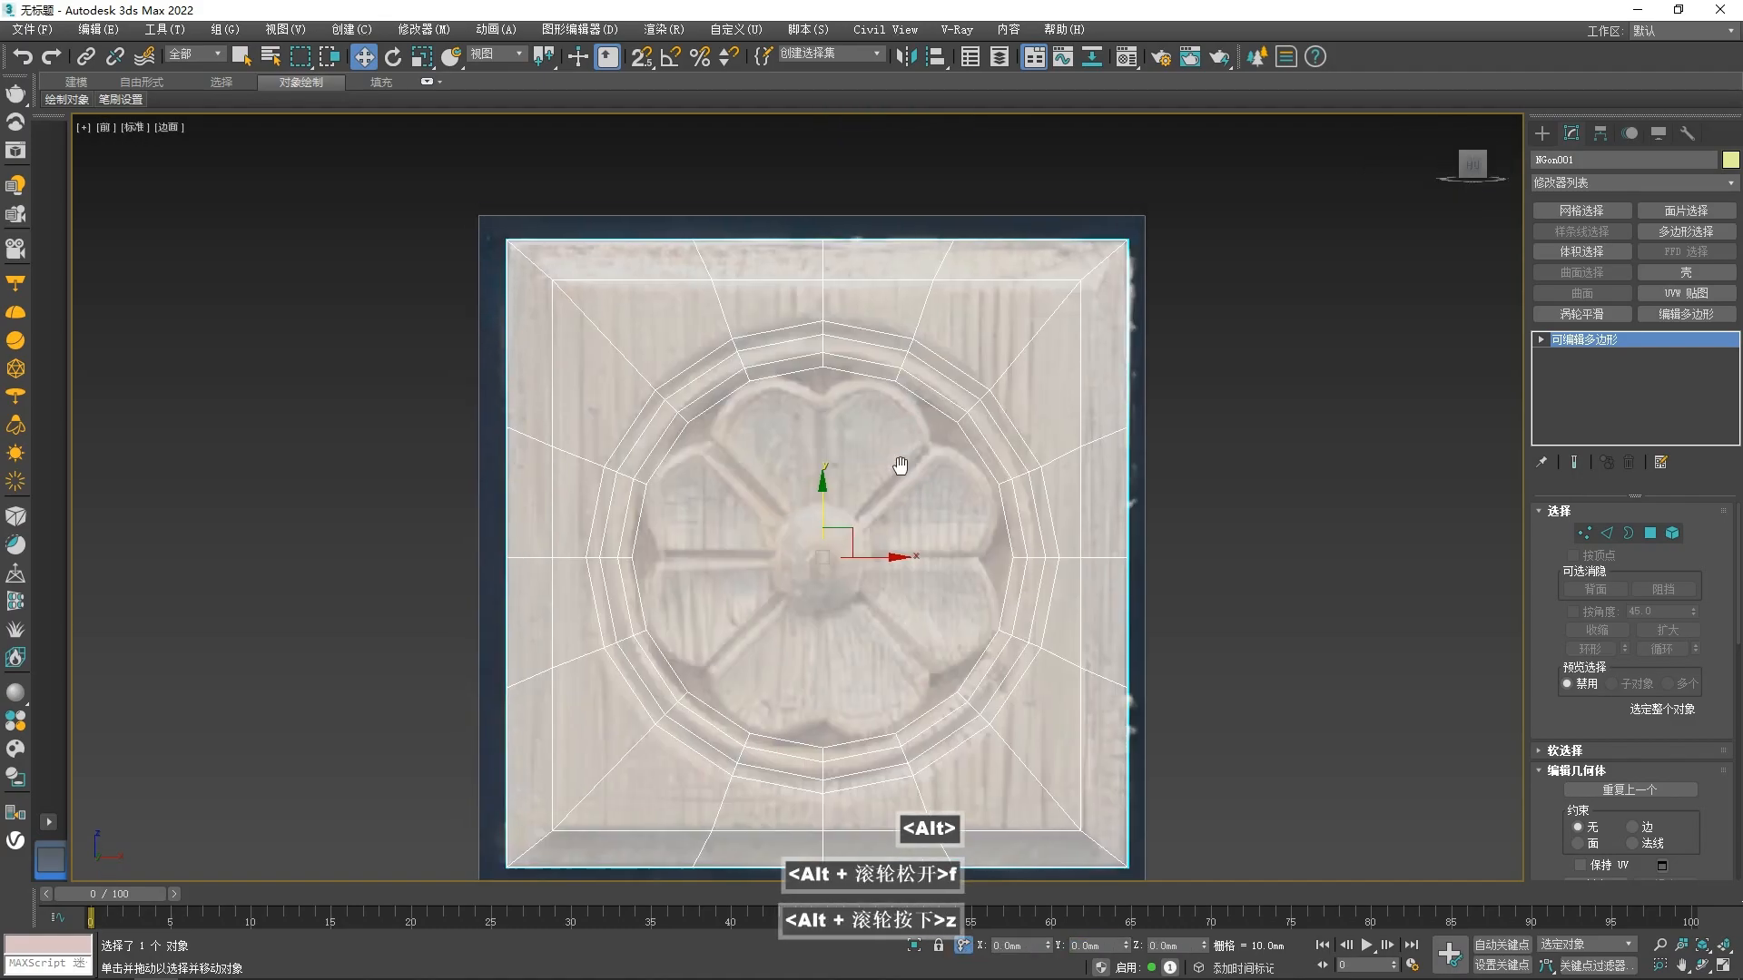
scroll(715, 413, up, 2)
key(2)
double_click(715, 413)
scroll(715, 441, down, 2)
ctrl+double_click(699, 410)
ctrl+double_click(605, 420)
alt+middle_drag(930, 575, 931, 544)
double_click(1108, 946)
key(Return)
- Select the ring of edges across the outer bevel and connect them with a new square edge loop
alt+middle_drag(977, 654, 972, 581)
key(f)
scroll(972, 581, down, 4)
middle_drag(753, 502, 887, 521)
scroll(548, 639, up, 3)
click(486, 738)
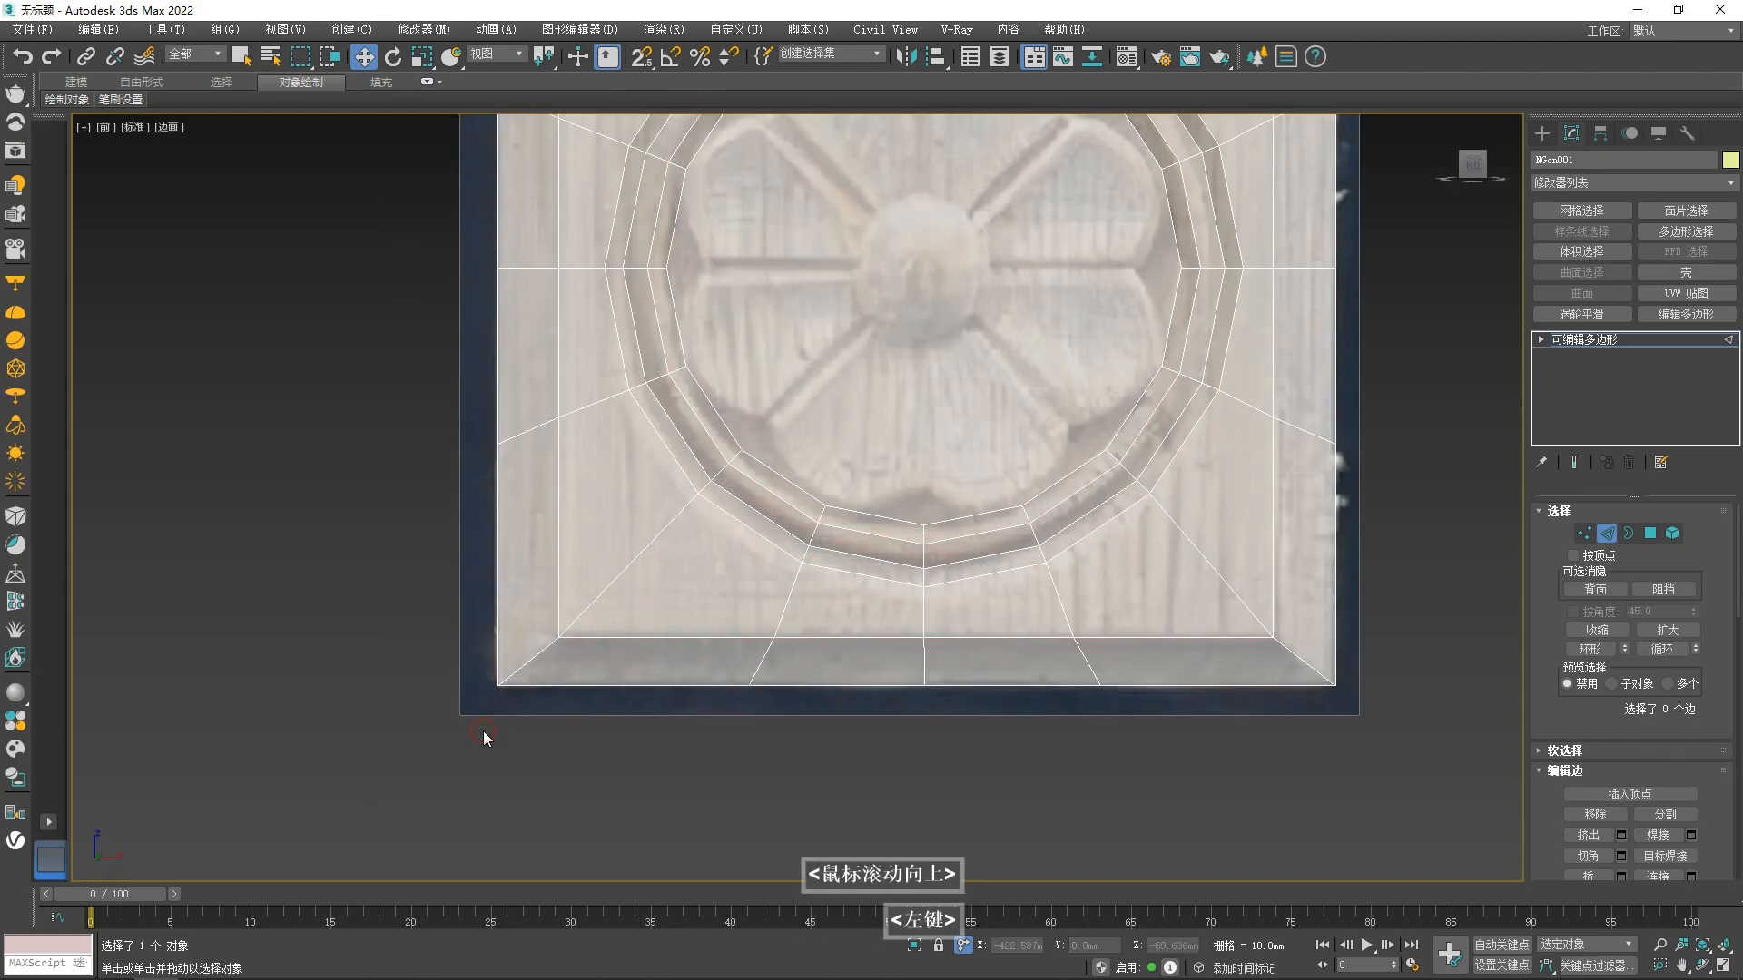
scroll(493, 731, down, 3)
click(514, 298)
click(1590, 649)
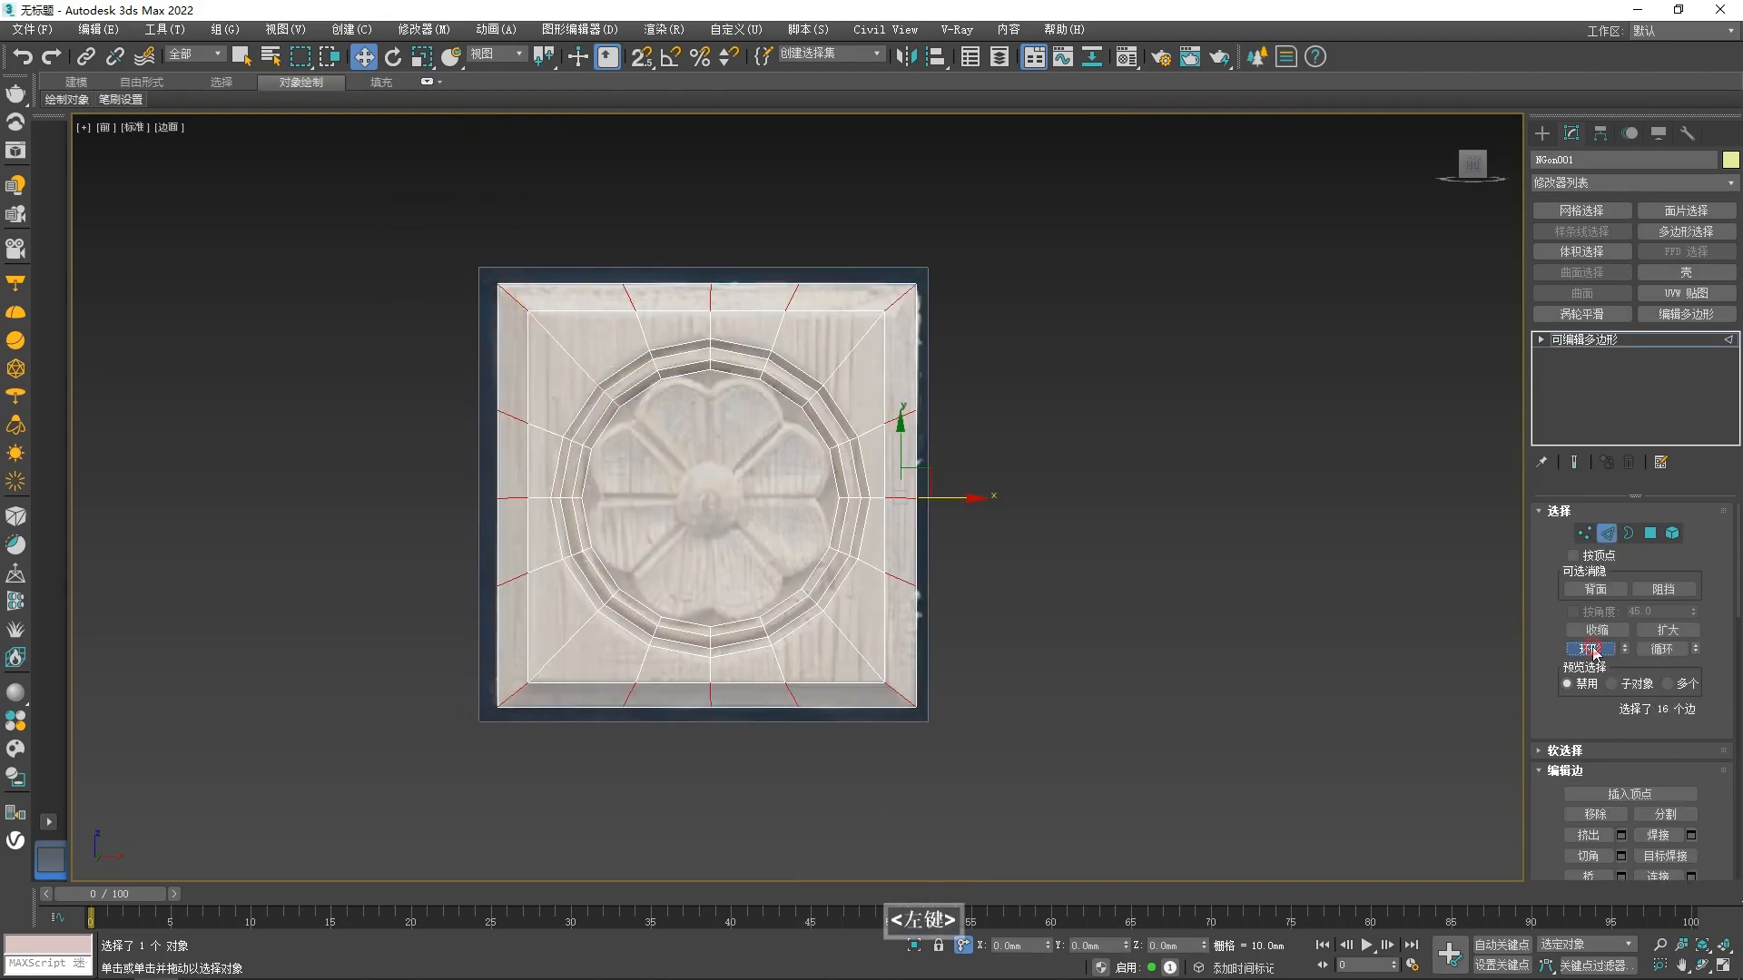
right_click(812, 590)
click(717, 661)
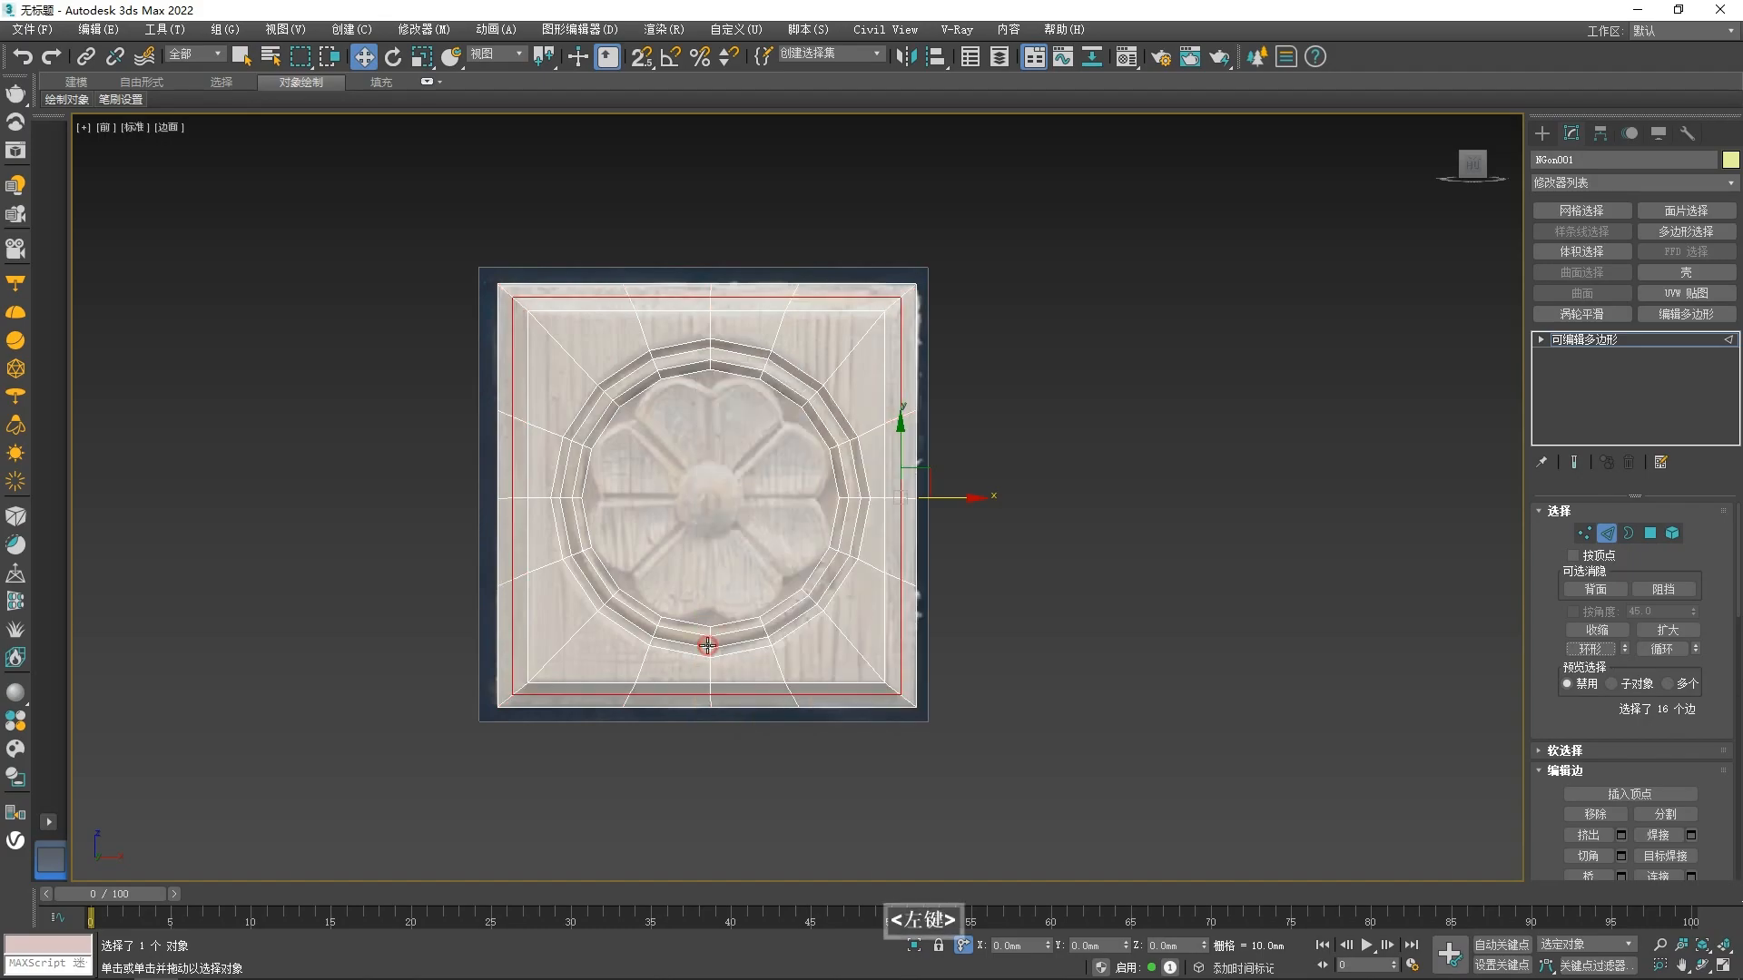
click(806, 590)
key(r)
shift+drag(742, 468, 720, 496)
key(ctrl+z)
right_click(623, 478)
click(526, 549)
click(811, 589)
click(990, 550)
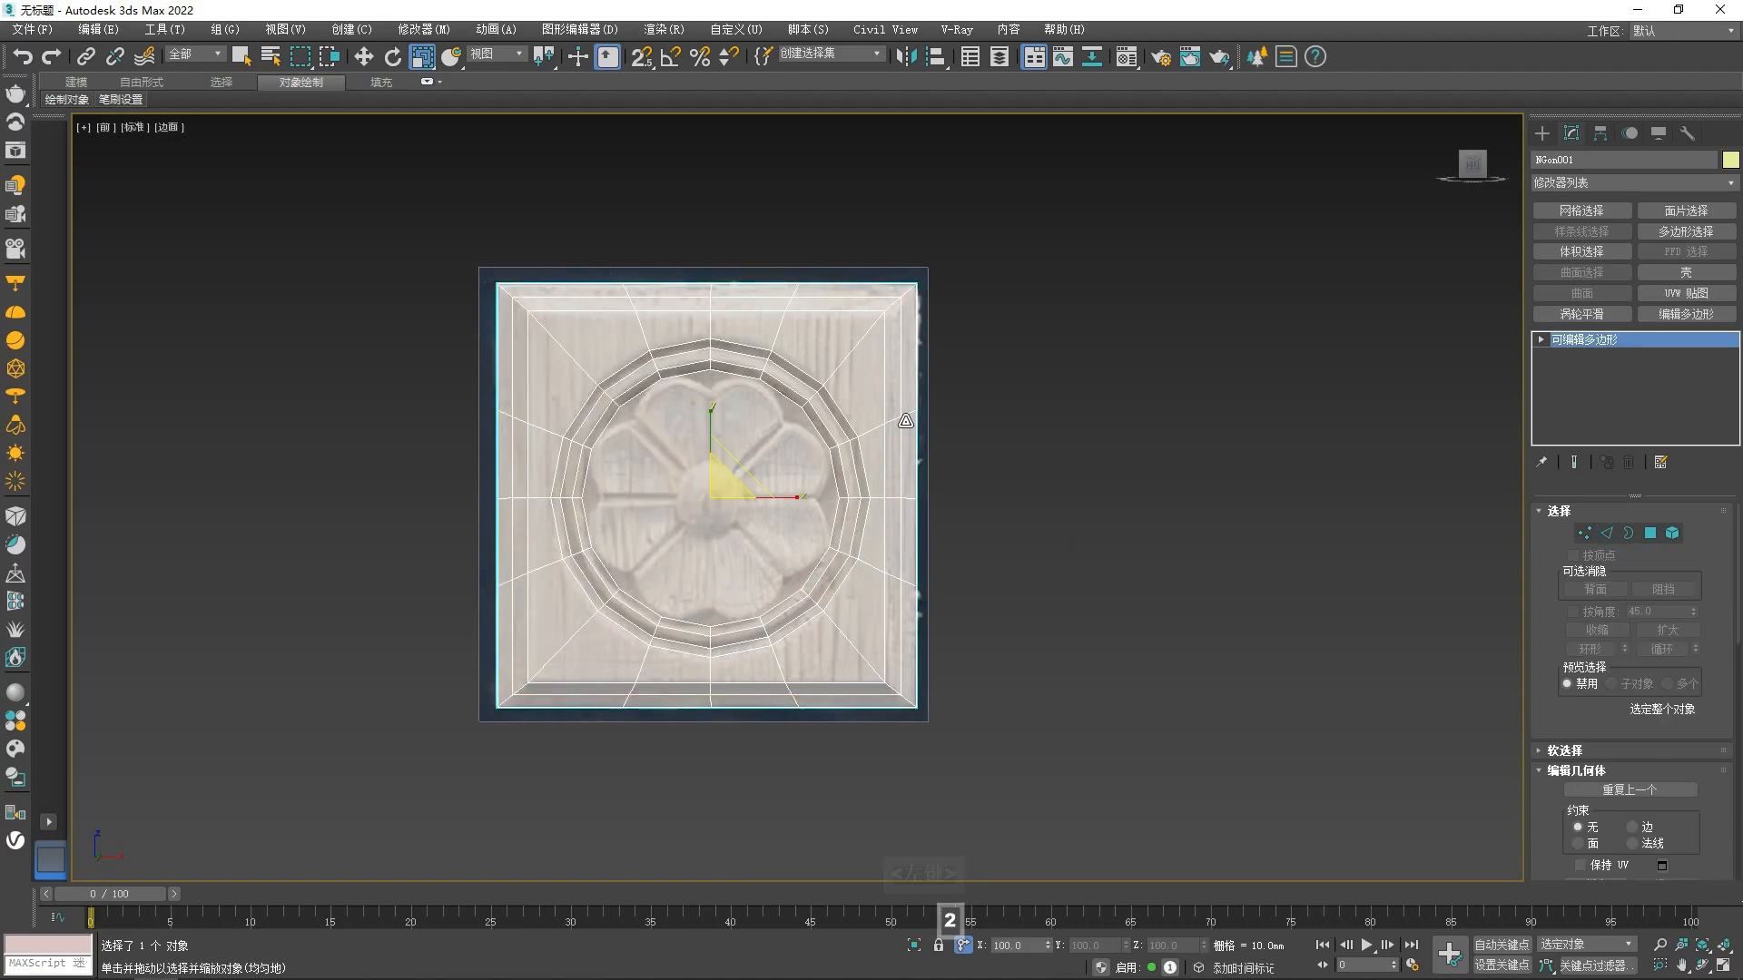
- Select the new square edge loop on the bevel and scale it inward toward the inner bevel line
double_click(901, 383)
key(r)
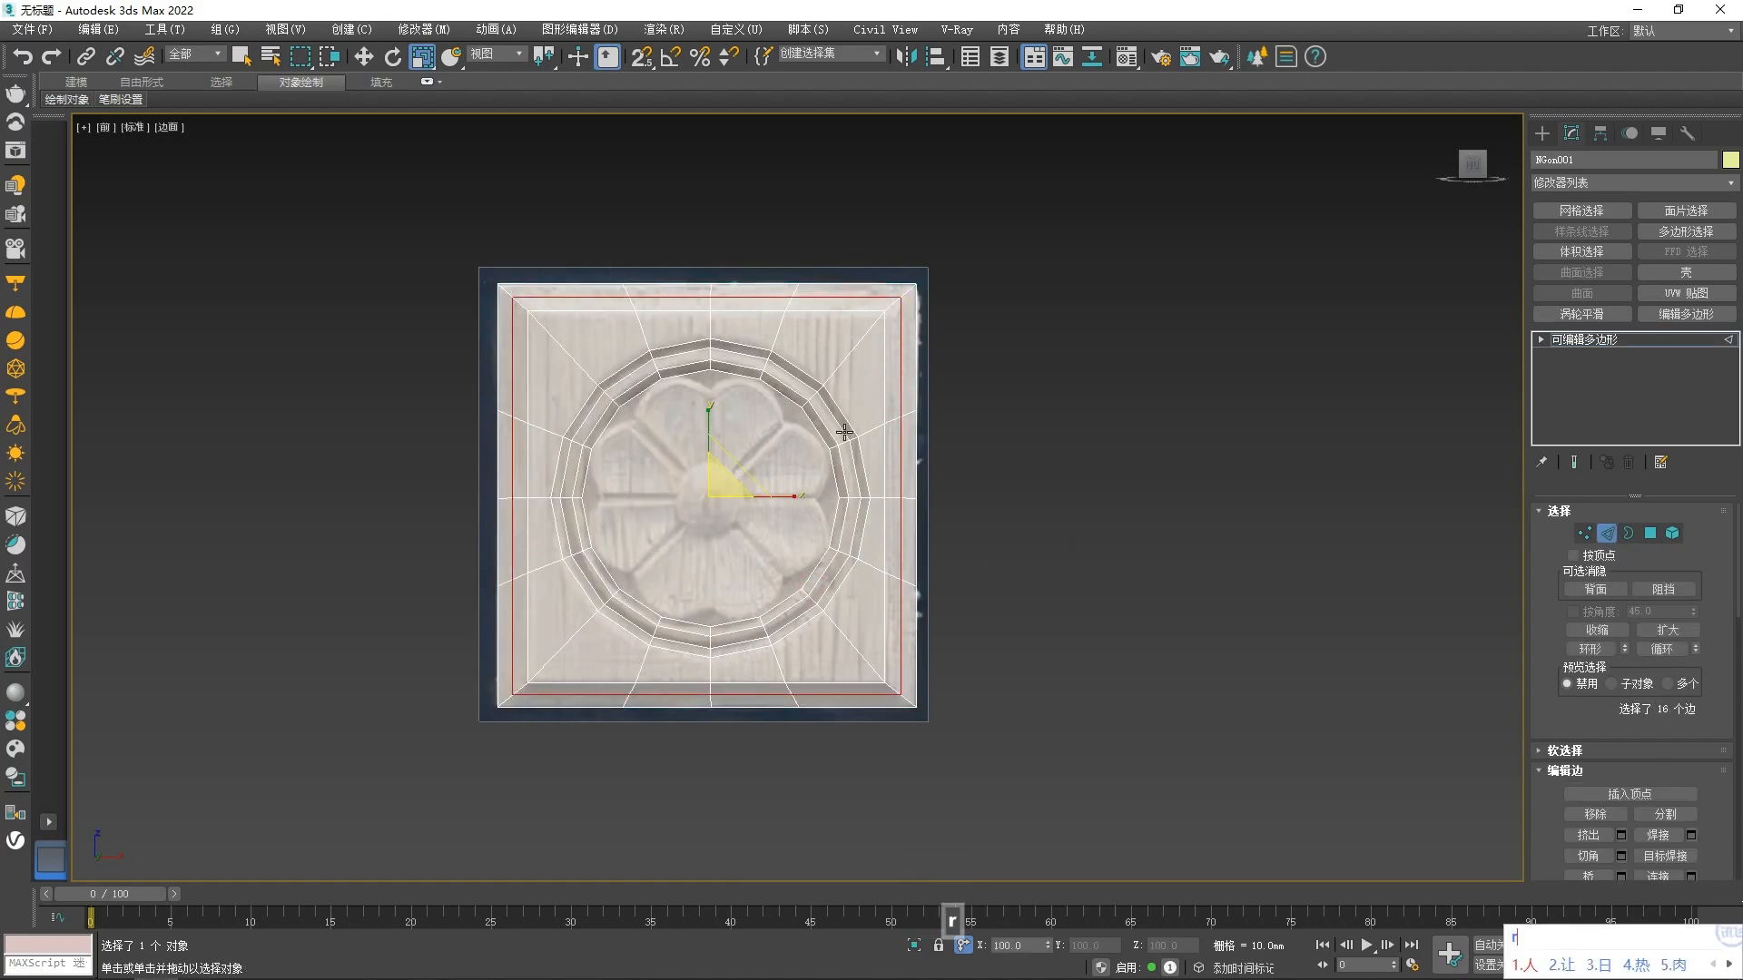
key(BackSpace)
drag(731, 468, 819, 594)
alt+middle_drag(819, 594, 788, 536)
key(f)
key(z)
key(BackSpace)
key(BackSpace)
key(shift)
key(f)
key(z)
scroll(855, 552, down, 8)
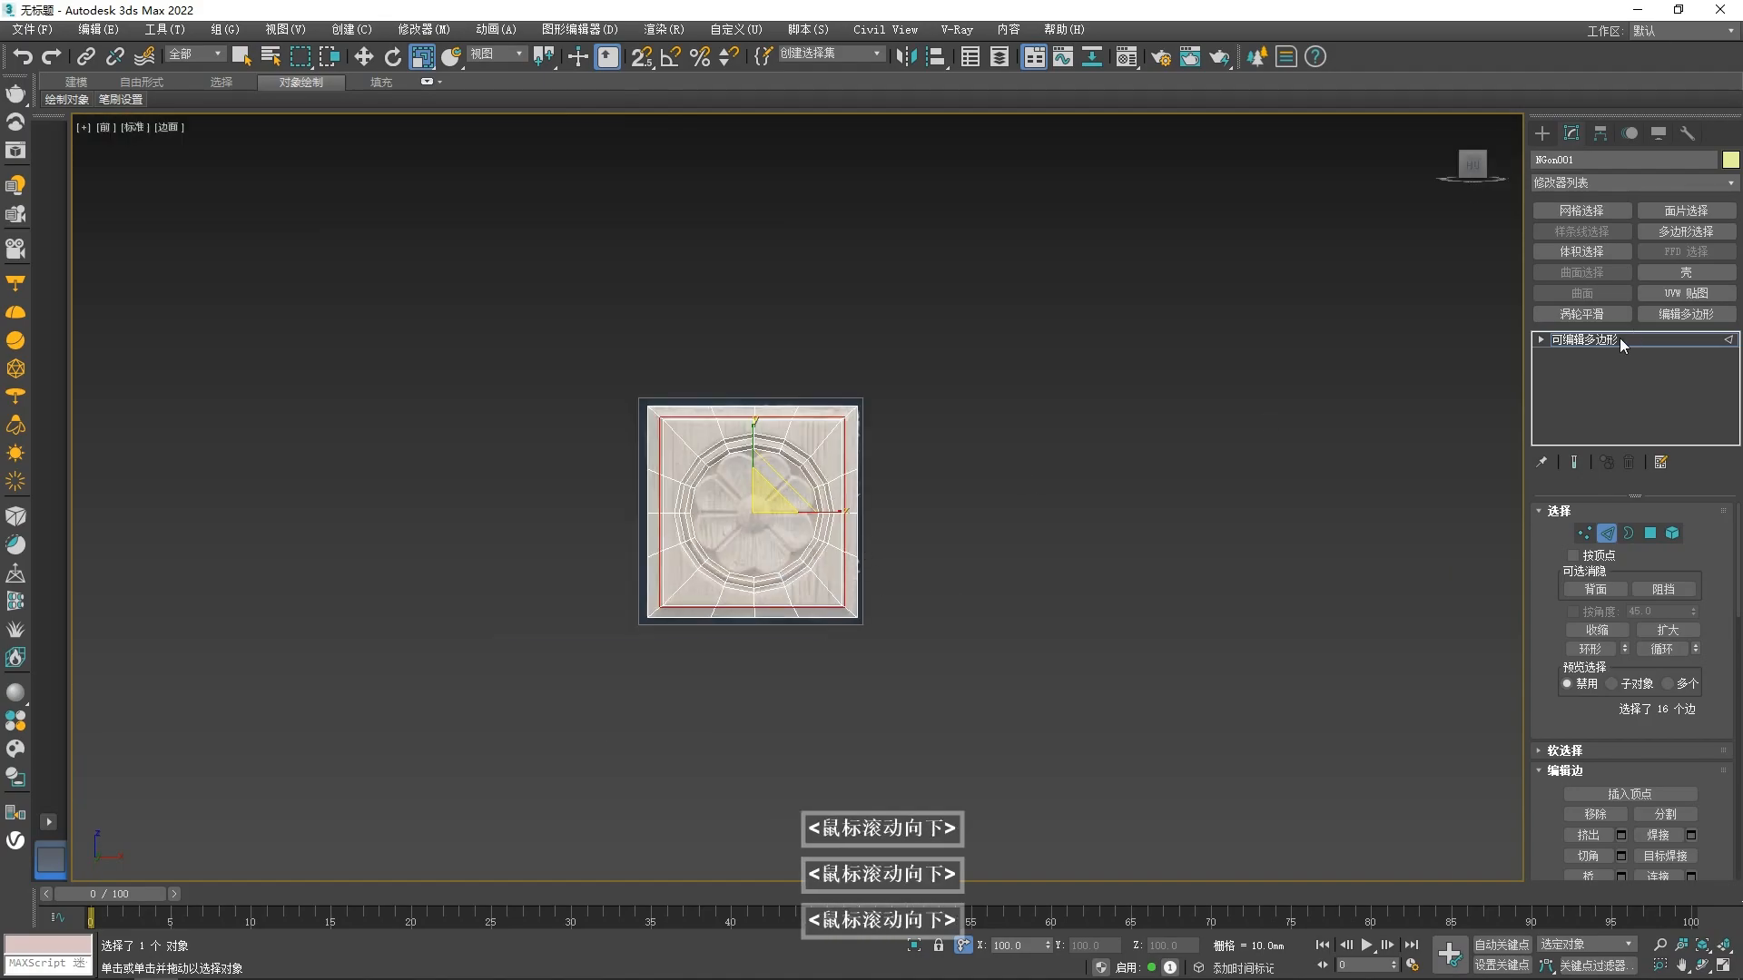
- Return to object level and clone the panel mesh sideways as one reference copy beside the original
click(1620, 338)
scroll(825, 526, down, 1)
key(BackSpace)
key(w)
shift+click(840, 516)
click(819, 543)
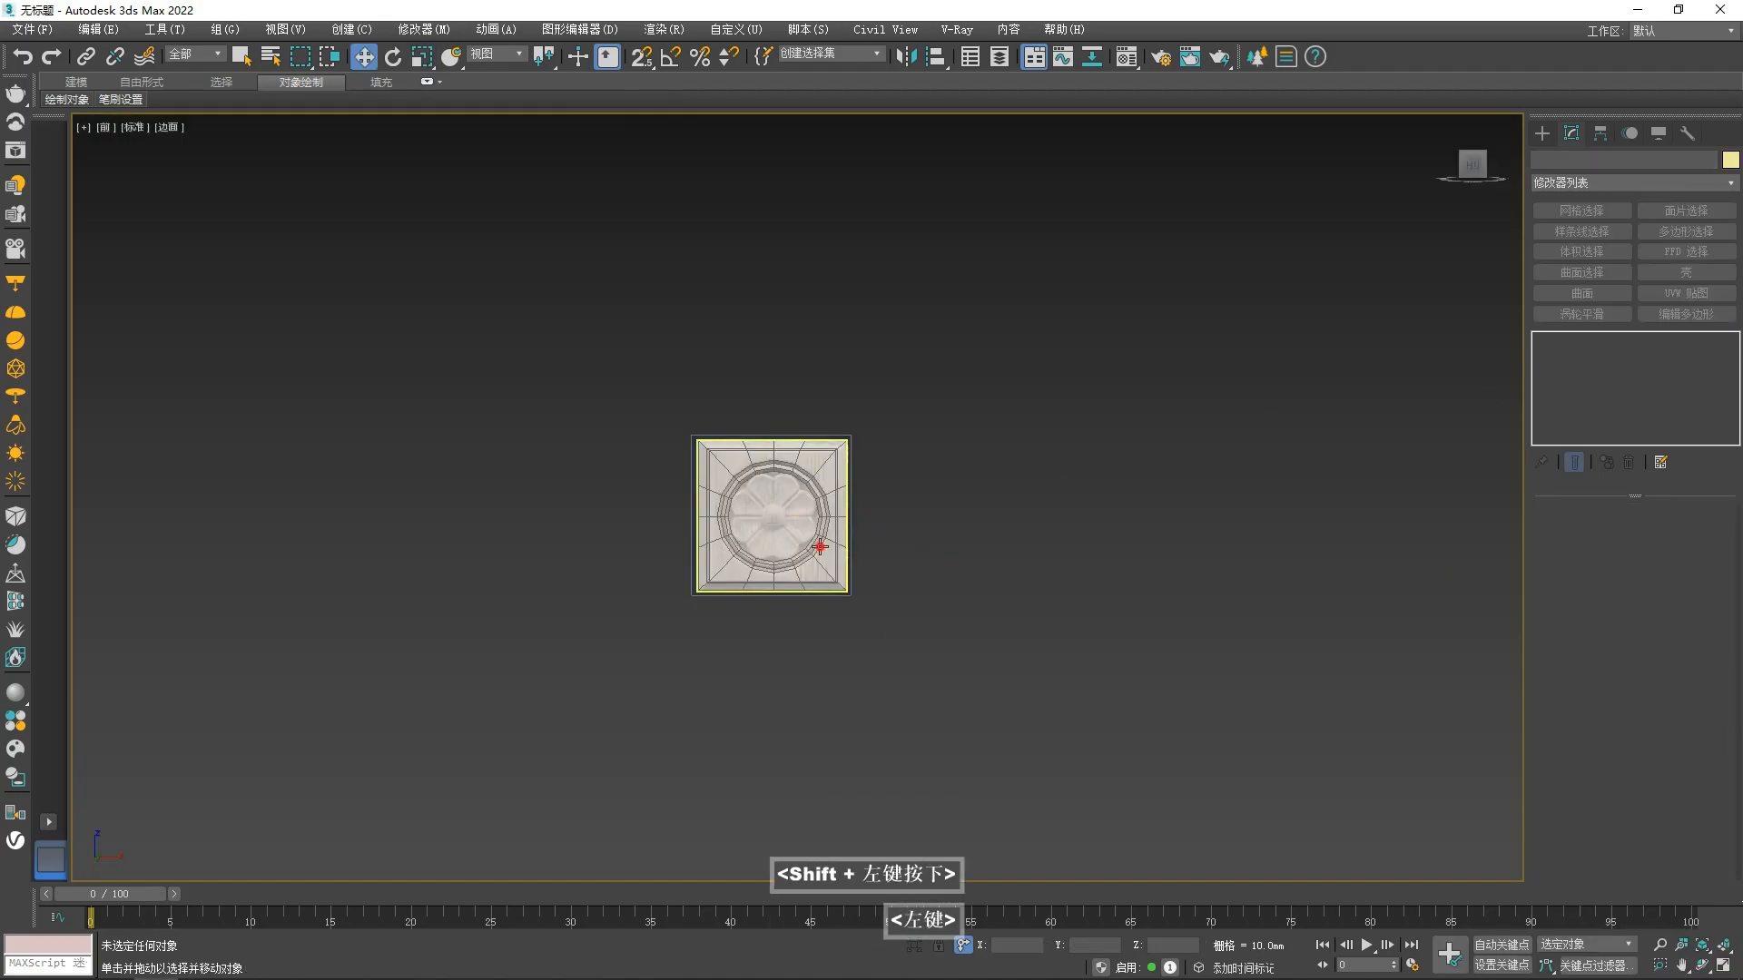
shift+drag(843, 516, 466, 517)
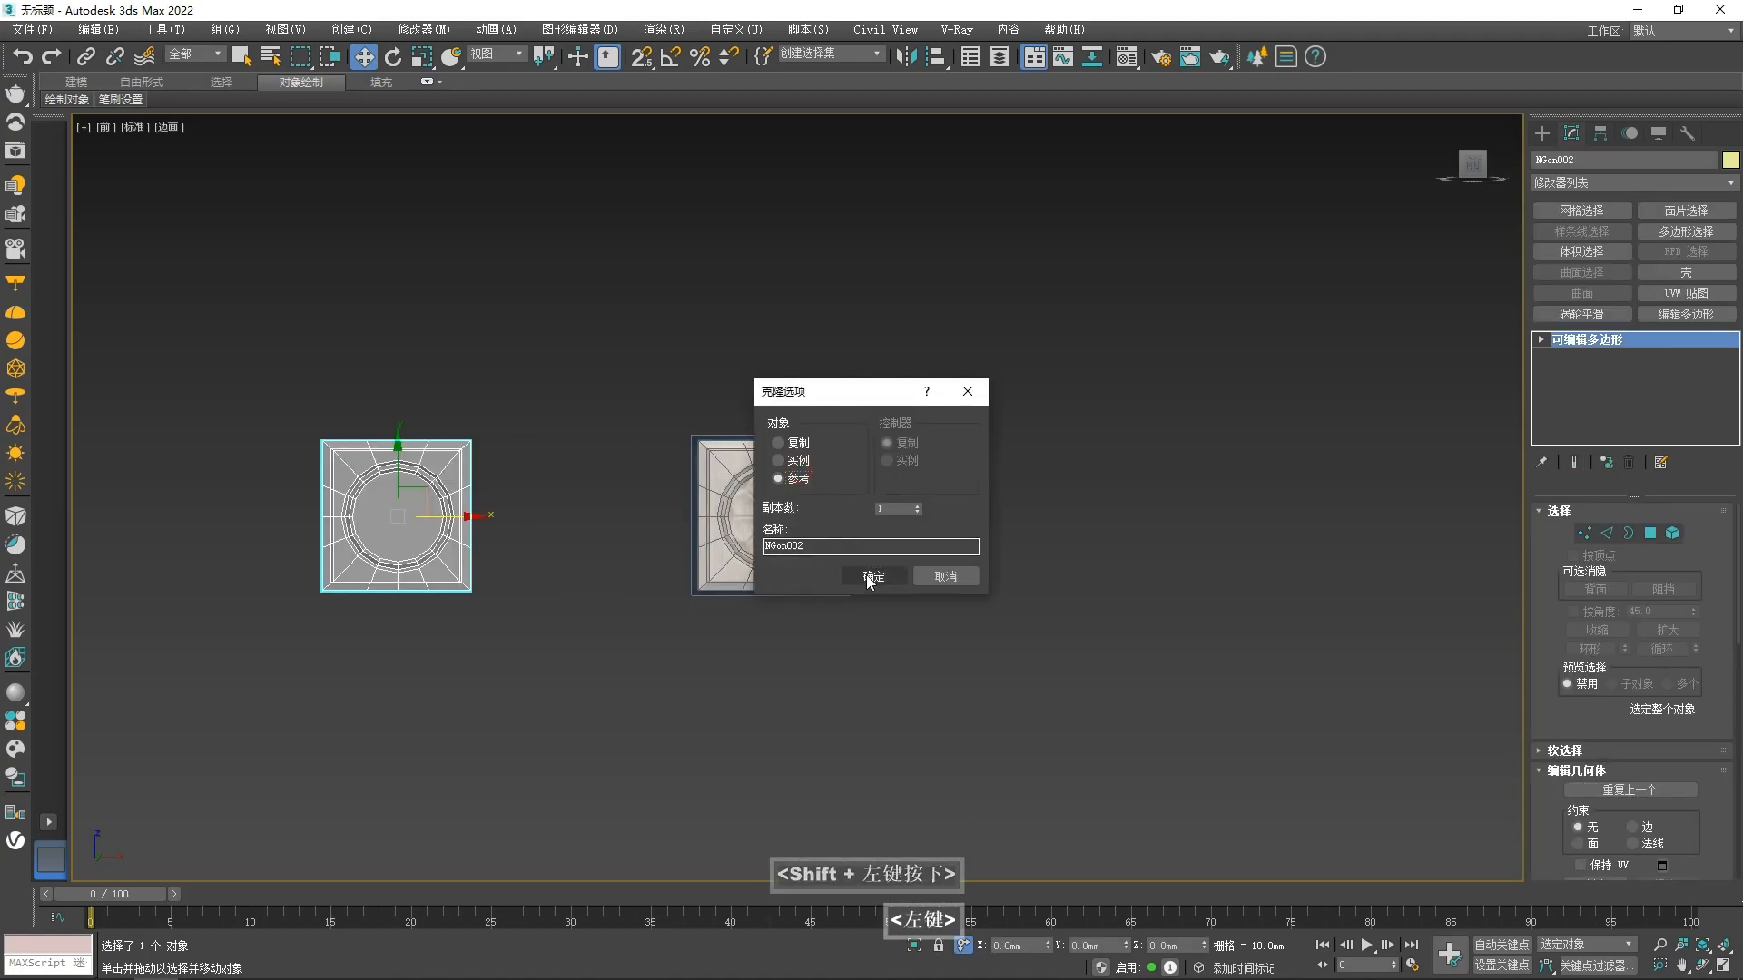
click(825, 572)
- Change the viewport layout to two viewports side by side
click(298, 32)
click(332, 130)
click(735, 280)
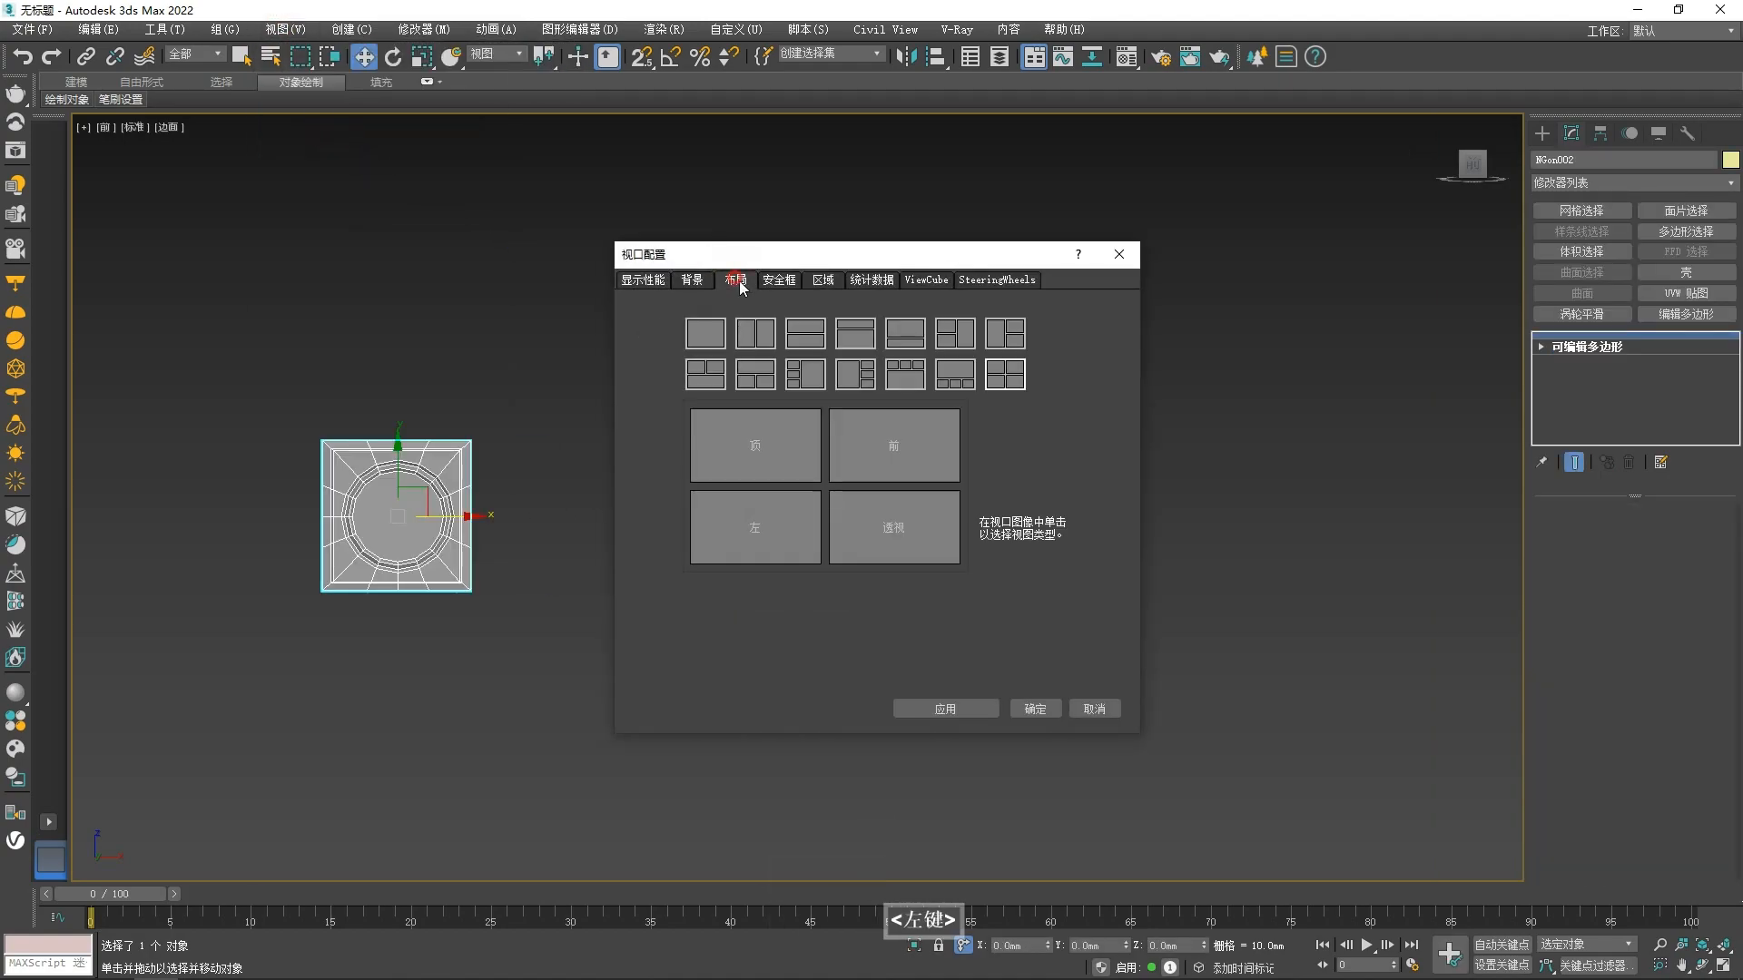
click(1035, 708)
- Set the new viewport to a front view with default shading and frame the reference copy in it
click(557, 537)
key(f)
key(z)
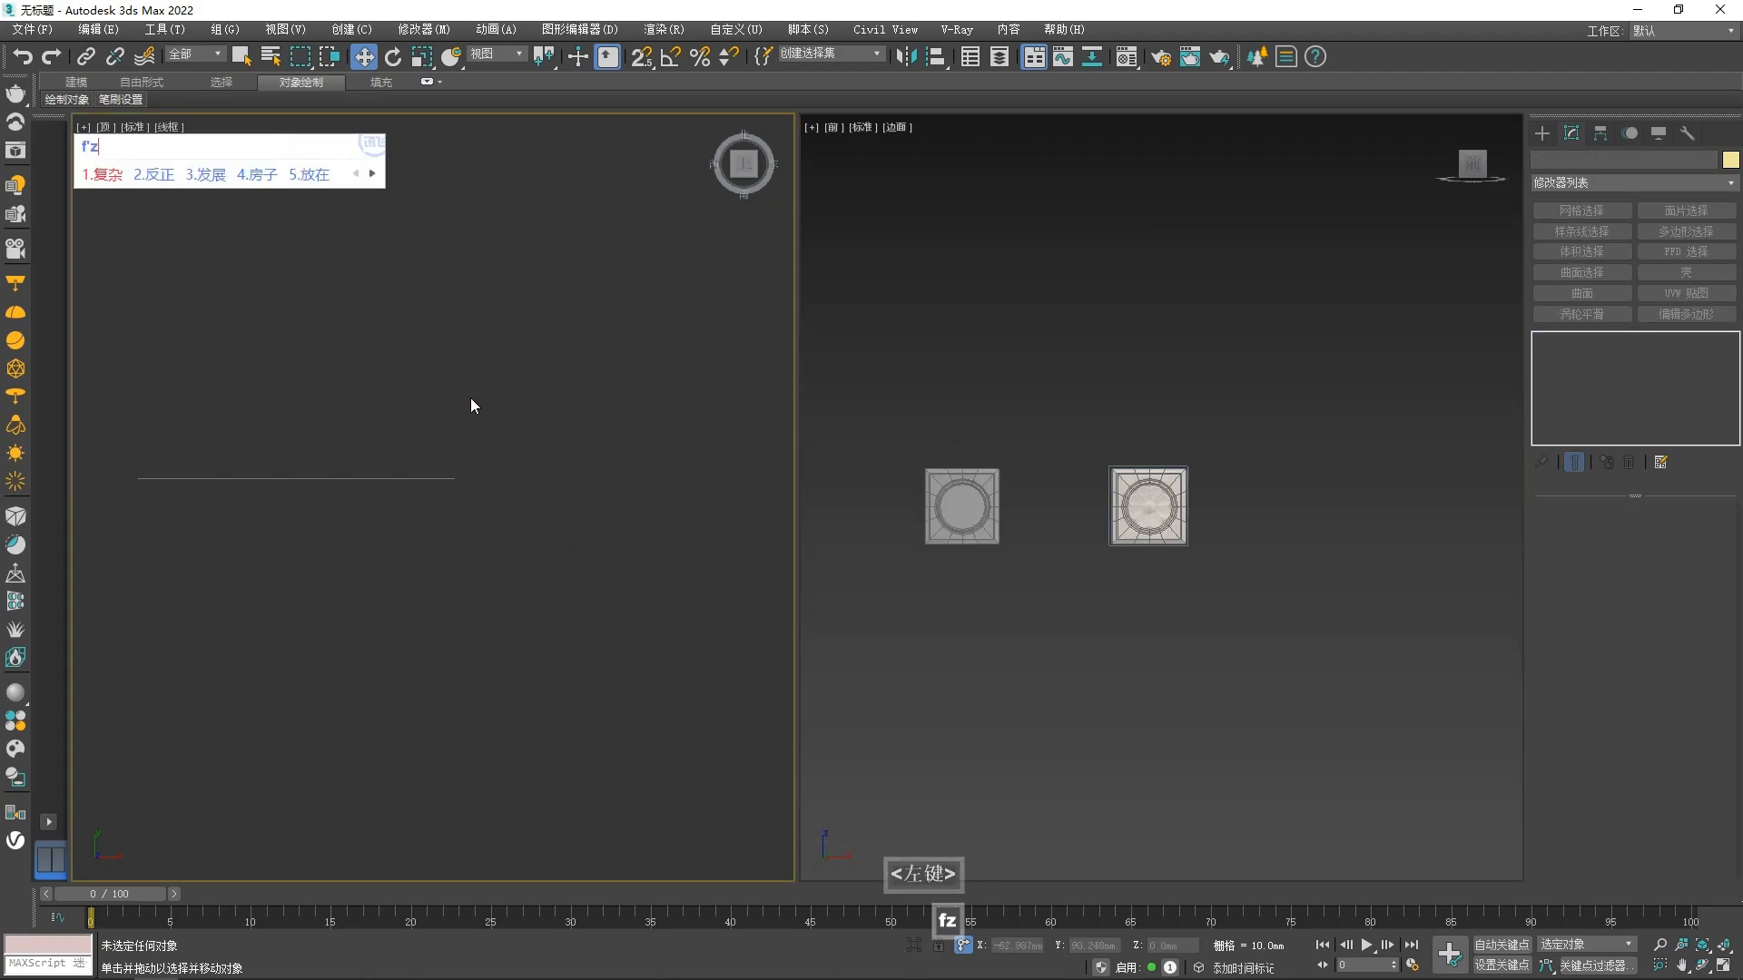
key(BackSpace)
key(BackSpace)
key(shift)
key(f)
key(z)
click(169, 127)
click(195, 311)
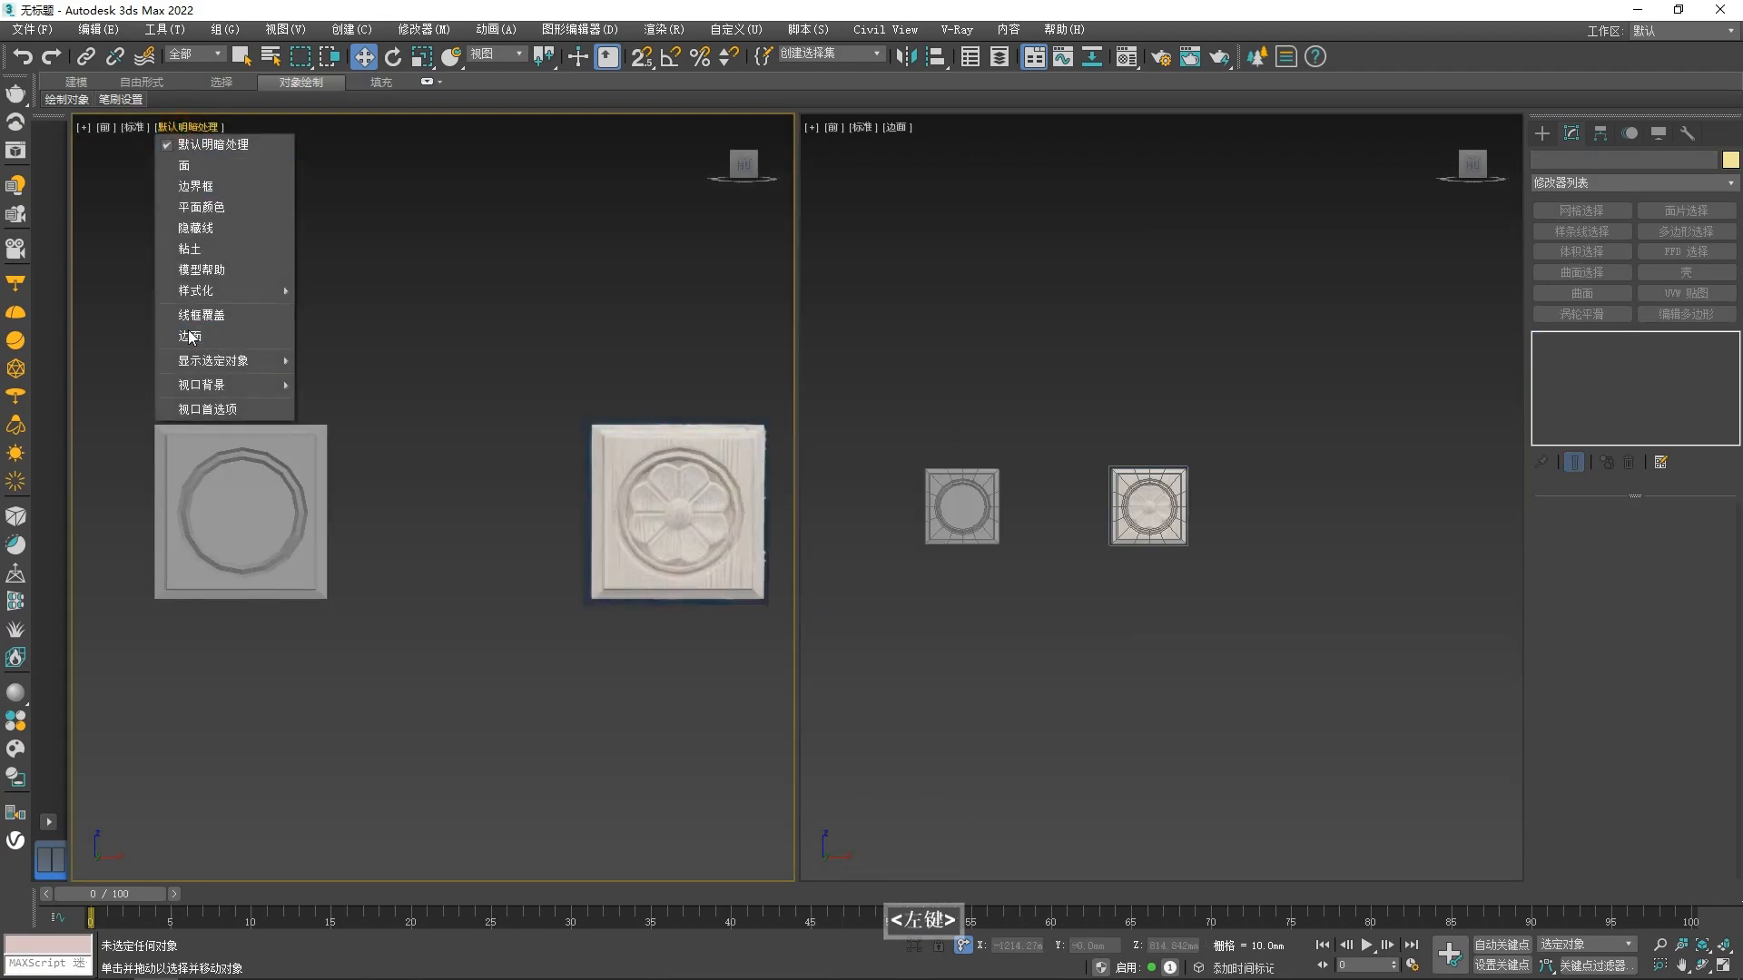
scroll(235, 529, up, 3)
middle_drag(211, 502, 282, 516)
scroll(282, 516, down, 2)
- Add TurboSmooth with 3 iterations to the reference copy and turn off edged faces in its viewport
click(282, 516)
click(1588, 314)
double_click(1694, 539)
click(564, 489)
click(400, 471)
click(173, 127)
click(202, 332)
click(533, 417)
- Select the original panel mesh over the reference image and widen its viewport by moving the divider between the two views
click(962, 505)
scroll(1200, 505, up, 3)
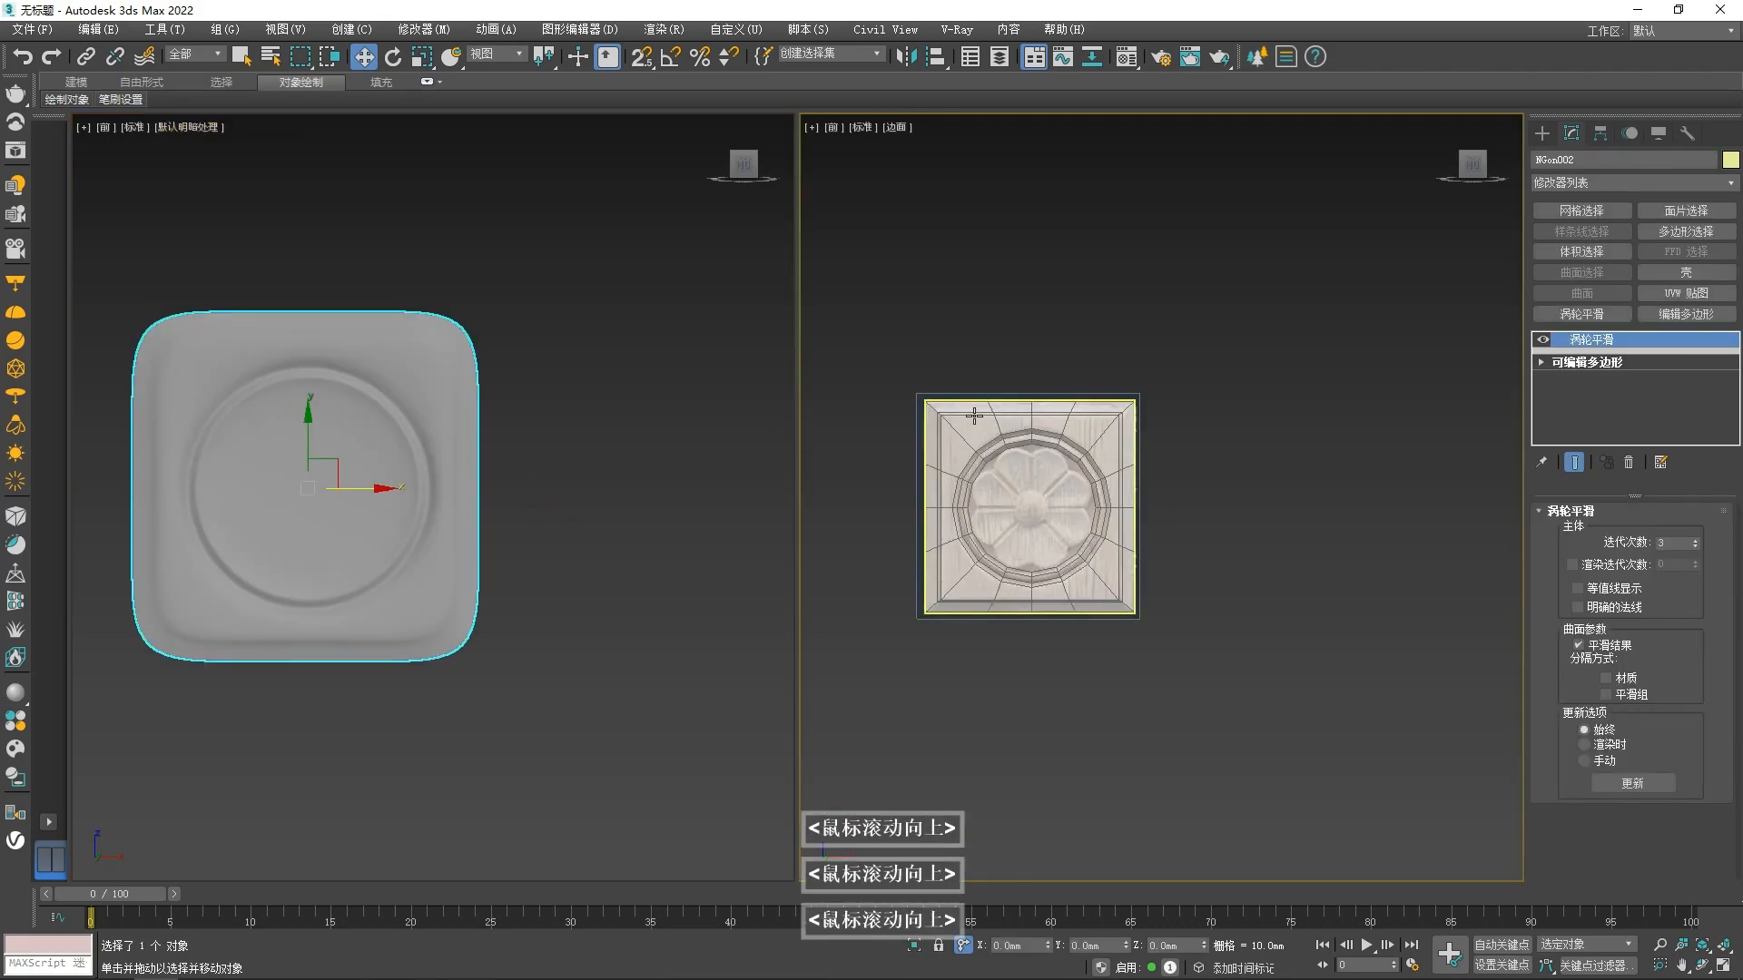
scroll(910, 394, up, 3)
scroll(911, 394, down, 2)
click(1029, 495)
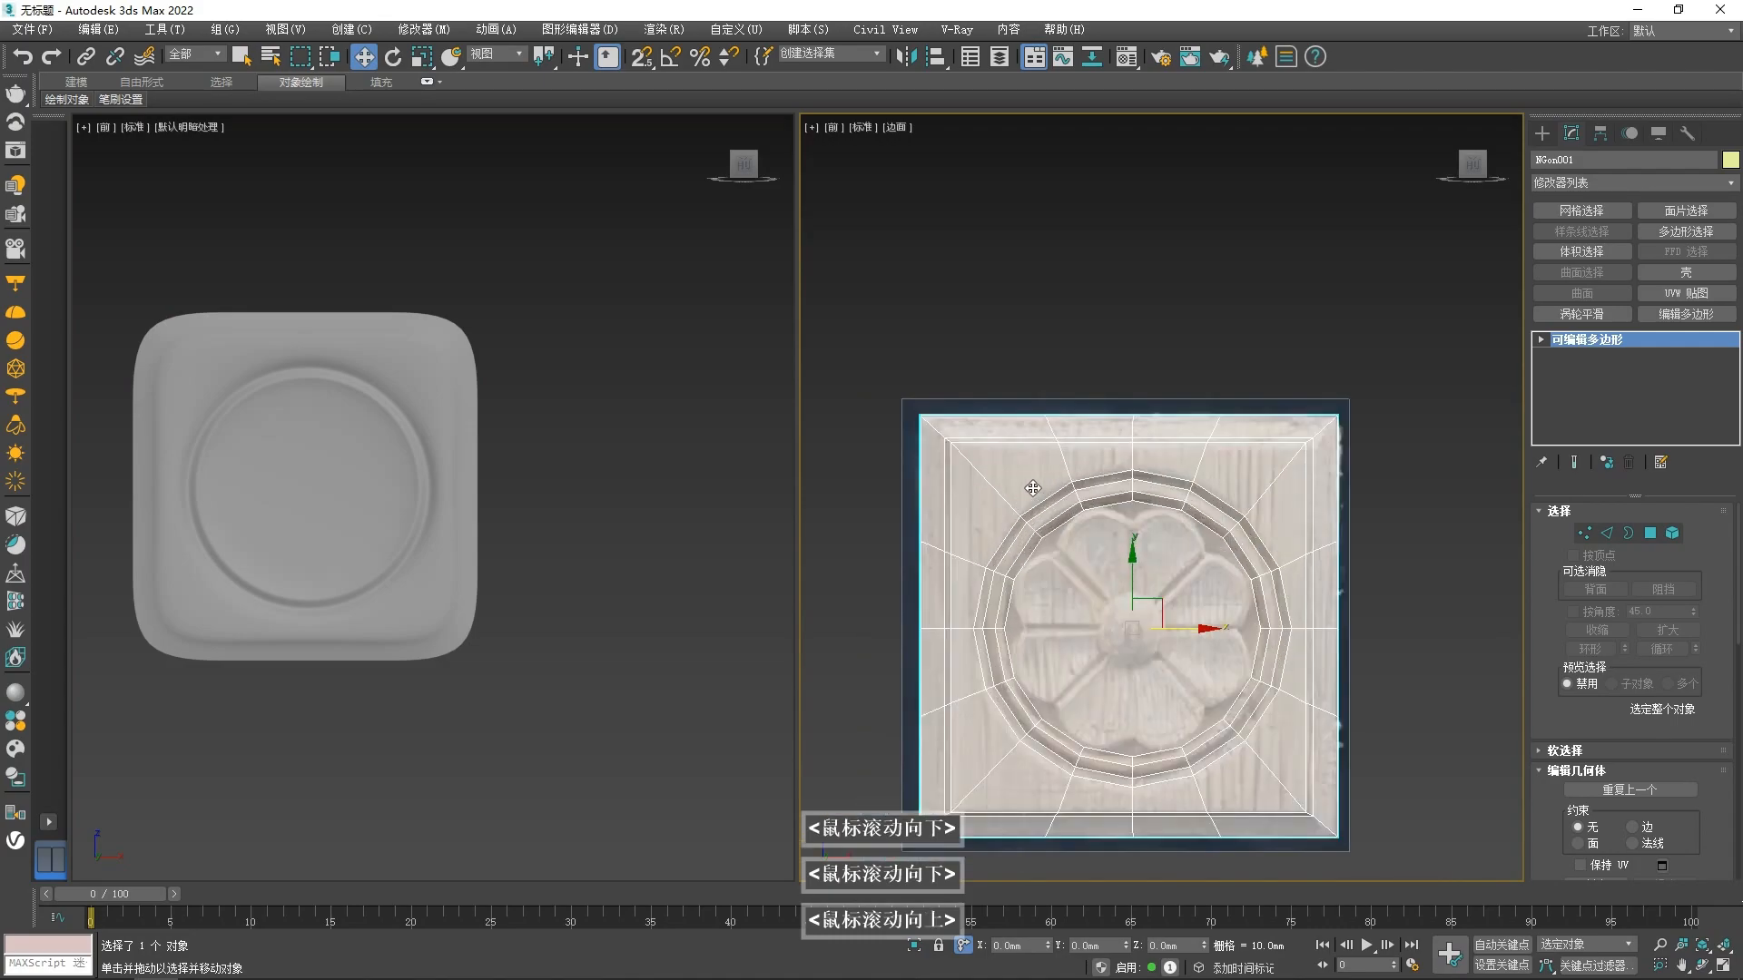
drag(795, 501, 532, 501)
- Cut edges at the panel's upper-left corner from the two inner bevel corners out to the top and left borders
scroll(817, 454, up, 5)
key(alt+c)
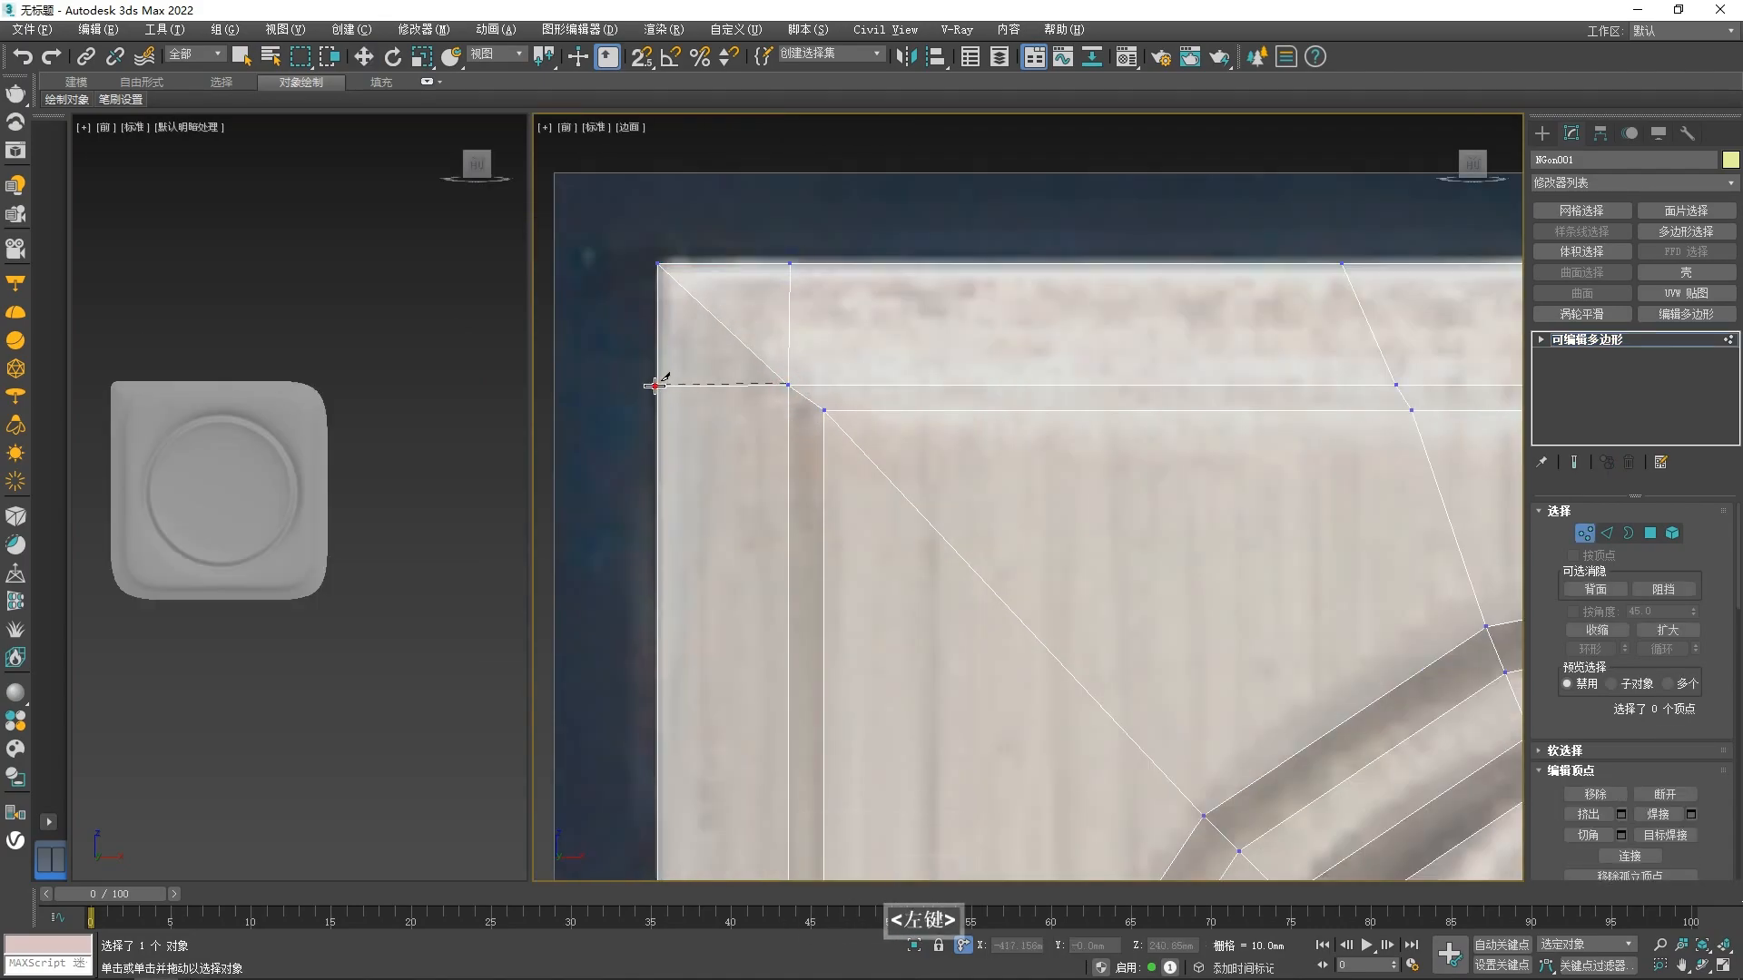
click(654, 385)
scroll(945, 404, down, 1)
scroll(812, 396, up, 2)
alt+scroll(835, 414, down, 2)
scroll(835, 414, up, 3)
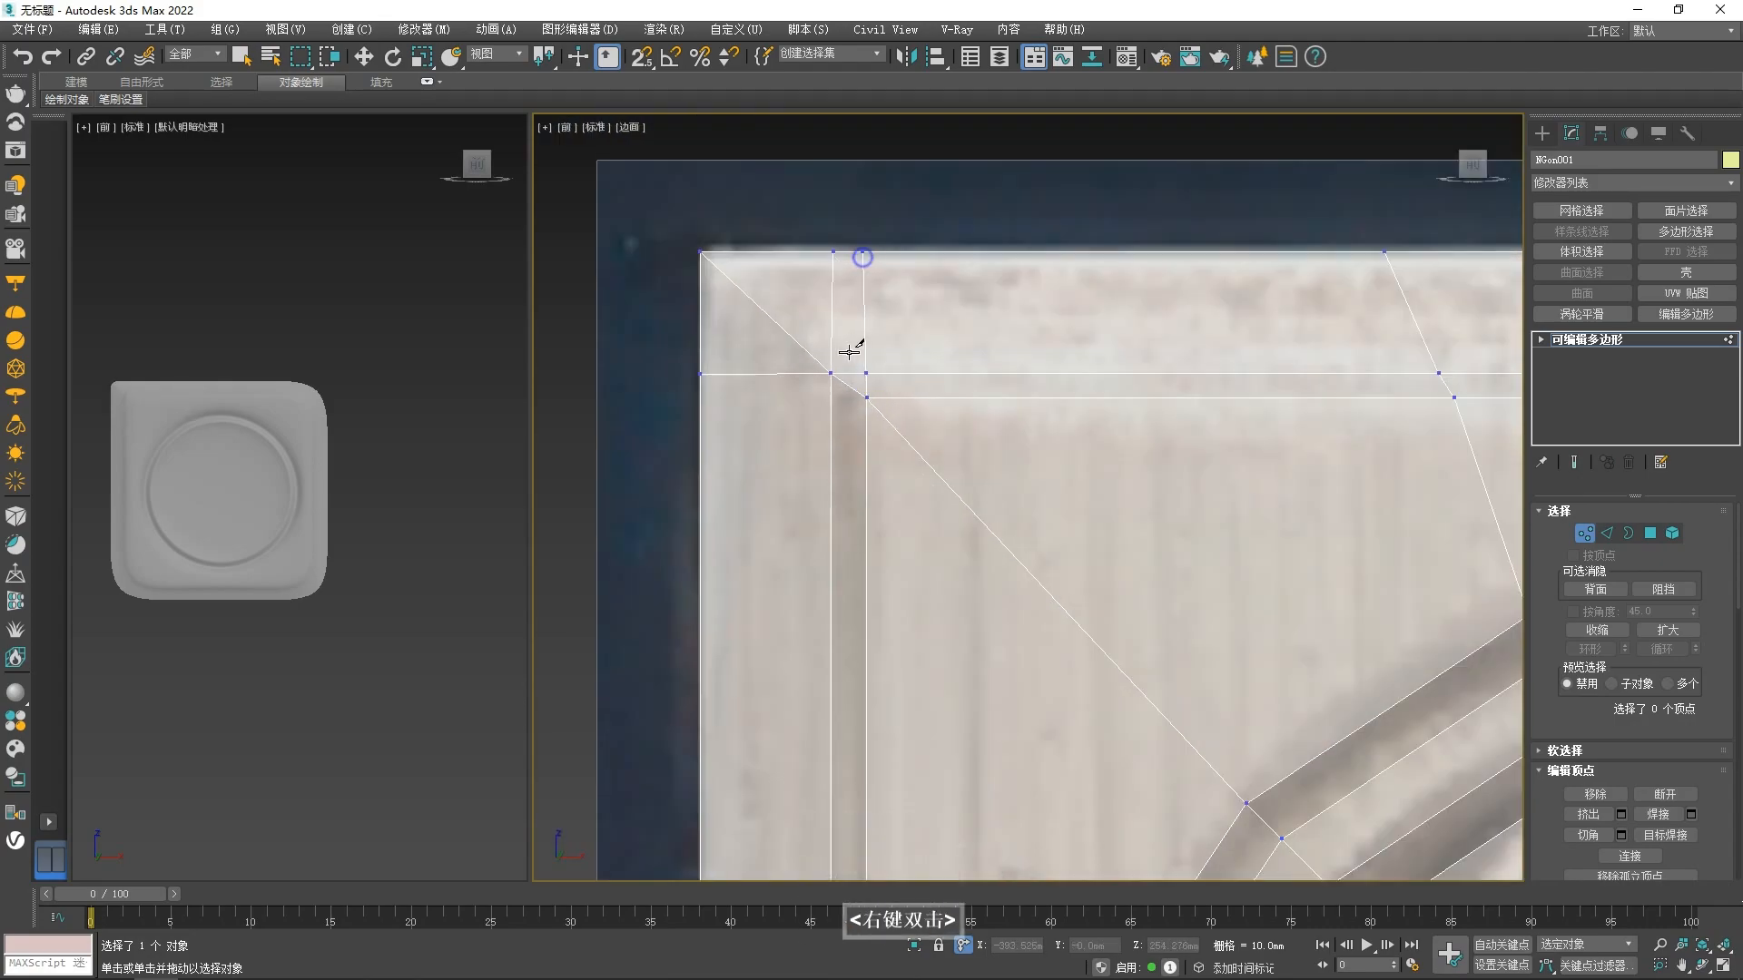
click(700, 401)
right_click(814, 439)
- Straighten the new cuts at the upper-left corner by moving their vertices into alignment with snapping on
key(1)
click(833, 397)
key(w)
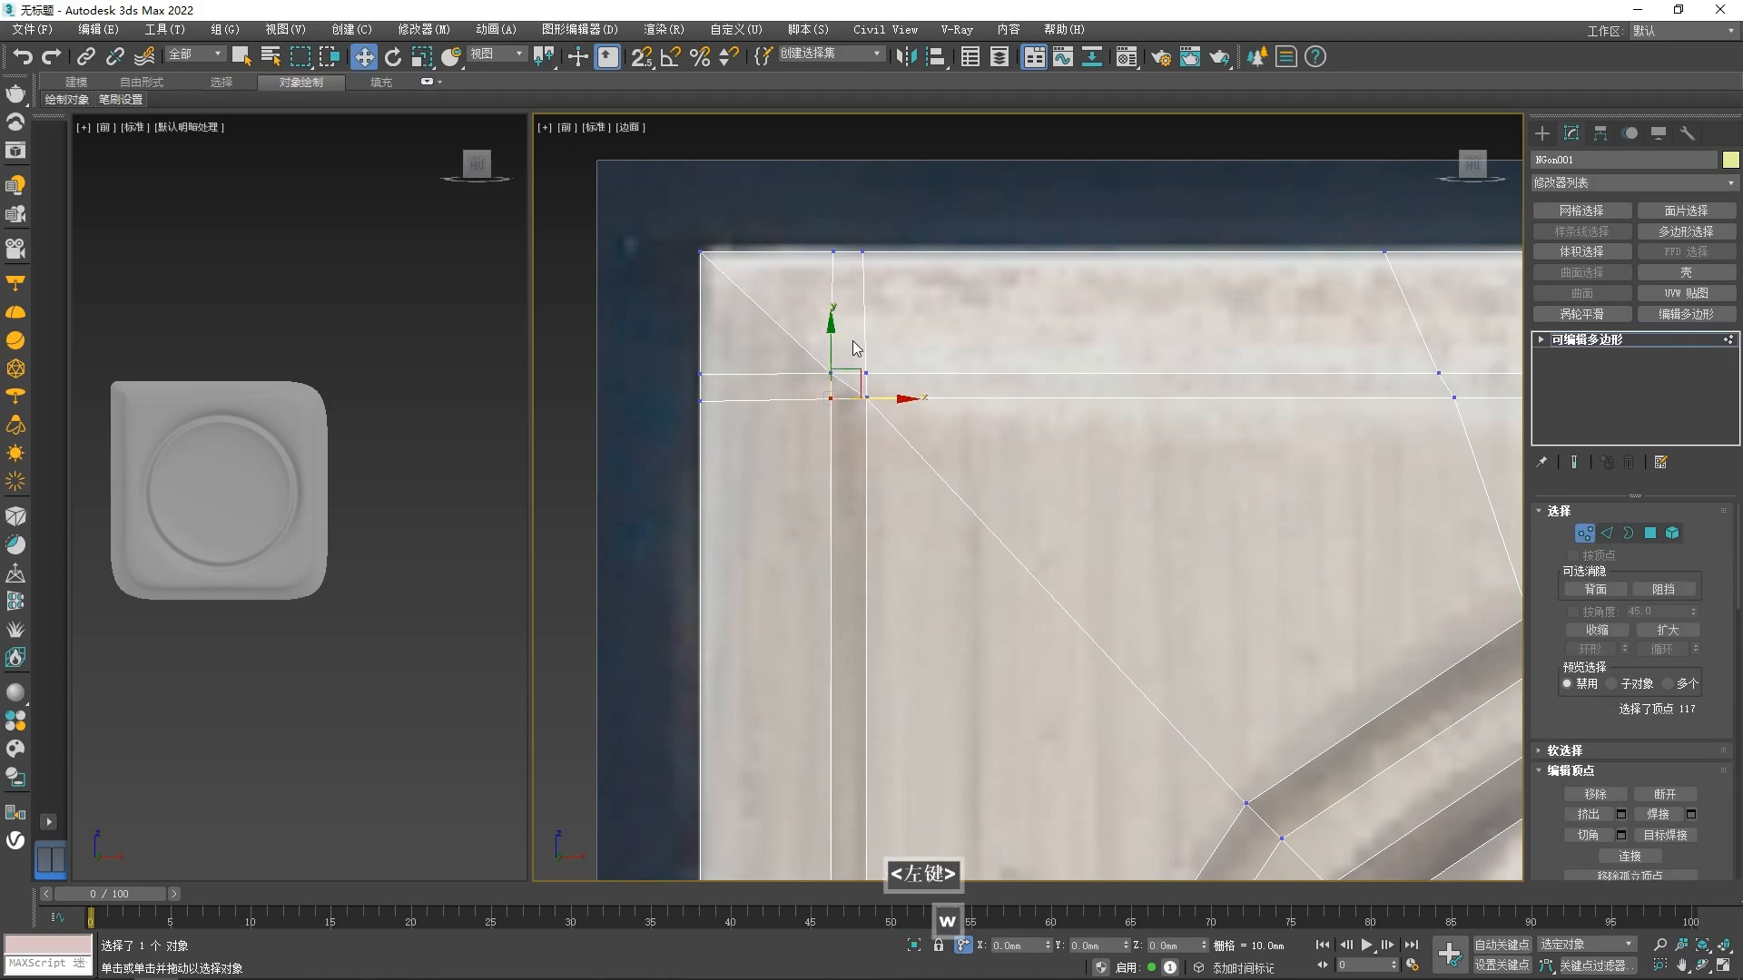
key(s)
drag(893, 367, 872, 400)
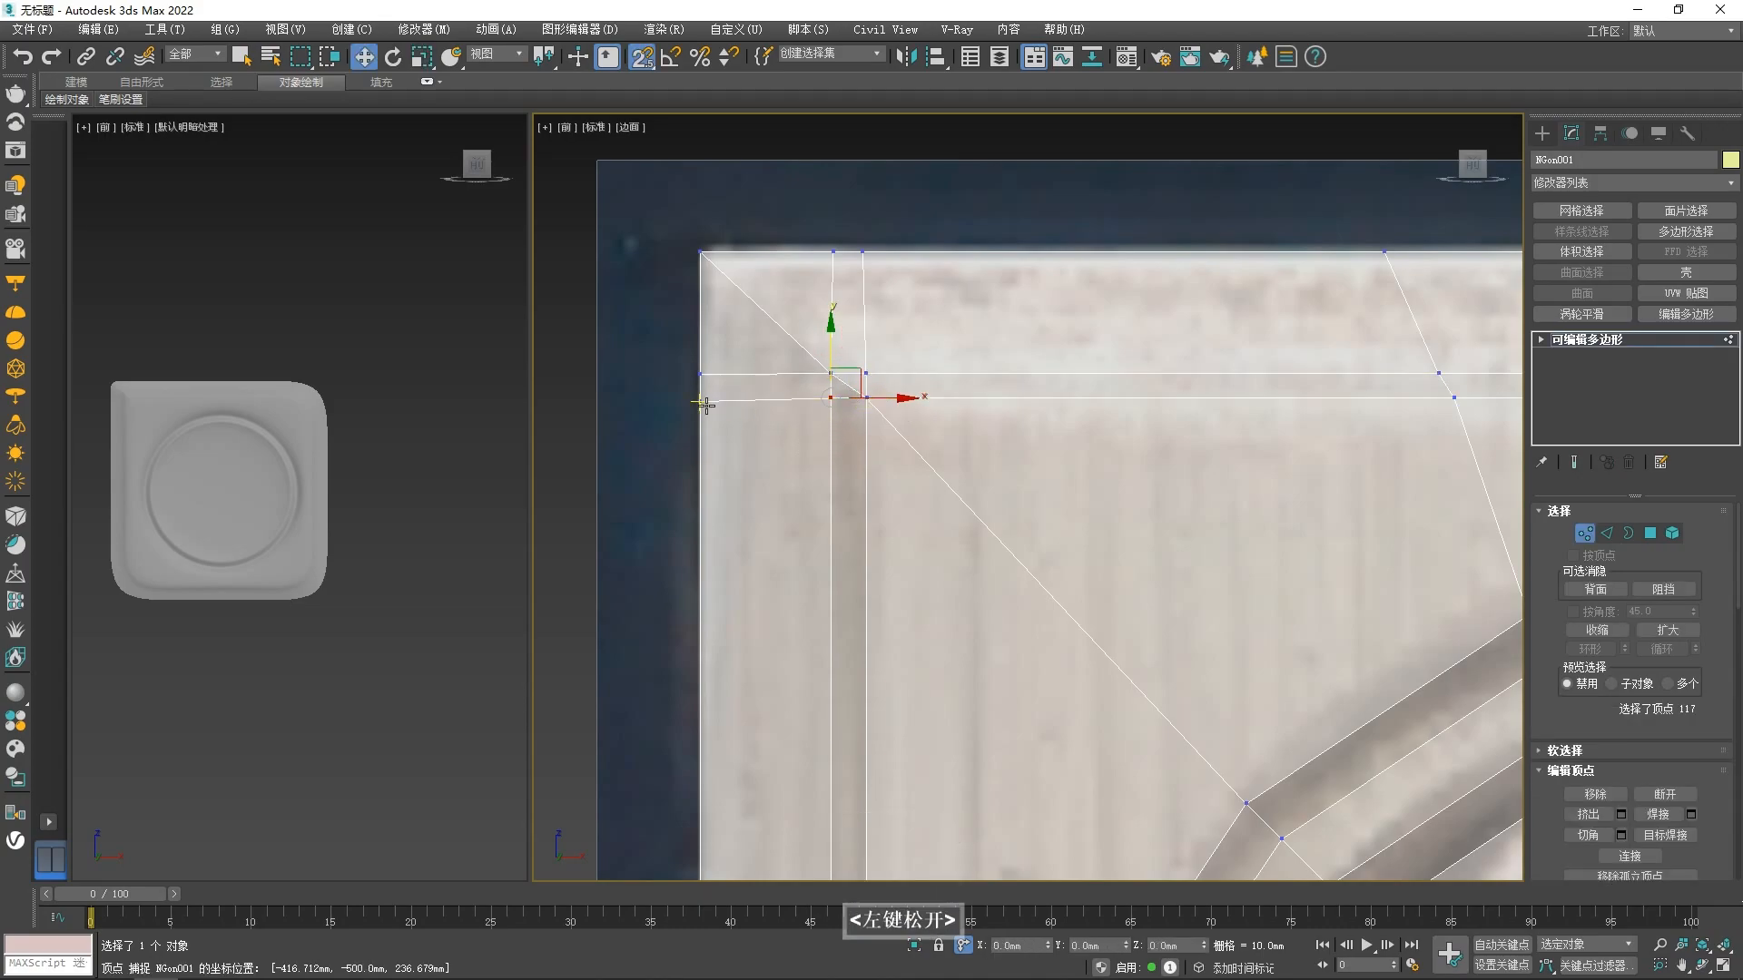
middle_drag(832, 381, 814, 432)
drag(841, 299, 812, 298)
drag(817, 451, 812, 422)
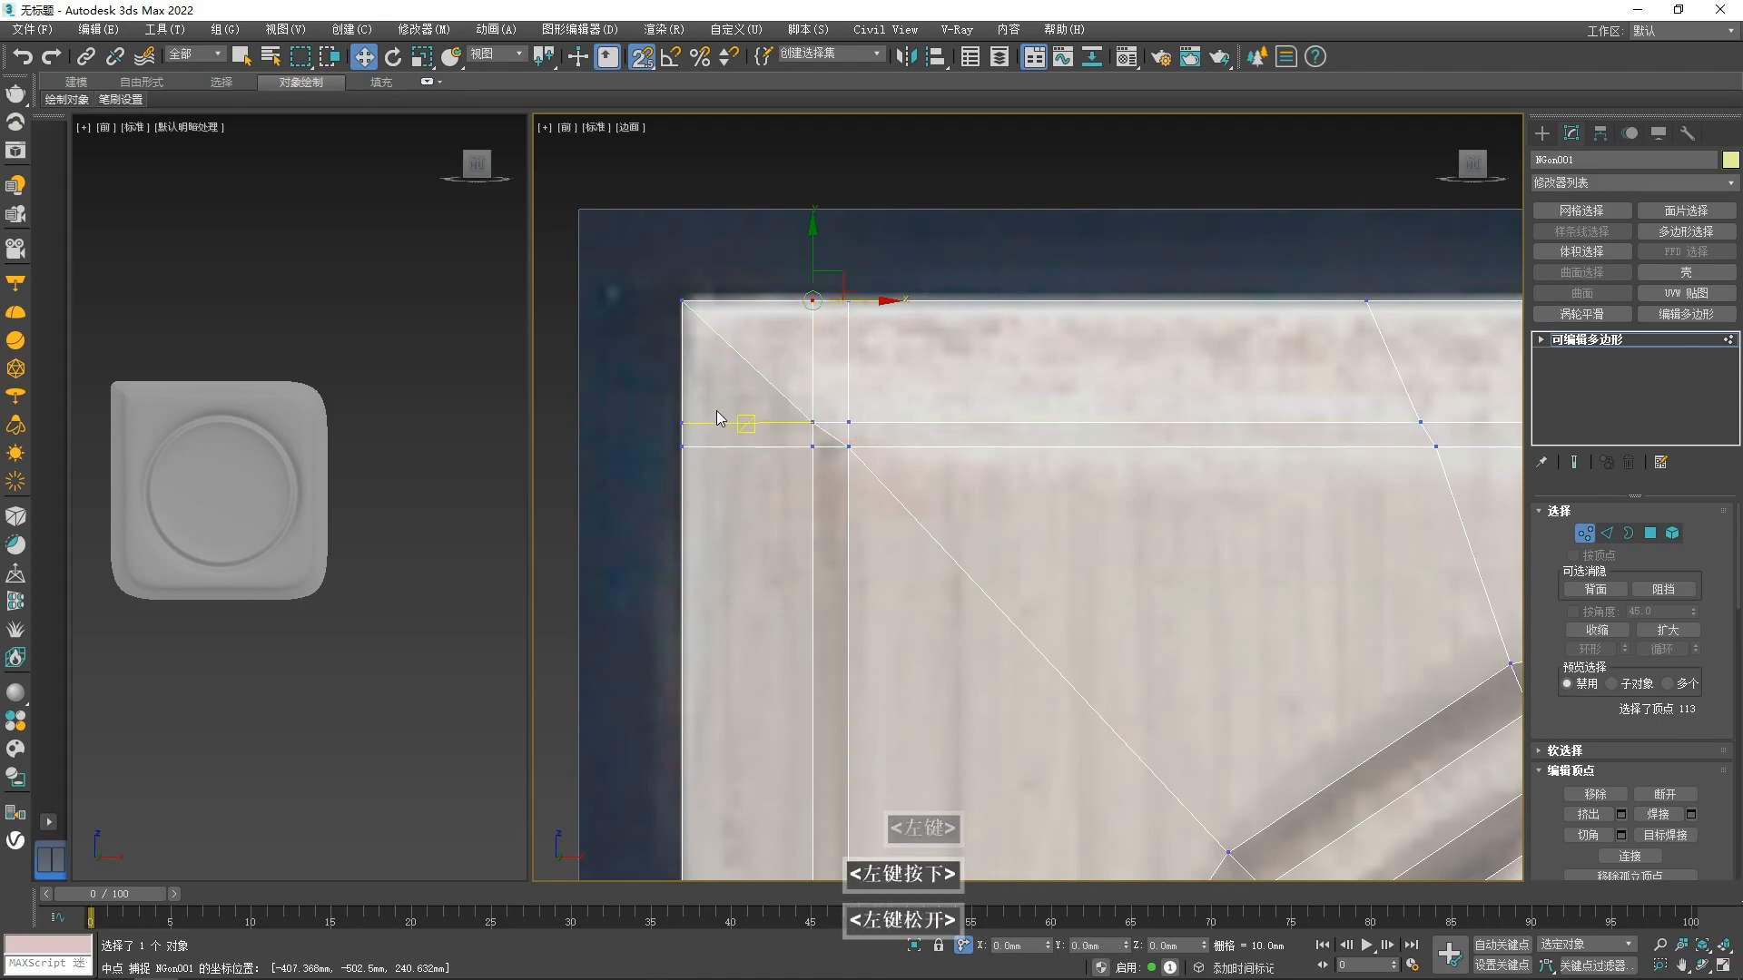
- Cut two nested squares into the upper-left corner of the border, snapping the cuts to edge midpoints
scroll(106, 374, up, 5)
scroll(827, 575, down, 3)
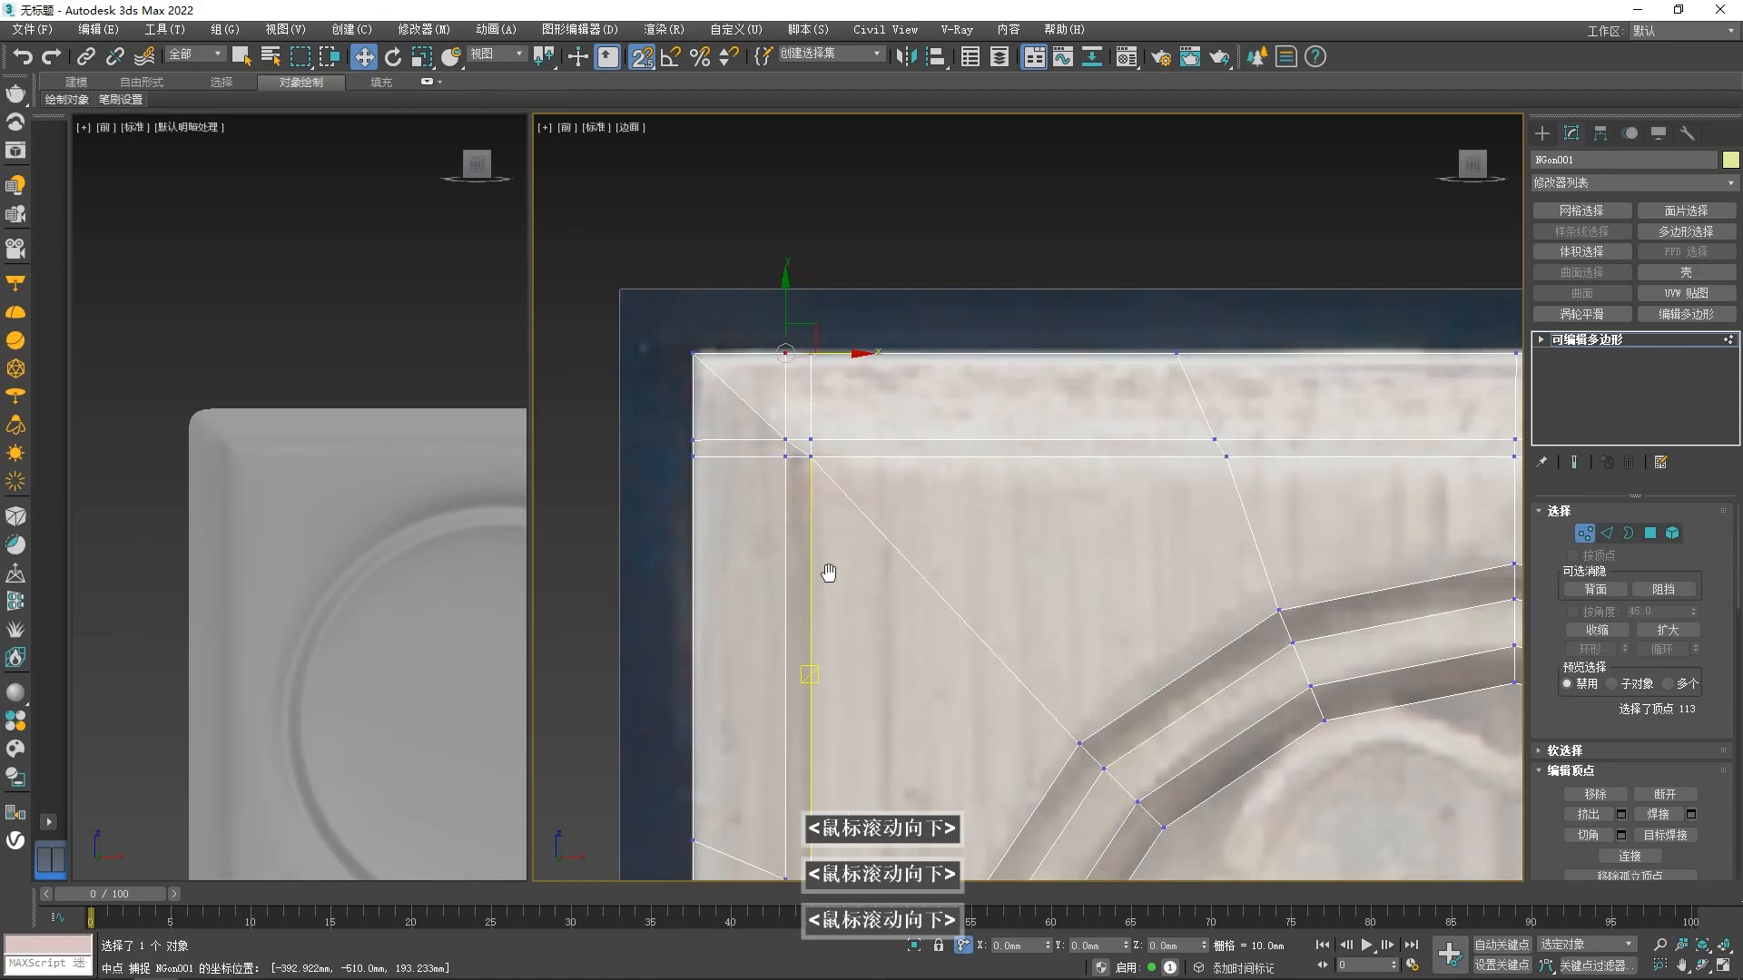
scroll(681, 308, up, 3)
alt+click(619, 373)
click(725, 246)
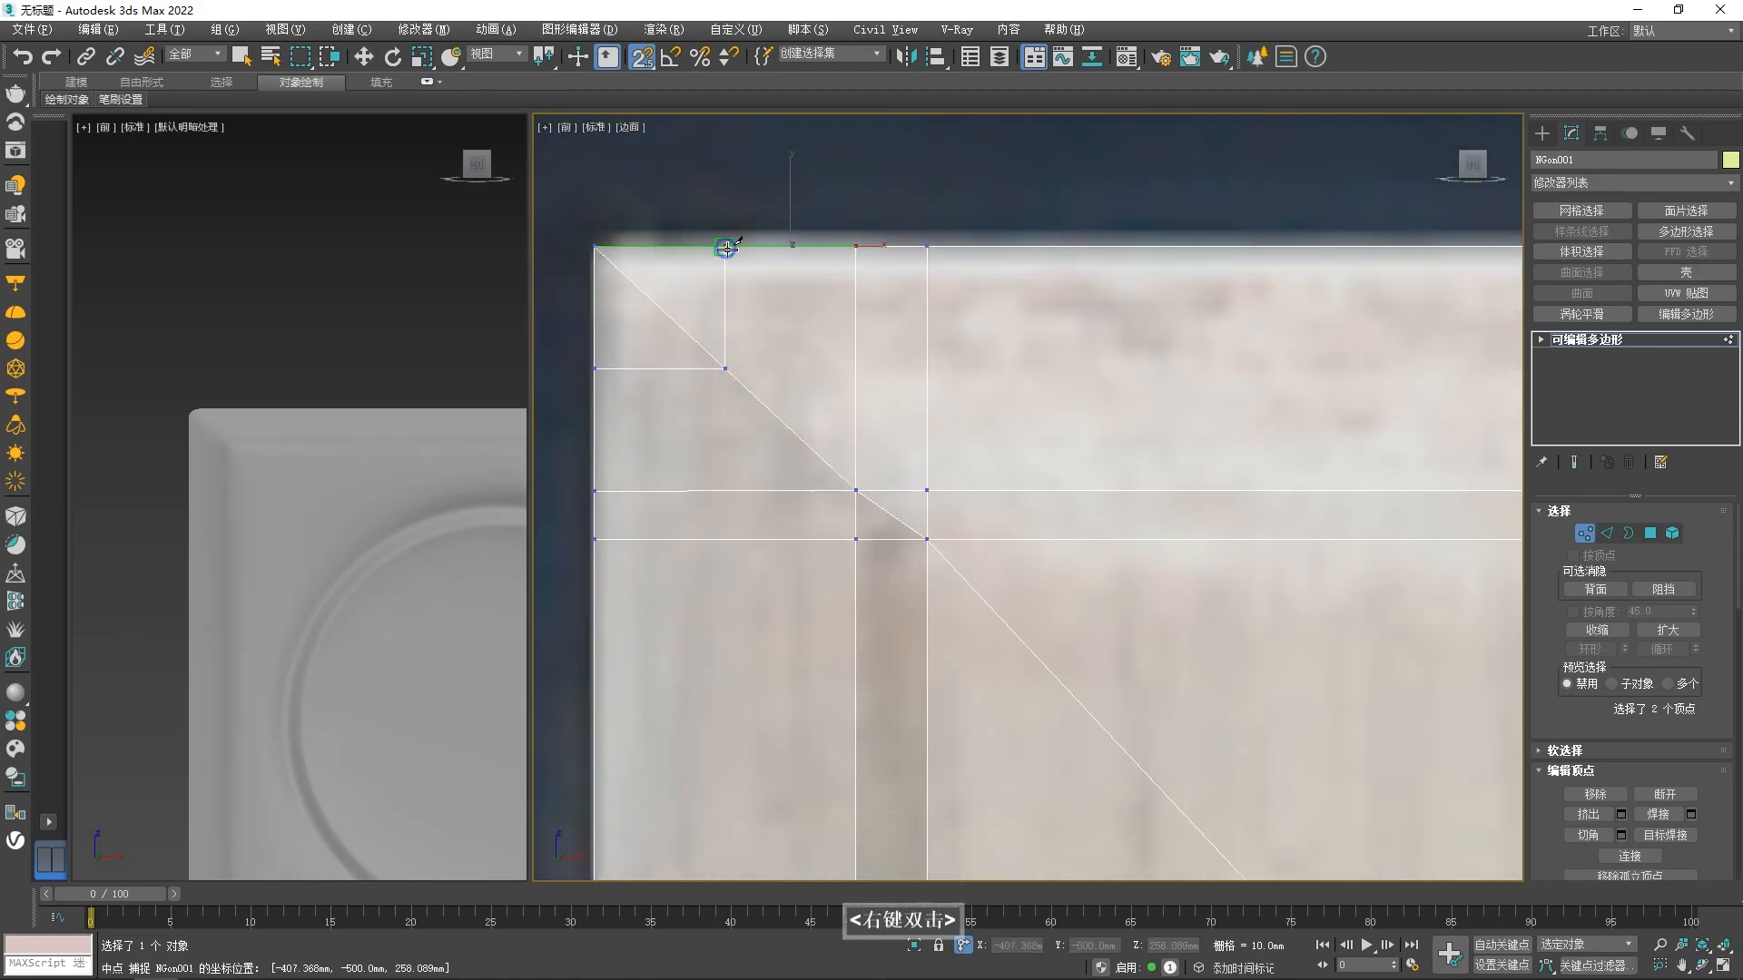
right_click(726, 250)
scroll(754, 336, down, 3)
scroll(674, 296, up, 3)
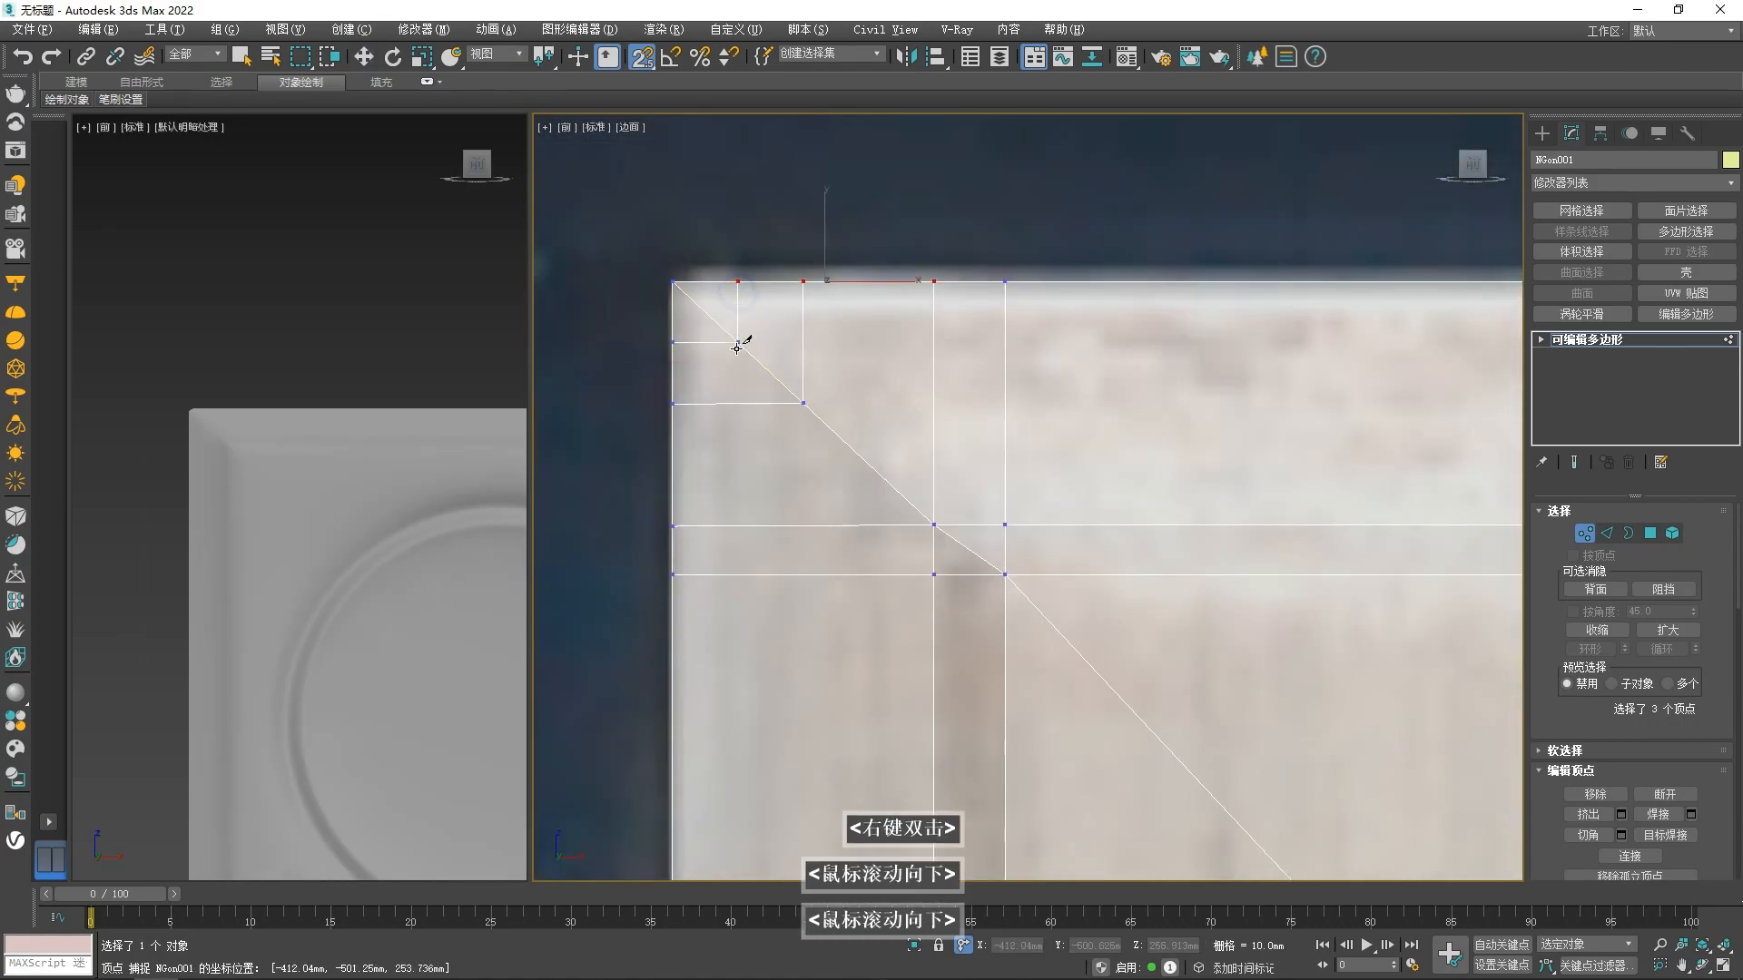
scroll(737, 349, down, 3)
- Cut edges at the panel's upper-right corner from the two inner bevel corners out to the top and right borders
key(1)
key(1)
scroll(1040, 450, down, 5)
middle_drag(1057, 468, 795, 431)
scroll(1271, 409, up, 3)
key(alt+c)
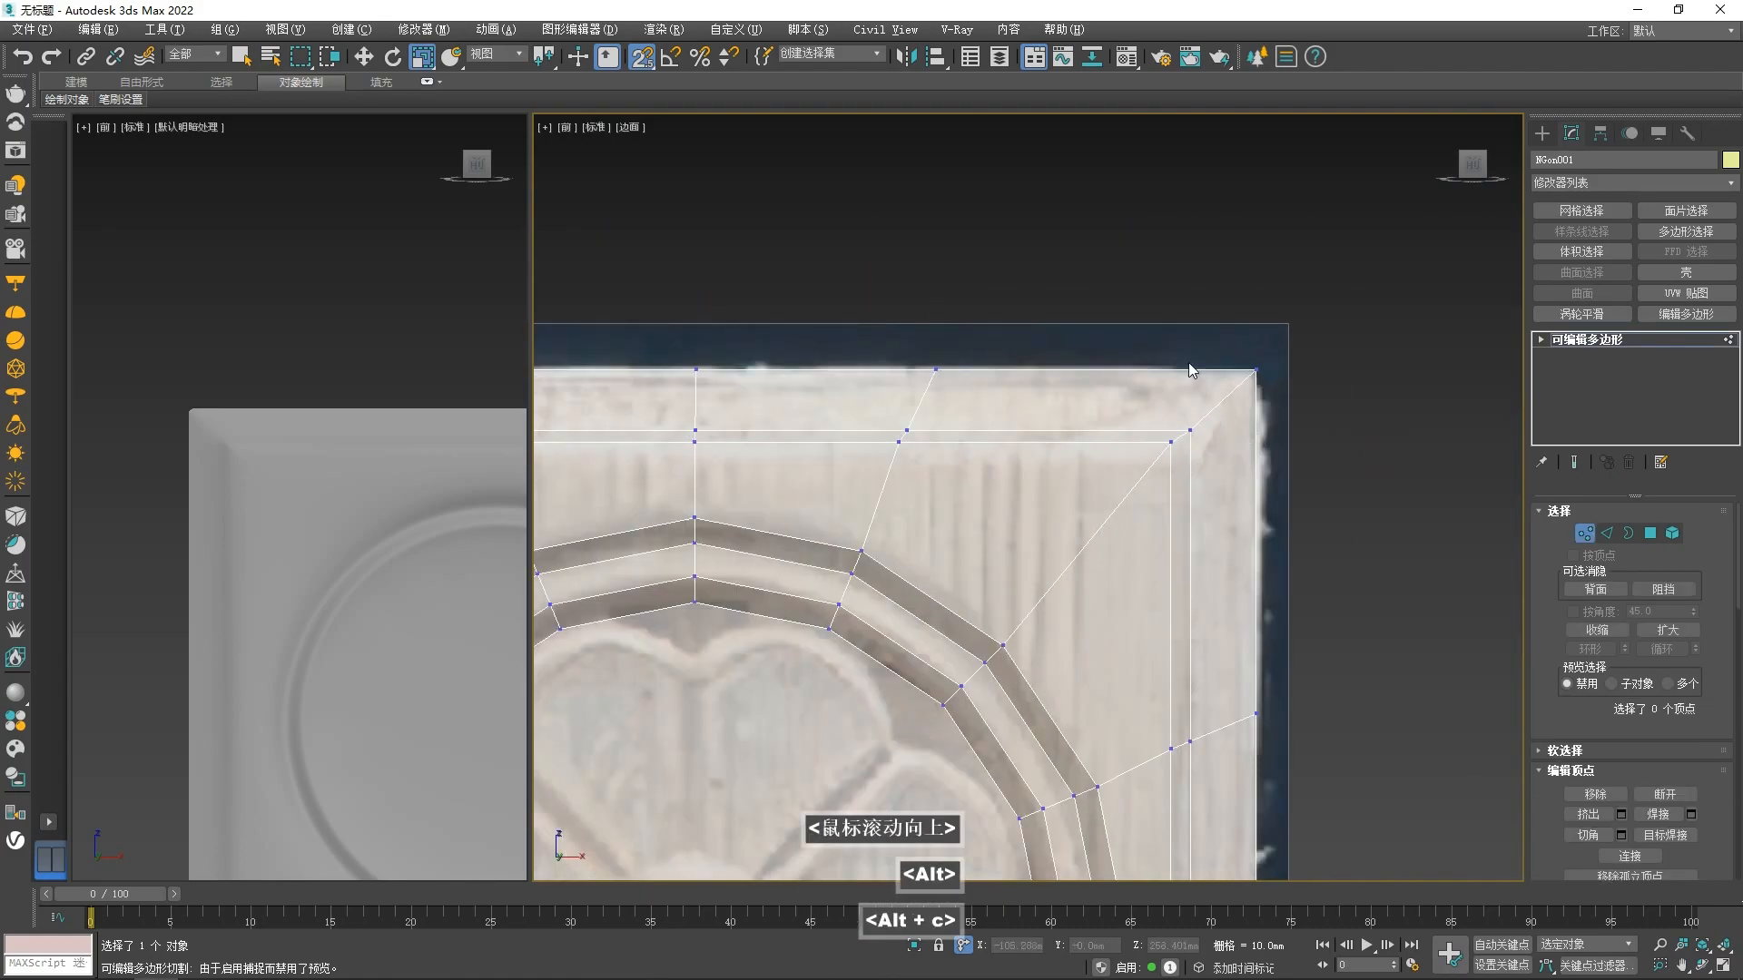
scroll(1192, 371, up, 3)
click(1141, 551)
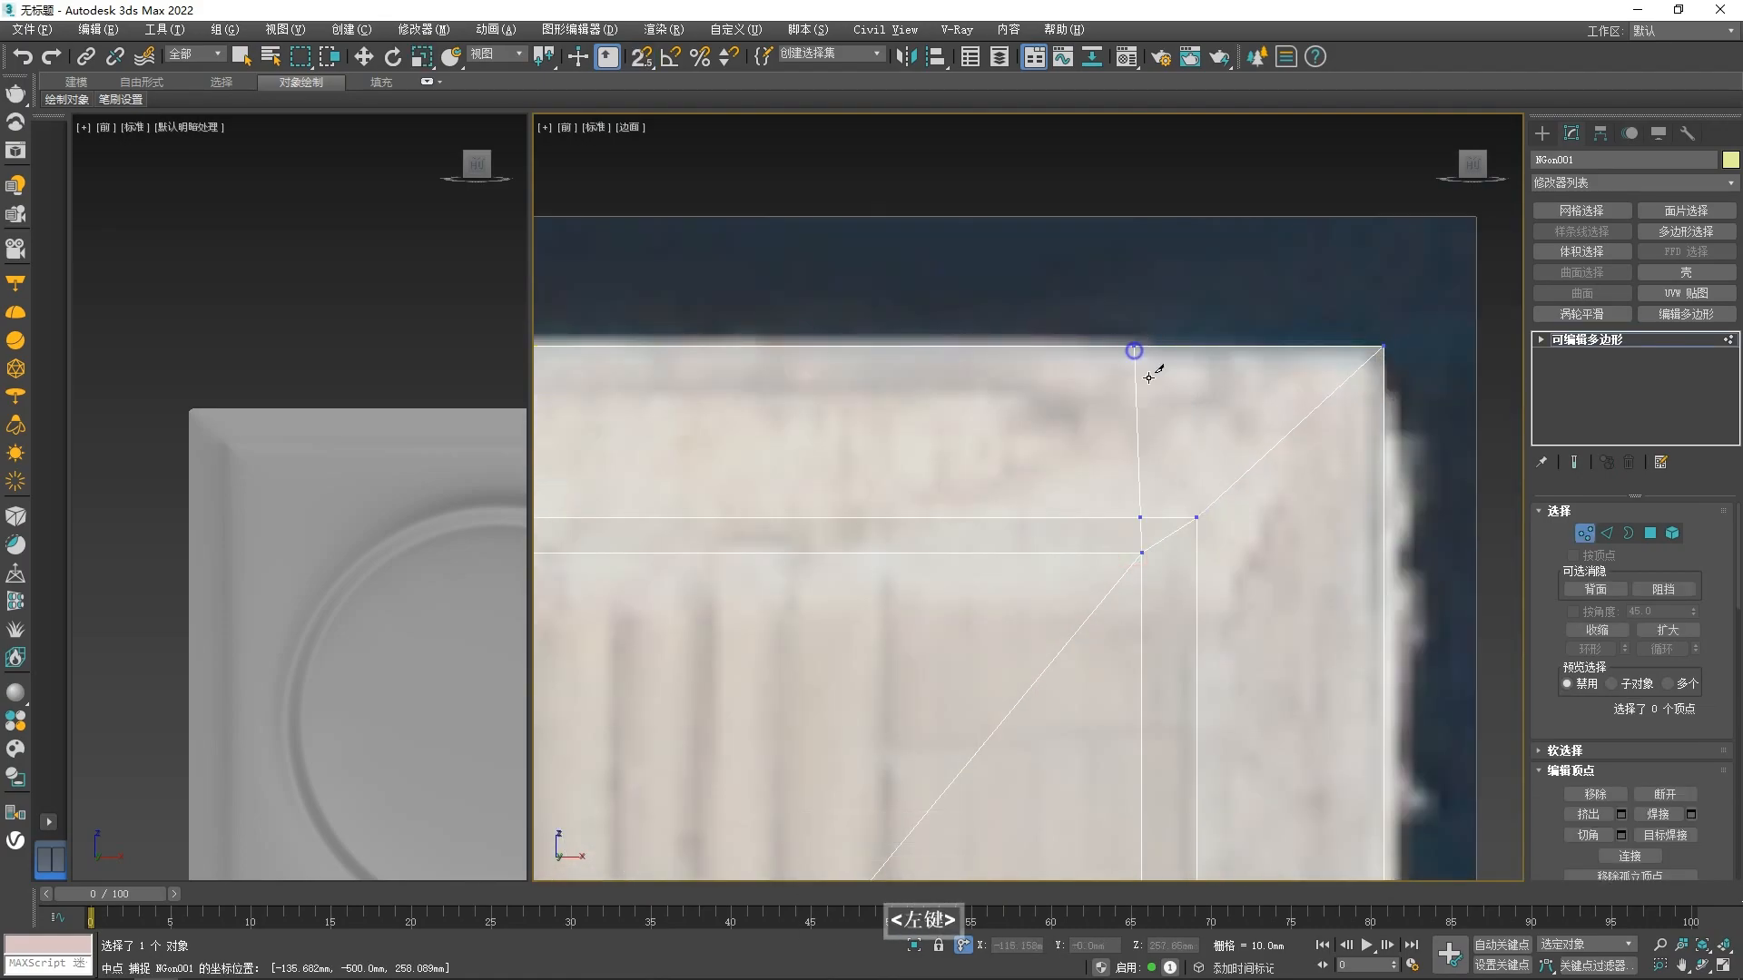
click(1396, 556)
right_click(1396, 556)
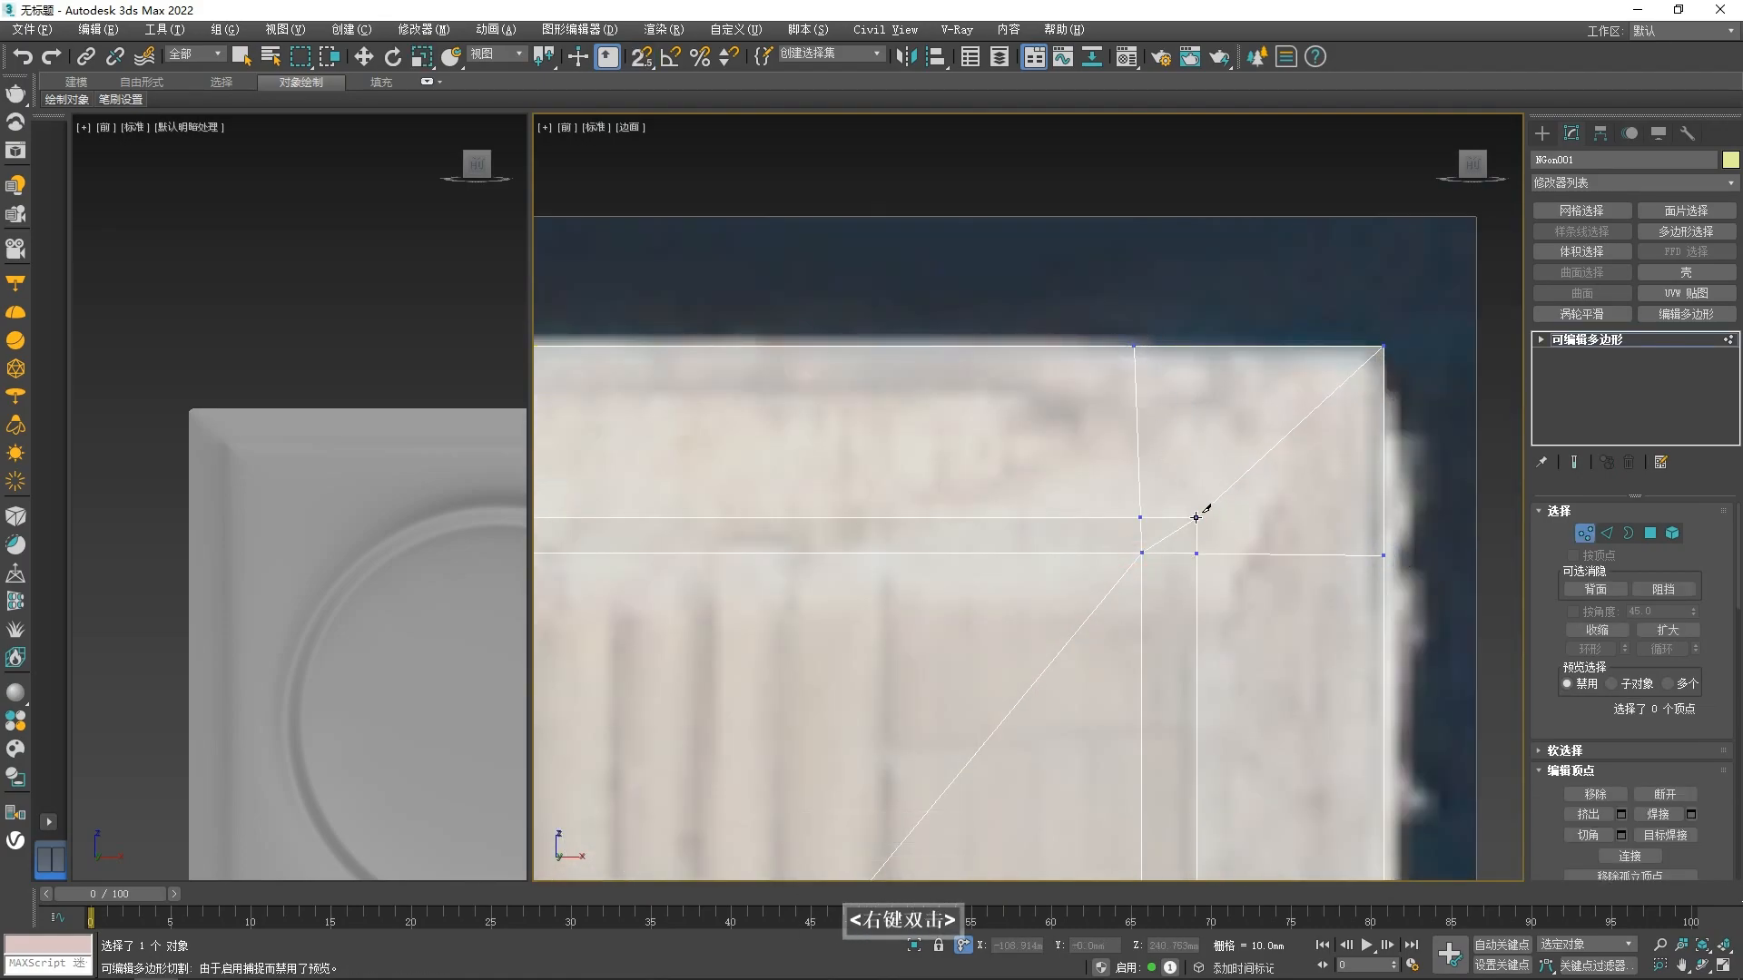
click(1383, 519)
right_click(1141, 520)
- Snap the cut vertices at the upper-right corner into horizontal and vertical alignment with the bevel lines
key(w)
click(1140, 518)
drag(1177, 553, 1146, 556)
key(s)
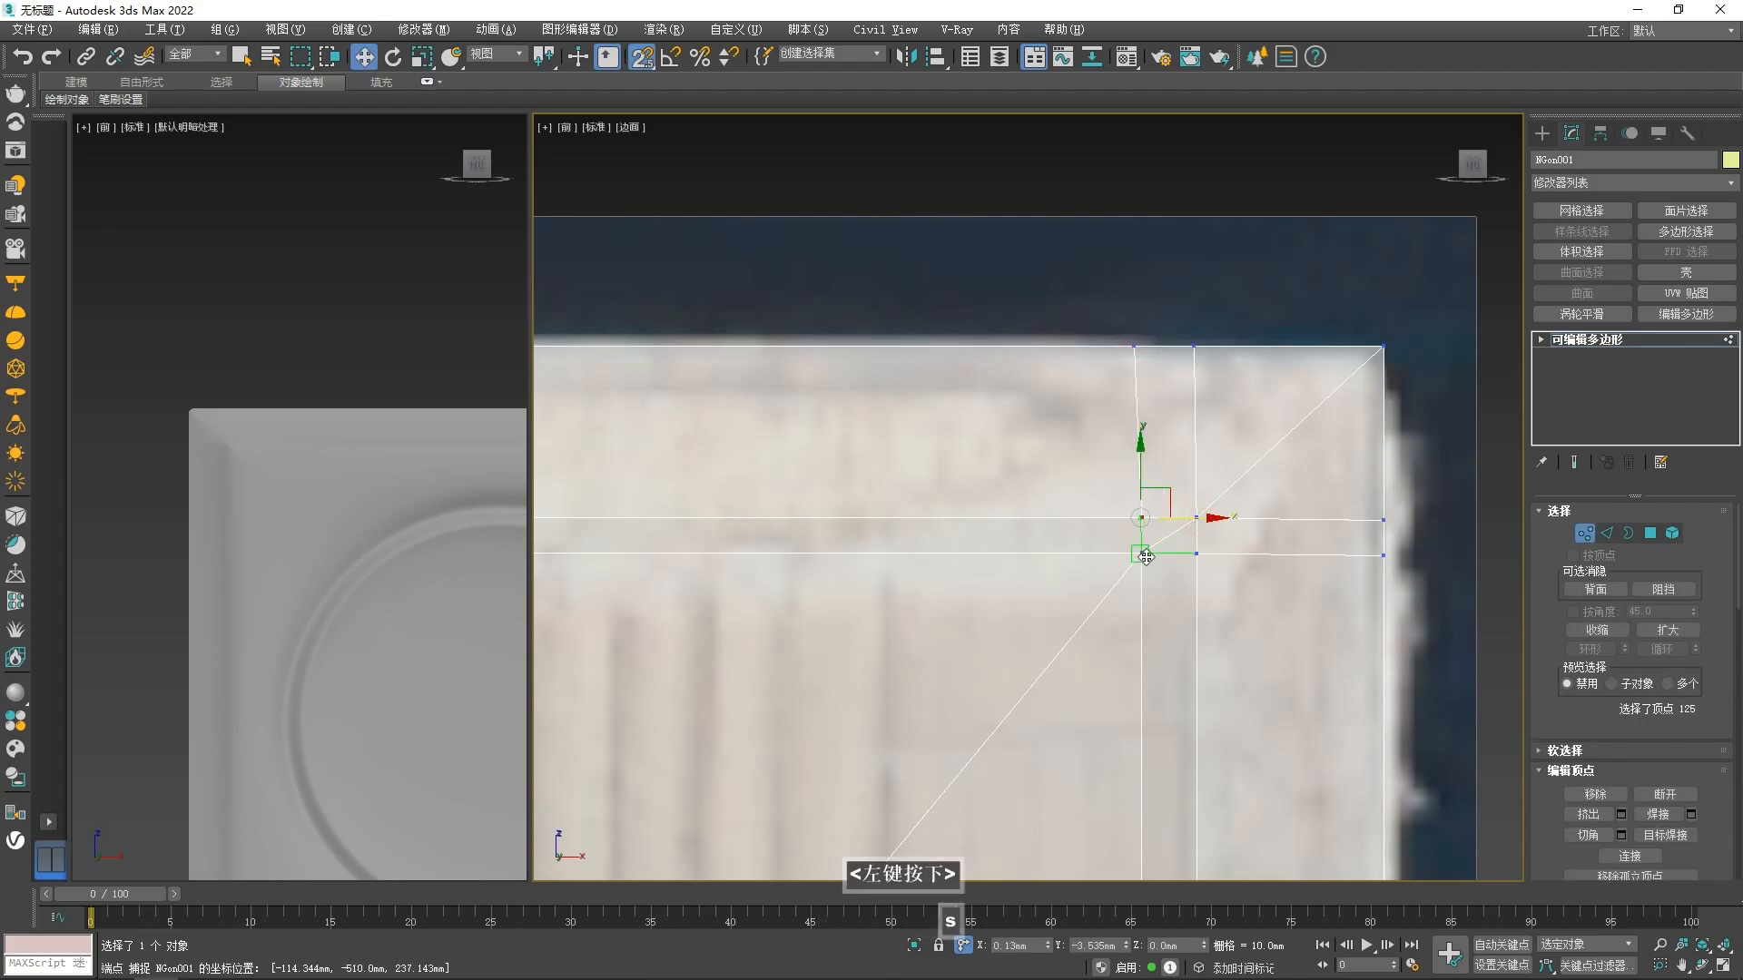
click(1133, 345)
drag(1187, 346, 1144, 518)
click(1382, 520)
drag(1384, 463, 1196, 517)
click(1197, 550)
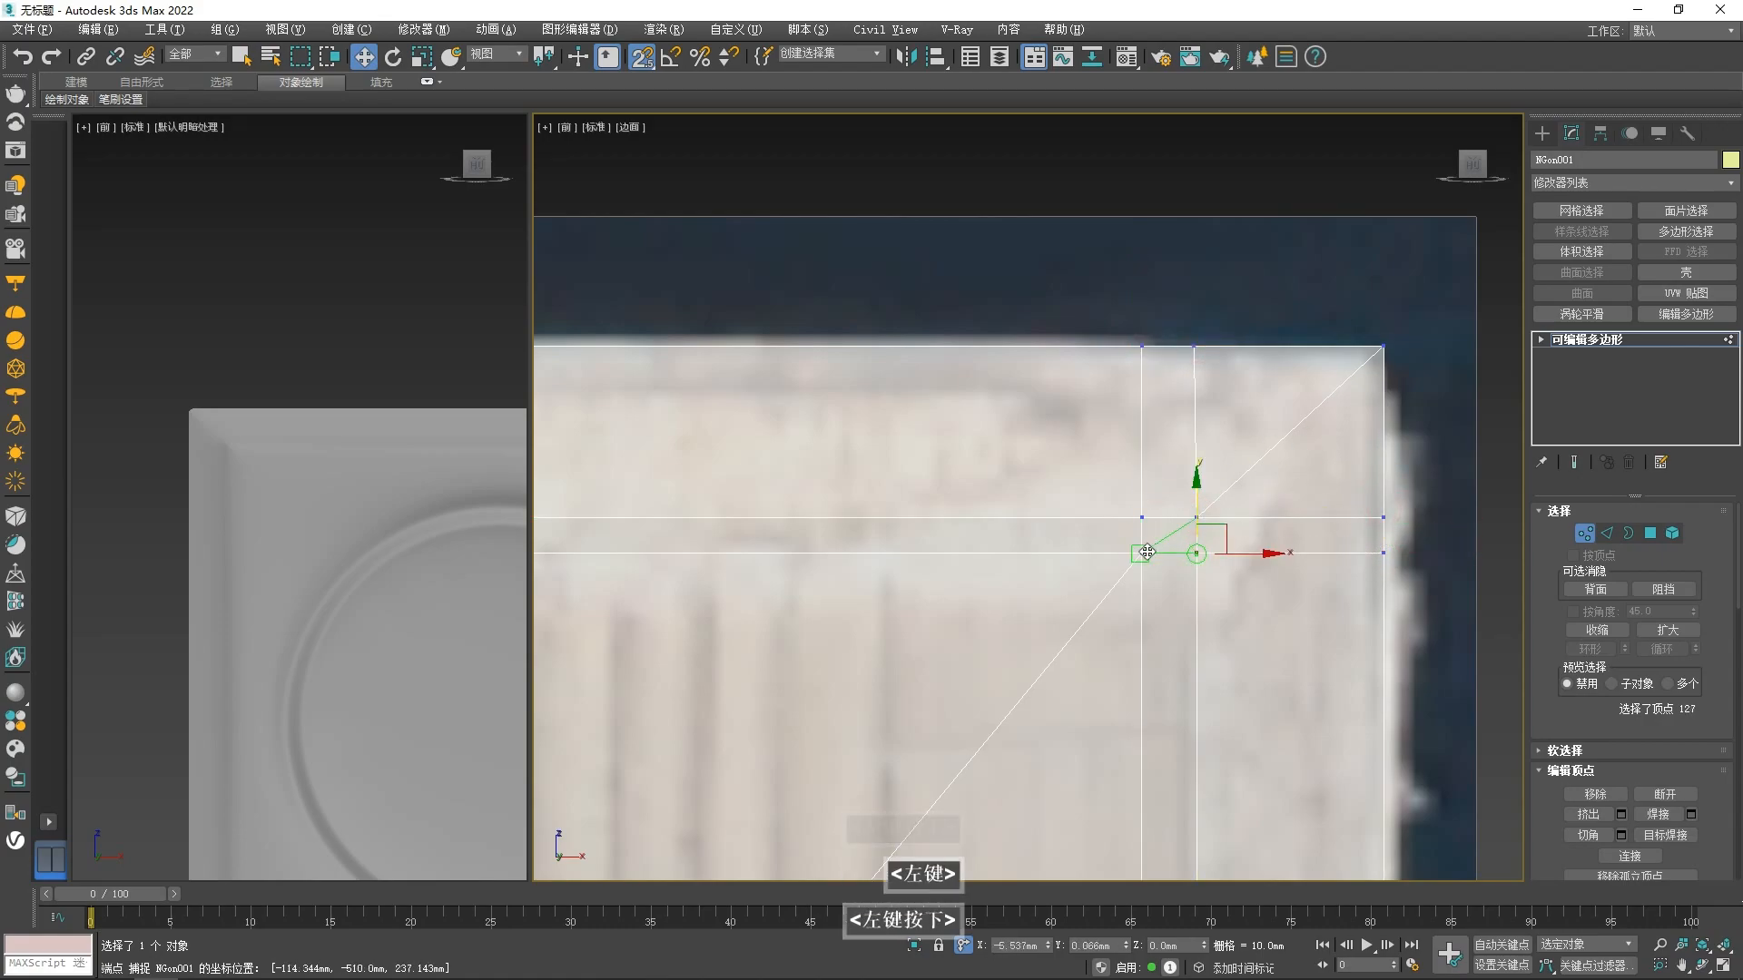
click(1237, 407)
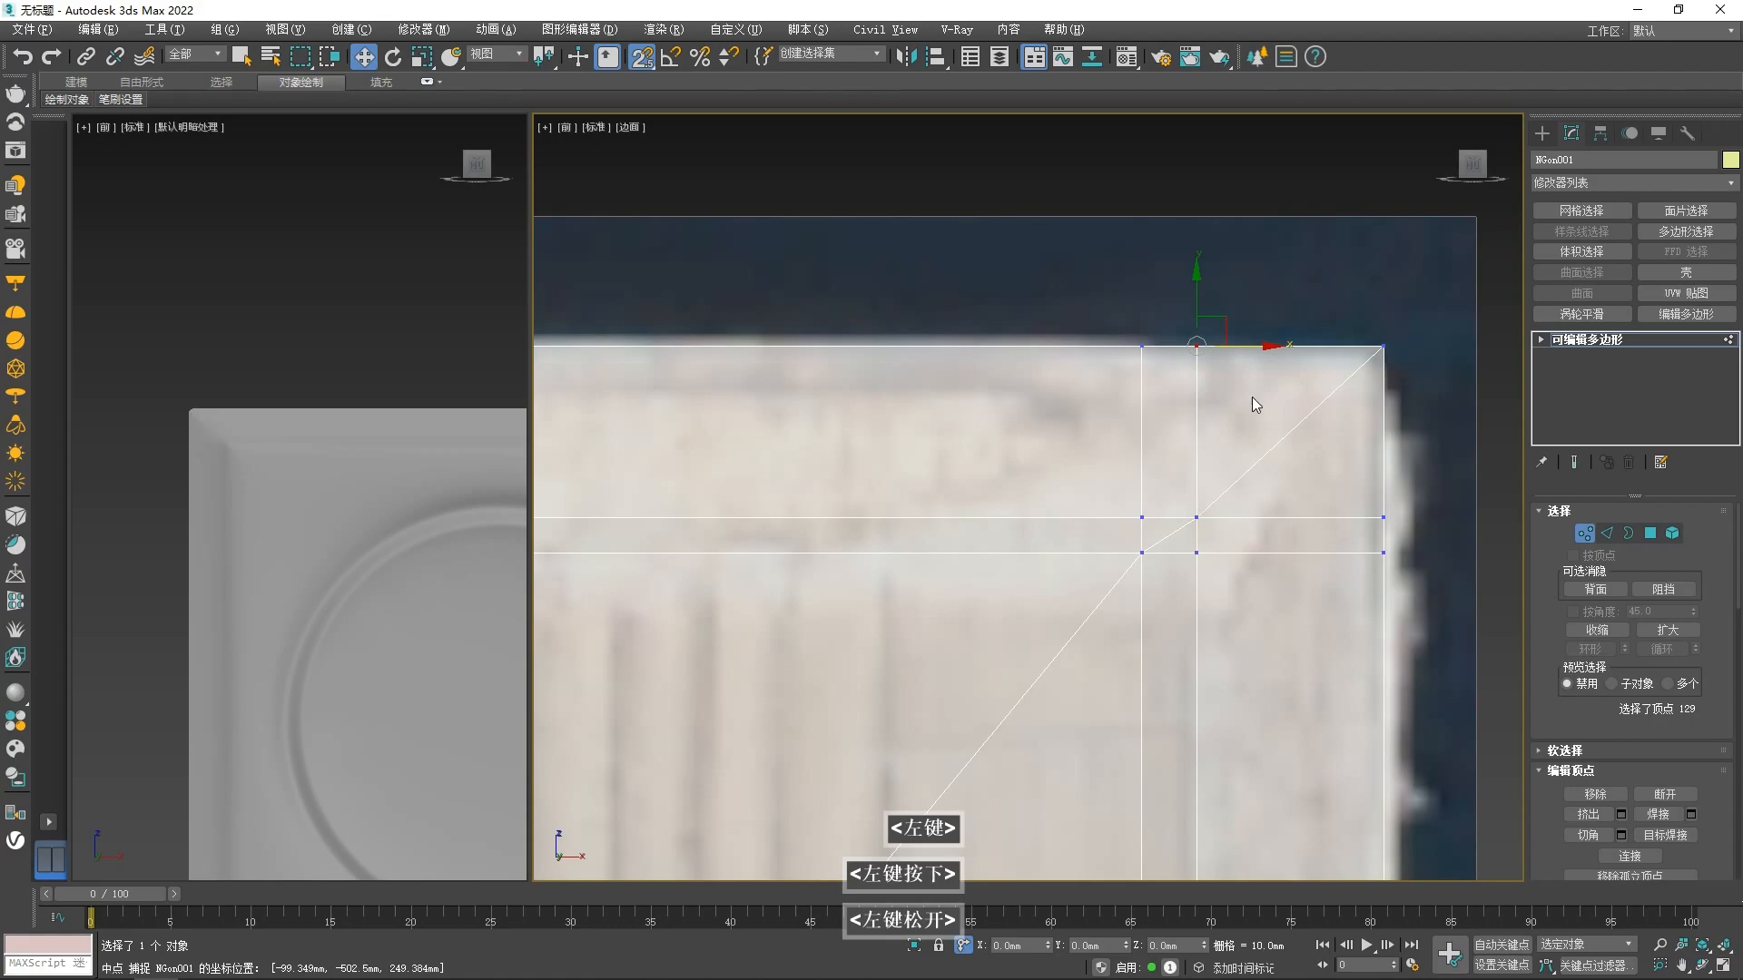
- Cut two nested squares into the upper-right corner of the border using midpoint snapping
scroll(1289, 427, down, 1)
scroll(1299, 431, up, 2)
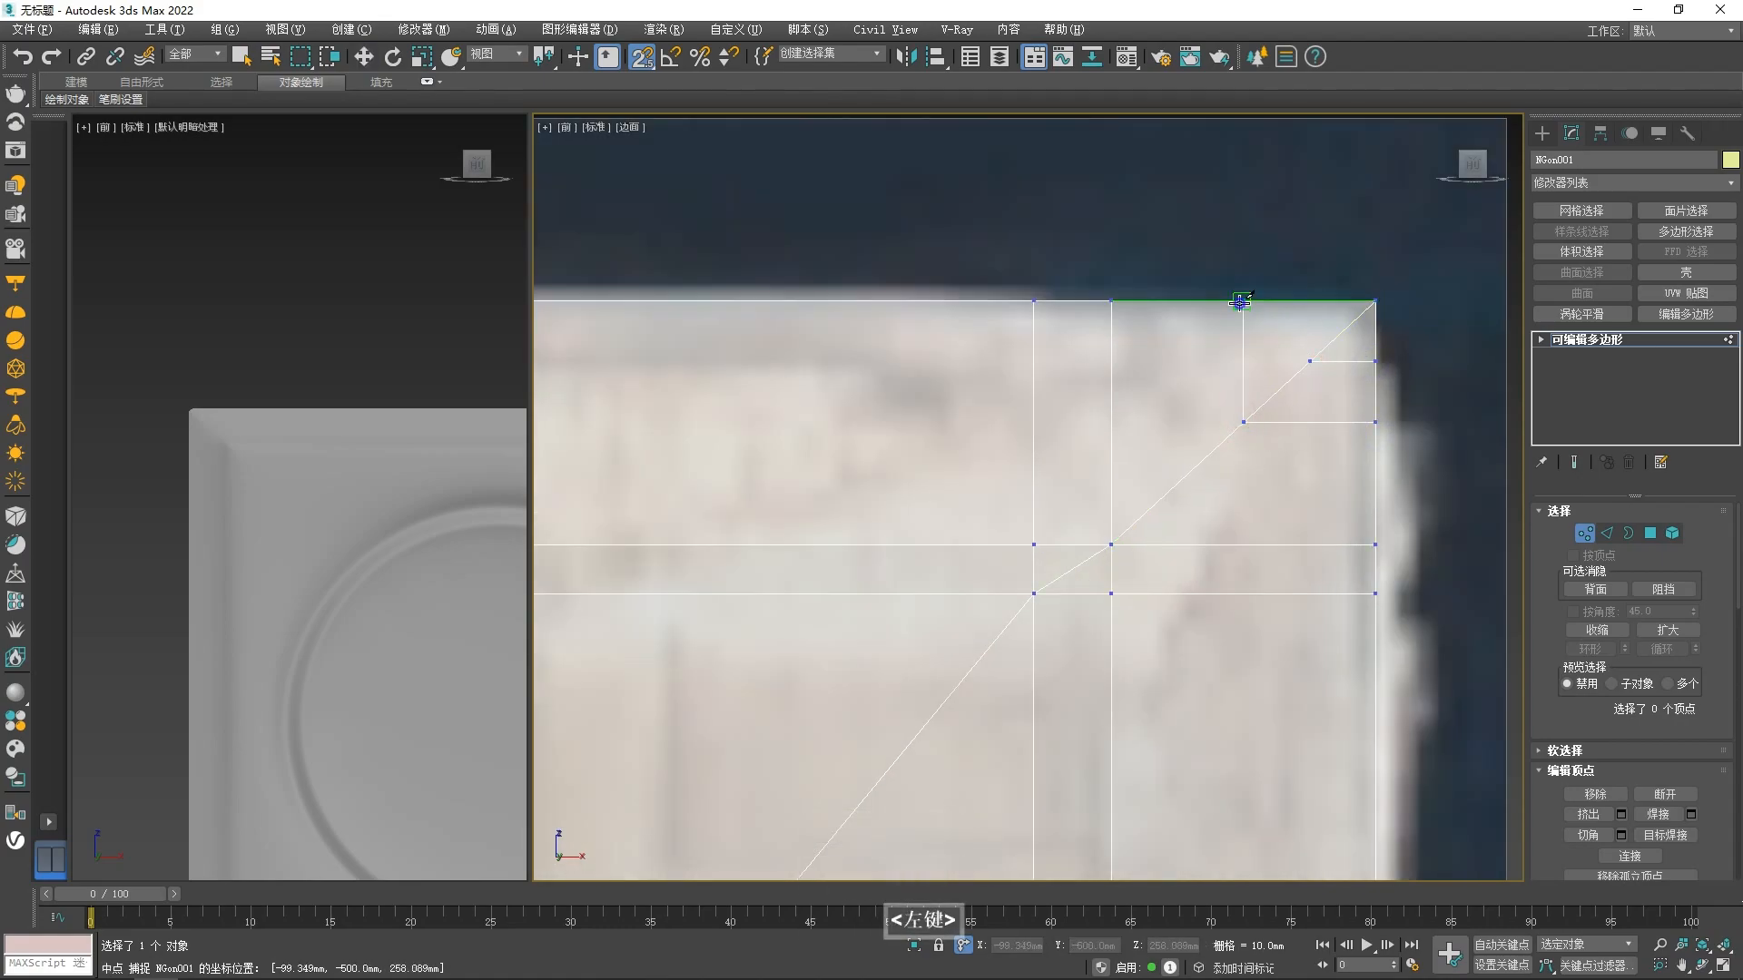
scroll(1305, 300, down, 2)
scroll(405, 504, down, 1)
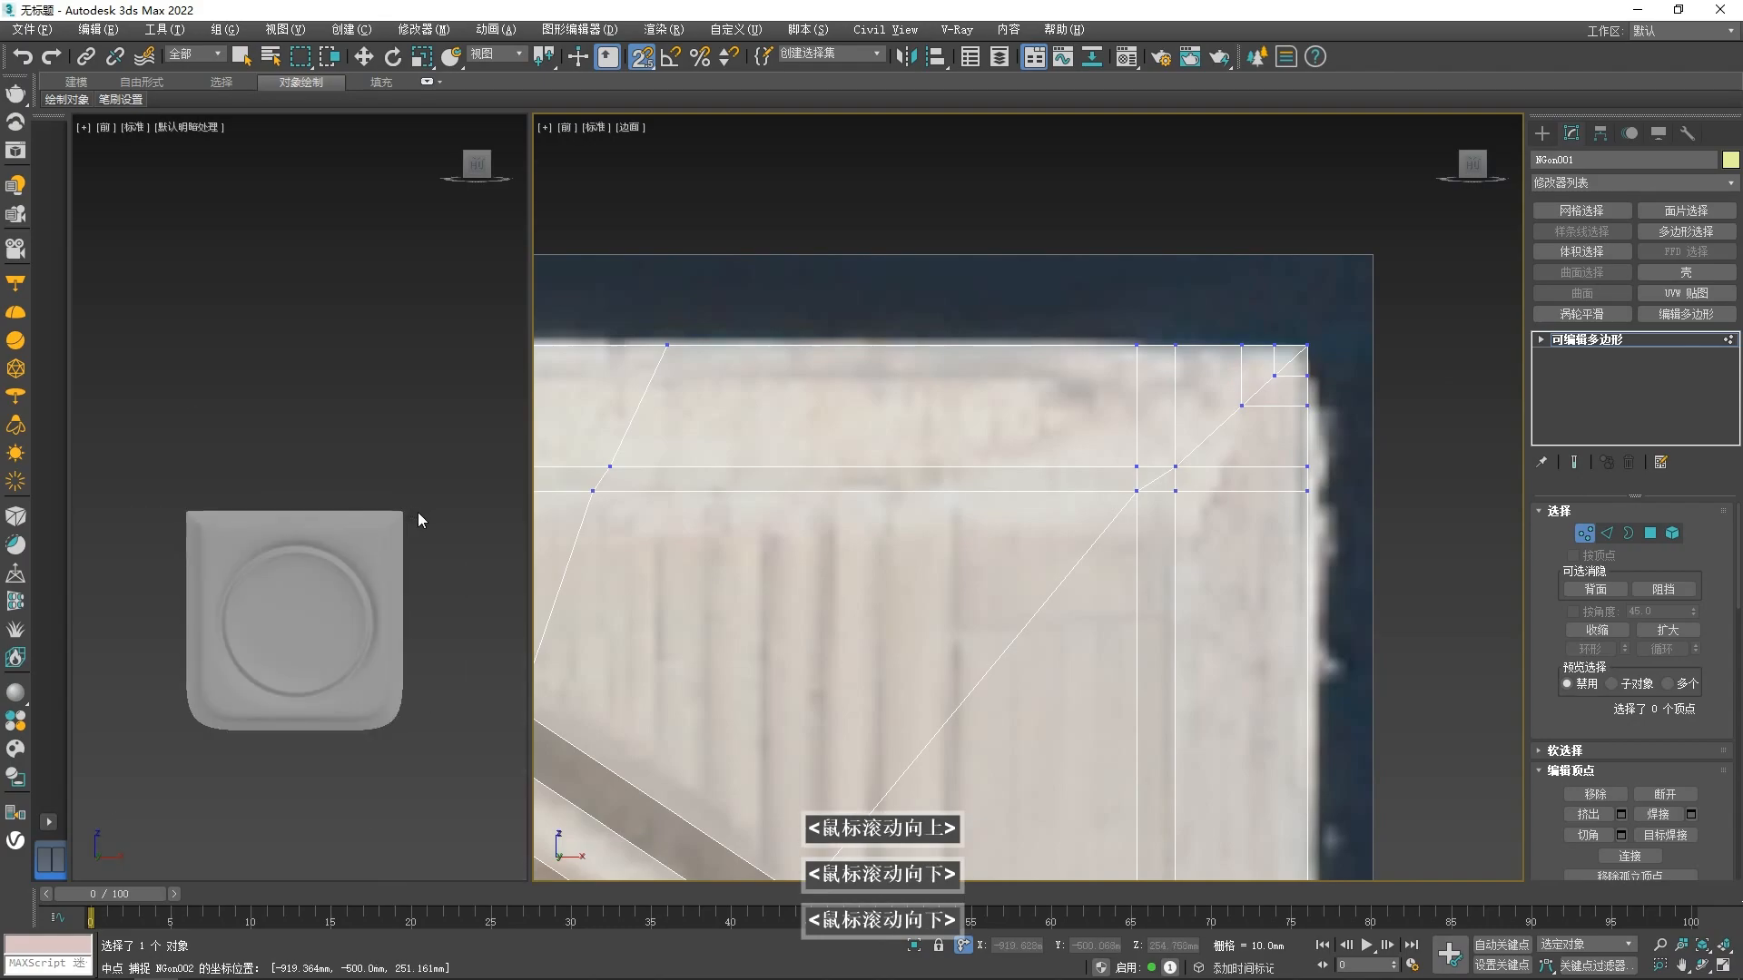
- Cut edges at the panel's lower-left corner from the two inner bevel corners out to the left and bottom borders
scroll(1168, 348, down, 1)
scroll(1168, 347, down, 3)
scroll(1049, 480, up, 5)
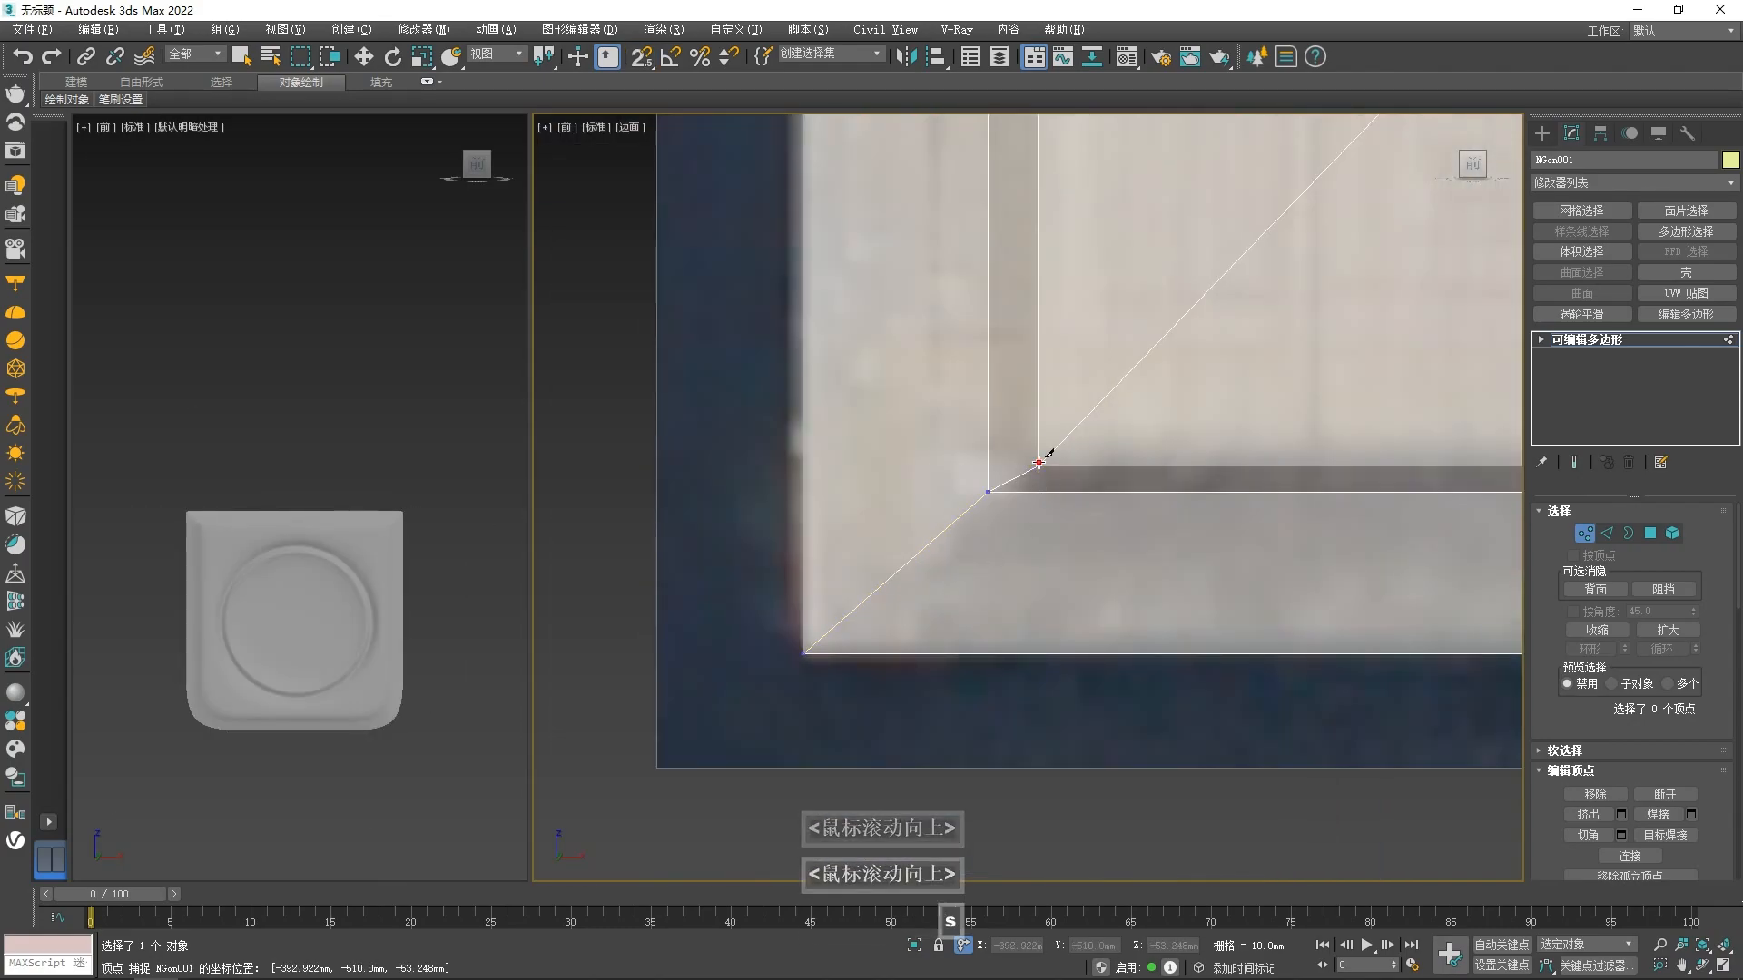
click(1031, 646)
right_click(985, 502)
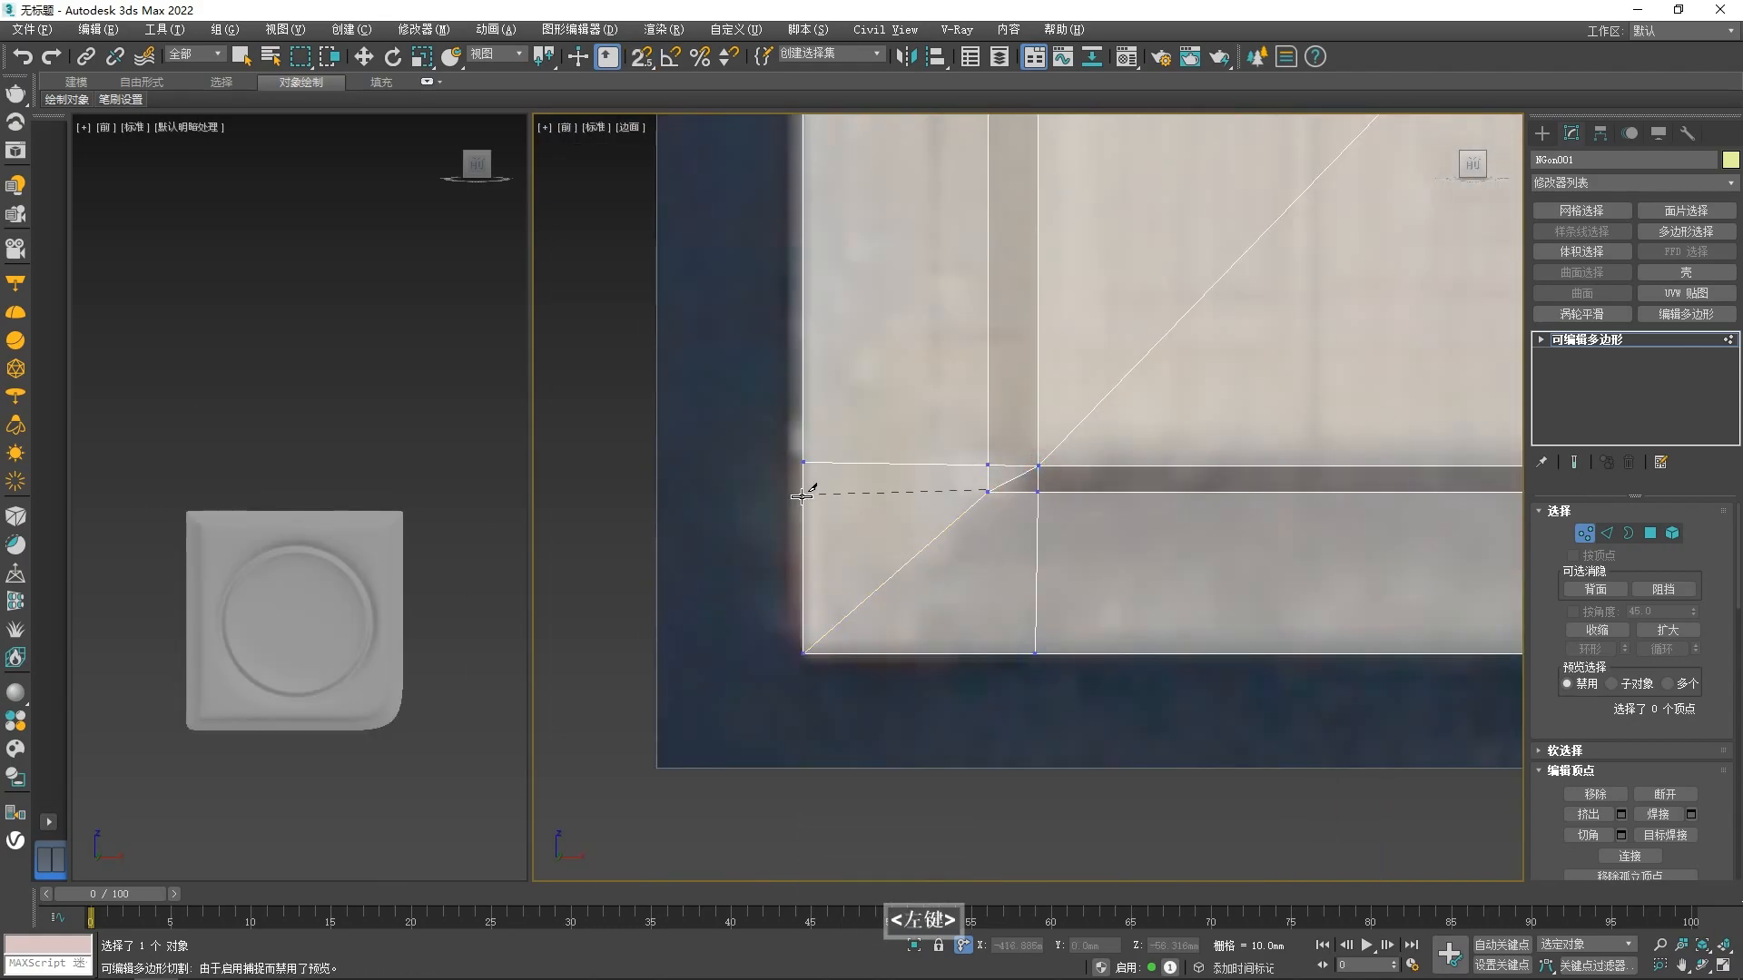
- Align the cut vertices at the lower-left corner with the bevel lines by moving them with snapping on
key(r)
click(1038, 492)
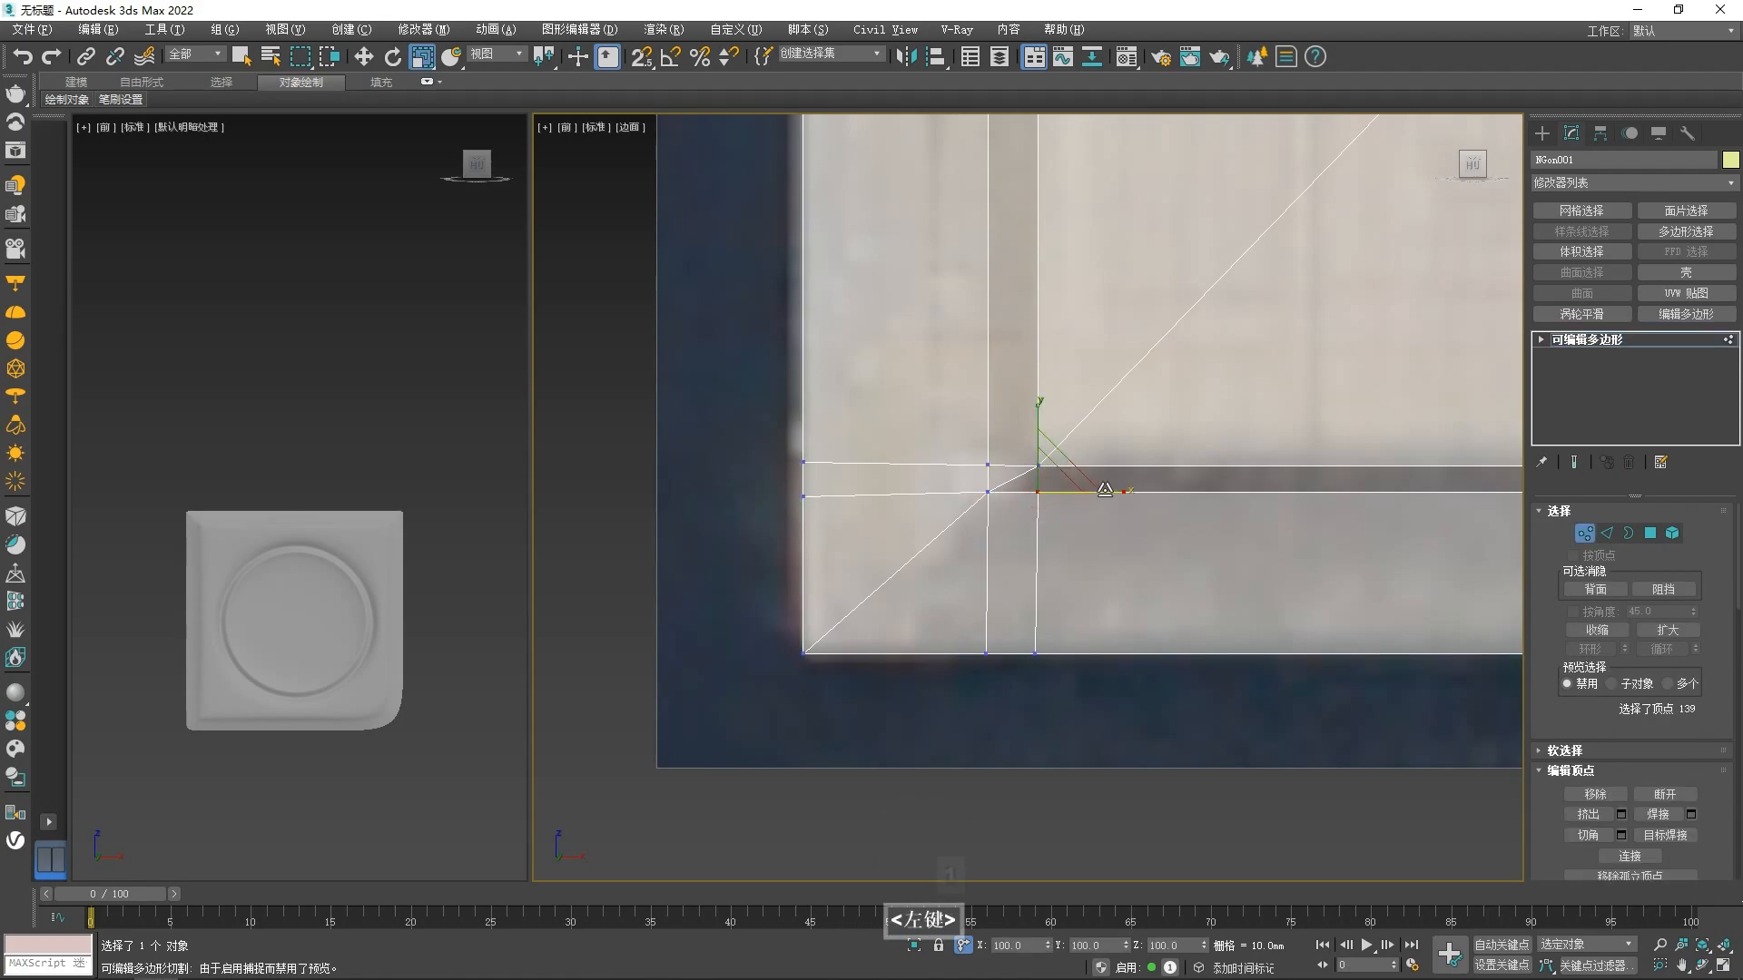
key(s)
drag(1065, 482, 1056, 463)
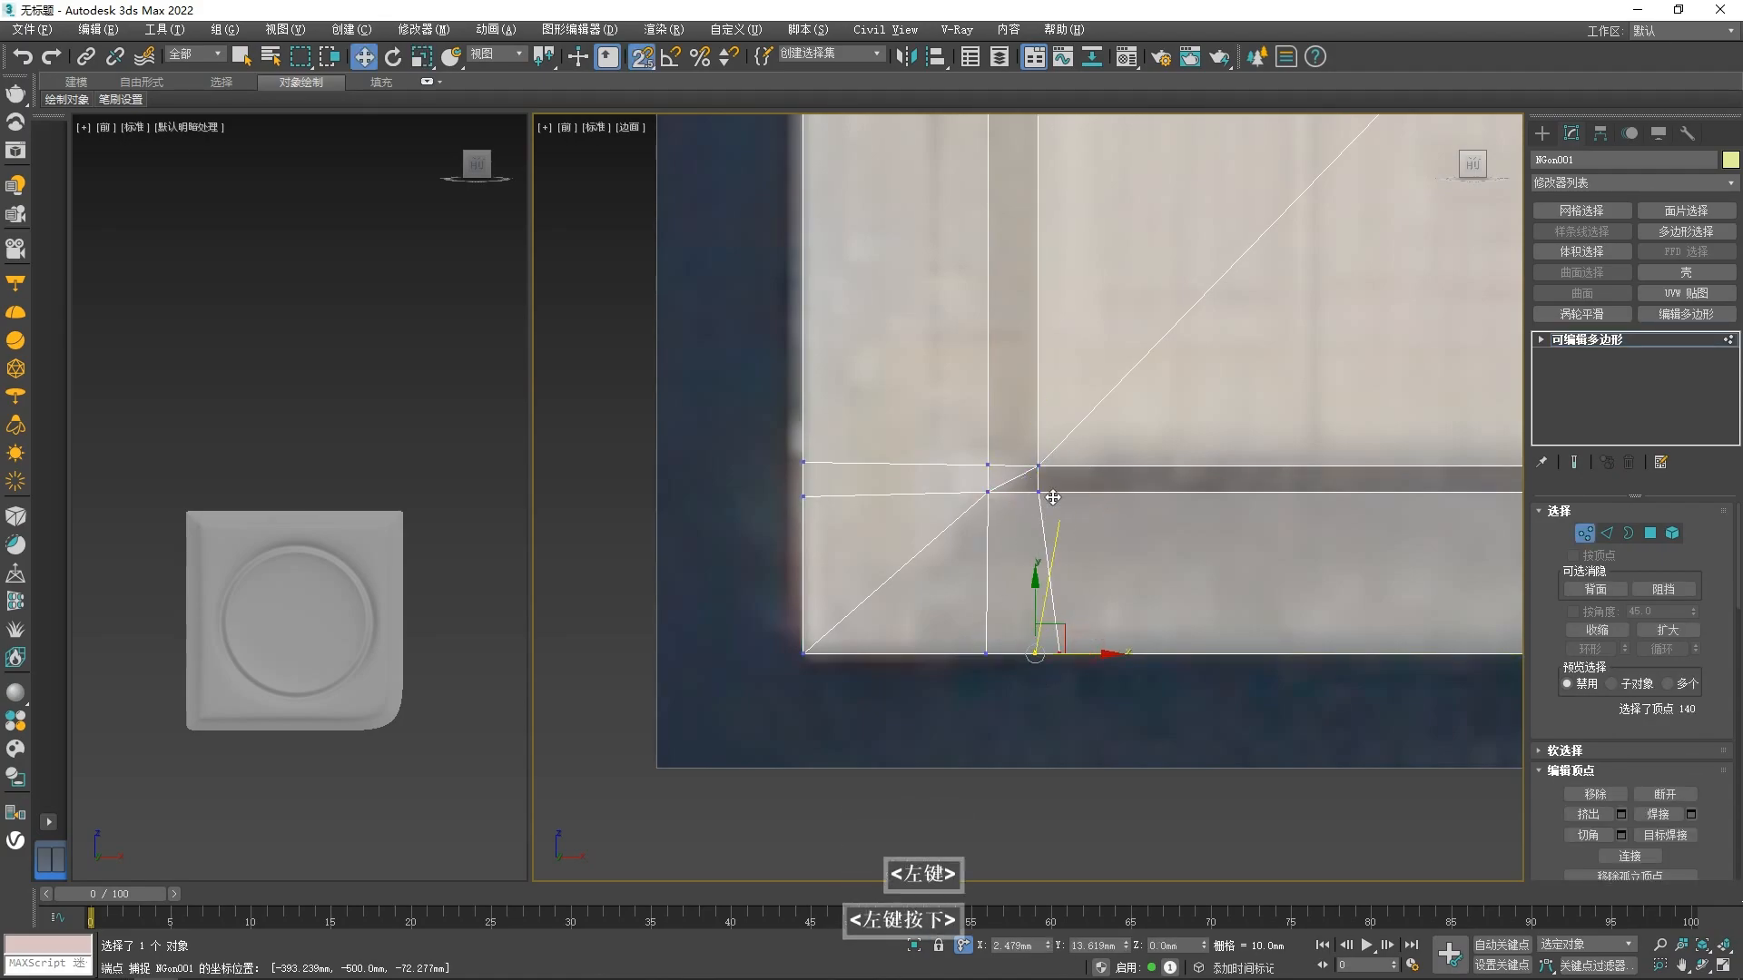
click(987, 465)
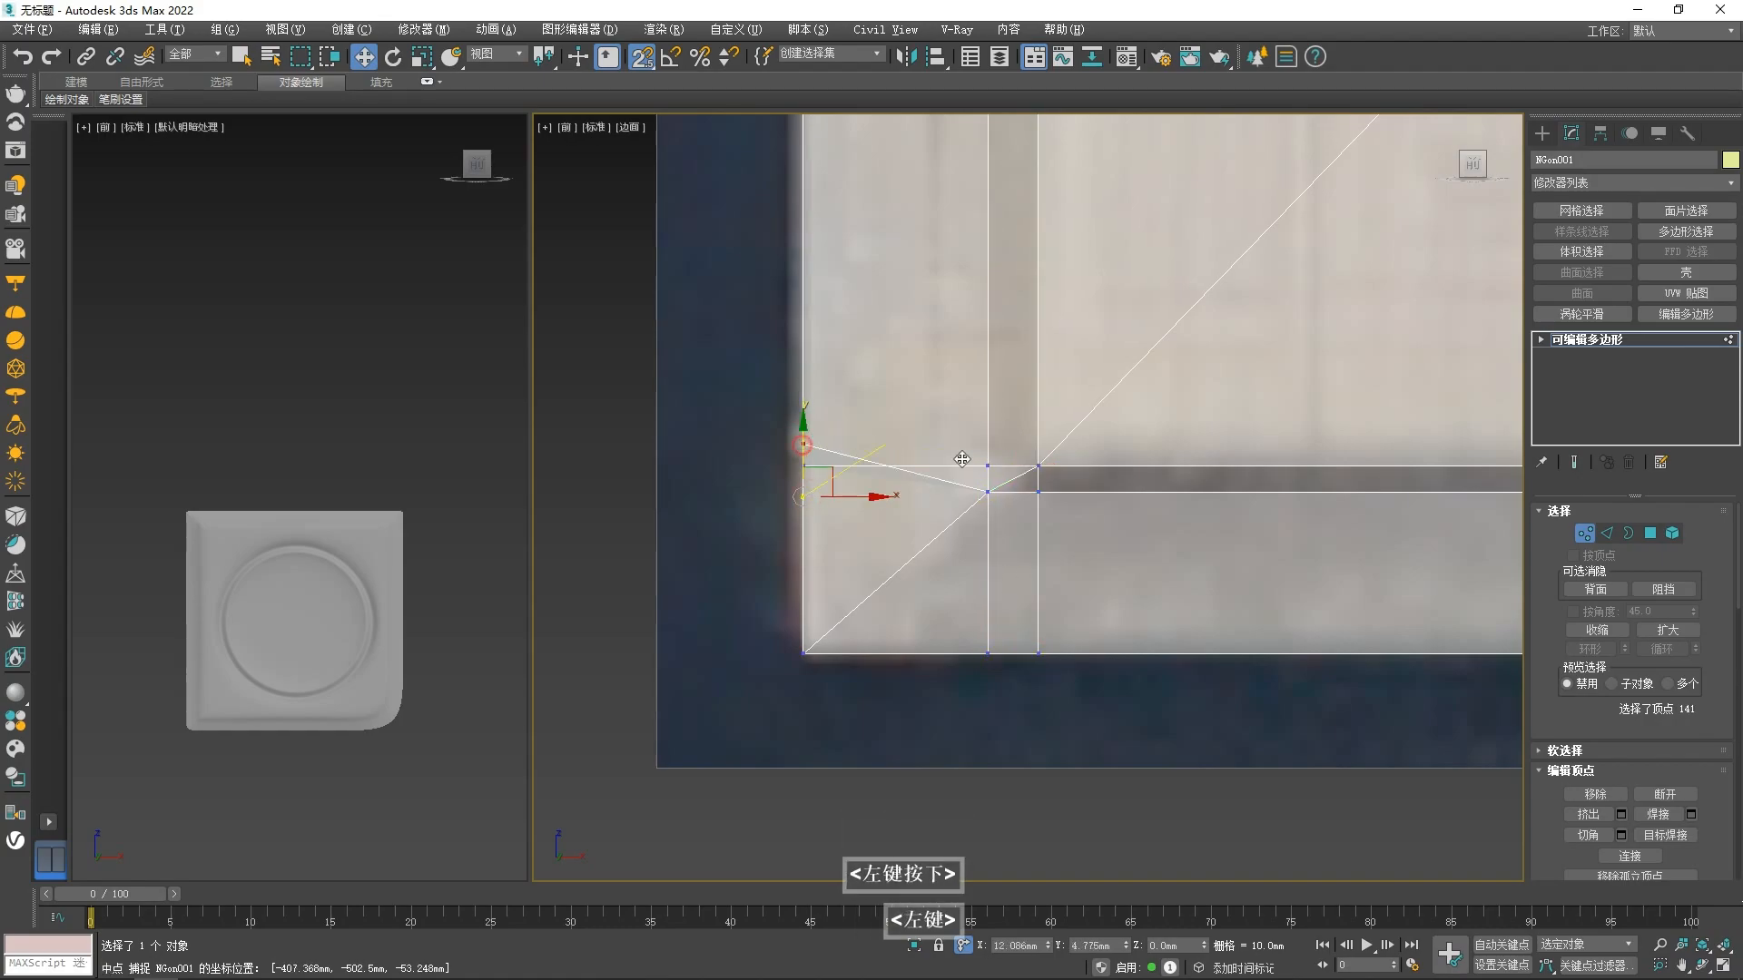
click(776, 544)
- Cut two nested squares into the lower-left corner of the border at the snapped edge midpoints
key(alt+c)
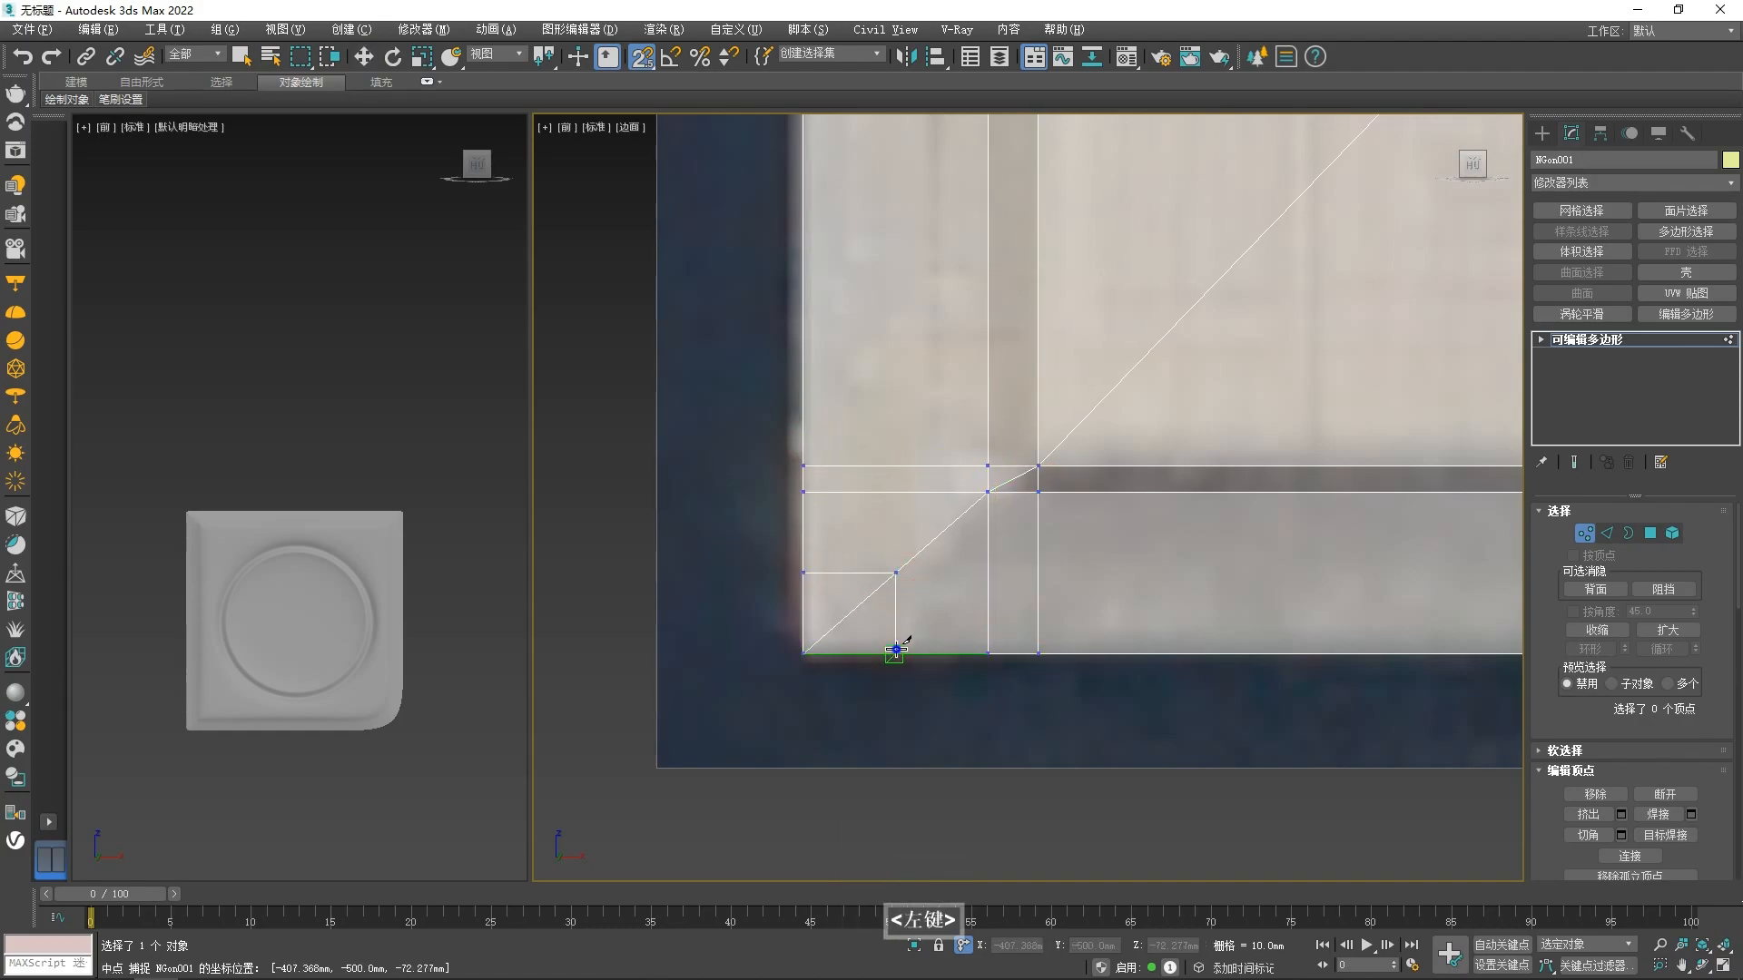
click(847, 658)
scroll(799, 656, down, 5)
right_click(1373, 665)
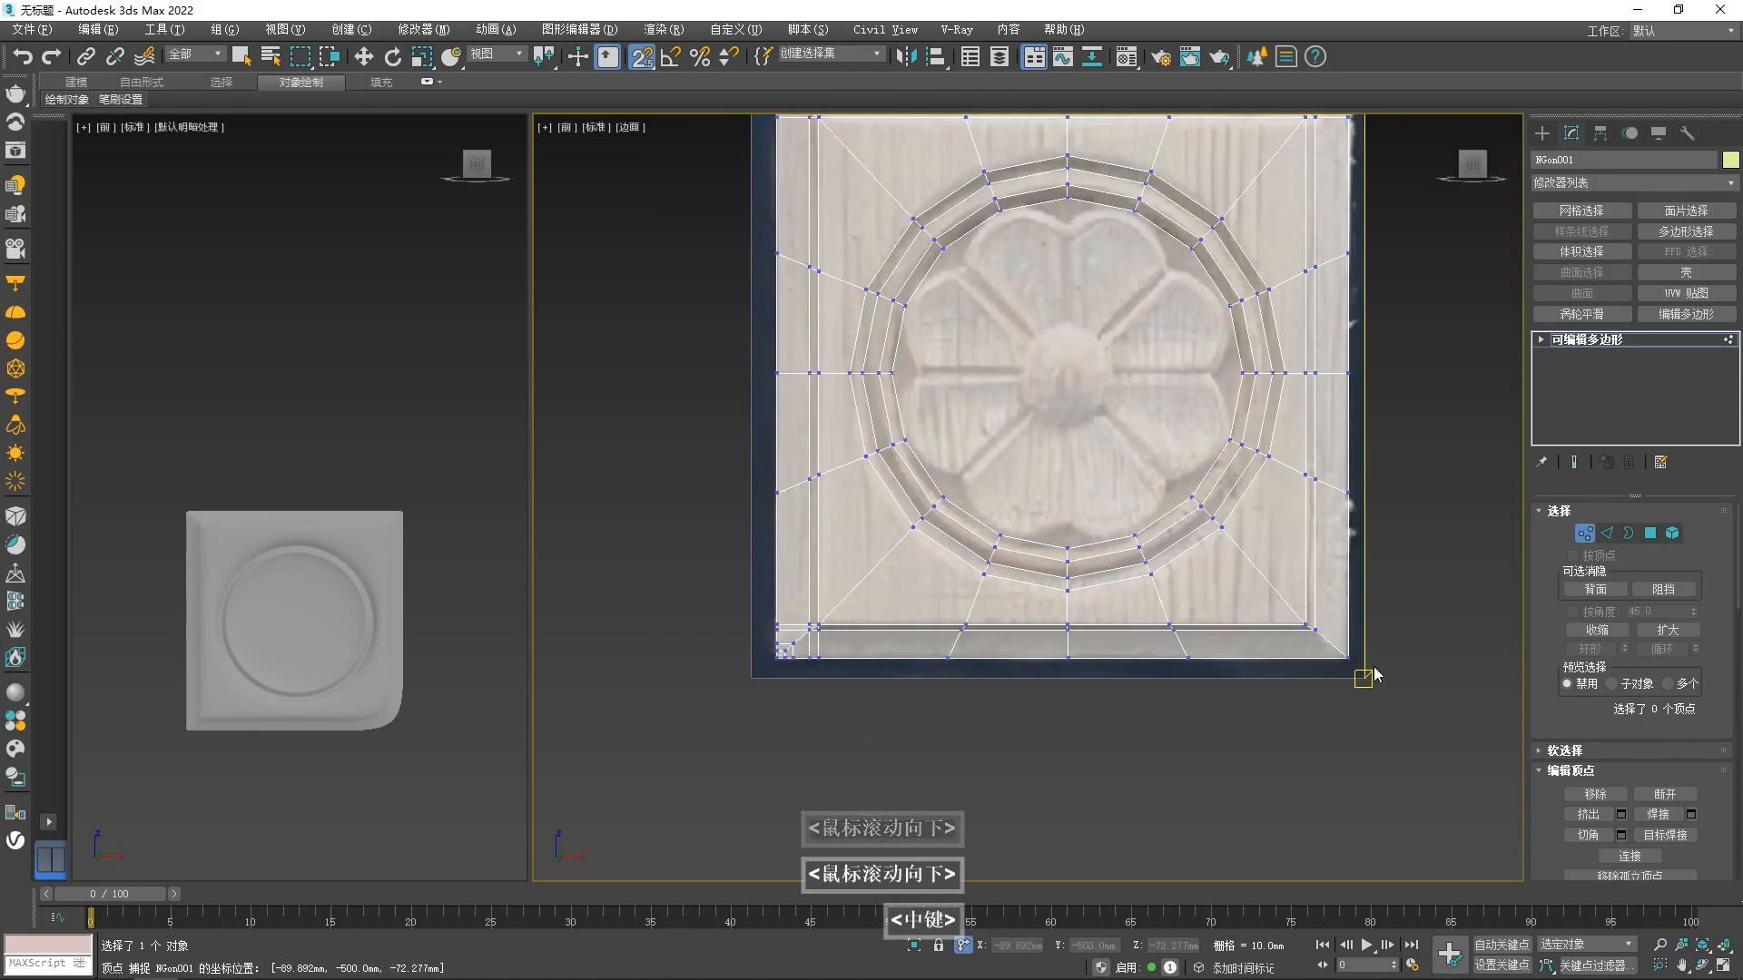
- Cut edges at the panel's lower-right corner from the two inner bevel corners out to the bottom and right borders
scroll(1374, 666, up, 2)
key(1)
middle_drag(1412, 591, 1268, 589)
scroll(1268, 590, up, 2)
key(1)
click(976, 580)
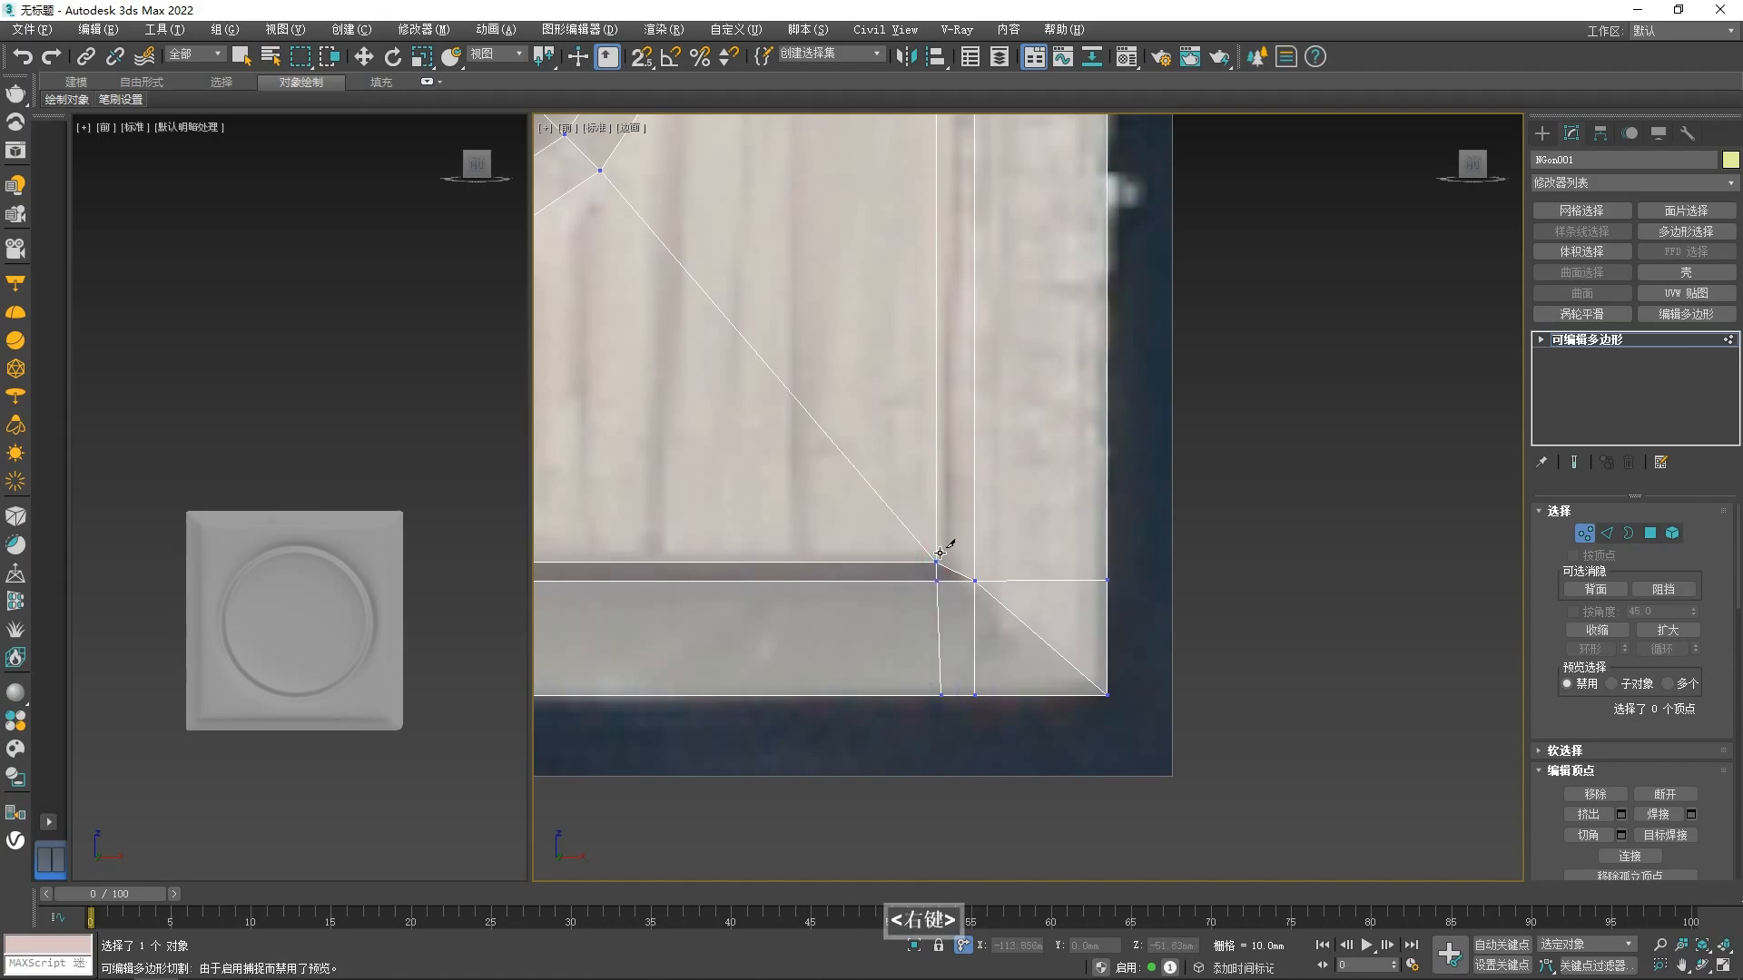
click(1106, 557)
right_click(1106, 557)
- Straighten the lower-right corner cuts by snapping their vertices in line with the bevel lines
click(975, 561)
key(w)
drag(957, 531, 1096, 558)
key(s)
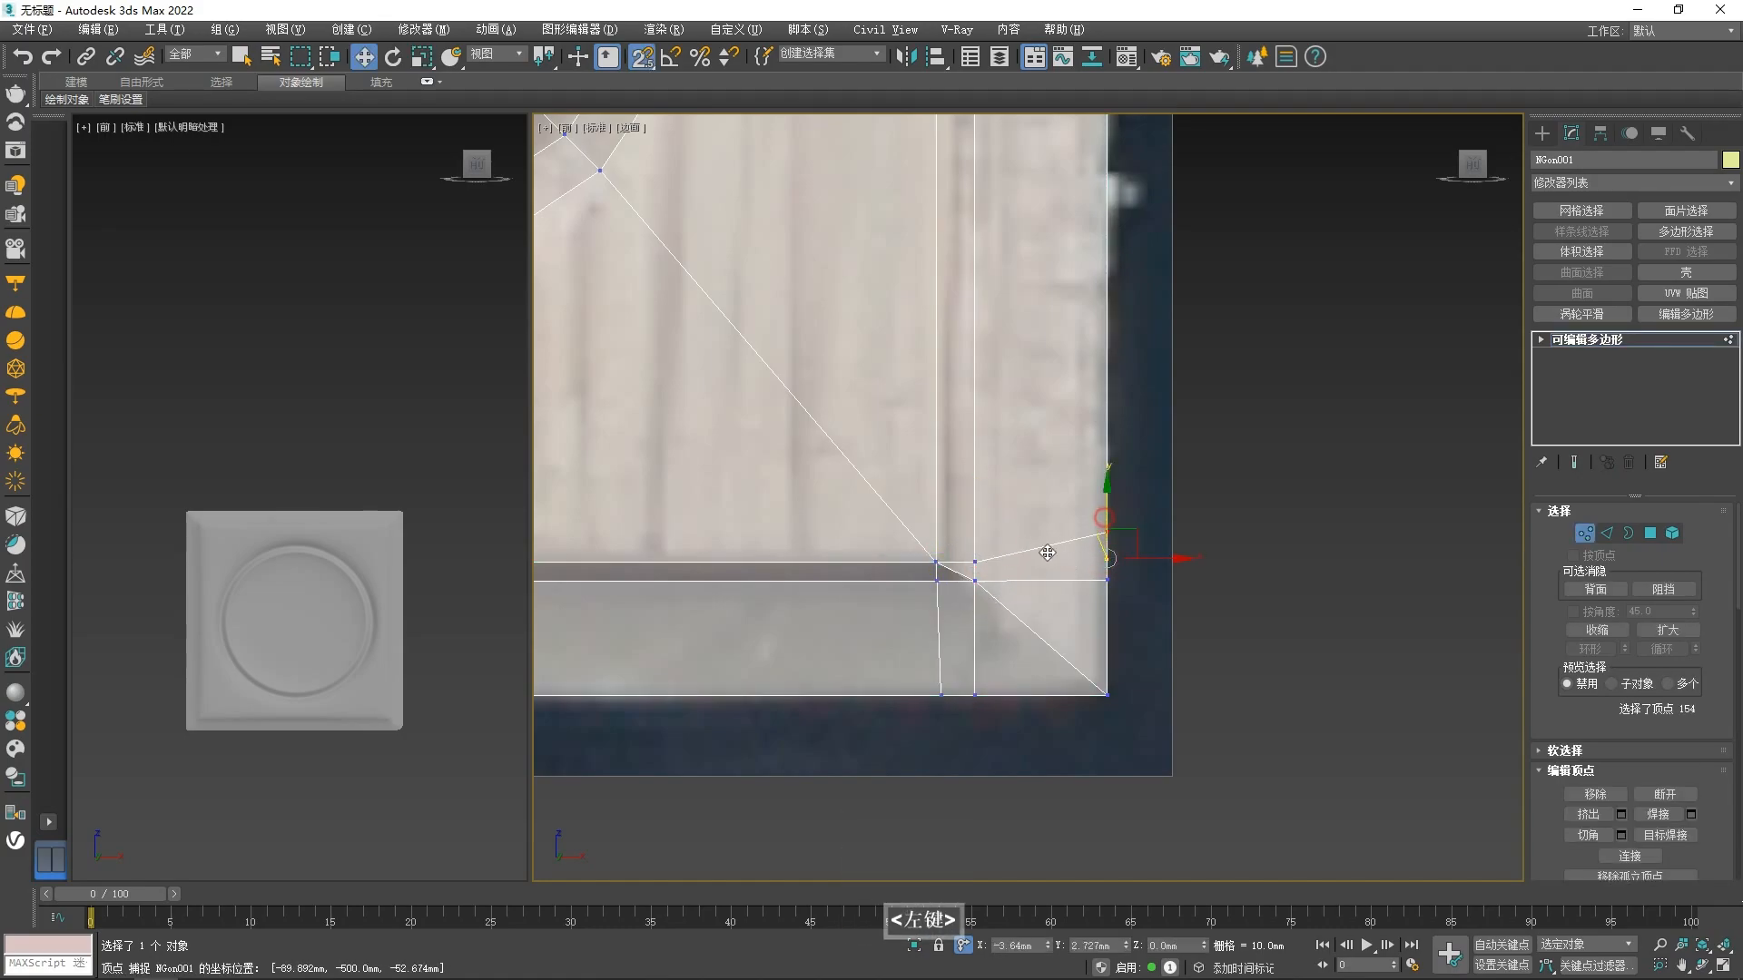
drag(941, 580, 988, 579)
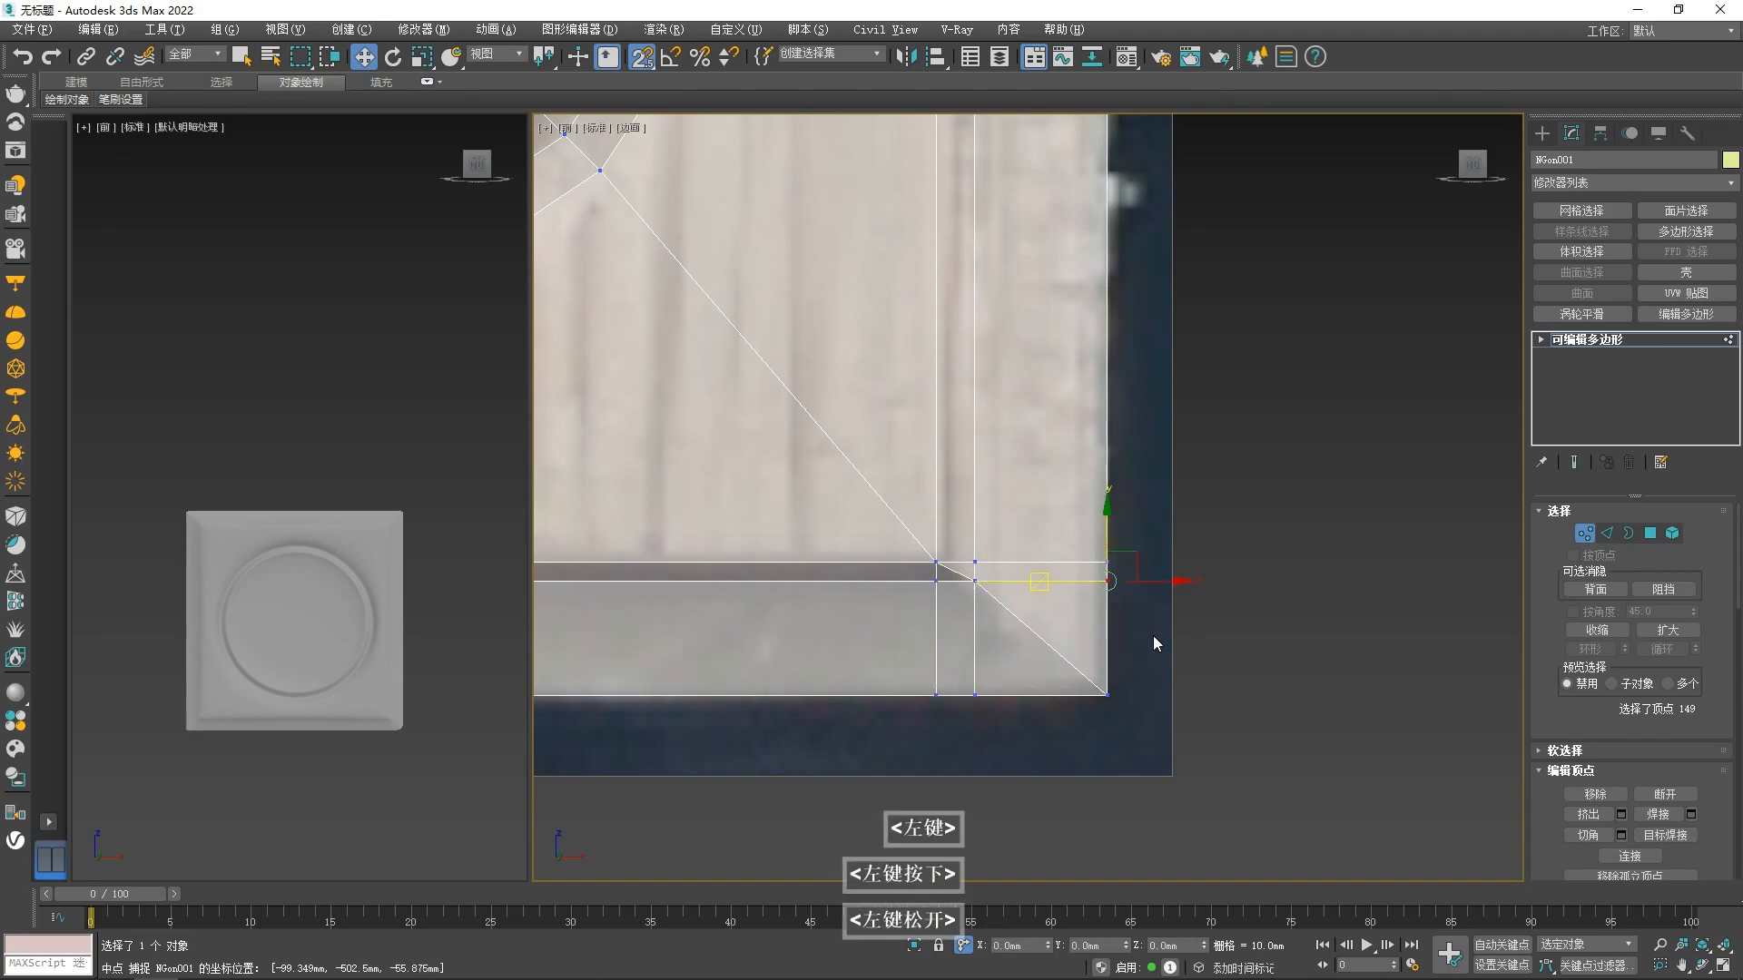
- Cut two nested squares into the lower-right corner of the border, snapped to edge midpoints, and end the cutting
key(alt+c)
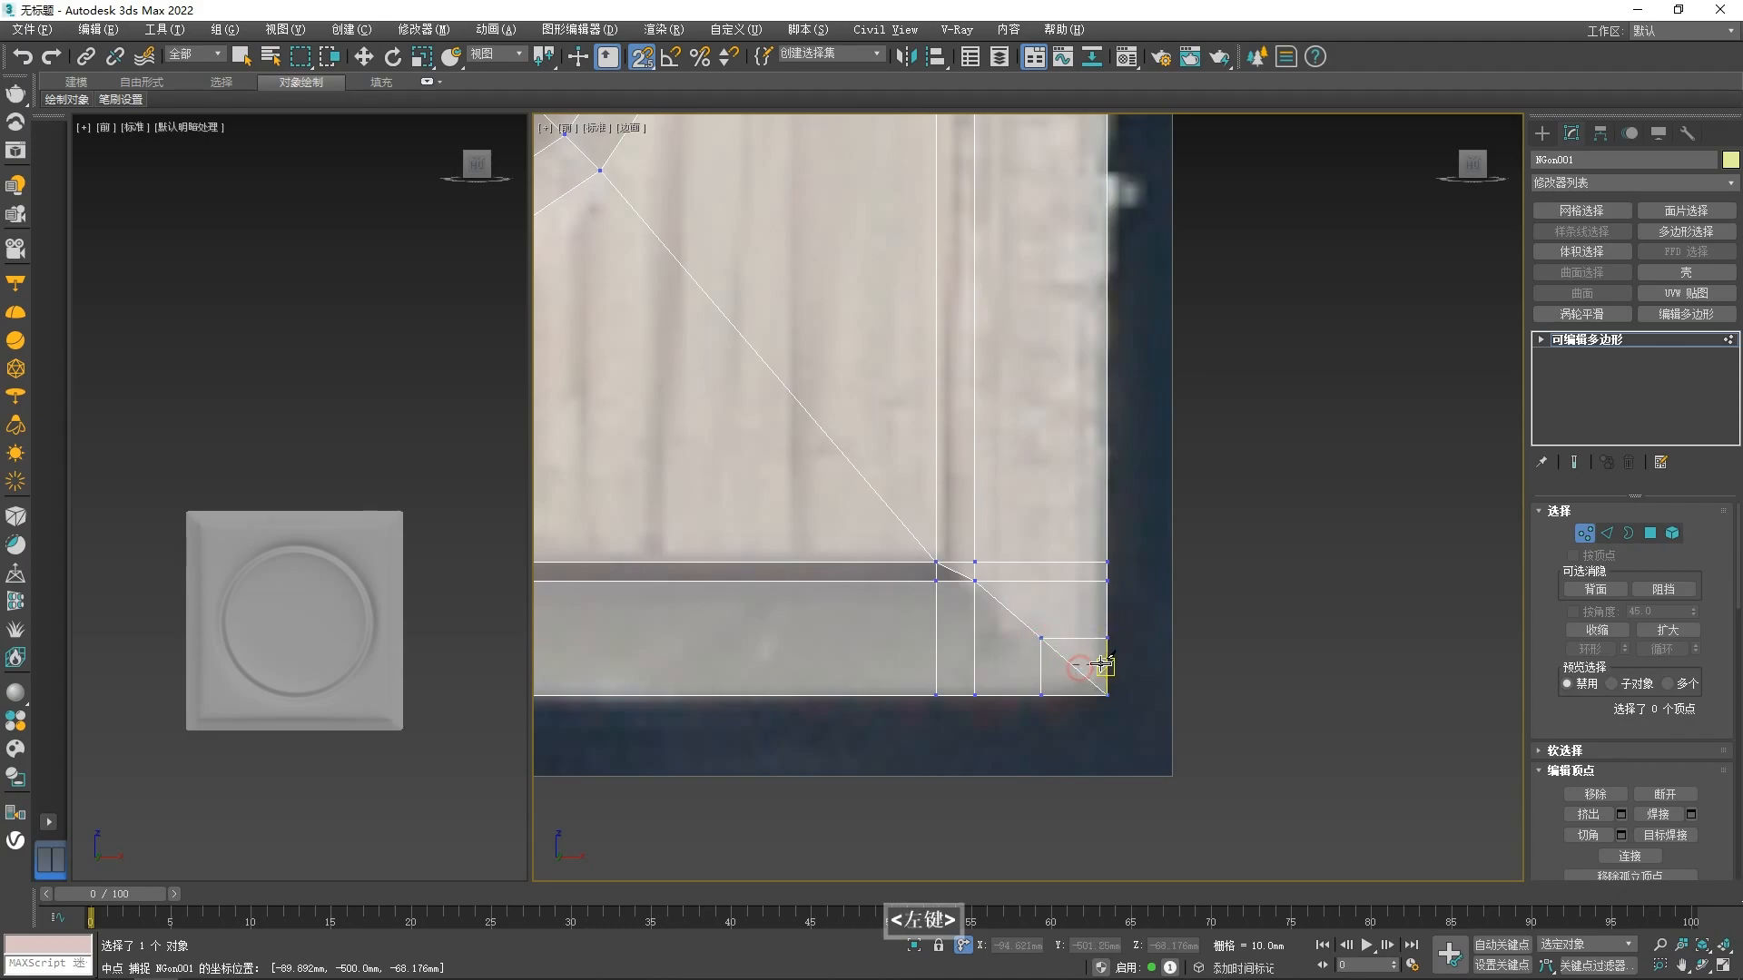
click(1075, 696)
right_click(1077, 688)
scroll(1080, 676, down, 1)
scroll(338, 672, down, 1)
key(2)
scroll(1461, 475, down, 3)
click(1587, 339)
key(r)
scroll(1201, 442, up, 2)
key(2)
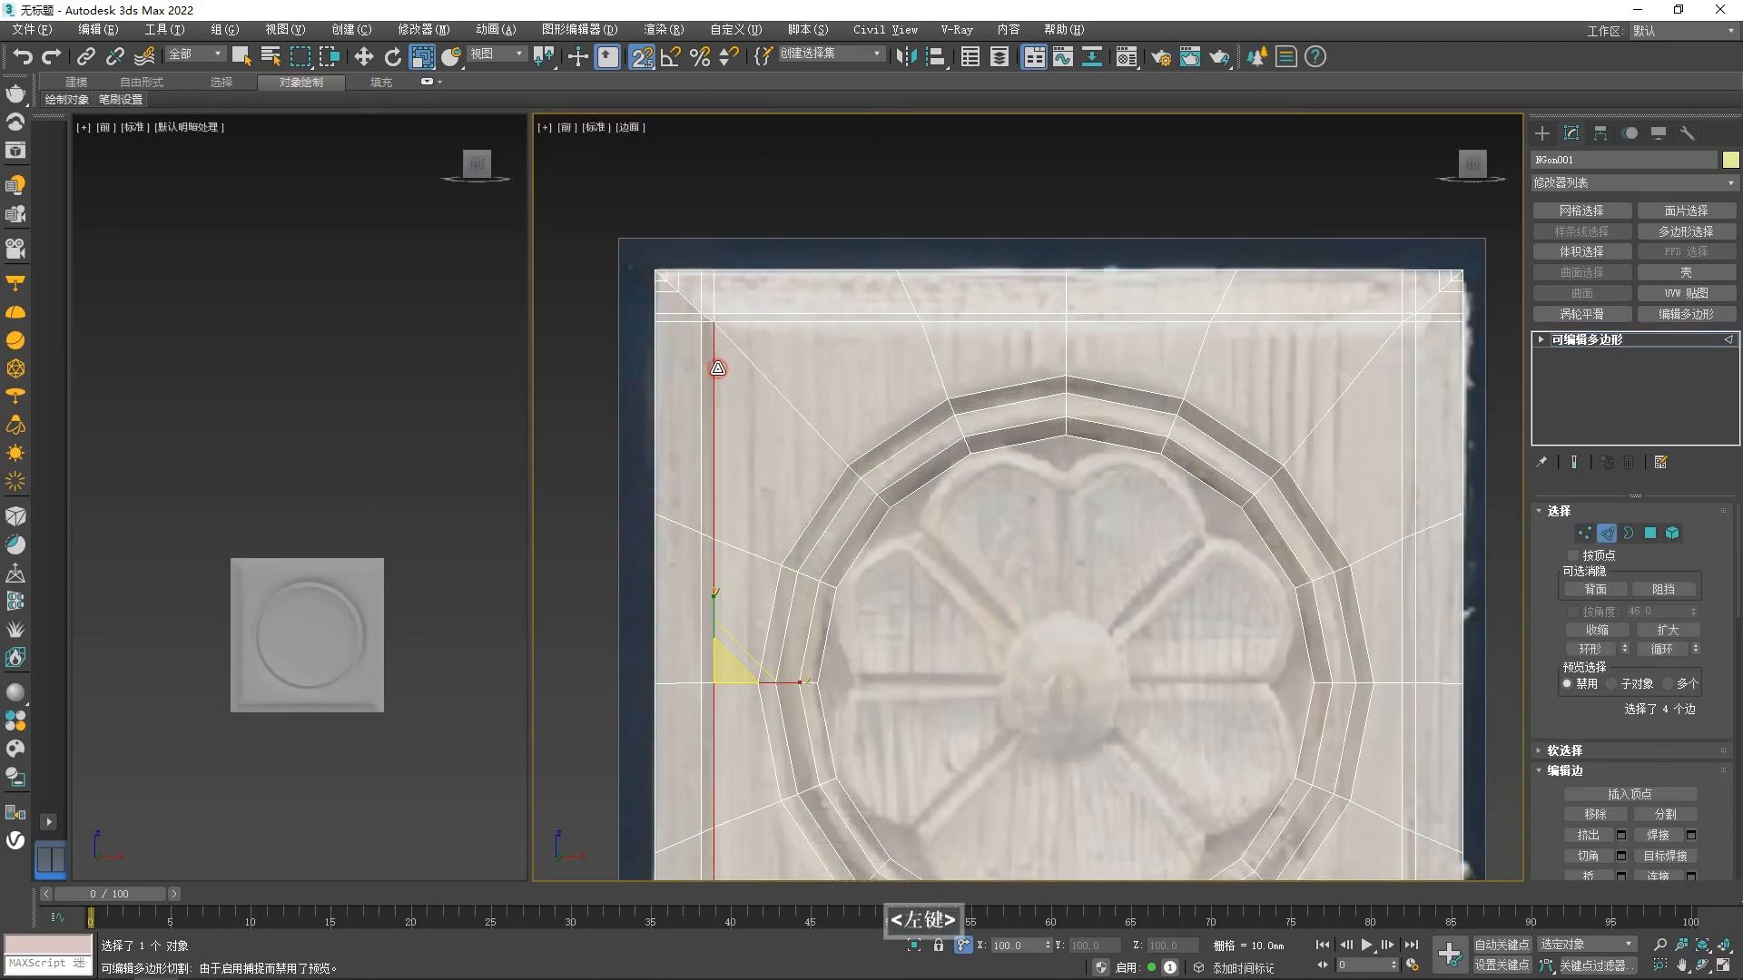
ctrl+click(788, 317)
scroll(1012, 373, down, 2)
ctrl+click(796, 648)
ctrl+click(1098, 502)
scroll(773, 389, up, 2)
scroll(357, 503, up, 2)
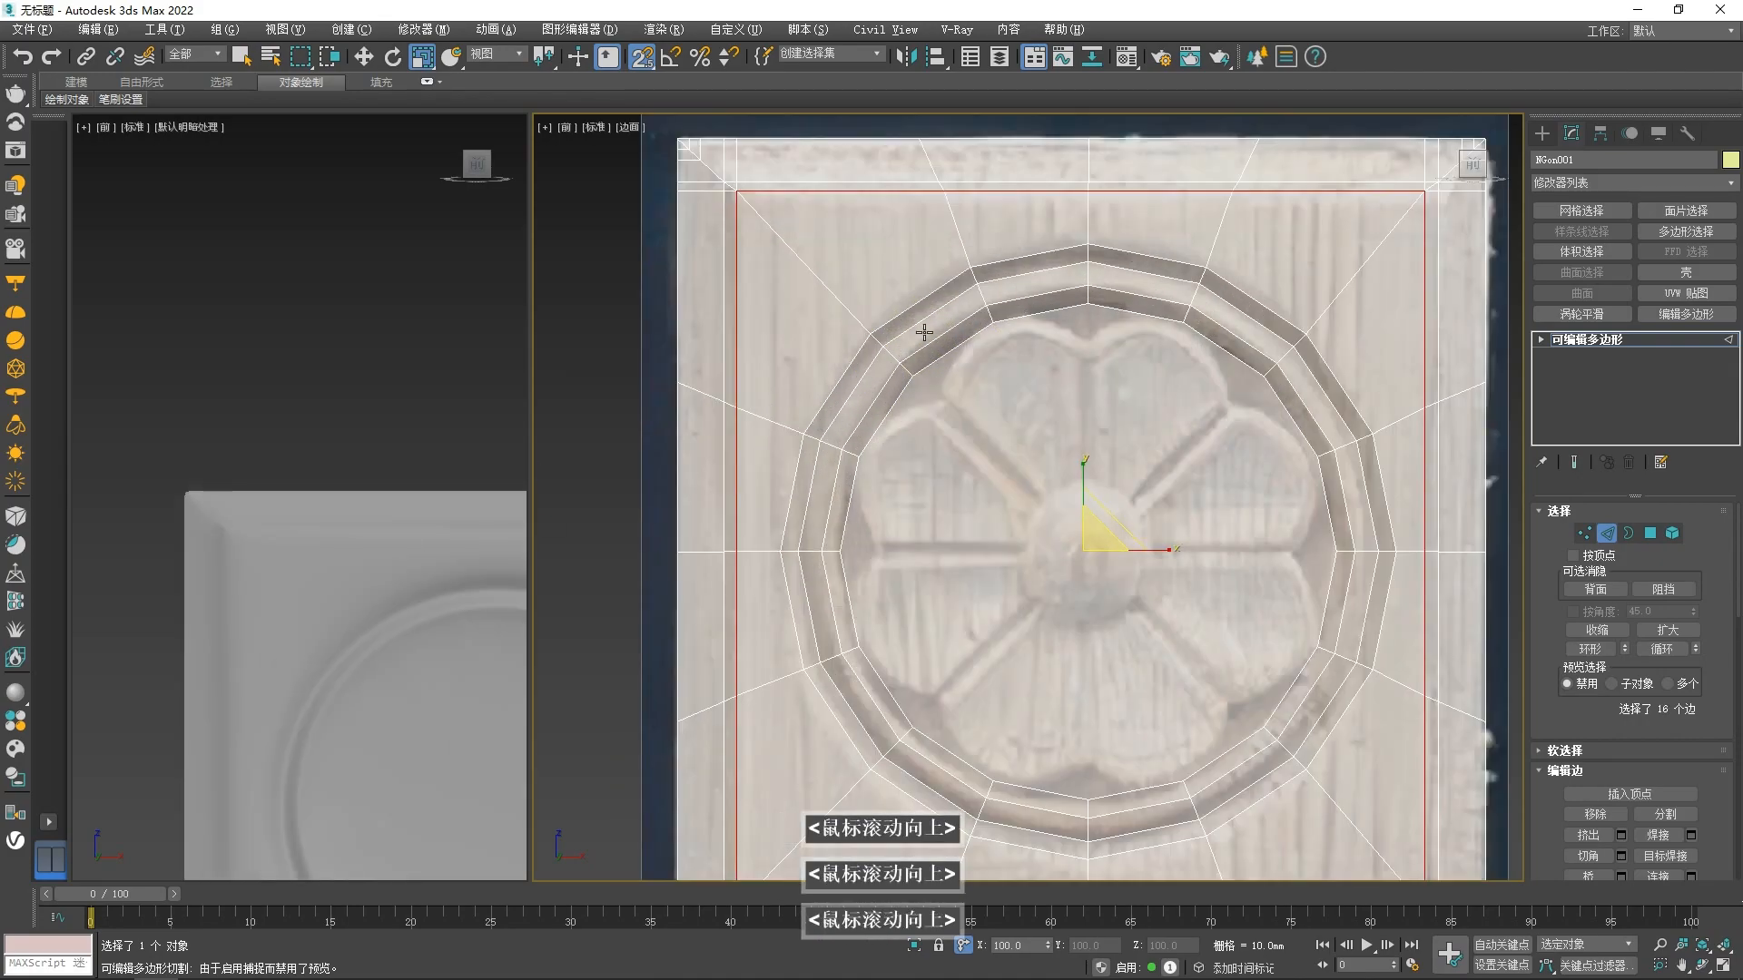
scroll(779, 341, up, 1)
right_click(779, 341)
click(726, 445)
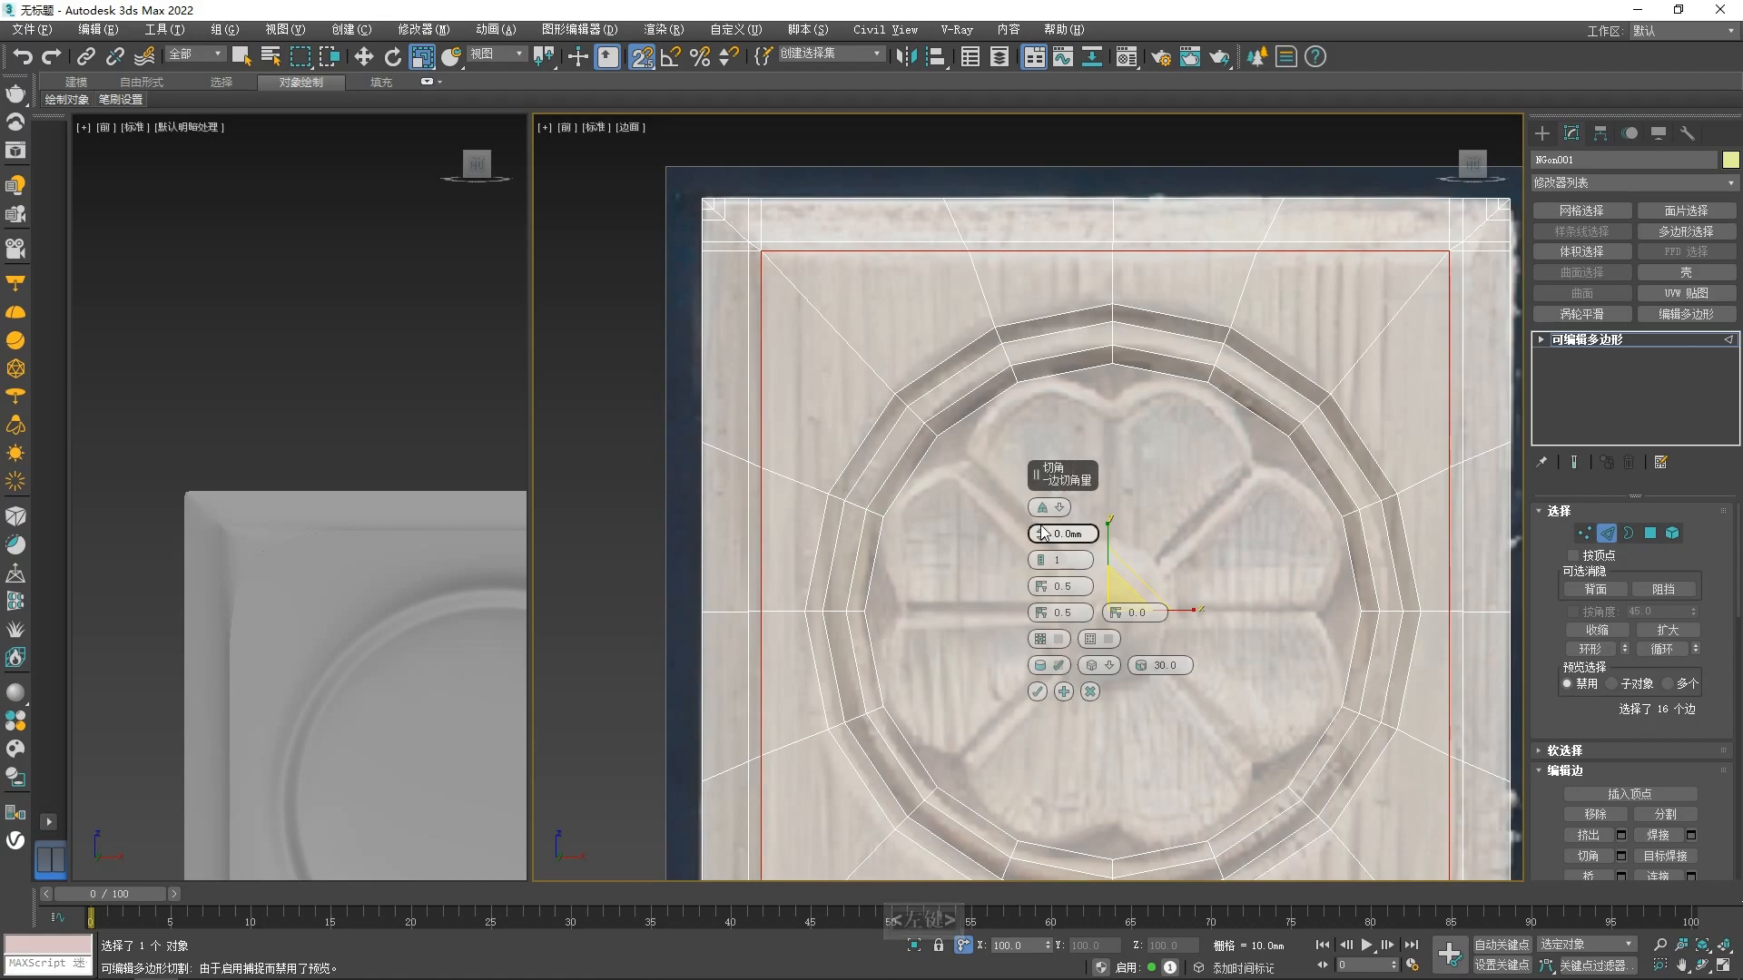
click(1091, 691)
- Select the ring of radial edges between the inner bevel square and the circle, and connect them with 1 segment
scroll(829, 352, down, 1)
scroll(830, 352, up, 2)
key(alt+c)
key(2)
click(1600, 341)
key(2)
click(849, 345)
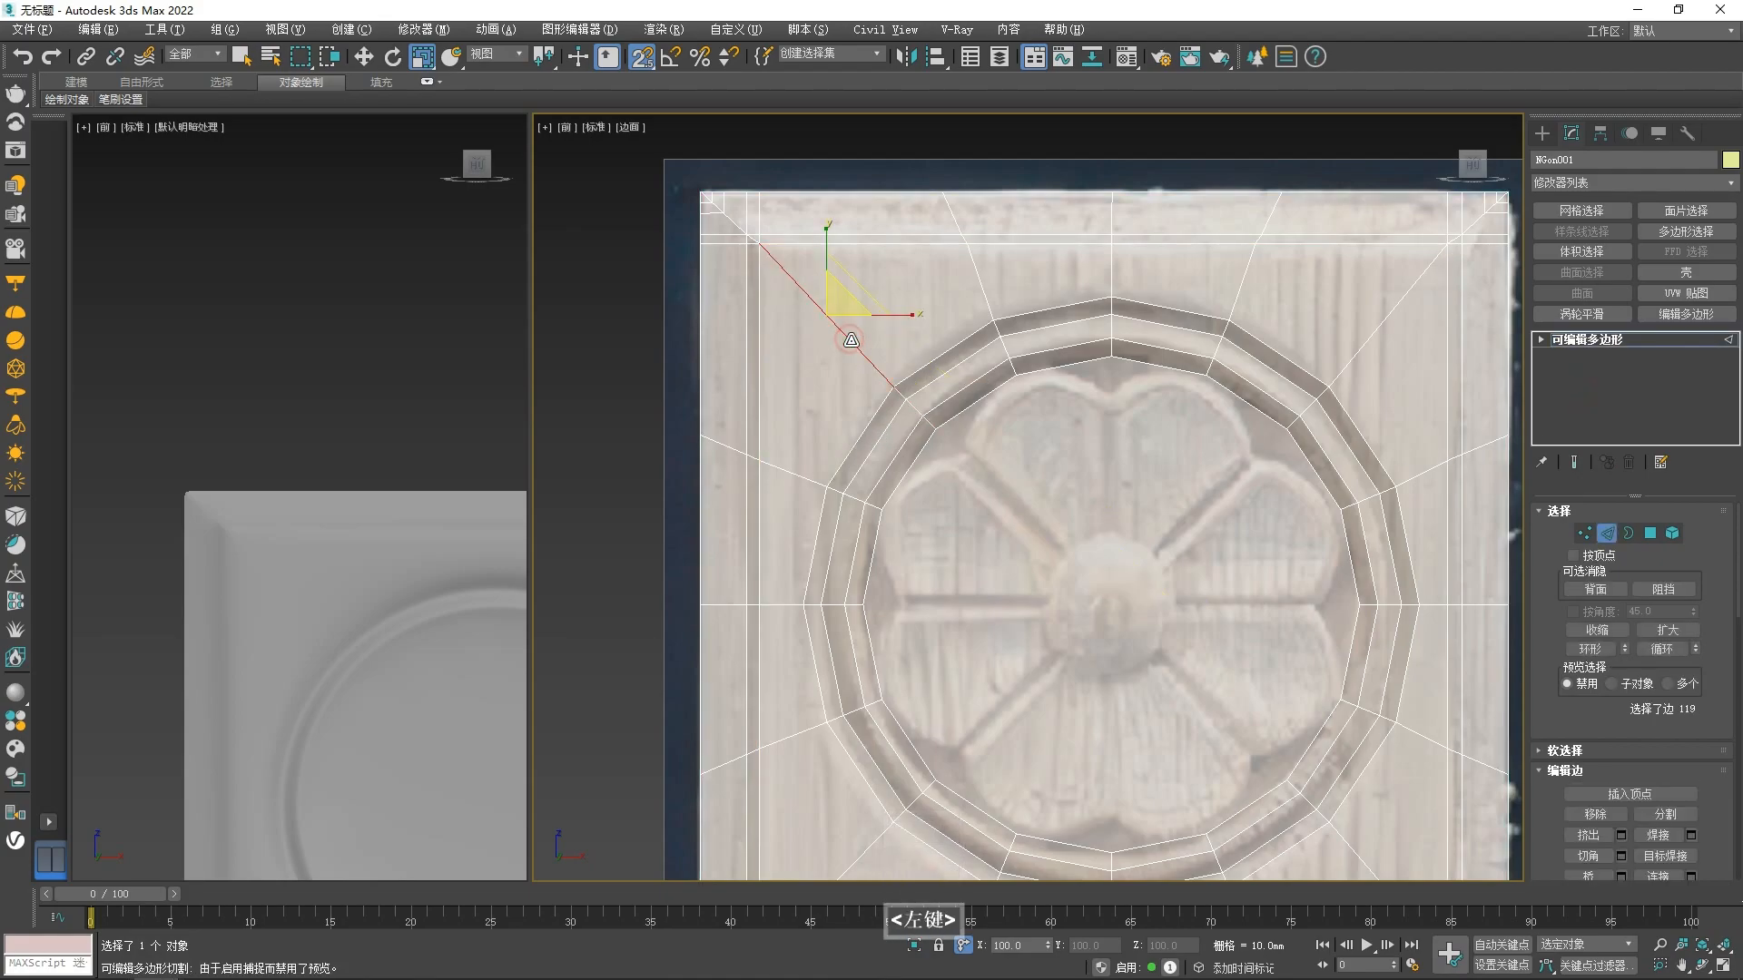
click(1590, 648)
scroll(1180, 527, down, 3)
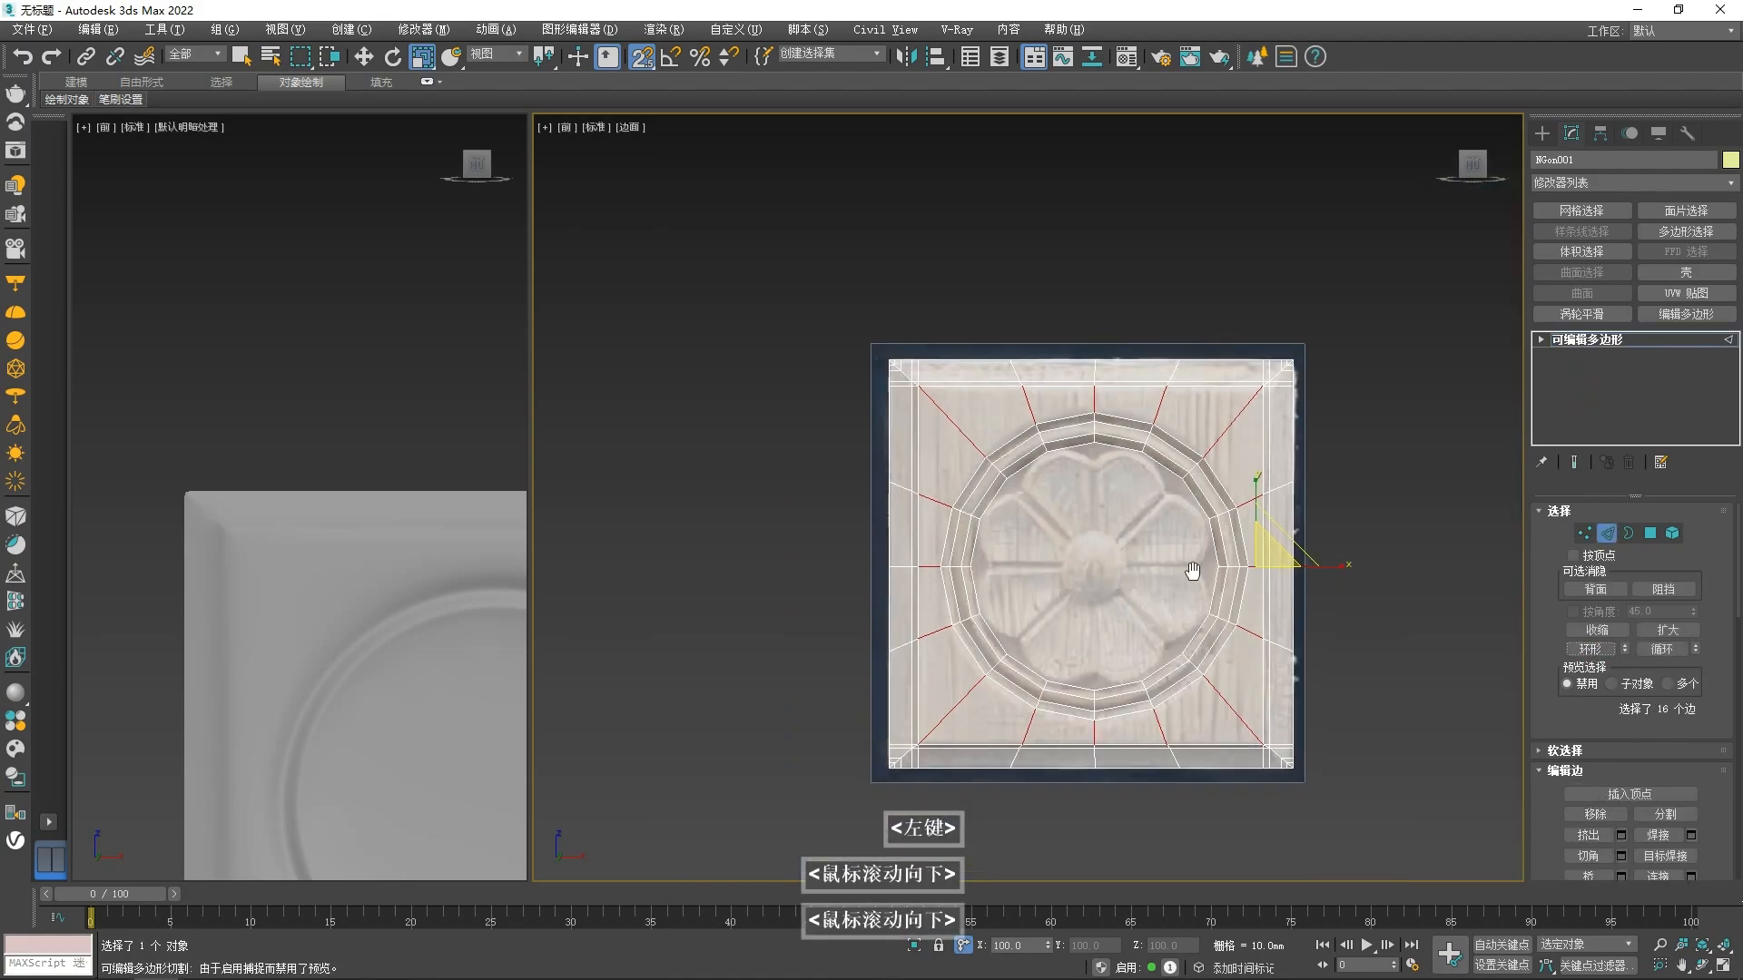
scroll(944, 537, up, 2)
right_click(944, 536)
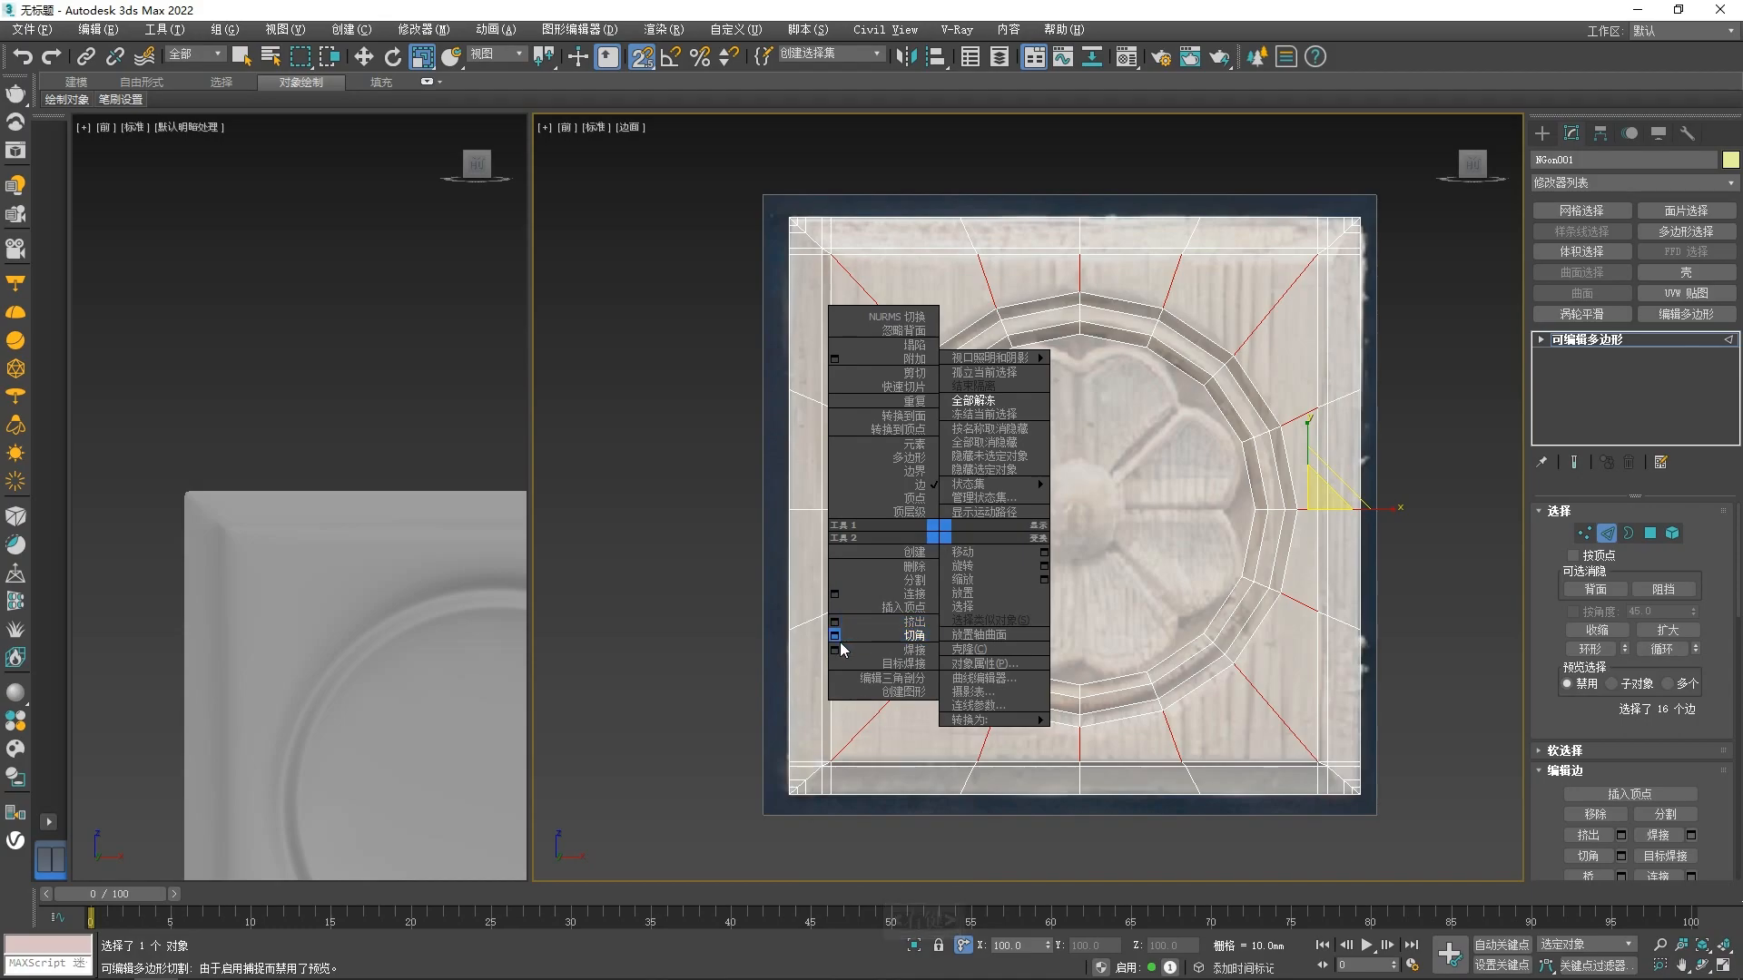
click(834, 594)
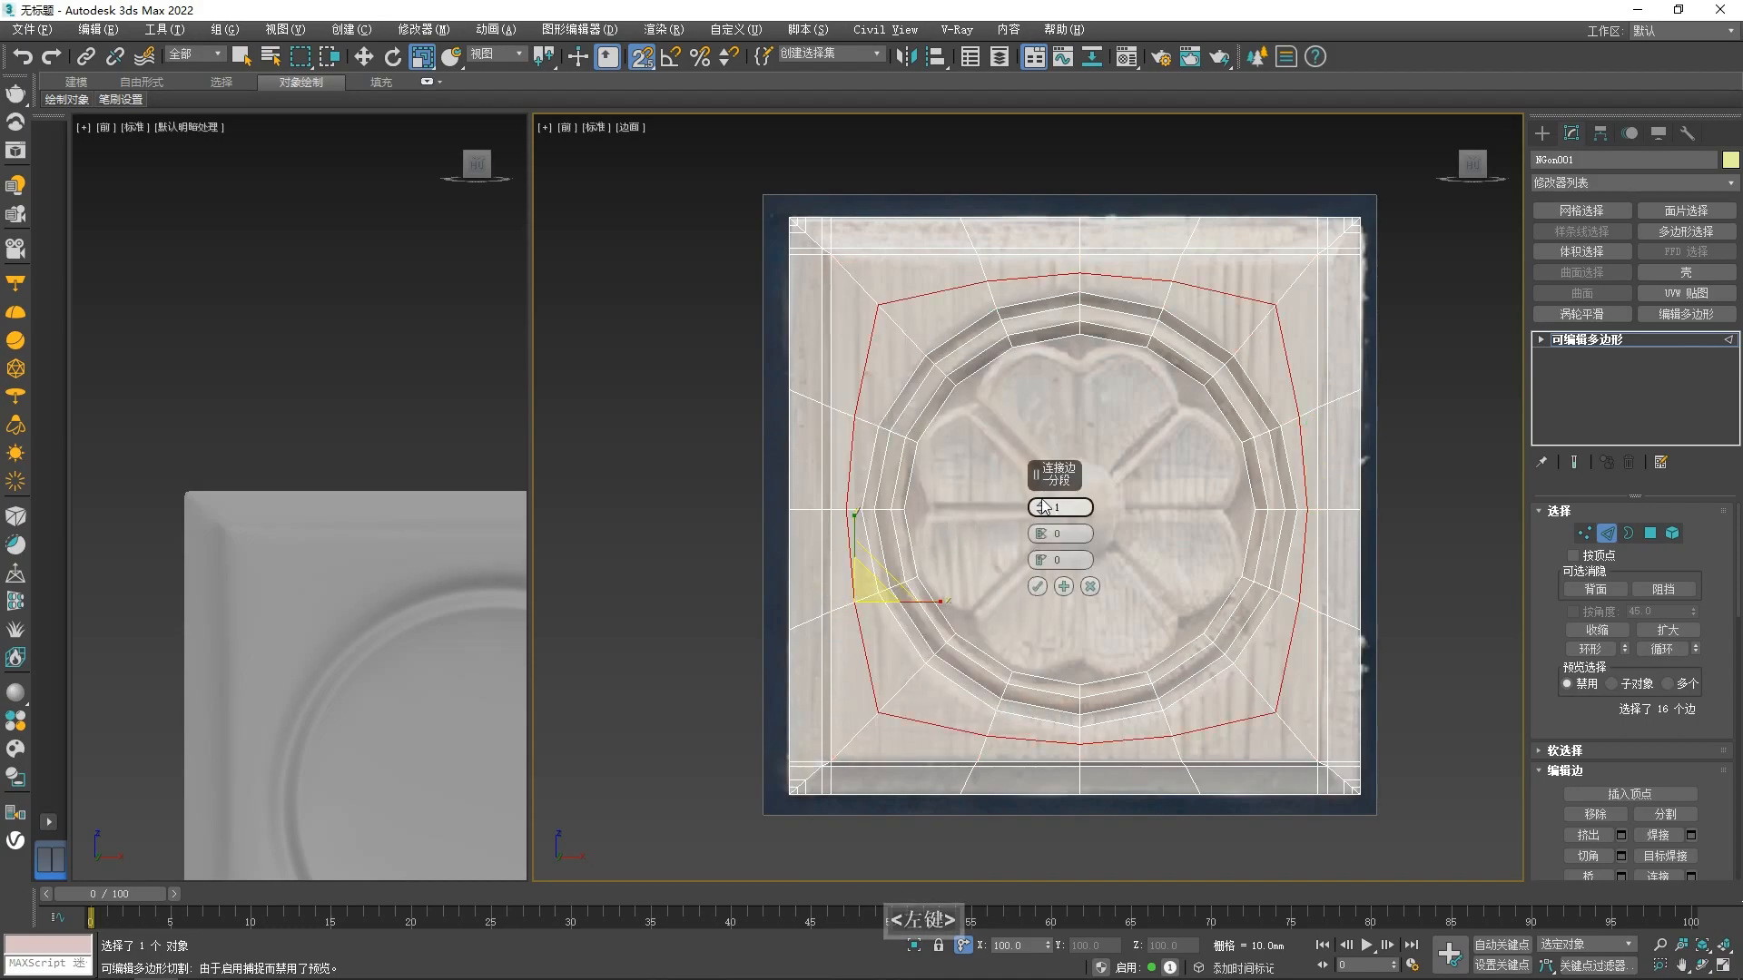
click(1037, 587)
scroll(997, 529, down, 3)
scroll(1198, 654, up, 3)
scroll(271, 621, down, 3)
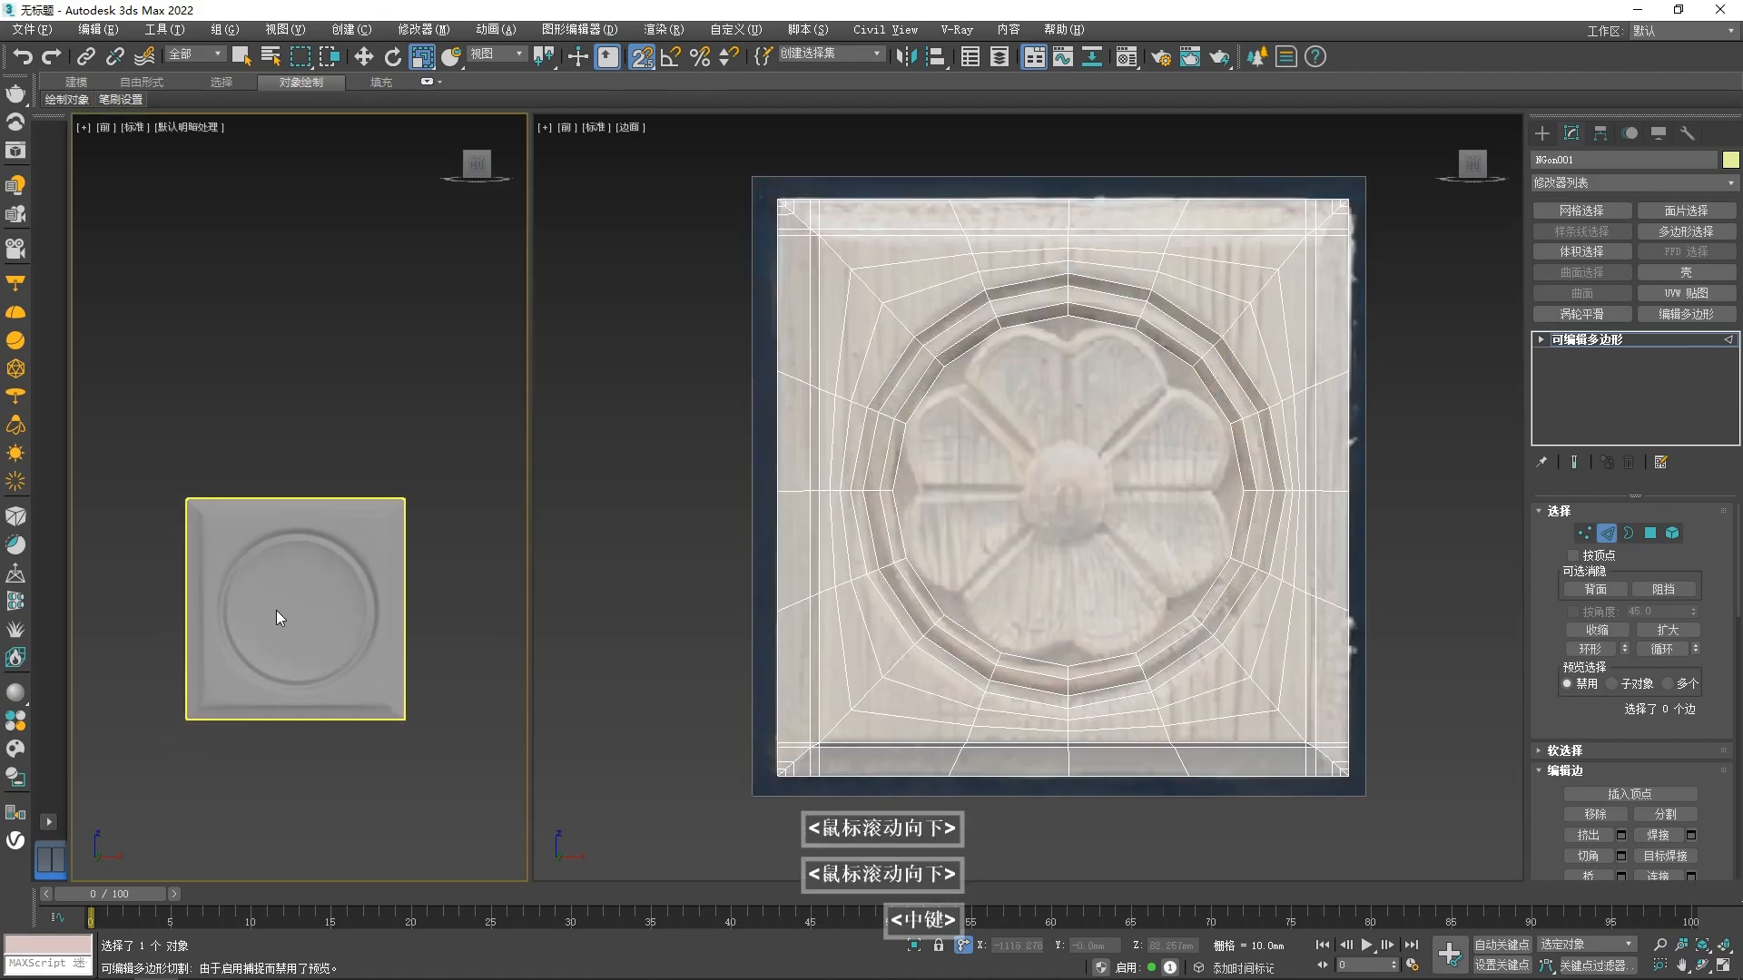
scroll(272, 621, up, 3)
scroll(863, 568, up, 2)
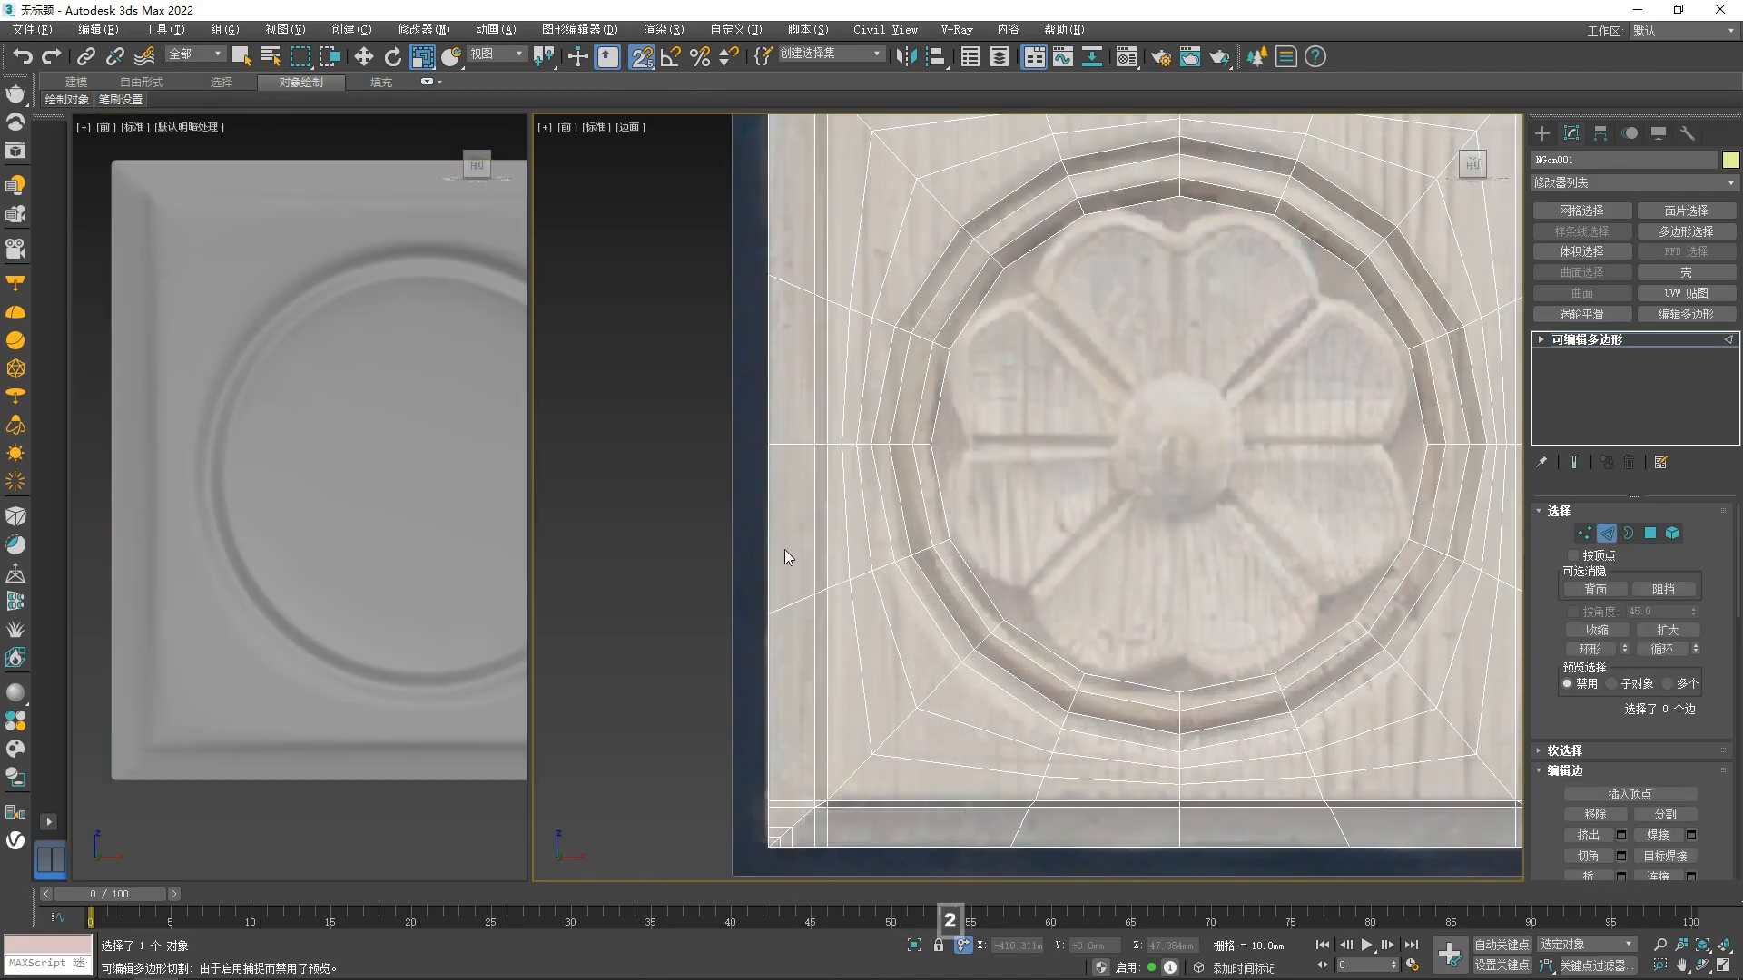
click(827, 531)
ctrl+click(878, 802)
ctrl+scroll(781, 764, down, 4)
scroll(827, 661, up, 3)
ctrl+click(761, 570)
scroll(1153, 567, down, 4)
scroll(1113, 668, up, 3)
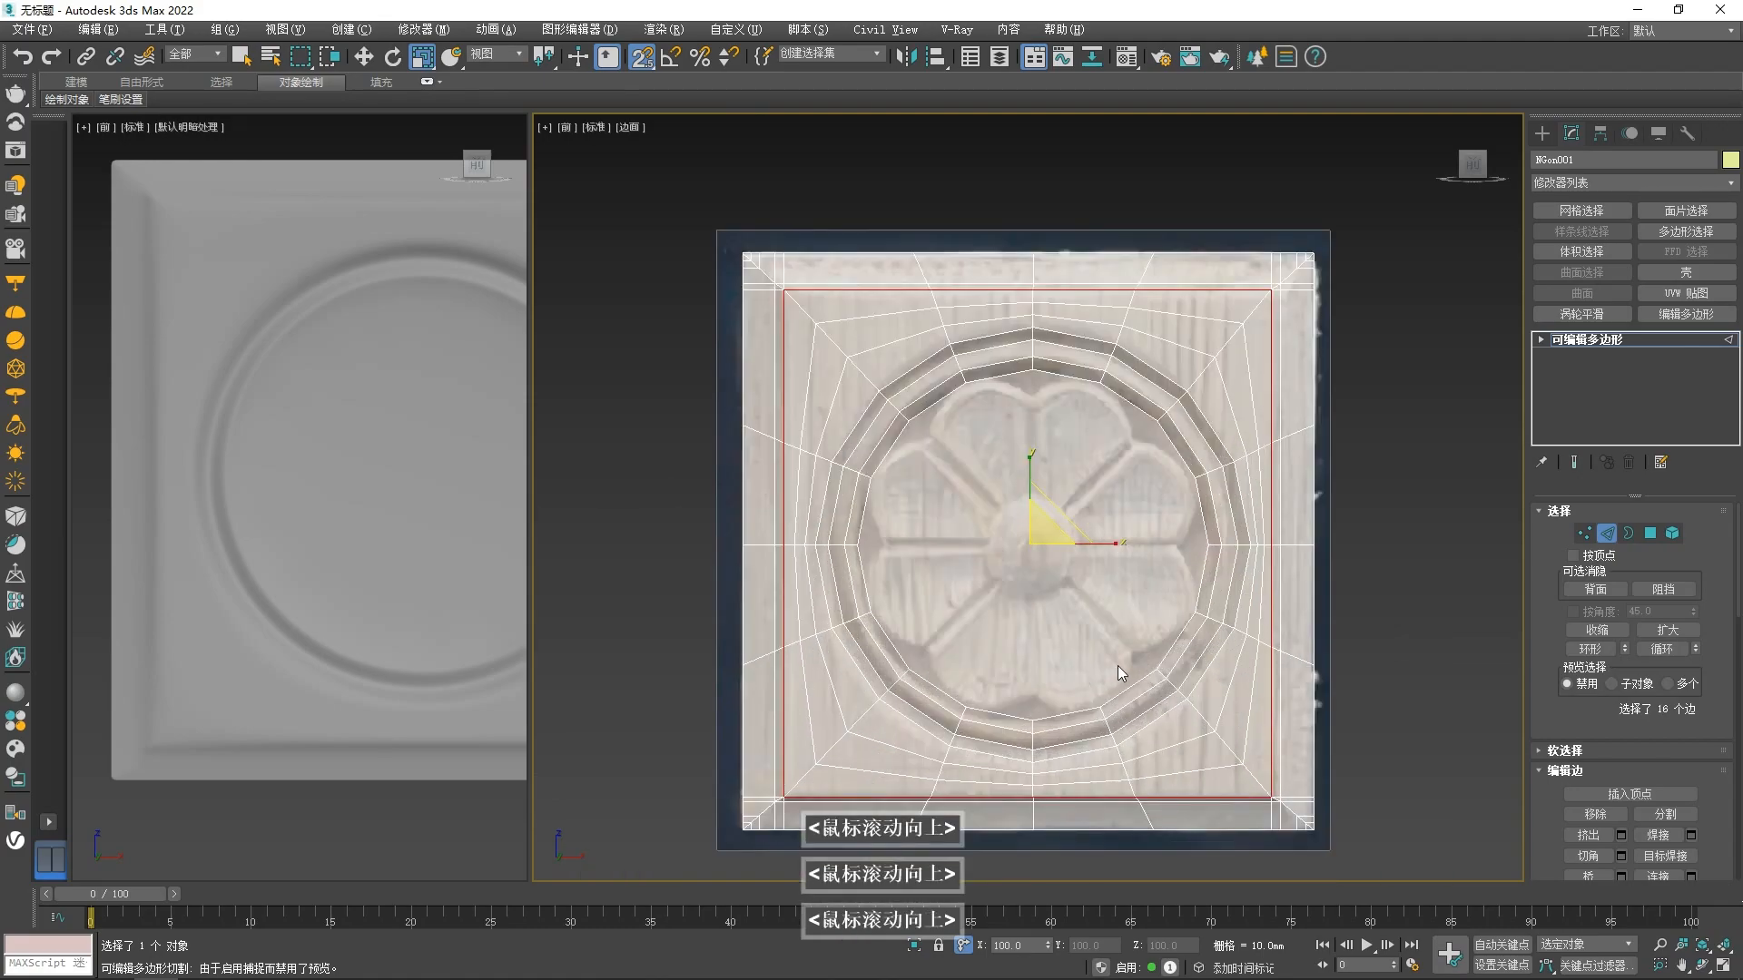
right_click(966, 565)
click(862, 669)
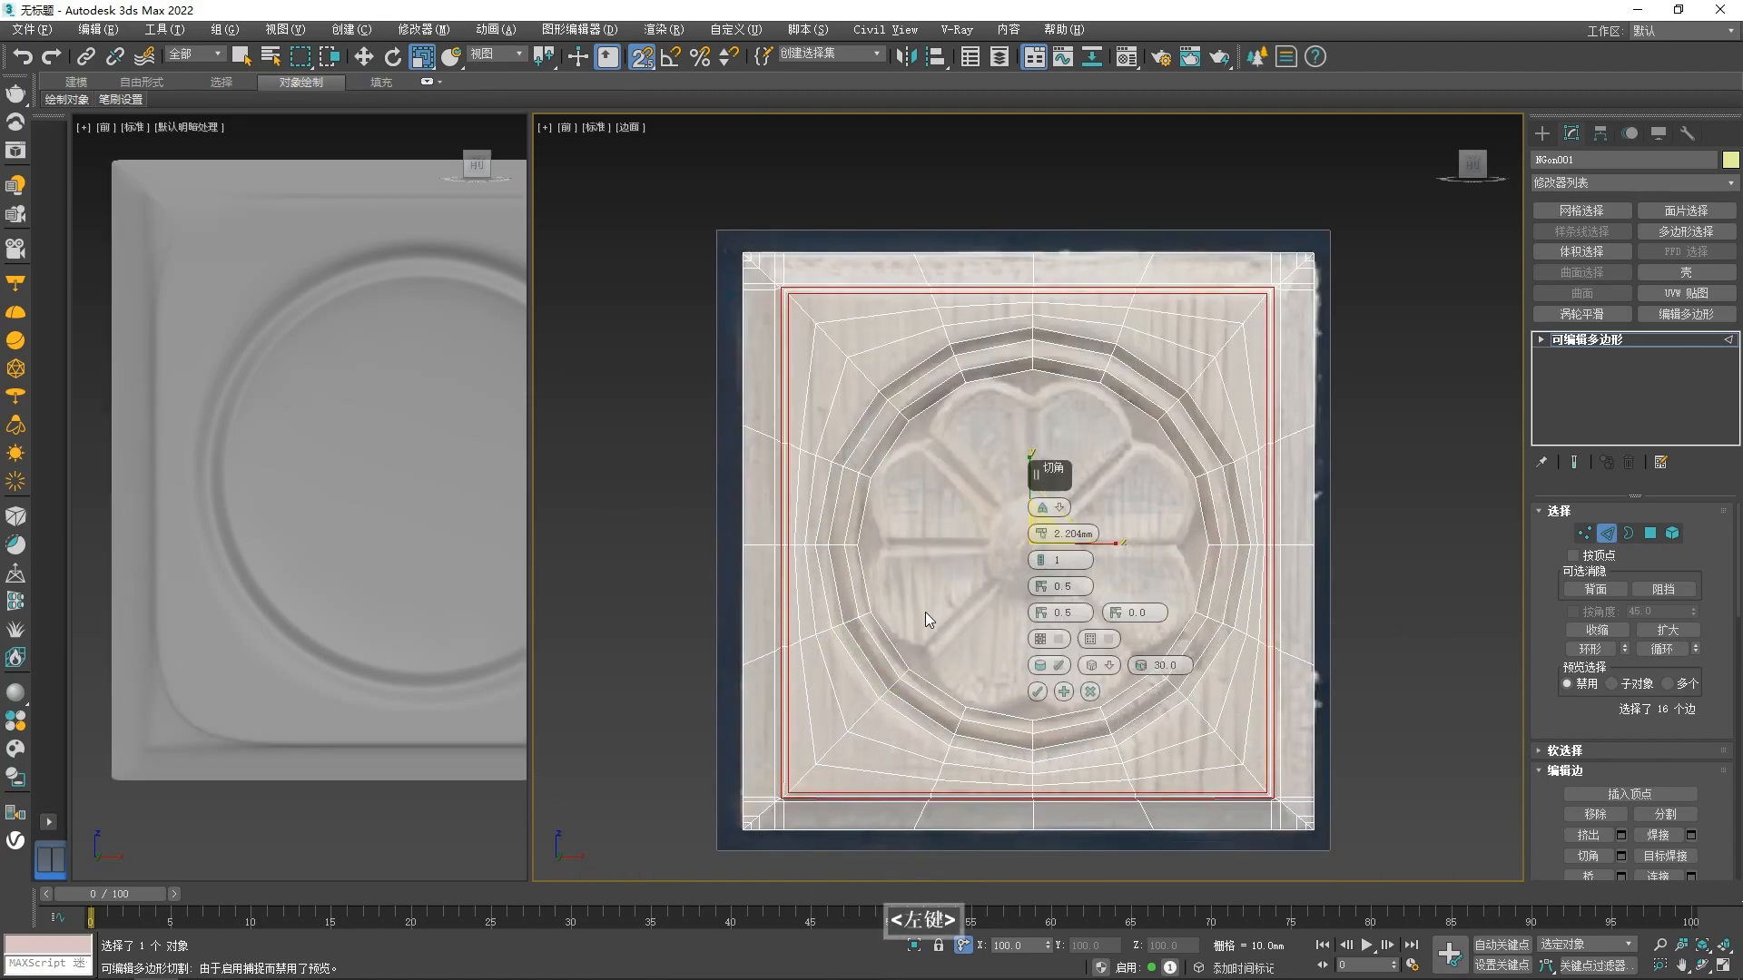
click(1090, 692)
- Cut an edge from the upper-left diagonal vertex up to the inner bevel line and snap its end vertex straight above
scroll(781, 271, up, 5)
key(1)
key(alt+c)
click(883, 414)
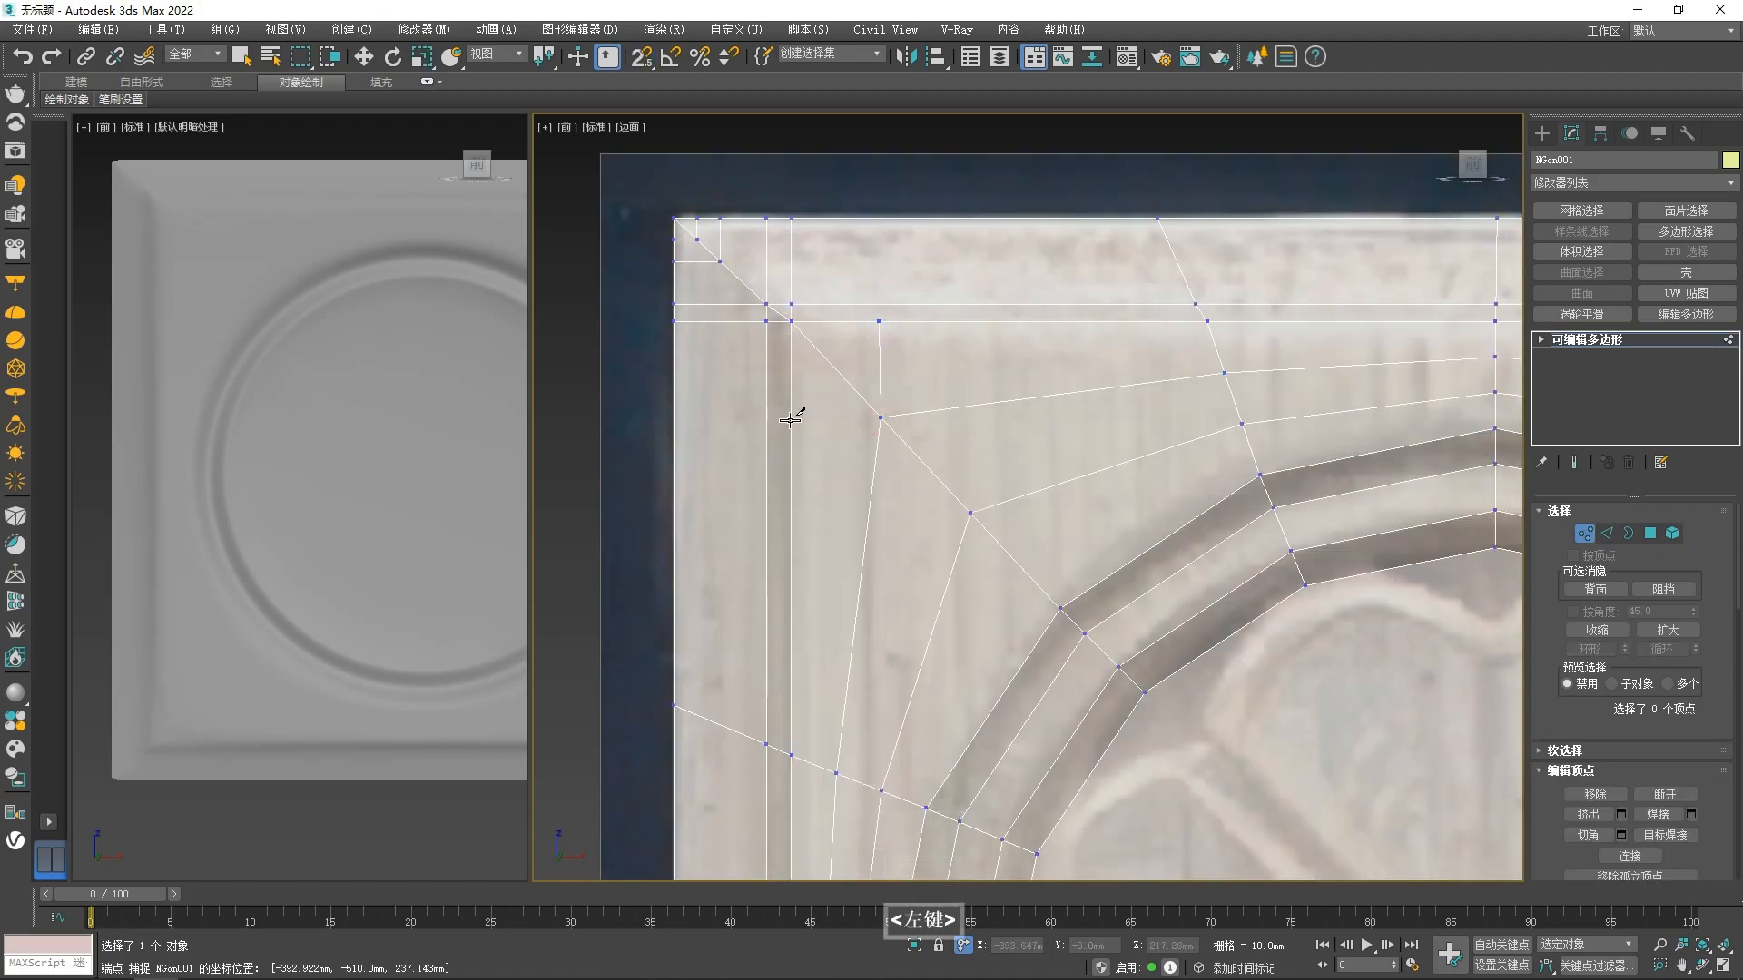
key(1)
key(1)
click(879, 322)
key(w)
drag(923, 322, 894, 416)
- Cut a matching horizontal edge from the left inner bevel line to the upper-left diagonal vertex
key(s)
click(792, 417)
drag(792, 374, 880, 420)
click(940, 477)
scroll(946, 479, down, 5)
key(1)
scroll(933, 449, up, 2)
key(2)
alt+double_click(816, 465)
scroll(820, 470, down, 5)
right_click(939, 509)
click(836, 614)
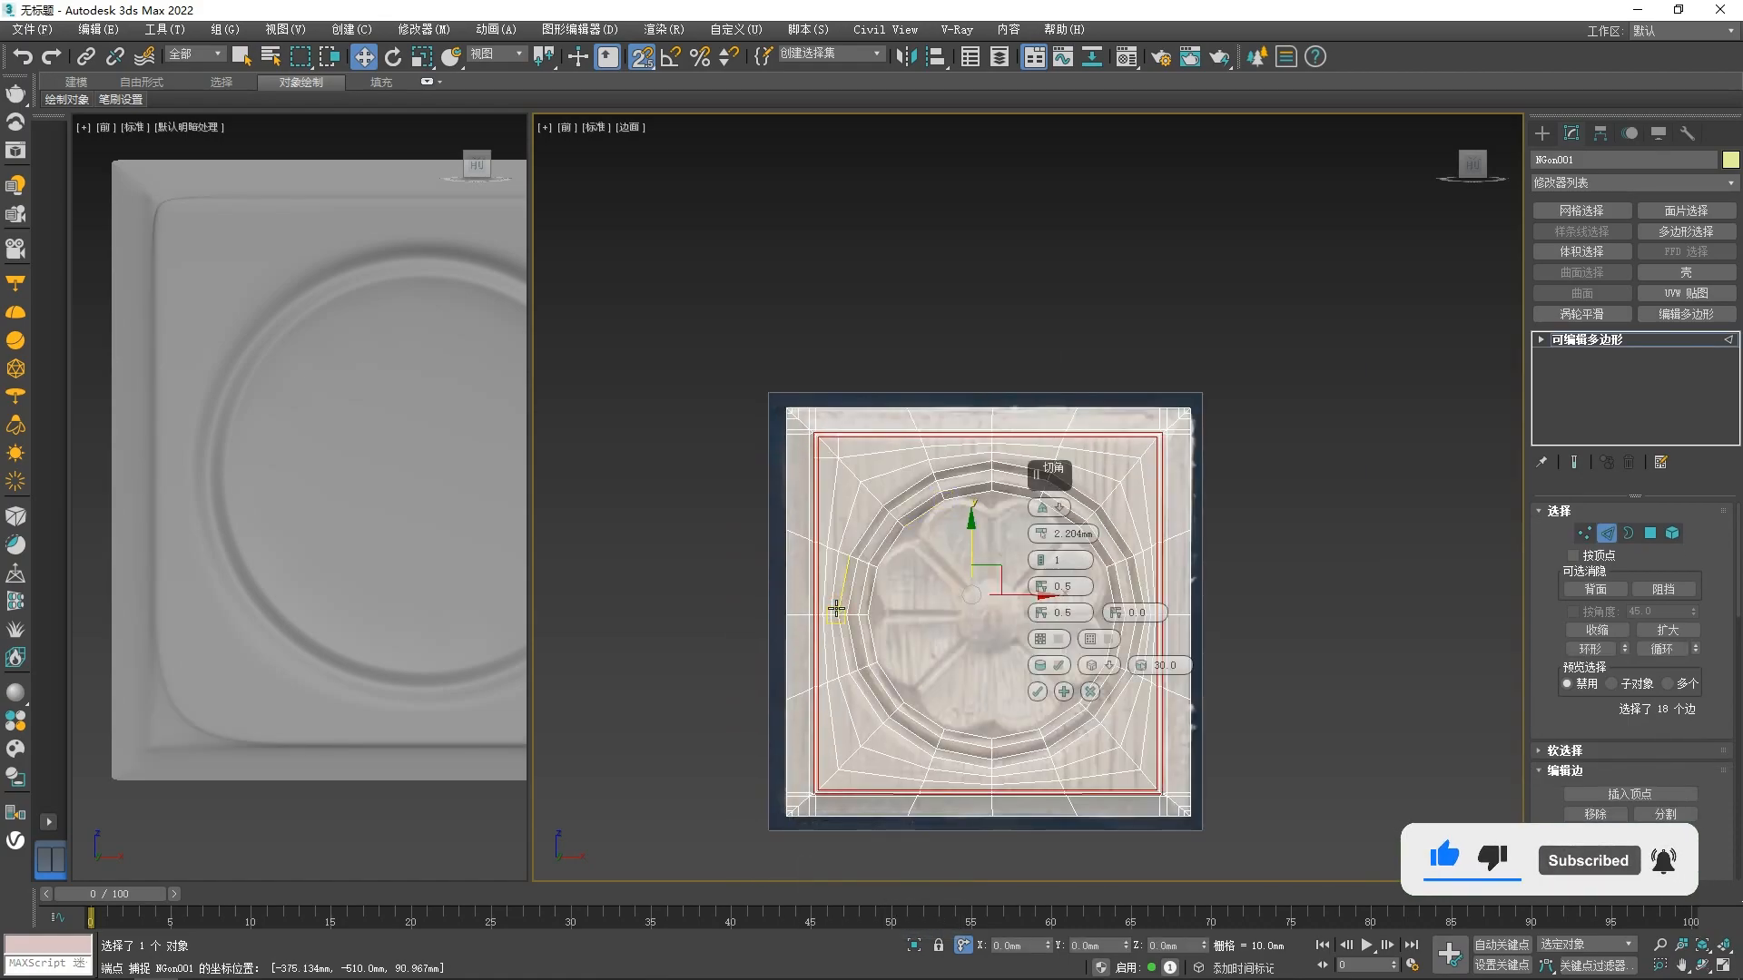
click(1091, 691)
- Cut two nested squares inside the upper-left corner of the inner bevel, snapped to edge midpoints
scroll(786, 443, up, 3)
key(1)
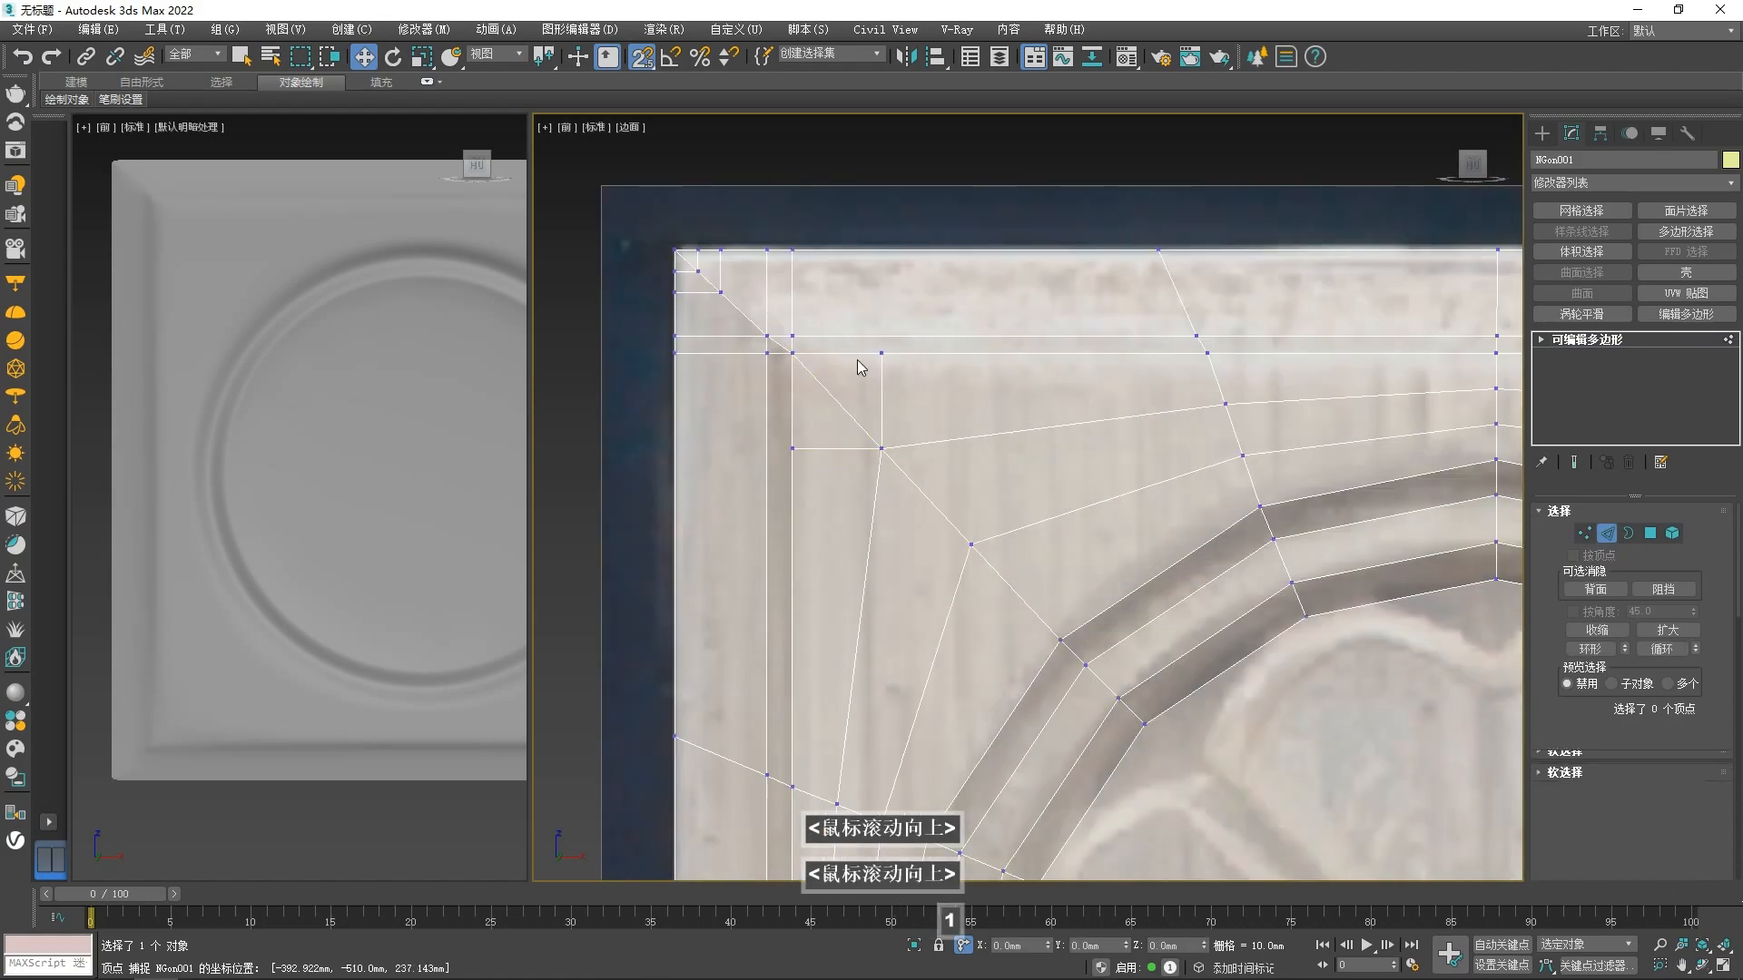
scroll(787, 443, up, 2)
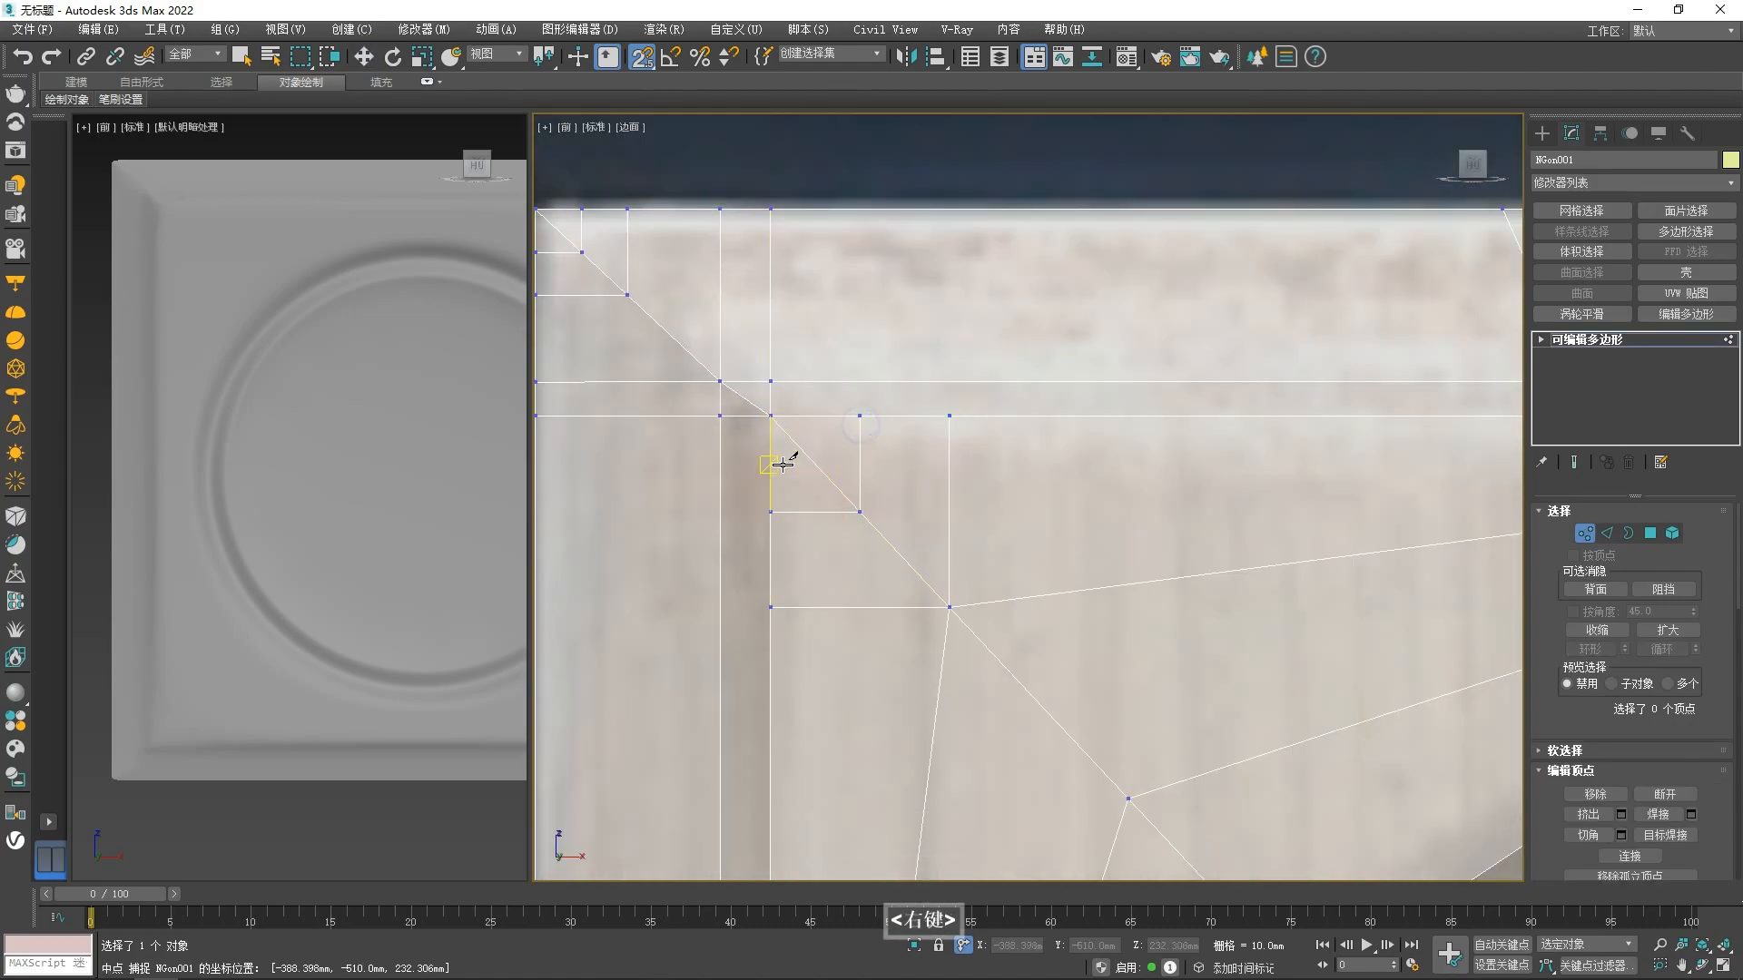
scroll(814, 436, down, 4)
key(2)
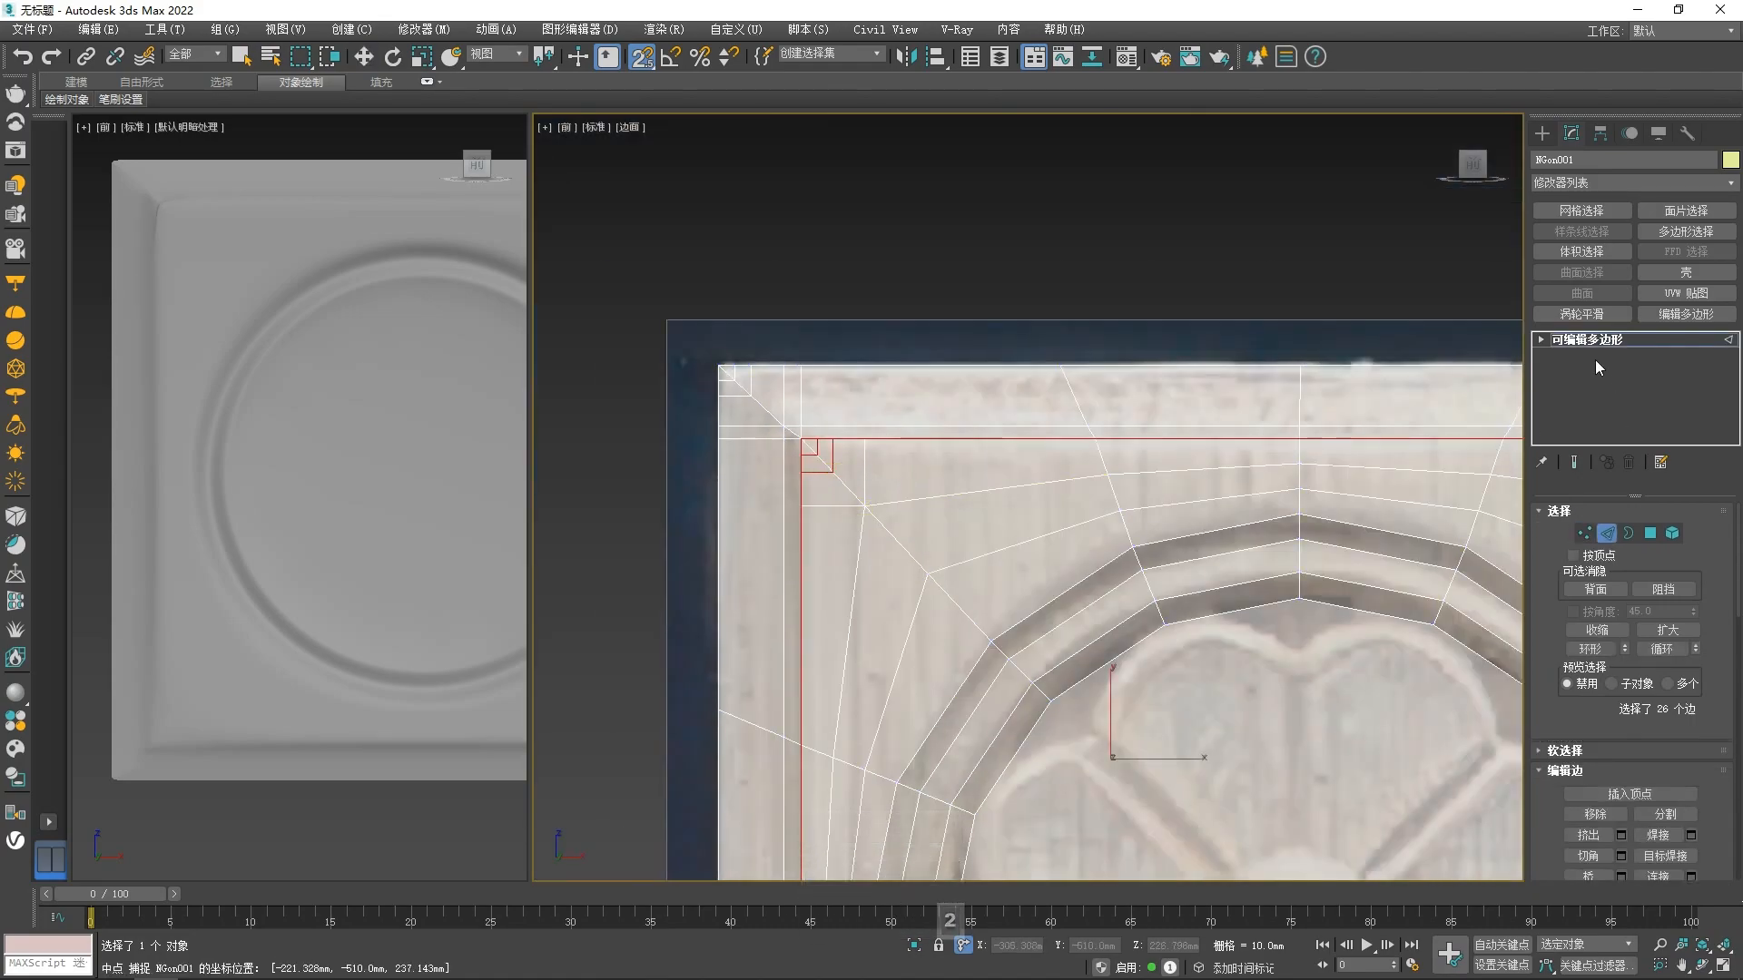
key(2)
scroll(831, 485, up, 3)
alt+click(806, 438)
alt+click(833, 396)
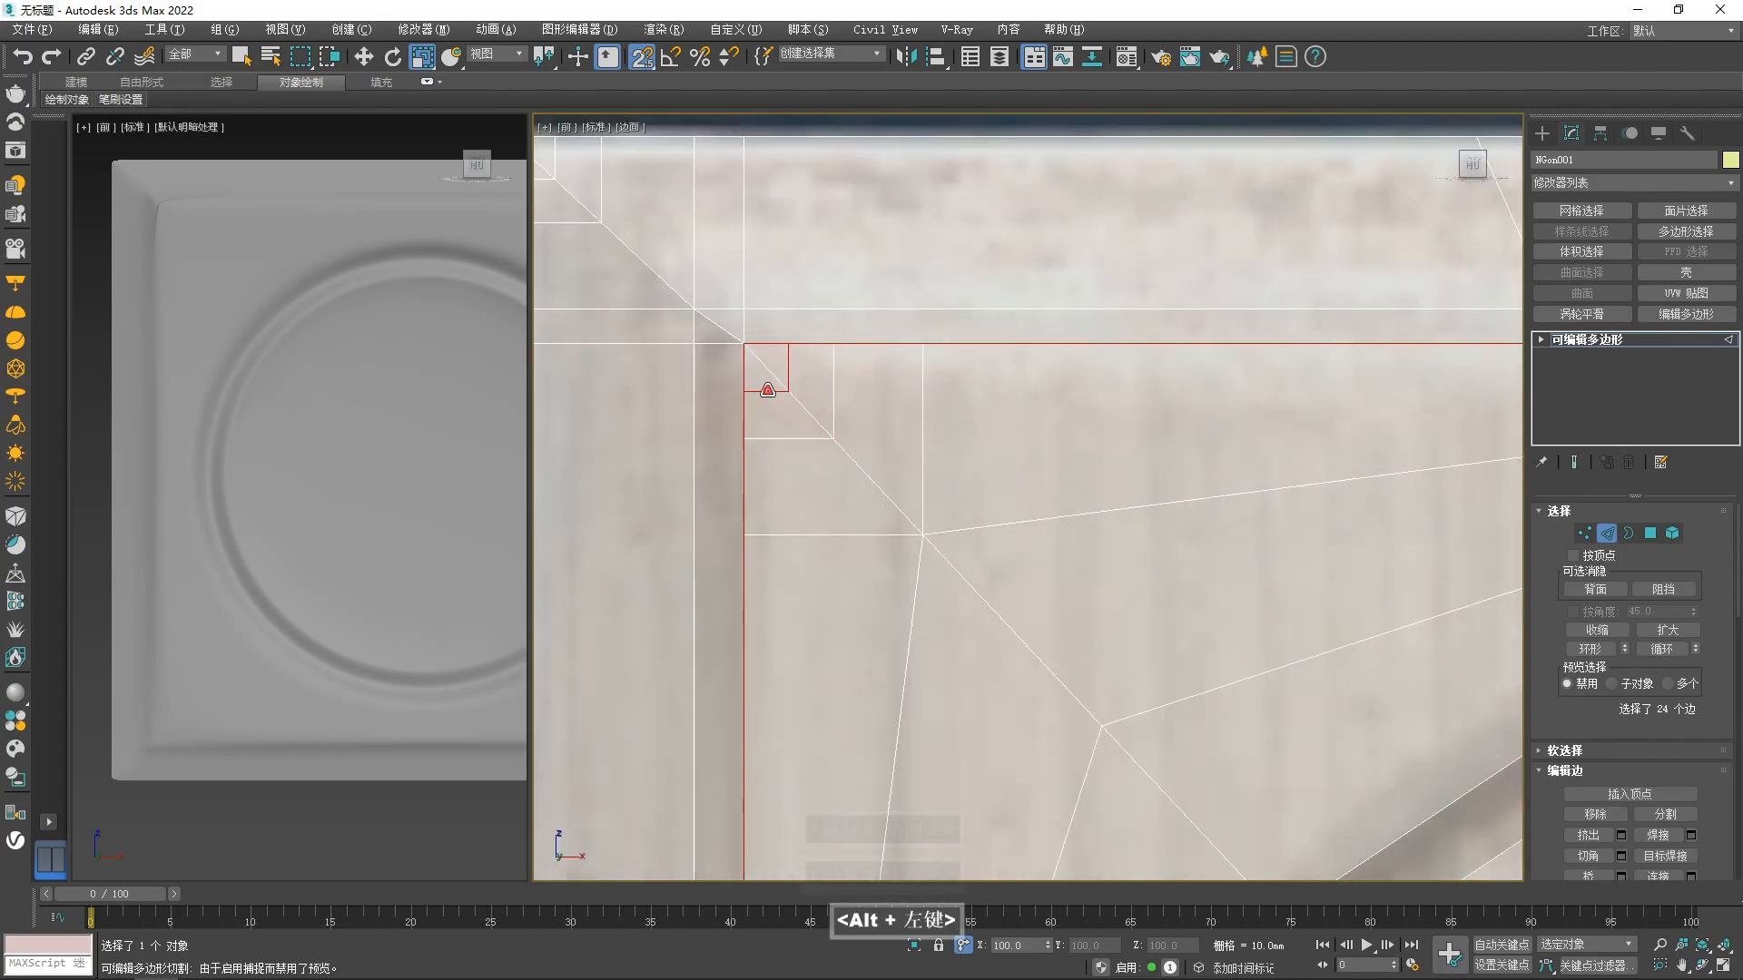
alt+click(767, 391)
alt+click(789, 371)
right_click(789, 371)
click(672, 475)
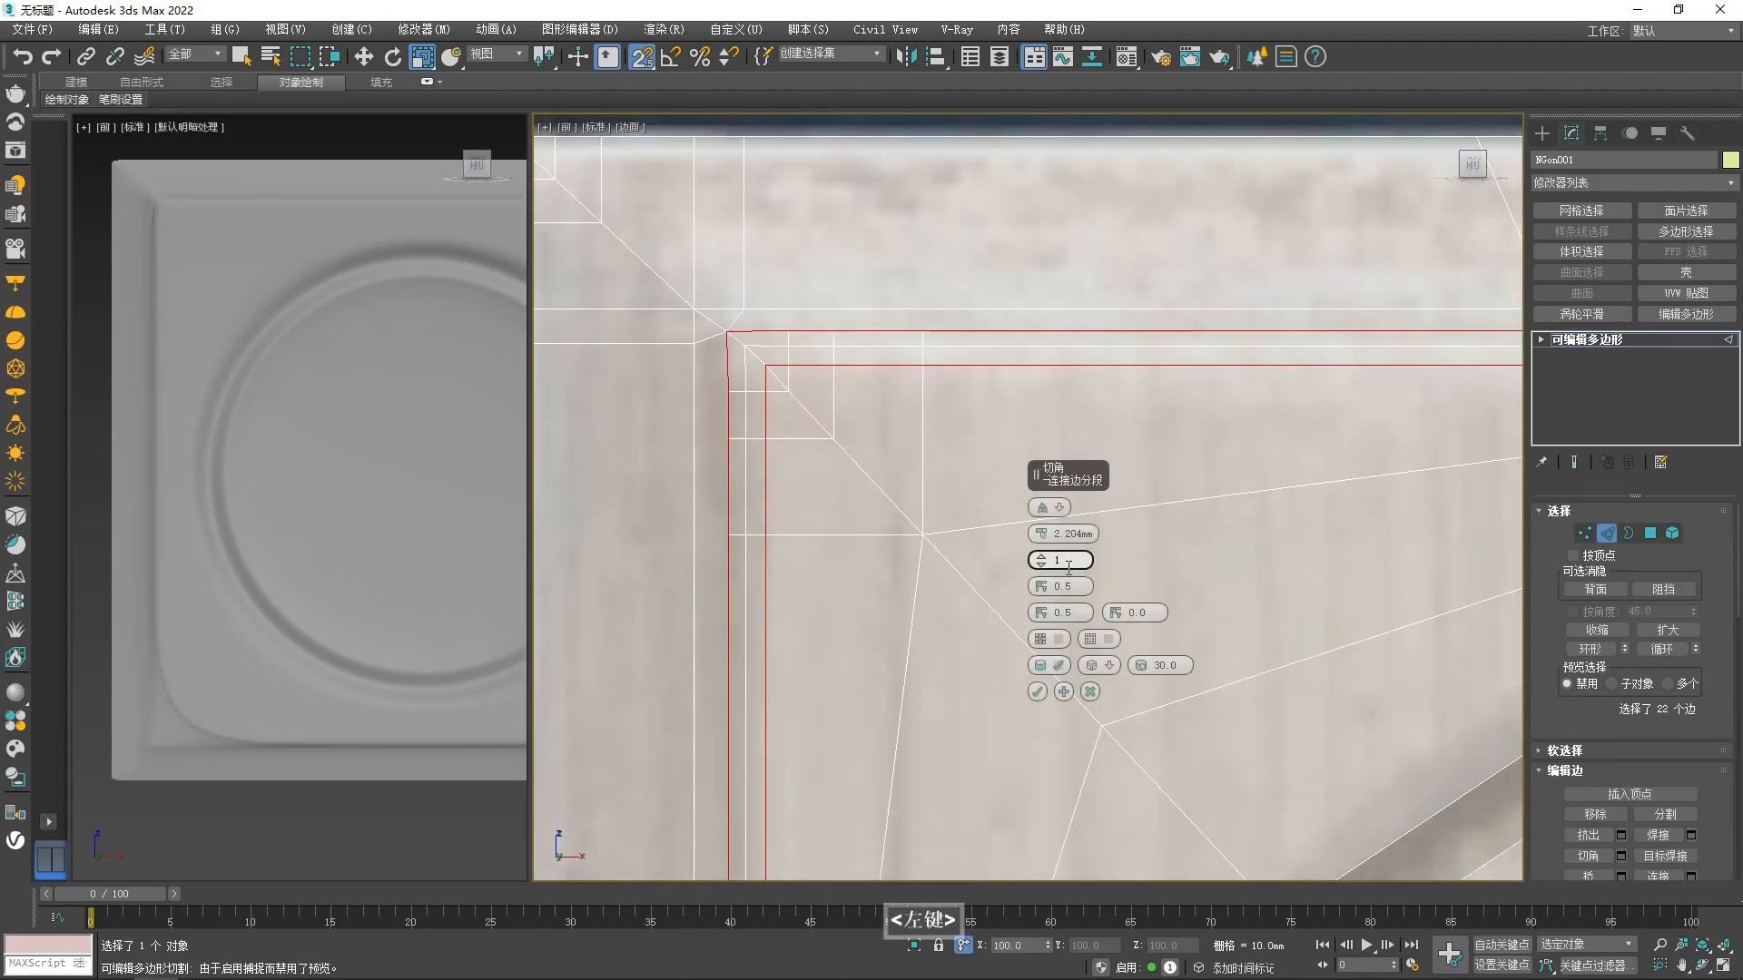
drag(1042, 543, 1034, 588)
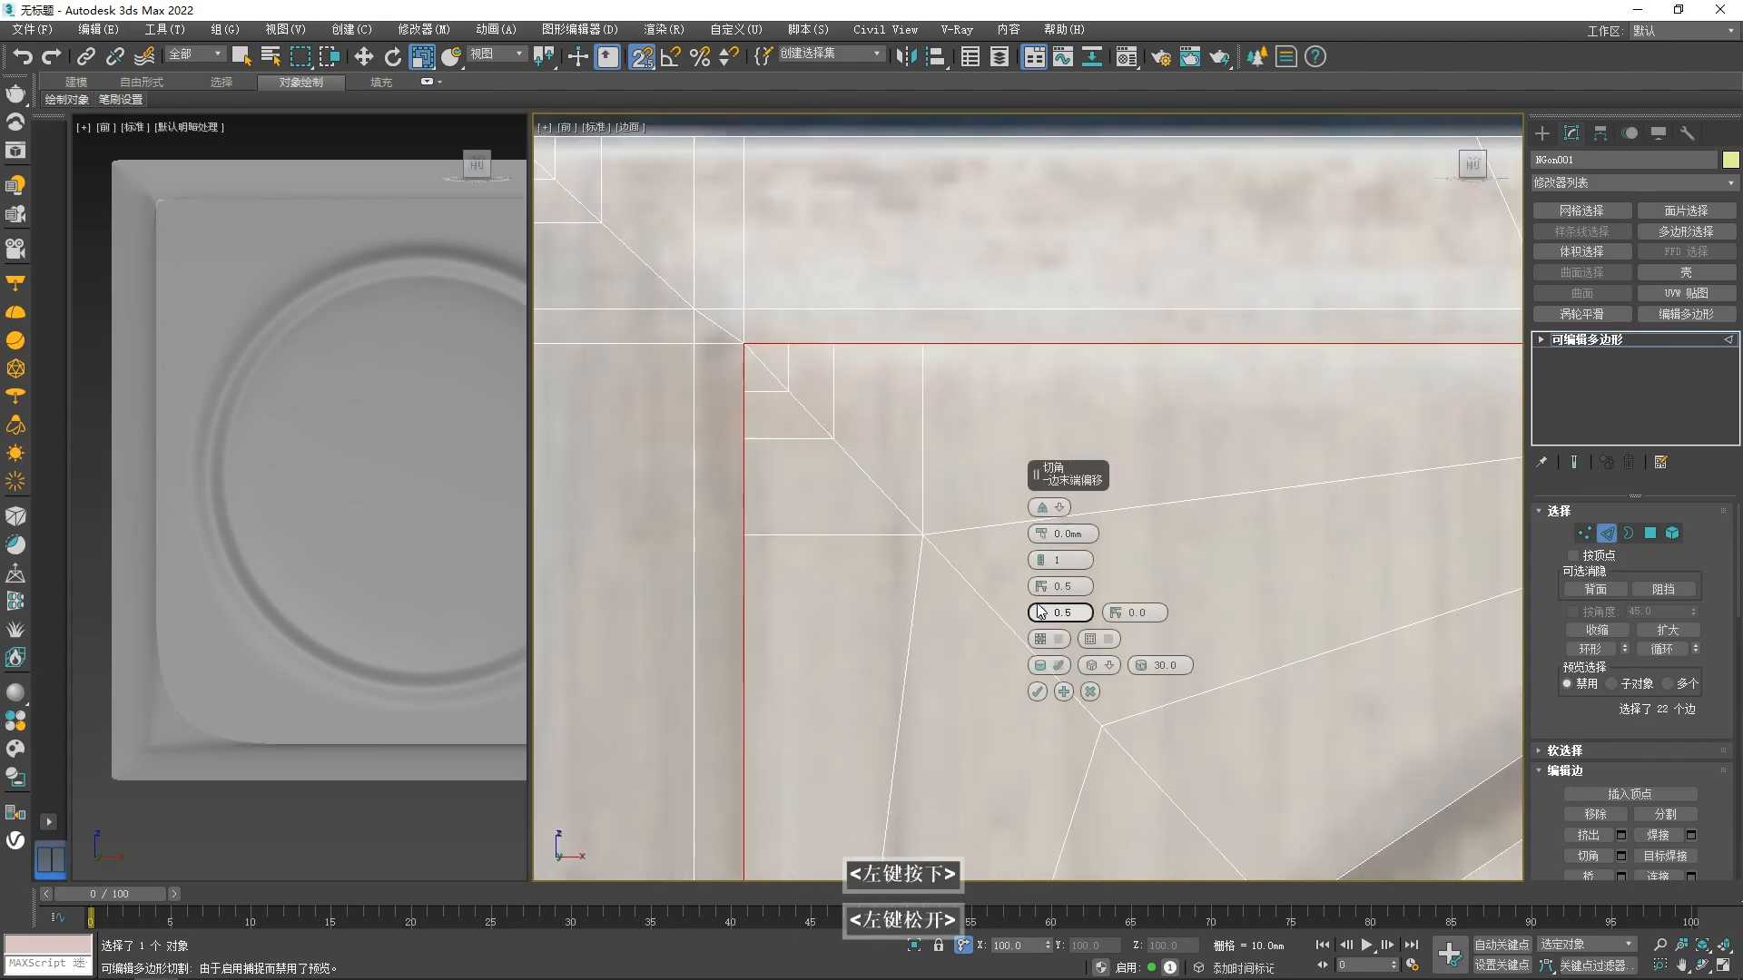
scroll(152, 200, up, 5)
scroll(278, 221, up, 2)
scroll(283, 228, down, 5)
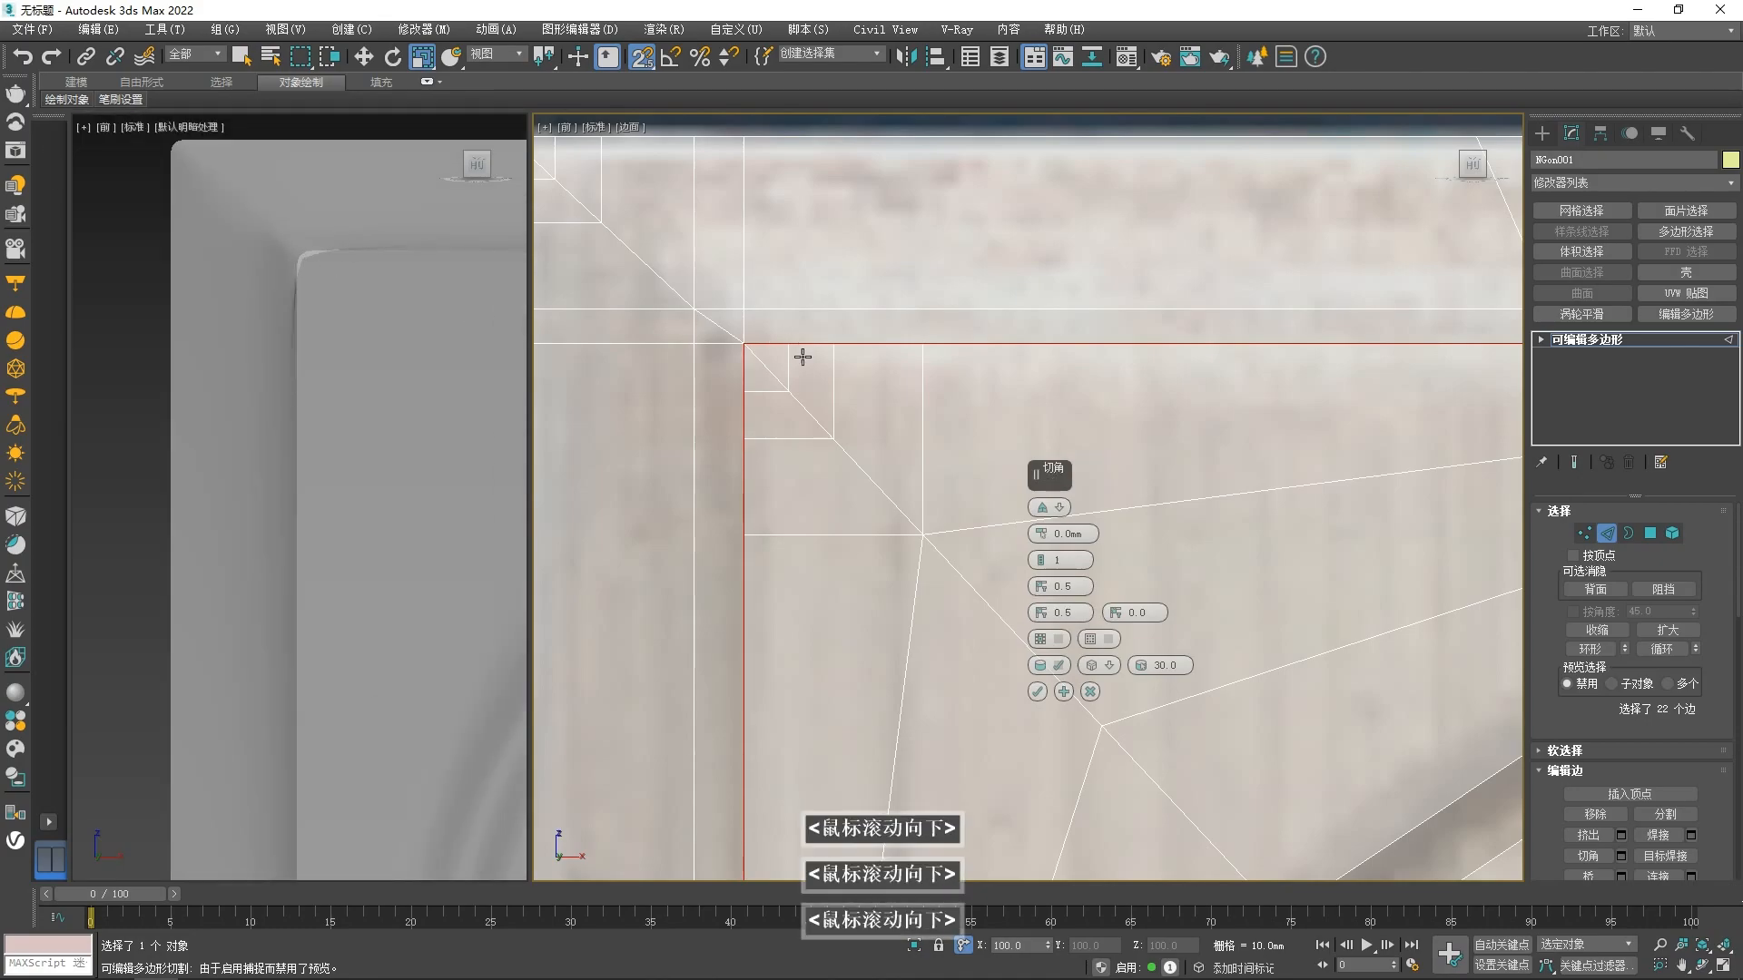
scroll(799, 353, down, 5)
click(1090, 692)
scroll(786, 356, up, 8)
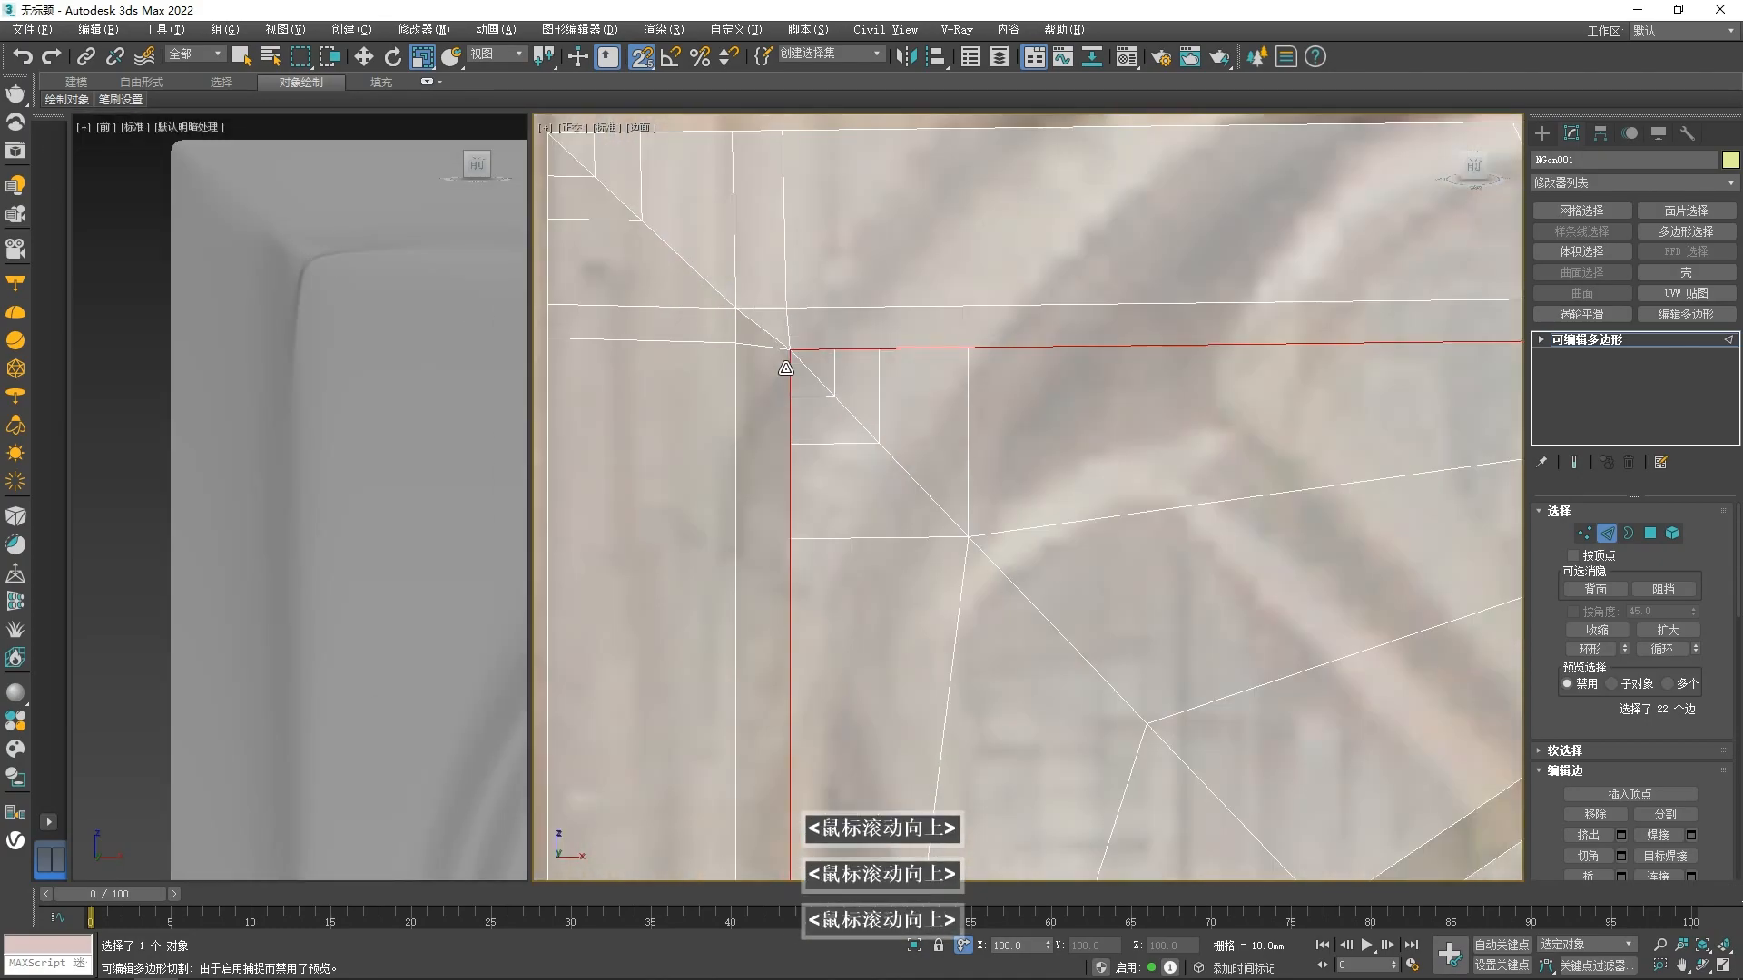
alt+click(829, 382)
right_click(829, 382)
click(726, 478)
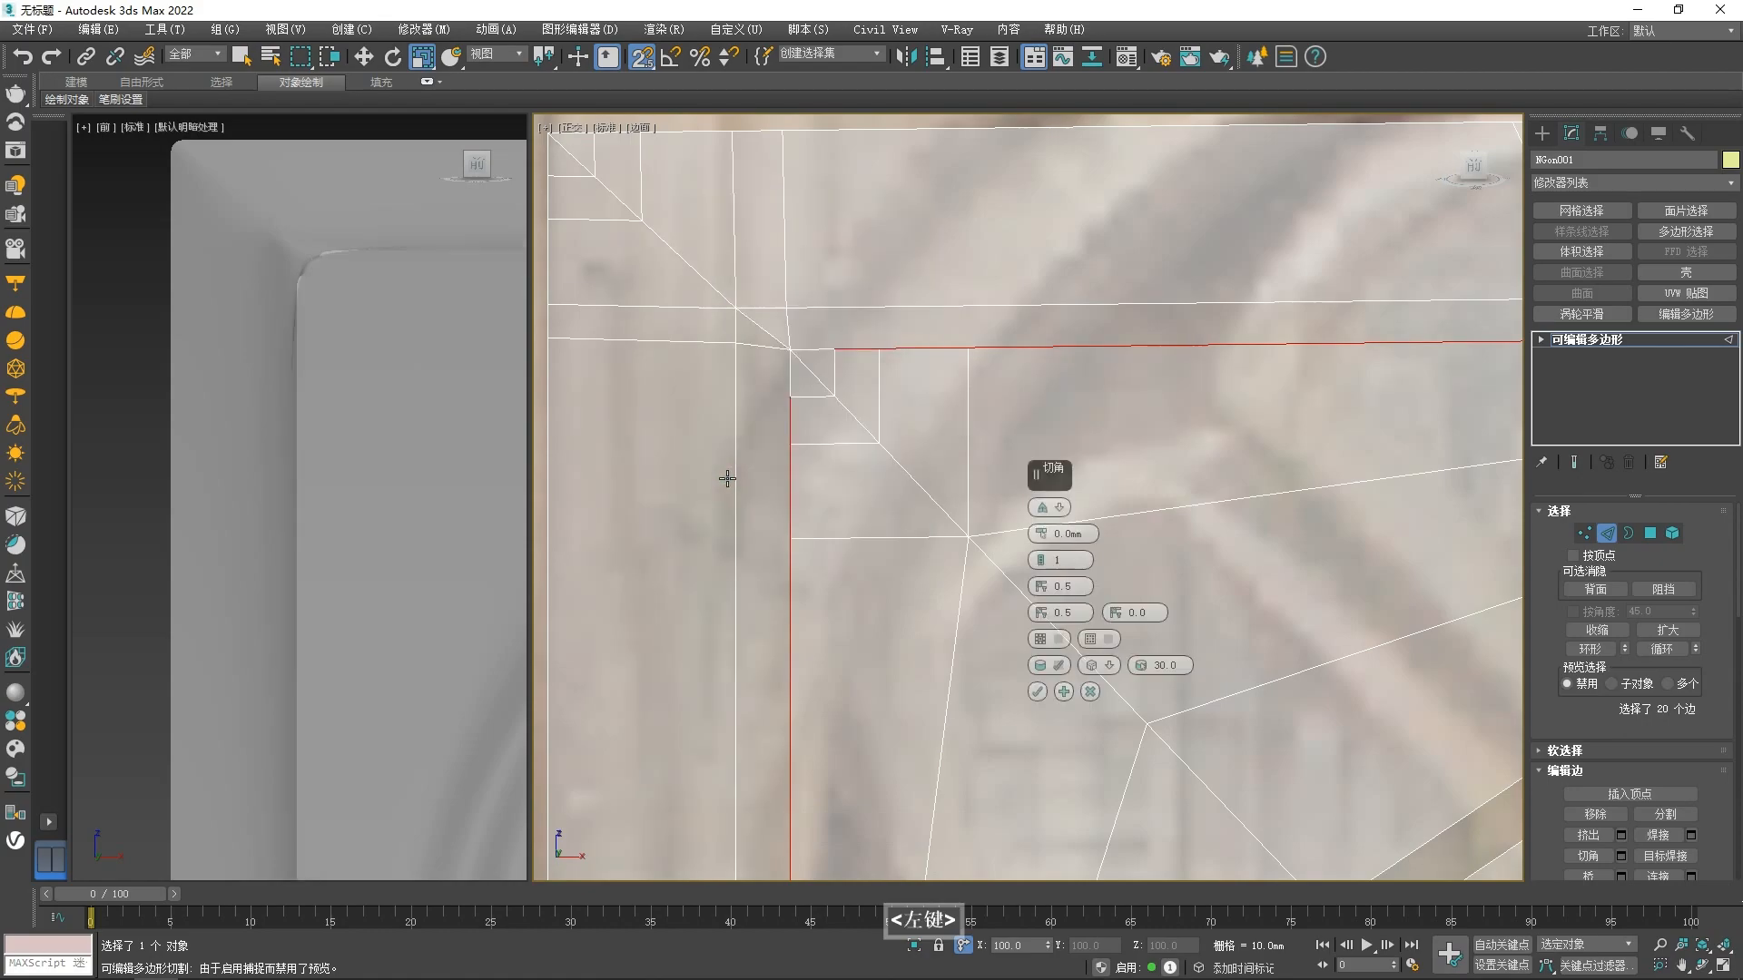
click(1041, 532)
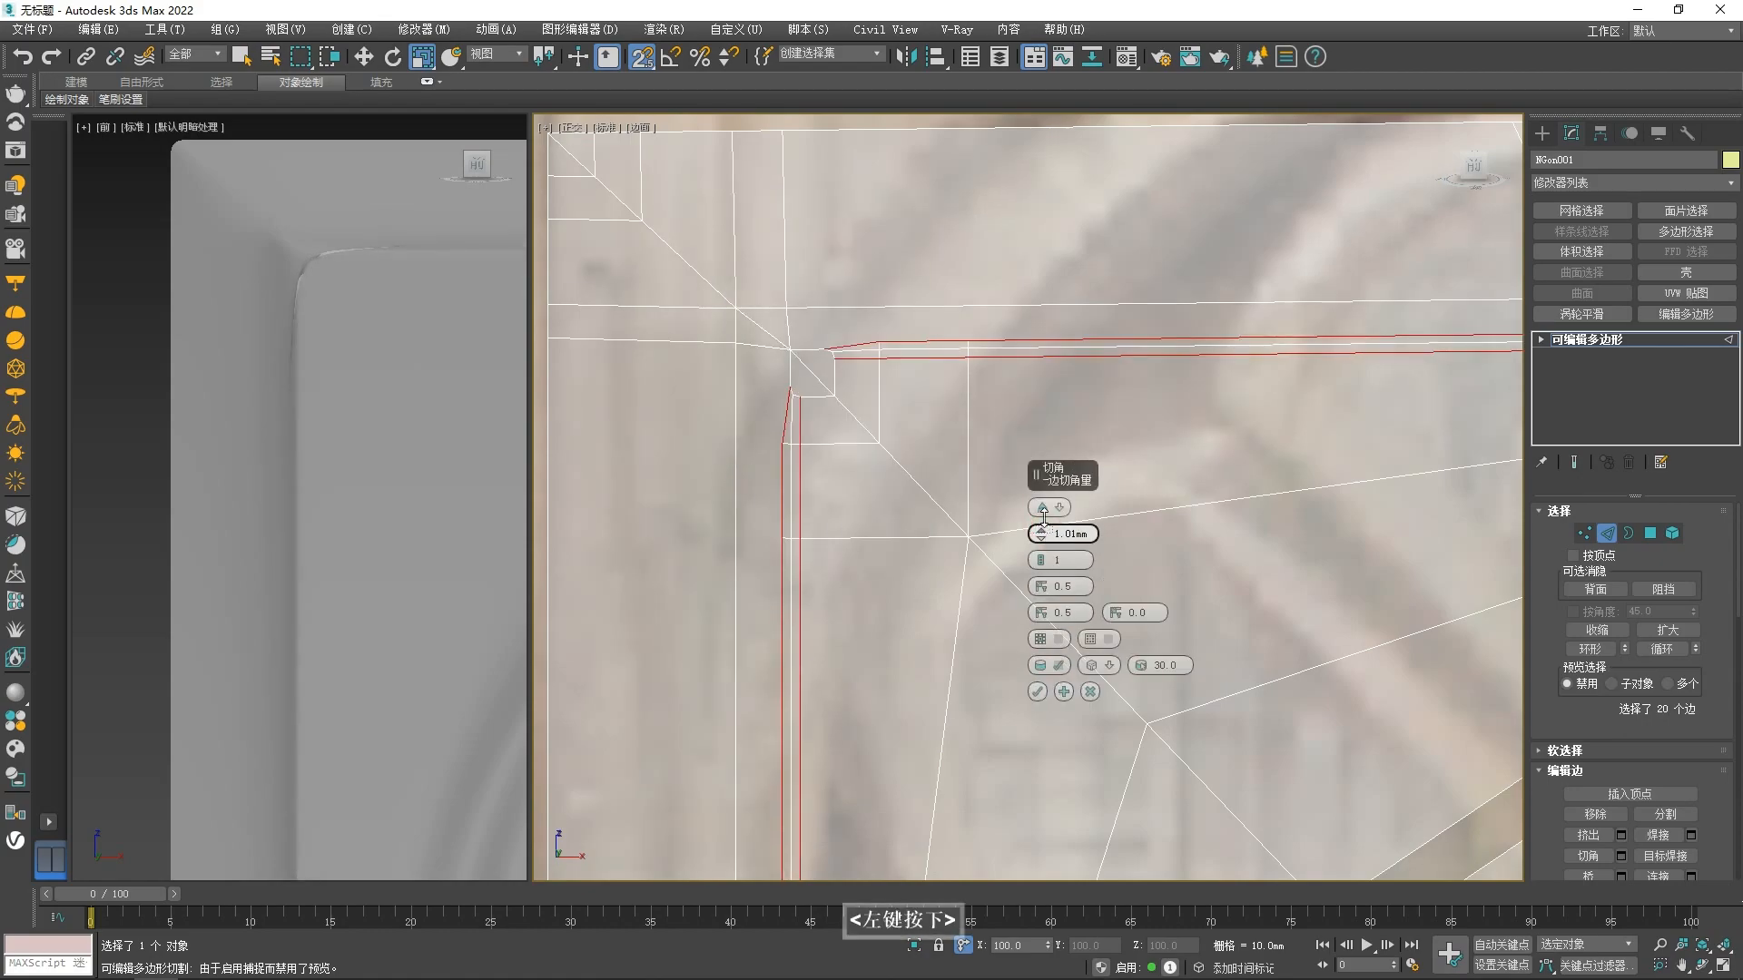
key(ctrl+z)
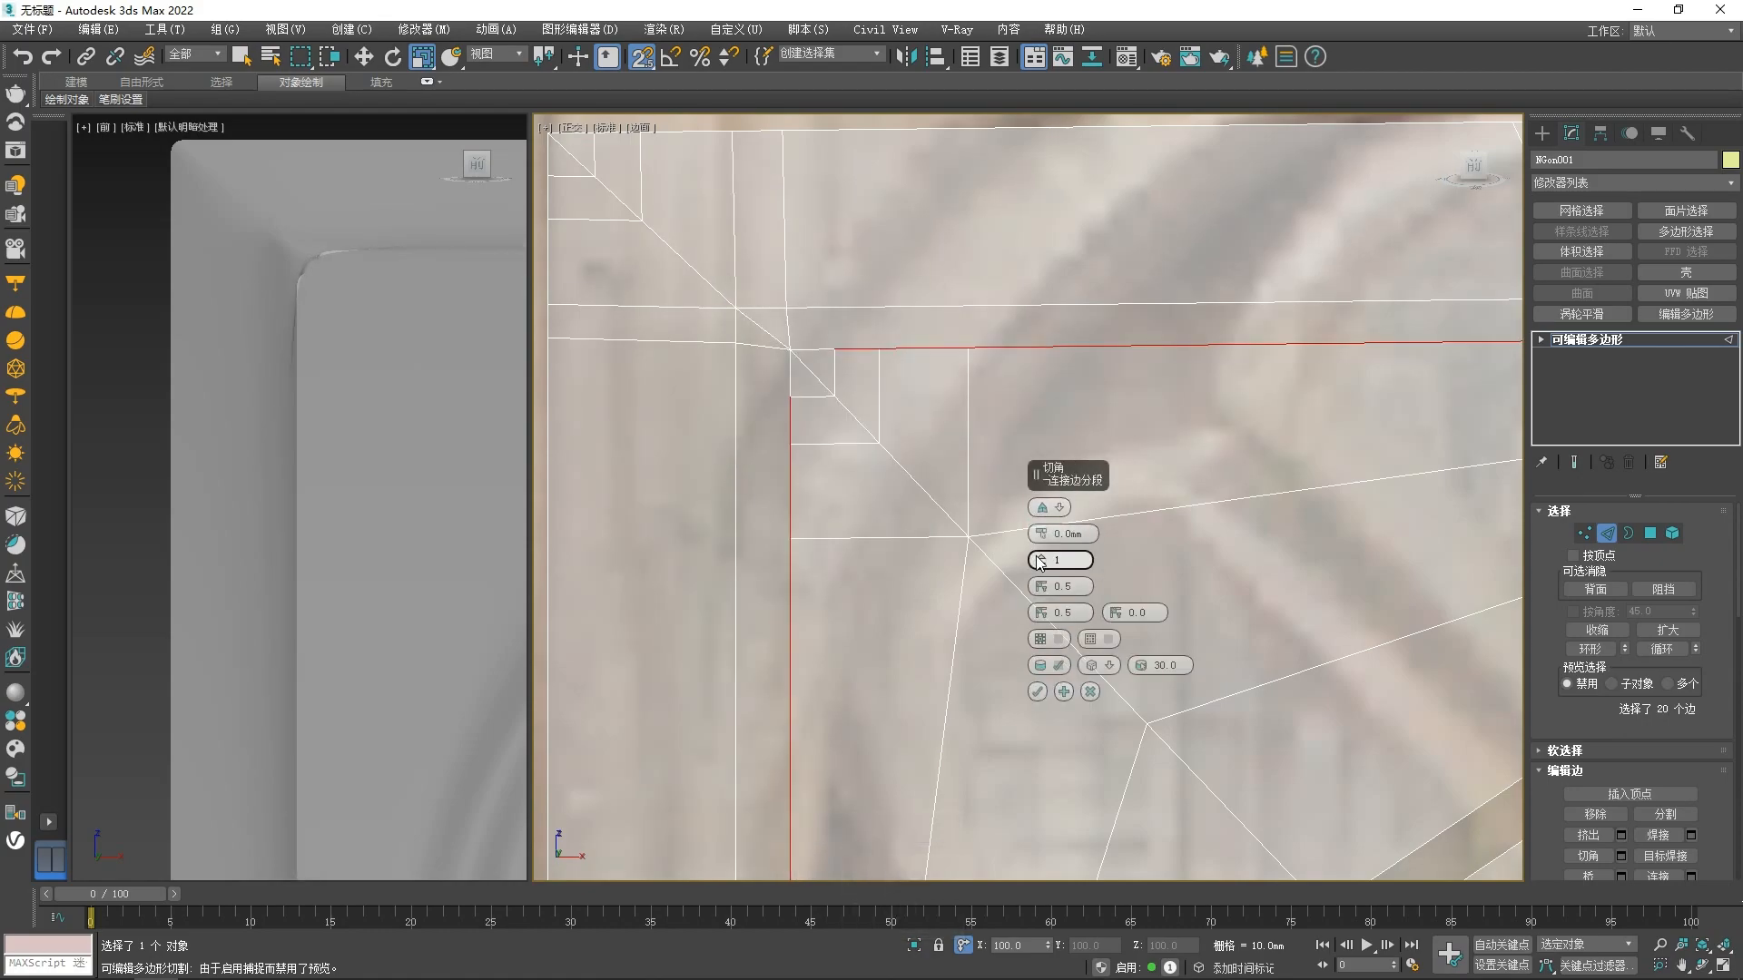
click(1090, 692)
- Try cutting edges at the upper-left inner corner squares across the bevel, and undo the cuts
alt+click(794, 376)
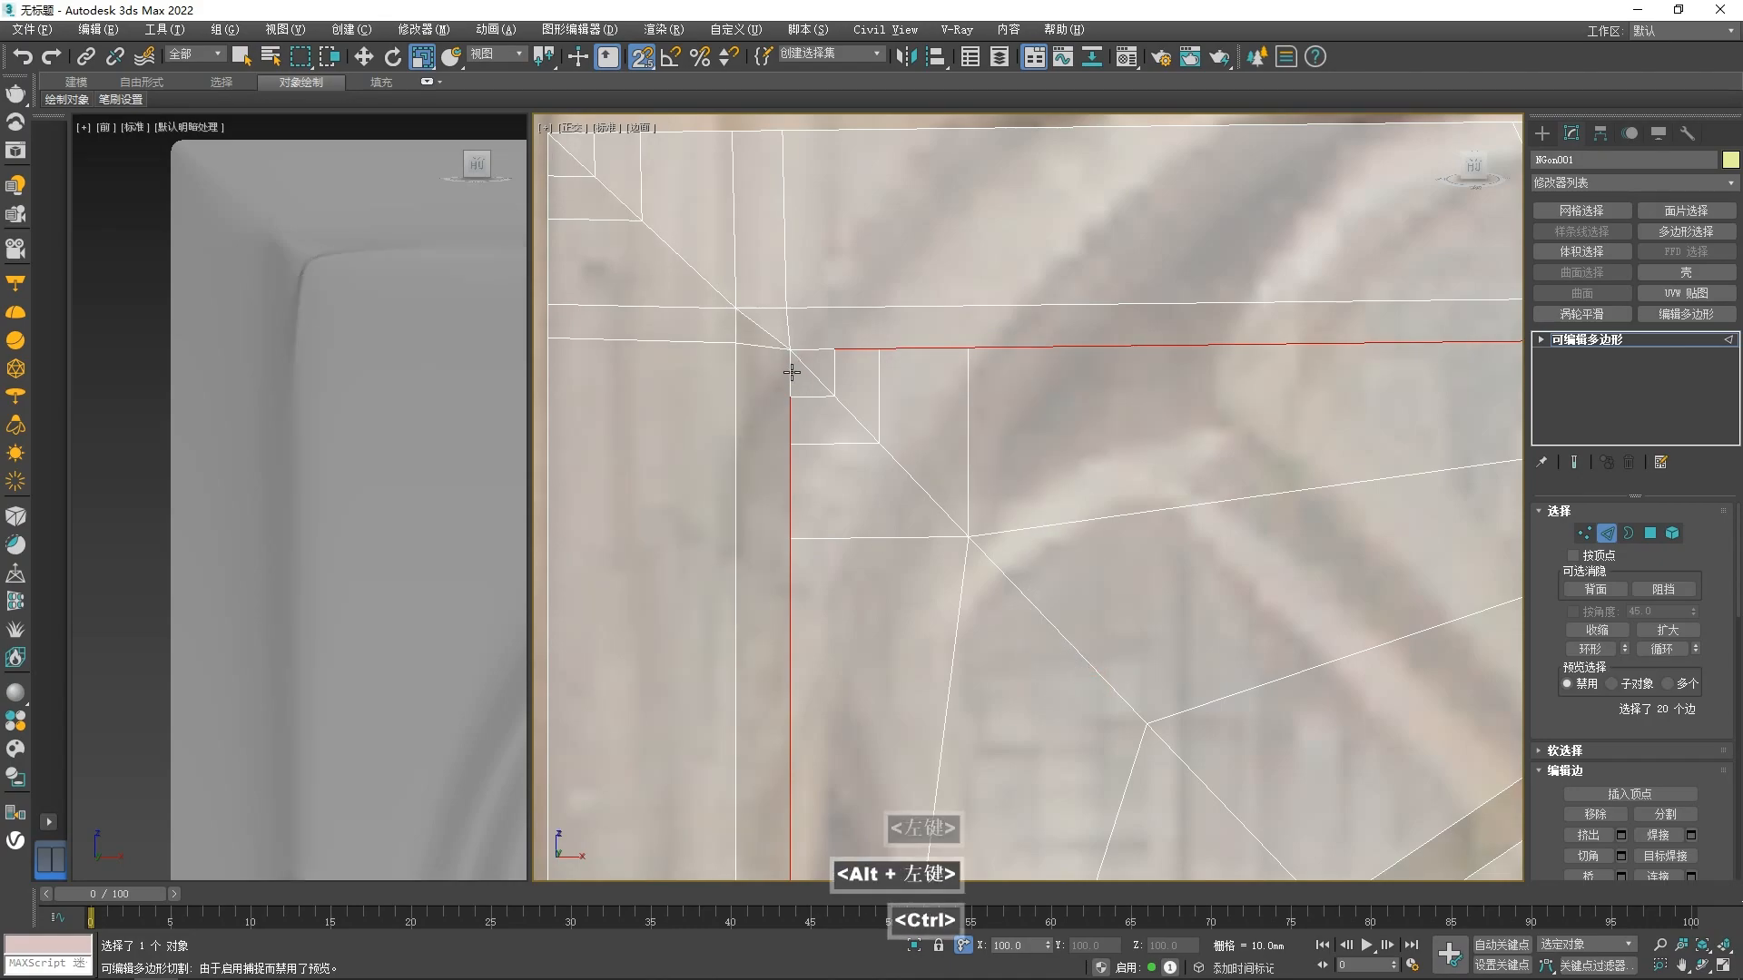
key(2)
right_click(851, 352)
click(778, 490)
key(shift+F8)
scroll(814, 383, up, 3)
key(1)
click(812, 361)
click(739, 446)
key(ctrl+z)
click(739, 381)
scroll(930, 542, down, 3)
key(ctrl+z)
key(ctrl+z)
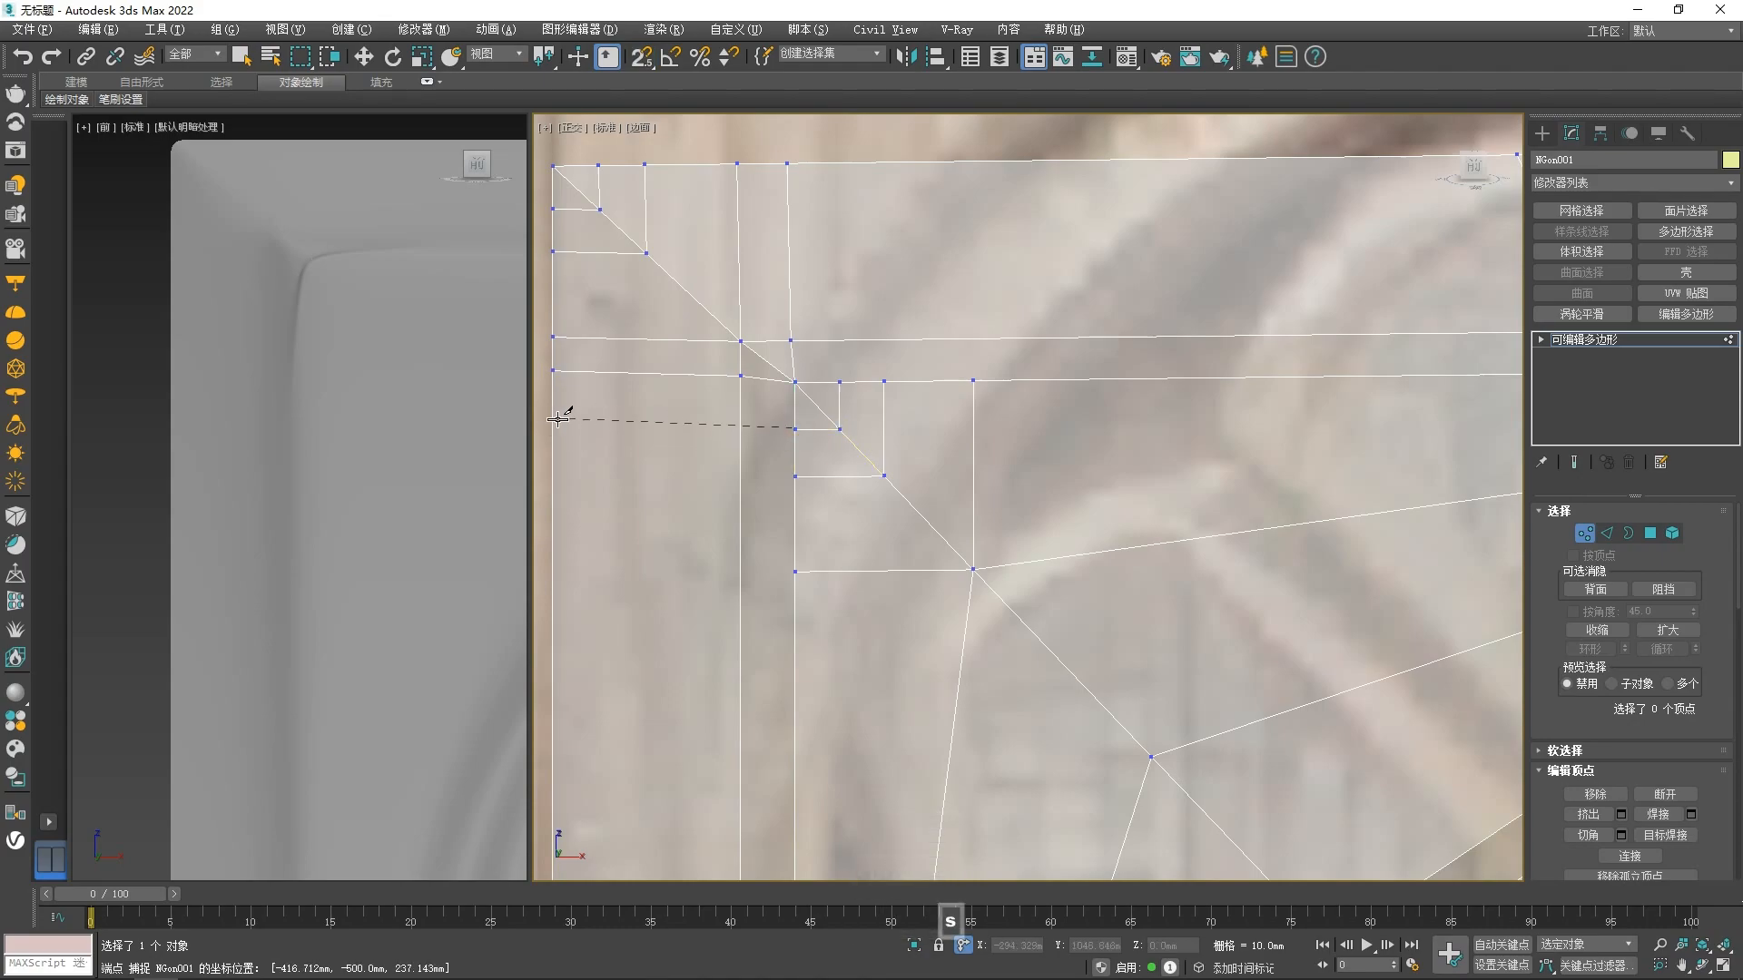
- Extend the upper-left inner corner cuts straight across the bevel to the left and top borders of the panel
scroll(565, 473, down, 4)
scroll(774, 358, up, 3)
scroll(762, 338, up, 2)
right_click(726, 205)
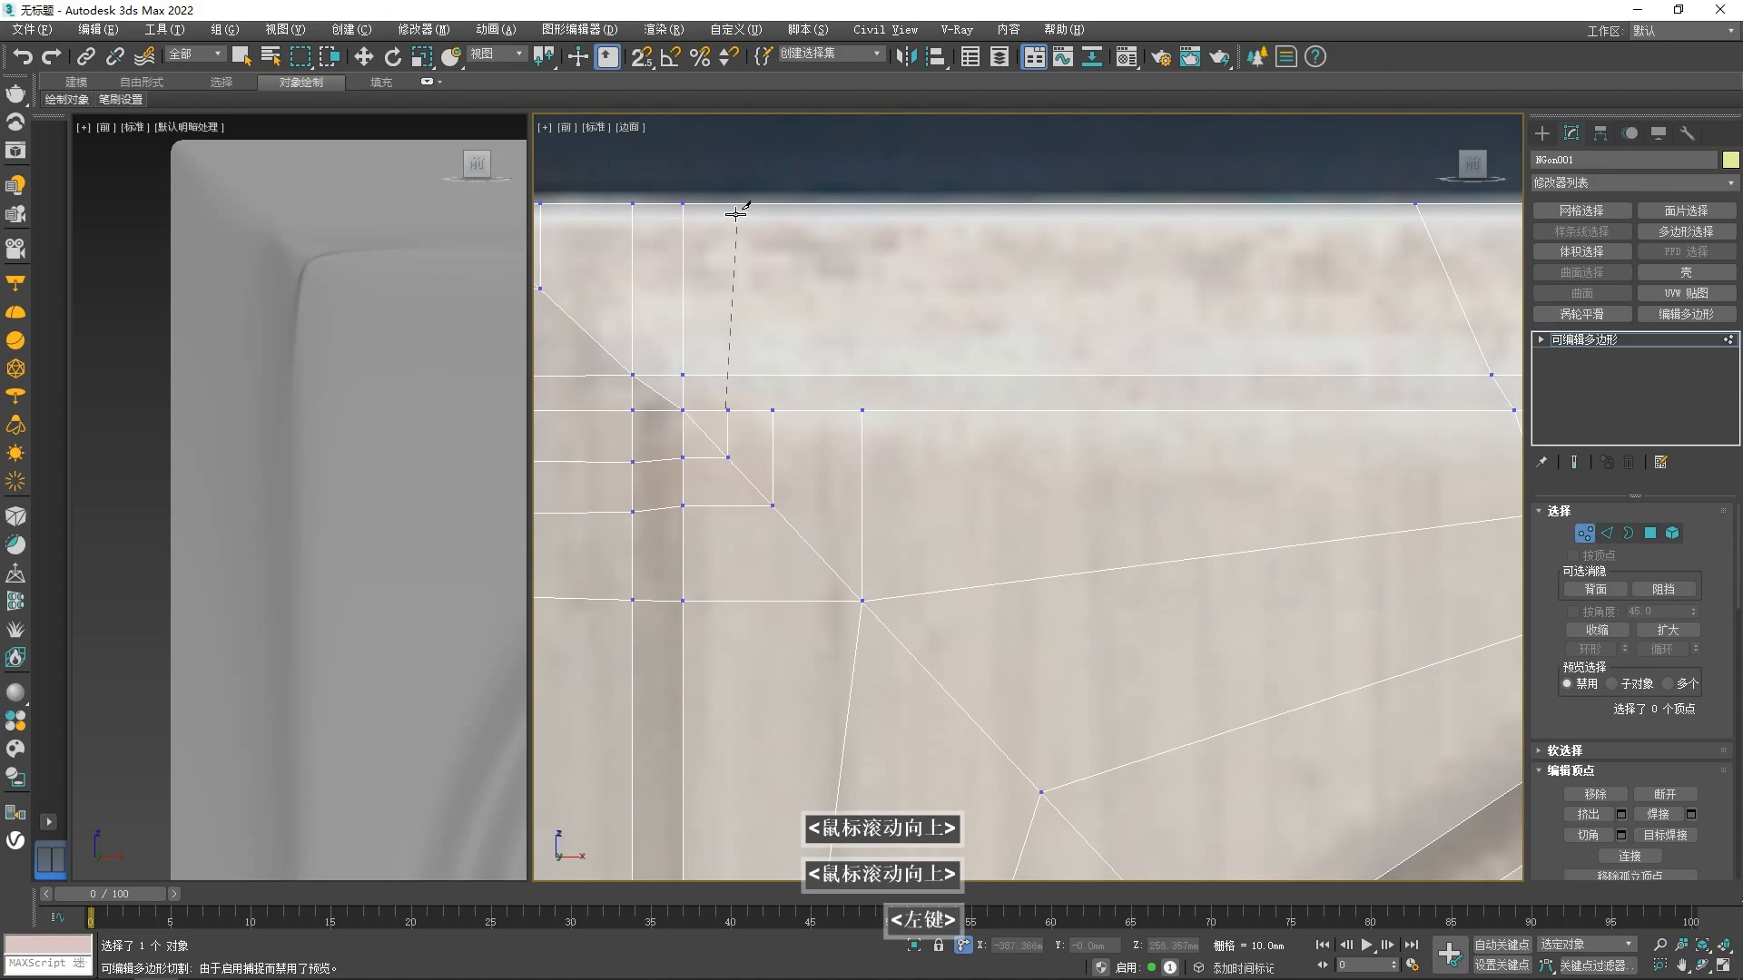
click(771, 205)
click(773, 410)
click(865, 409)
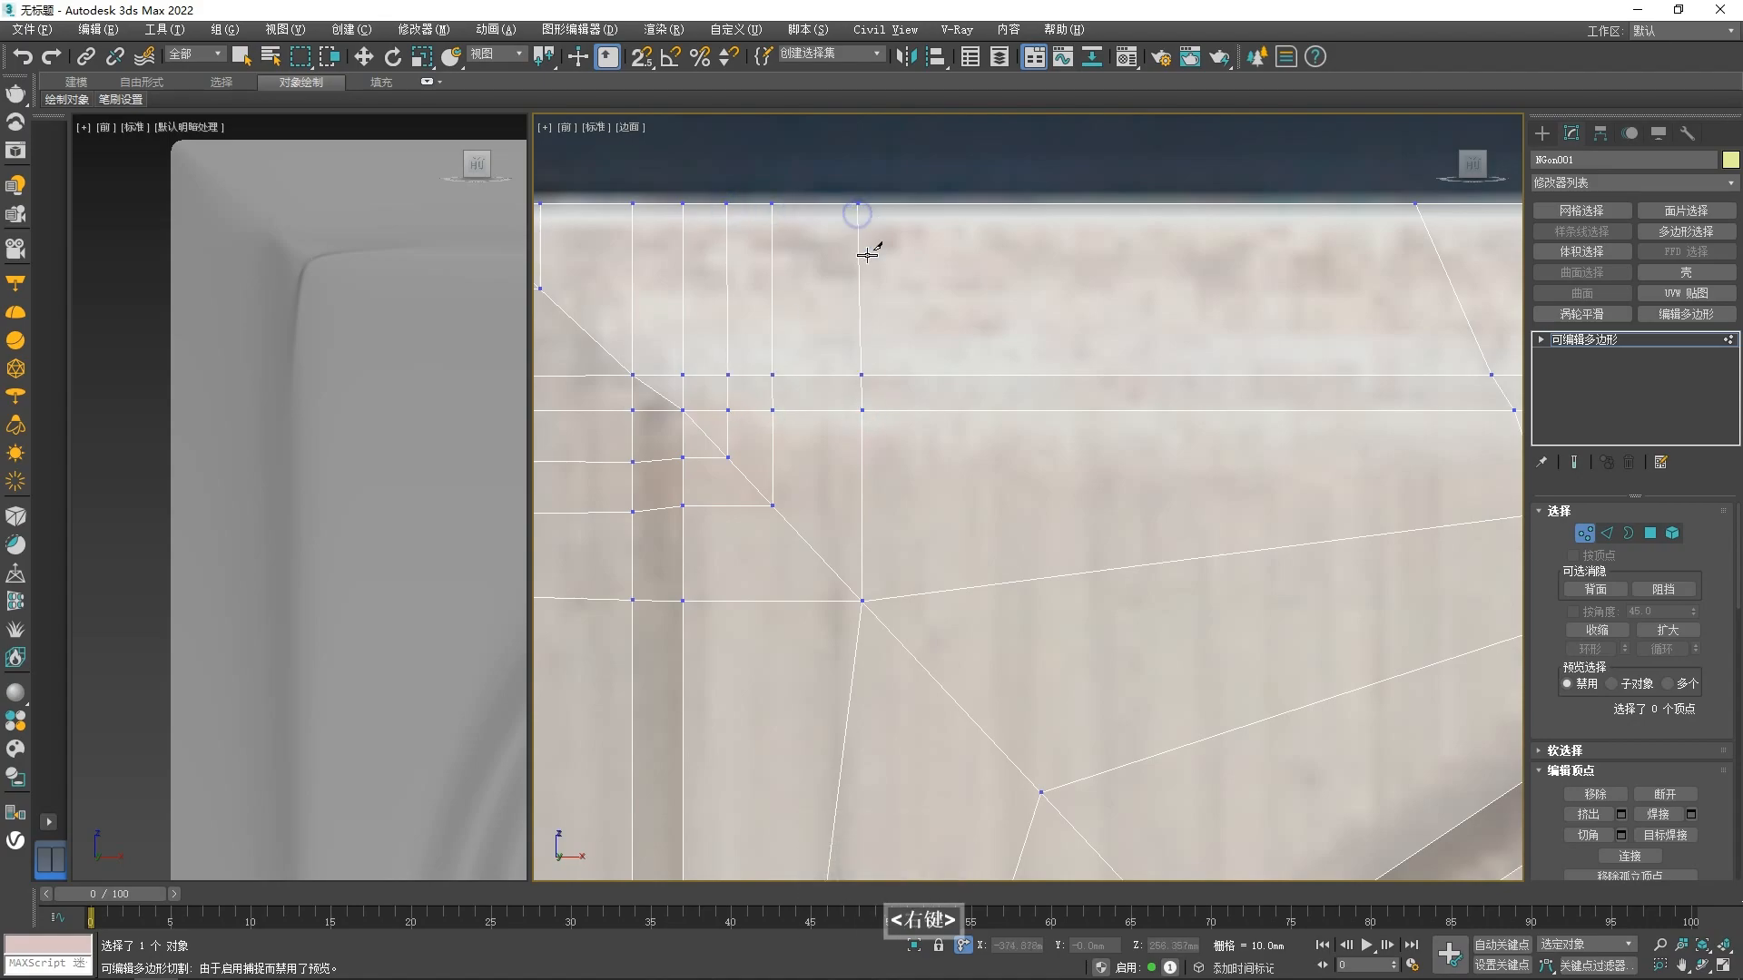
scroll(871, 363, down, 4)
scroll(758, 396, up, 4)
key(1)
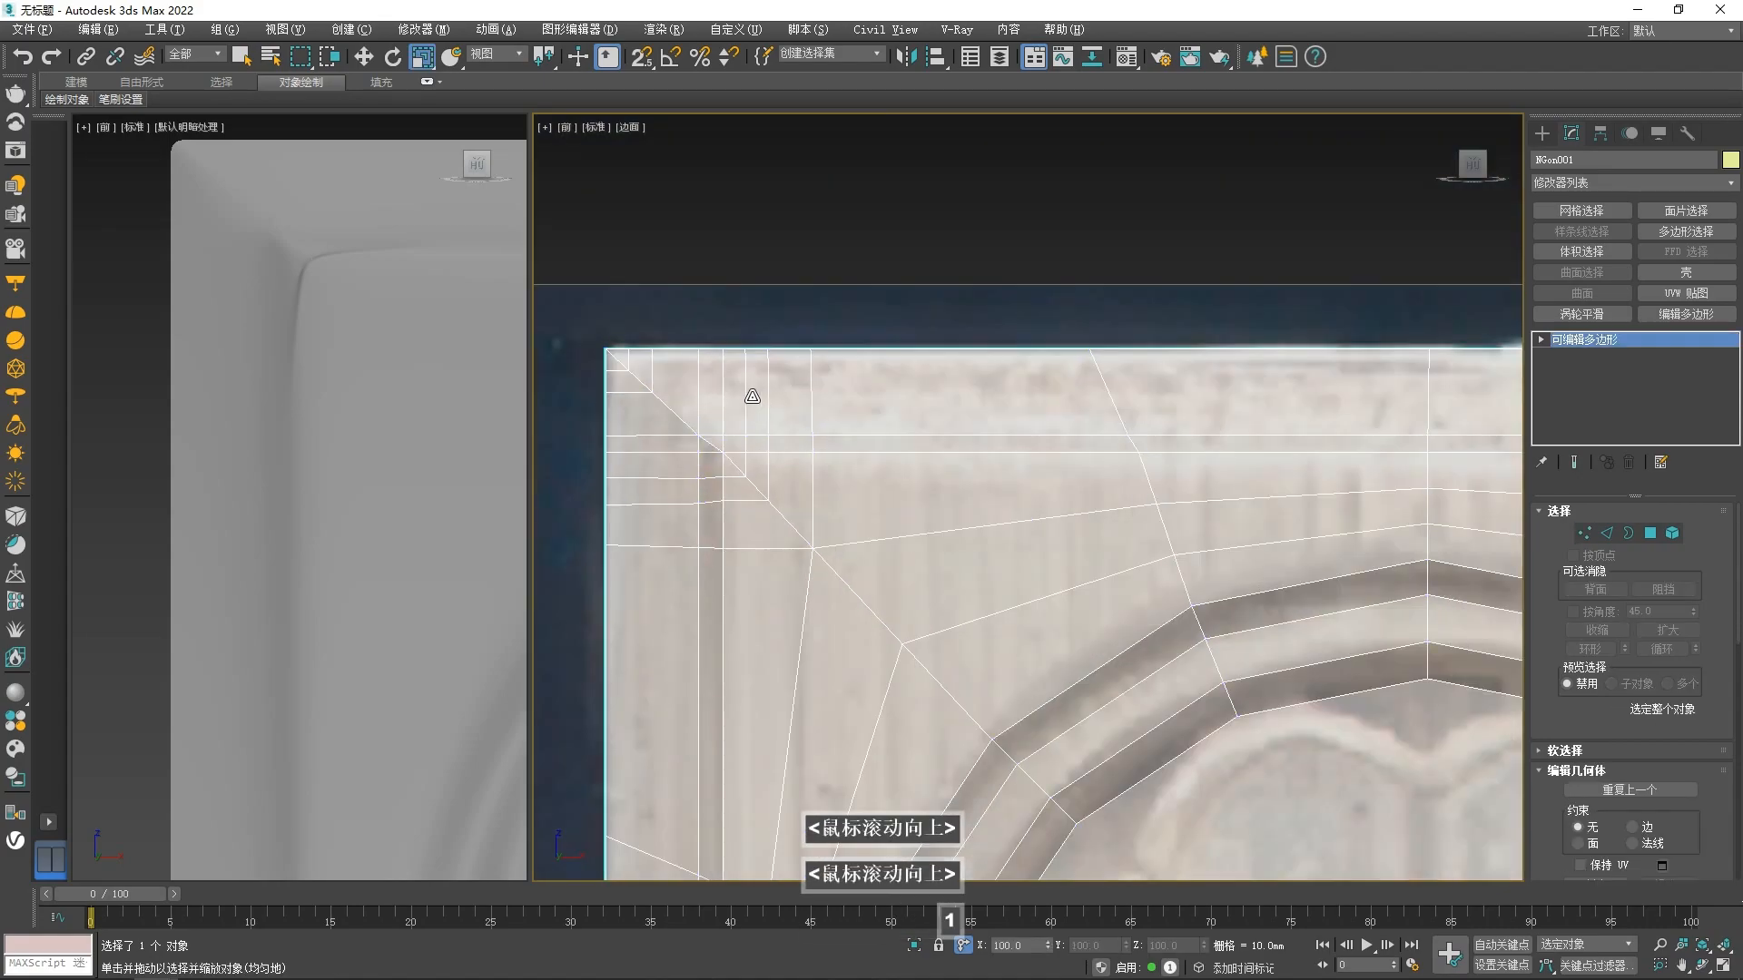
- Examine the smoothed panel and its copy, checking the mesh density around the upper-left corner
scroll(941, 591, down, 5)
scroll(942, 591, up, 4)
scroll(460, 487, down, 3)
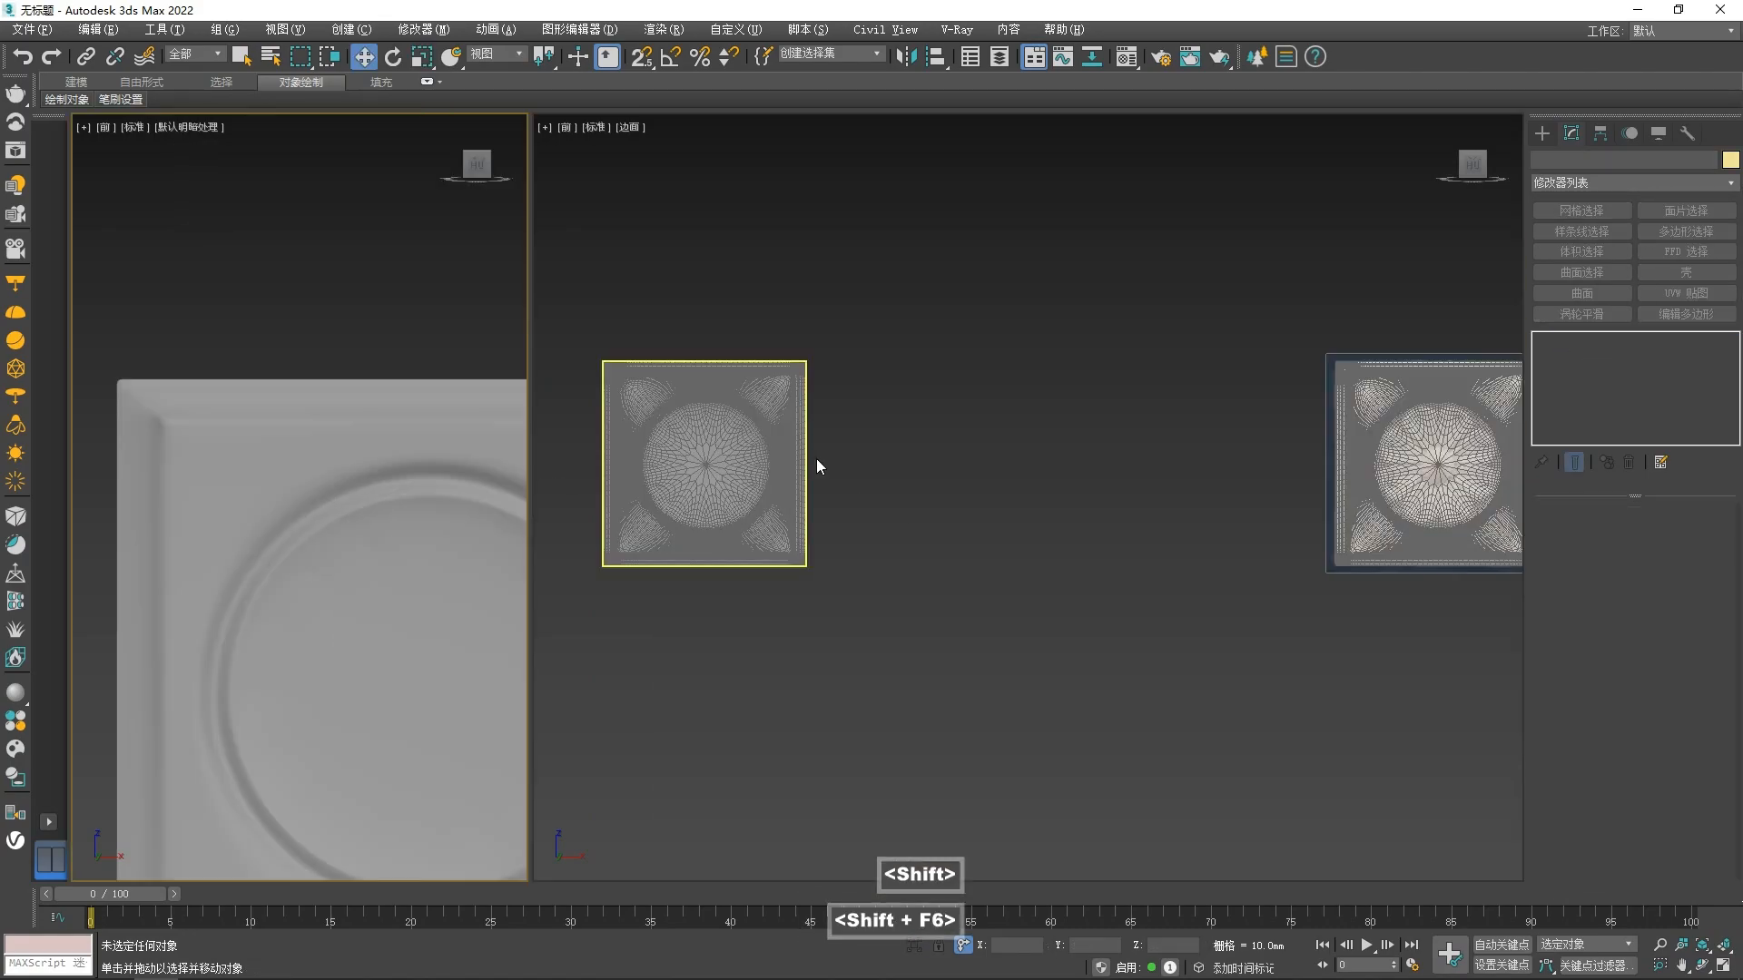
middle_drag(815, 460, 971, 541)
scroll(362, 533, down, 4)
middle_drag(361, 533, 288, 533)
middle_drag(1108, 536, 683, 543)
scroll(1064, 519, up, 6)
middle_drag(1064, 519, 583, 512)
scroll(582, 512, down, 1)
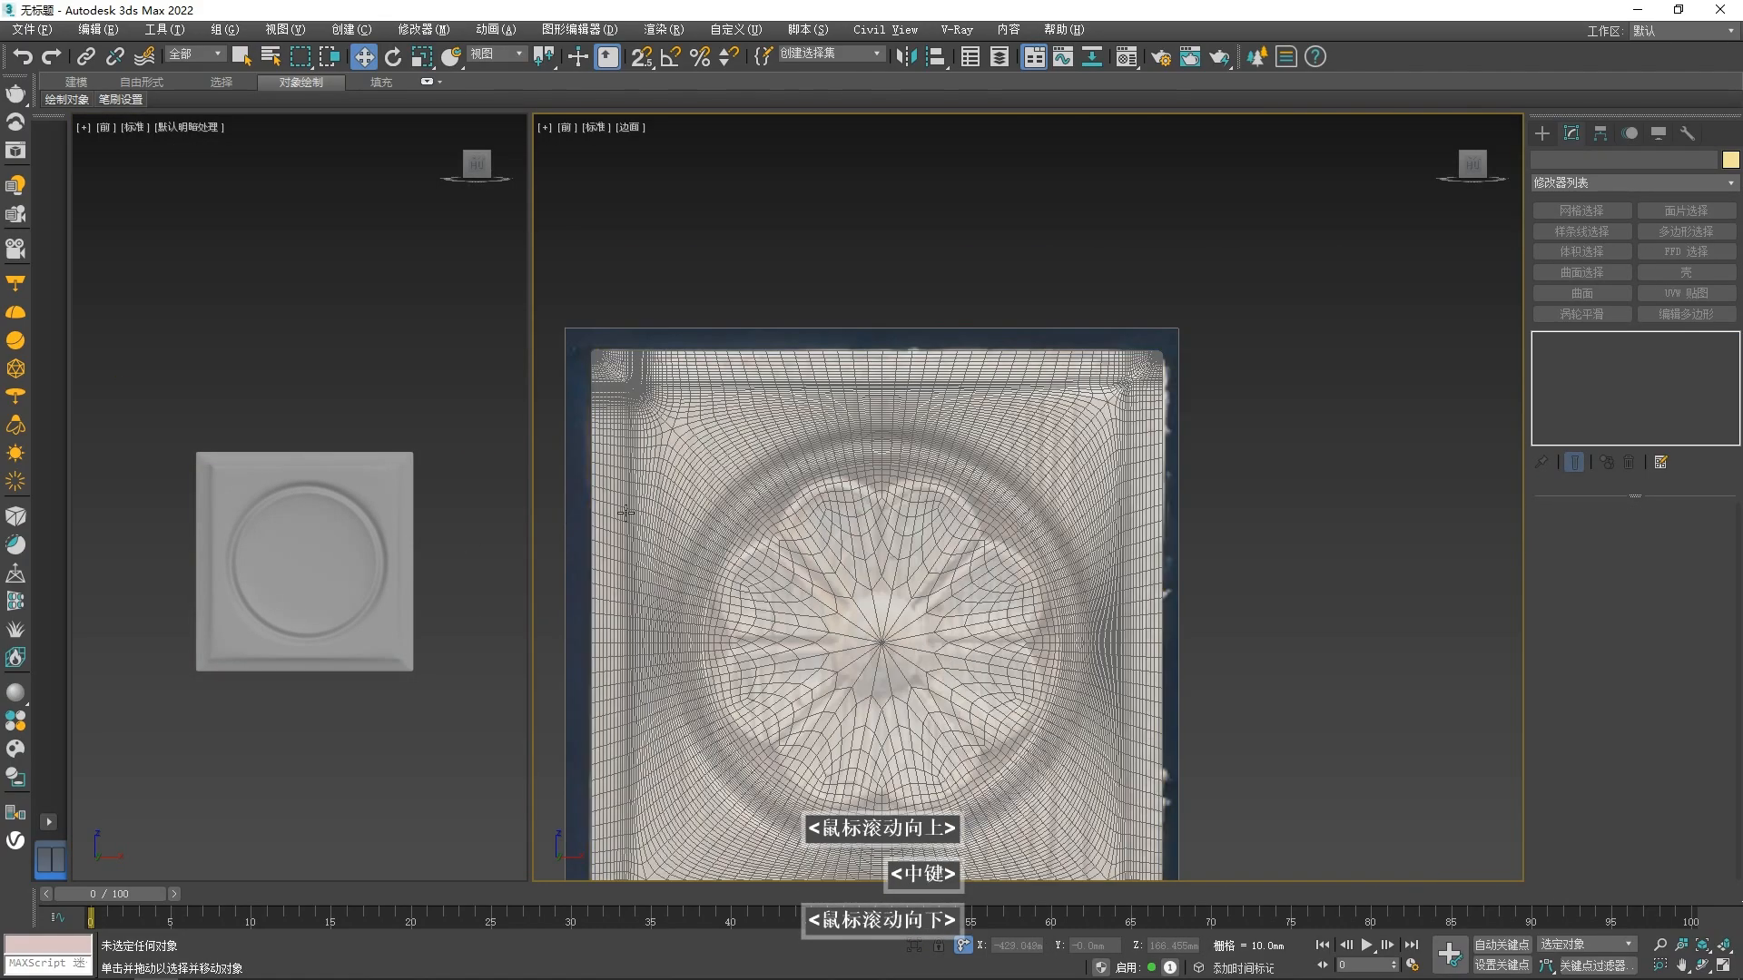
scroll(582, 510, down, 2)
- Delete the TurboSmooth modifier from the panel that lies over the reference image
click(792, 471)
scroll(808, 472, down, 10)
scroll(730, 499, up, 8)
right_click(1579, 340)
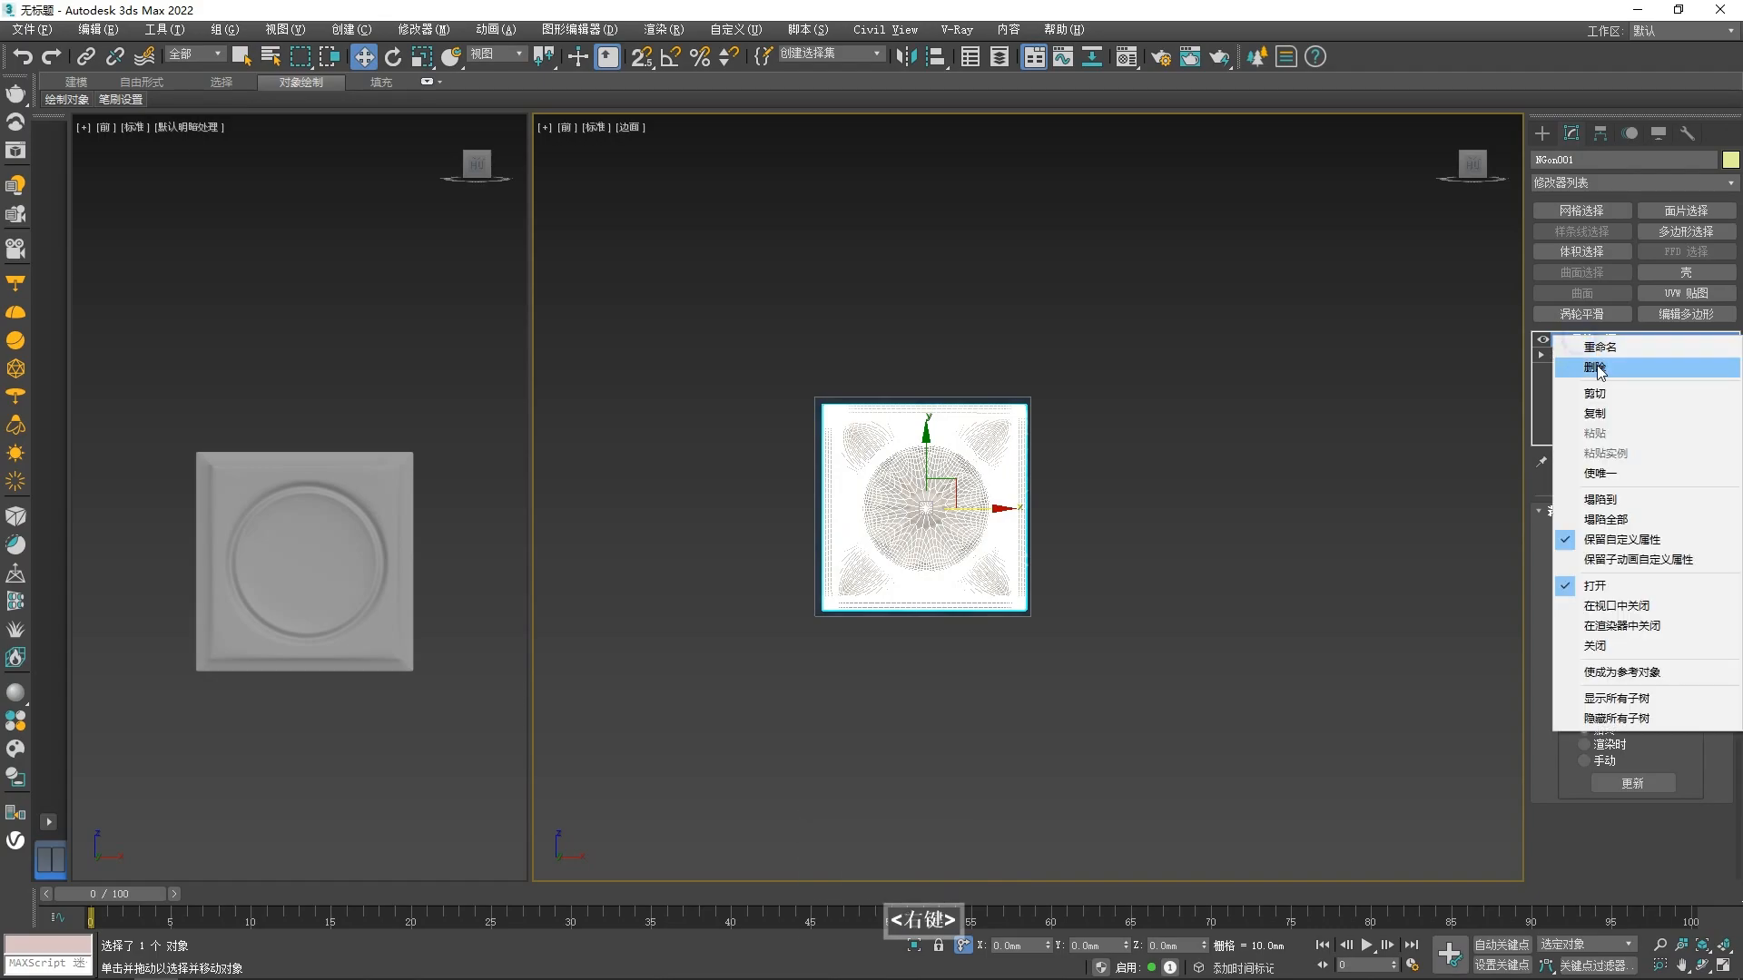
click(1595, 368)
- Apply TurboSmooth with 3 iterations to the panel's reference copy and check its upper-left corner
scroll(862, 431, up, 6)
scroll(202, 472, up, 2)
scroll(201, 473, down, 10)
scroll(272, 489, up, 7)
click(213, 520)
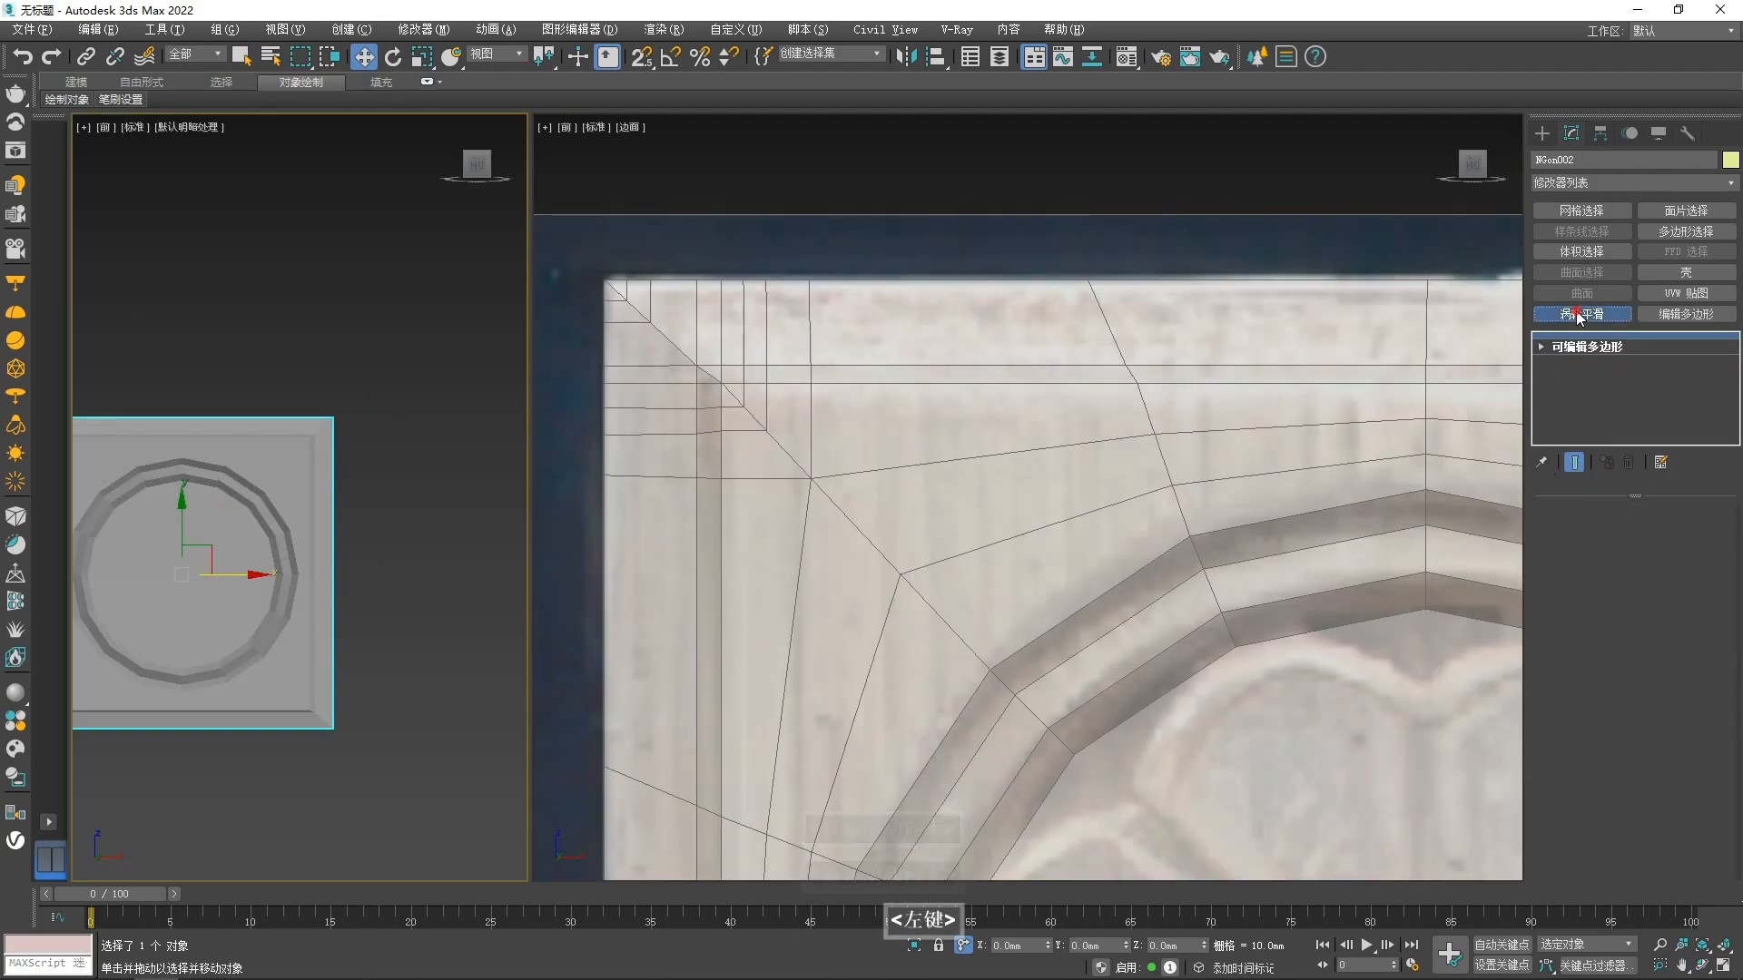
click(1579, 314)
scroll(243, 494, down, 2)
scroll(332, 504, up, 4)
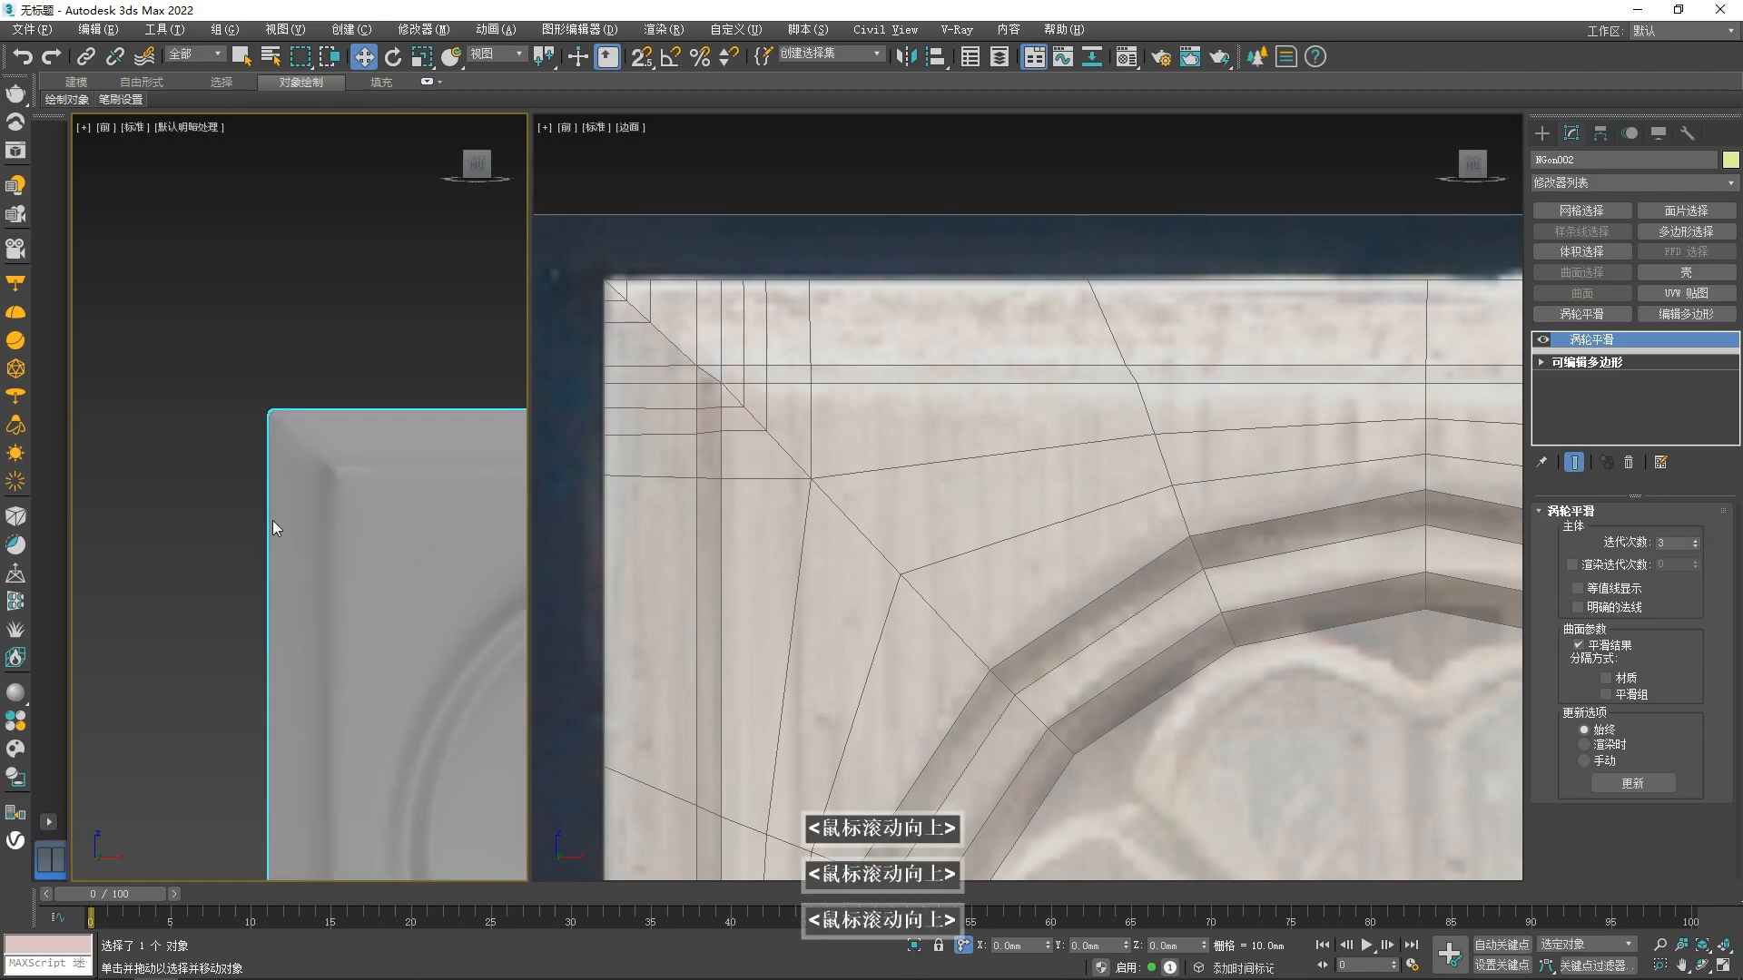
- Select the original panel again for editing at its upper-right corner
scroll(291, 509, down, 5)
scroll(276, 533, down, 2)
scroll(1243, 501, down, 4)
scroll(1130, 481, up, 5)
click(1124, 523)
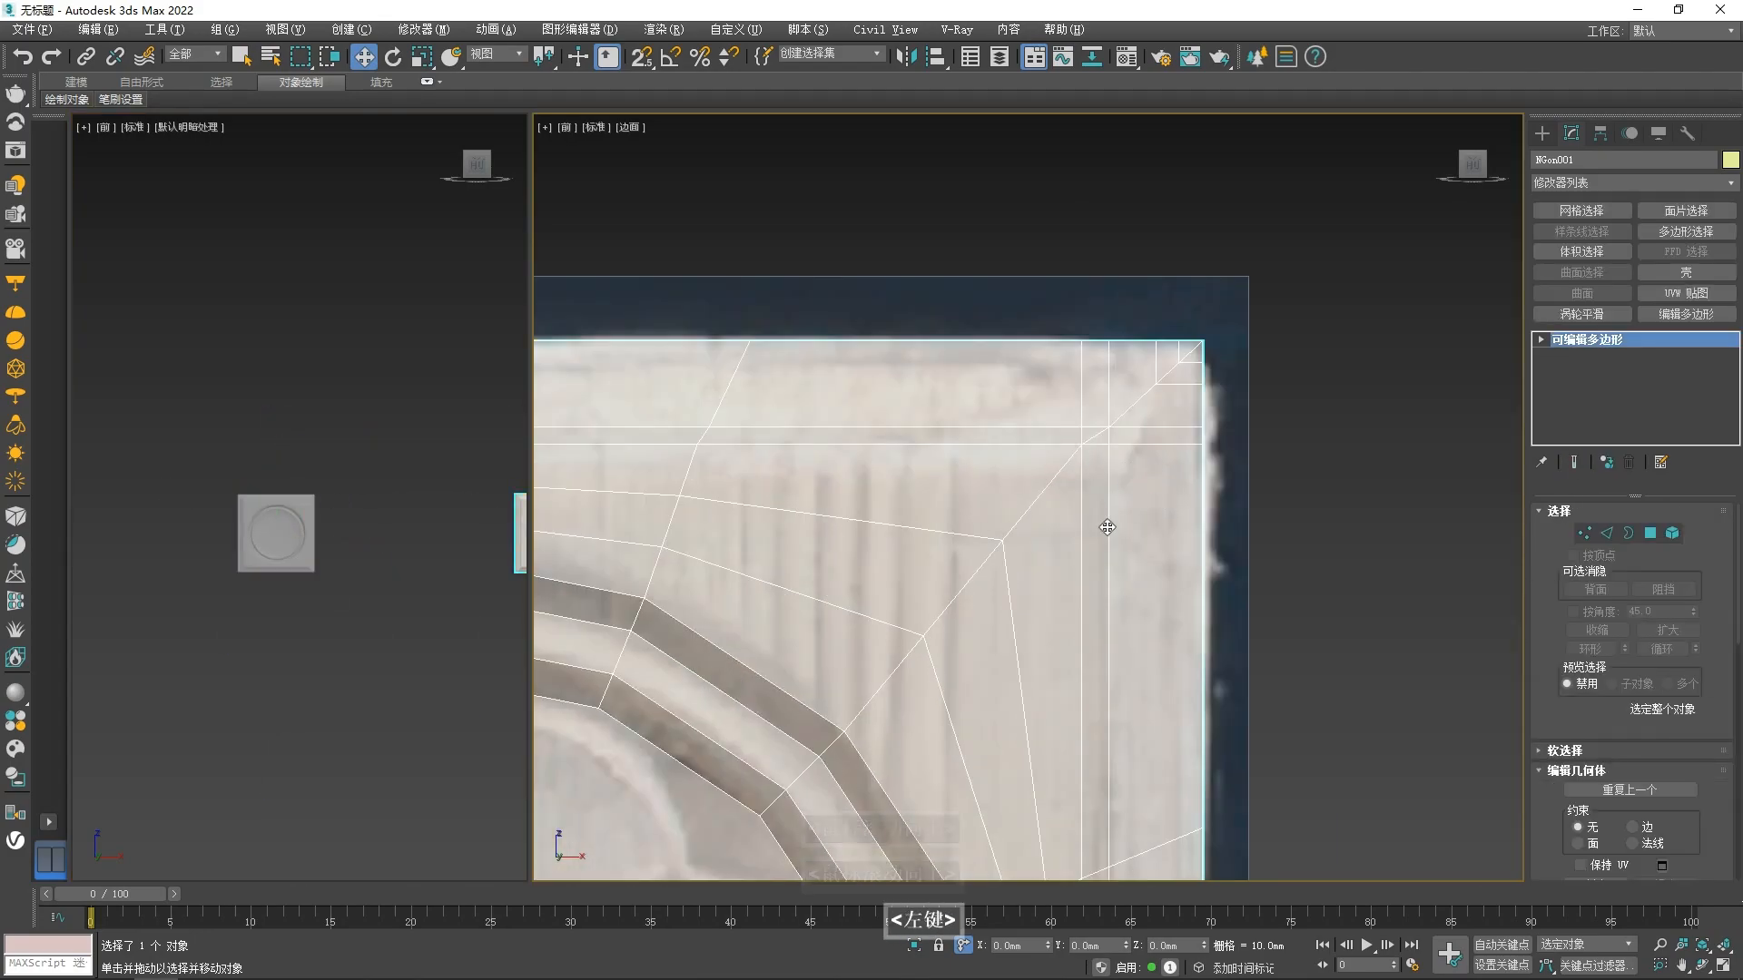
- Cut edges from the upper-right diagonal vertex straight to the panel's top and right outer edges
key(alt+c)
scroll(1058, 526, down, 4)
scroll(1080, 531, up, 5)
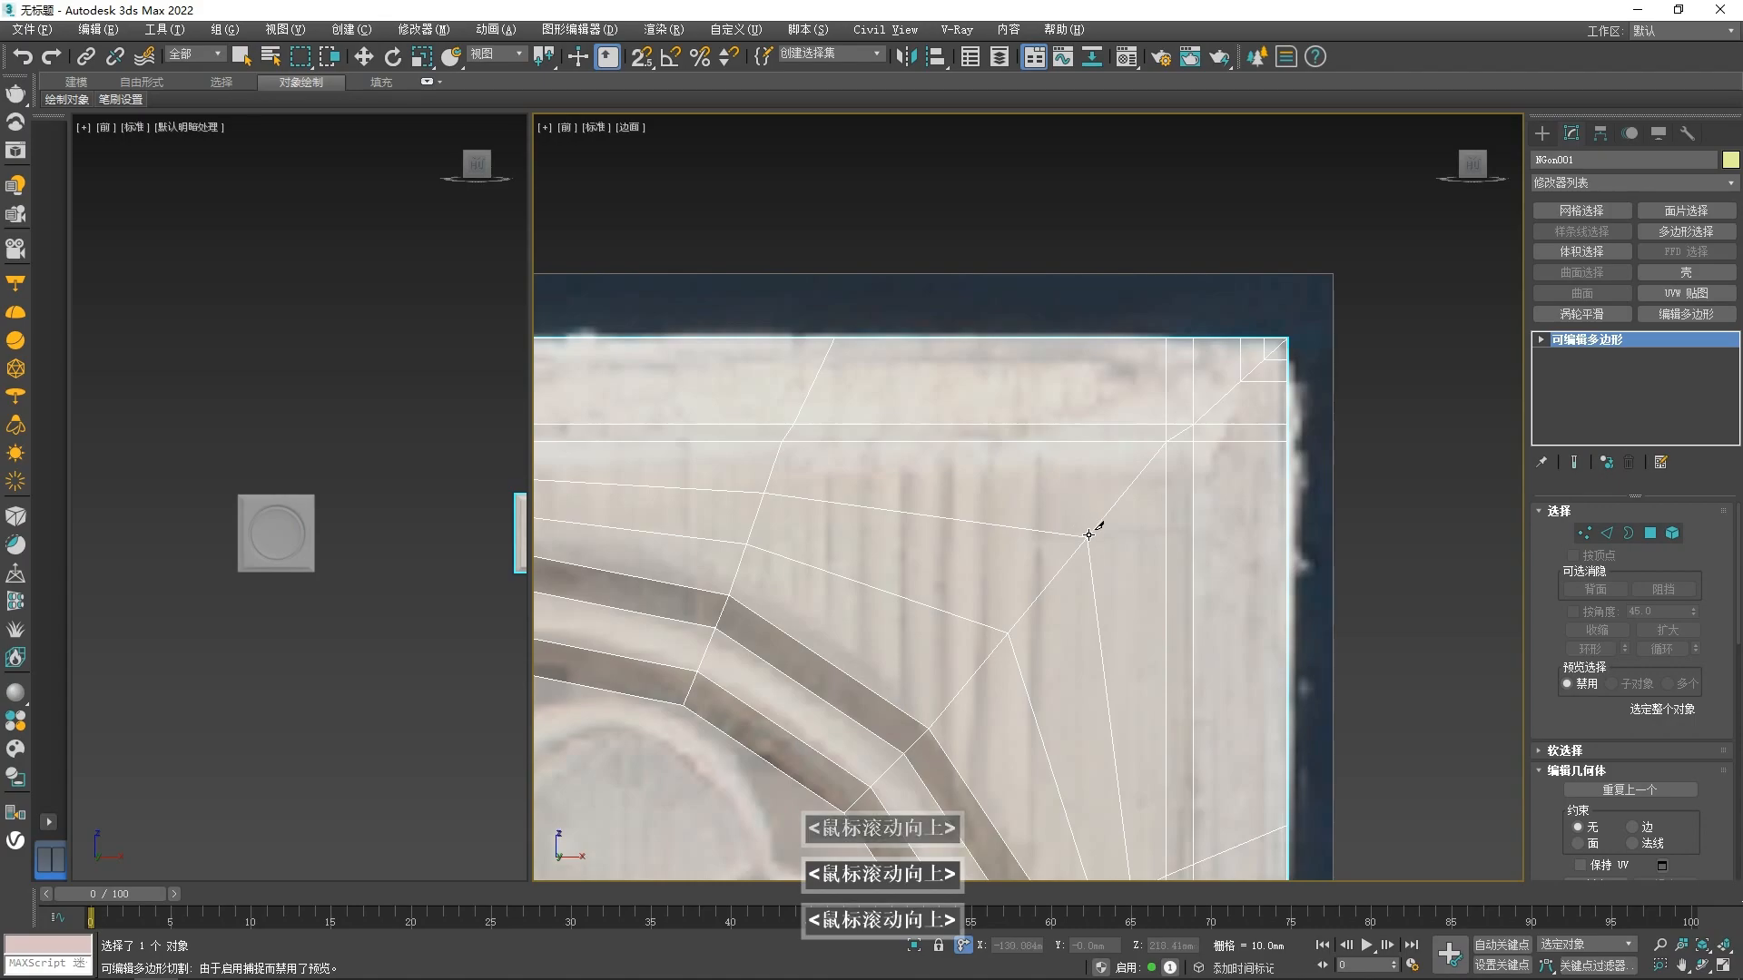
click(1085, 536)
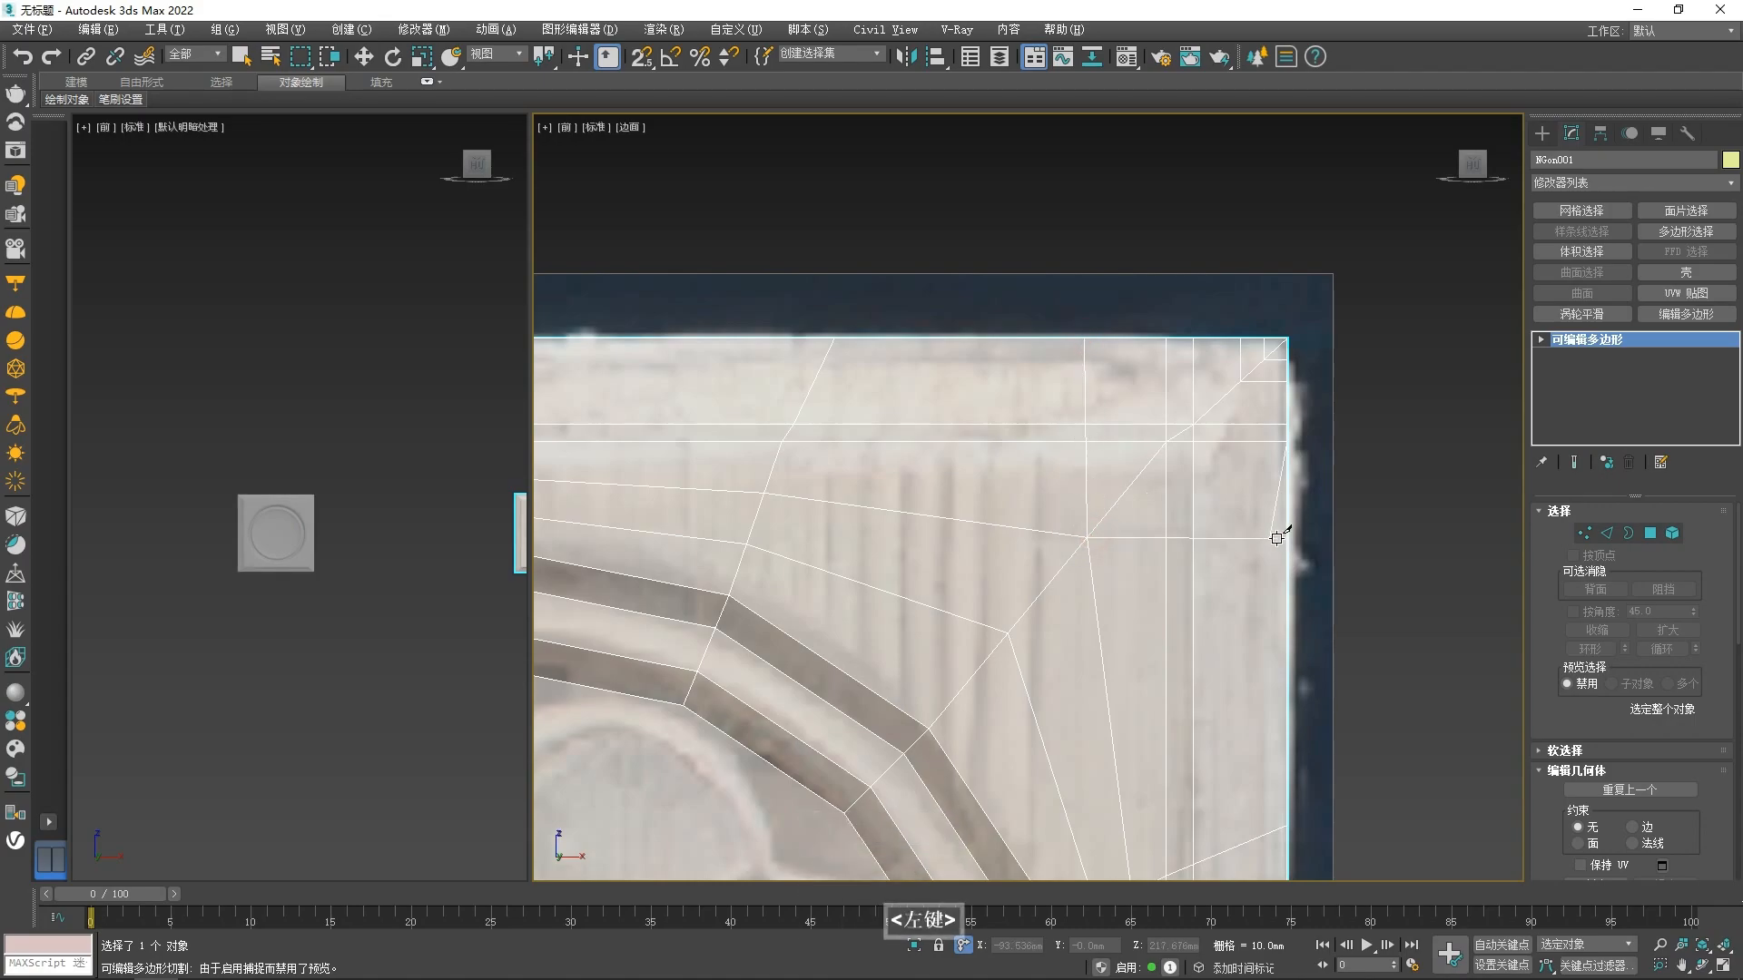
- Snap the vertices of the new horizontal cut at the upper-right corner level with the diagonal vertex
scroll(1194, 481, up, 4)
key(1)
key(w)
click(1151, 588)
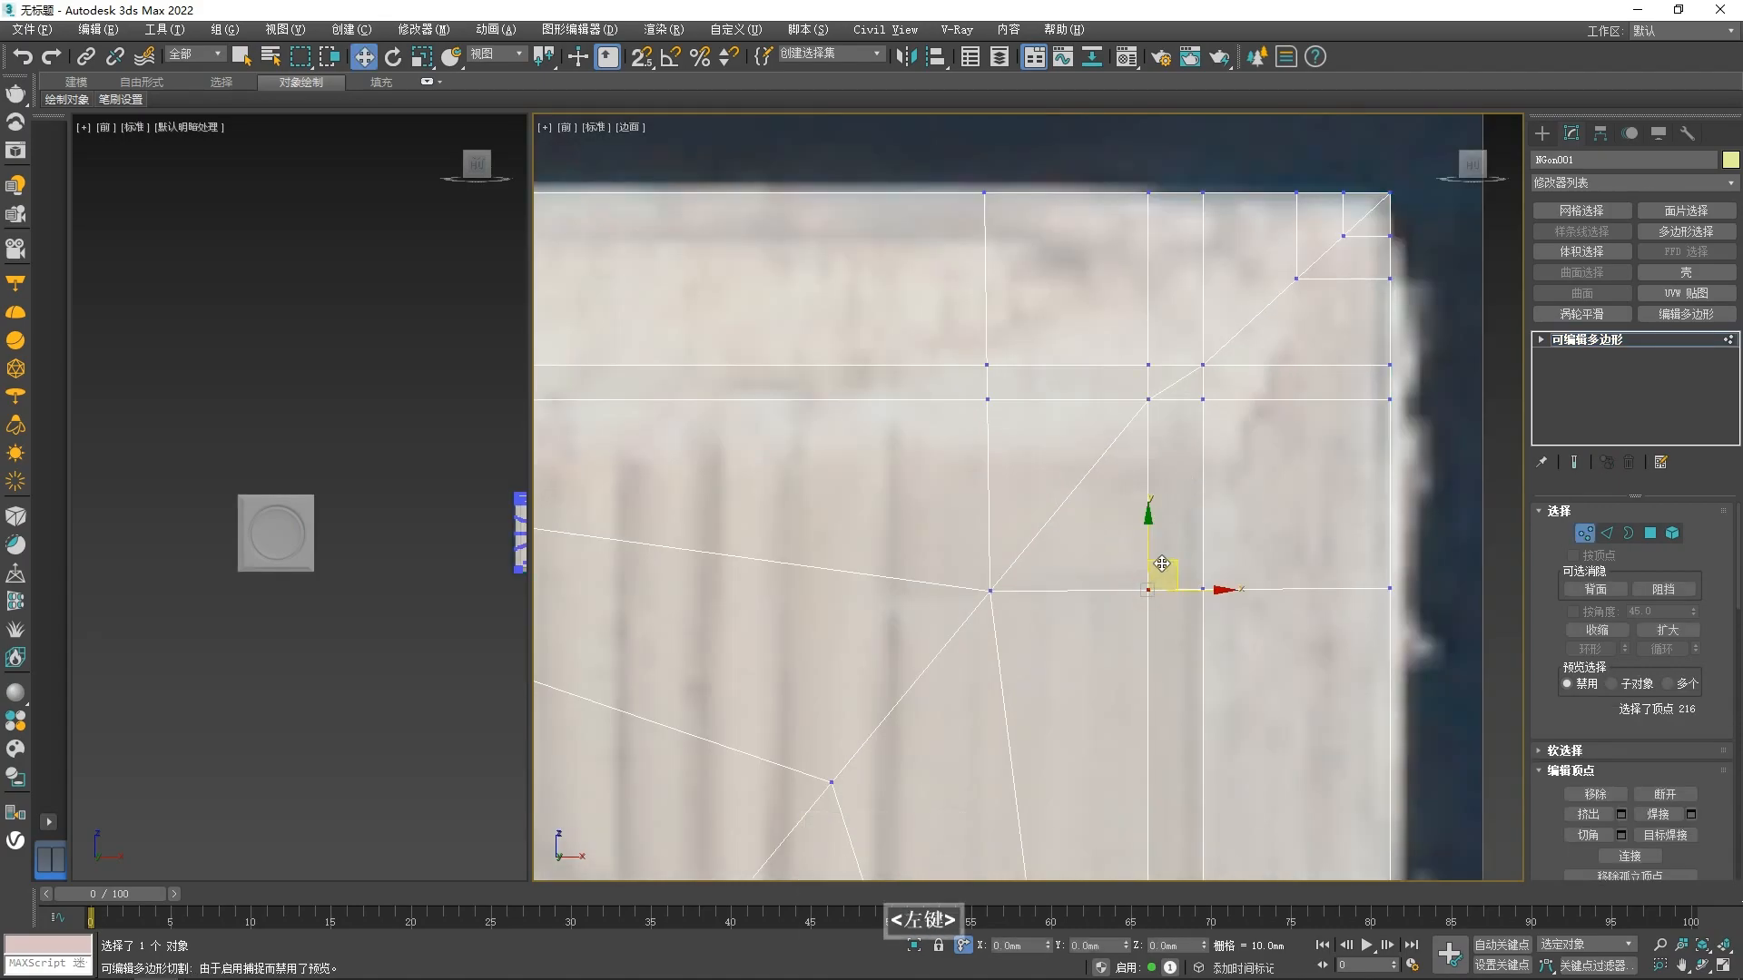
key(s)
drag(1003, 585, 991, 590)
click(1204, 590)
drag(1202, 543, 992, 591)
click(1389, 589)
drag(1389, 540, 1124, 584)
- Align the upper-right vertical cut's vertices with the diagonal vertex and cut two more support lines in each direction toward the corner
drag(990, 562, 990, 566)
click(989, 400)
drag(1027, 399, 997, 573)
click(985, 193)
click(1075, 469)
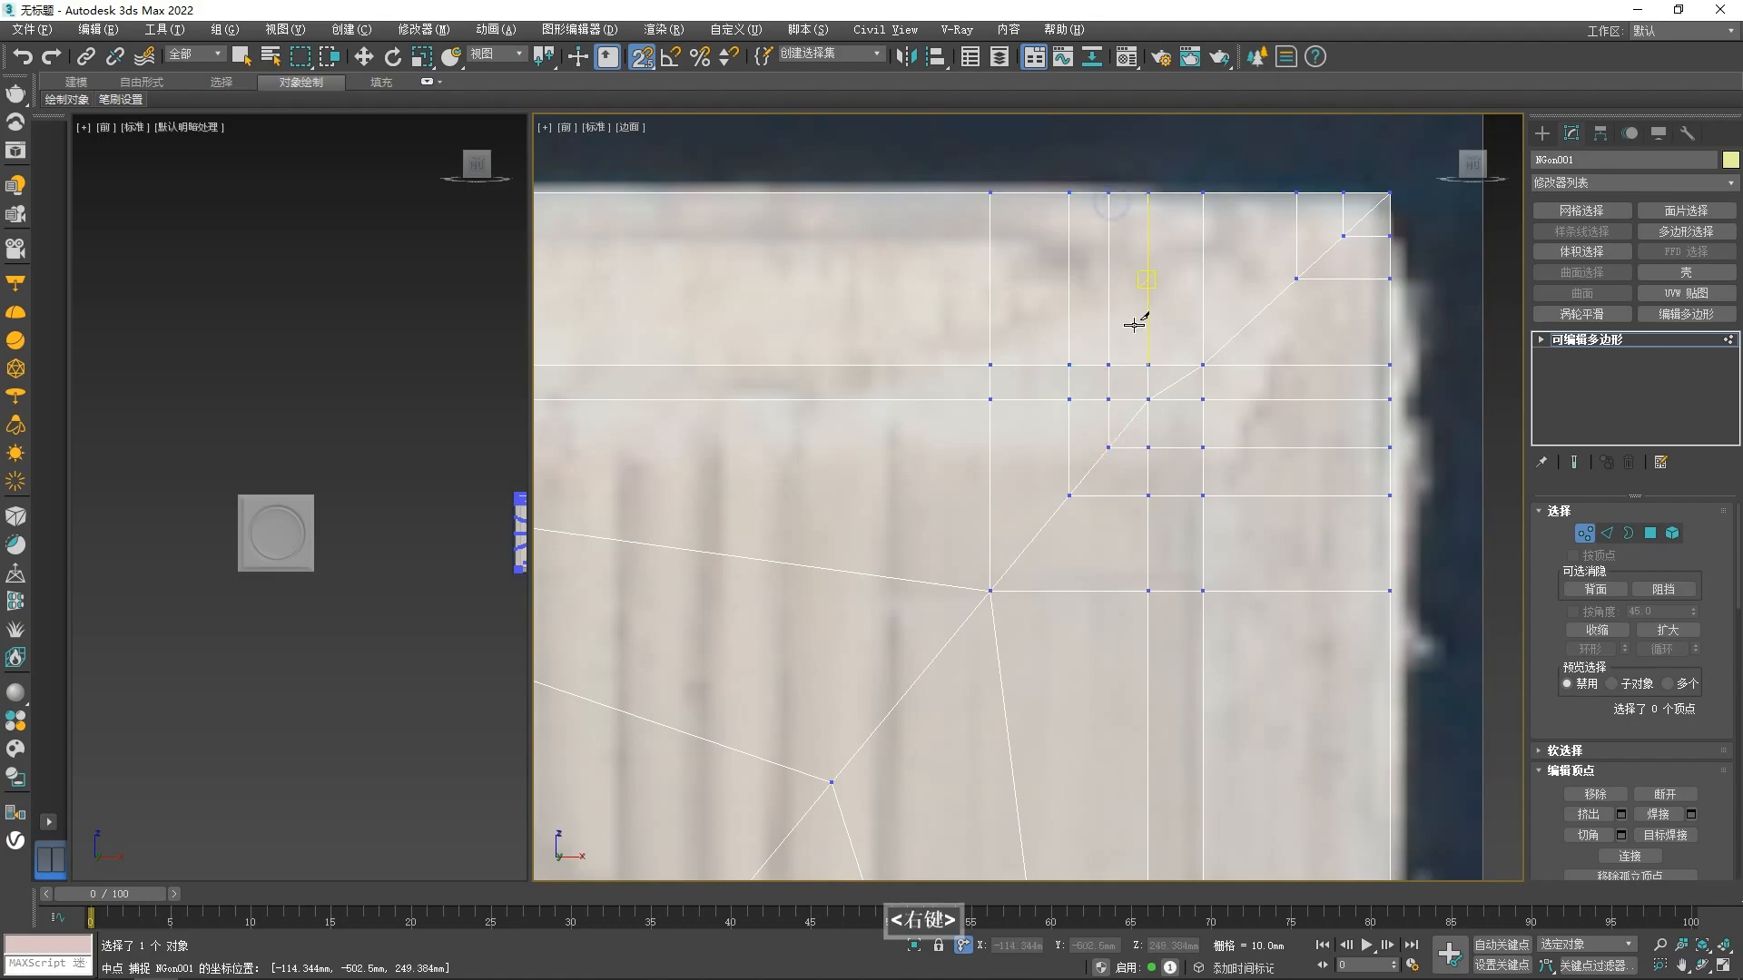
- Add cuts from the lower-right diagonal vertex to the outer edges and snap their vertices into straight lines
scroll(1070, 342, down, 3)
scroll(1025, 404, up, 4)
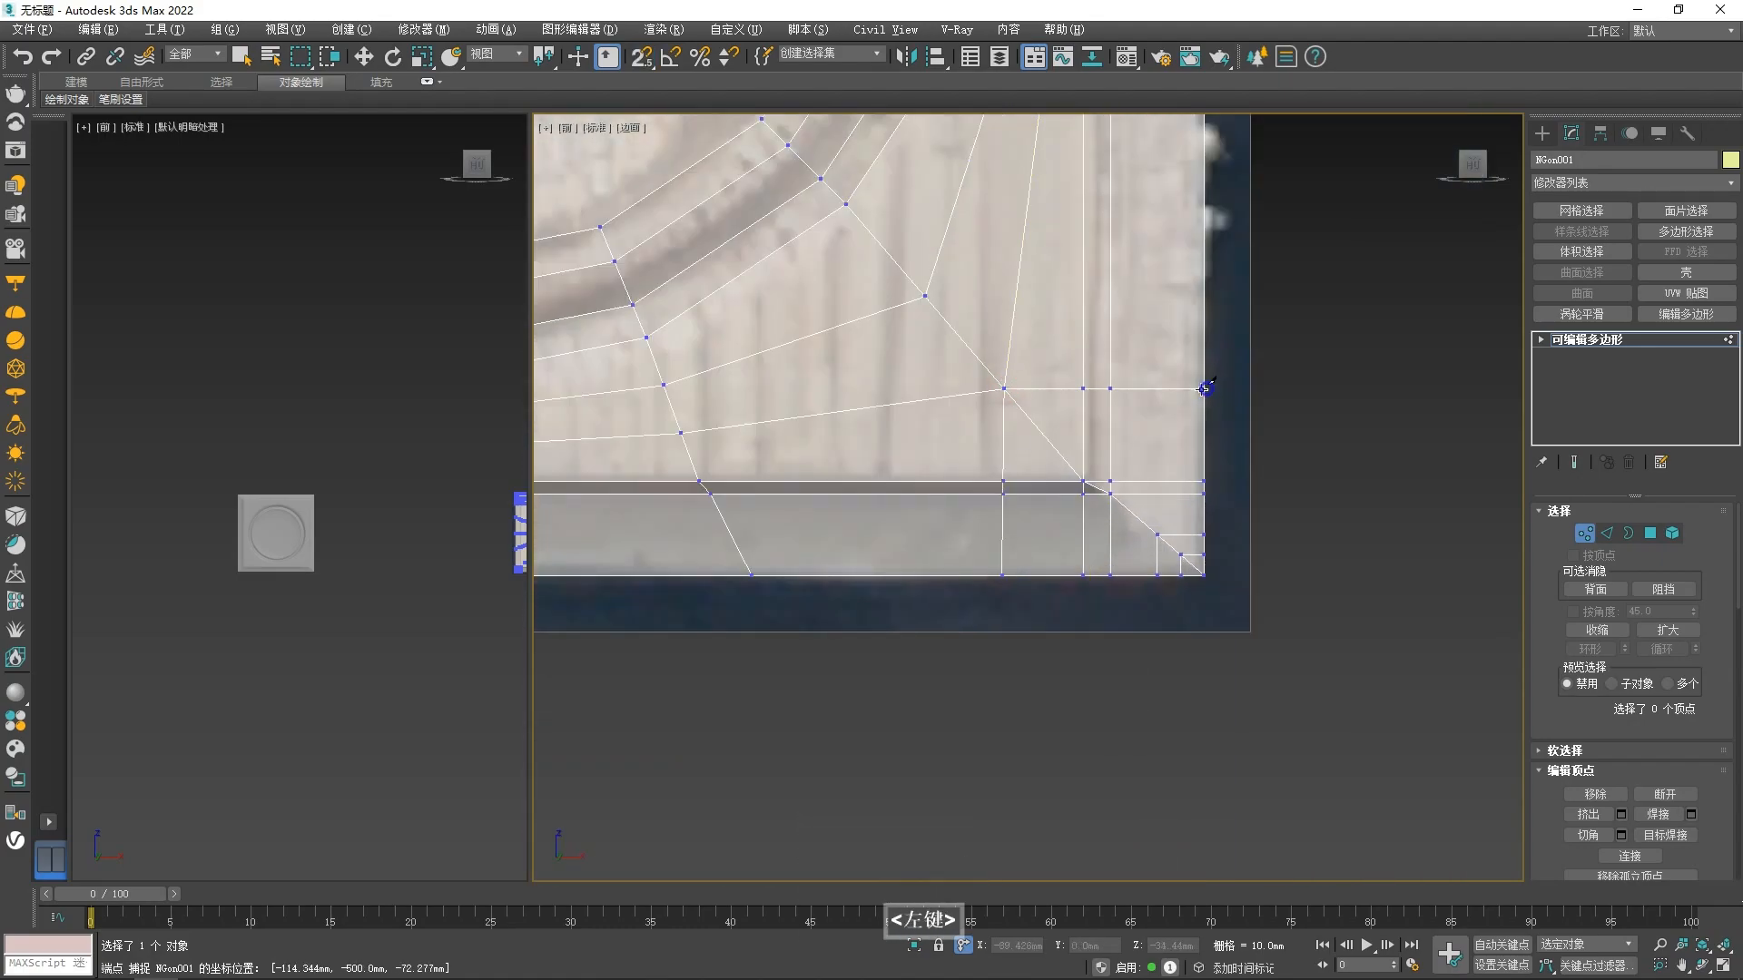
scroll(1092, 422, up, 3)
click(1033, 383)
key(w)
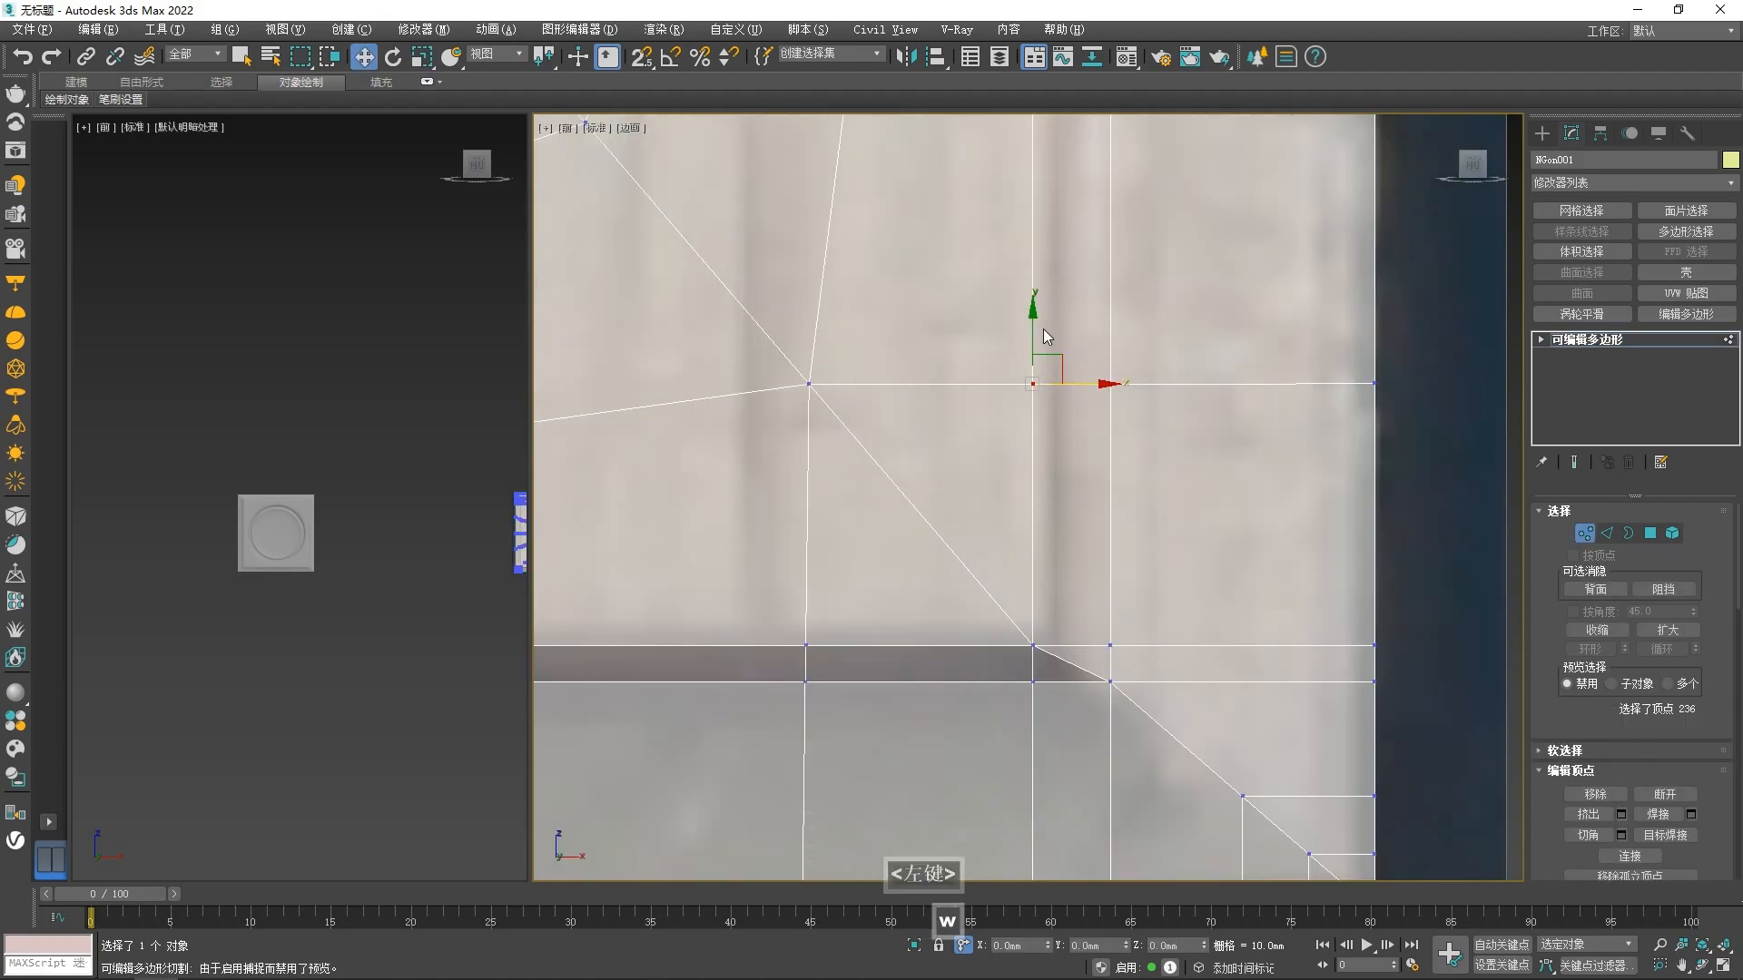
key(s)
drag(820, 362, 1035, 392)
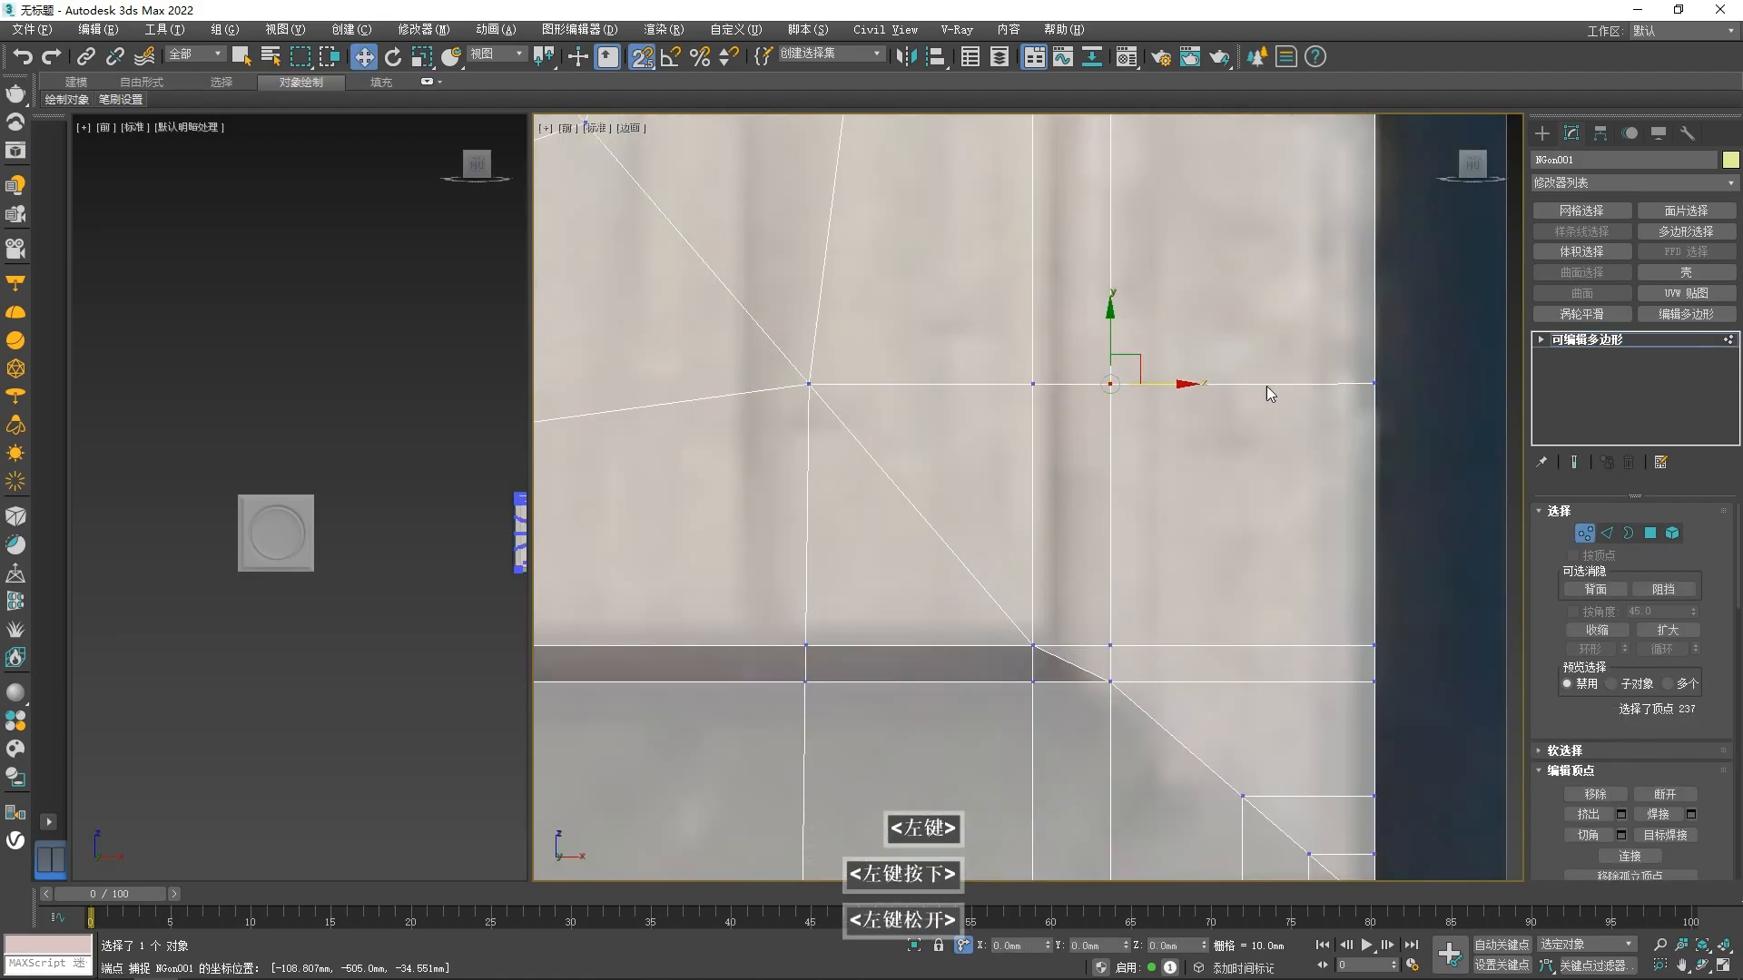
scroll(1114, 390, down, 6)
scroll(1044, 467, up, 6)
click(957, 518)
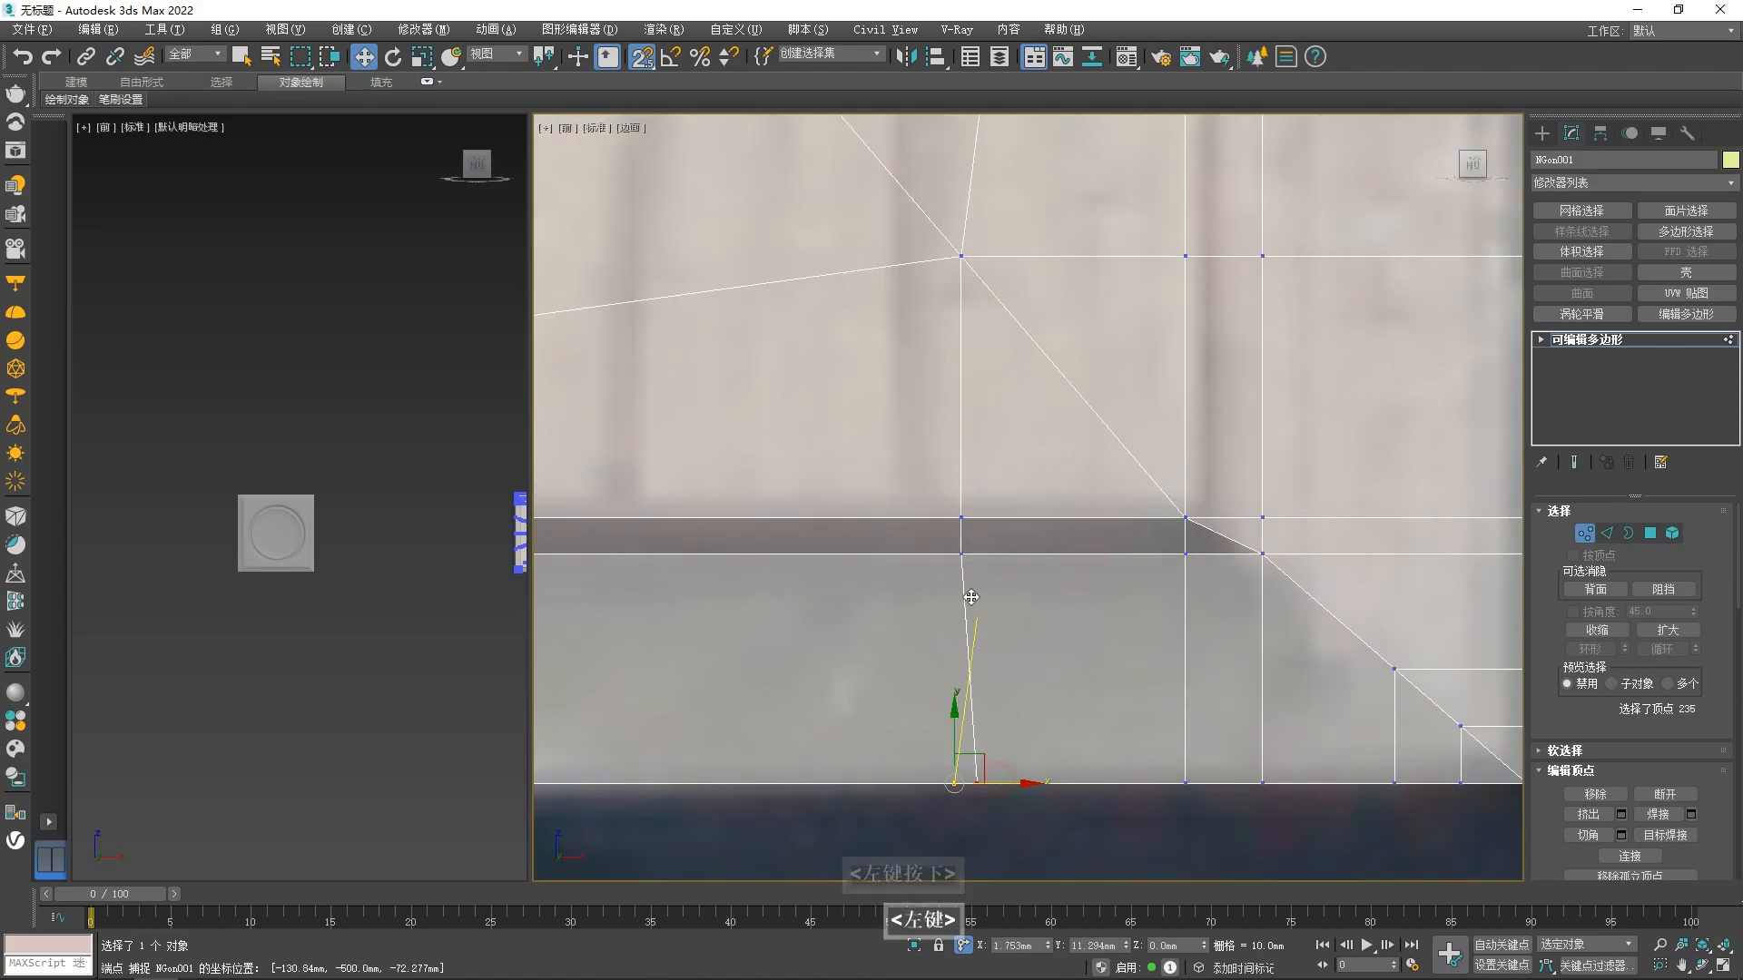
drag(973, 604, 963, 557)
- Cut two further support lines in each direction between the straight cuts and the bevel at the lower-right corner
scroll(1016, 640, down, 5)
scroll(1048, 631, up, 3)
key(alt+c)
click(993, 751)
click(992, 474)
right_click(991, 482)
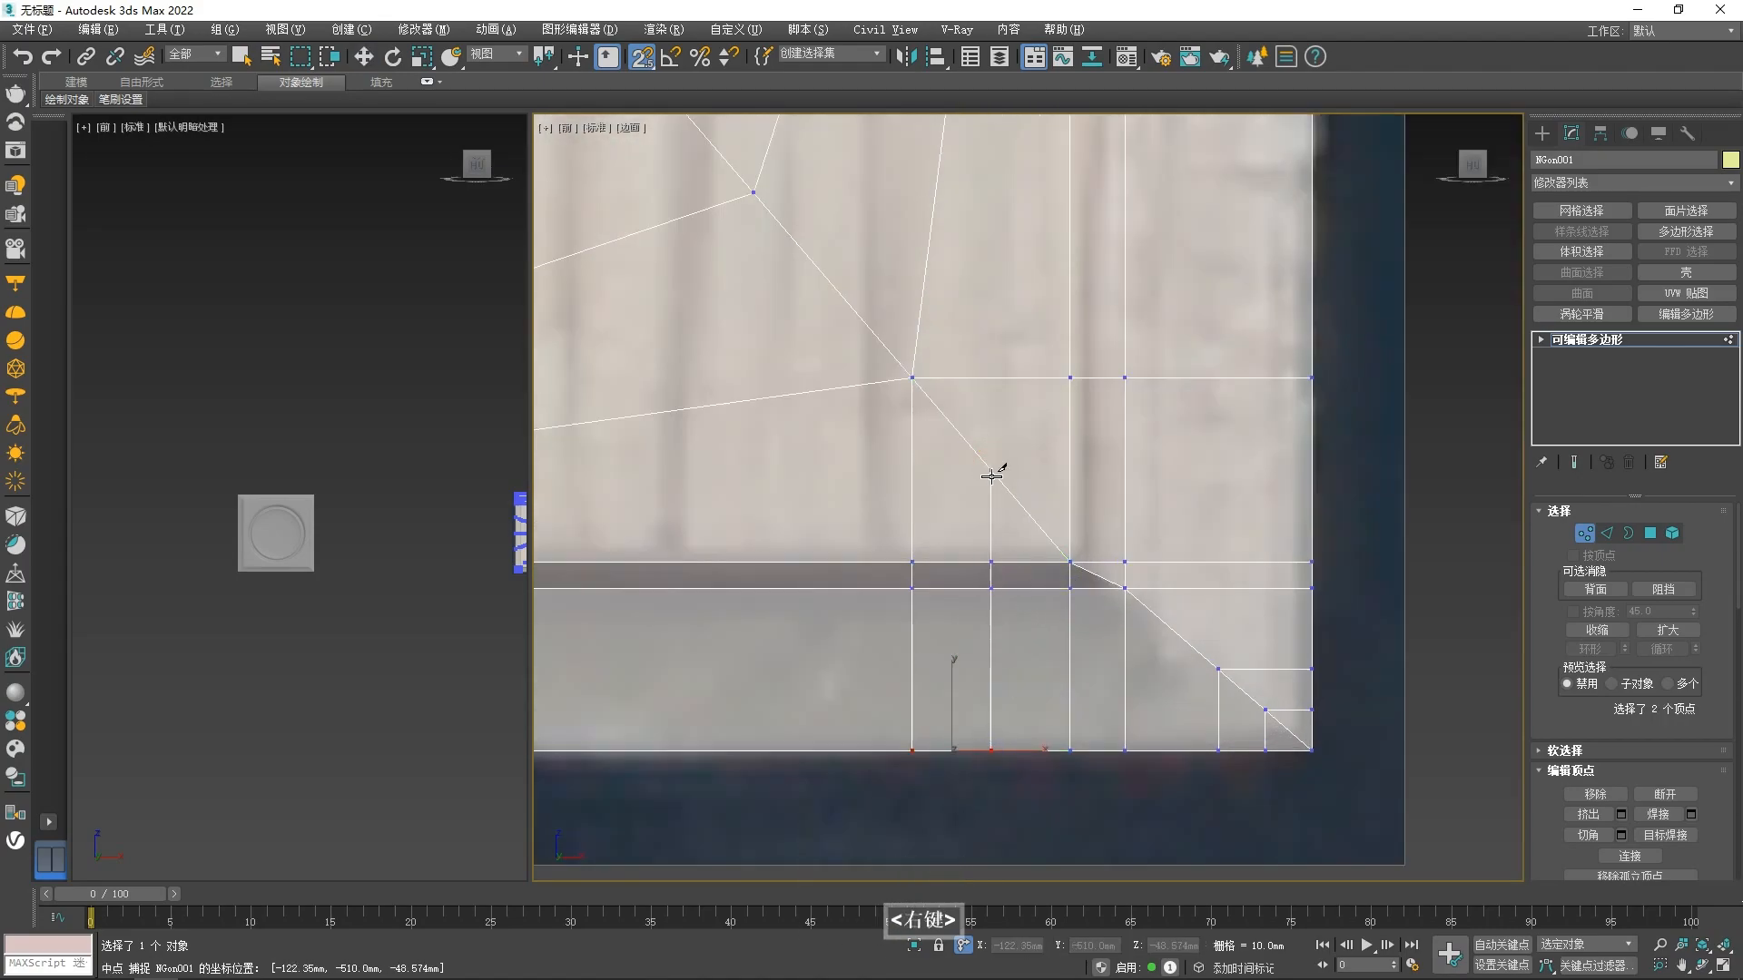
click(1029, 751)
scroll(1035, 742, down, 3)
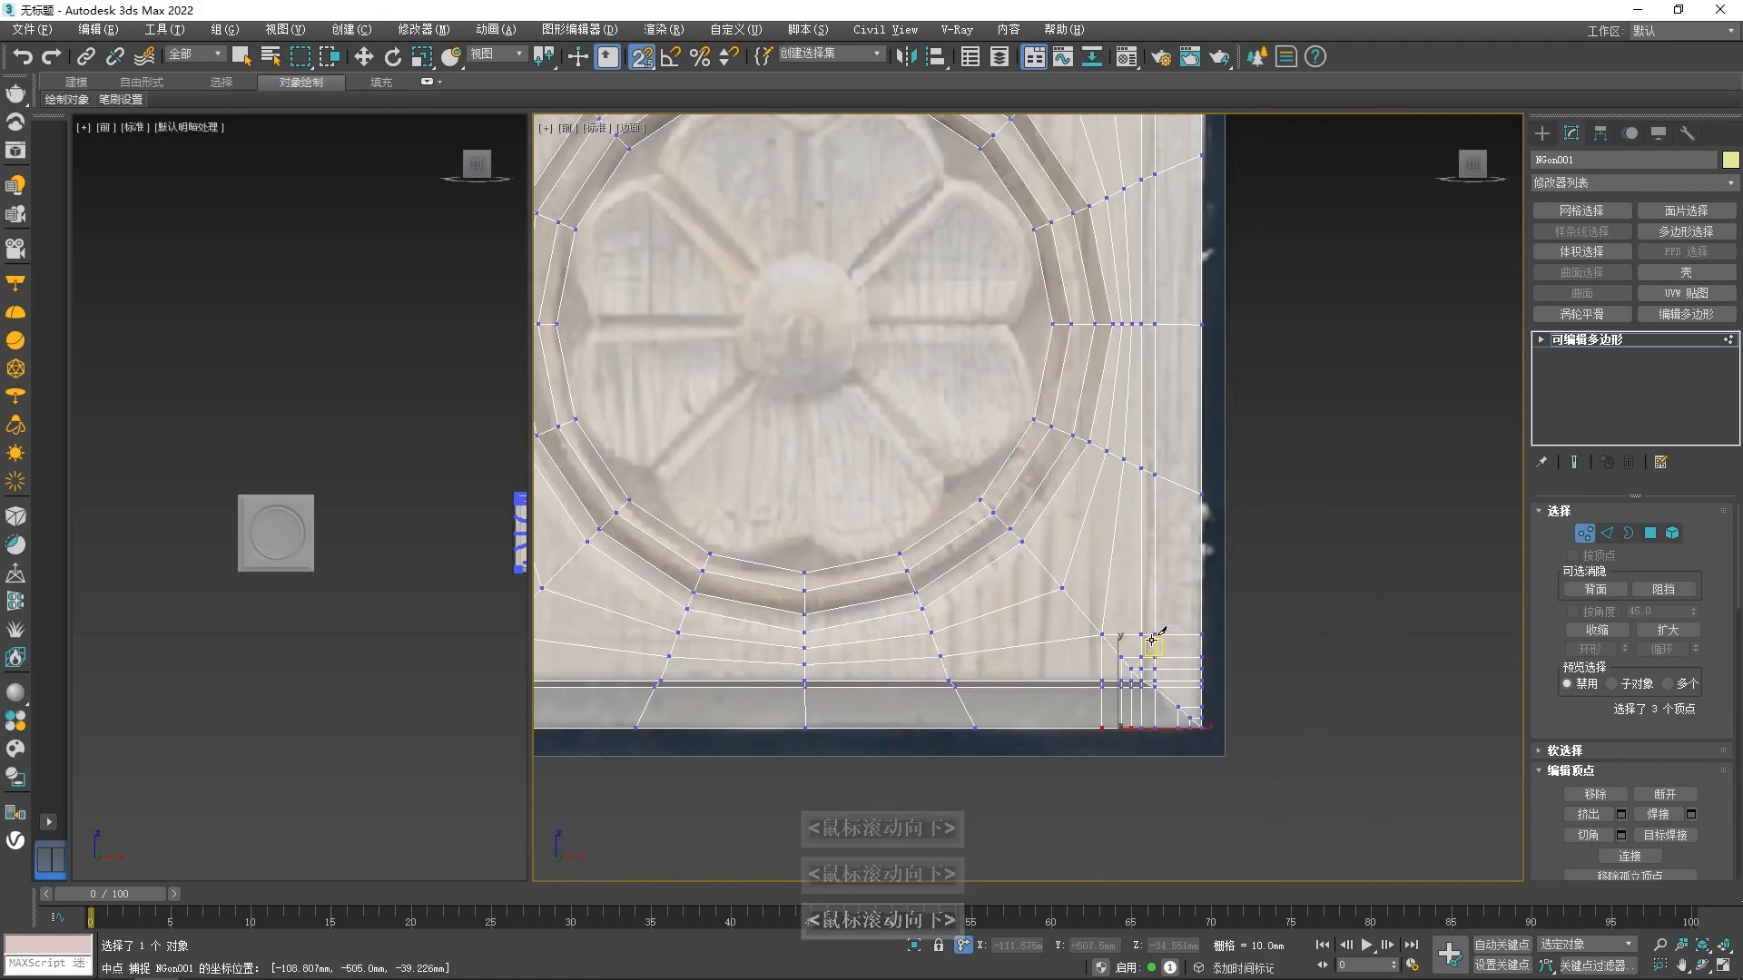
- Cut edges from the lower-left diagonal vertex to the panel's bottom and left outer edges
scroll(759, 603, up, 3)
middle_drag(759, 602, 759, 514)
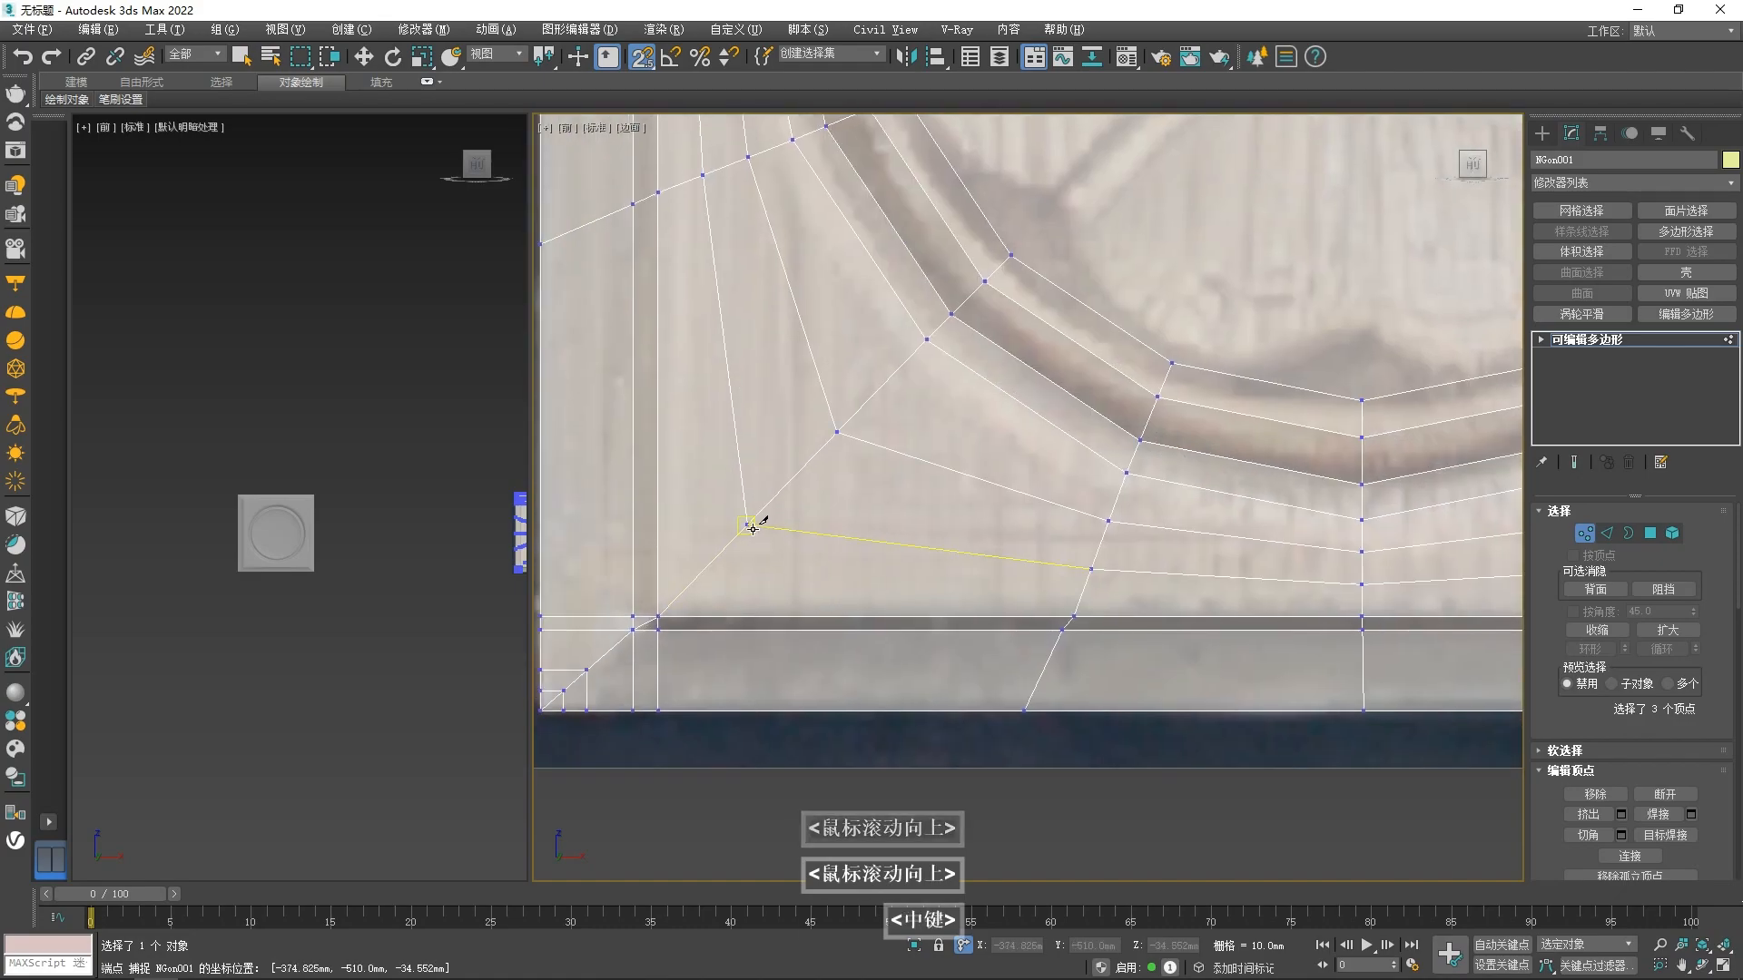
click(747, 525)
click(747, 710)
scroll(747, 690, down, 3)
middle_drag(732, 626, 766, 641)
scroll(768, 640, up, 4)
right_click(822, 549)
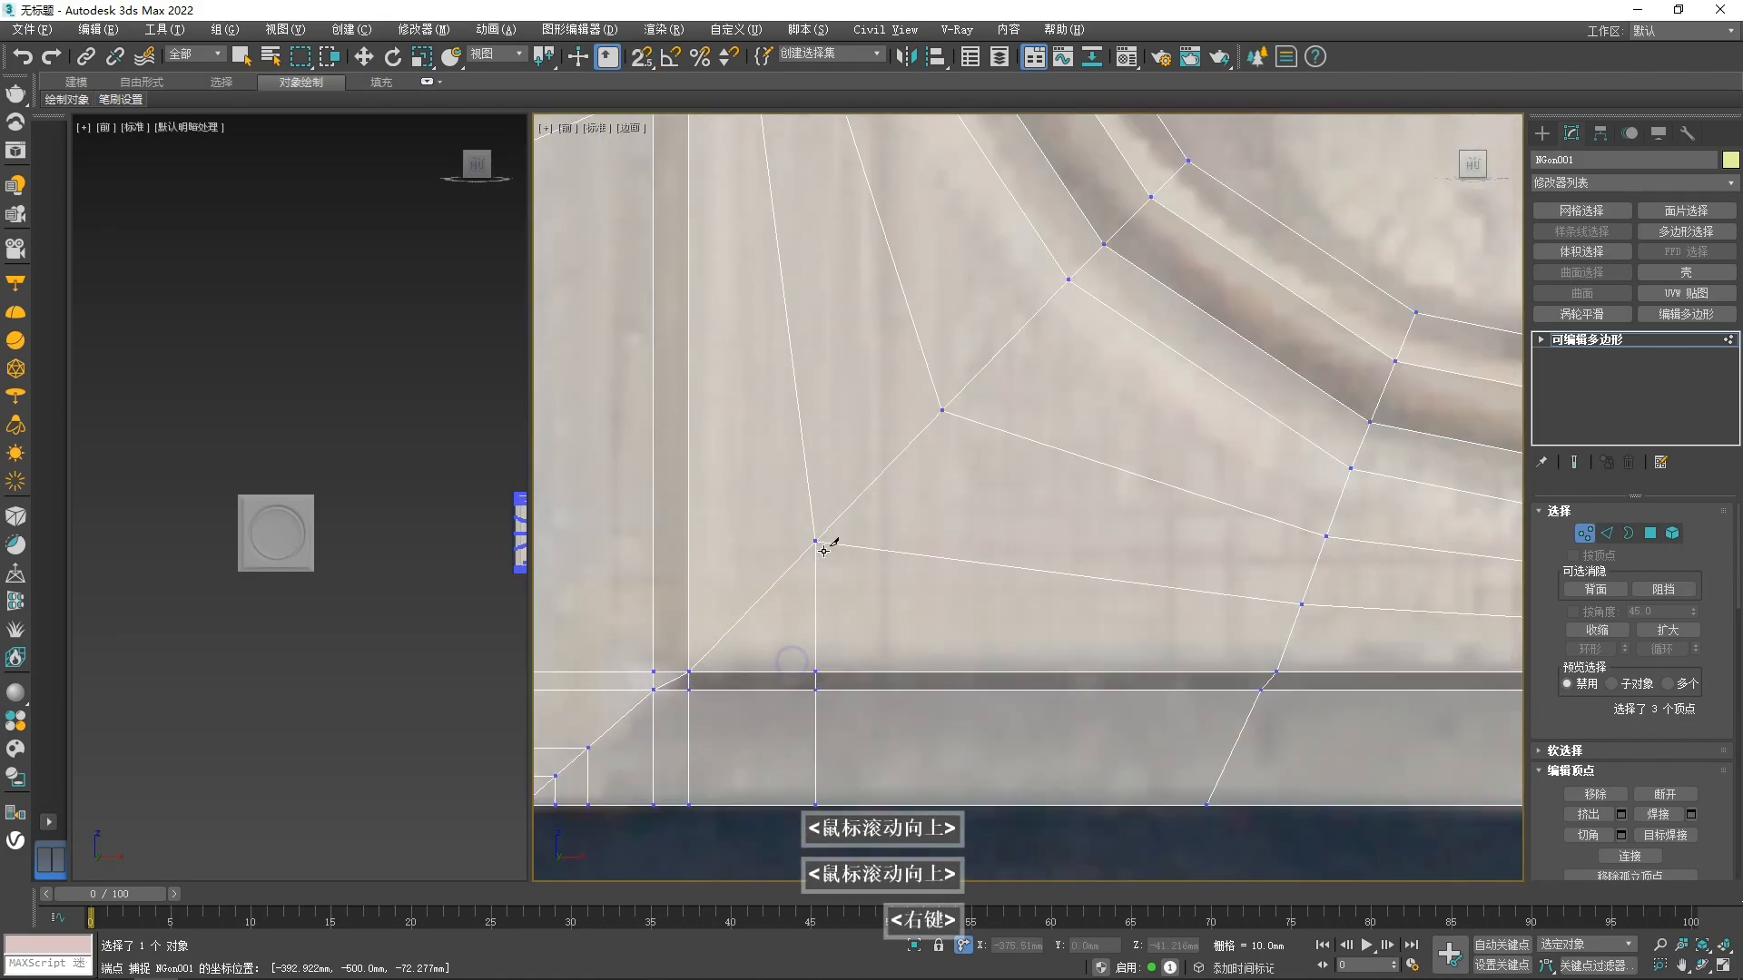
click(817, 548)
scroll(799, 542, down, 4)
click(703, 548)
- Snap the vertices of the lower-left horizontal cut level with the diagonal vertex
scroll(703, 549, up, 4)
click(742, 581)
key(w)
key(s)
drag(931, 568, 919, 579)
scroll(860, 599, down, 3)
middle_drag(860, 599, 905, 601)
click(784, 589)
drag(784, 589, 820, 589)
click(656, 591)
- Snap the vertices of the lower-left vertical cut in line with the diagonal vertex
click(947, 737)
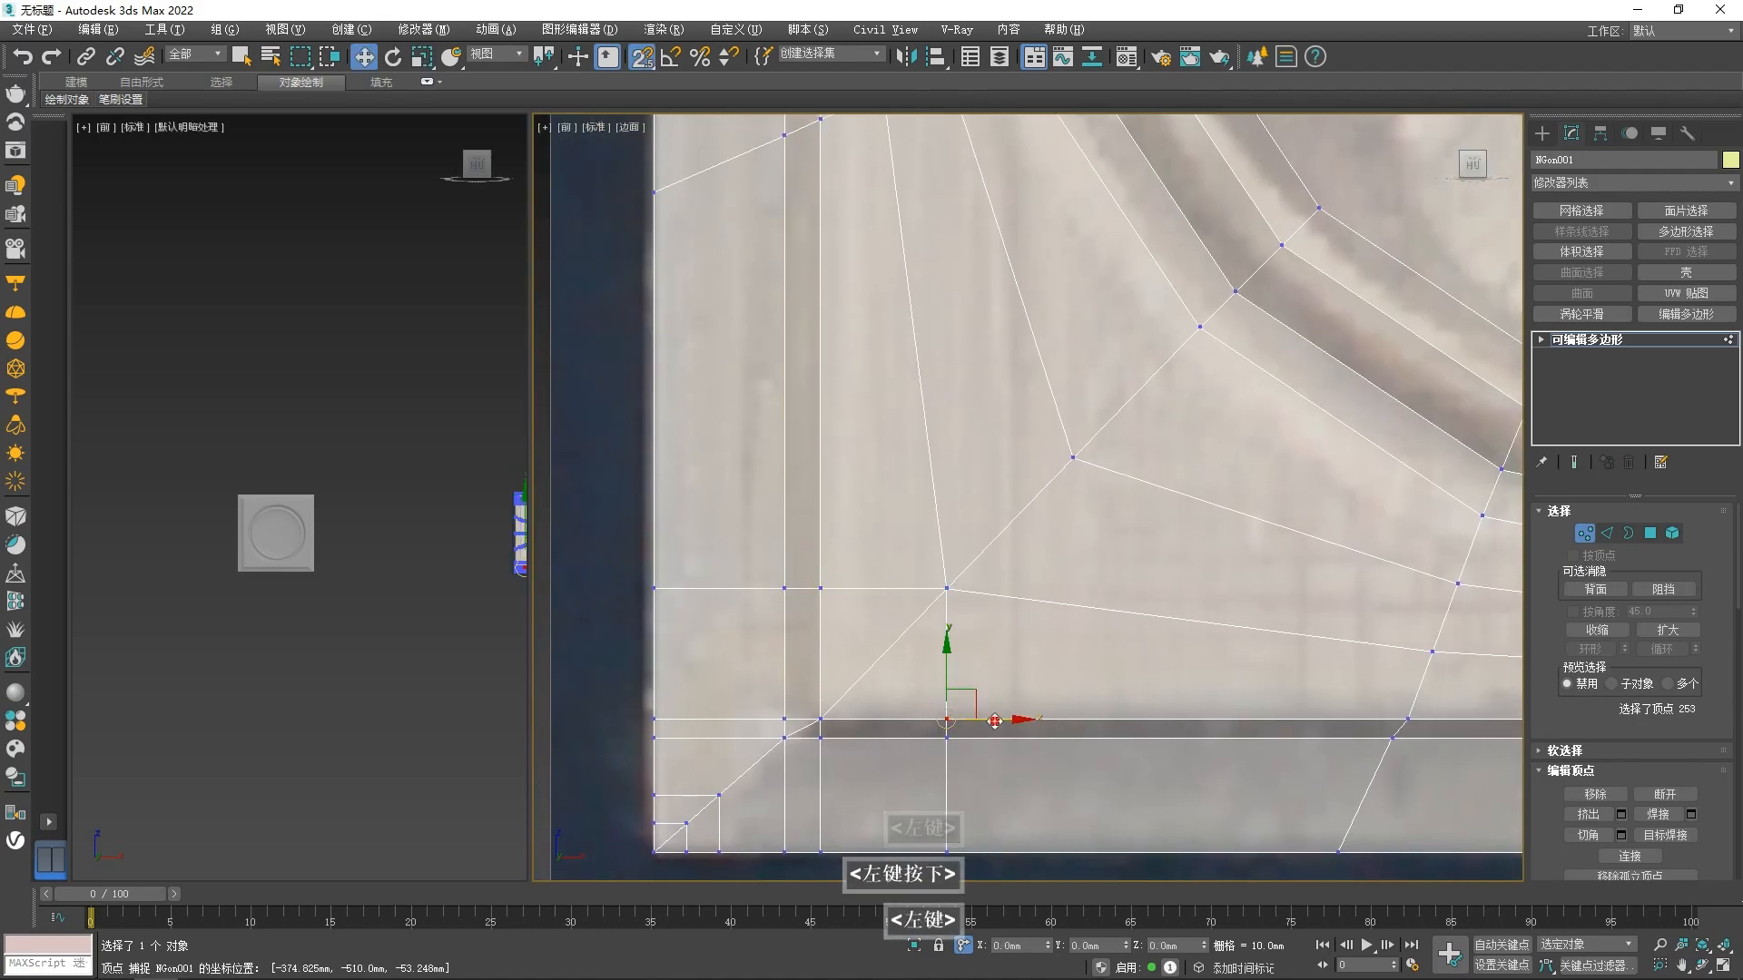
drag(949, 736, 958, 718)
middle_drag(967, 831, 916, 692)
click(896, 710)
drag(937, 712, 899, 603)
click(969, 655)
- Cut two more support lines in each direction from the diagonal to the outer edges at the lower-left corner
key(shift+F6)
scroll(835, 694, down, 3)
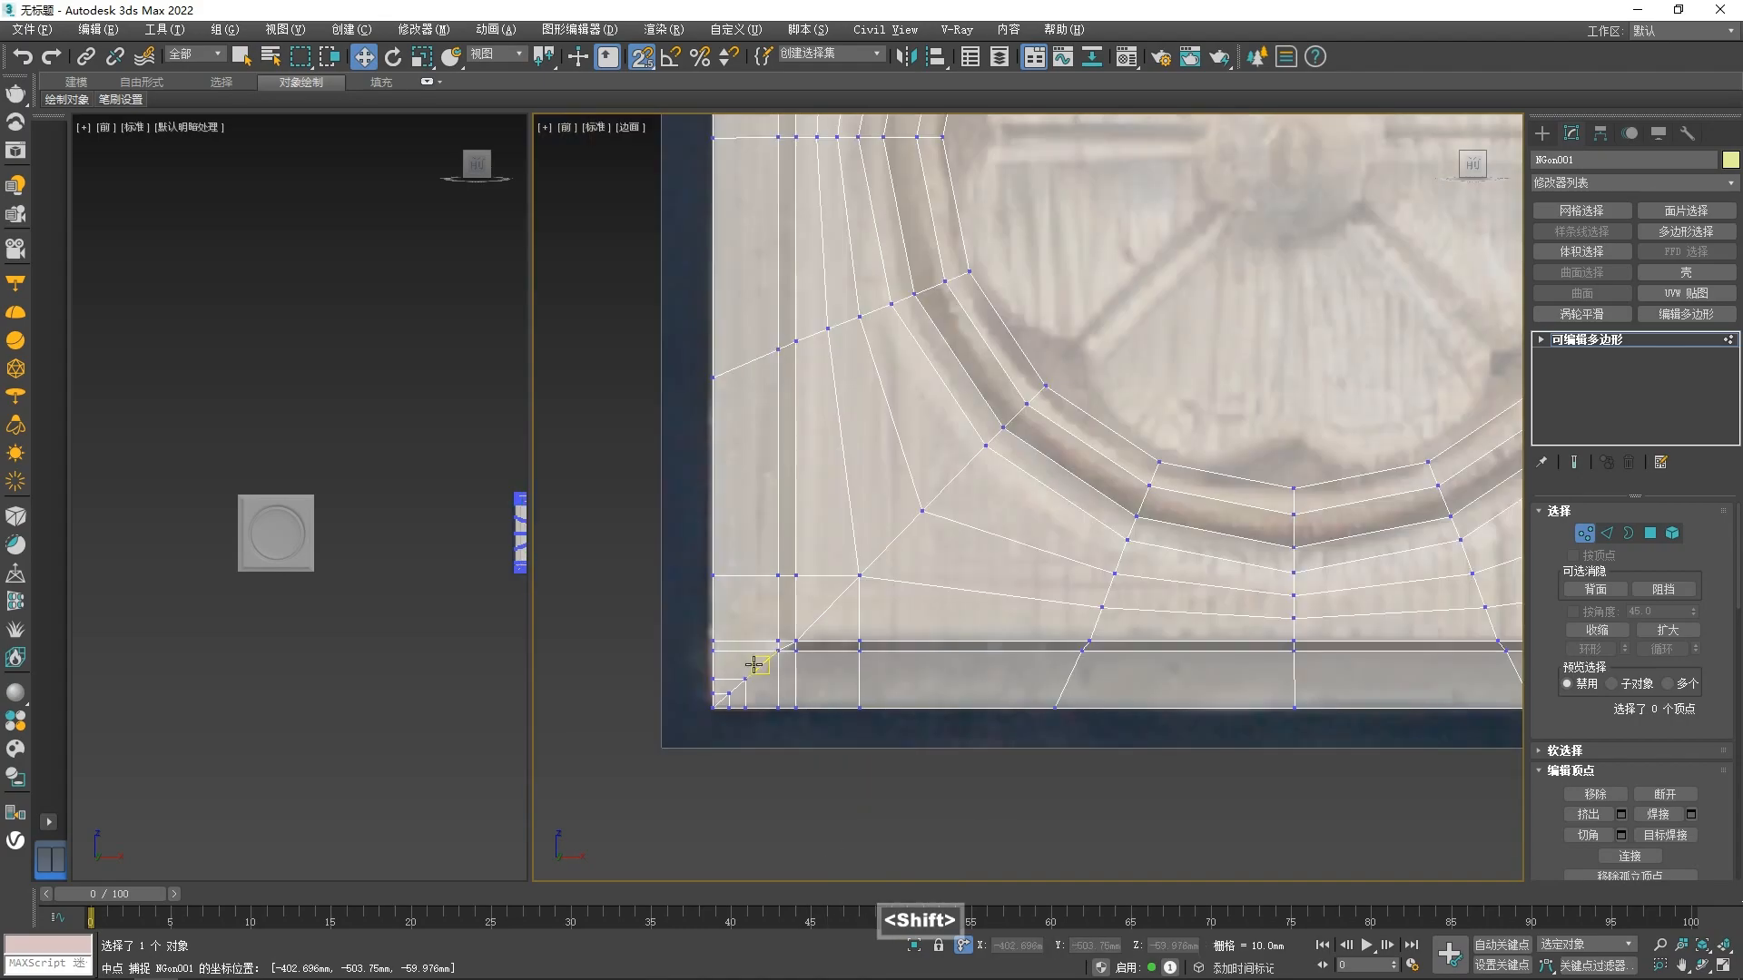
key(shift+F6)
scroll(894, 646, up, 2)
click(777, 588)
key(alt+c)
click(761, 576)
click(763, 635)
click(762, 656)
click(762, 770)
right_click(767, 770)
right_click(767, 770)
scroll(889, 717, down, 2)
scroll(771, 661, up, 2)
click(825, 643)
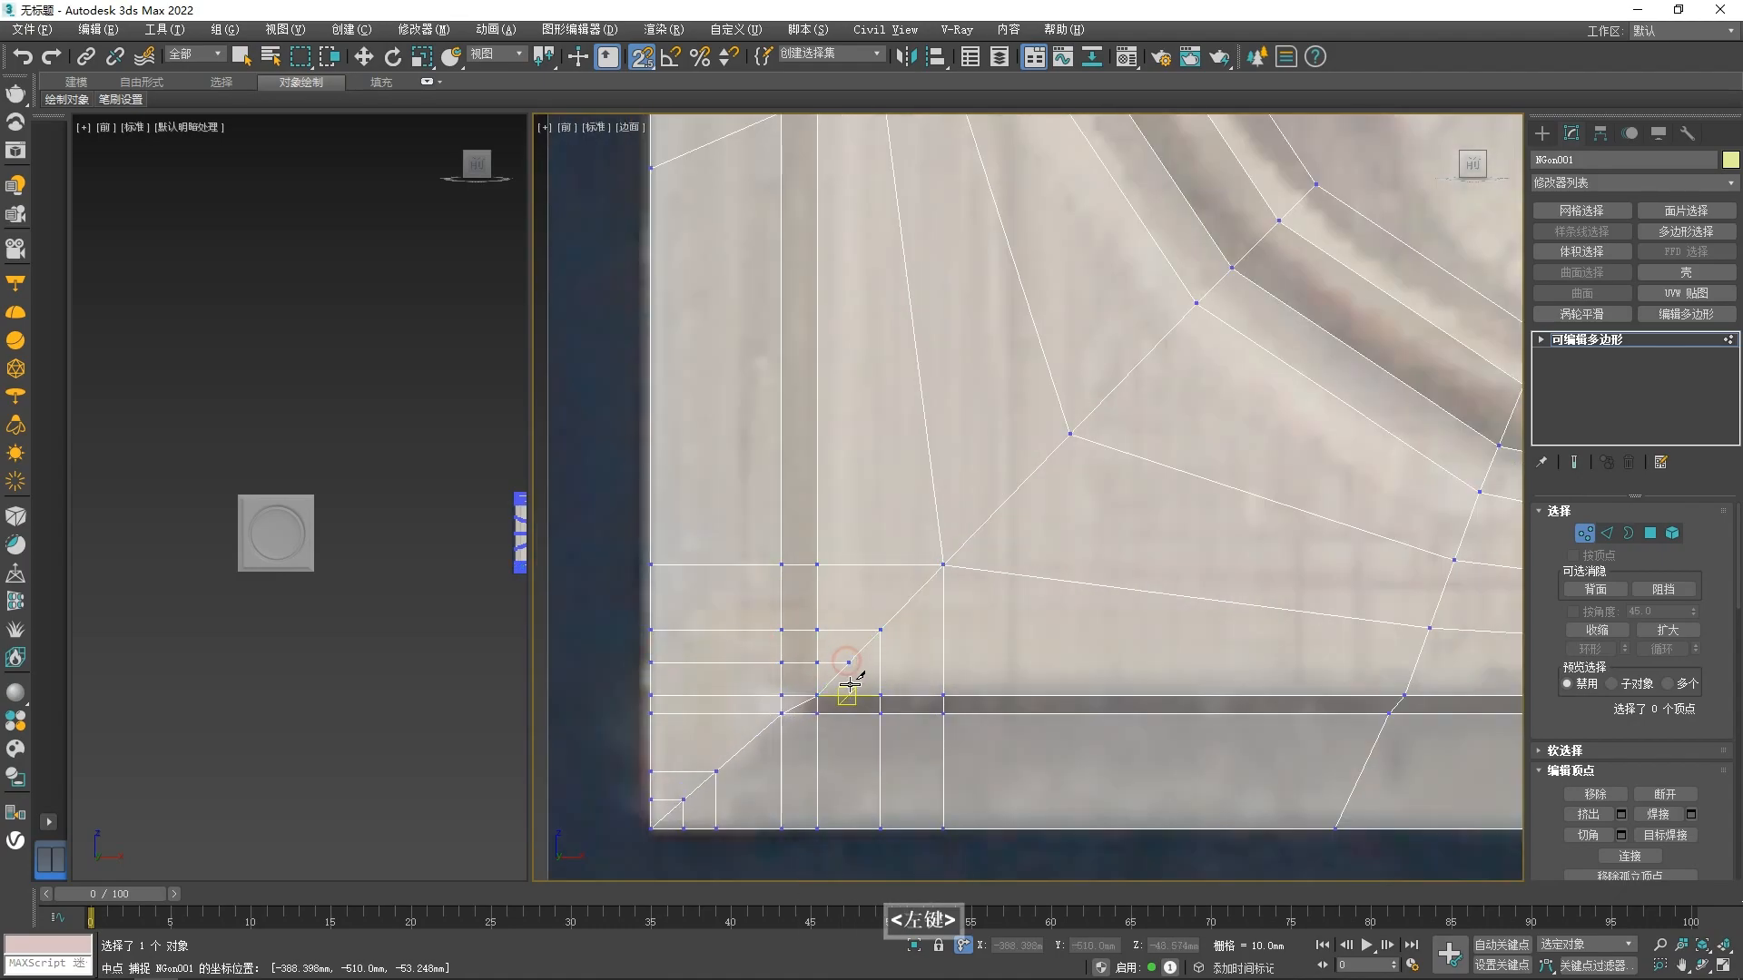
right_click(915, 743)
- Examine the panel's finished corner cuts and the smoothed reference copy
scroll(717, 730, down, 1)
scroll(350, 601, down, 3)
scroll(923, 648, up, 2)
key(shift+F6)
scroll(848, 527, down, 8)
scroll(853, 501, up, 6)
scroll(883, 356, down, 1)
scroll(421, 590, up, 3)
middle_drag(150, 554, 284, 569)
scroll(267, 561, up, 3)
middle_drag(891, 569, 857, 610)
- Bevel the central circular polygon with a height of -10 mm and an outline of -3 mm
key(4)
click(890, 469)
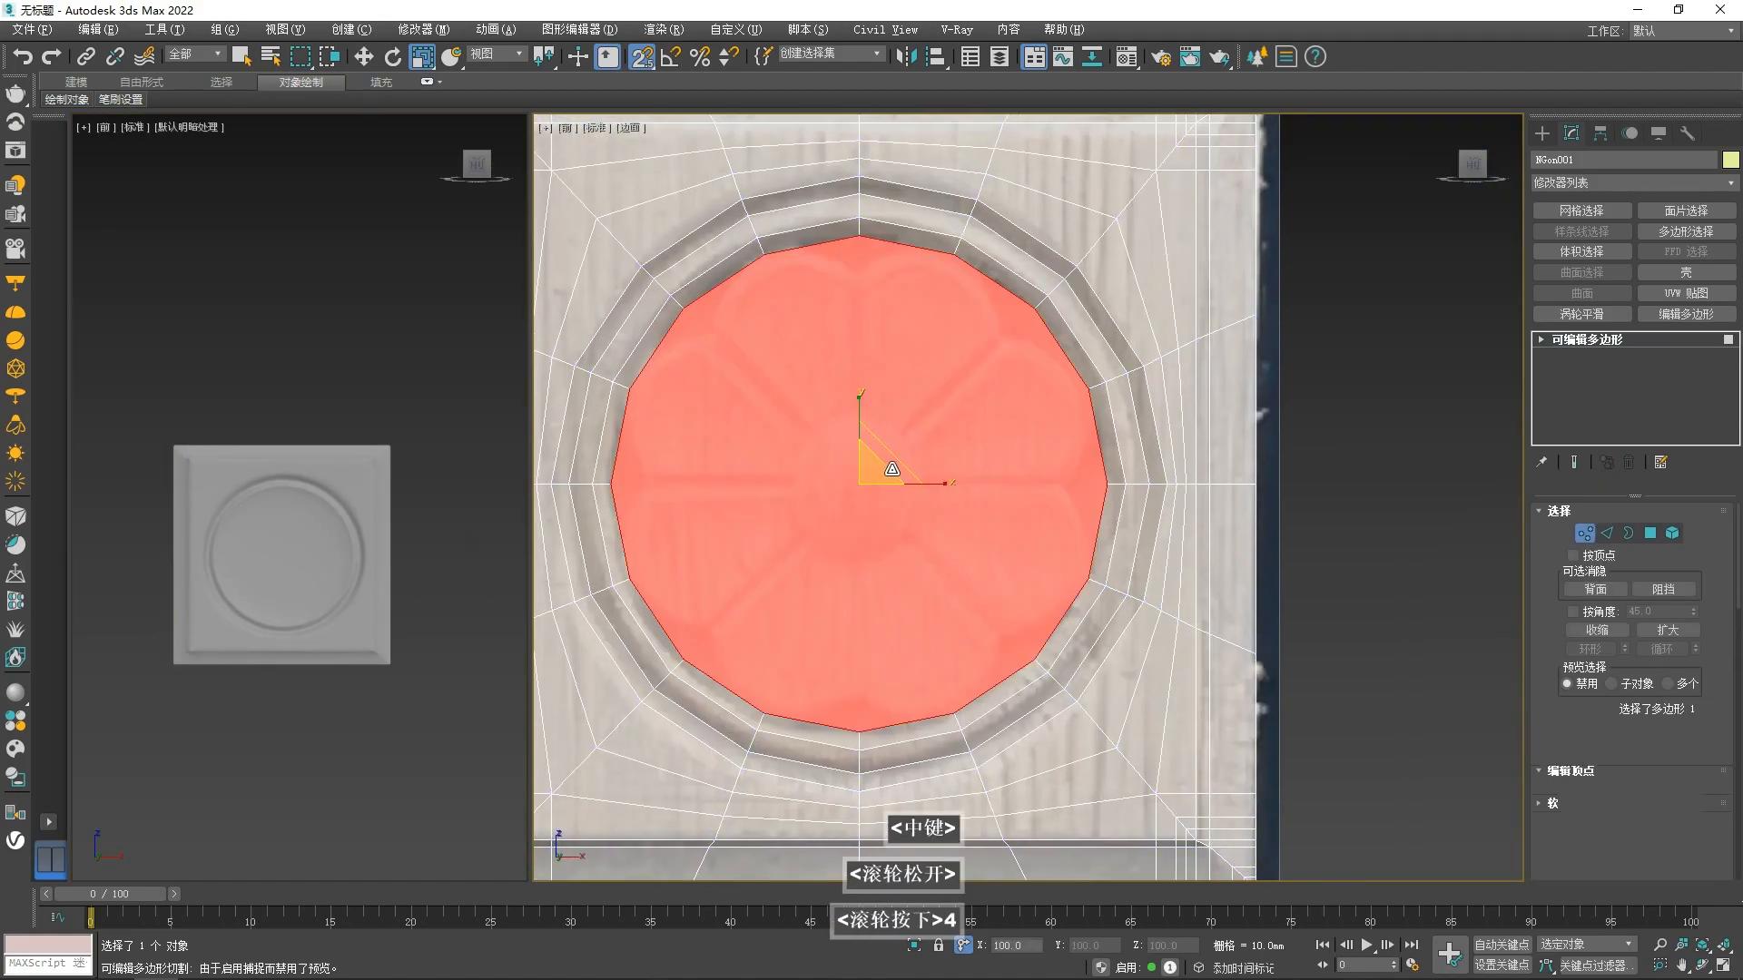
alt+middle_drag(1004, 600, 890, 458)
right_click(891, 456)
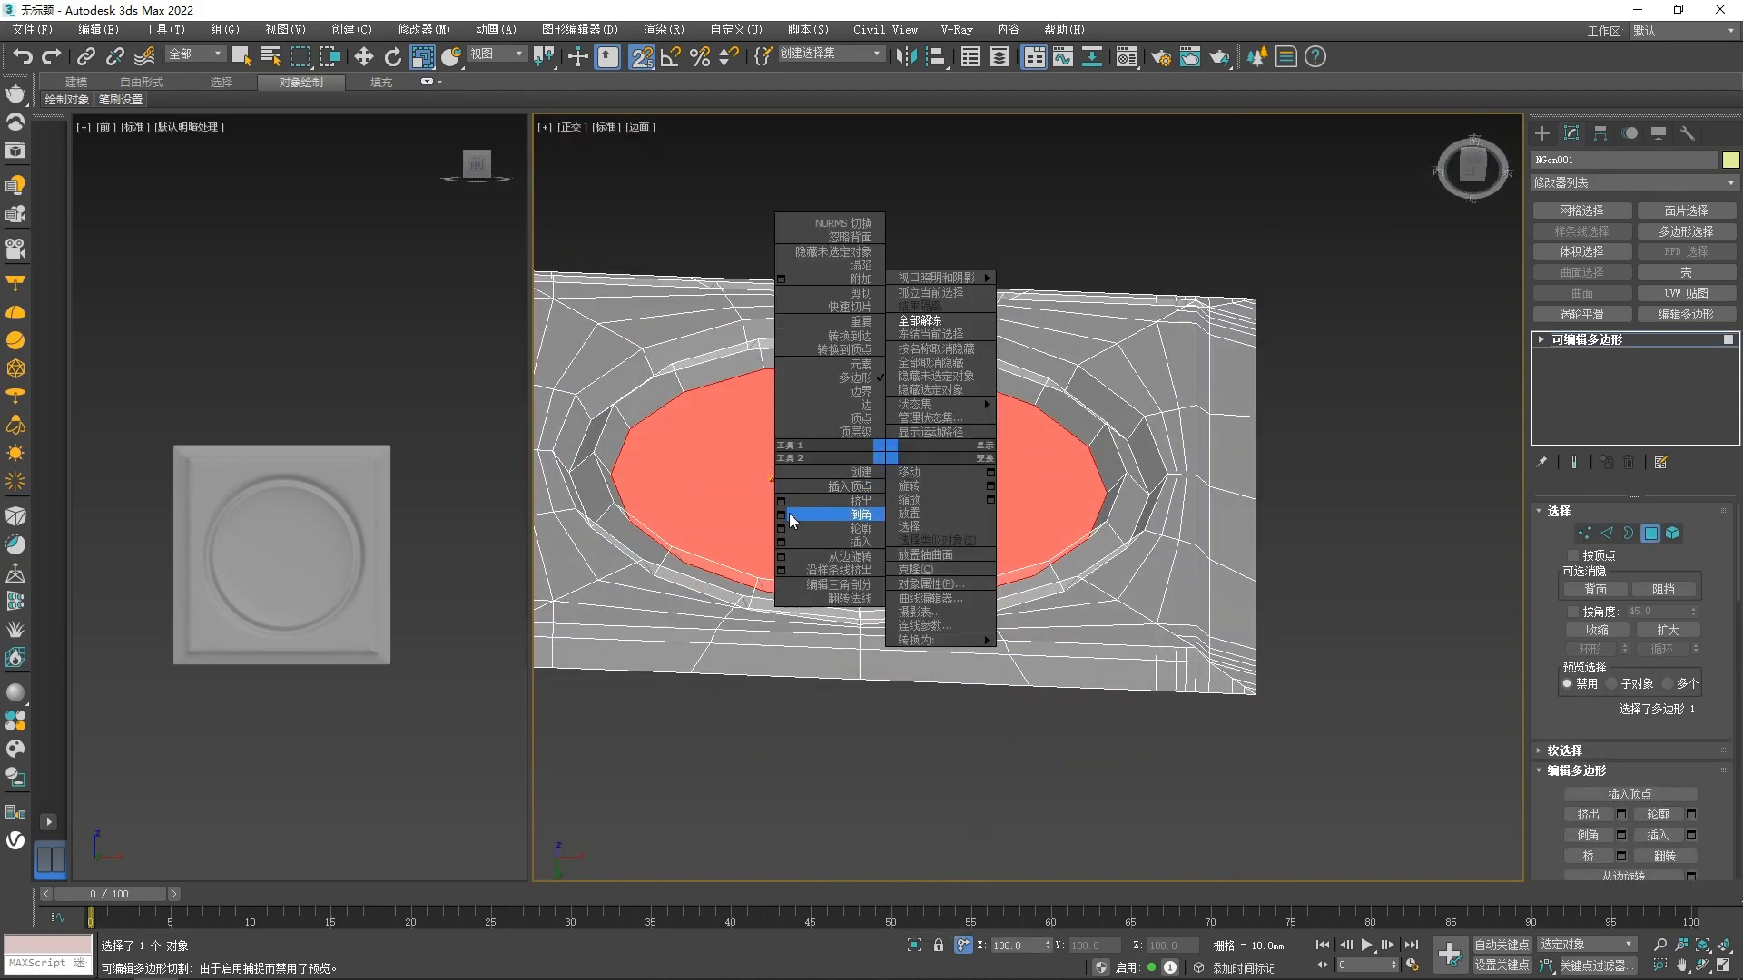
click(797, 509)
drag(1046, 563, 1066, 560)
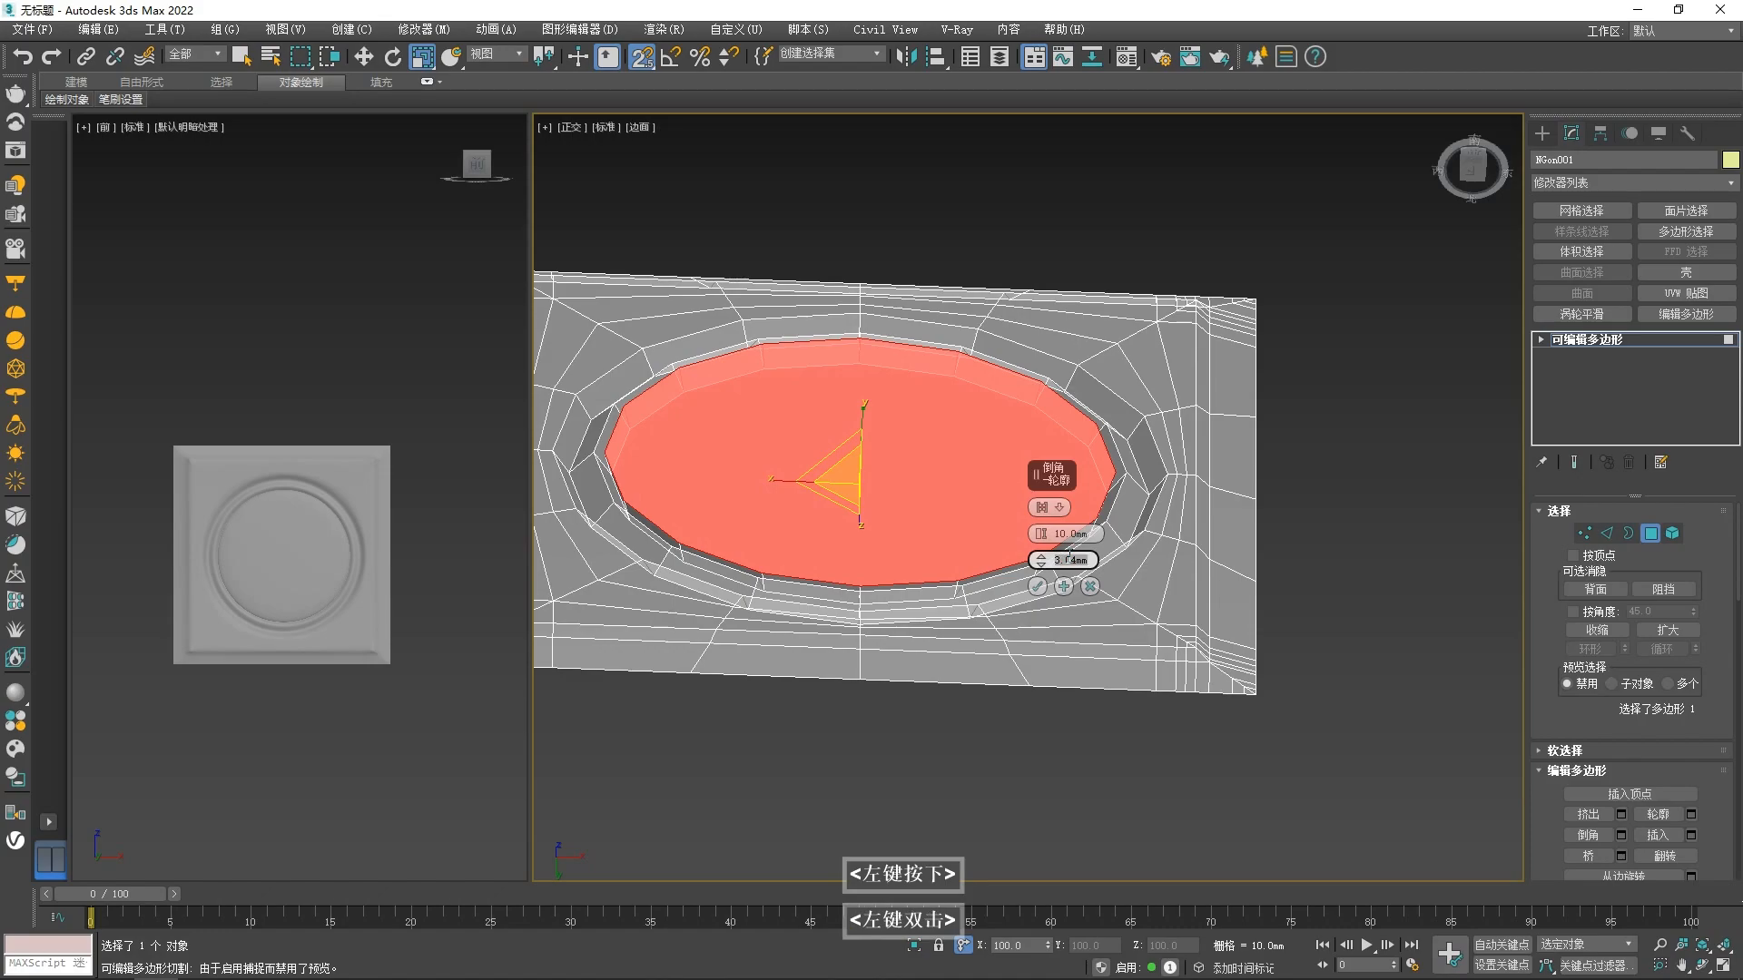
text(-3)
key(Return)
double_click(1063, 534)
key(Return)
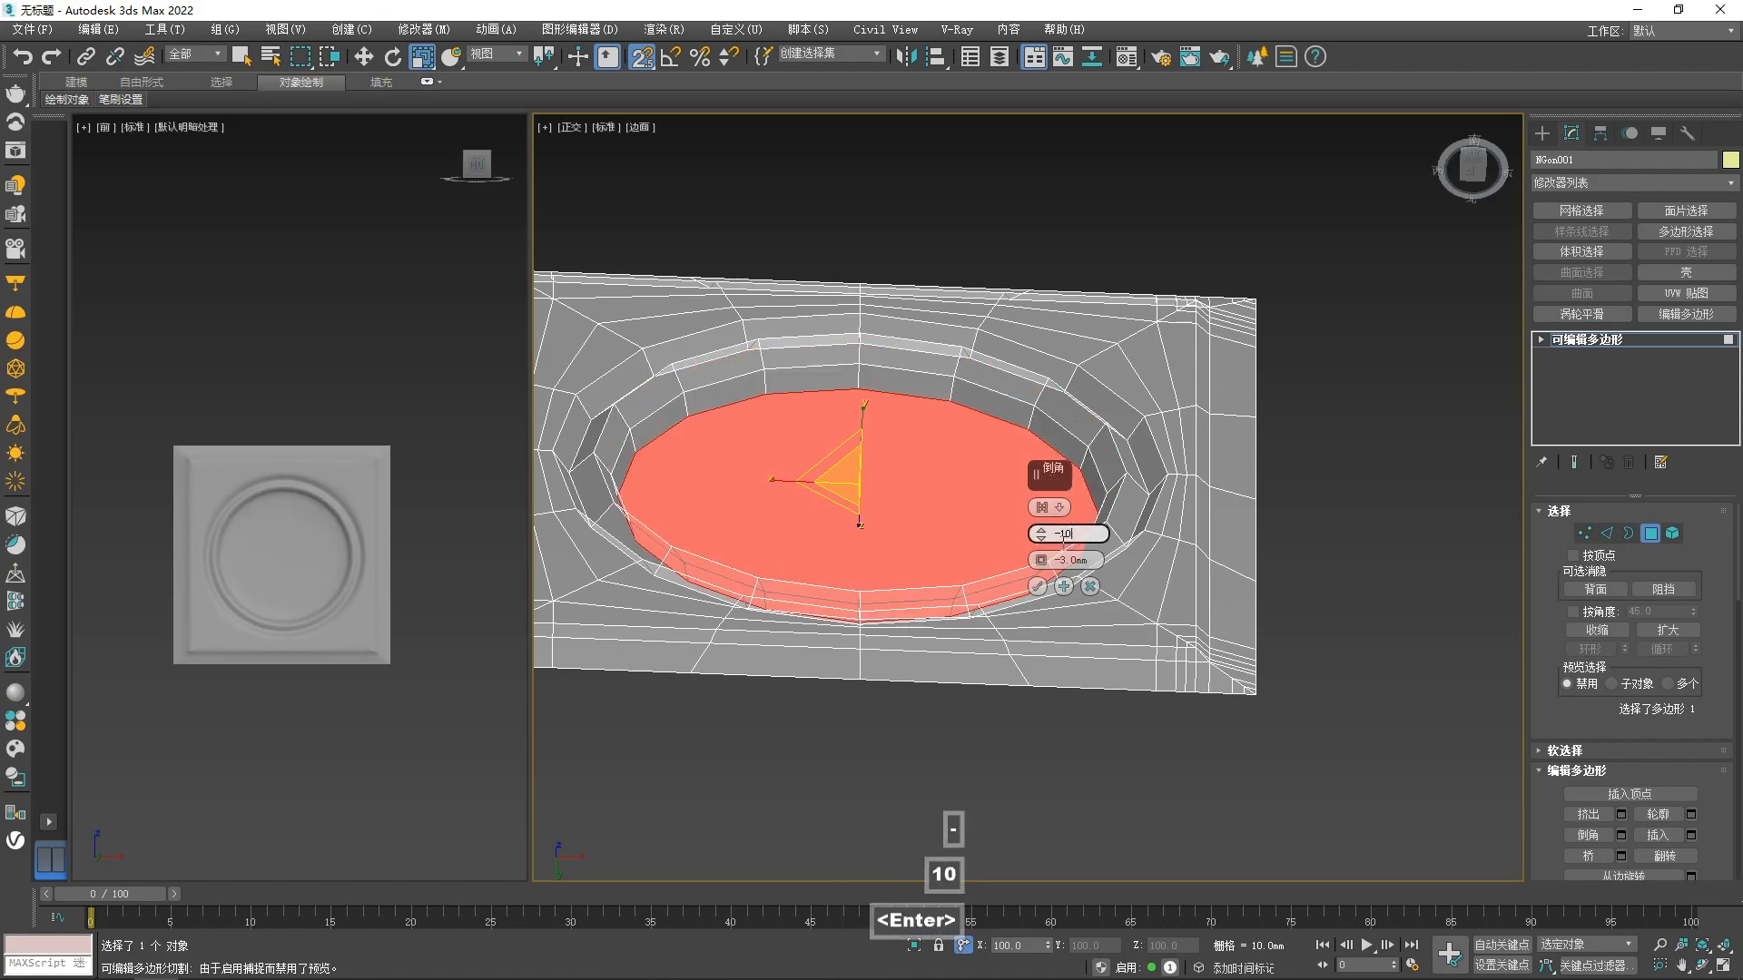
- Fine-tune the outline amount of the central circle's bevel and apply it
alt+middle_drag(917, 465, 924, 522)
drag(1043, 561, 1050, 541)
click(1040, 587)
- Examine the recessed central circle against the reference image from the front view
alt+middle_drag(924, 491, 924, 543)
key(f)
scroll(238, 544, up, 4)
scroll(236, 543, down, 2)
scroll(1011, 512, down, 2)
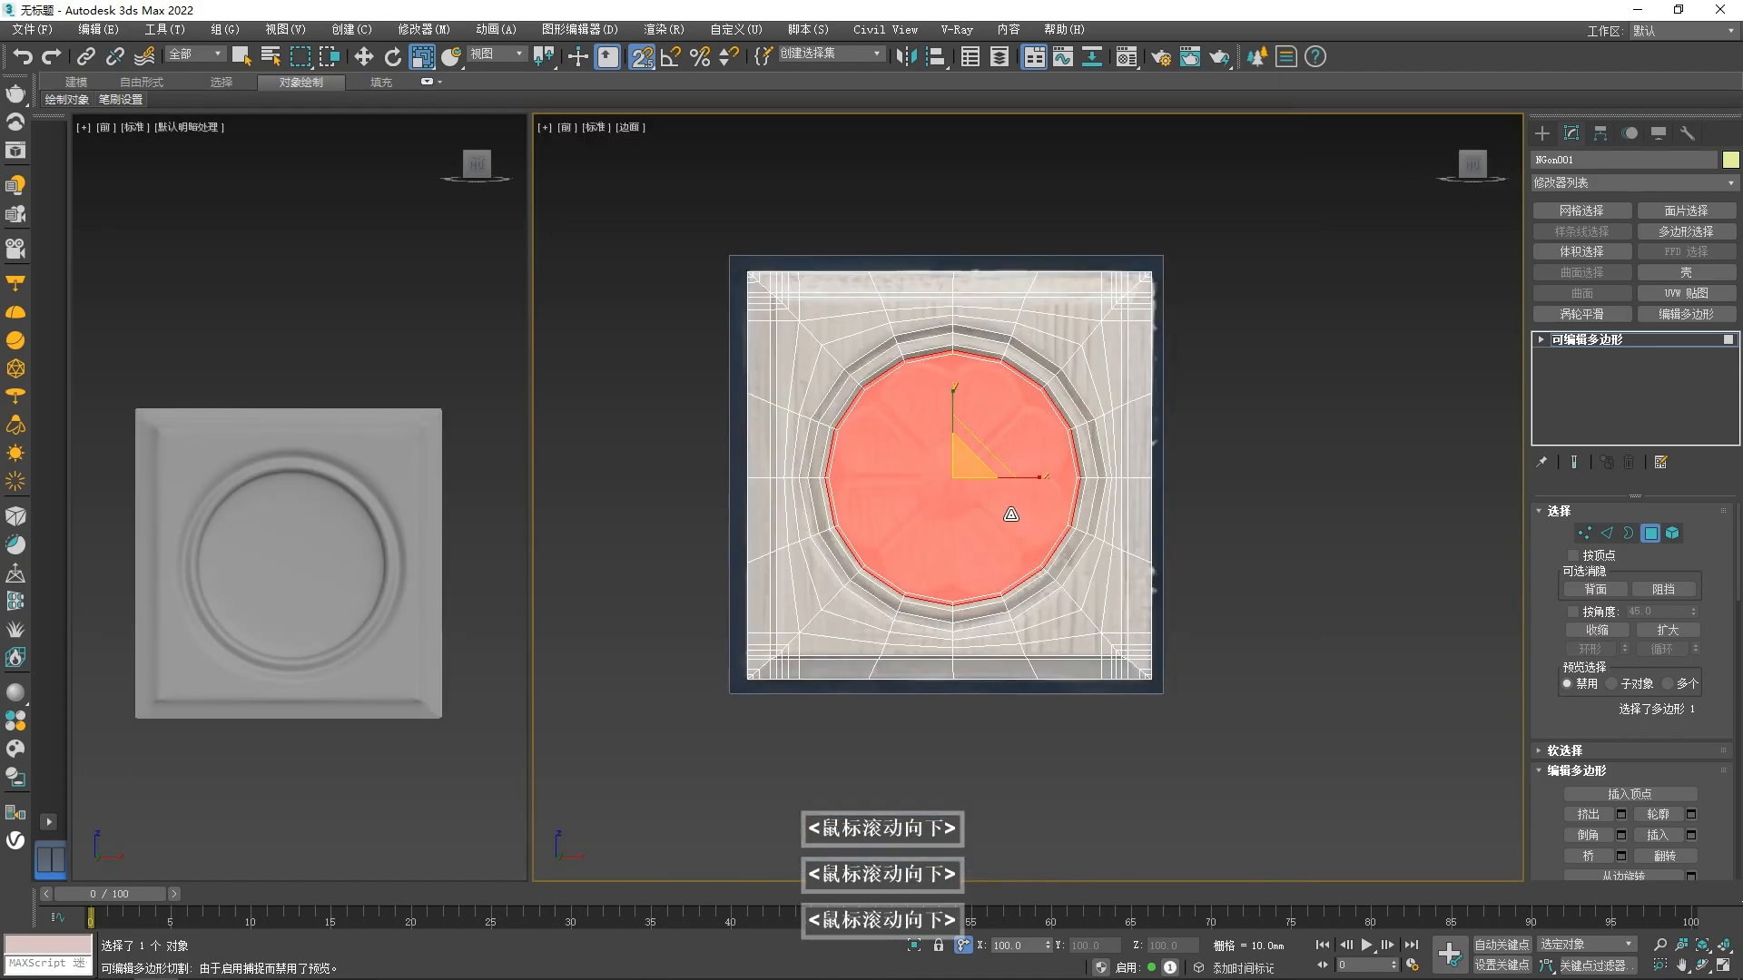
scroll(917, 450, up, 2)
scroll(843, 485, down, 1)
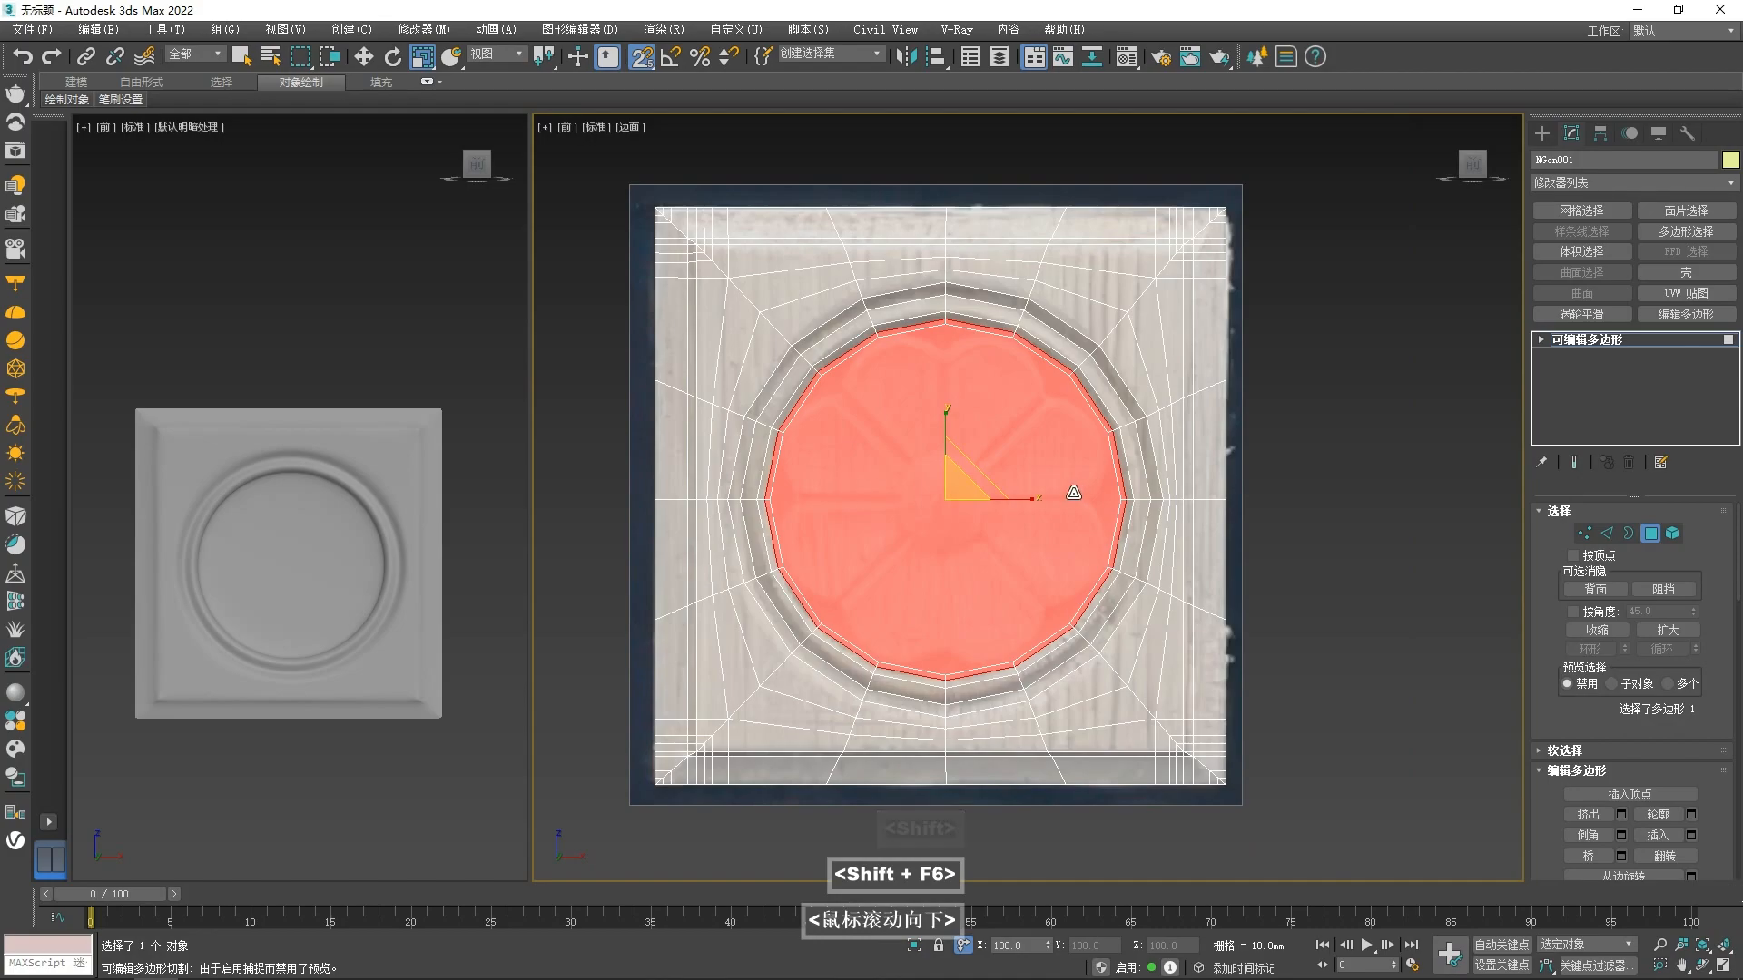
scroll(1075, 491, down, 1)
- Deselect the circular face, leave polygon editing and hide the panel to expose the flower in the reference image
click(1215, 322)
scroll(1075, 398, up, 1)
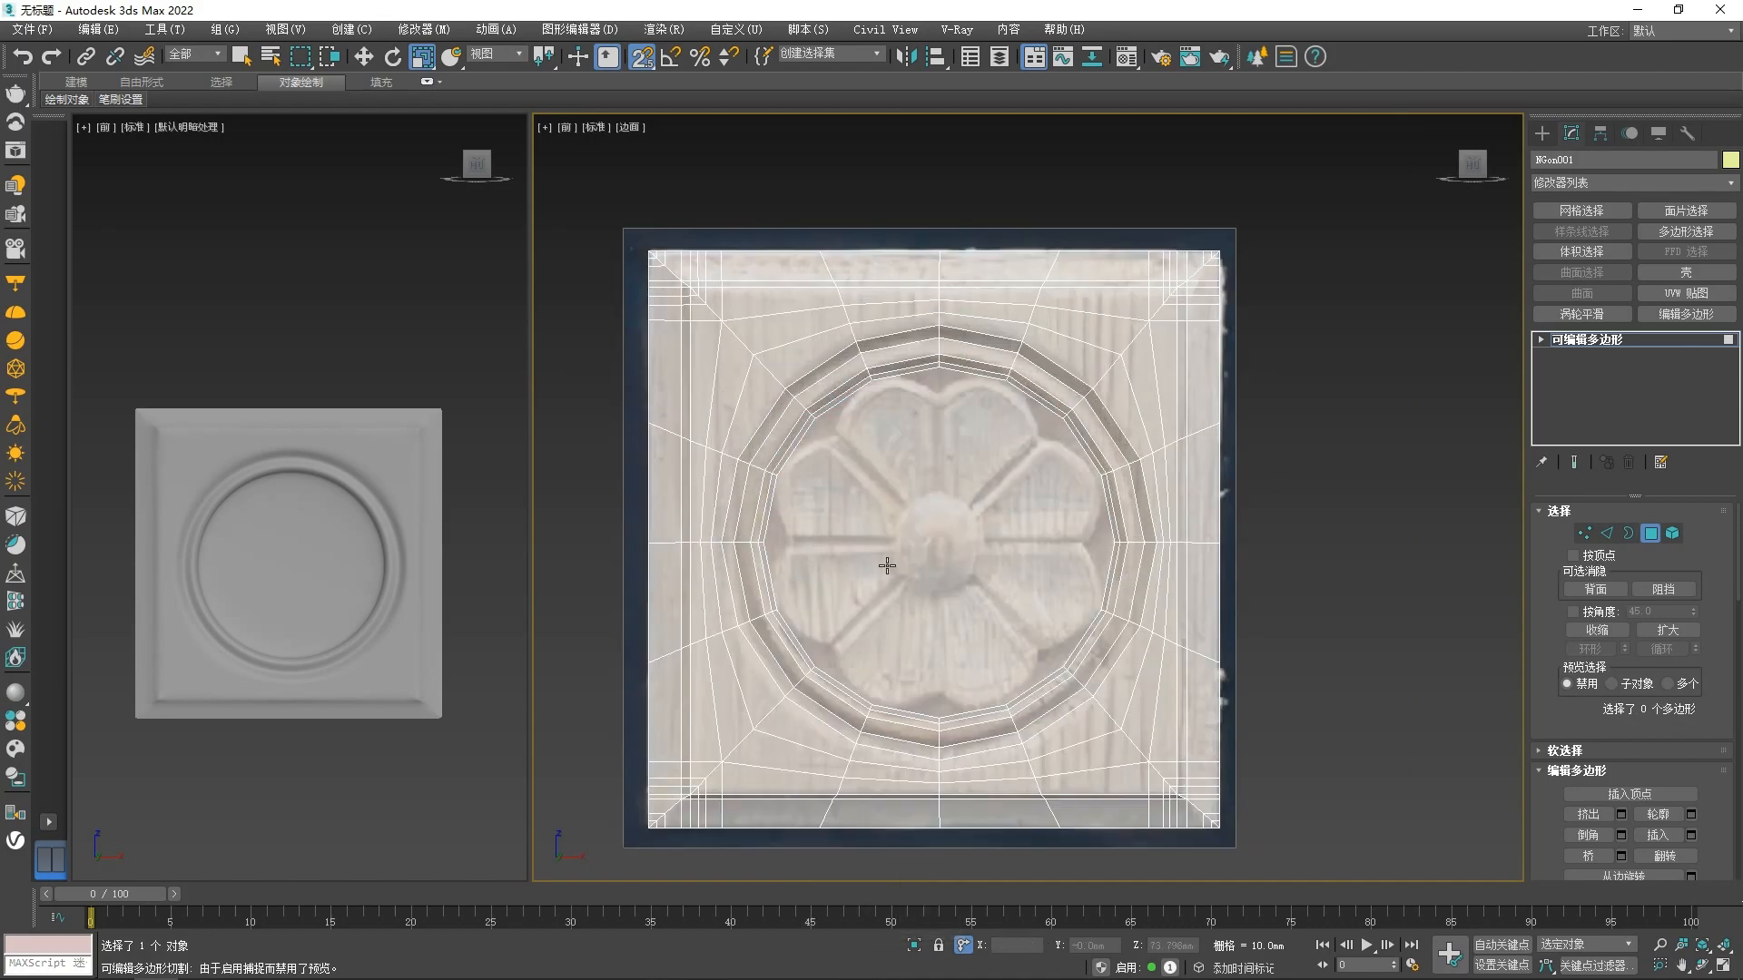
scroll(849, 573, up, 2)
middle_drag(1027, 519, 1032, 515)
scroll(1057, 527, down, 3)
right_click(1035, 498)
click(1105, 435)
click(1623, 341)
right_click(993, 472)
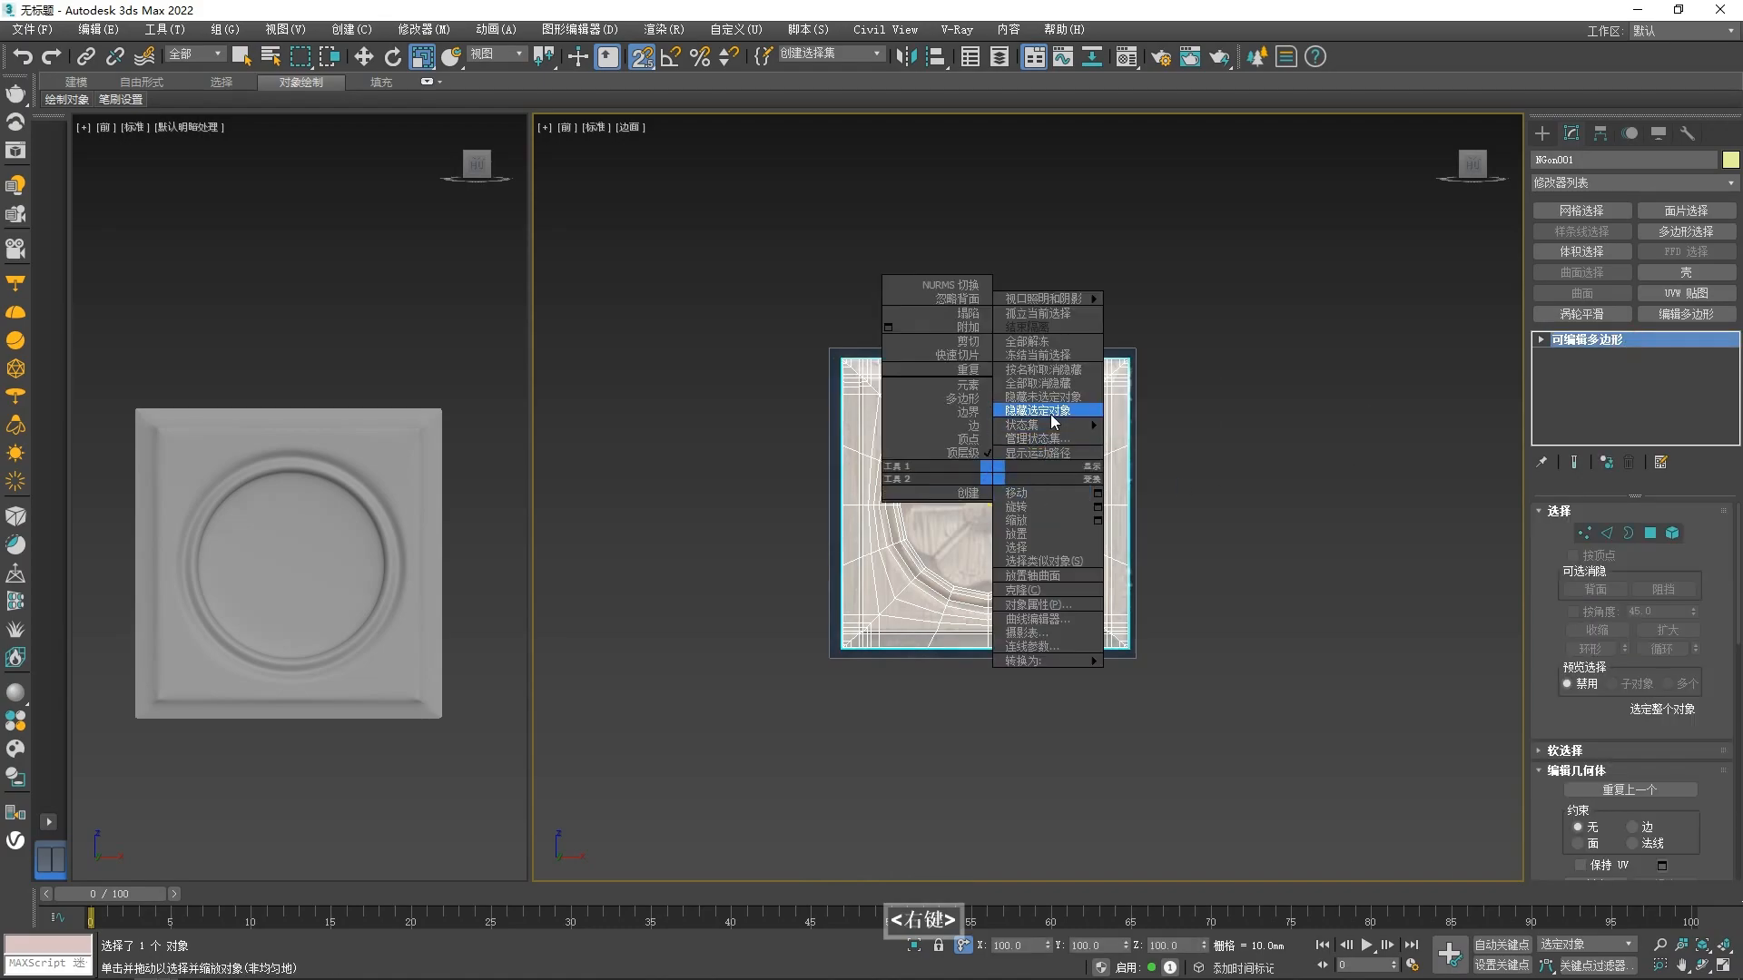
click(1051, 425)
- Draw an 8-sided polygon spline with a radius of about 29 mm around the flower's central boss
scroll(1015, 537, up, 2)
middle_drag(1015, 538, 1003, 523)
click(1542, 133)
click(1582, 344)
scroll(958, 545, up, 3)
drag(937, 475, 982, 567)
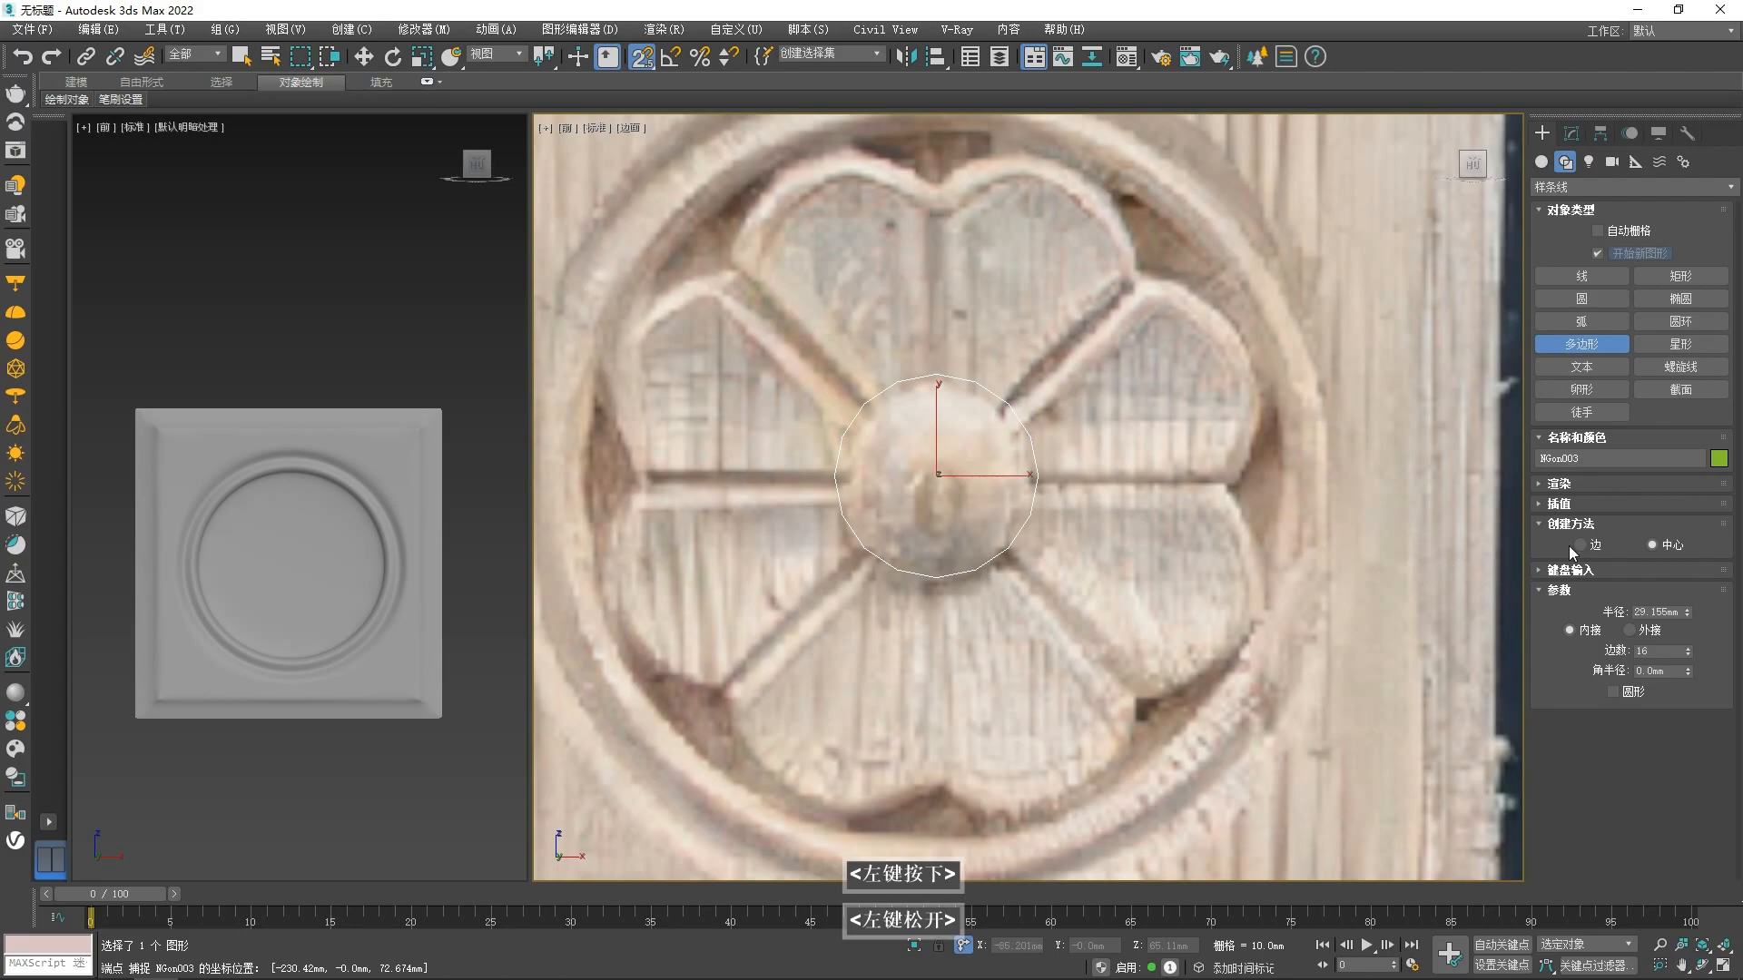
text(8)
key(Return)
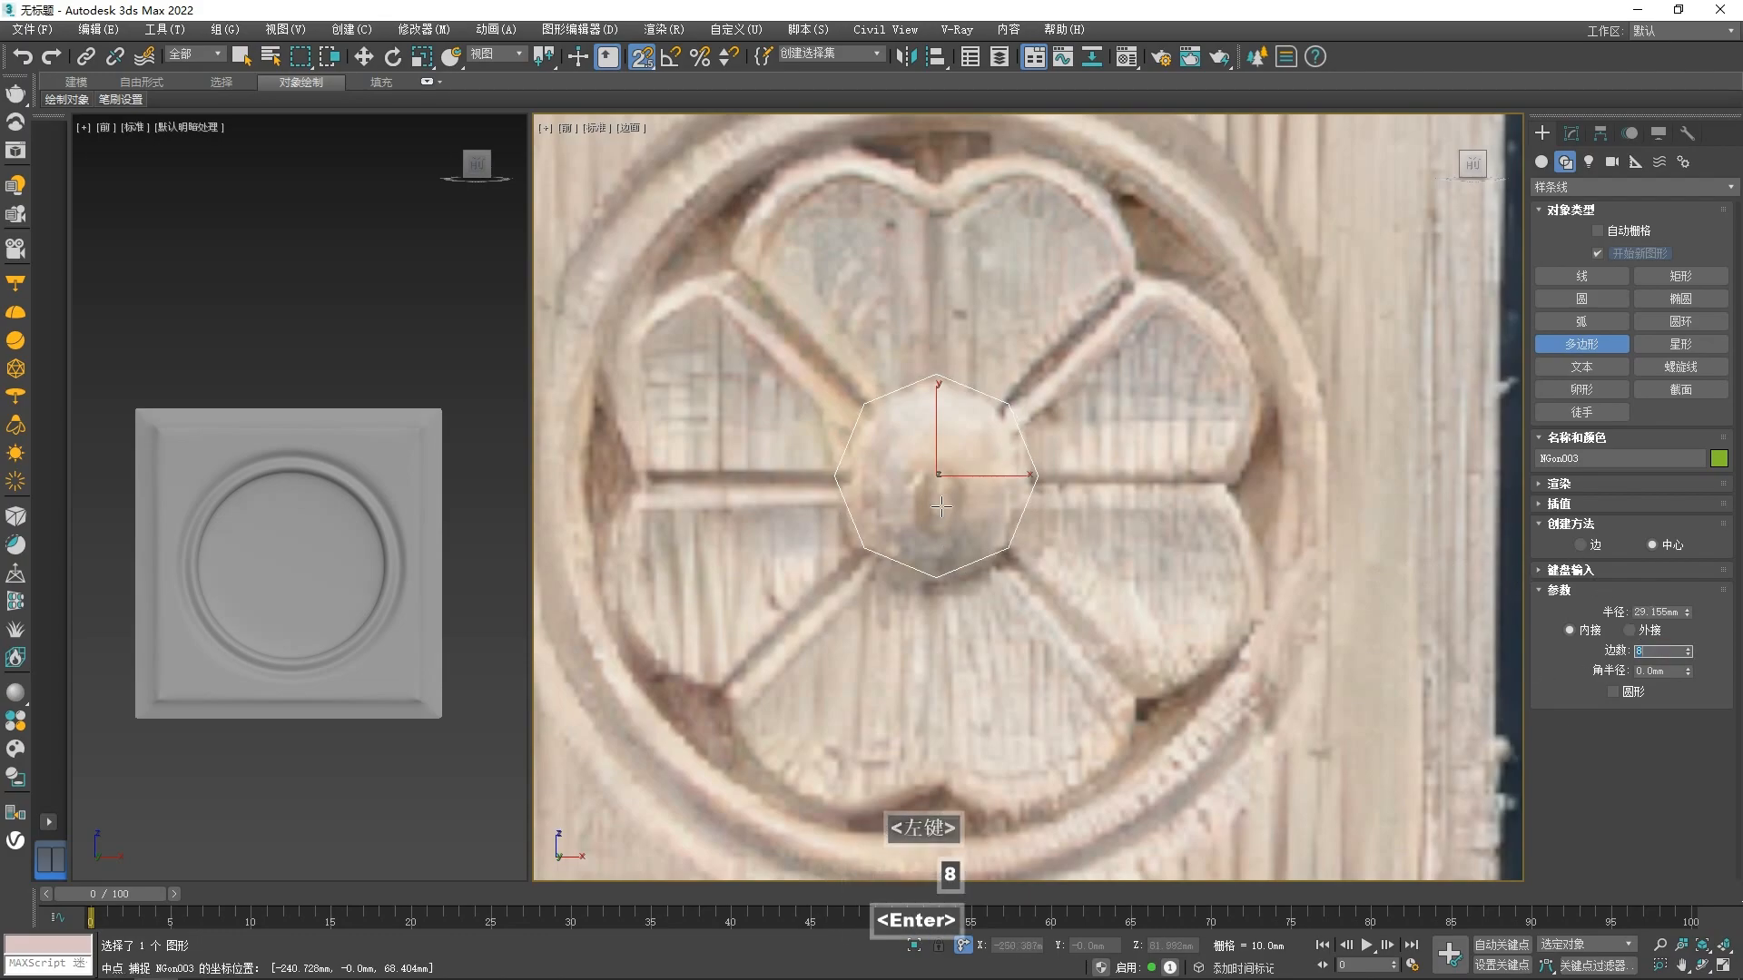
- Convert the octagon to a see-through editable poly and move all its edges down to centre them on the boss
key(w)
right_click(990, 481)
click(1162, 688)
key(alt+x)
key(2)
key(w)
drag(1077, 570, 822, 373)
drag(942, 436, 940, 489)
key(s)
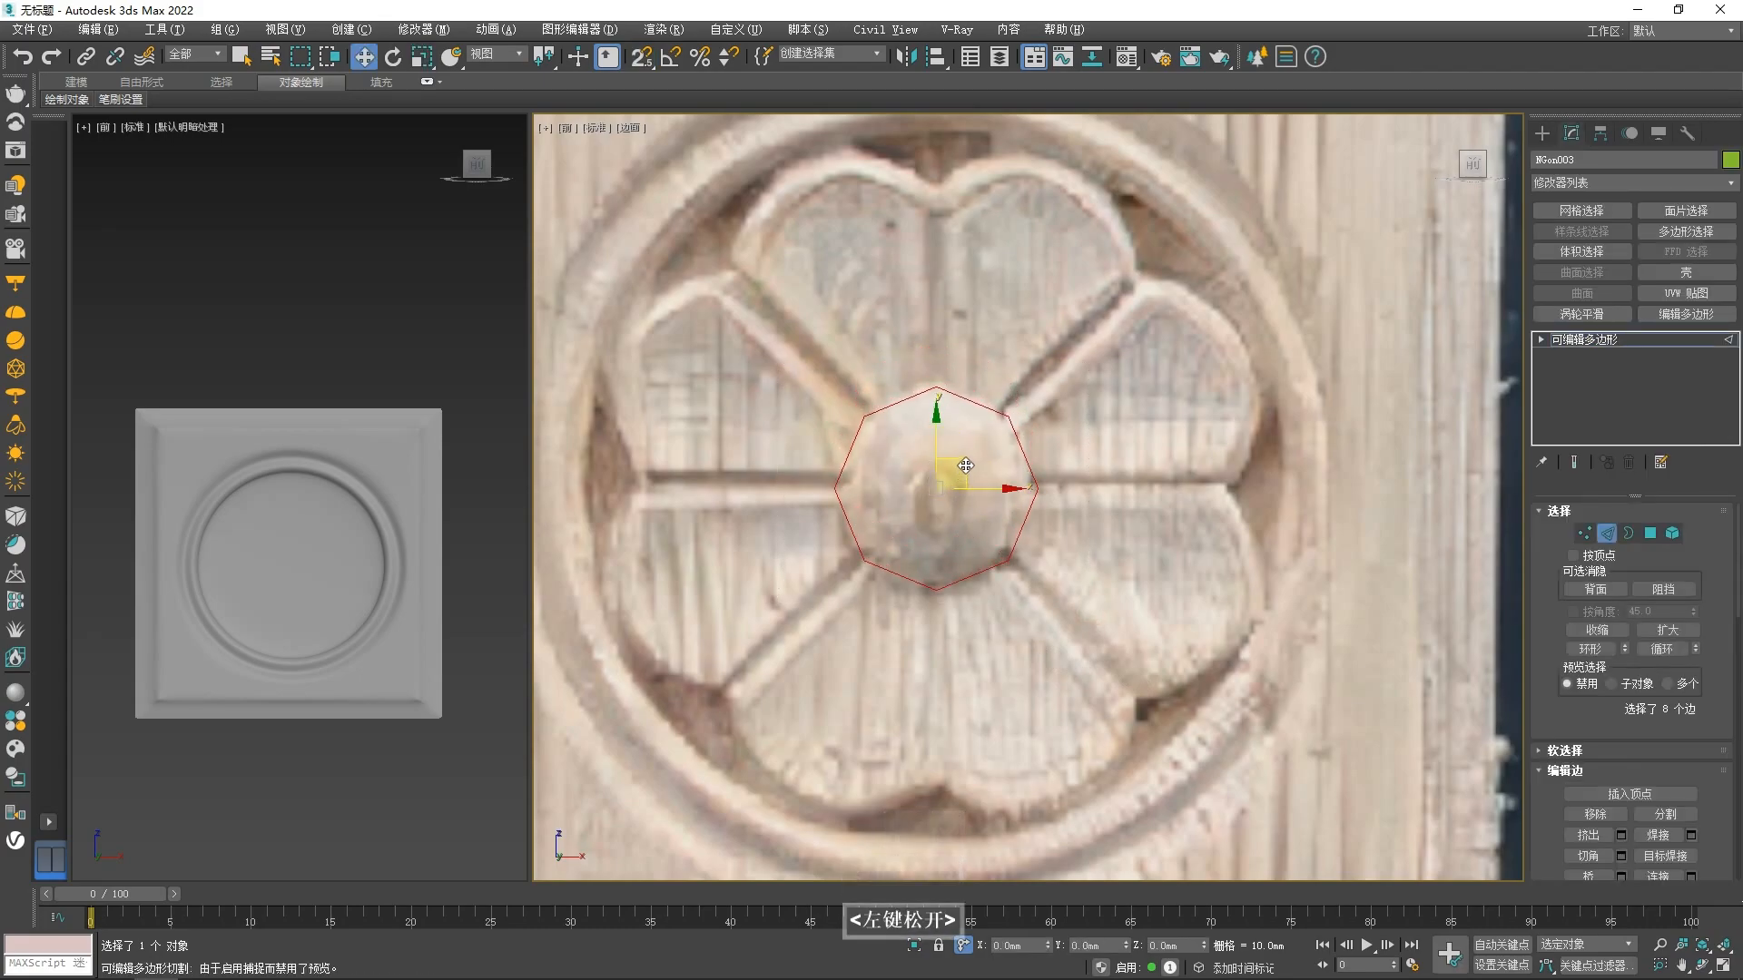
- Select all eight octagon edges and scale out a copy of them to form a ring reaching the petals' outer notches
drag(1046, 384, 1017, 396)
click(963, 395)
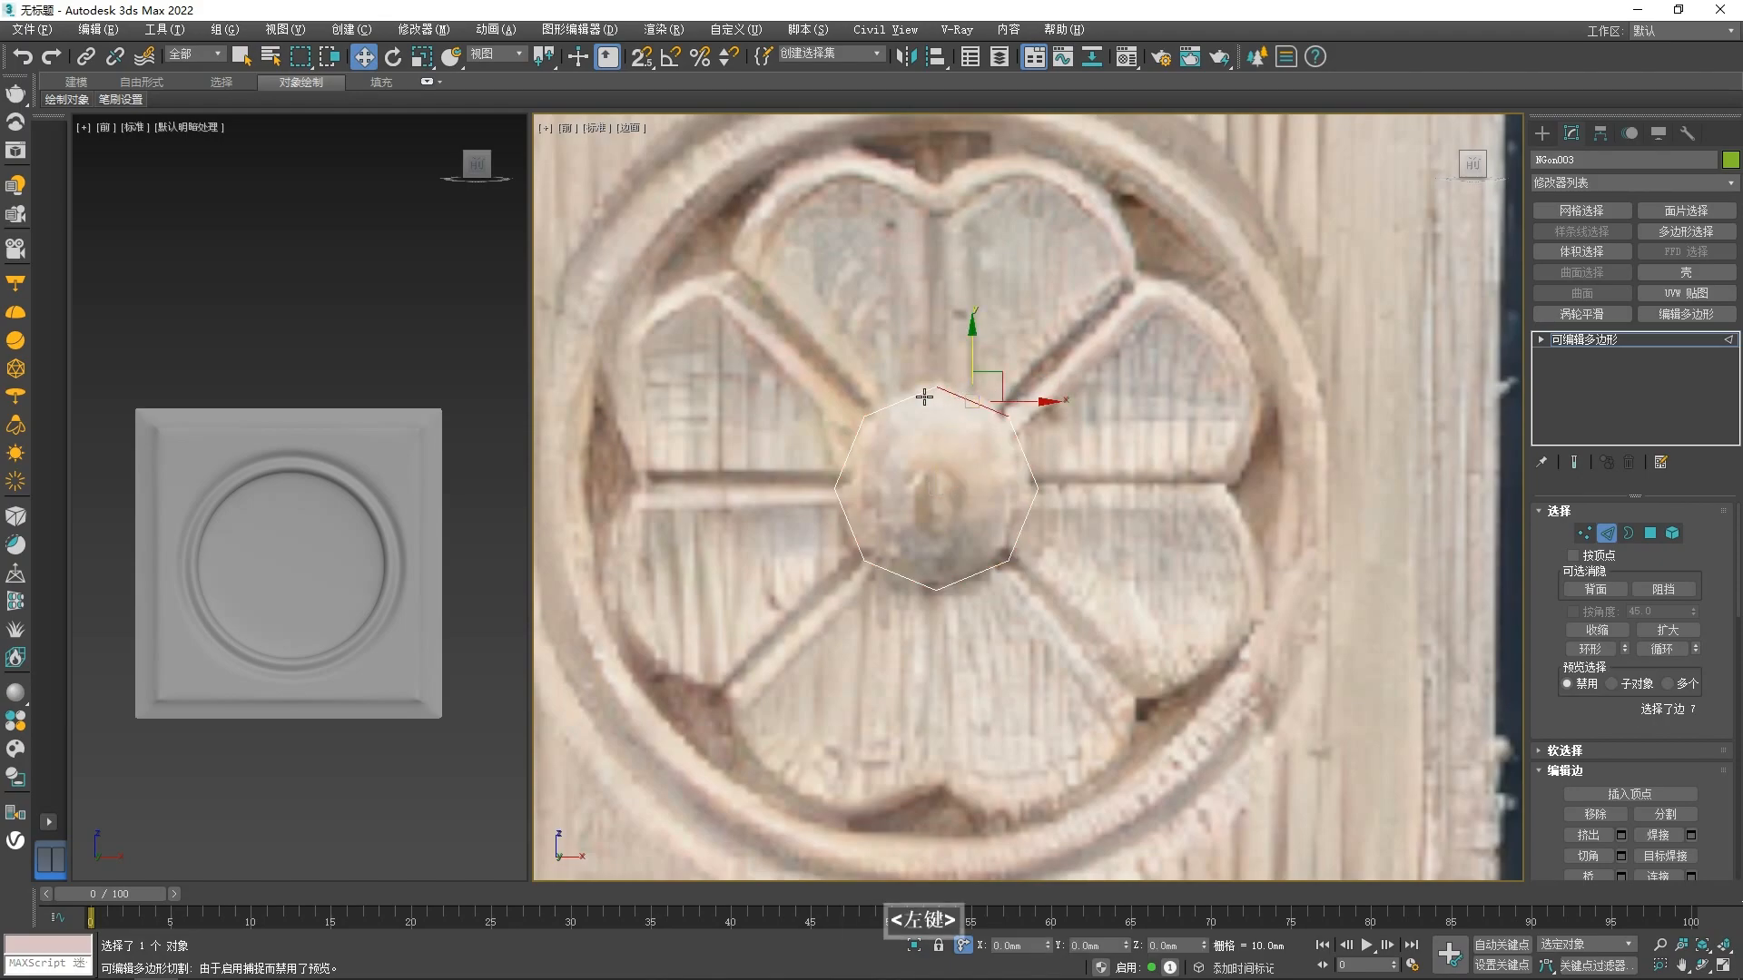
ctrl+click(918, 393)
scroll(957, 363, down, 2)
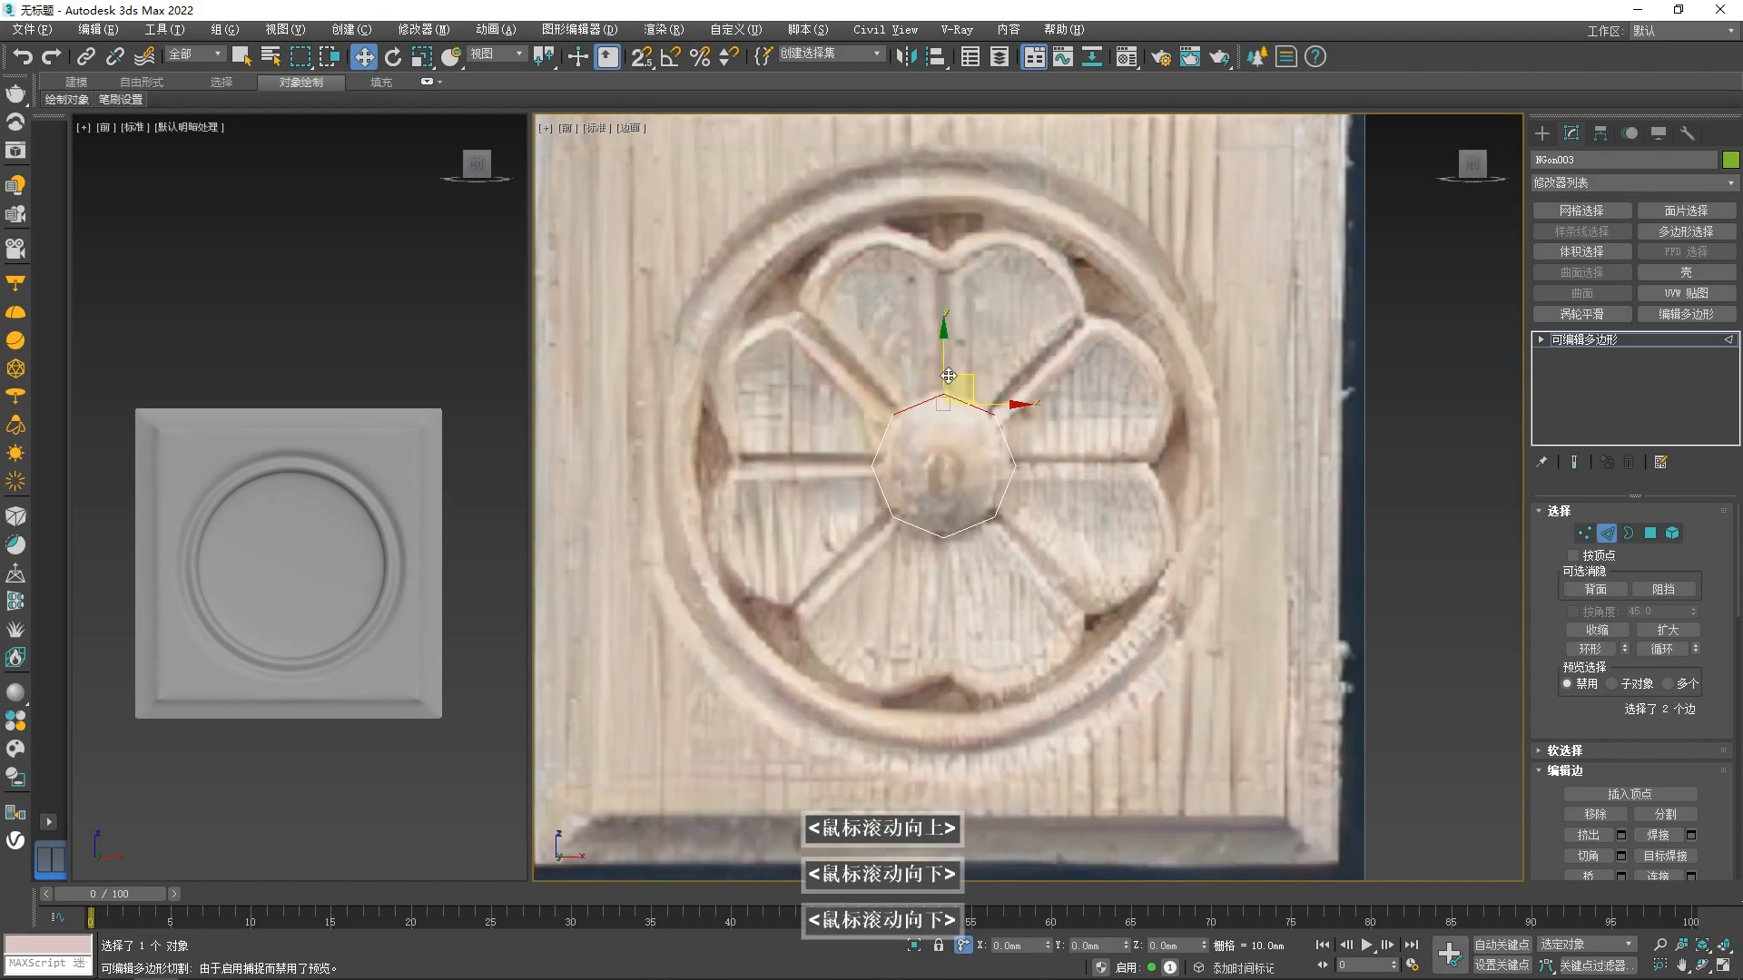
ctrl+click(883, 440)
ctrl+click(882, 492)
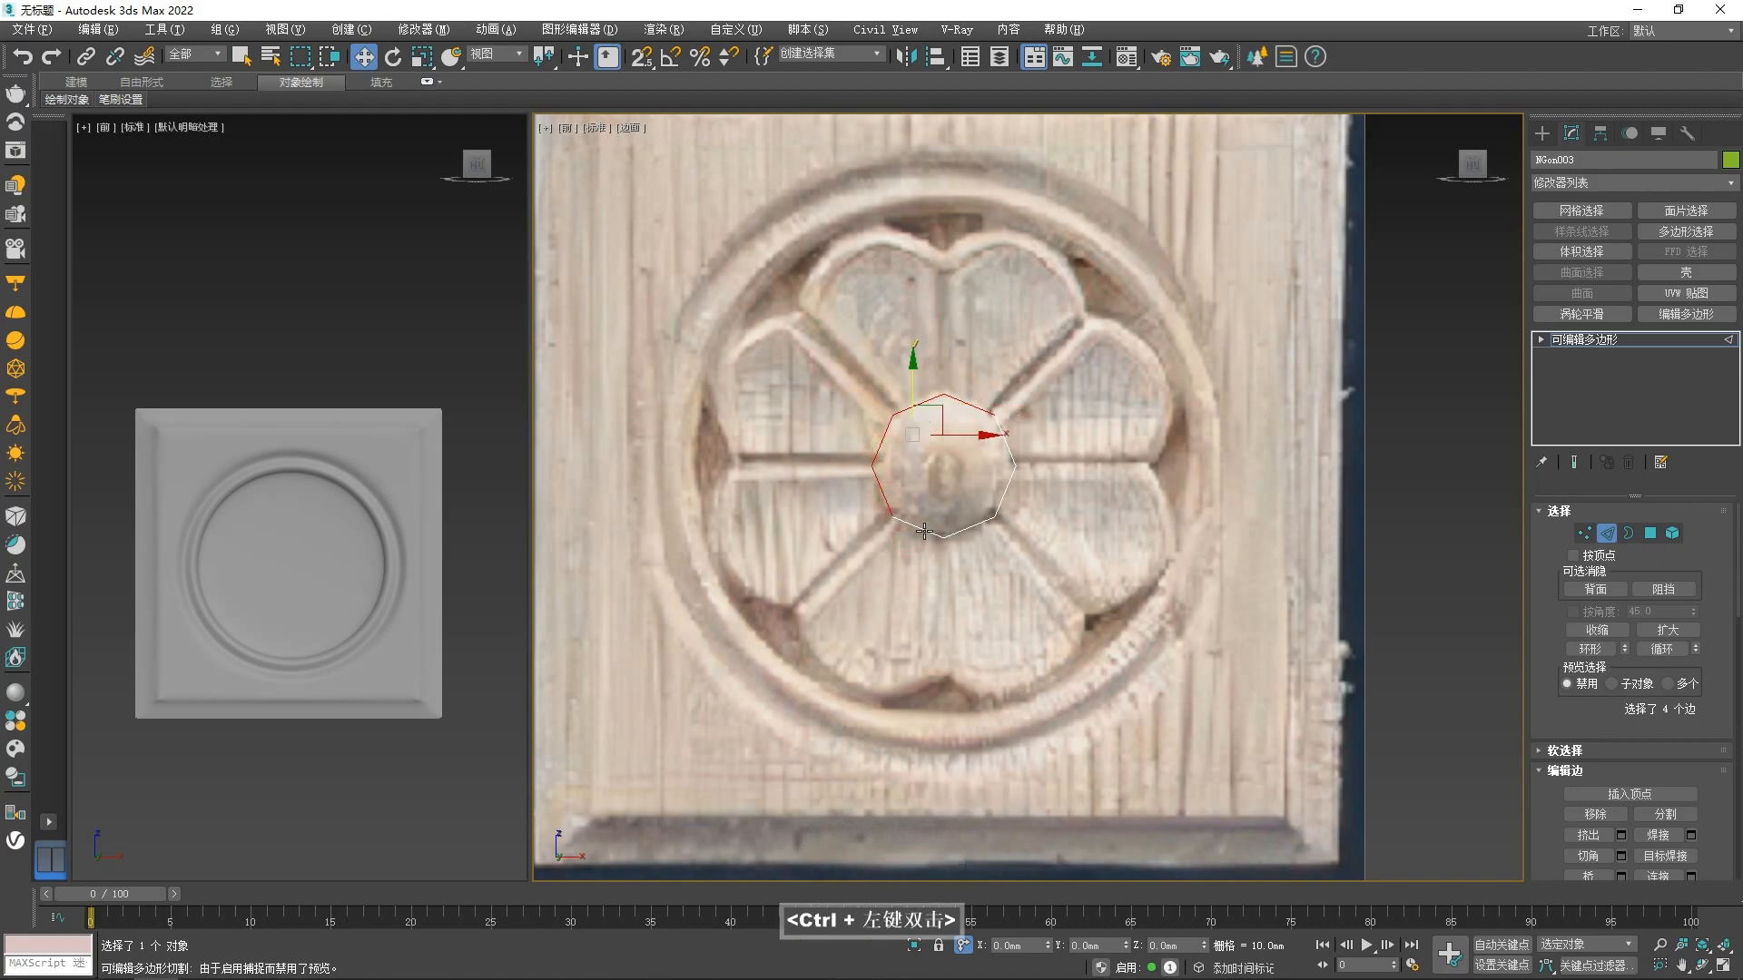
ctrl+double_click(940, 521)
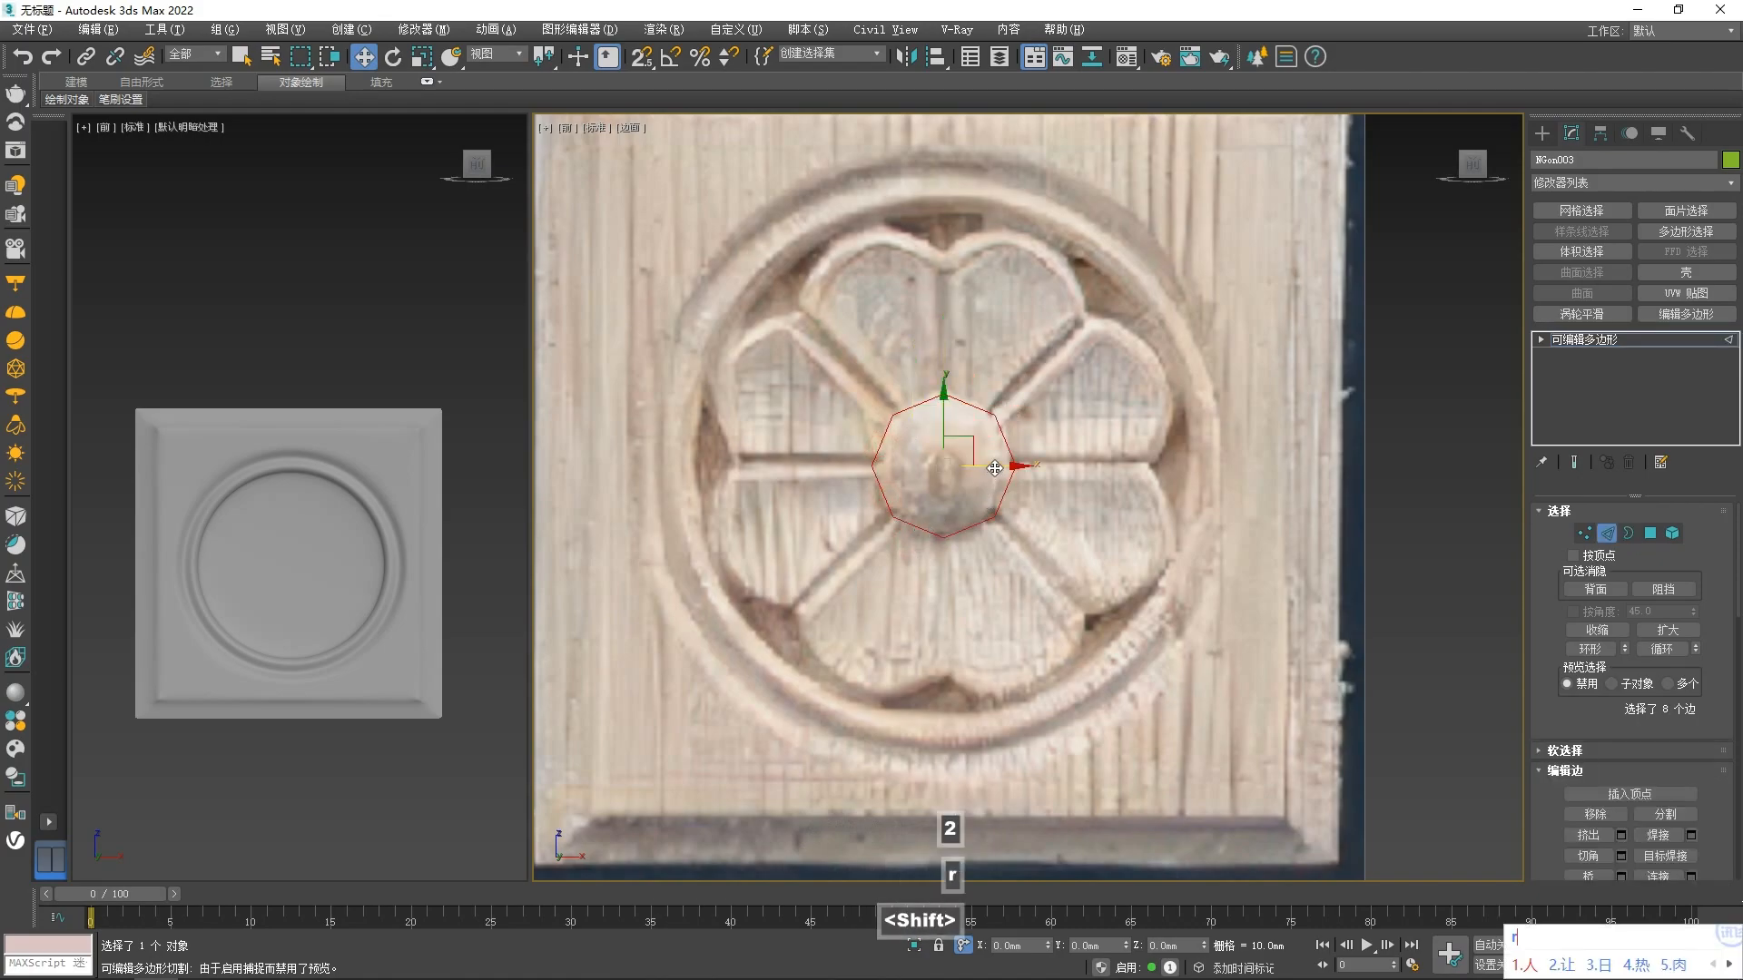
key(r)
shift+drag(1007, 399, 1102, 303)
- Pull copies of the outer octagon's two upper-left edges outward to form strips over those petals
key(1)
scroll(744, 382, up, 2)
click(789, 389)
scroll(822, 445, down, 2)
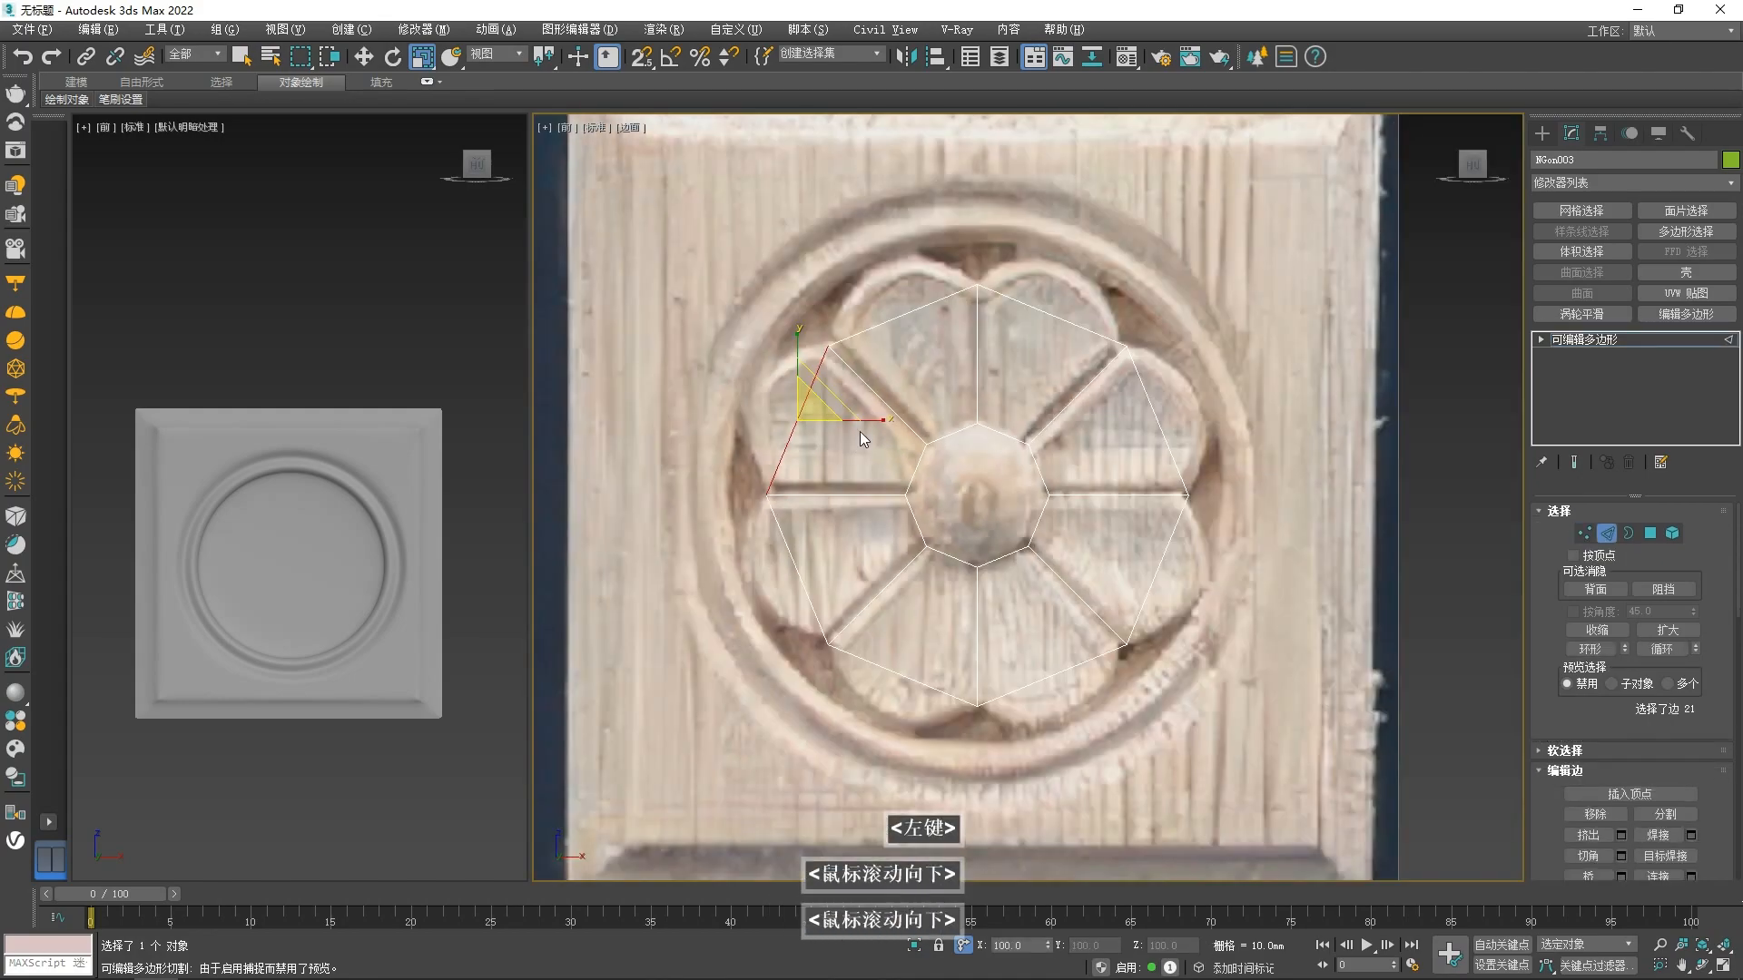
scroll(843, 401, up, 1)
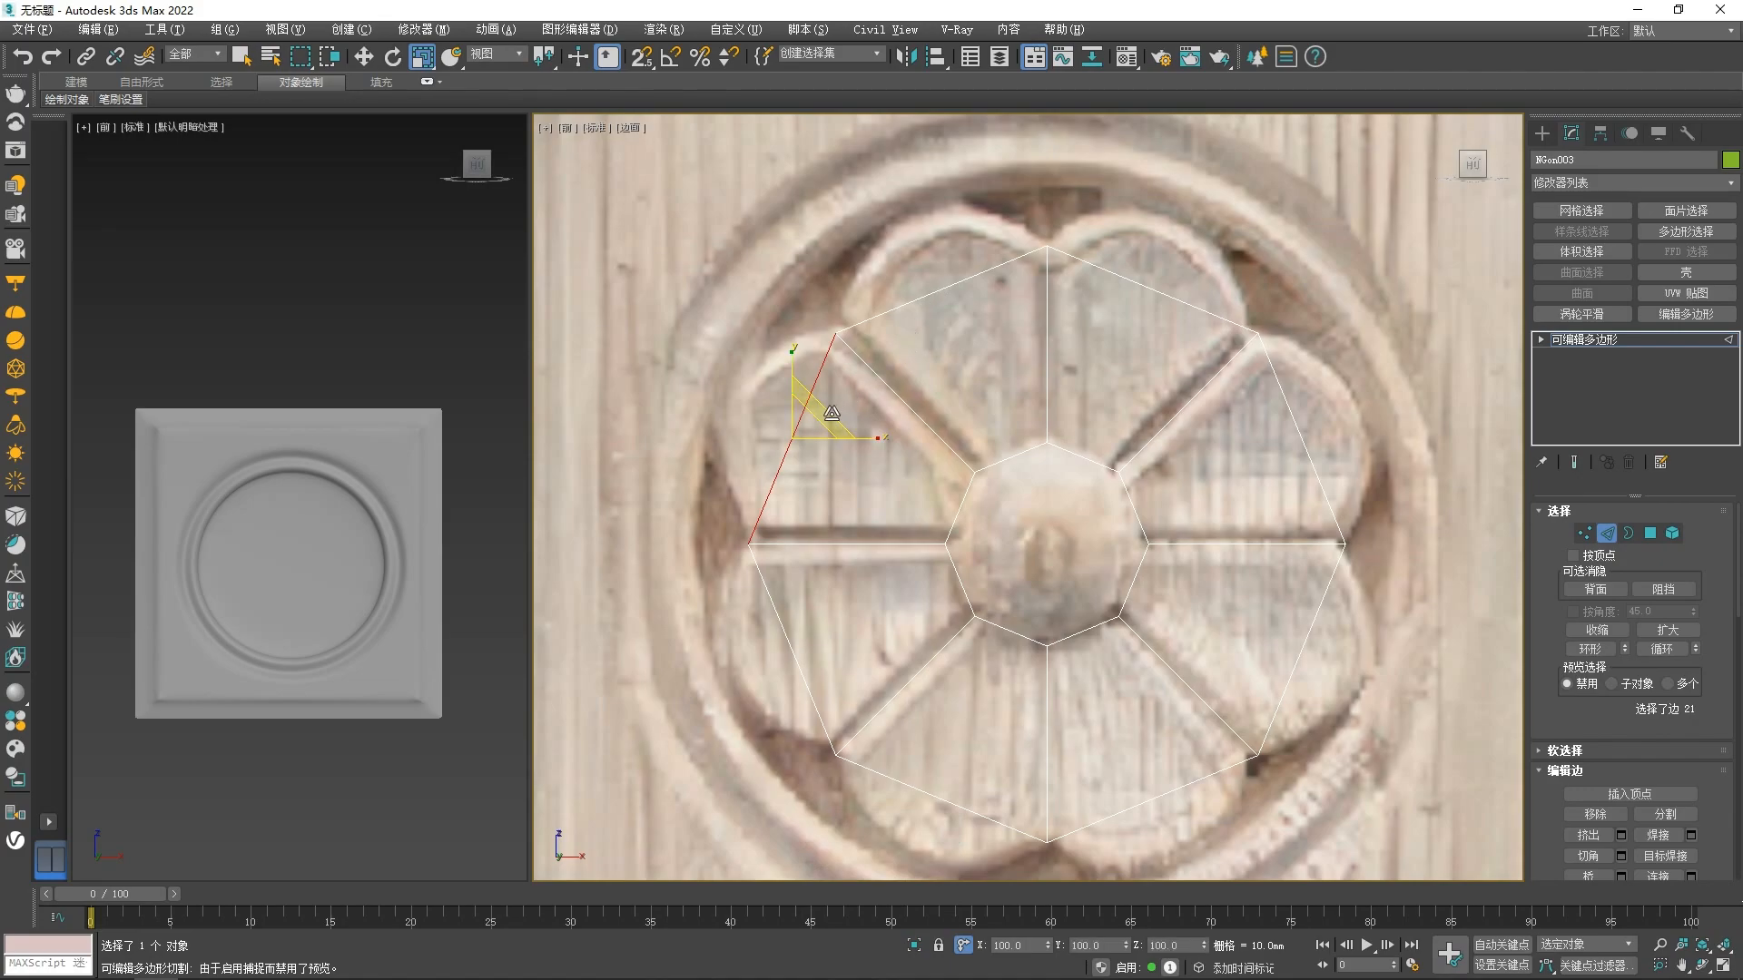
key(BackSpace)
key(w)
mouse_move(820, 414)
shift+mouse_down()
mouse_move(747, 381)
mouse_move(961, 265)
mouse_move(952, 196)
shift+mouse_up()
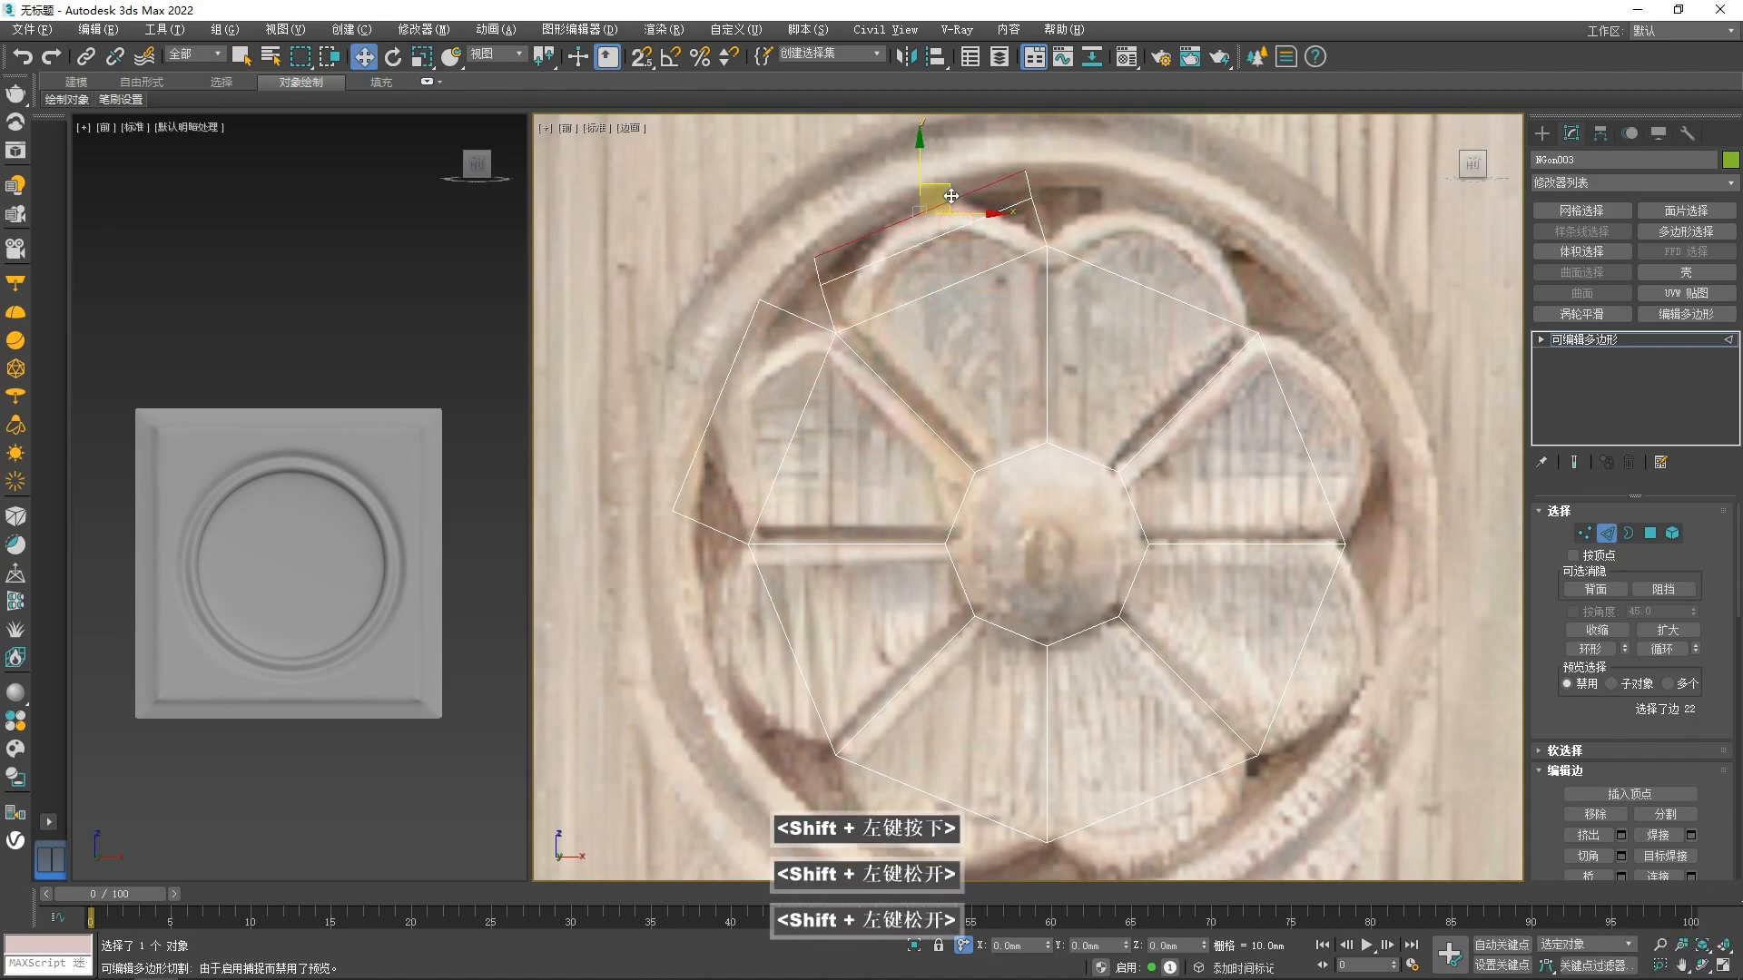
- Pull two successive strips outward from the outer octagon's top-right, right-upper and right-lower edges to cover those petals
click(1167, 290)
shift+drag(1173, 272, 1181, 248)
shift+drag(1180, 248, 1191, 225)
click(1292, 426)
shift+drag(1321, 421, 1367, 404)
shift+drag(1368, 404, 1425, 393)
click(1322, 608)
shift+drag(1321, 626, 1387, 654)
- Extend the two bottom edges and the left-lower edge outward in strips, and add a second strip to the left-upper petal
middle_drag(1178, 792, 1120, 596)
click(1120, 592)
shift+drag(1112, 572, 1140, 643)
click(941, 617)
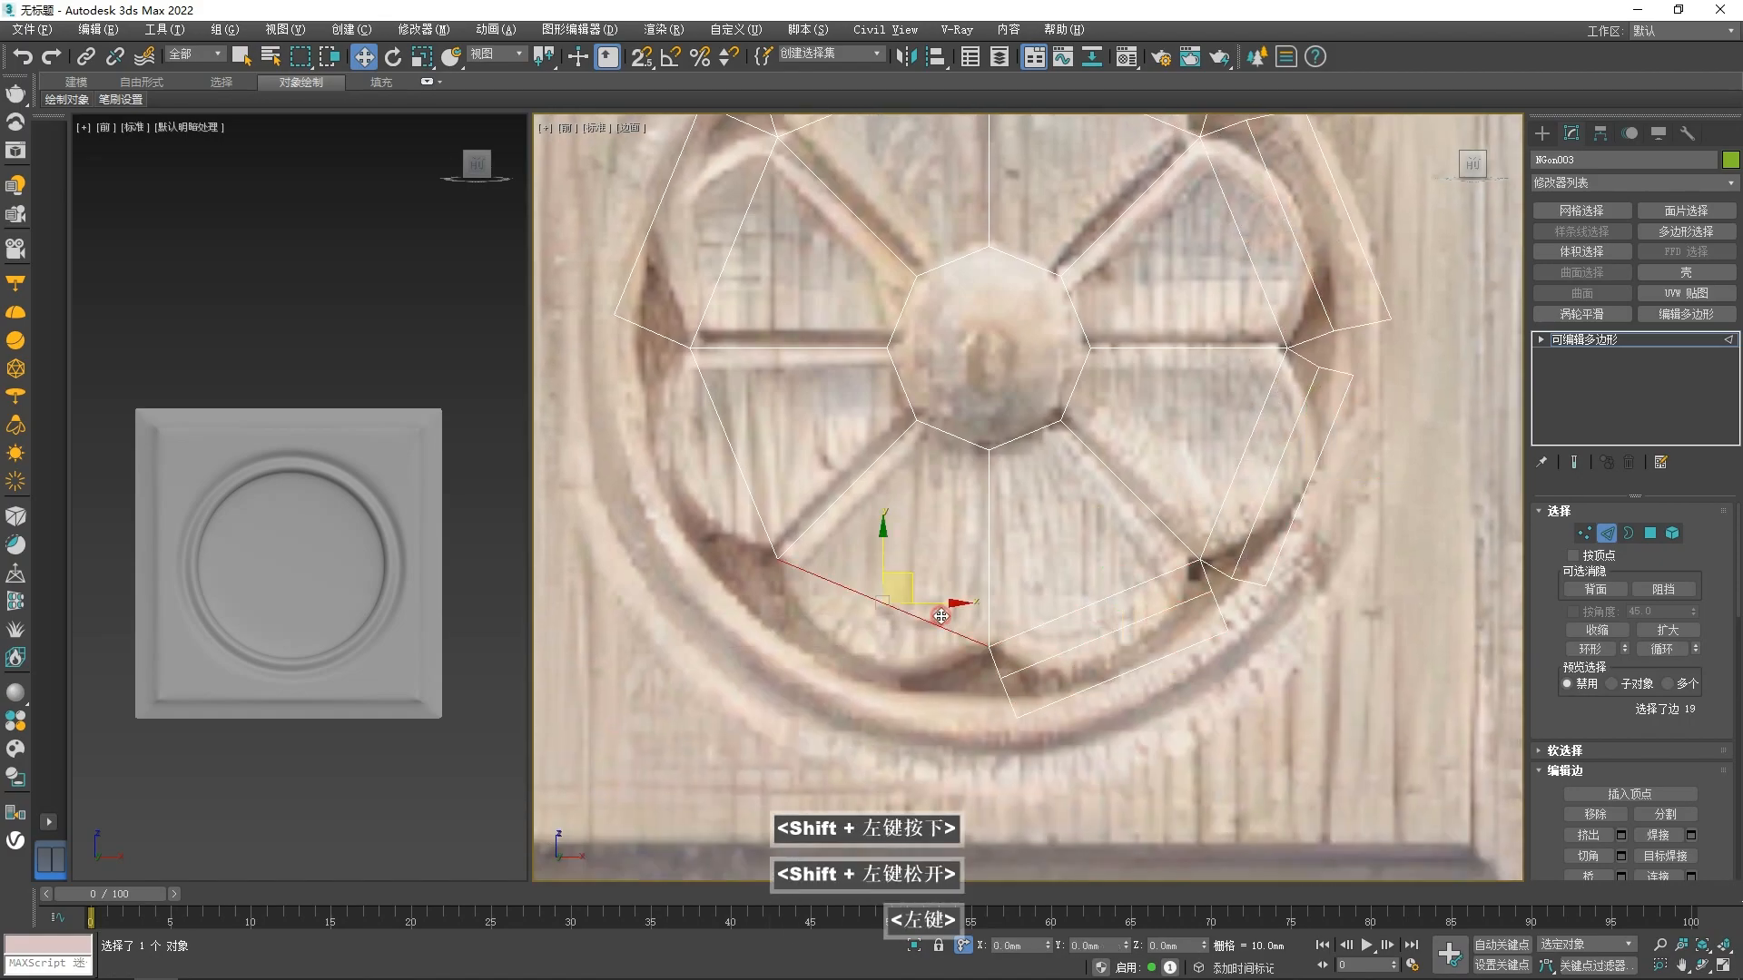
shift+drag(902, 615, 878, 661)
middle_drag(798, 492, 866, 613)
shift+drag(830, 554, 814, 560)
shift+drag(814, 560, 758, 582)
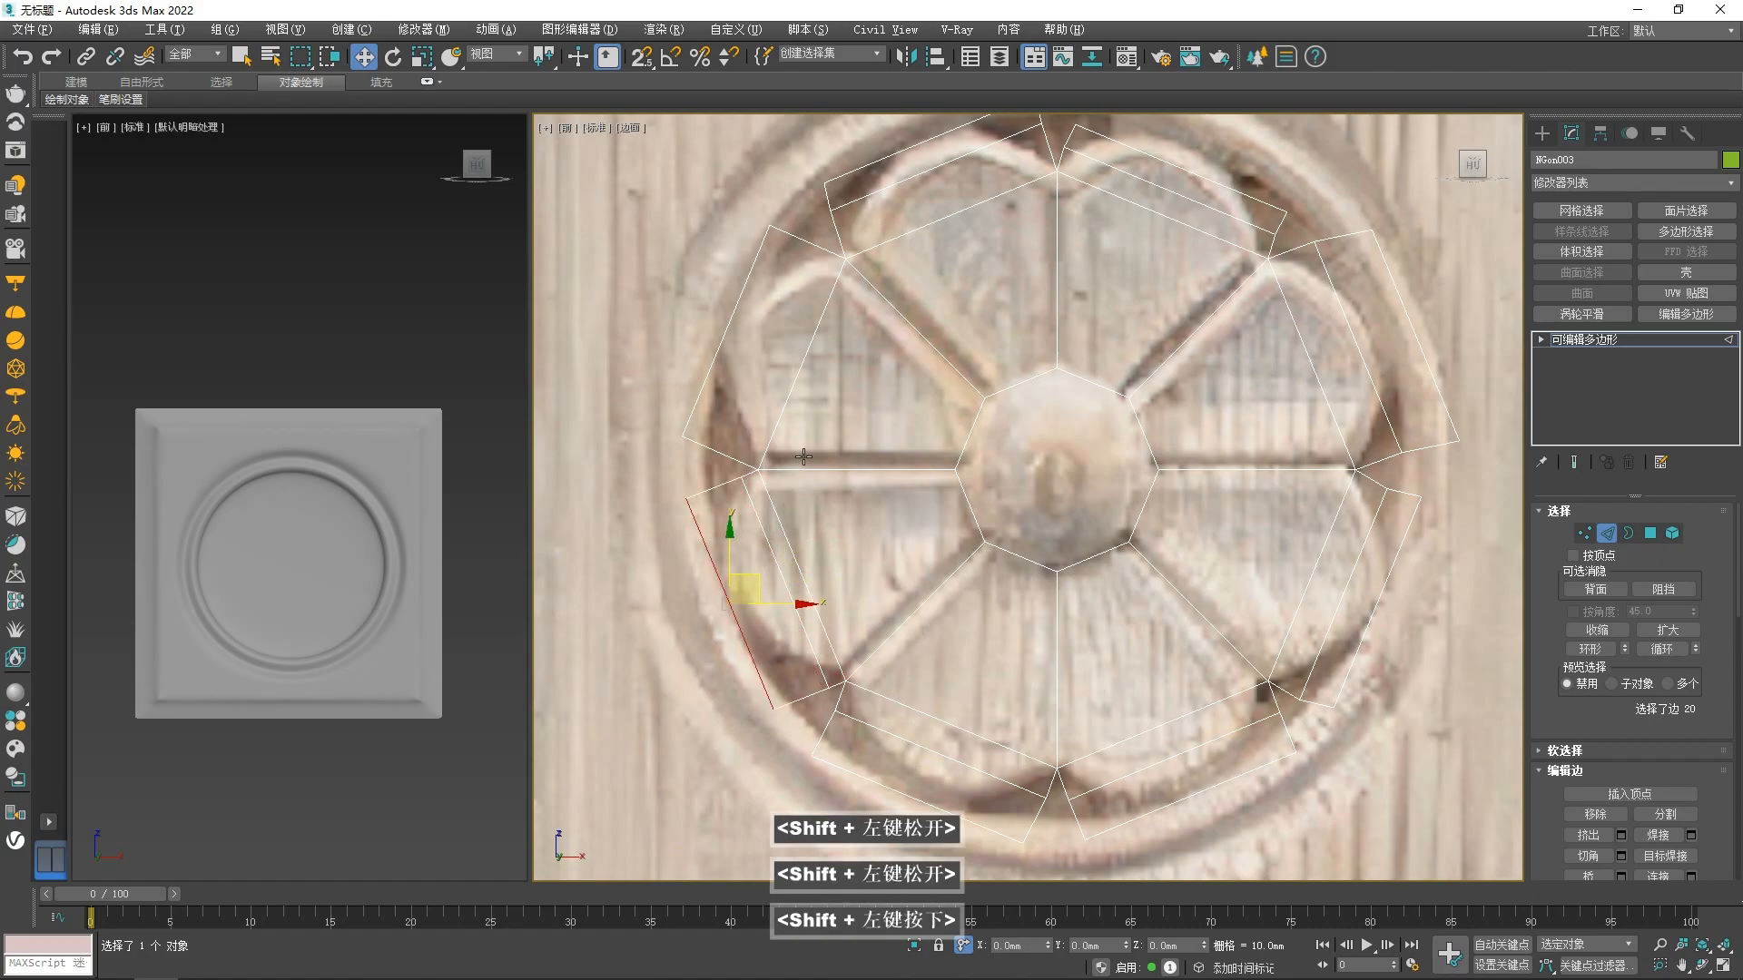
middle_drag(715, 333, 763, 449)
click(763, 448)
shift+drag(798, 427, 739, 424)
- Adjust the top-left petal's outline vertices to the carving and collapse its two outermost vertices into one tip
key(1)
scroll(969, 267, up, 3)
click(969, 264)
middle_drag(970, 263, 924, 331)
drag(932, 318, 945, 310)
drag(1178, 225, 938, 317)
right_click(877, 281)
click(830, 80)
- Collapse the outermost vertex pairs of the left-upper and left-lower petals into single tips
scroll(1226, 136, down, 4)
scroll(1253, 191, up, 1)
click(792, 498)
ctrl+click(876, 287)
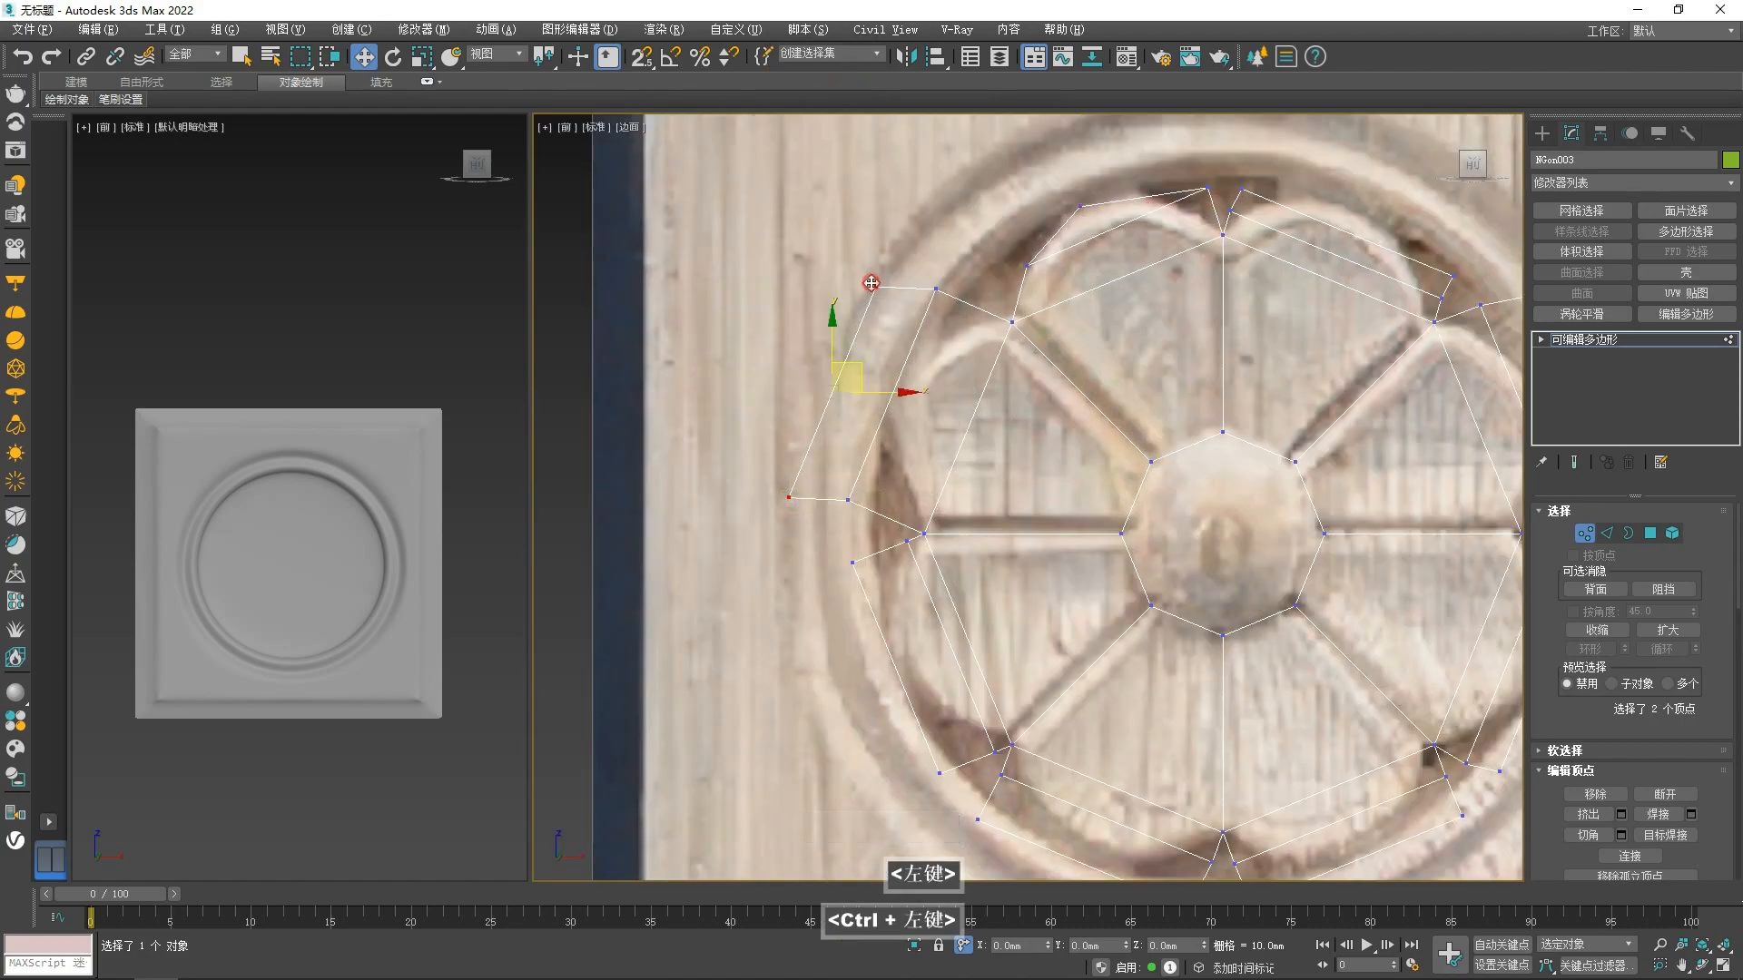
right_click(864, 281)
click(834, 93)
ctrl+click(939, 773)
right_click(850, 642)
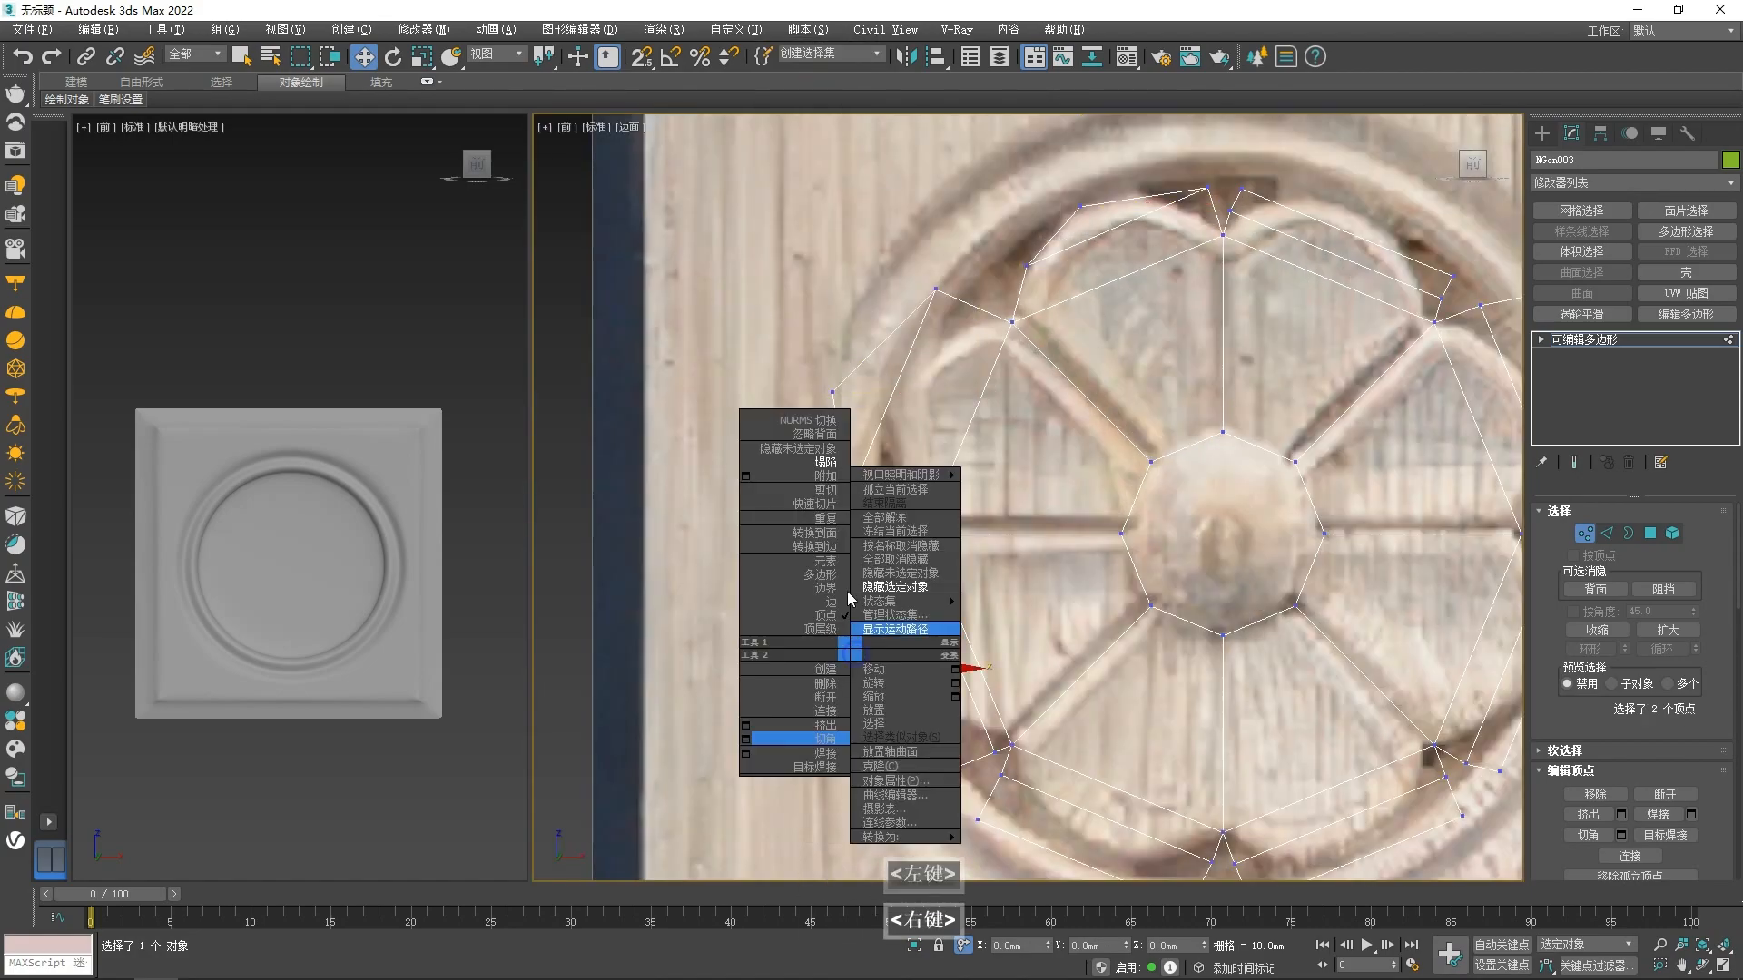
click(814, 466)
- Collapse the outermost vertex pair of each of the two bottom petals into a single tip
scroll(908, 555, down, 2)
scroll(997, 750, up, 2)
ctrl+click(884, 617)
ctrl+click(1095, 705)
ctrl+click(803, 465)
right_click(875, 589)
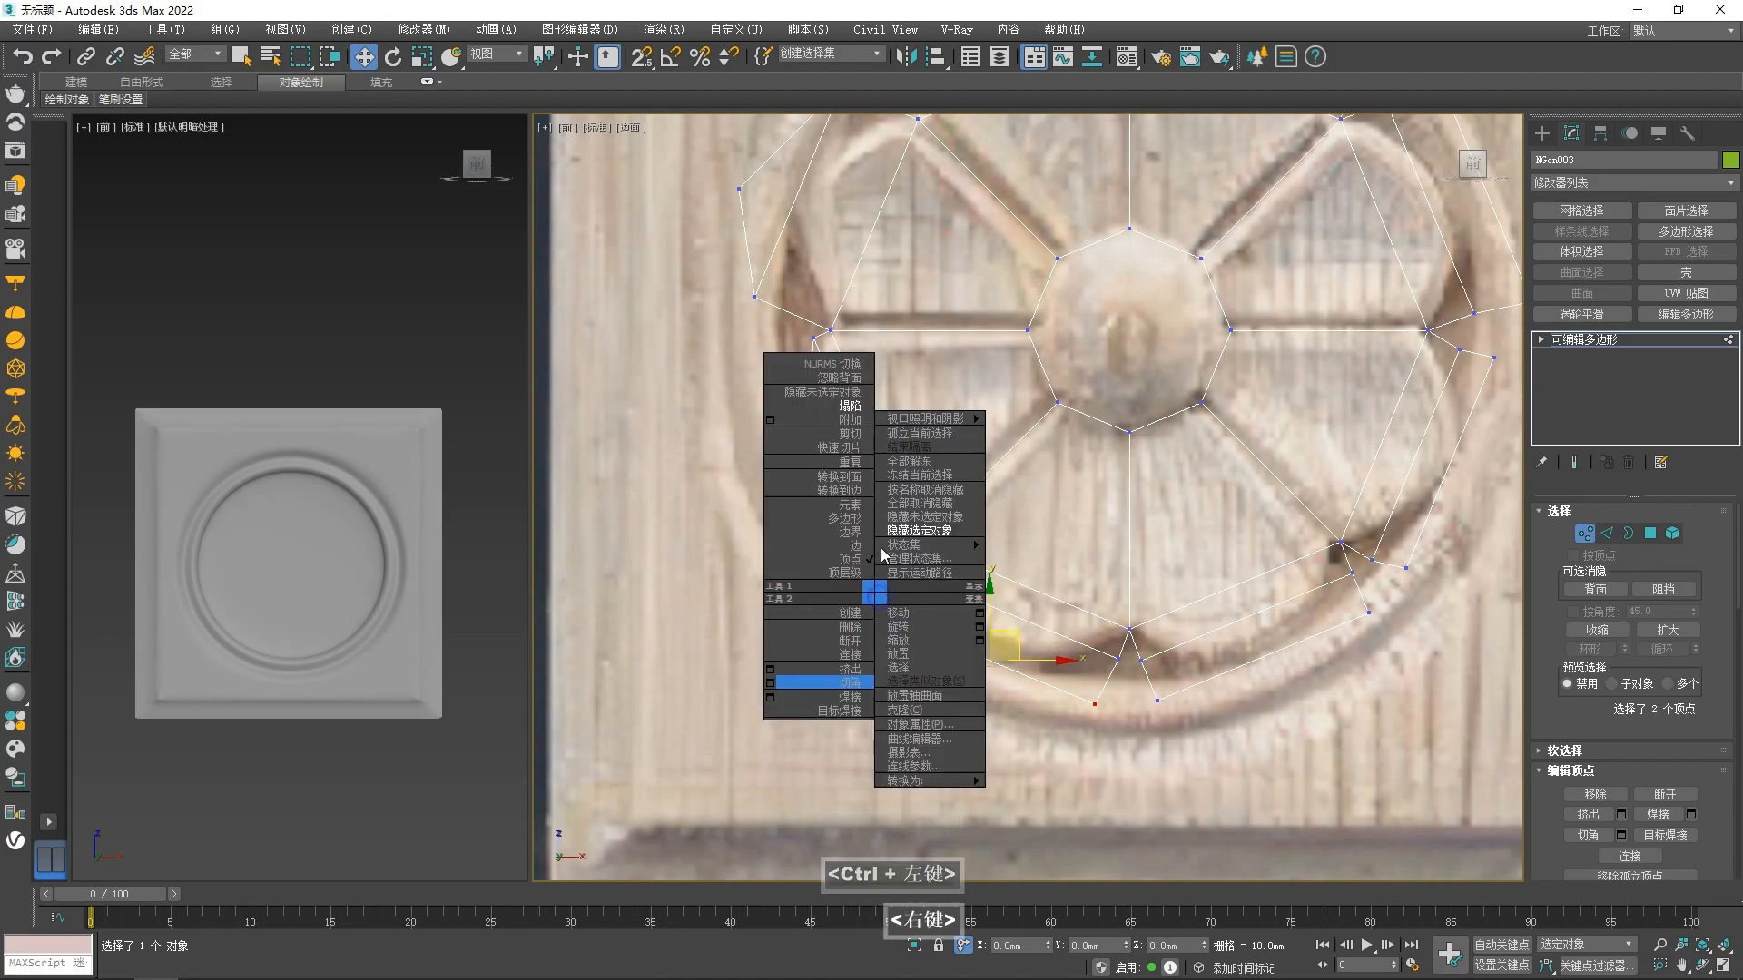
click(832, 408)
middle_drag(1121, 603, 913, 603)
ctrl+click(1160, 613)
right_click(1126, 602)
click(1102, 417)
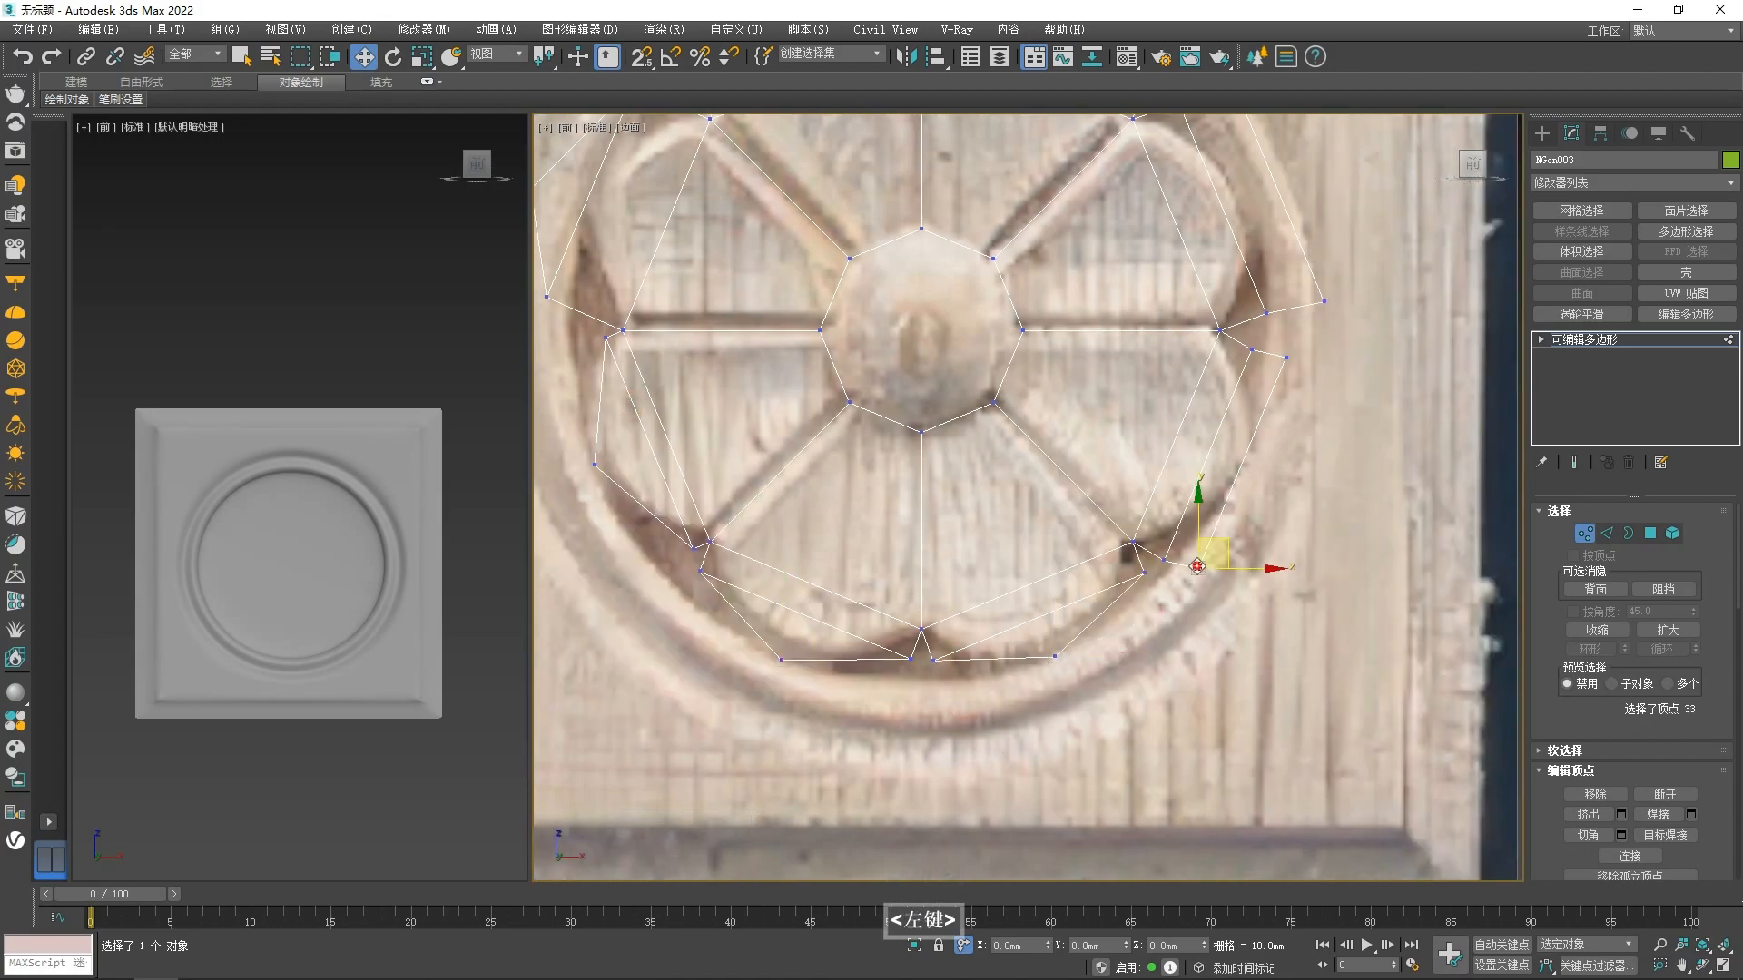
- Collapse the outermost vertex pairs of the right-lower and right-upper petals into single tips
click(1197, 567)
ctrl+click(1285, 358)
right_click(1280, 352)
click(1257, 178)
middle_drag(1327, 373, 1100, 585)
ctrl+click(1008, 311)
right_click(1005, 311)
click(976, 136)
- Collapse the top-right petal's two outermost vertices into a single tip
middle_drag(906, 340, 944, 510)
click(962, 463)
ctrl+click(753, 376)
right_click(762, 381)
click(721, 457)
- Move the top-right petal's outer vertices onto the carved petal outline in the reference image
scroll(758, 410, up, 3)
drag(1144, 559, 1085, 497)
drag(975, 387, 980, 374)
drag(784, 375, 792, 362)
scroll(1022, 493, down, 2)
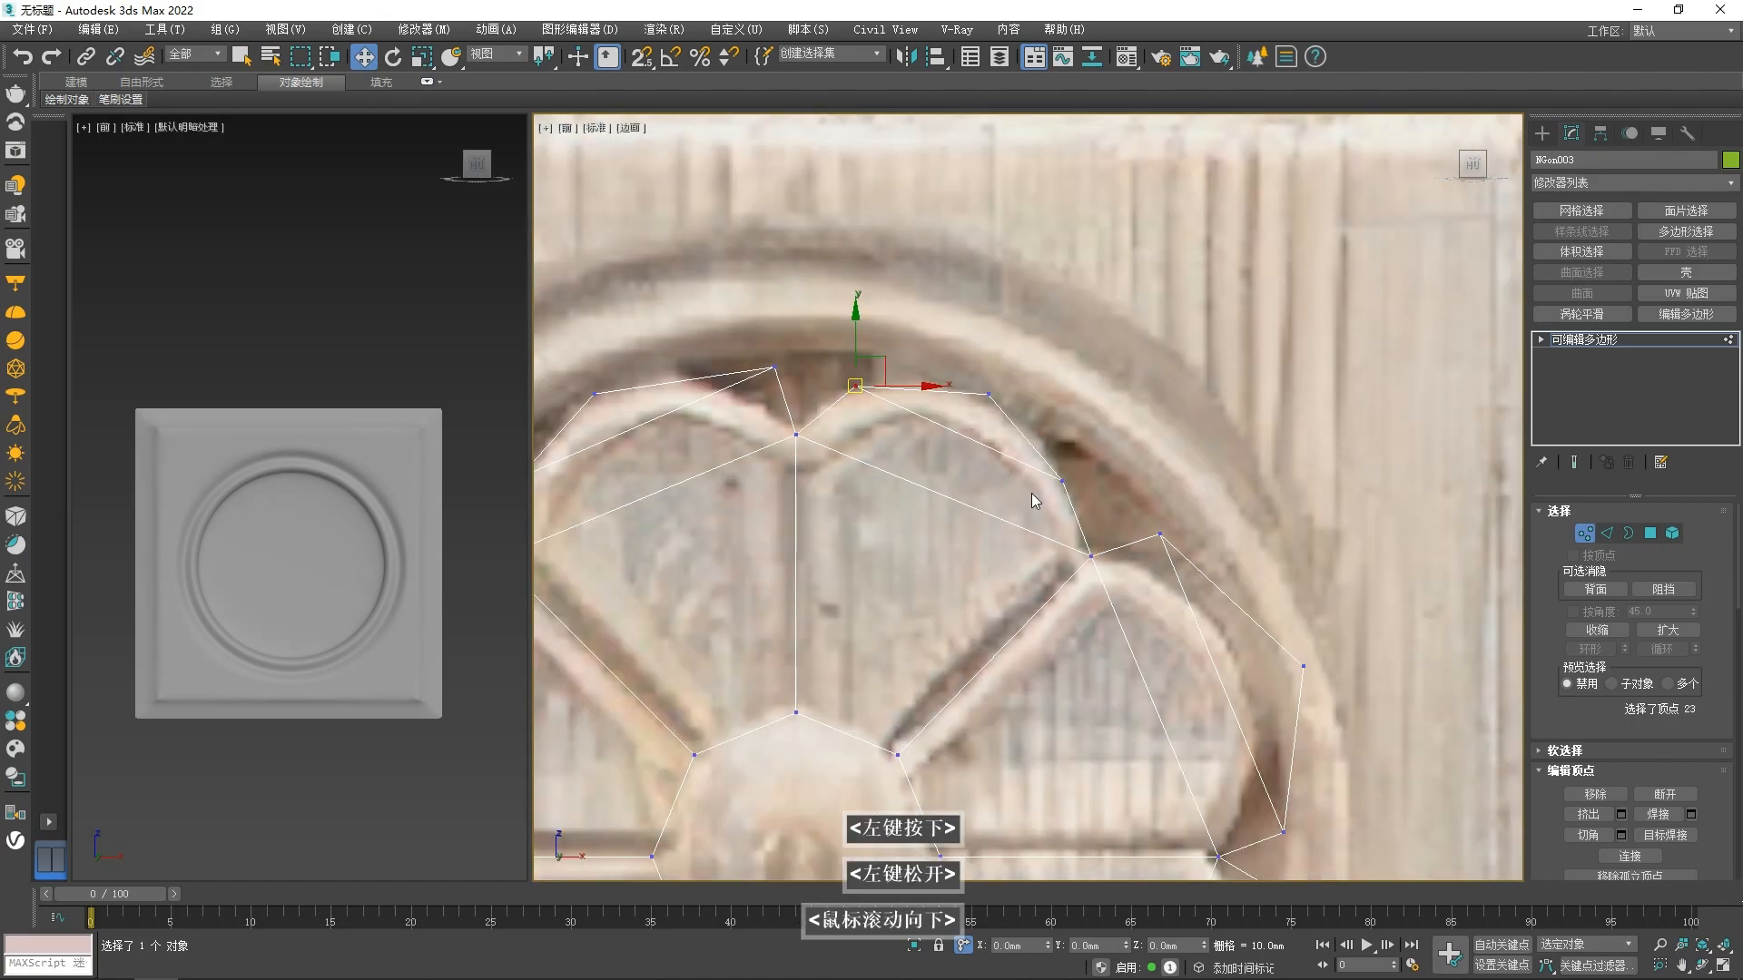
- Fit the outer vertices of the two right-hand petals to their carved outlines
middle_drag(1022, 493, 889, 351)
drag(1027, 392, 1035, 437)
drag(1150, 688, 1116, 650)
scroll(1149, 622, down, 2)
middle_drag(1148, 622, 1101, 383)
scroll(1101, 383, up, 1)
drag(1087, 468, 1077, 507)
scroll(1040, 626, up, 3)
drag(928, 768, 990, 655)
drag(1147, 491, 1151, 504)
- Move the outer vertices of the two bottom petals to follow their carved outlines
scroll(1071, 690, down, 2)
middle_drag(1071, 690, 1220, 411)
scroll(1181, 431, up, 1)
drag(1101, 468, 1020, 529)
drag(680, 642, 736, 630)
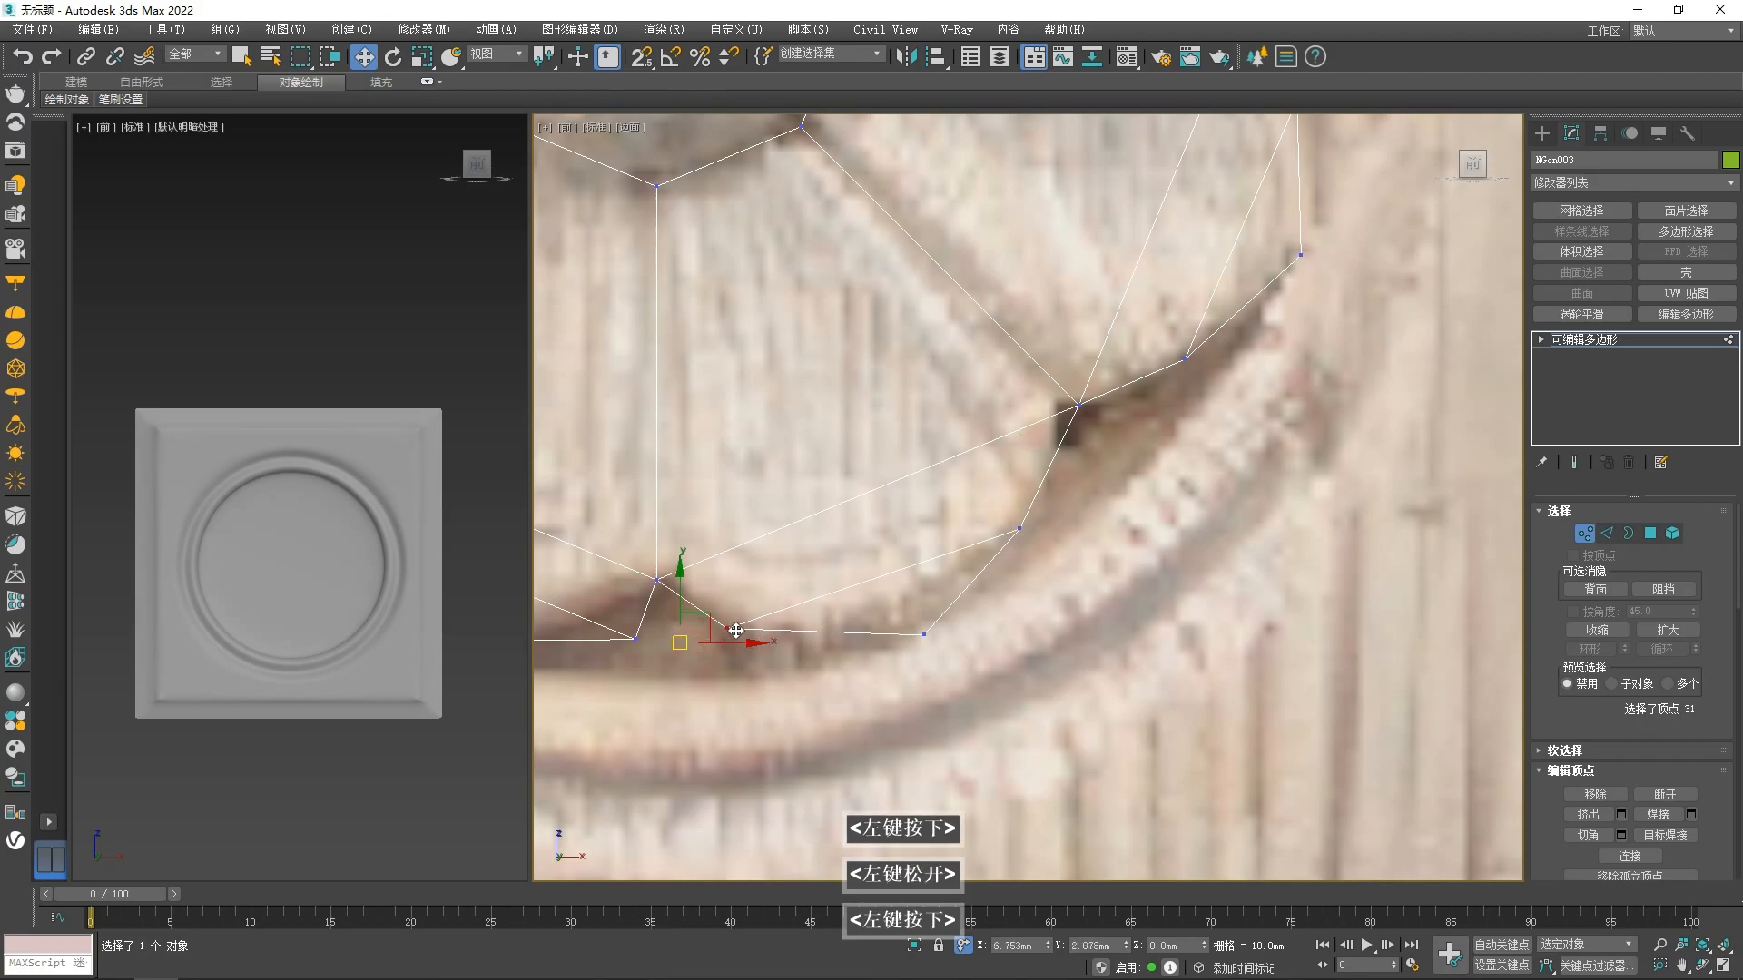
scroll(1004, 541, up, 2)
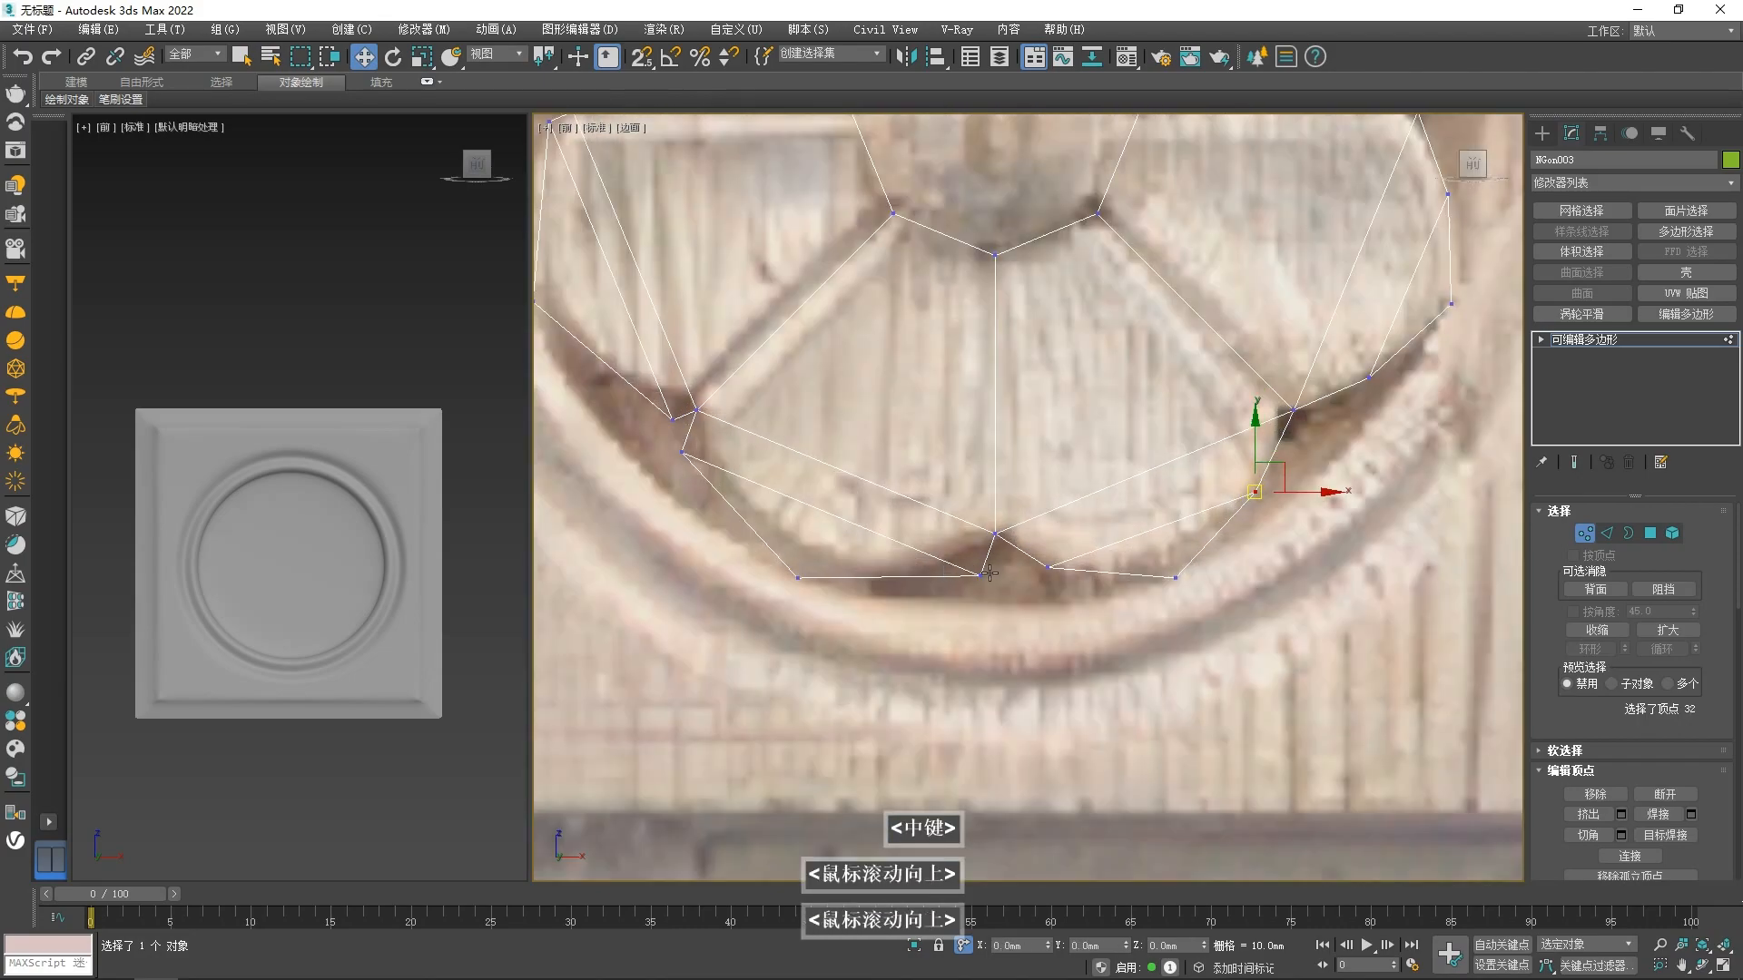
click(900, 574)
drag(900, 574, 805, 567)
drag(679, 455, 710, 479)
drag(795, 562, 792, 571)
- Reposition the outer vertices of the left-lower and left-upper petals to match the carved petal edges
middle_drag(676, 541, 852, 635)
scroll(853, 634, down, 2)
scroll(771, 501, up, 1)
drag(789, 385, 781, 432)
drag(878, 594, 833, 572)
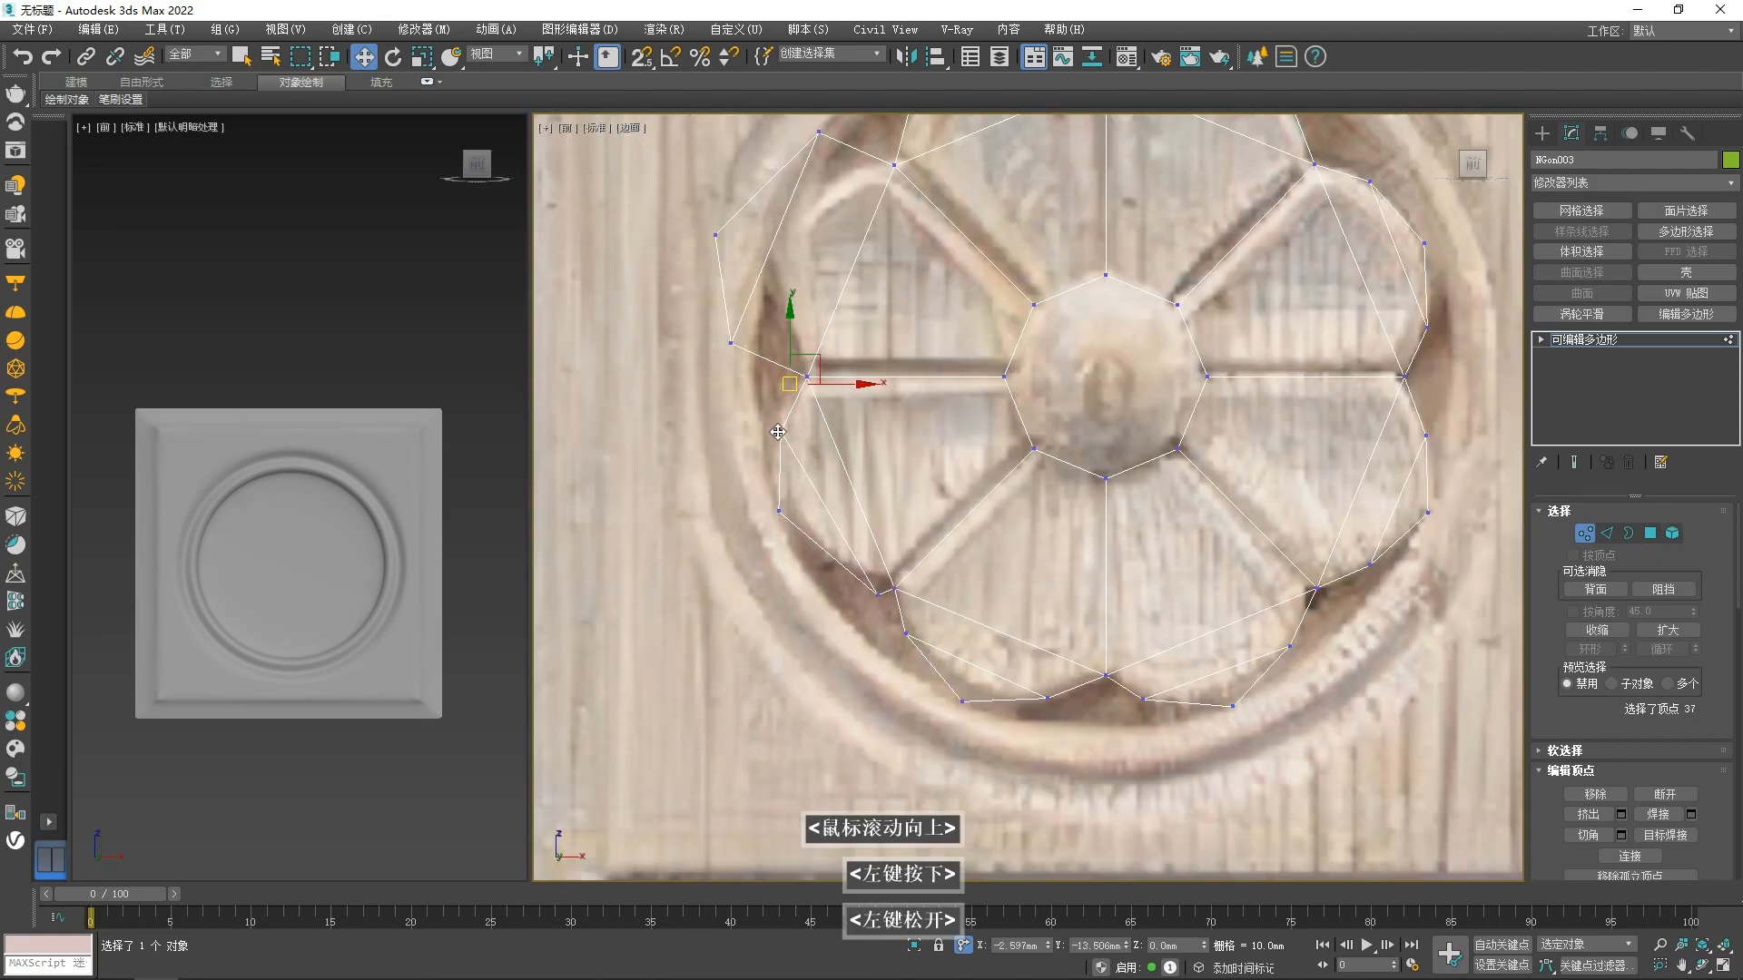
middle_drag(792, 322, 888, 577)
drag(827, 599, 876, 566)
drag(915, 389, 929, 436)
drag(813, 491, 911, 447)
- Select the three faces of the left-upper petal and inset them as a group by 5 mm
scroll(922, 427, up, 2)
scroll(900, 457, down, 4)
middle_drag(1021, 568, 942, 519)
scroll(948, 513, down, 3)
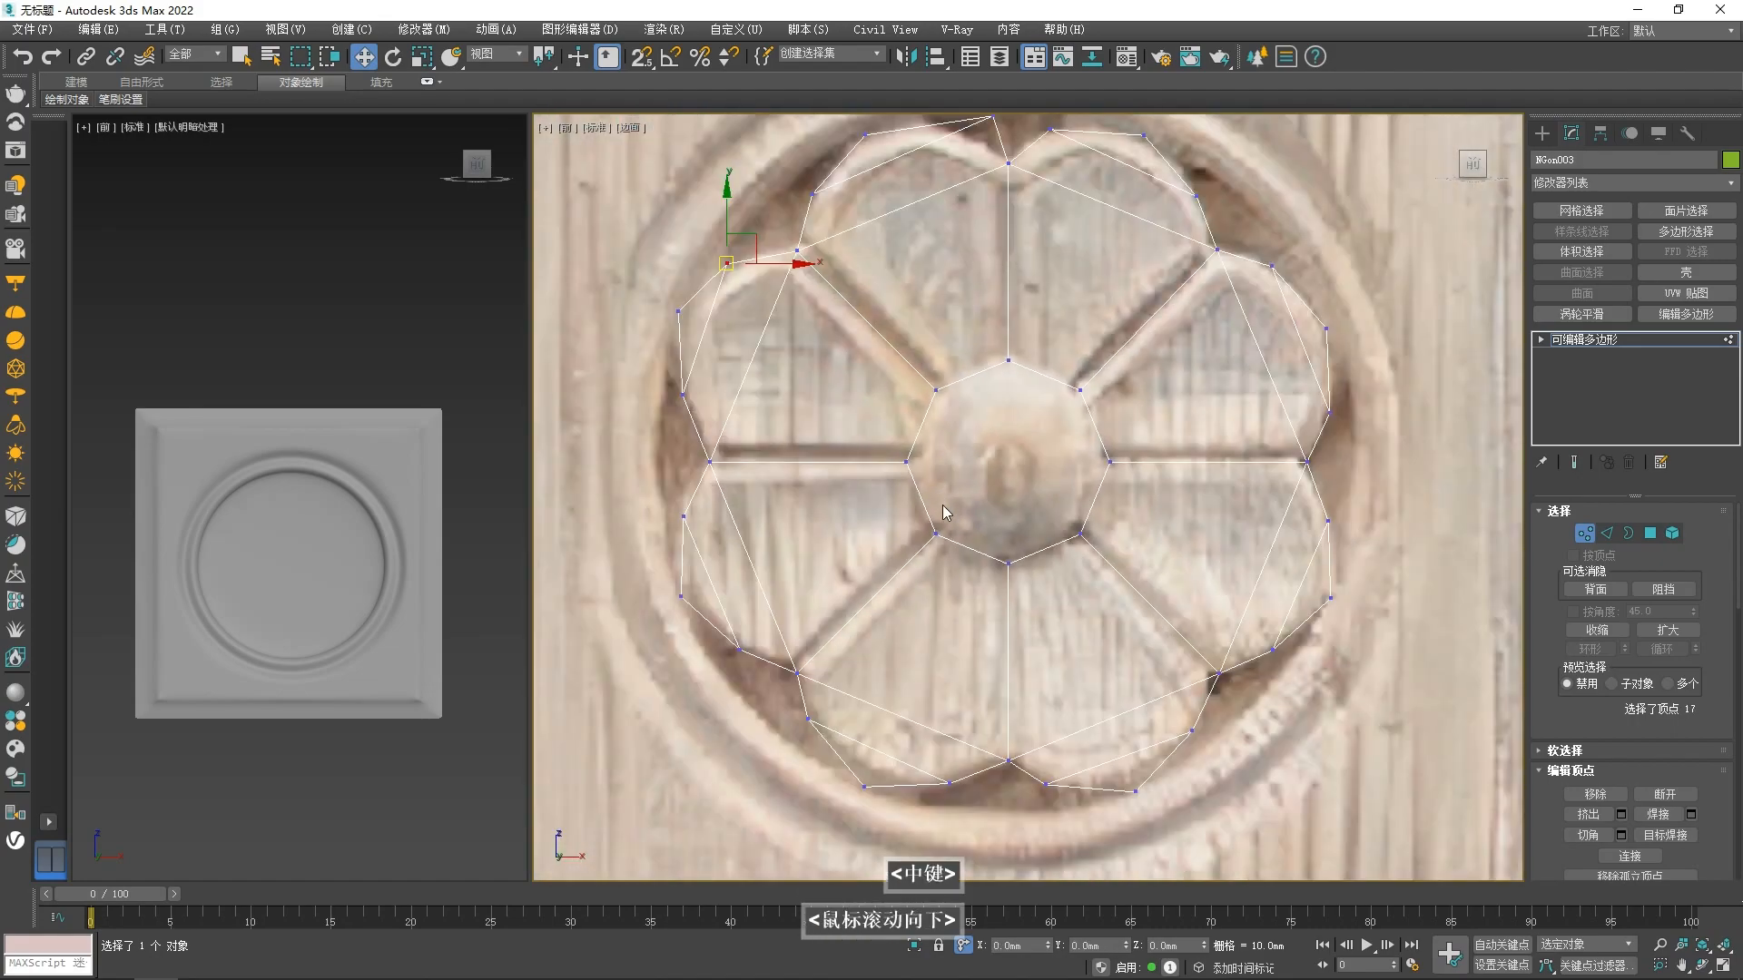
key(4)
click(771, 366)
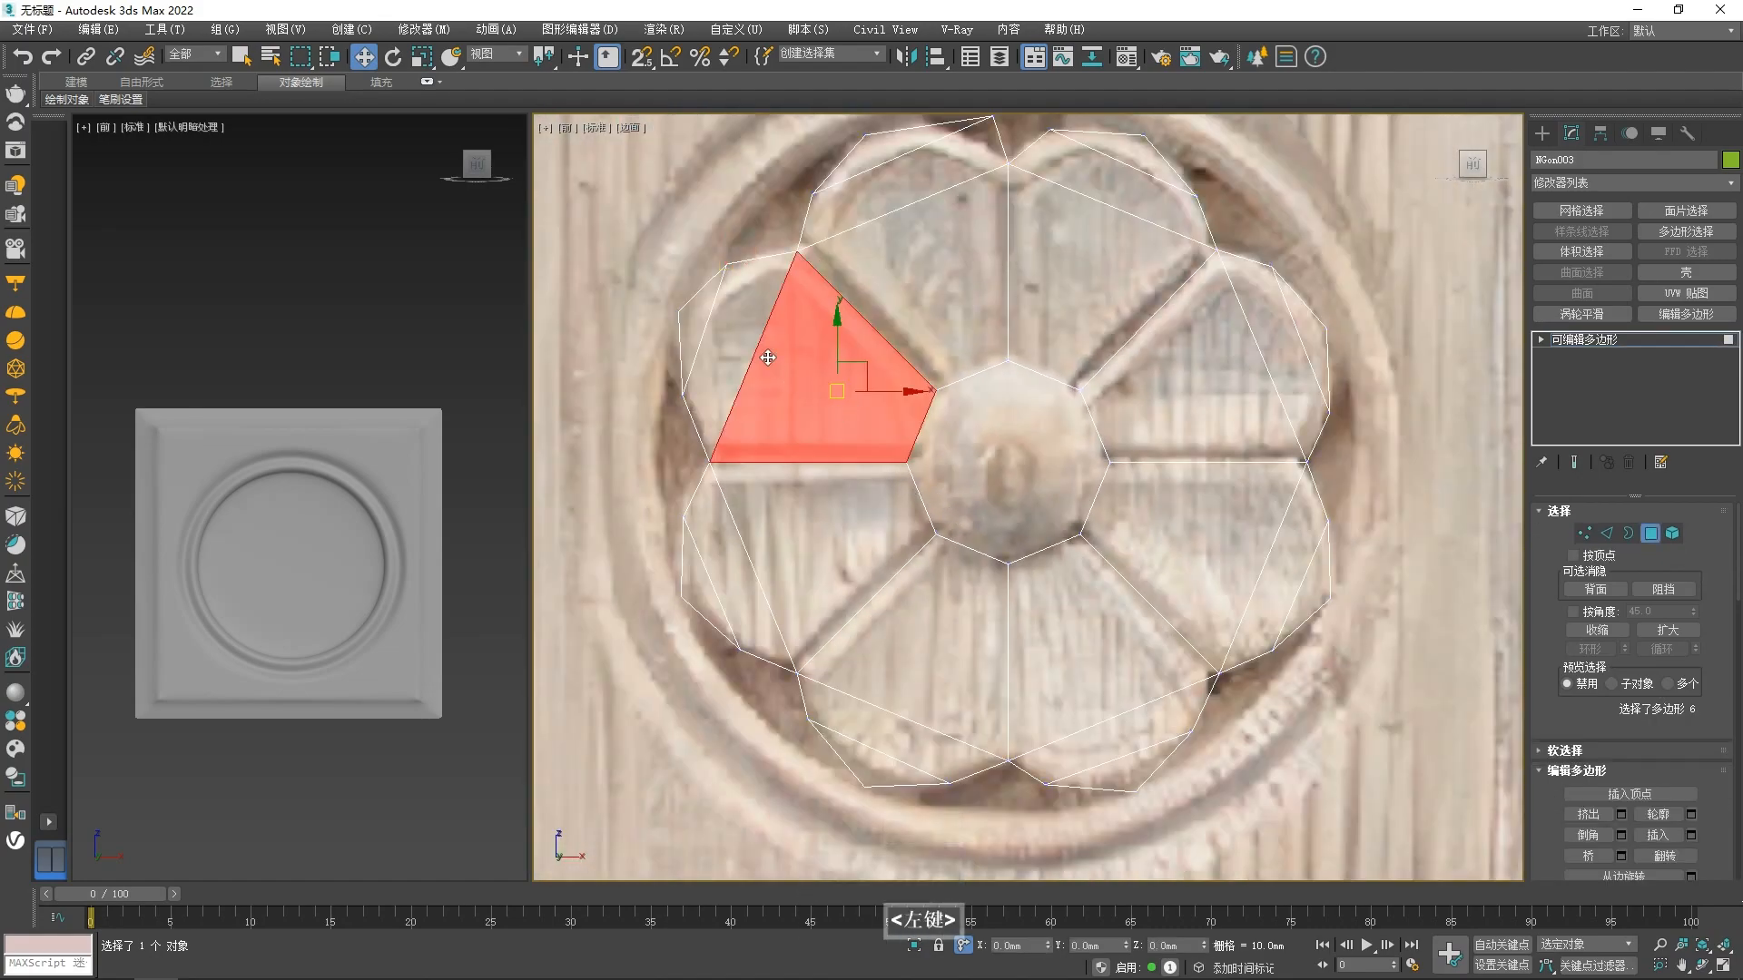
ctrl+click(742, 337)
ctrl+click(696, 324)
right_click(778, 357)
right_click(778, 362)
click(756, 447)
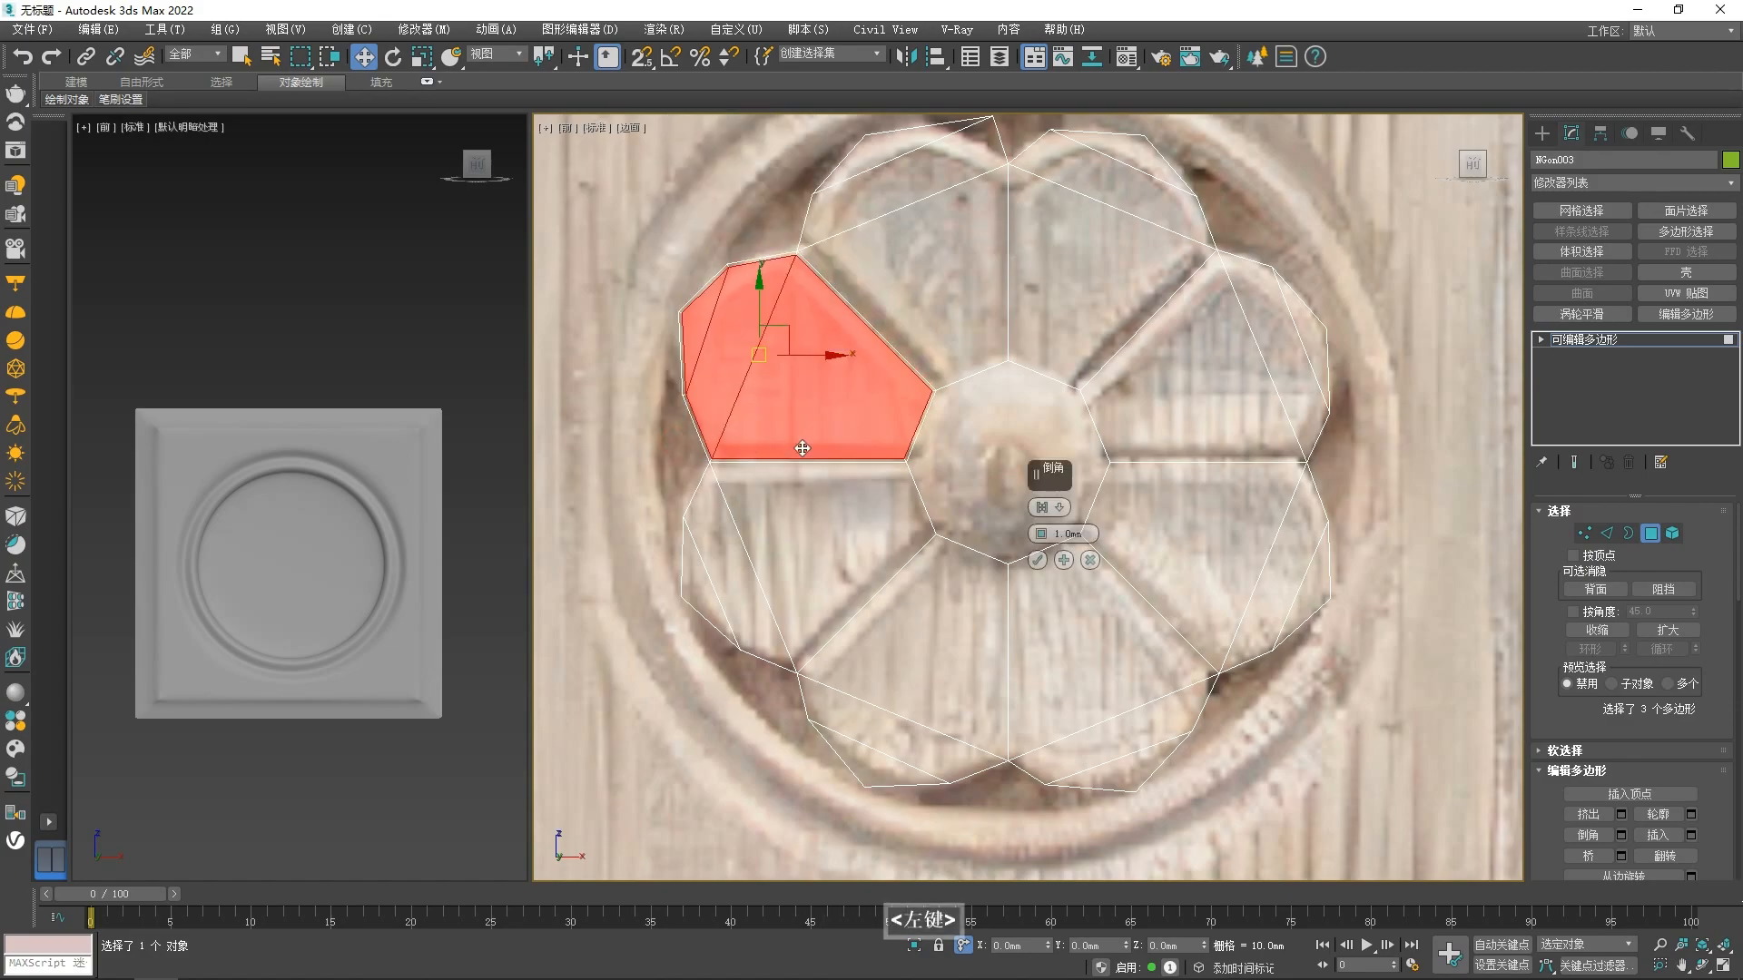
mouse_move(1041, 536)
mouse_down()
mouse_move(1033, 485)
mouse_move(1046, 515)
mouse_up()
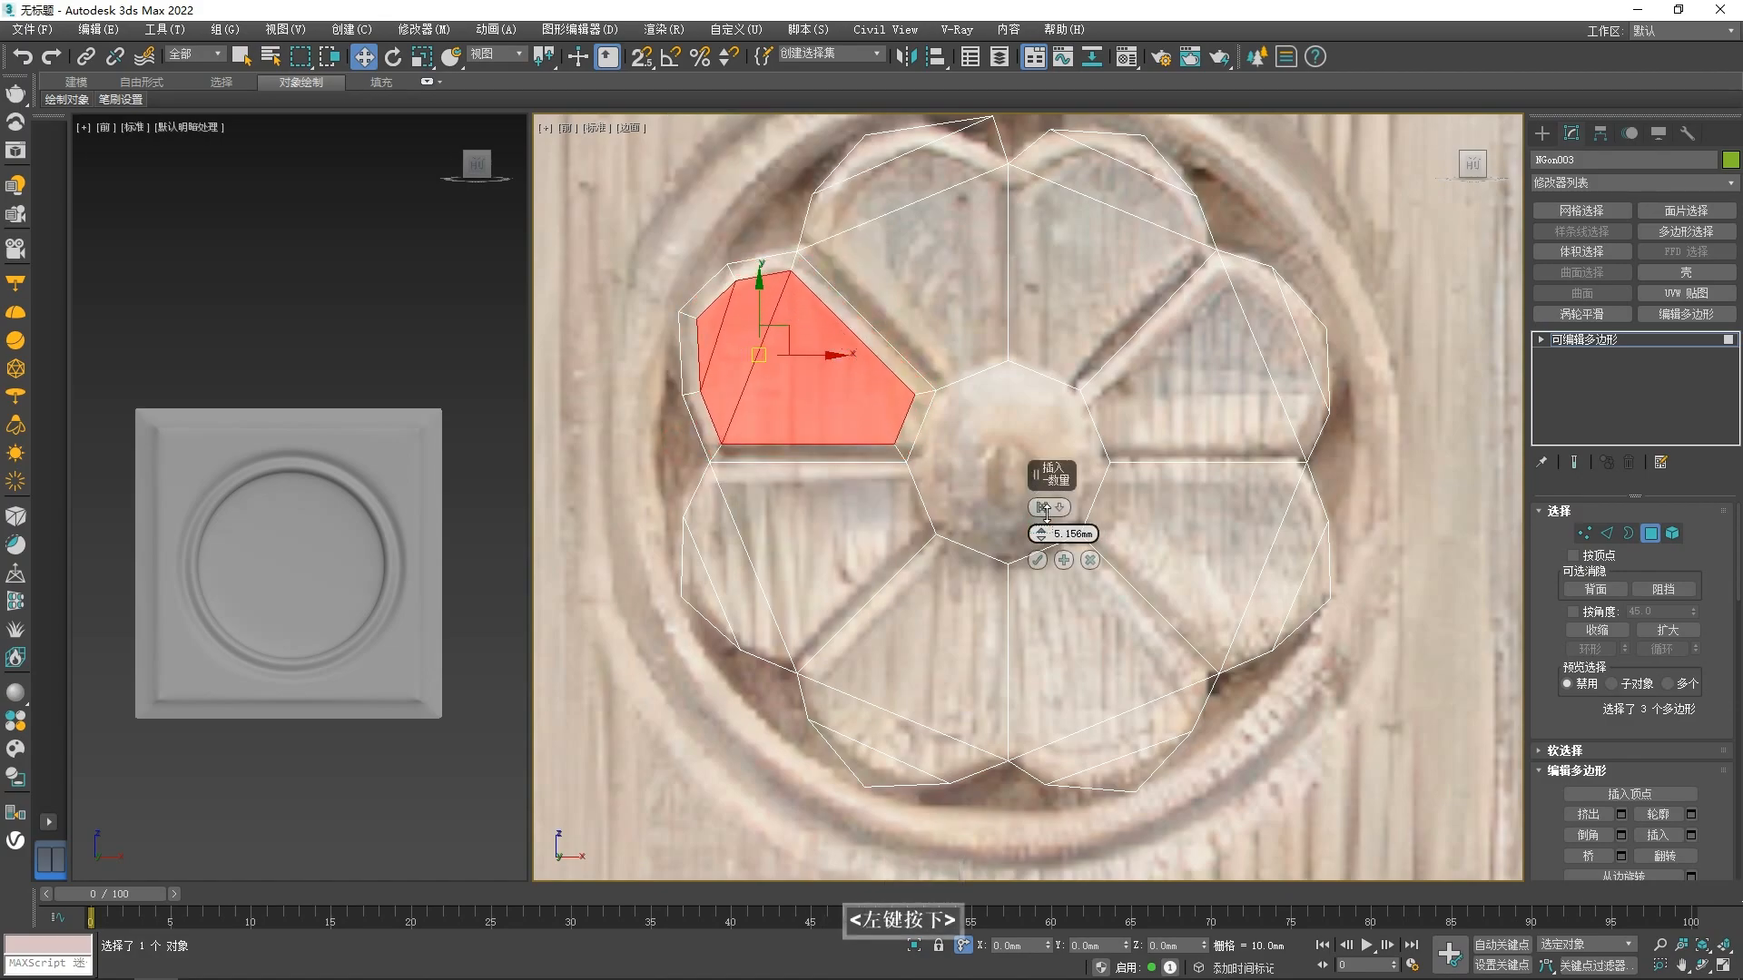
key(Return)
- Inset the faces of the left-lower petal together by 5 mm
click(737, 548)
ctrl+click(710, 592)
right_click(774, 545)
click(676, 633)
click(1026, 559)
- Inset the three faces of the bottom-left petal together by 5 mm
click(939, 667)
ctrl+click(910, 741)
ctrl+click(885, 762)
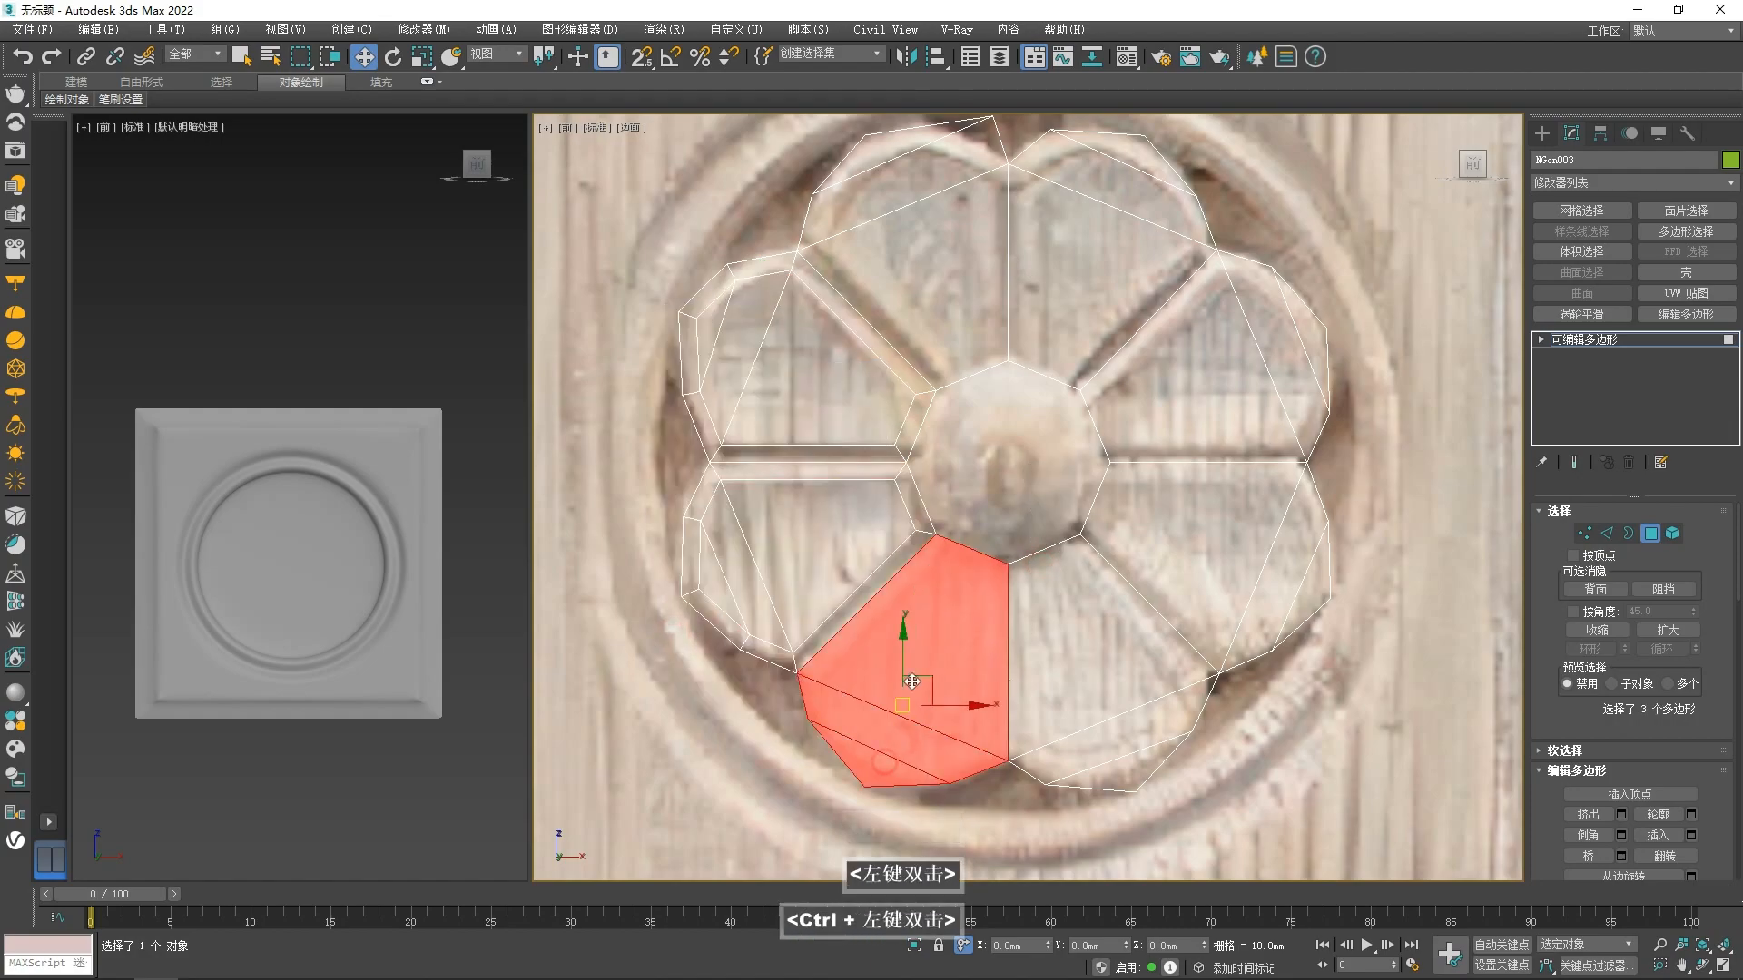
right_click(907, 674)
click(803, 773)
click(1037, 569)
- Inset the three faces of the bottom-right petal together by 5 mm
click(1103, 676)
ctrl+click(1133, 742)
ctrl+click(1123, 770)
right_click(1104, 661)
click(1004, 759)
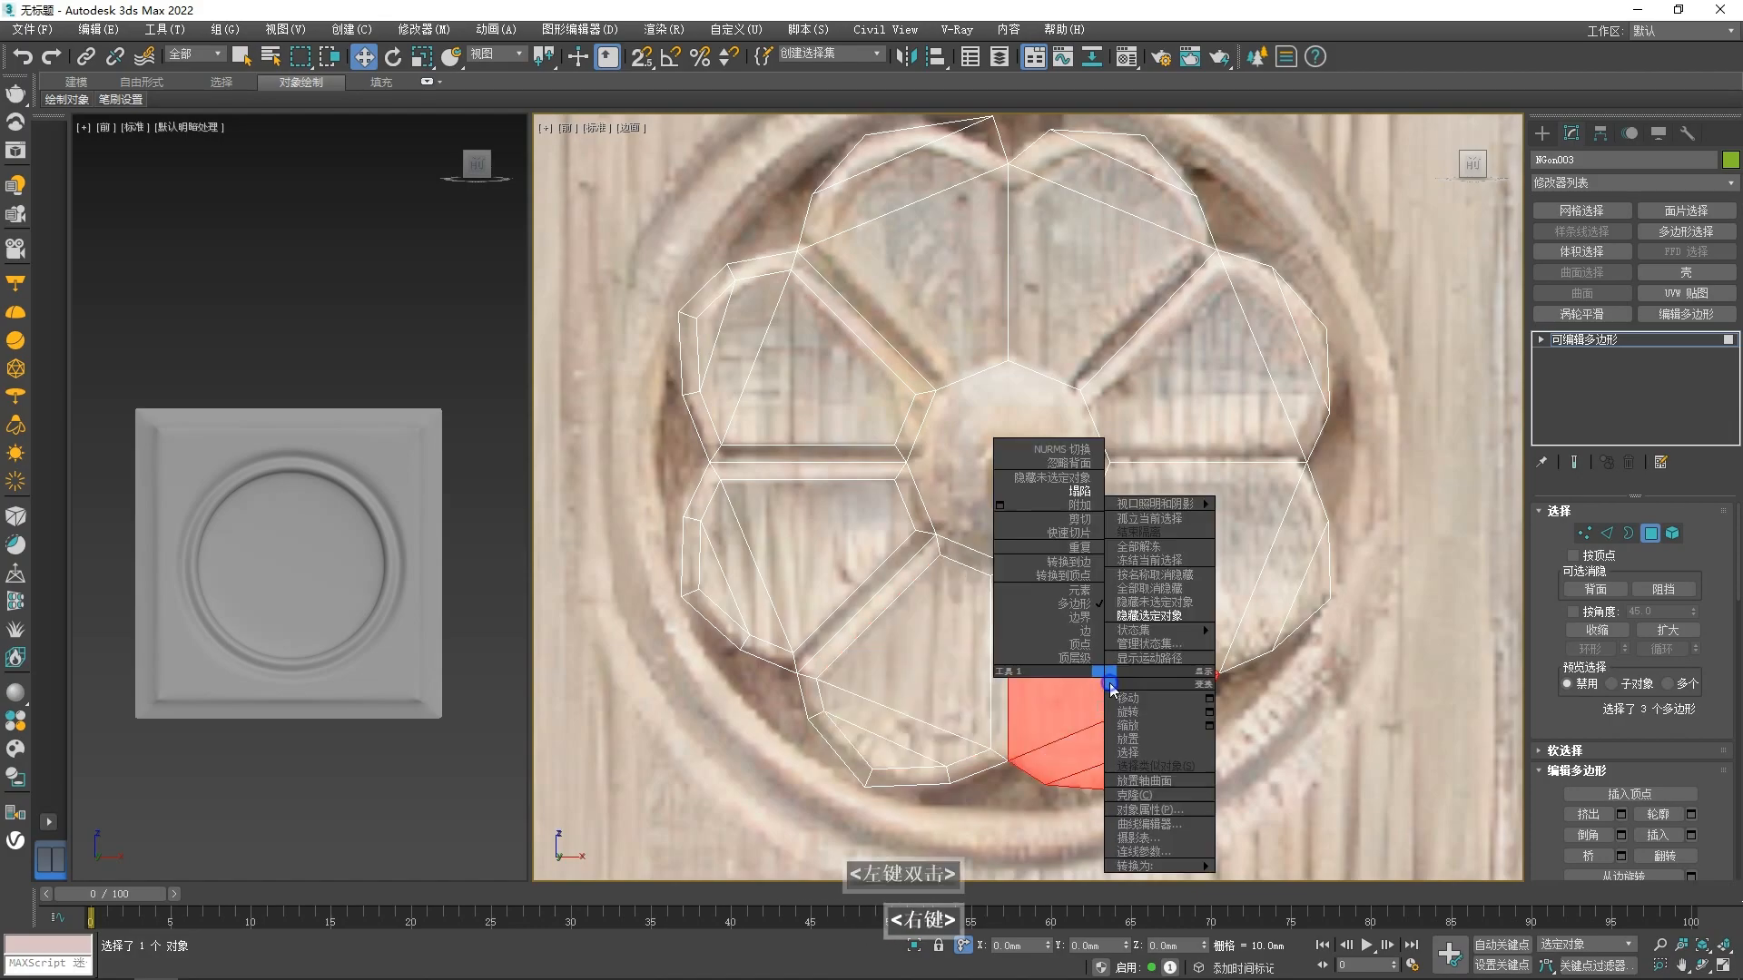
click(1038, 559)
- Inset the three faces of the right-lower petal together by 5 mm
middle_drag(1195, 556, 1054, 602)
click(1055, 603)
ctrl+click(1138, 626)
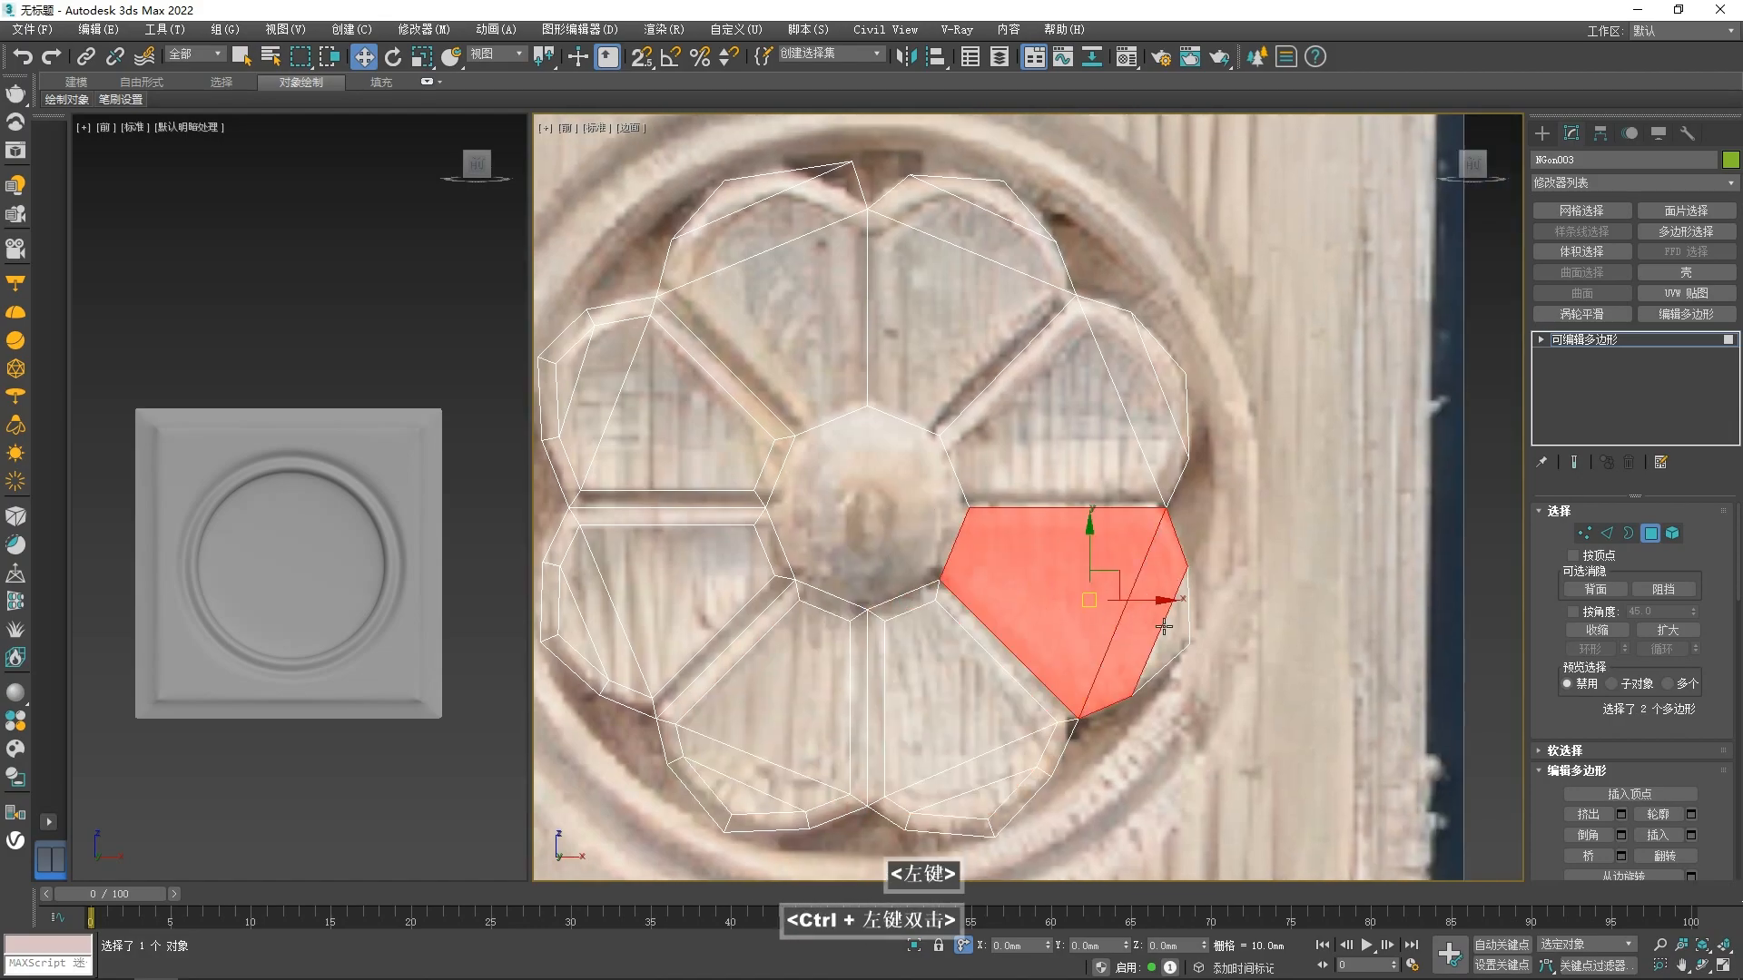
ctrl+click(1157, 654)
right_click(1064, 587)
click(960, 677)
click(1039, 557)
- Inset the three faces of the right-upper petal together by 5 mm
click(1066, 434)
ctrl+click(1124, 390)
ctrl+click(1169, 377)
right_click(1090, 396)
click(998, 488)
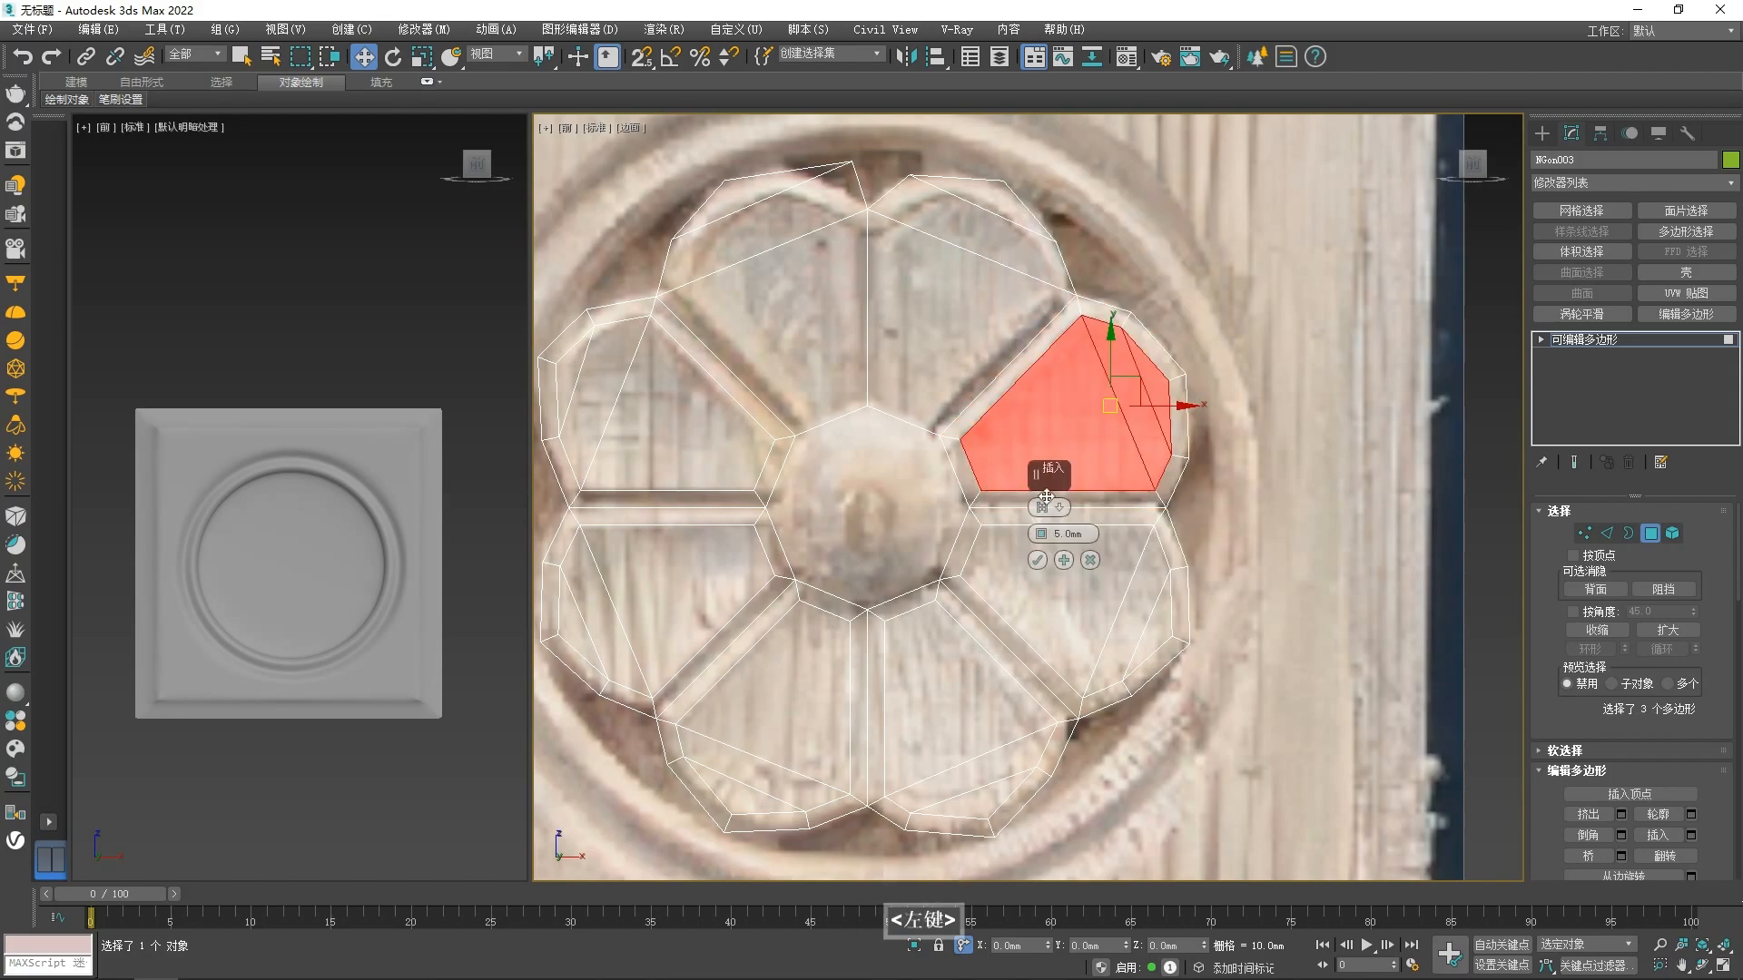
click(1038, 560)
- Inset the three faces of the top-right petal together by 5 mm
click(953, 323)
ctrl+click(979, 243)
ctrl+click(968, 194)
right_click(961, 242)
click(869, 333)
click(1037, 560)
- Move the protruding outer vertex of the top-left petal inward to follow the petal outline in the reference photo
middle_drag(924, 432, 945, 531)
key(1)
click(872, 260)
drag(897, 238, 857, 252)
- Inset the three faces of the top-left petal together by 5 mm
key(2)
click(779, 335)
ctrl+double_click(783, 350)
key(4)
click(764, 292)
ctrl+click(786, 335)
ctrl+click(794, 385)
right_click(792, 392)
click(703, 480)
click(1037, 561)
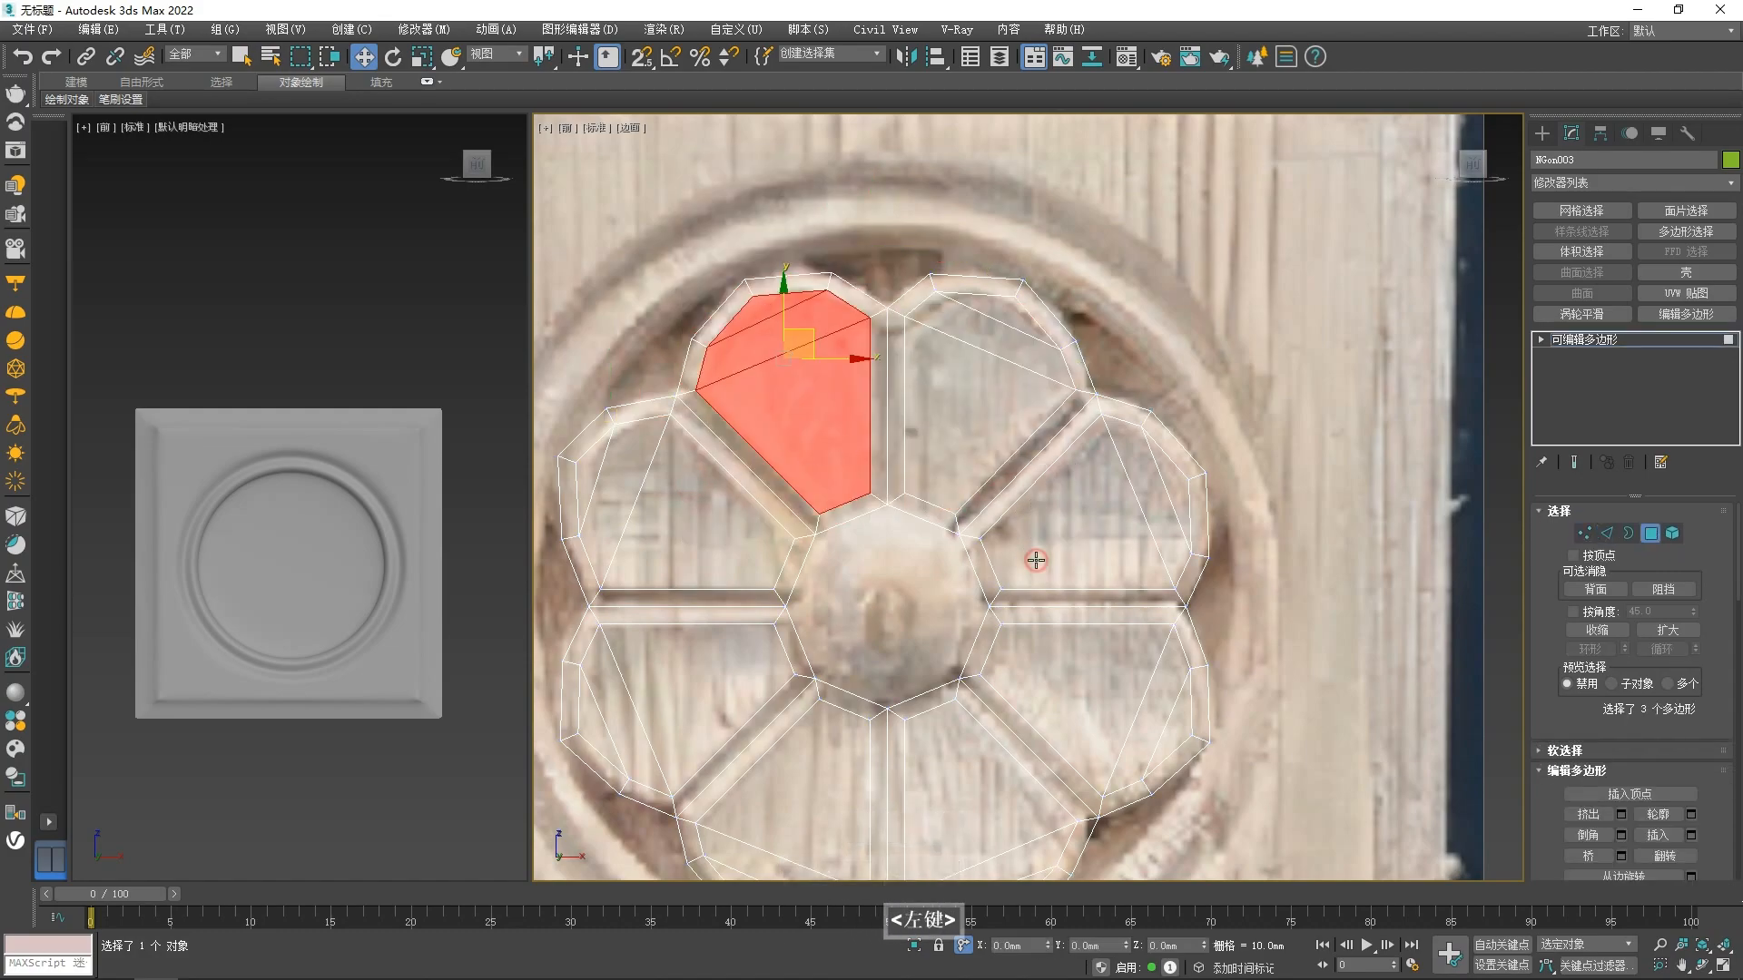
- With snapping on, cut an edge down the middle of each petal from its outer tip to the midpoint of its inner edge
scroll(1037, 564, down, 2)
key(1)
scroll(868, 412, up, 4)
key(alt+c)
click(620, 420)
key(s)
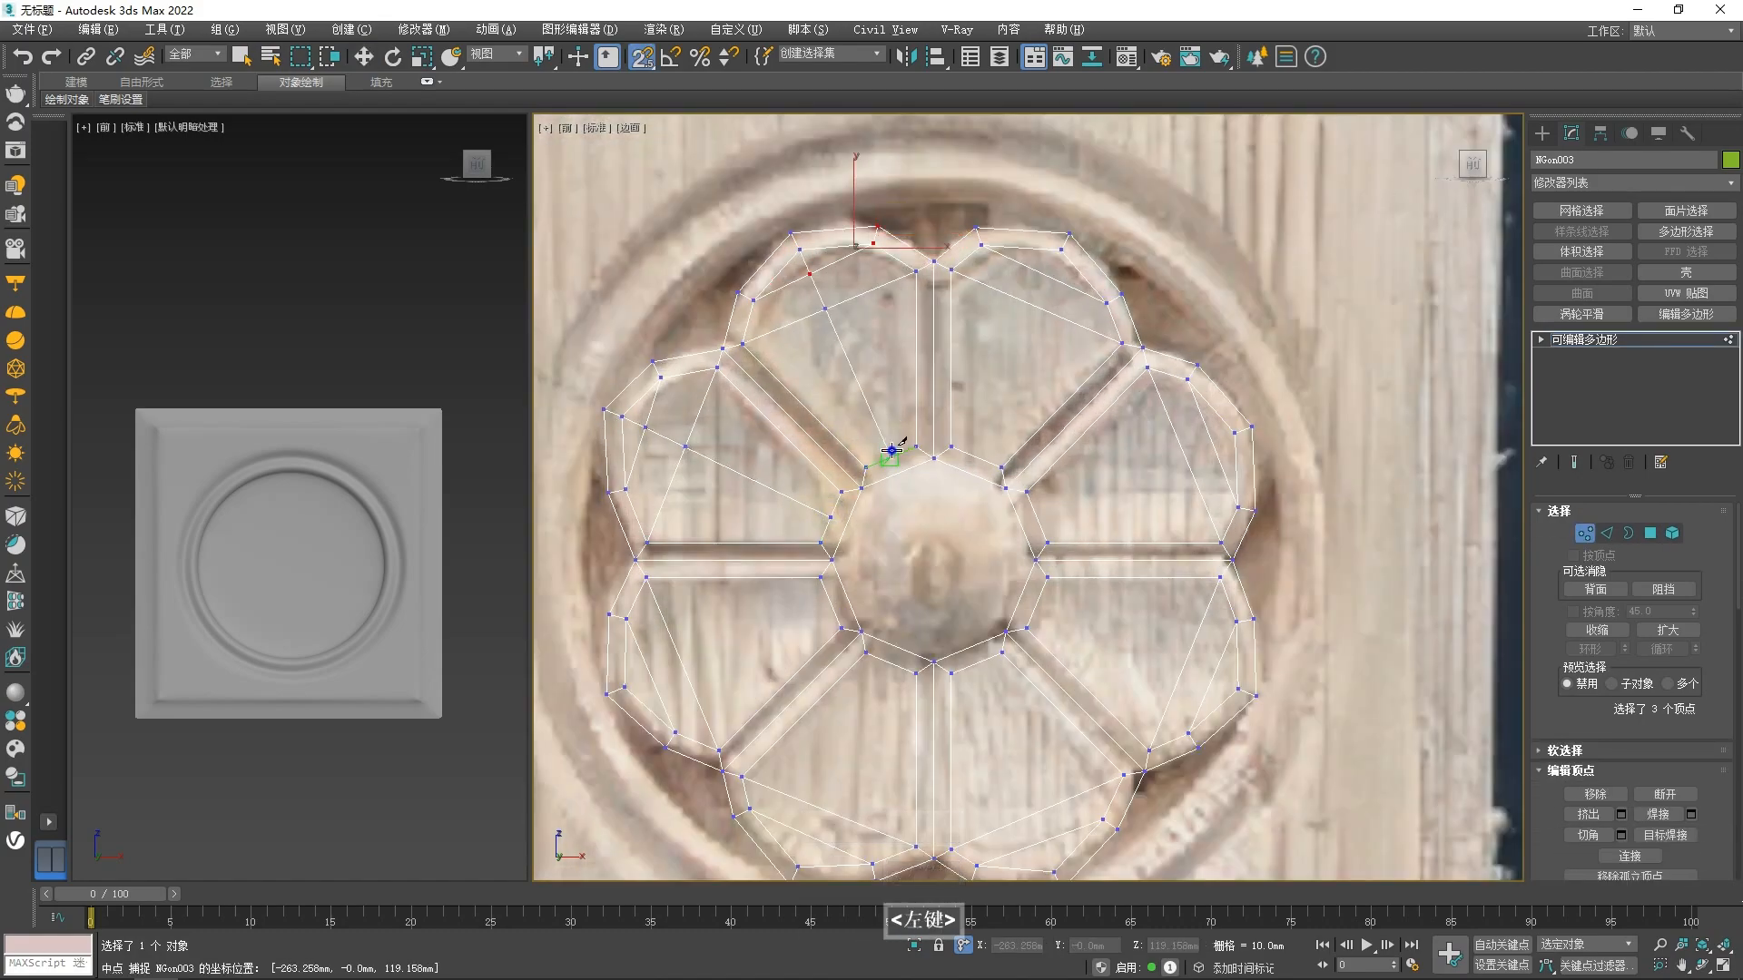
click(1040, 520)
middle_drag(1174, 648, 1047, 574)
scroll(1046, 574, up, 2)
middle_drag(870, 809, 940, 683)
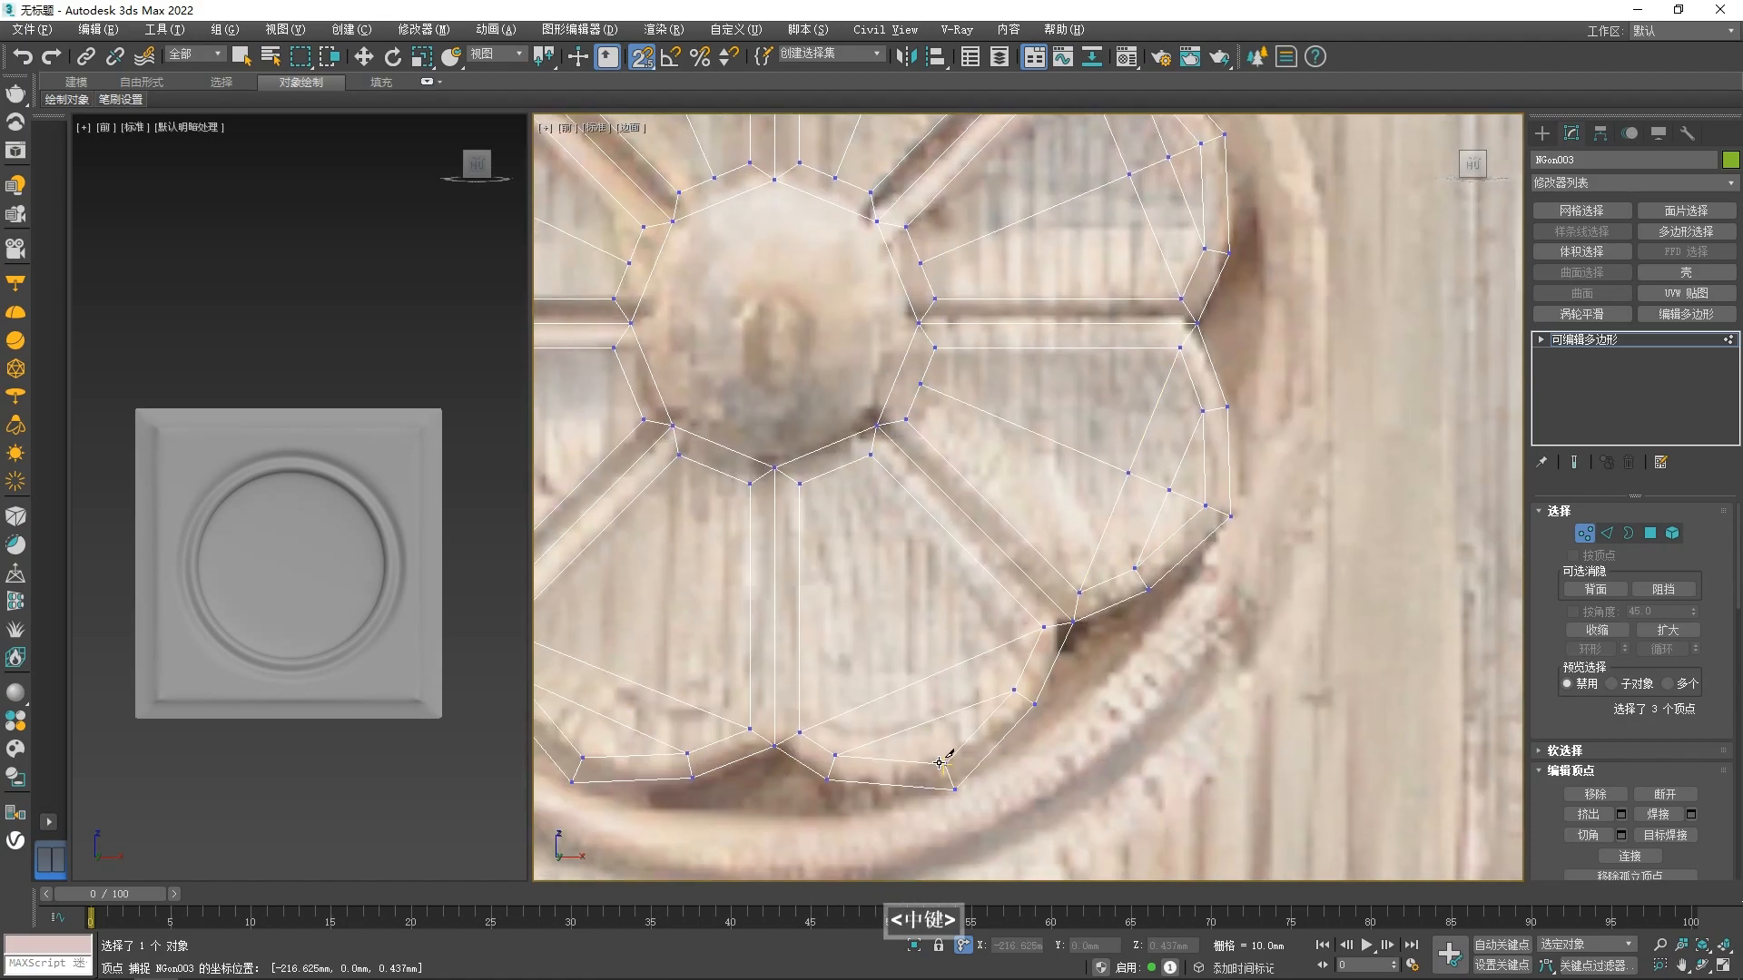
right_click(838, 476)
middle_drag(837, 530, 1006, 507)
scroll(1006, 506, down, 2)
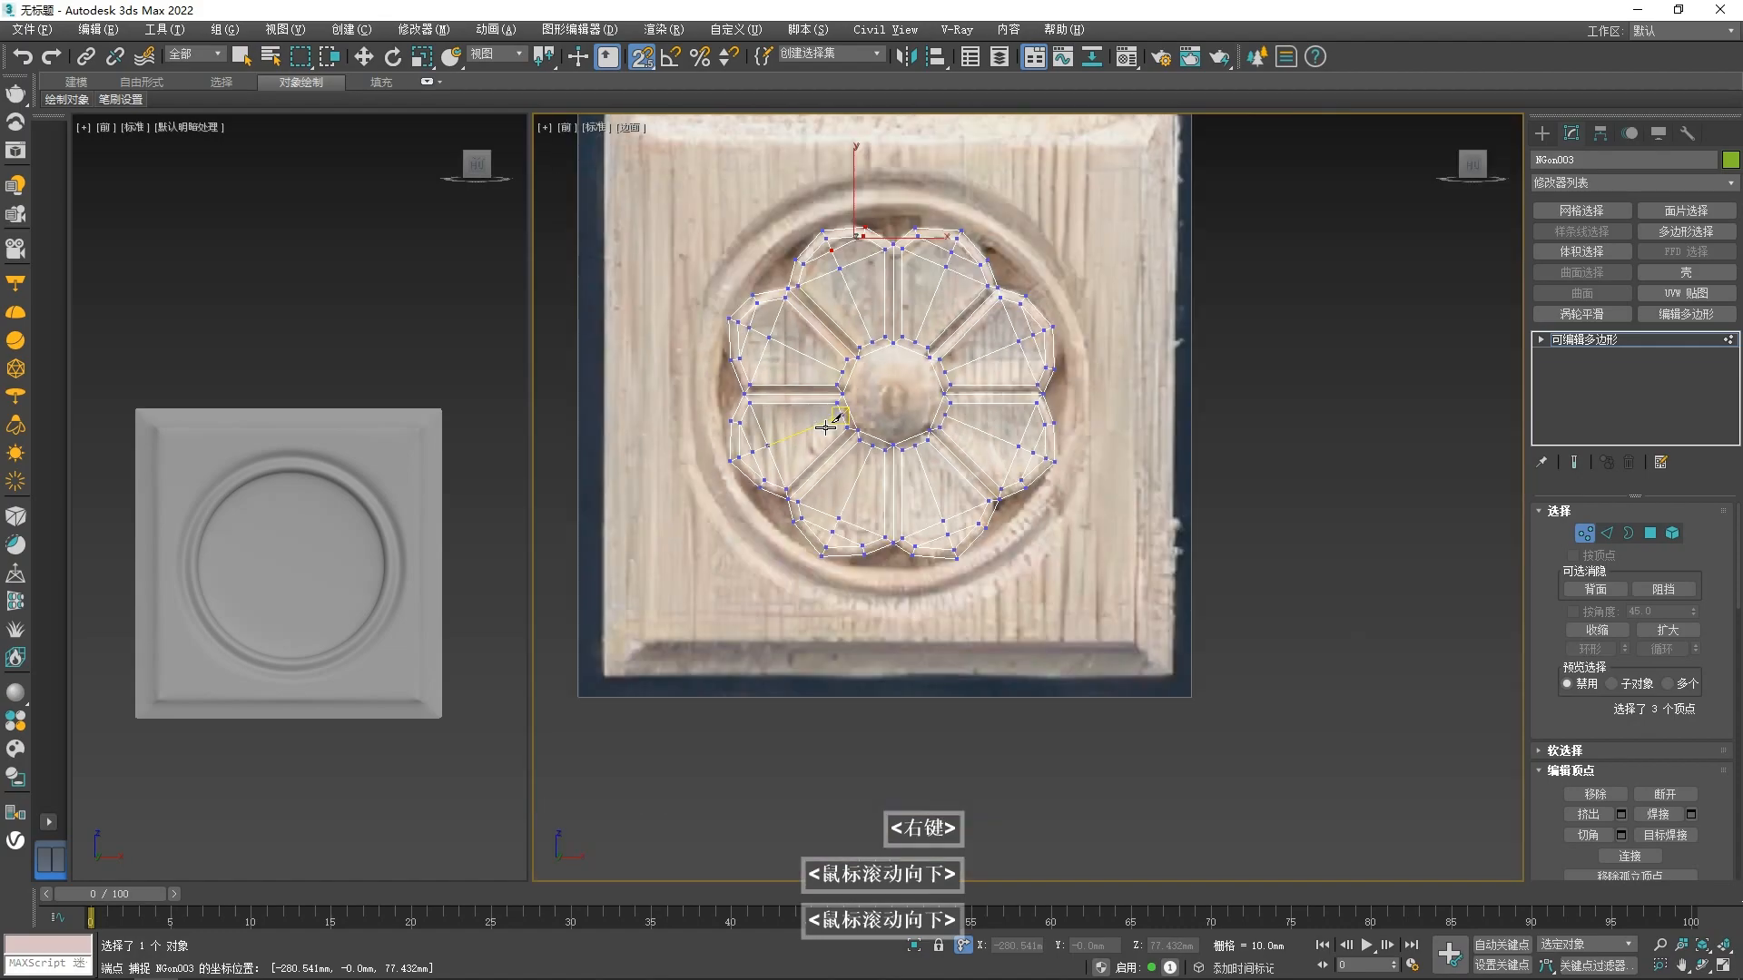
scroll(821, 444, up, 5)
key(2)
click(809, 453)
ctrl+double_click(877, 334)
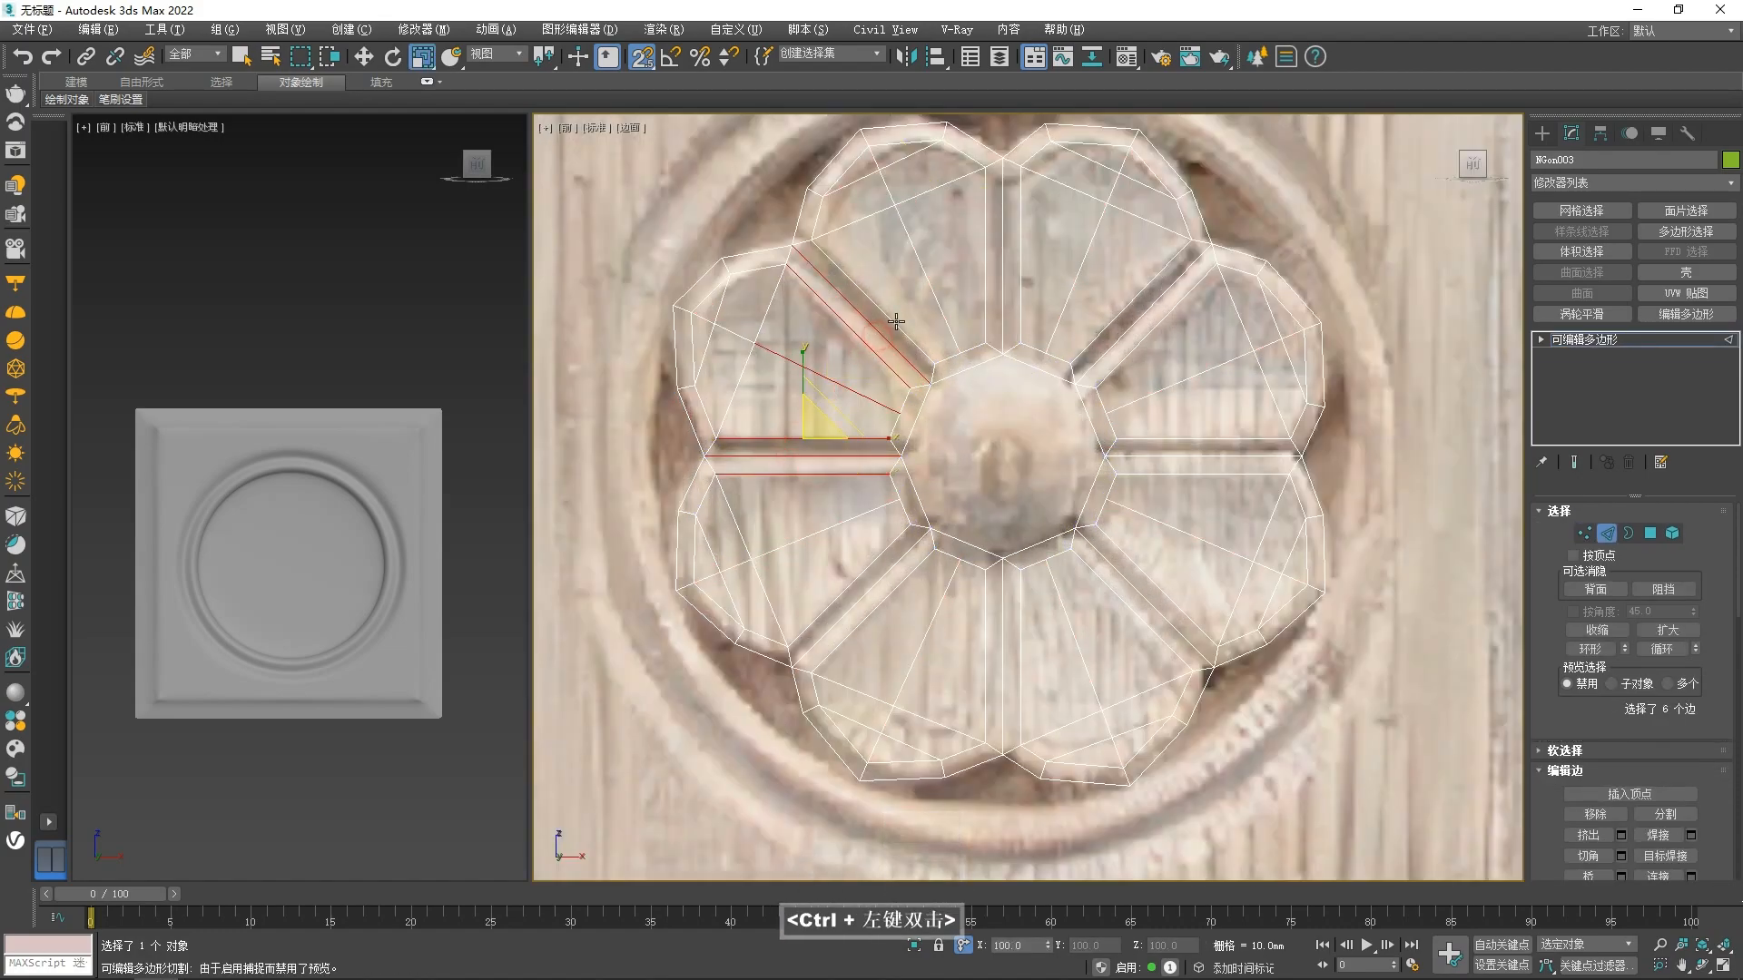
ctrl+click(1000, 290)
ctrl+double_click(1137, 339)
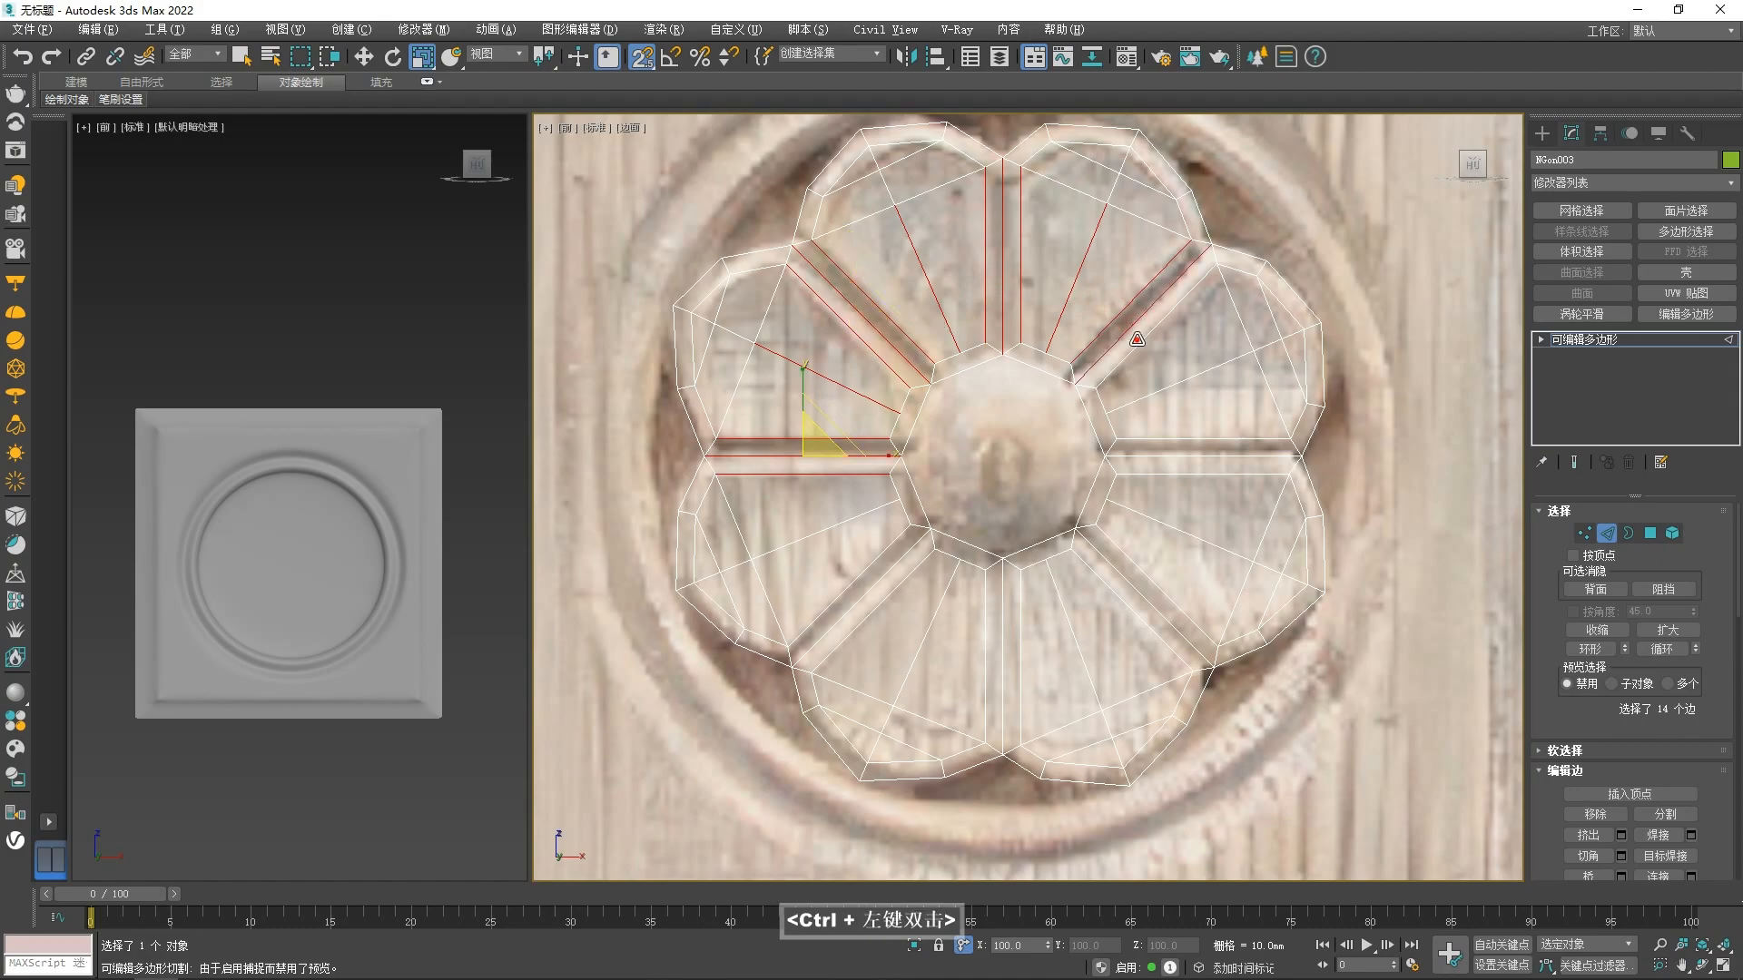
key(1)
scroll(934, 372, up, 2)
click(926, 370)
right_click(924, 368)
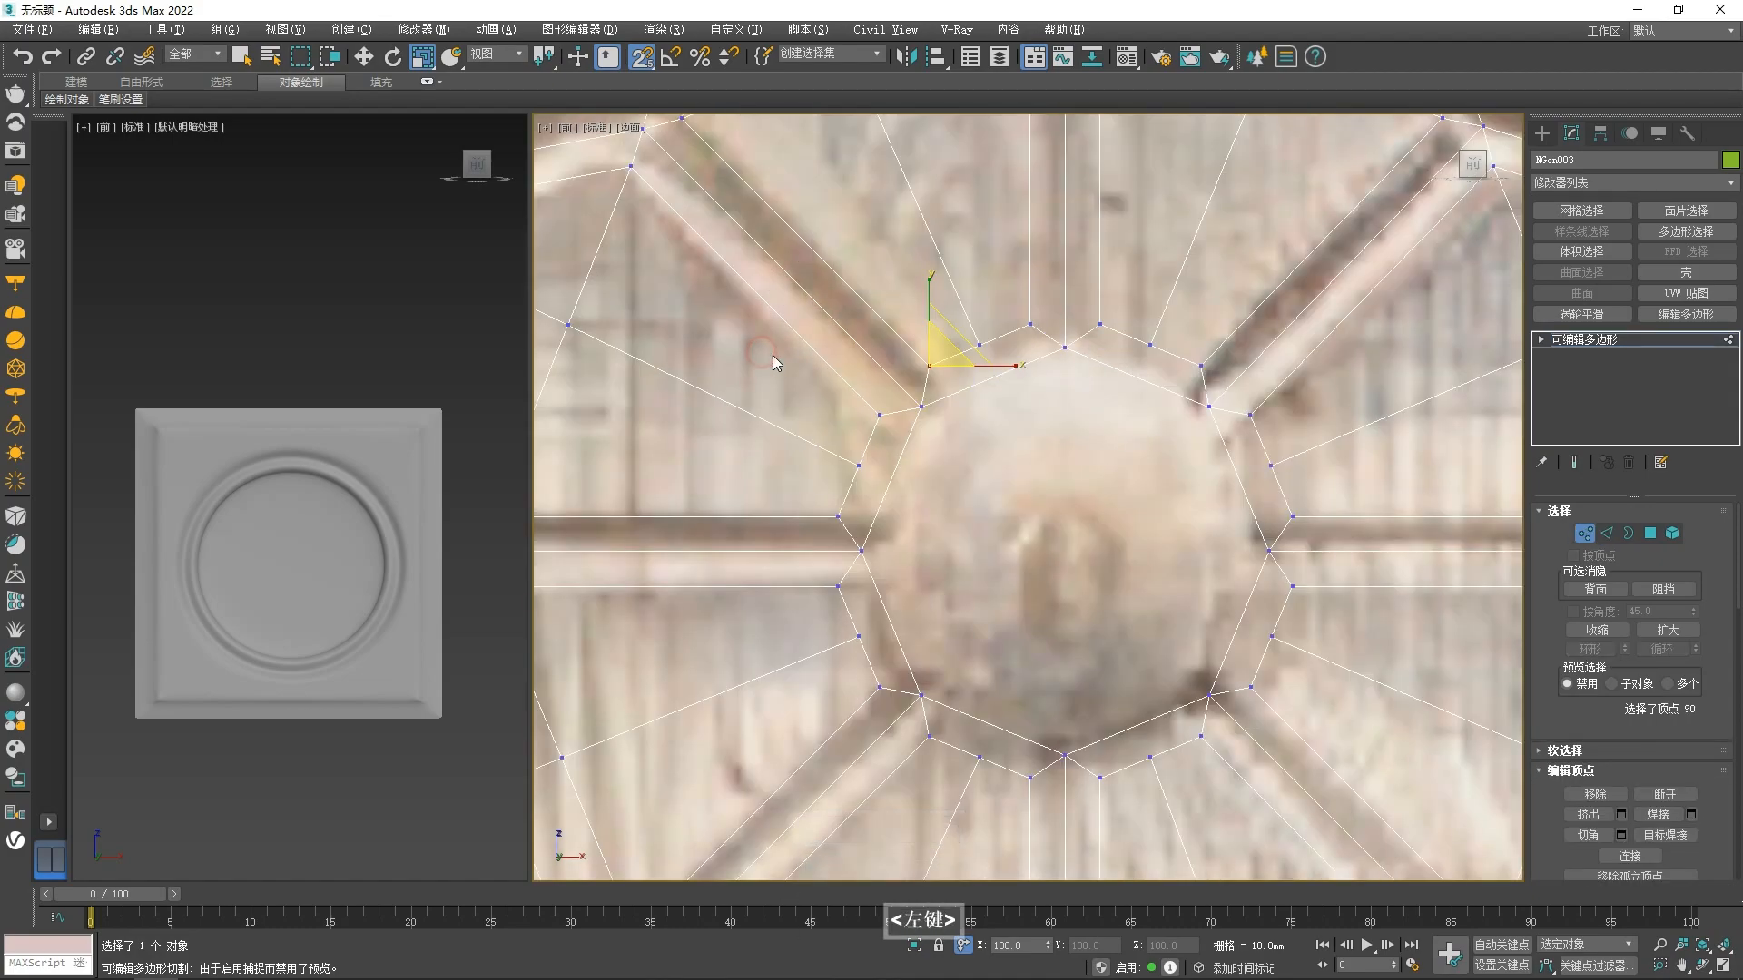
scroll(943, 317, up, 1)
key(2)
scroll(1027, 393, down, 5)
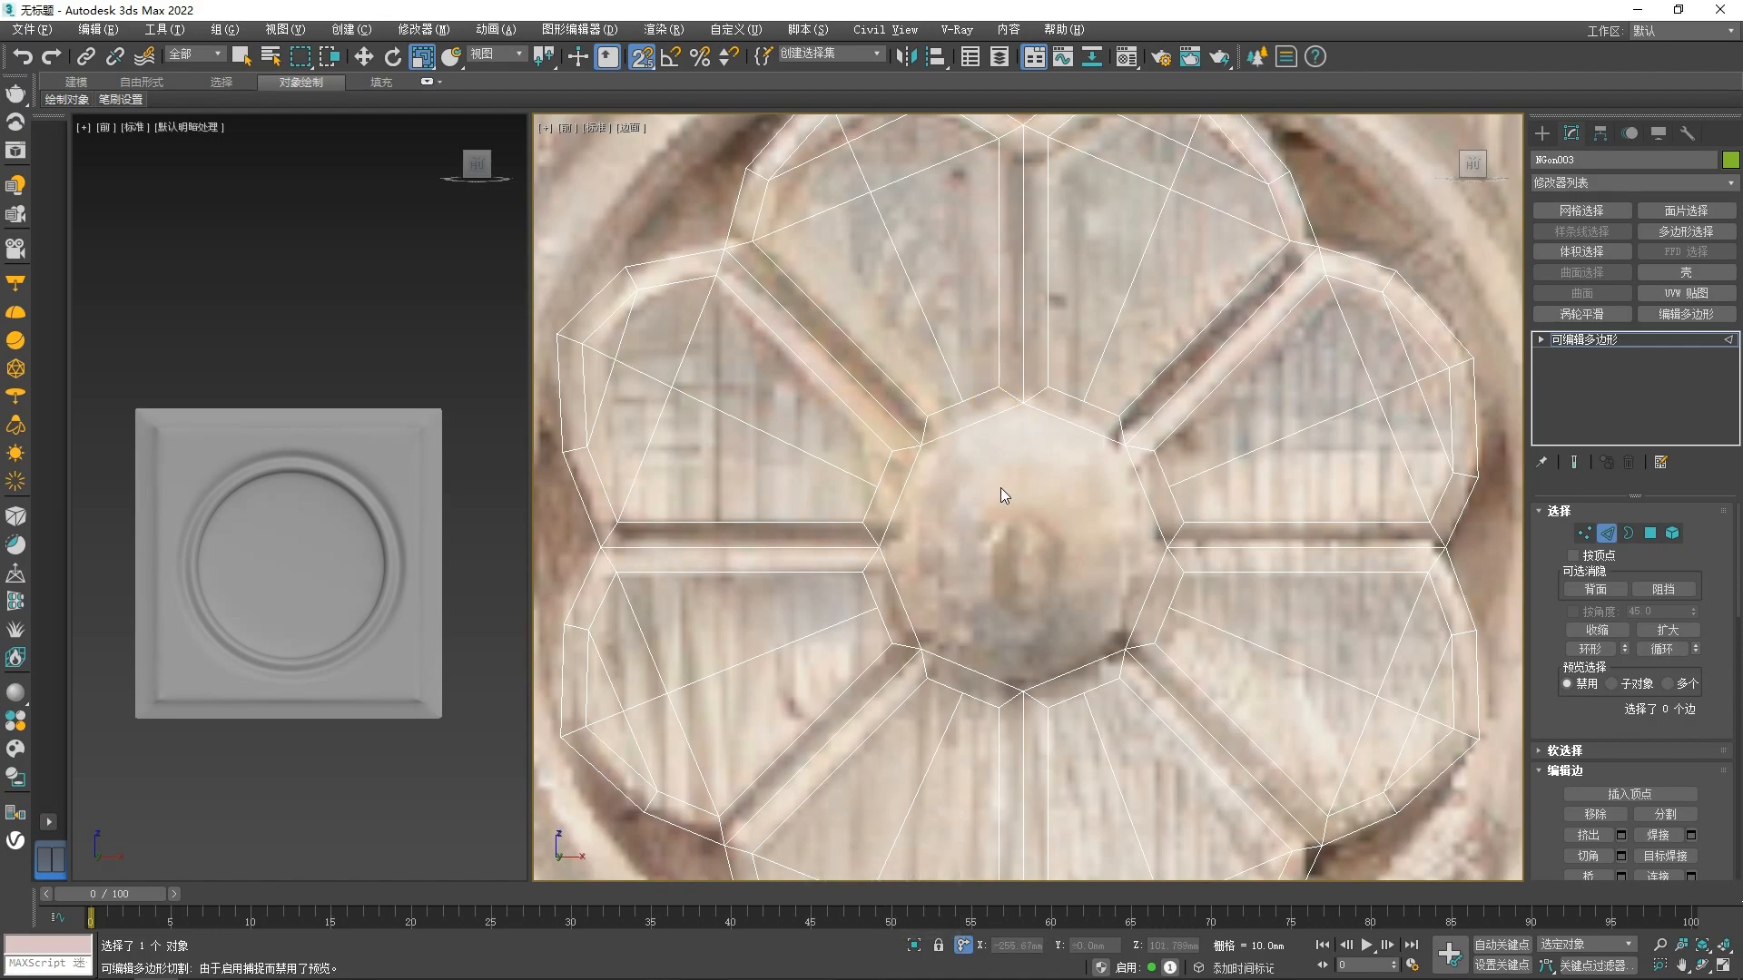
scroll(1001, 487, down, 2)
scroll(1044, 558, down, 3)
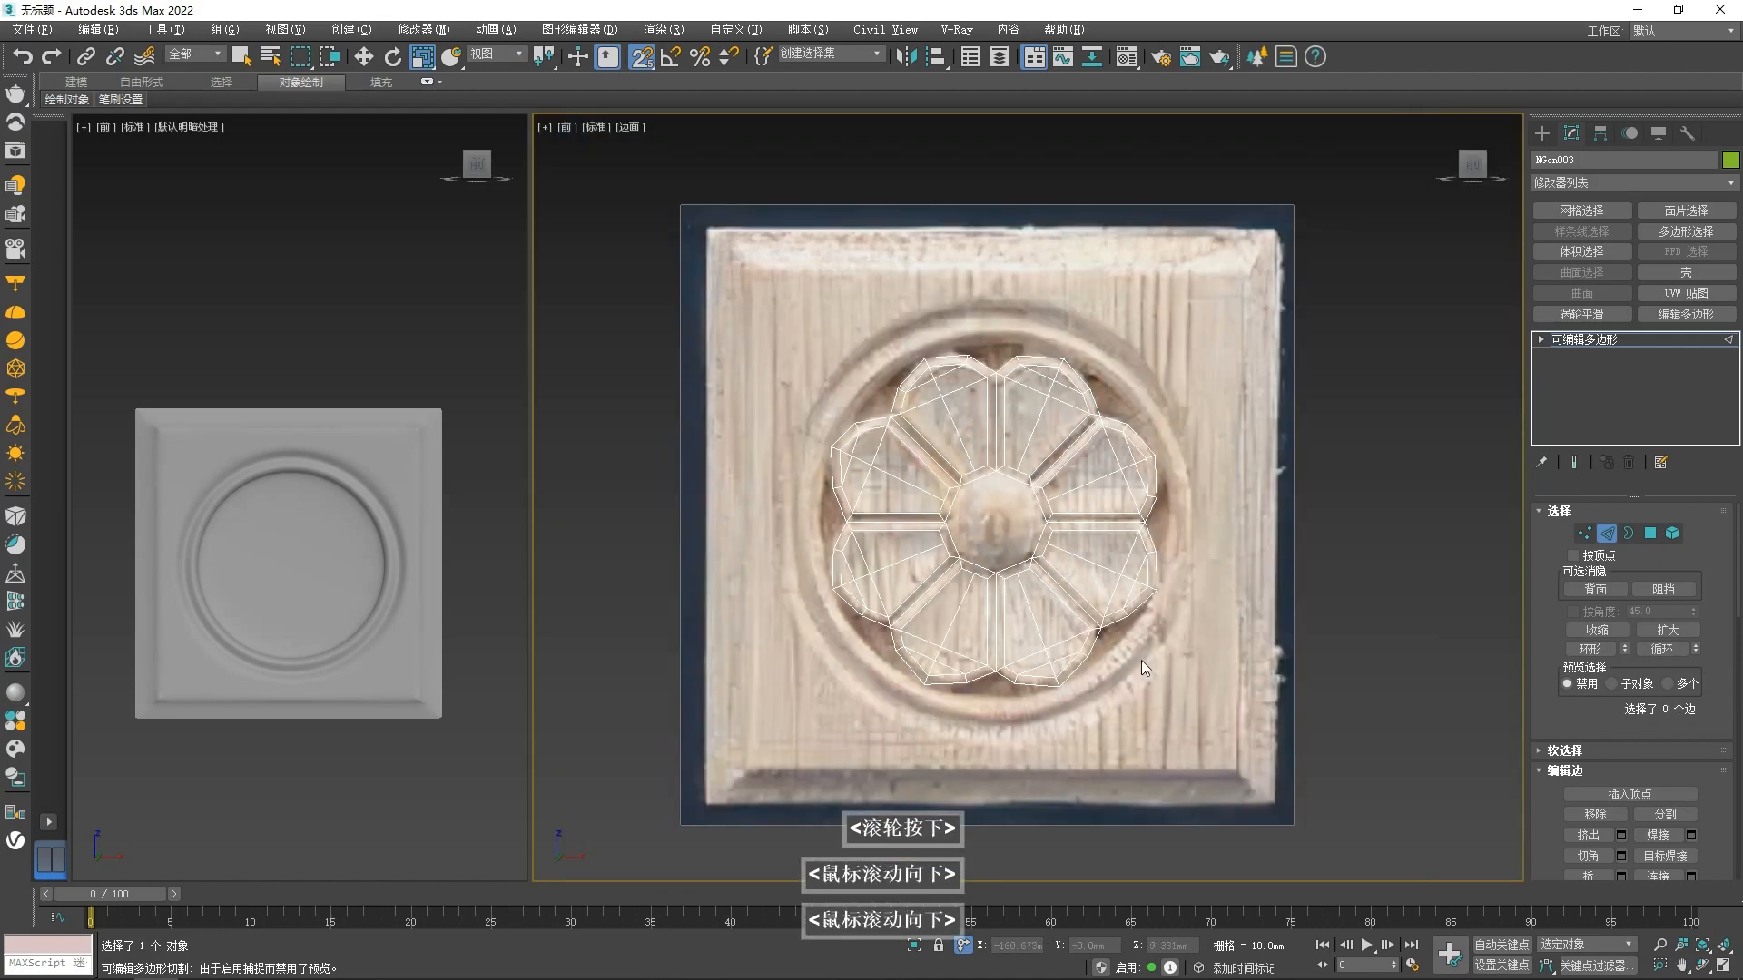
key(shift+F6)
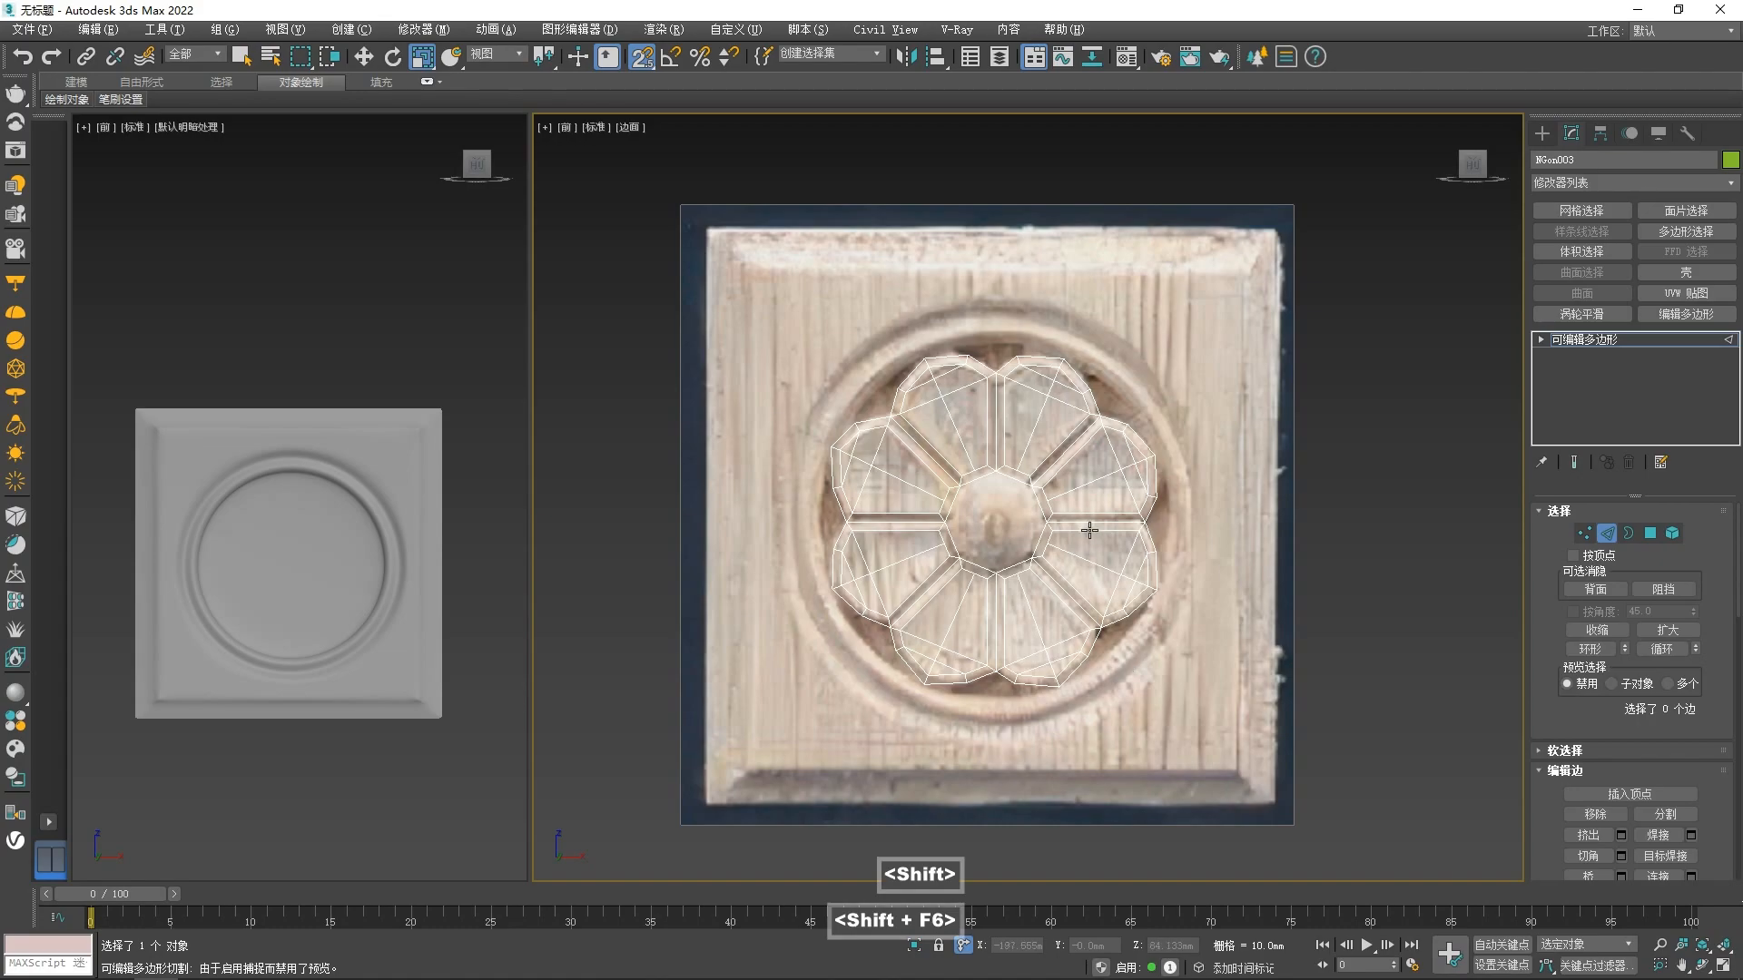
scroll(998, 520, up, 3)
scroll(876, 465, up, 2)
key(1)
click(846, 430)
key(w)
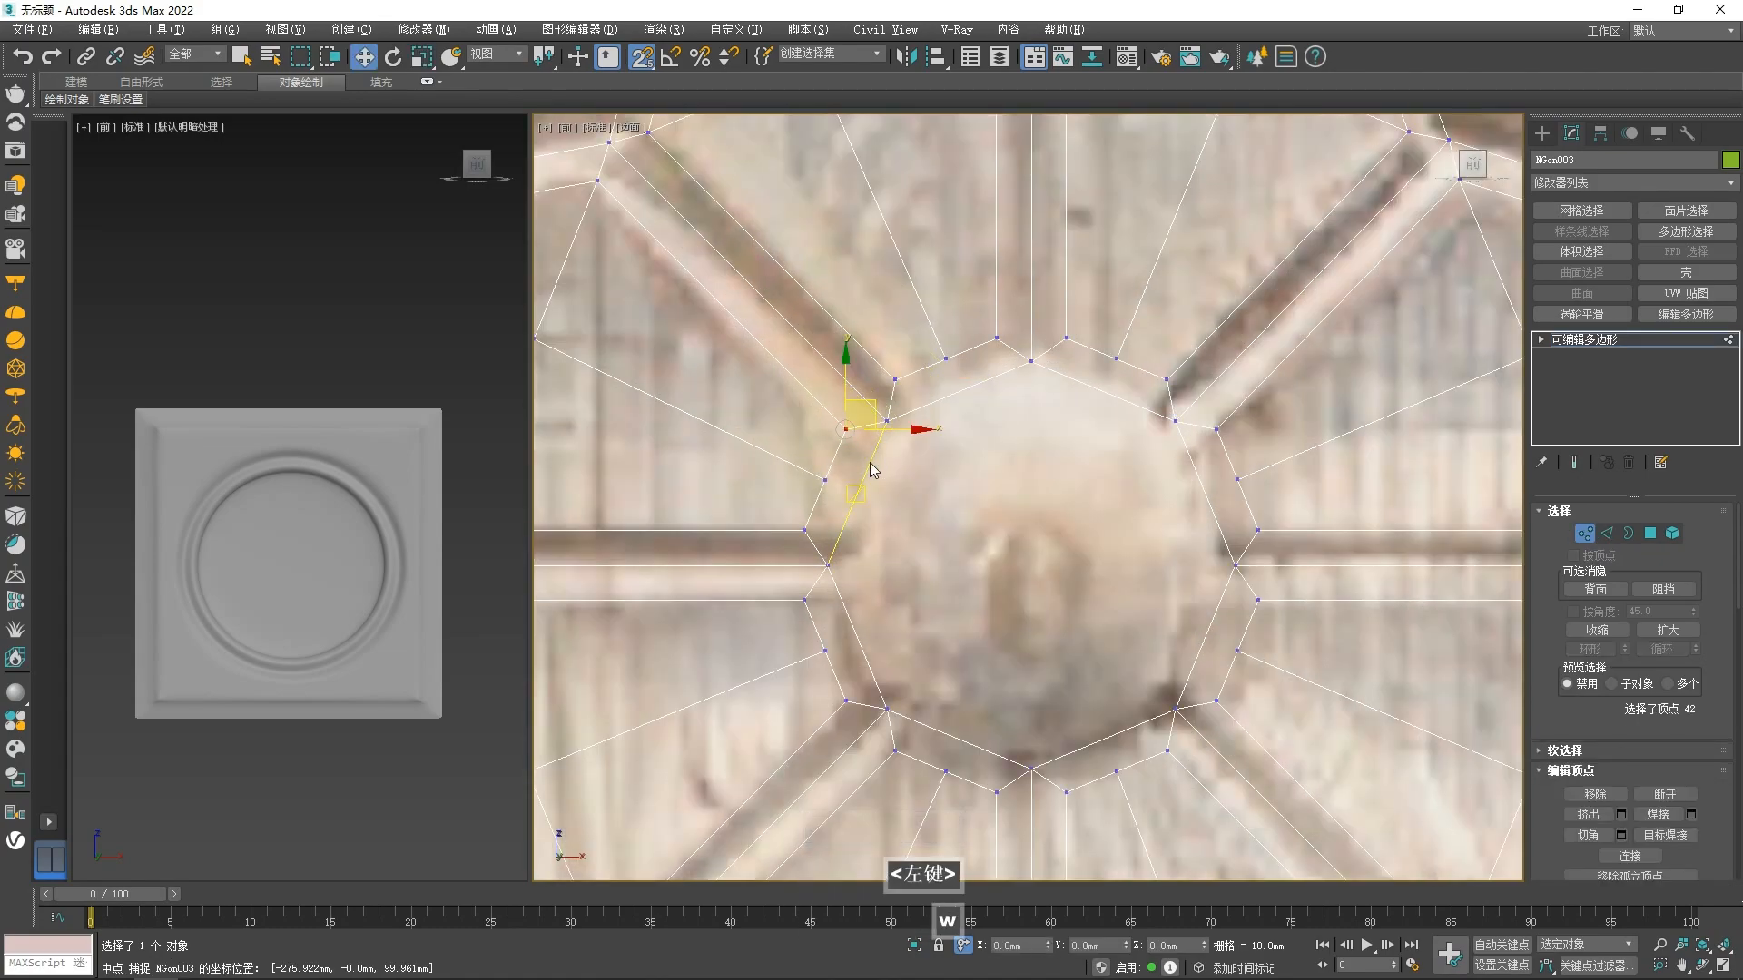
scroll(873, 418, up, 1)
click(911, 513)
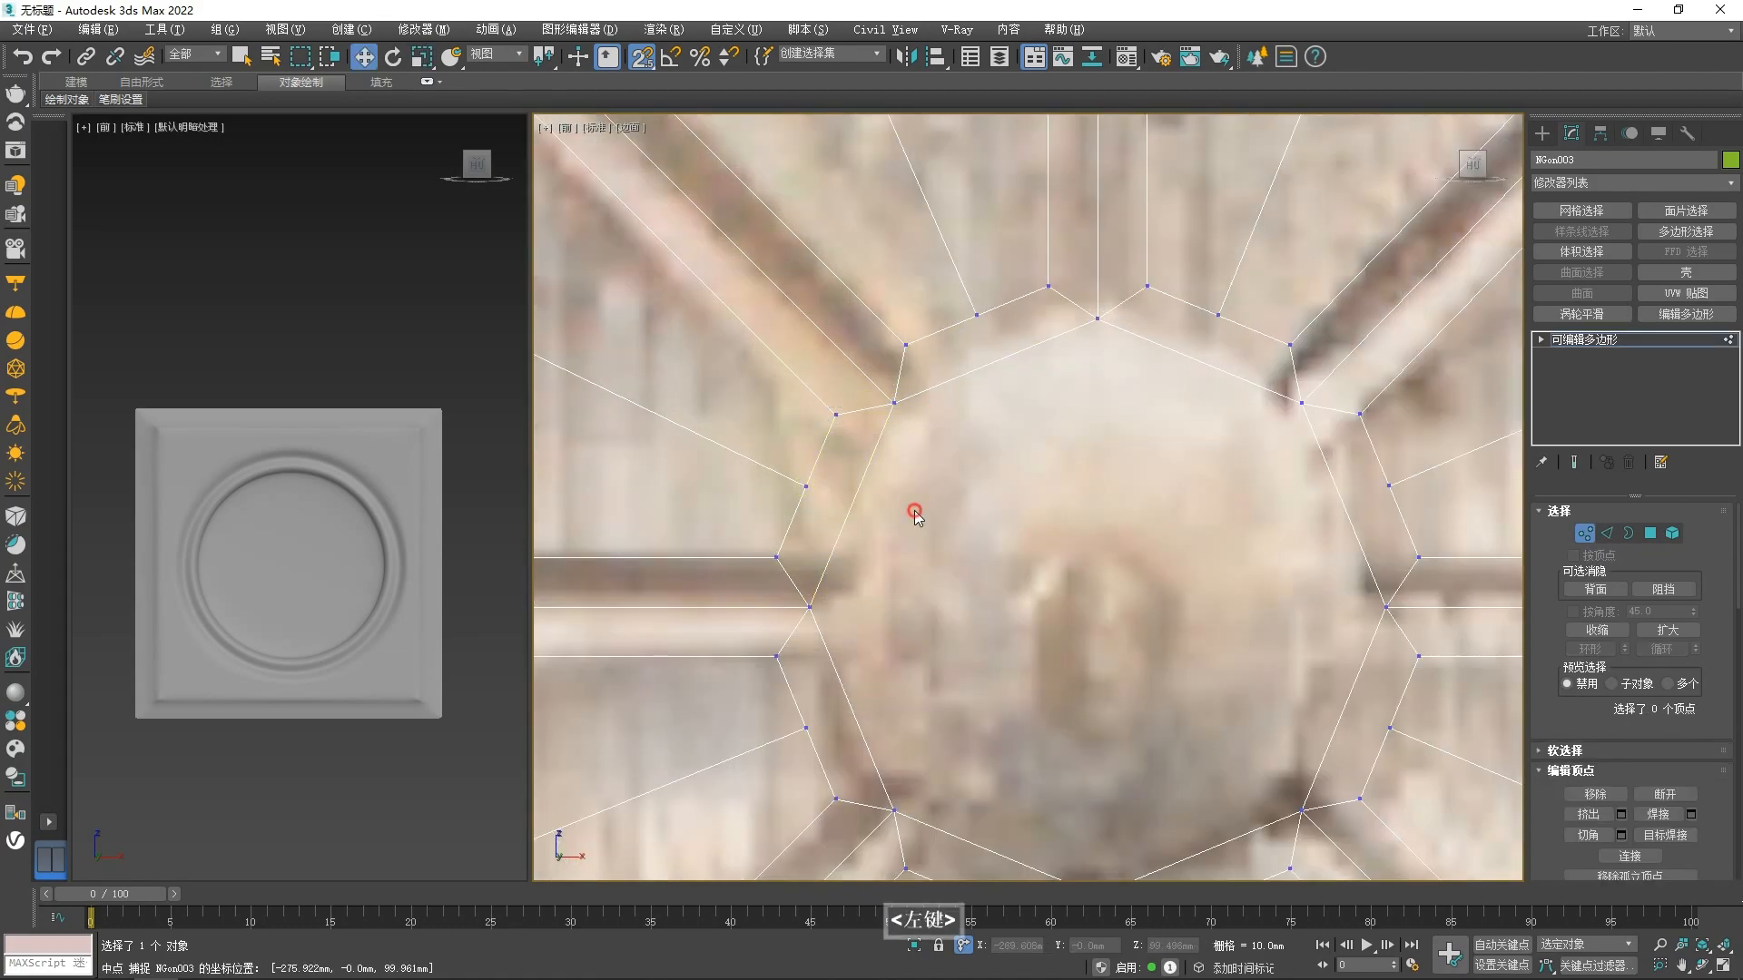
scroll(931, 513, down, 3)
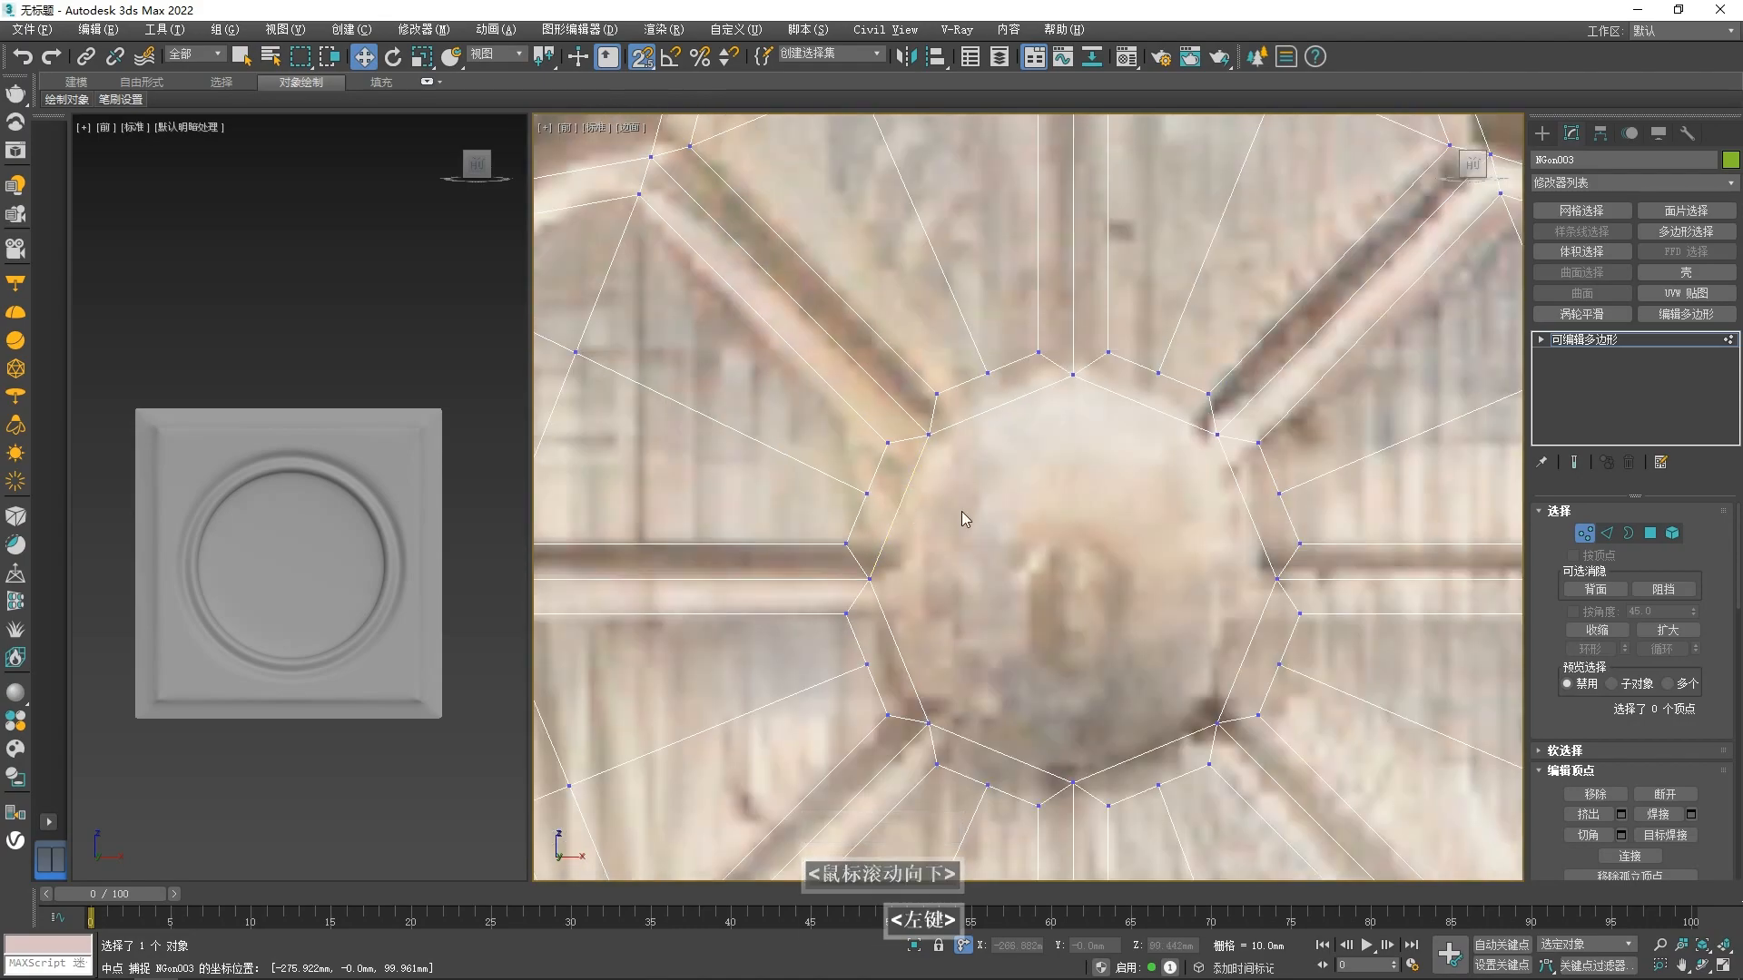
- Cut edges from the left-upper petal's three inner vertices to the central octagon and snap those vertices onto the octagon's edge
key(2)
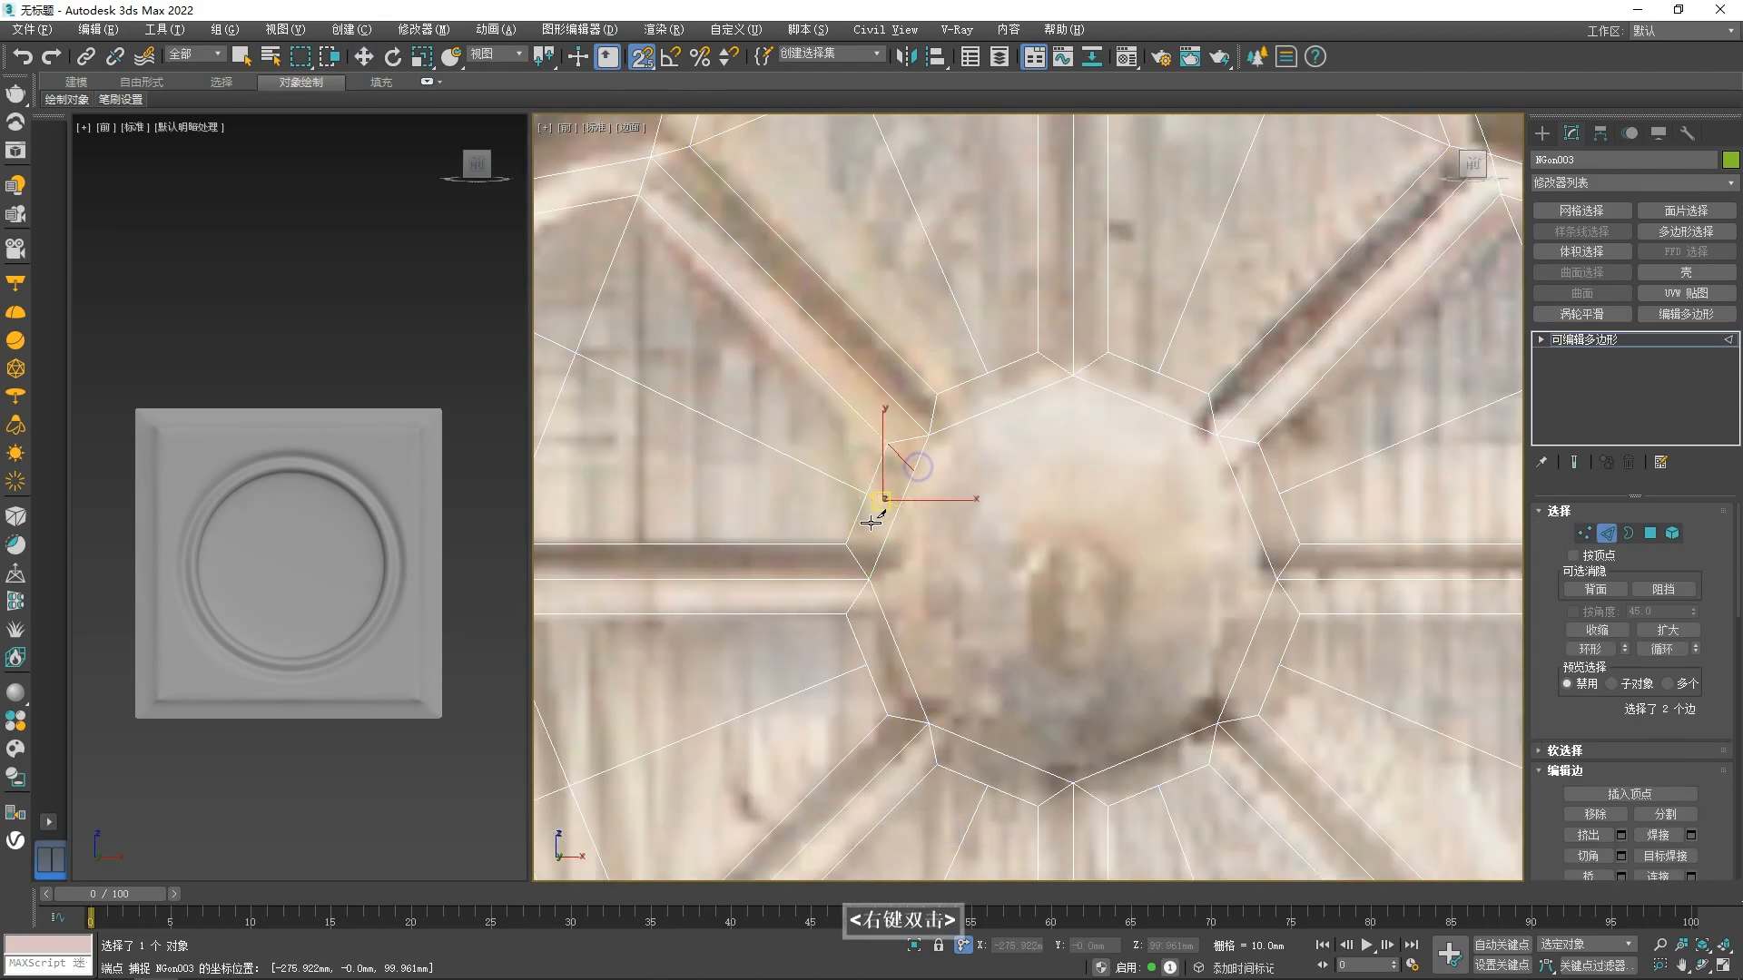
key(1)
scroll(881, 538, up, 3)
click(855, 569)
drag(854, 569, 963, 565)
drag(912, 425, 1004, 463)
drag(971, 282, 1047, 361)
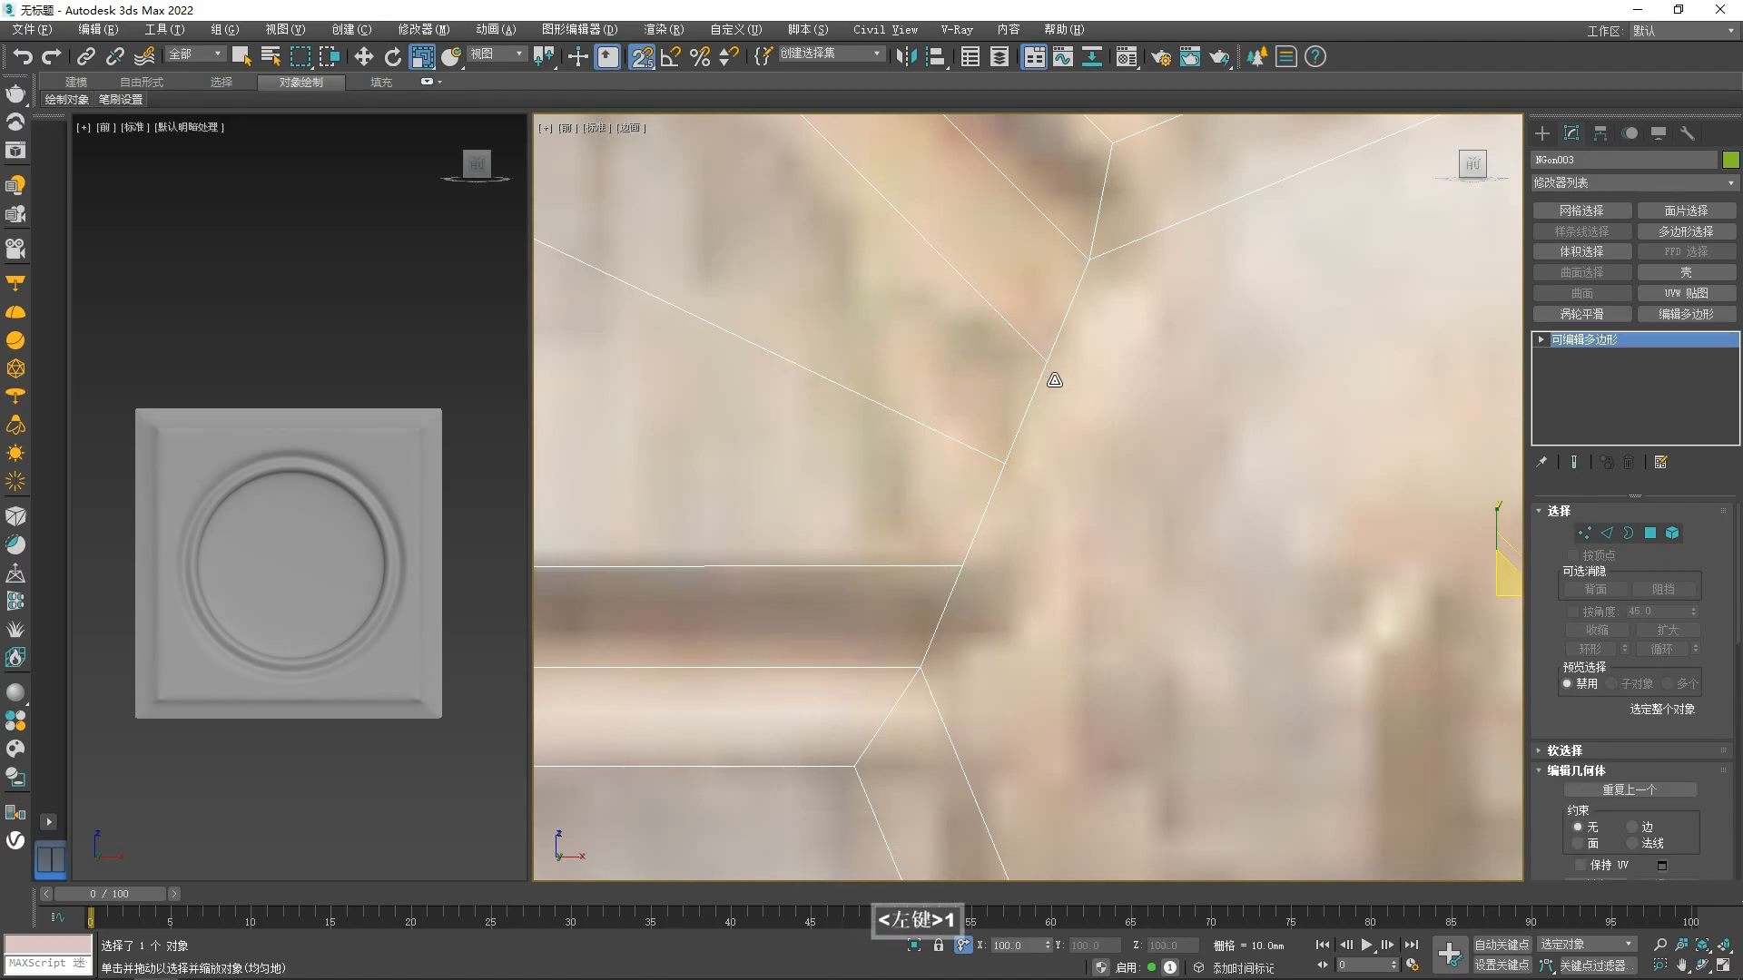
- Merge each of the left-upper petal's three moved vertices with the overlapping vertex on the central octagon
right_click(1007, 341)
click(978, 156)
drag(1071, 494, 951, 436)
right_click(951, 434)
click(912, 245)
drag(1020, 601, 913, 535)
right_click(912, 533)
click(895, 346)
- Cut short edges from the left-lower petal's three inner vertices to the adjacent edge of the central octagon
scroll(894, 414, down, 6)
middle_drag(944, 479, 933, 474)
scroll(875, 523, up, 3)
key(alt+c)
click(868, 548)
click(915, 531)
right_click(913, 530)
click(892, 477)
right_click(891, 478)
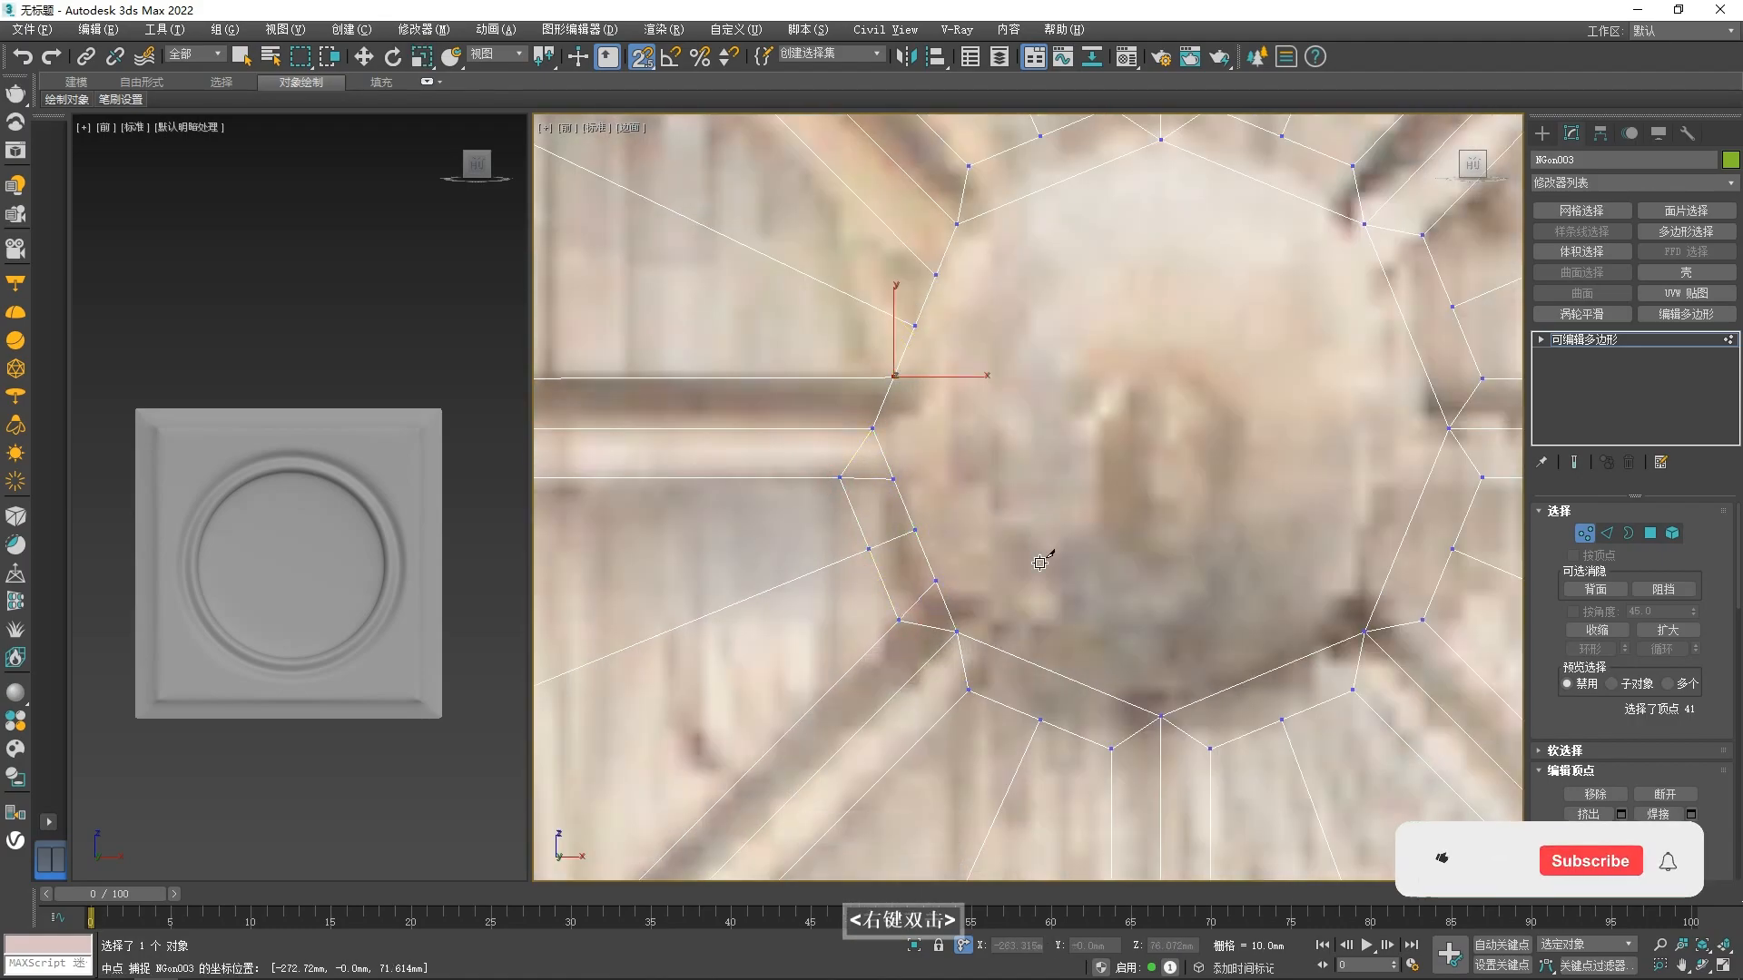
- Cut short edges from the inner vertices of the two bottom petals and the right-lower petal to the central octagon
middle_drag(1130, 696, 1038, 615)
middle_drag(1191, 640, 1038, 629)
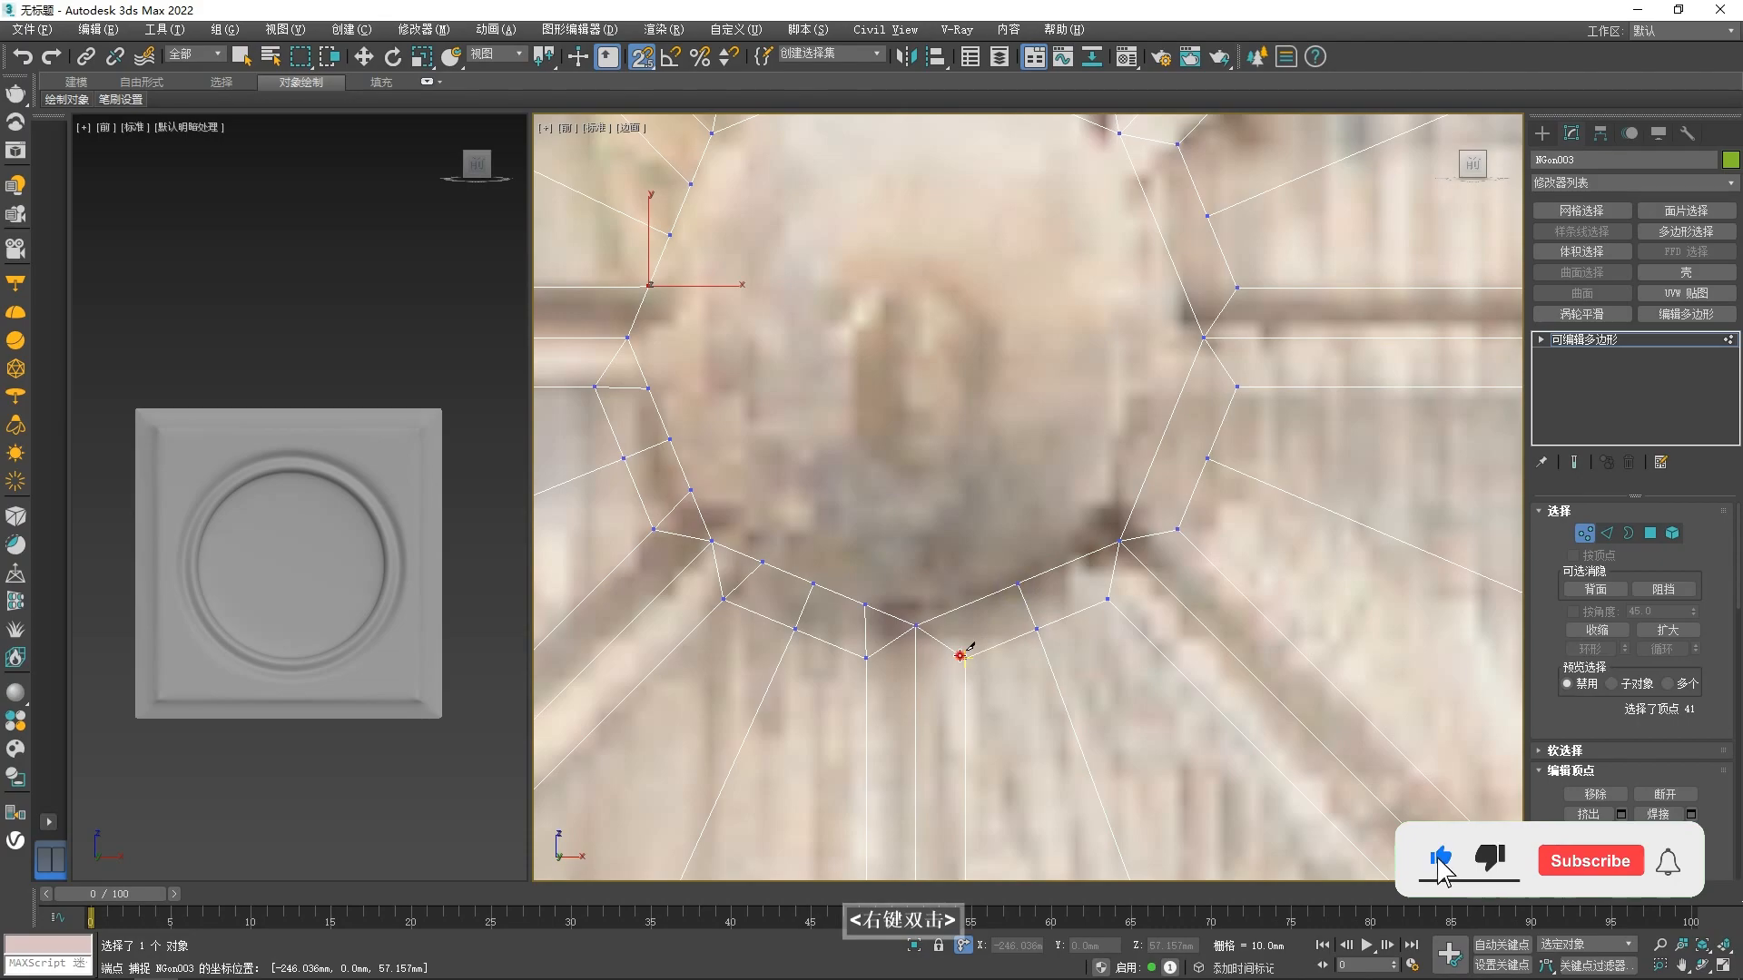
middle_drag(1189, 581, 1096, 678)
click(1115, 556)
click(1071, 537)
right_click(1071, 536)
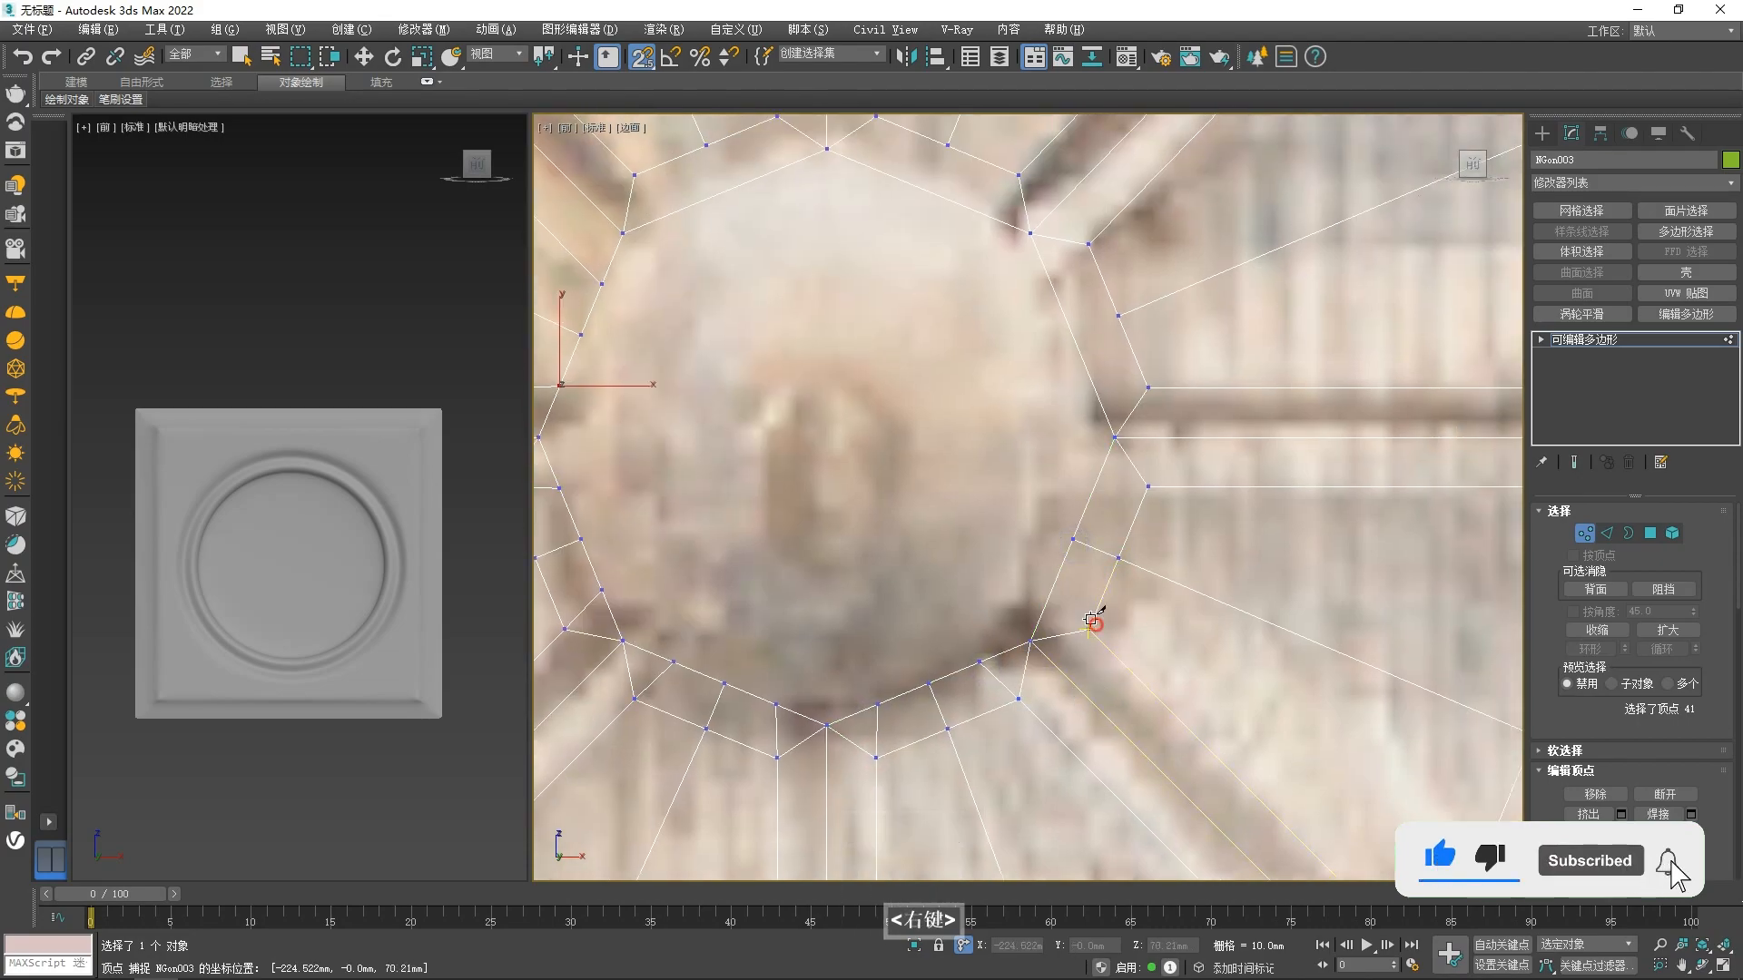
click(1086, 626)
click(1050, 587)
right_click(1051, 590)
middle_drag(1102, 614, 1093, 627)
click(1076, 520)
right_click(1075, 520)
- Cut short edges from the inner vertices of the right-upper petal and the two top petals to the central octagon
middle_drag(1085, 359, 1049, 496)
click(1055, 485)
click(1014, 500)
right_click(1015, 499)
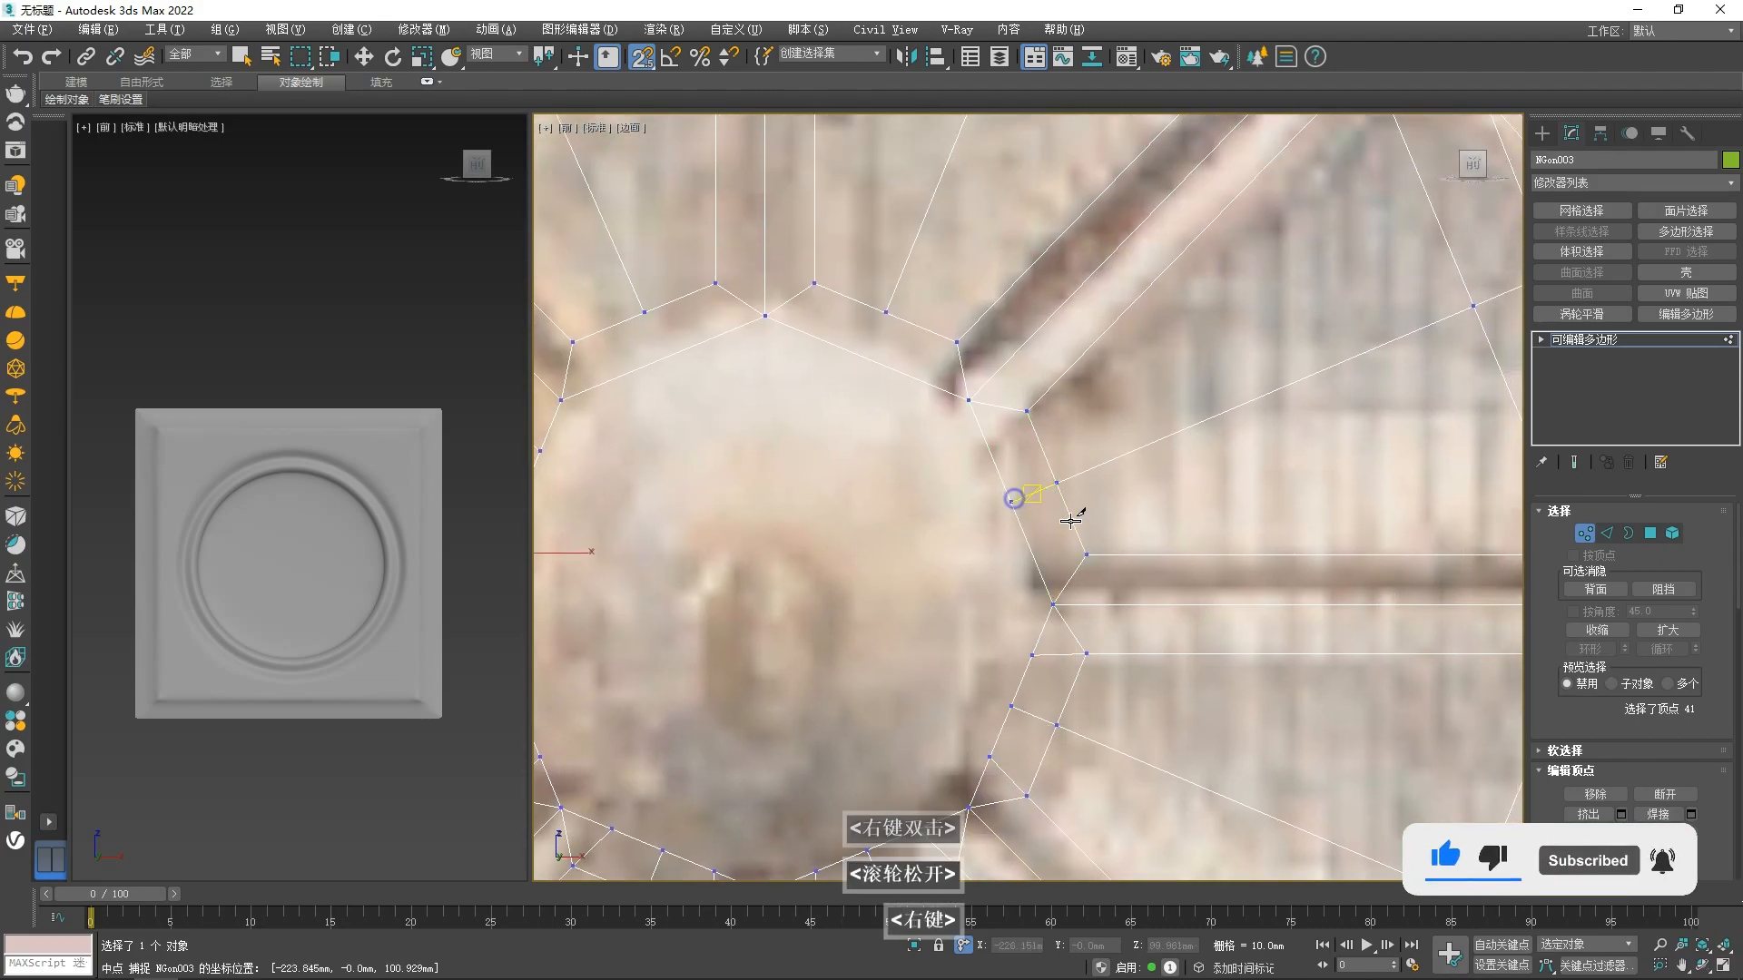
click(1086, 555)
click(1035, 553)
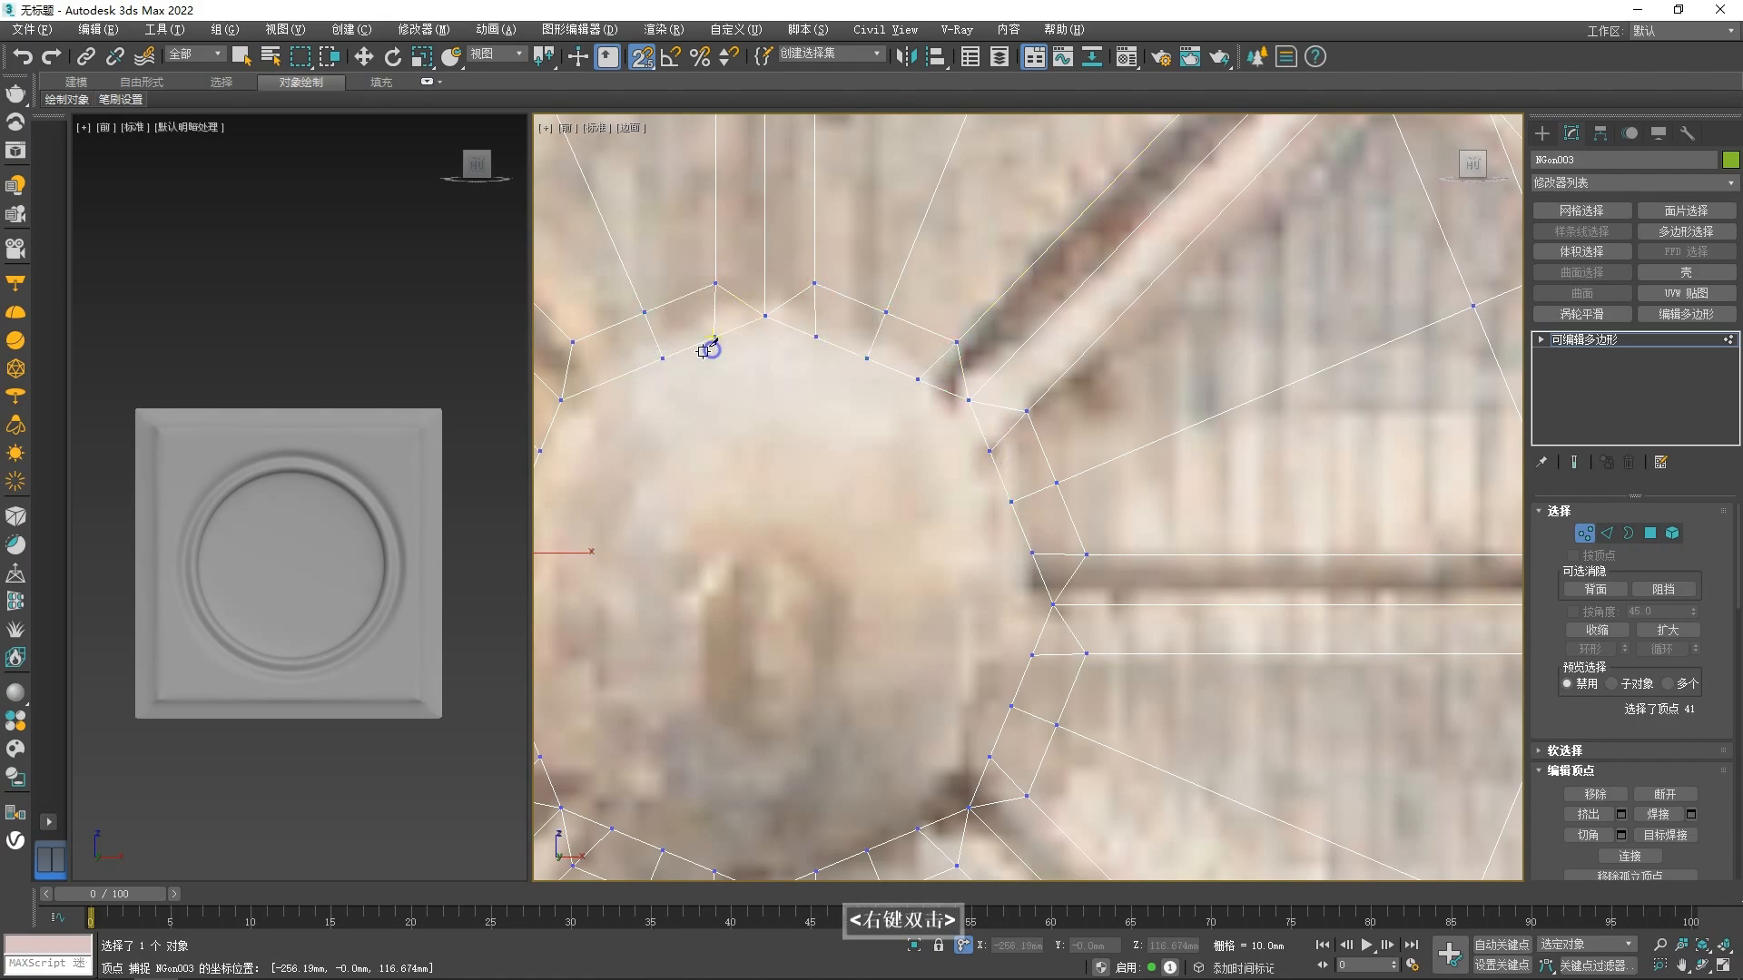
click(609, 384)
right_click(611, 385)
- Target-weld the inner vertices of the remaining petals onto the matching new vertices around the central octagon
scroll(824, 482, down, 4)
middle_drag(824, 482, 854, 507)
key(1)
key(1)
scroll(807, 373, up, 2)
right_click(807, 371)
click(770, 493)
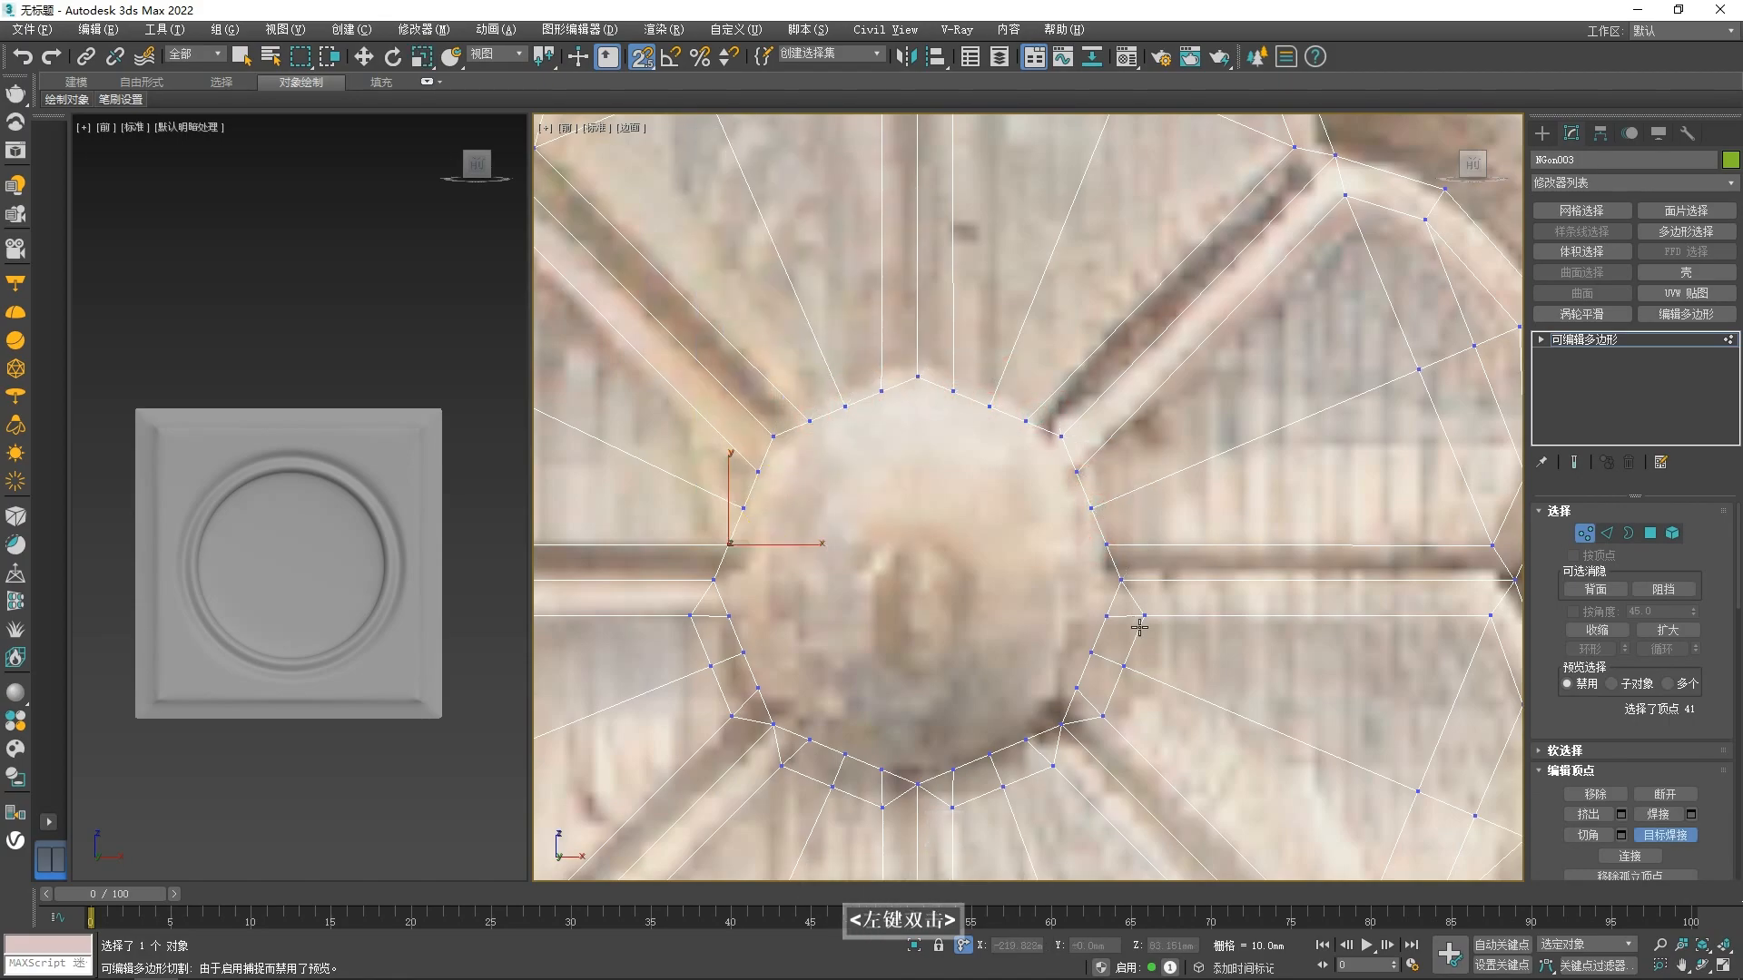
middle_drag(1076, 689, 1014, 603)
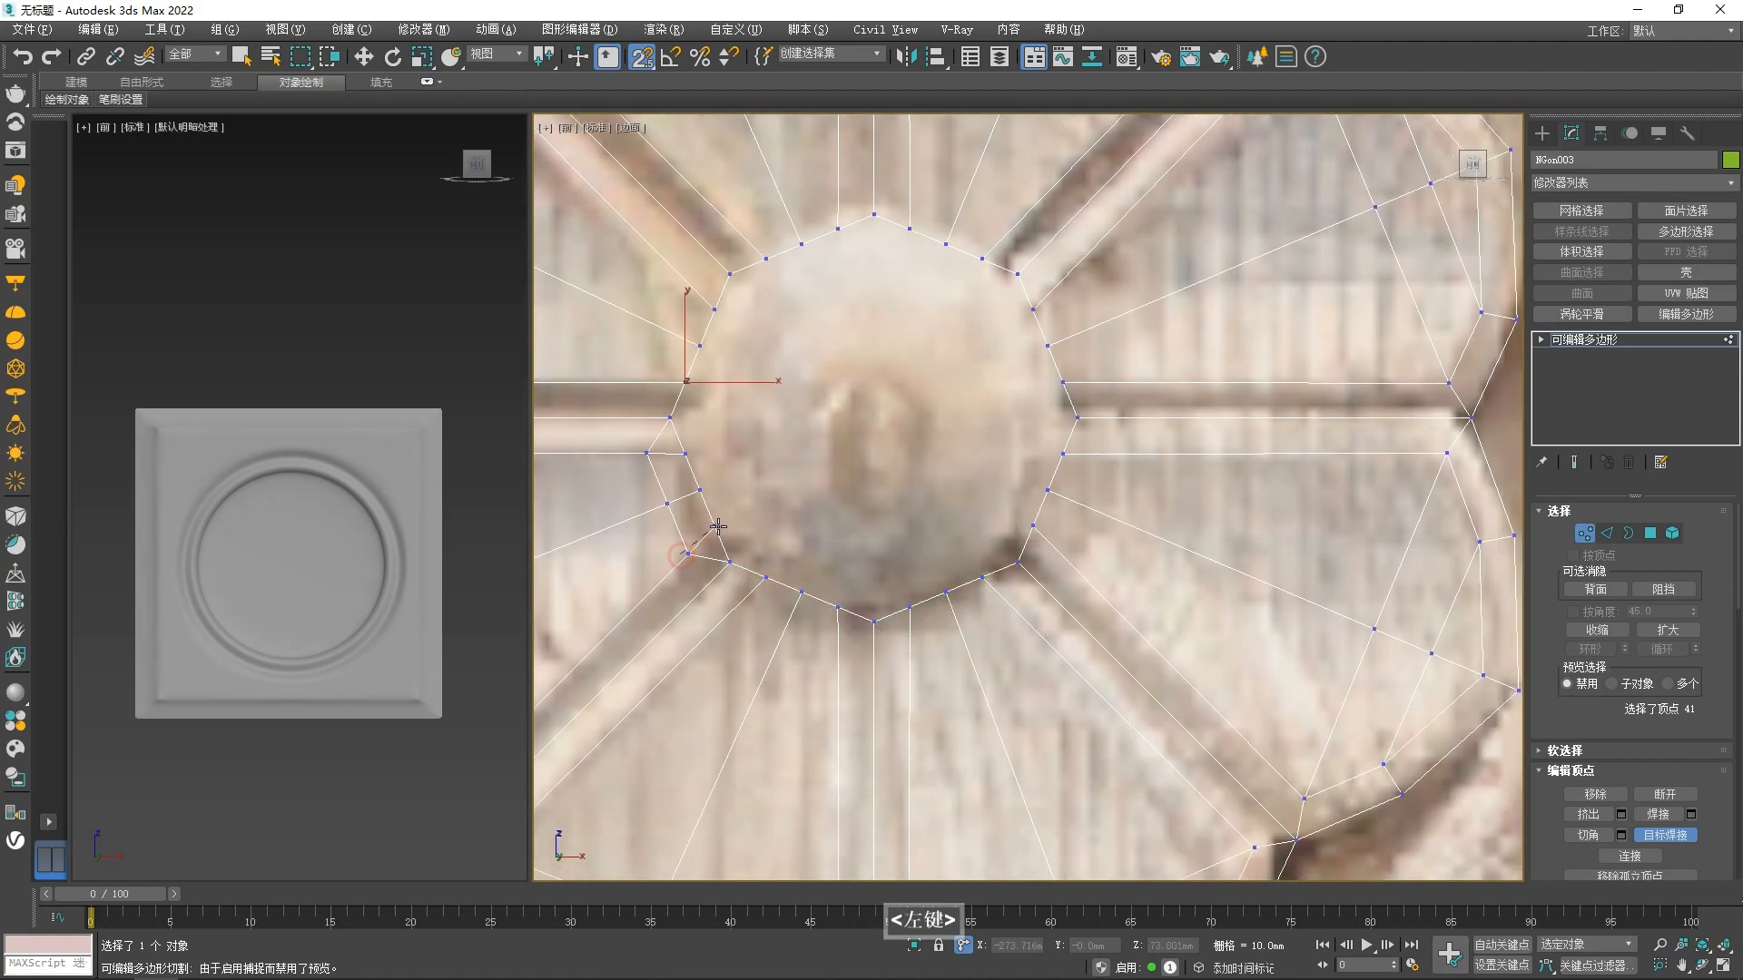
- Connect the radial edges all around the eight petals with 2 segments, keeping pinch and slide at 0
scroll(672, 483, down, 4)
scroll(717, 490, up, 3)
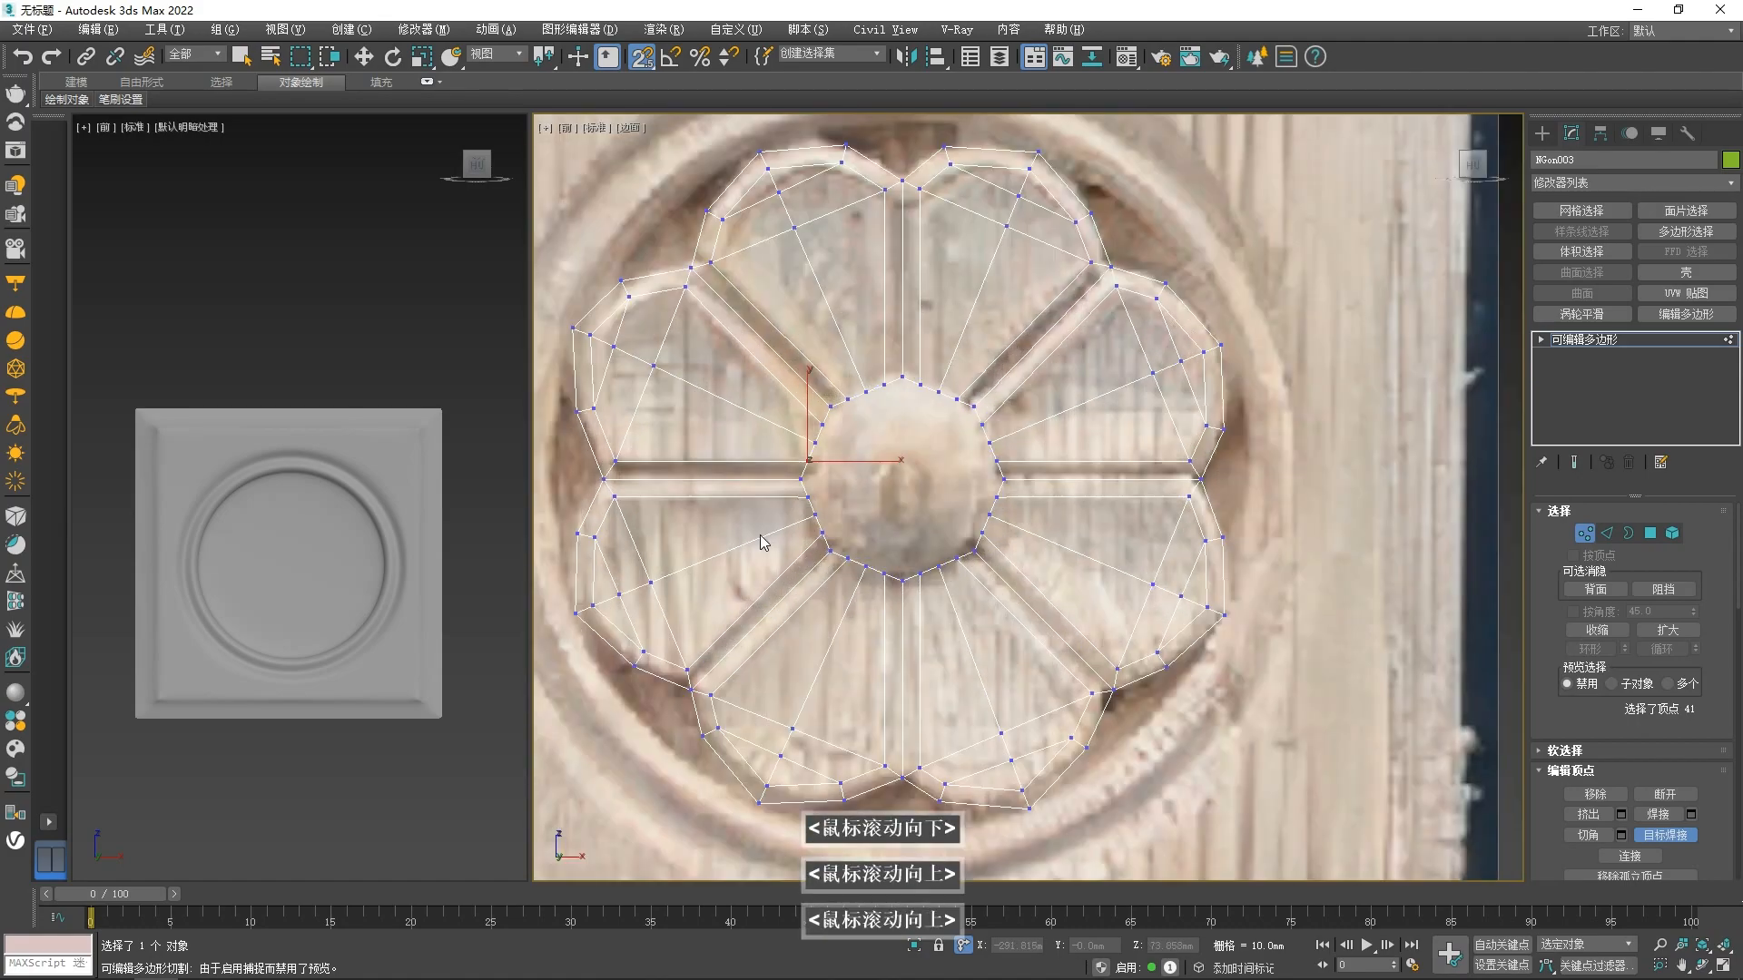
key(2)
ctrl+click(674, 479)
ctrl+click(687, 461)
ctrl+click(725, 401)
ctrl+click(768, 369)
ctrl+click(785, 363)
ctrl+click(805, 355)
ctrl+click(845, 338)
ctrl+click(885, 334)
ctrl+click(902, 334)
ctrl+click(921, 335)
ctrl+click(955, 351)
ctrl+click(996, 360)
ctrl+click(1011, 368)
ctrl+click(1025, 378)
ctrl+click(1044, 420)
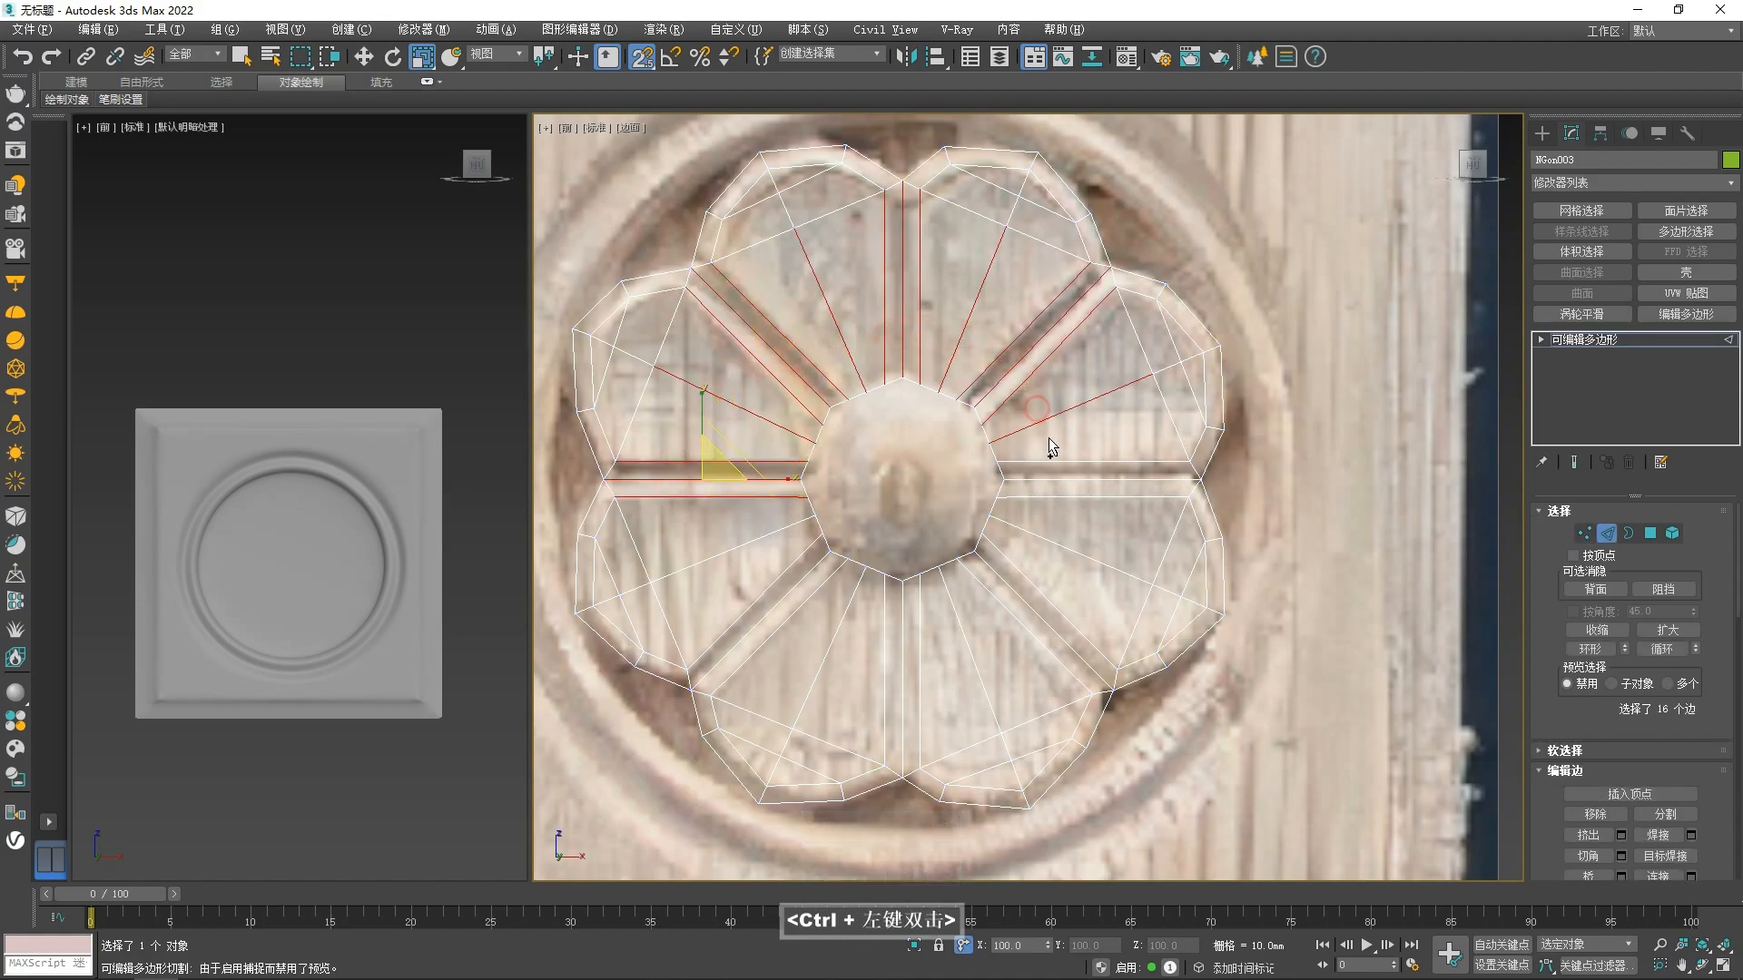
ctrl+click(1047, 496)
ctrl+click(1036, 534)
ctrl+click(1016, 564)
ctrl+click(1002, 579)
ctrl+click(988, 590)
ctrl+click(954, 609)
ctrl+click(921, 624)
ctrl+click(842, 624)
ctrl+click(791, 617)
ctrl+click(773, 609)
ctrl+click(757, 601)
ctrl+click(748, 545)
right_click(755, 497)
click(653, 560)
click(1042, 507)
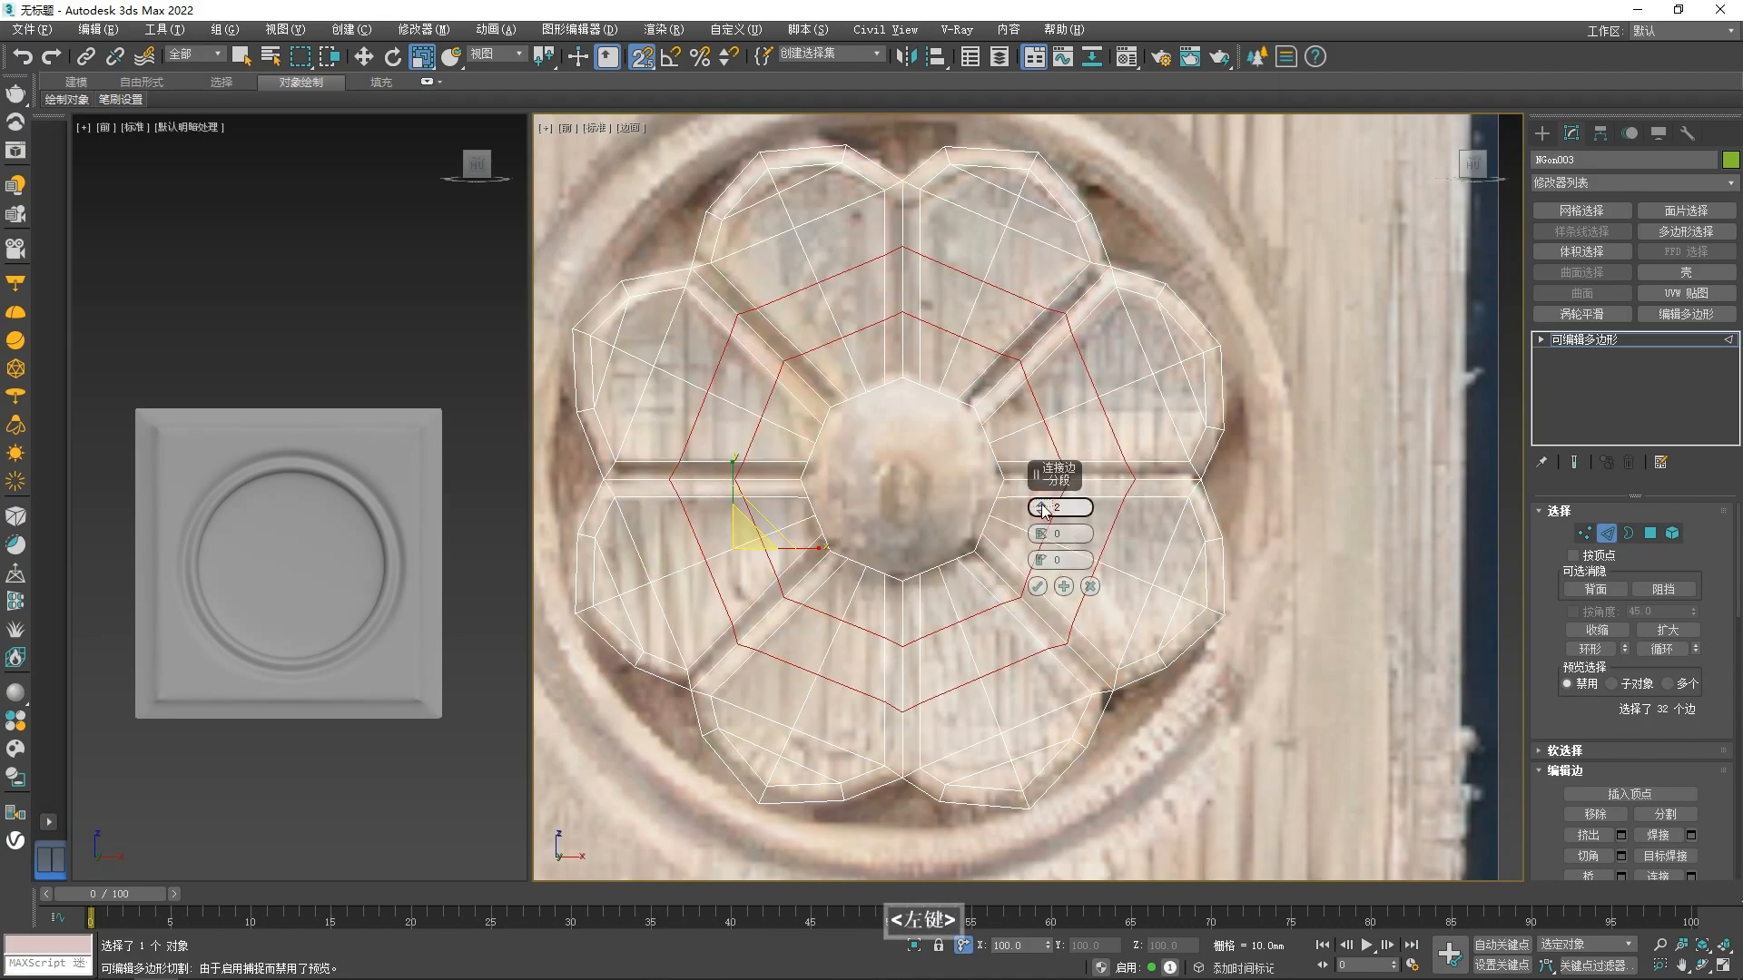
click(1036, 587)
- Select the inset outline edges of all eight petals, leaving out the side segments nearest the central octagon
key(1)
middle_drag(622, 347, 641, 374)
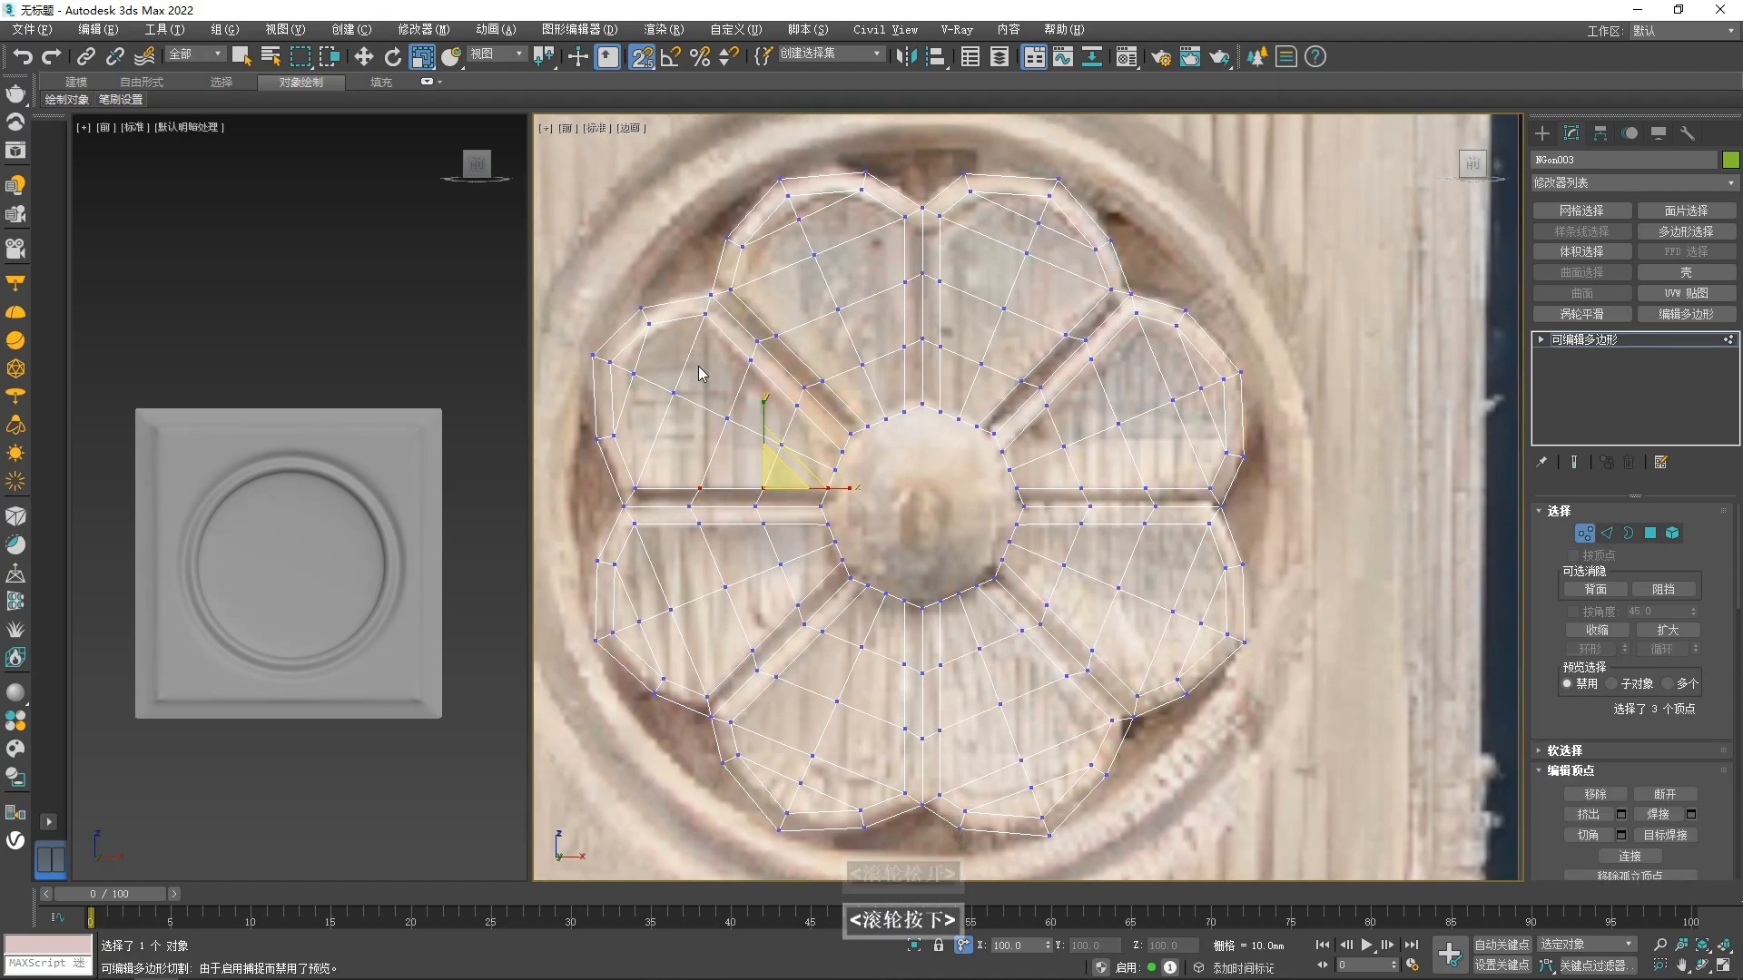
key(2)
double_click(725, 336)
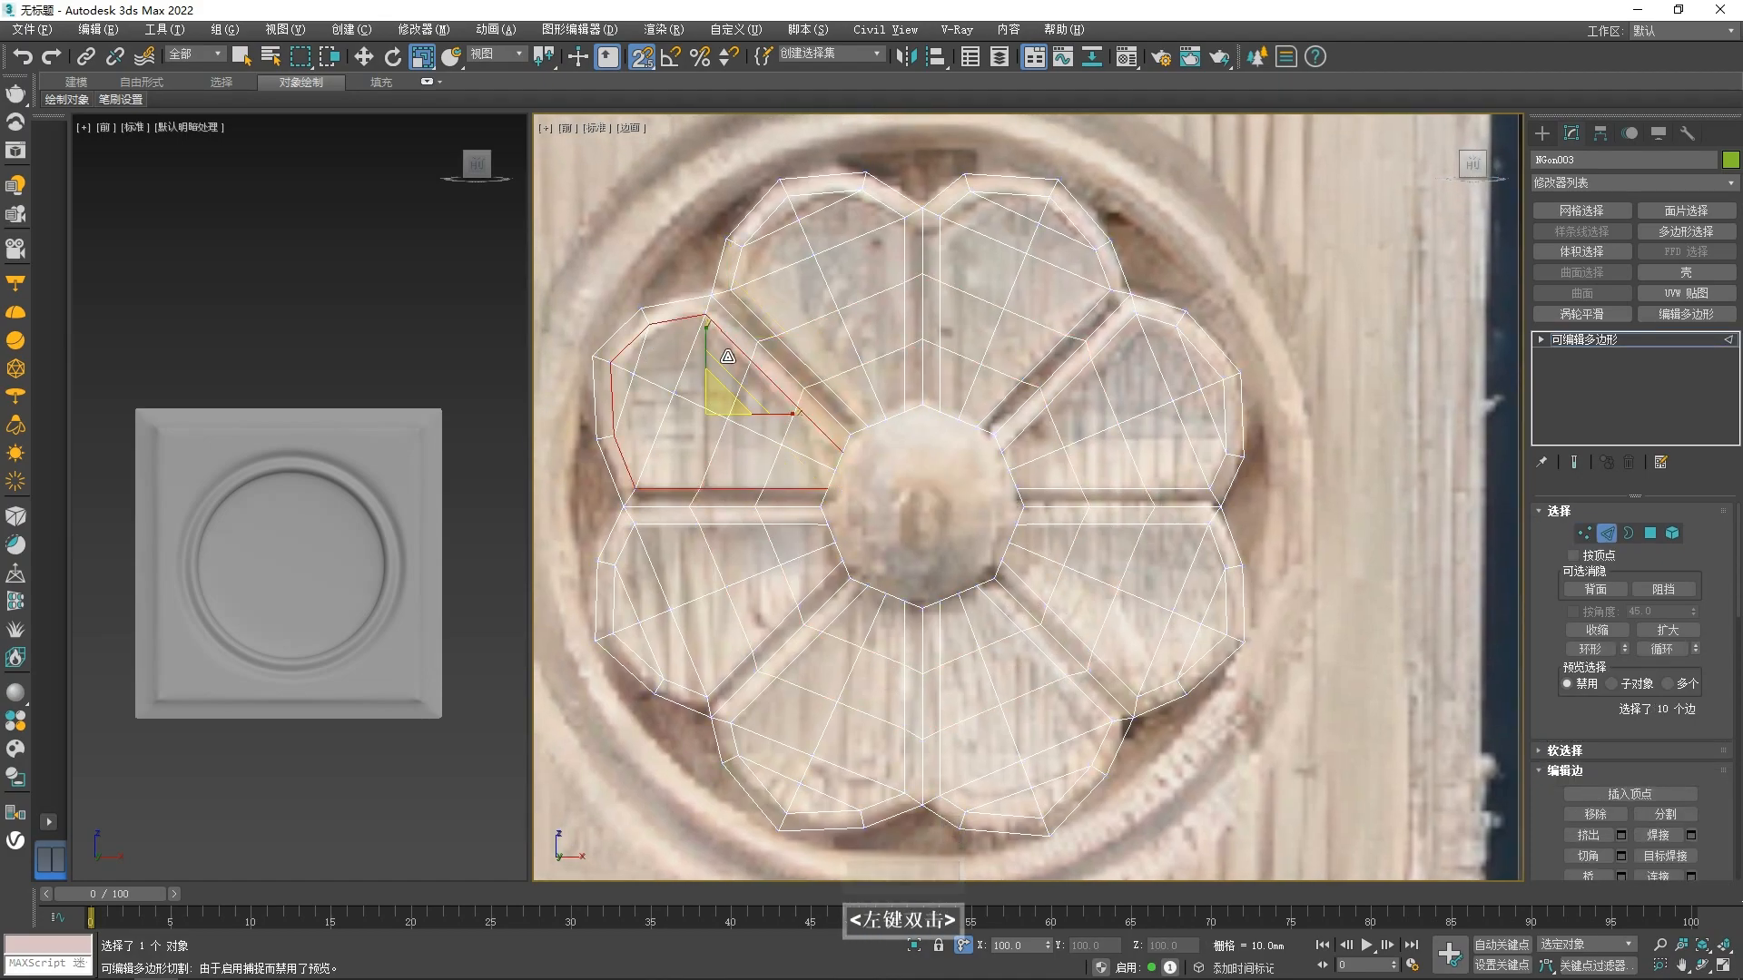
ctrl+double_click(731, 524)
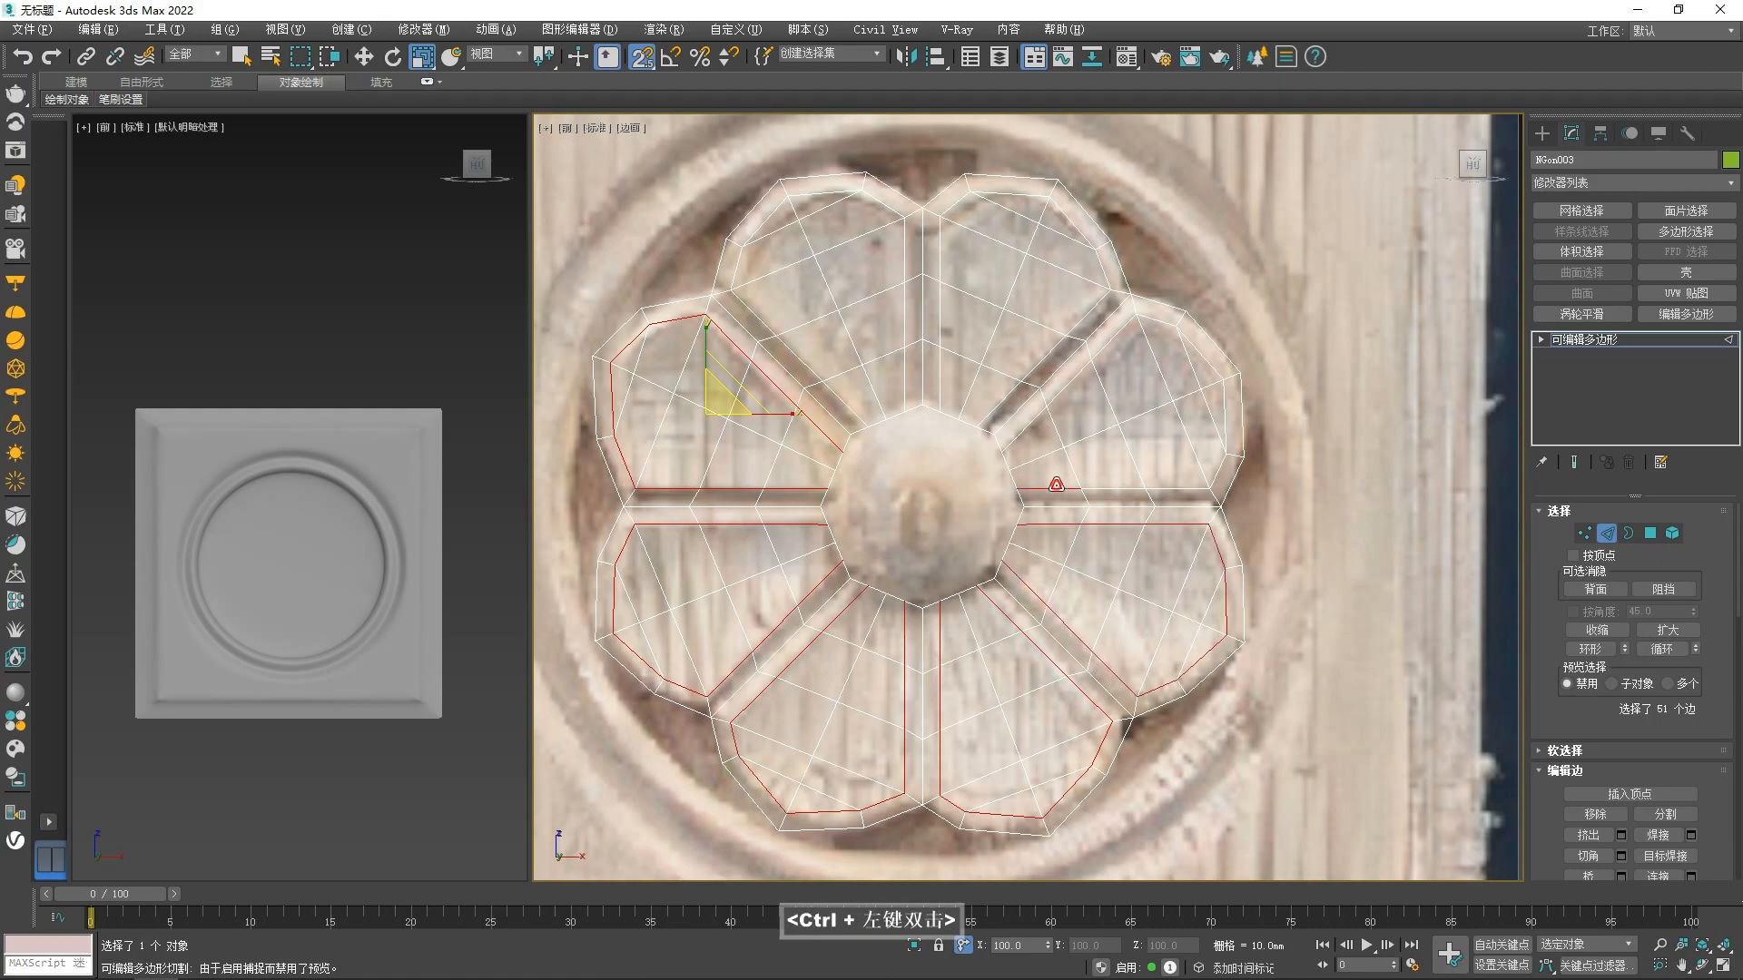
alt+click(835, 444)
alt+click(819, 488)
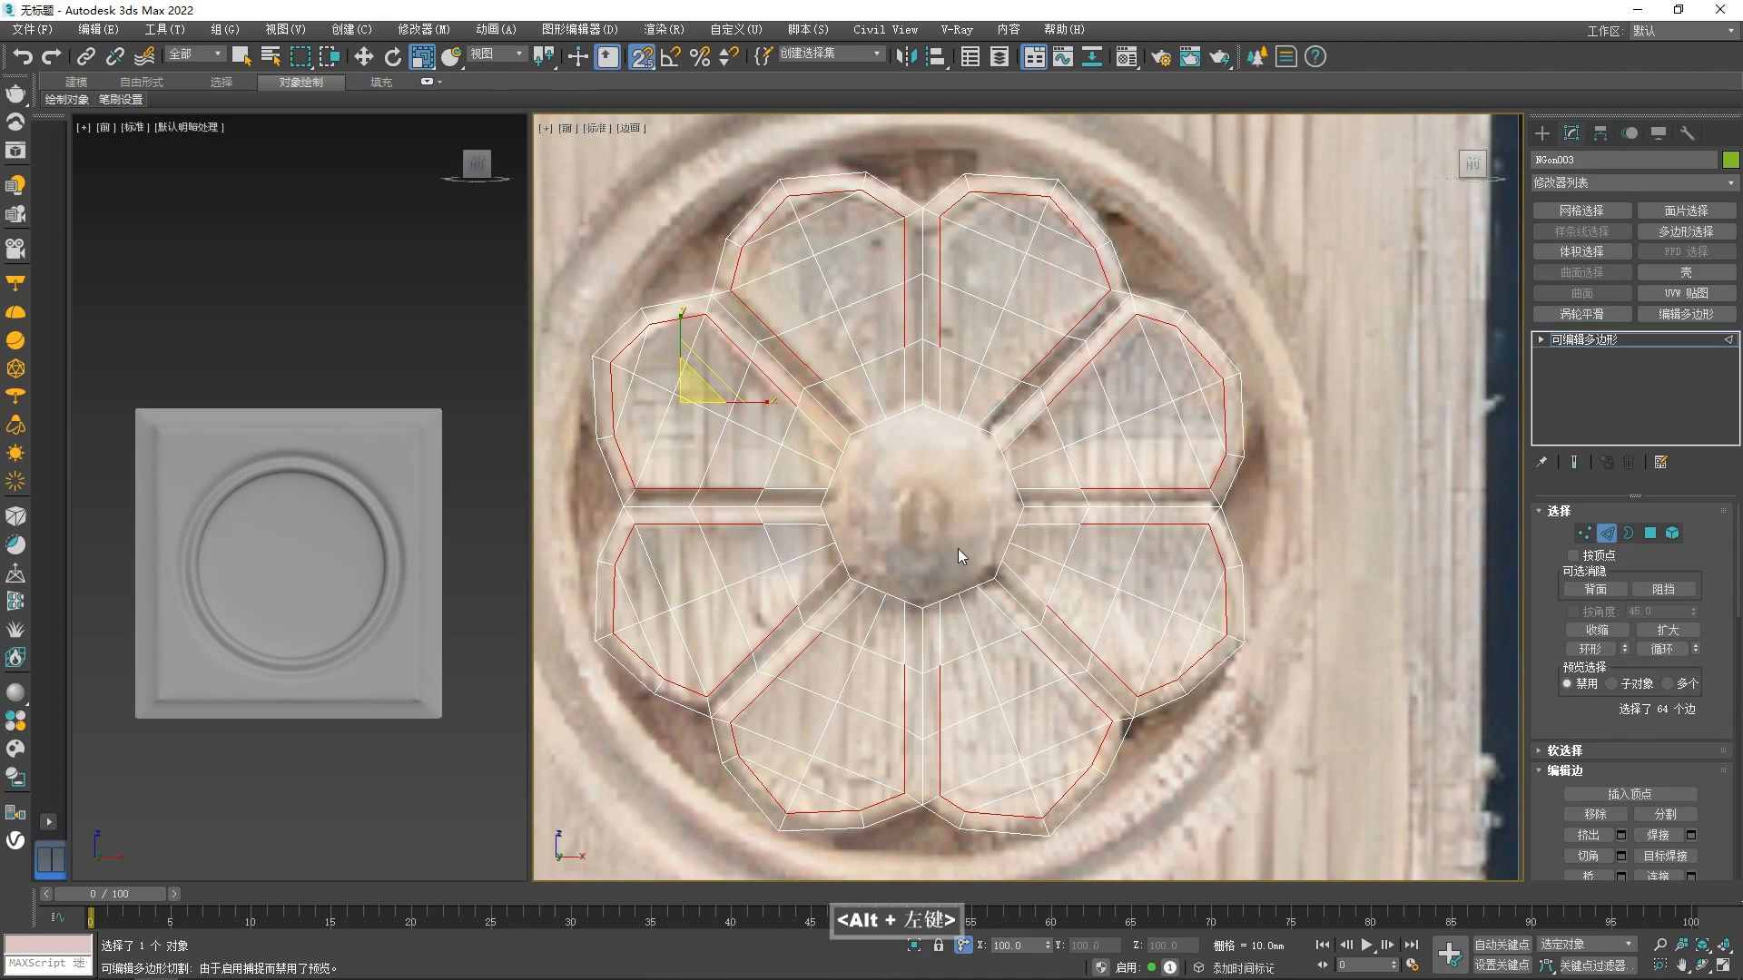
- Check the petal outline edge selection around the central octagon and remove any stray edges from it
scroll(951, 549, up, 2)
ctrl+click(1039, 603)
key(ctrl+z)
scroll(863, 538, down, 2)
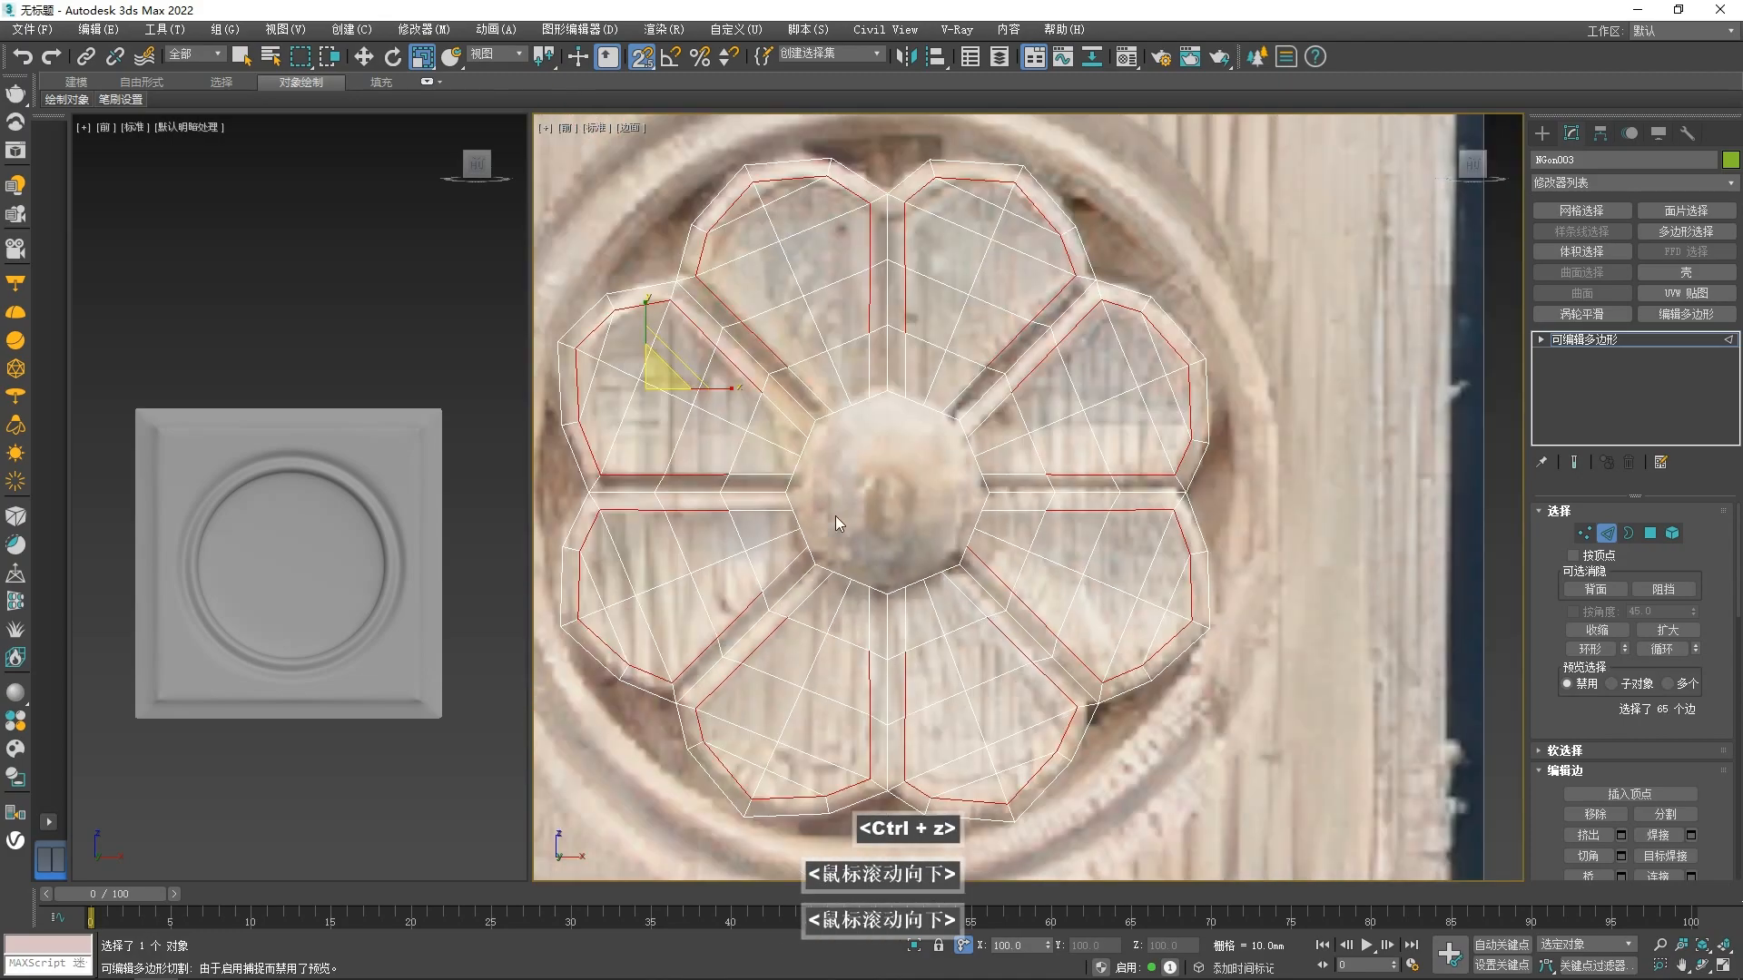
scroll(860, 532, up, 2)
ctrl+drag(724, 327, 723, 324)
alt+drag(956, 622, 730, 316)
alt+drag(1135, 441, 970, 283)
alt+click(1159, 630)
scroll(1004, 569, down, 2)
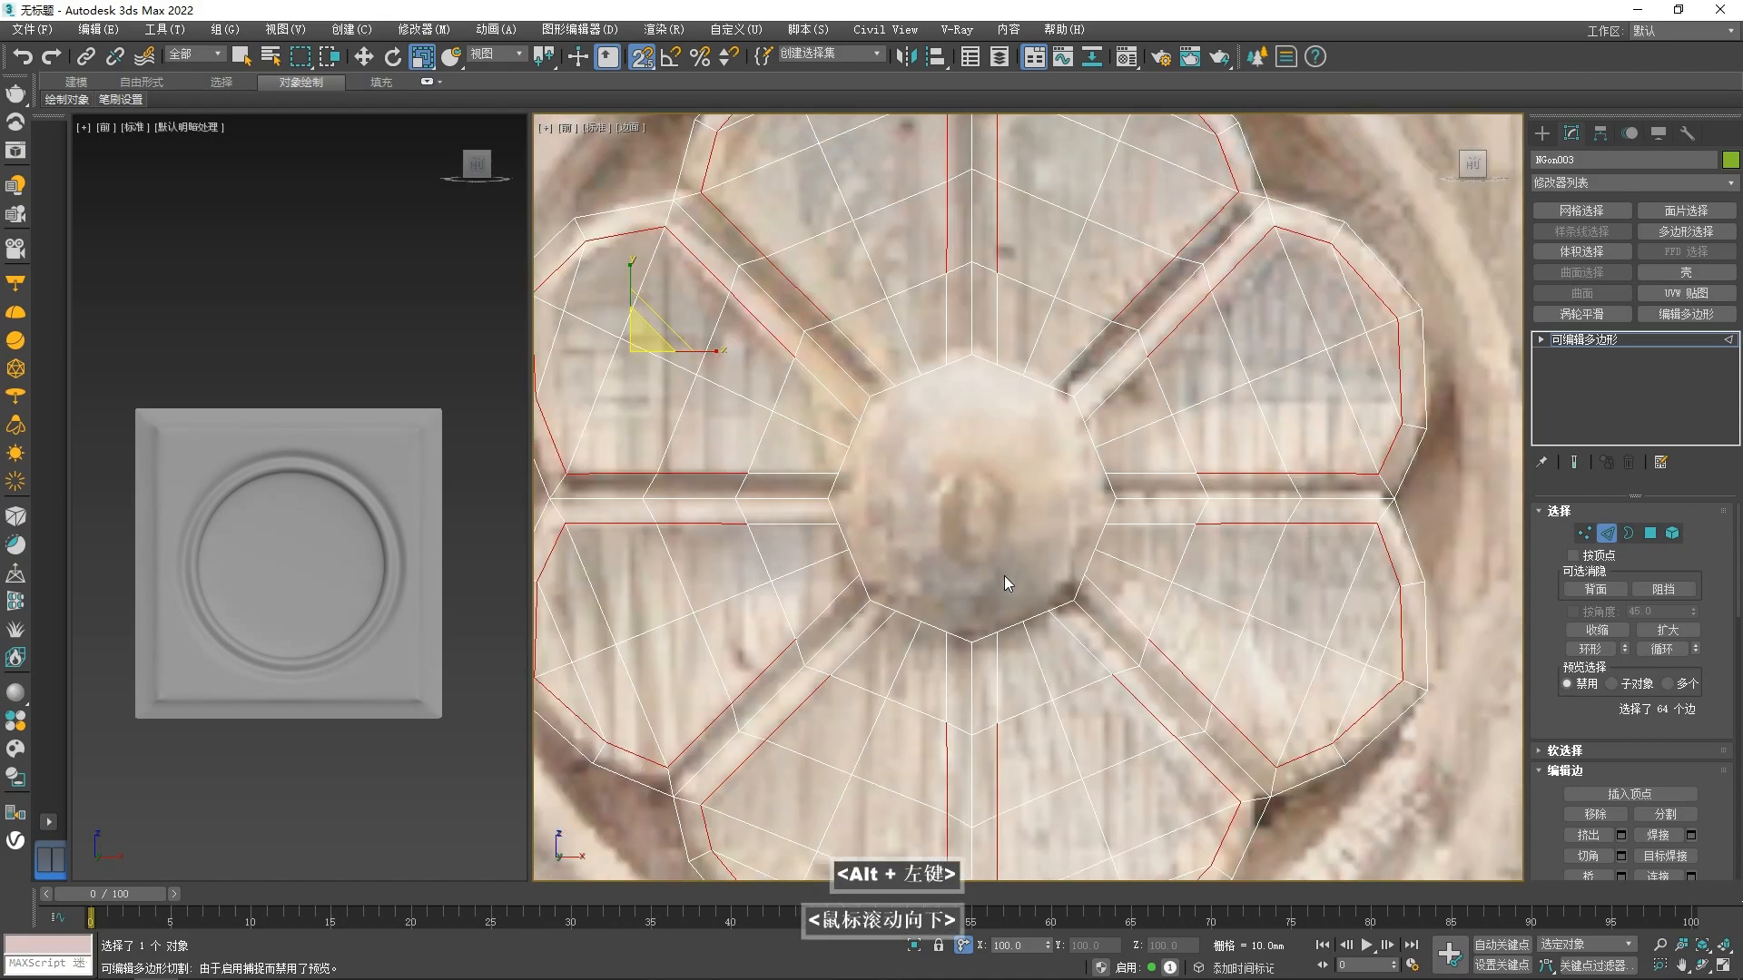
- Move the selected outline edges of the eight petals by -10 mm along Y
scroll(1004, 575, up, 3)
scroll(853, 540, down, 3)
scroll(854, 539, down, 4)
alt+middle_drag(918, 557, 940, 600)
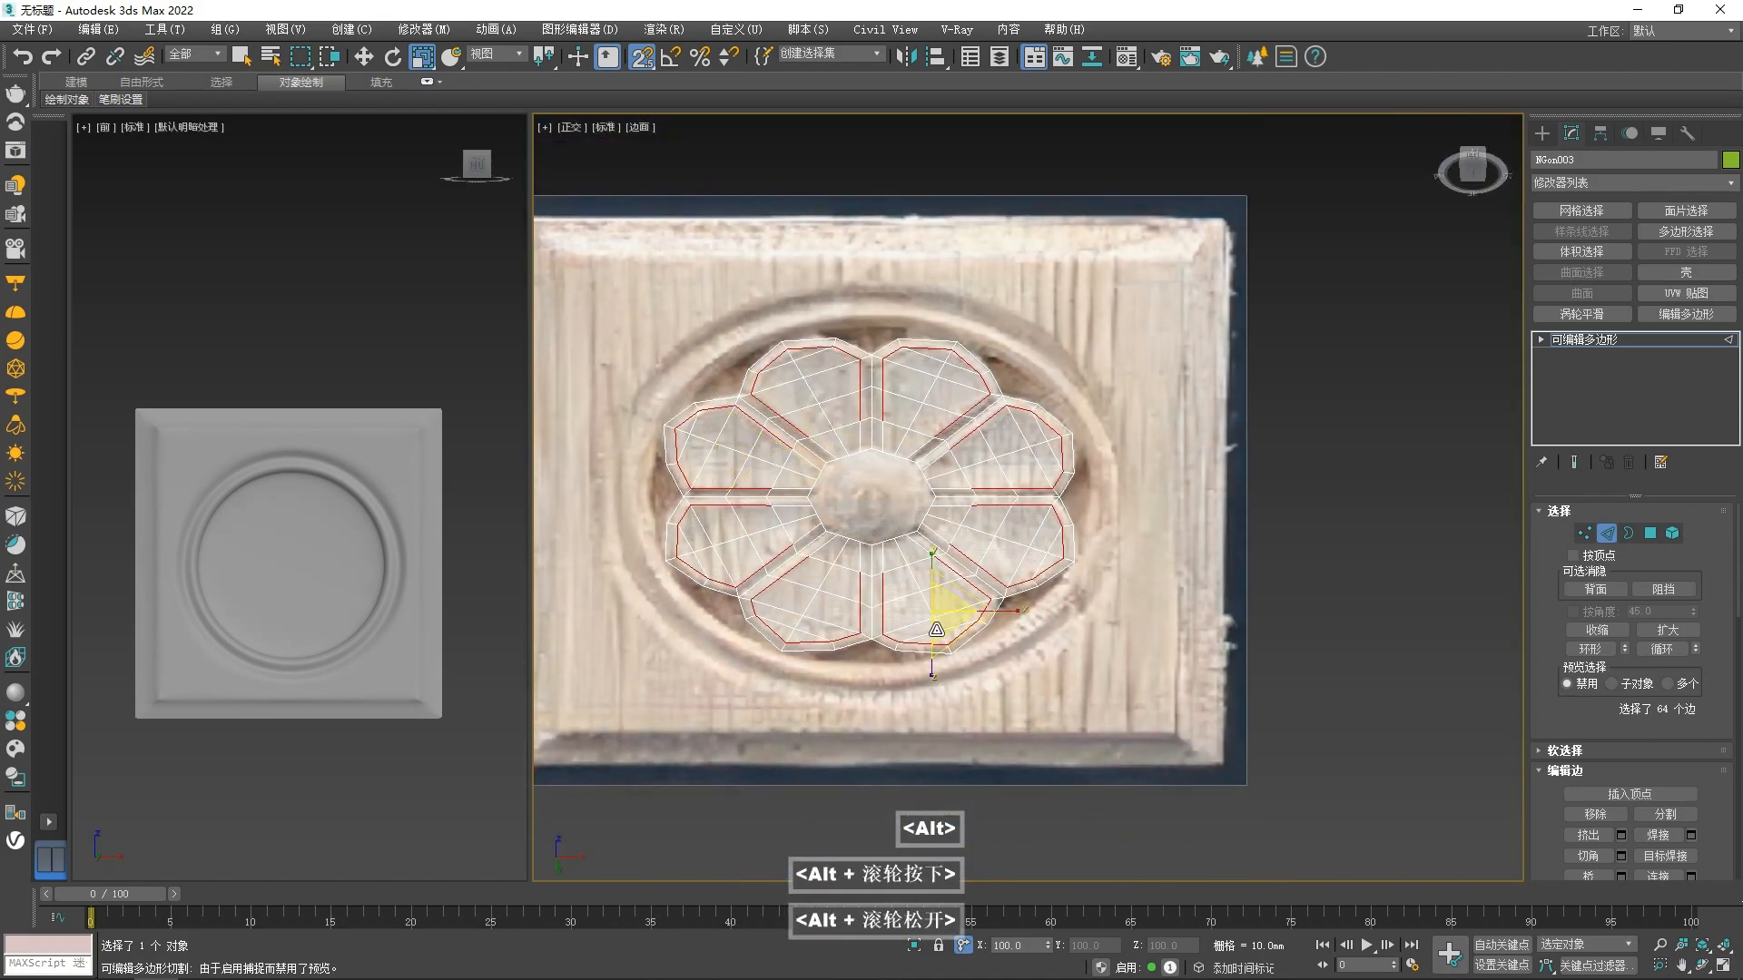
text(w)
text(-10)
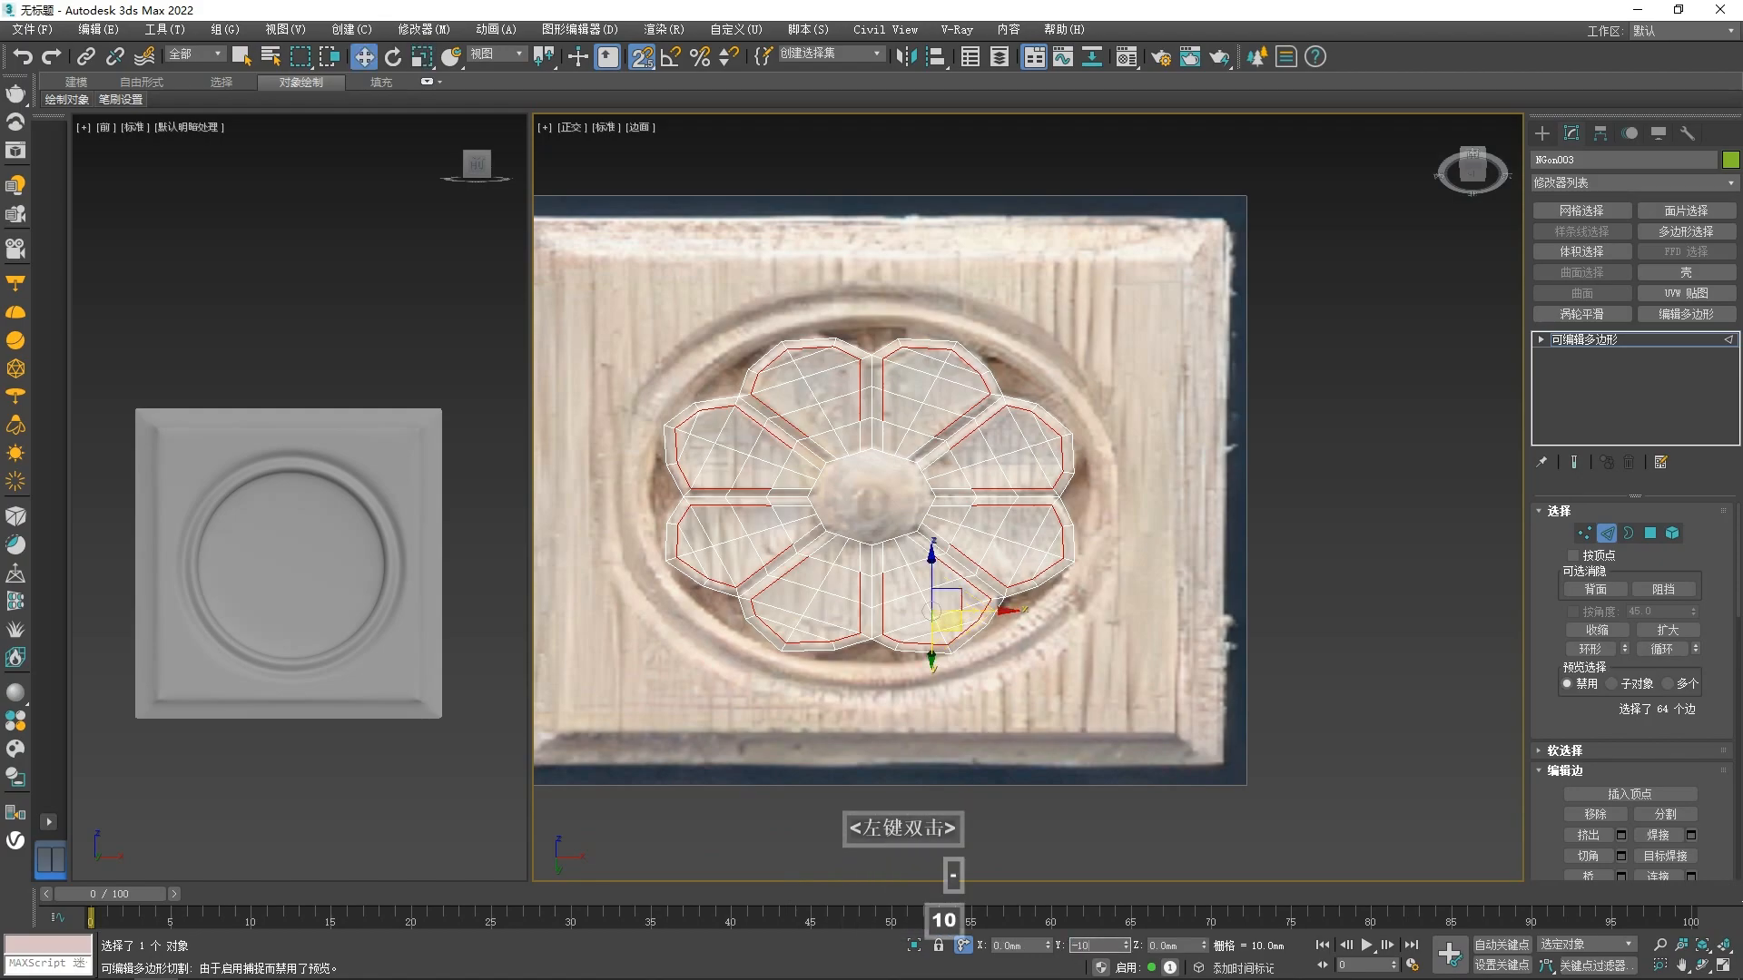
key(Return)
- Chamfer the moved petal outline edges with 1 segment to get tight double loops
alt+middle_drag(913, 460, 918, 525)
key(f)
key(z)
scroll(779, 389, up, 1)
right_click(779, 389)
click(707, 479)
drag(1042, 534, 1041, 527)
double_click(1057, 534)
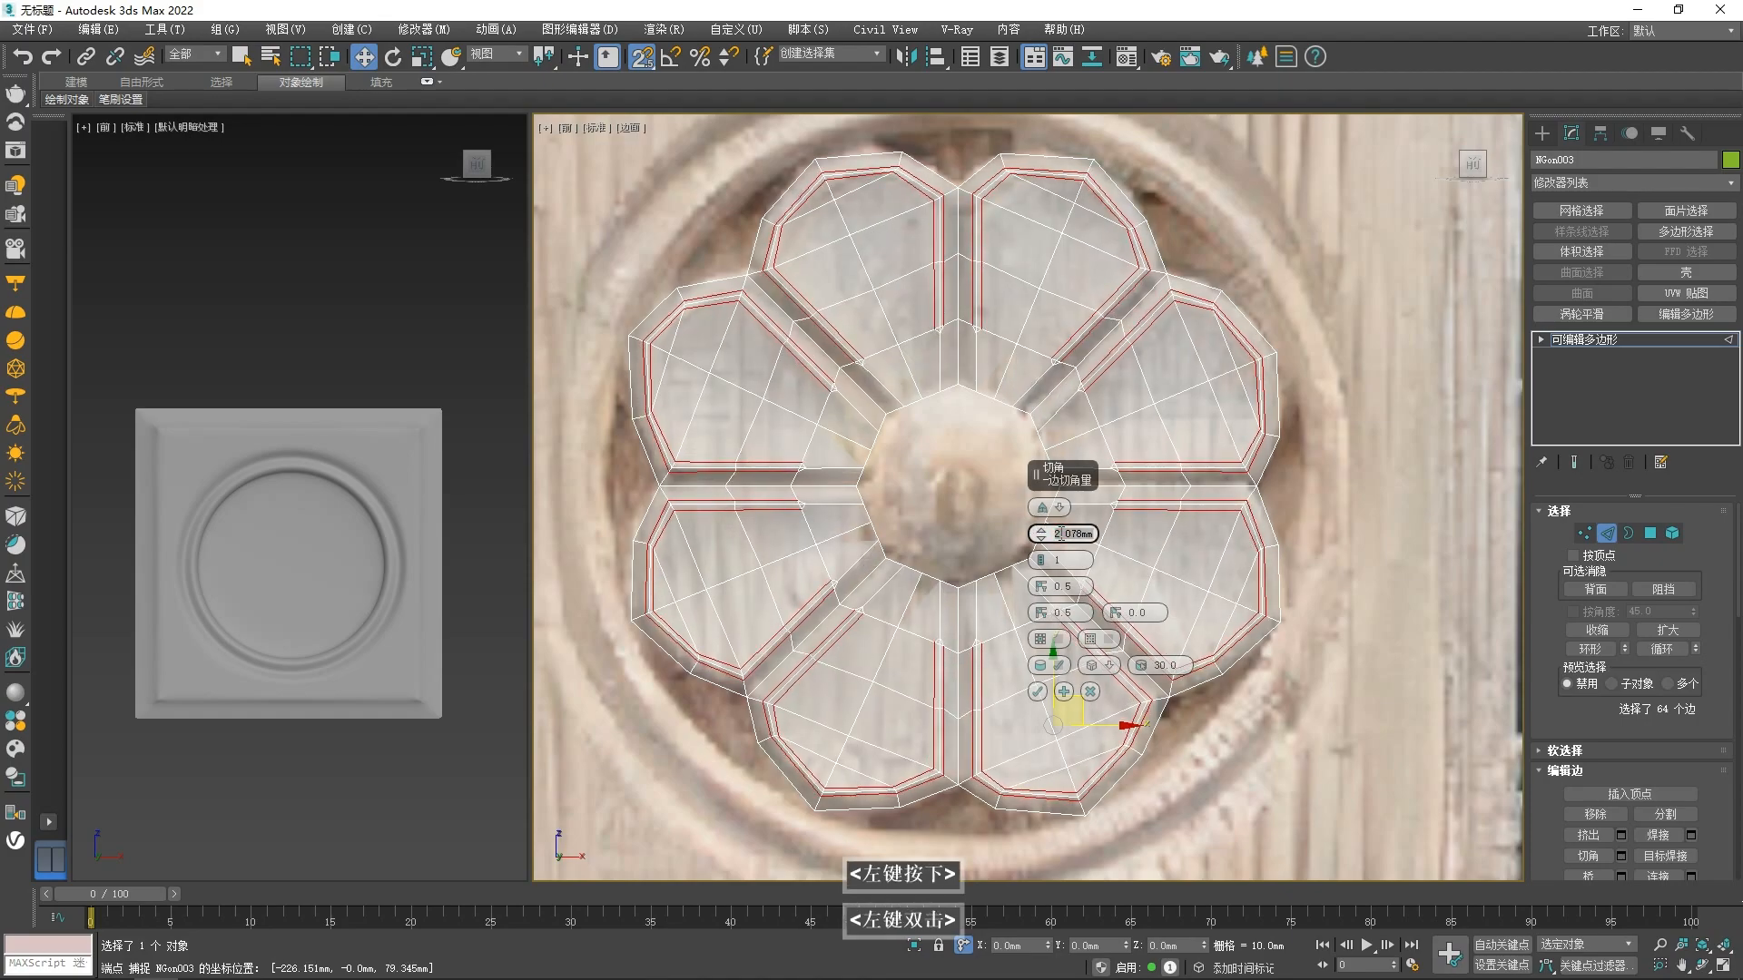
click(1037, 692)
- Copy the flower to the left of the panel and apply TurboSmooth with 3 iterations to the copy
key(1)
right_click(833, 489)
click(1116, 568)
click(1615, 351)
scroll(1082, 462, down, 3)
shift+drag(1089, 462, 663, 462)
click(875, 585)
click(1583, 313)
click(1695, 540)
click(1695, 540)
- Examine the shading of the smoothed flower copy around its petal edges and centre
scroll(690, 506, down, 2)
scroll(354, 563, down, 4)
scroll(465, 551, up, 12)
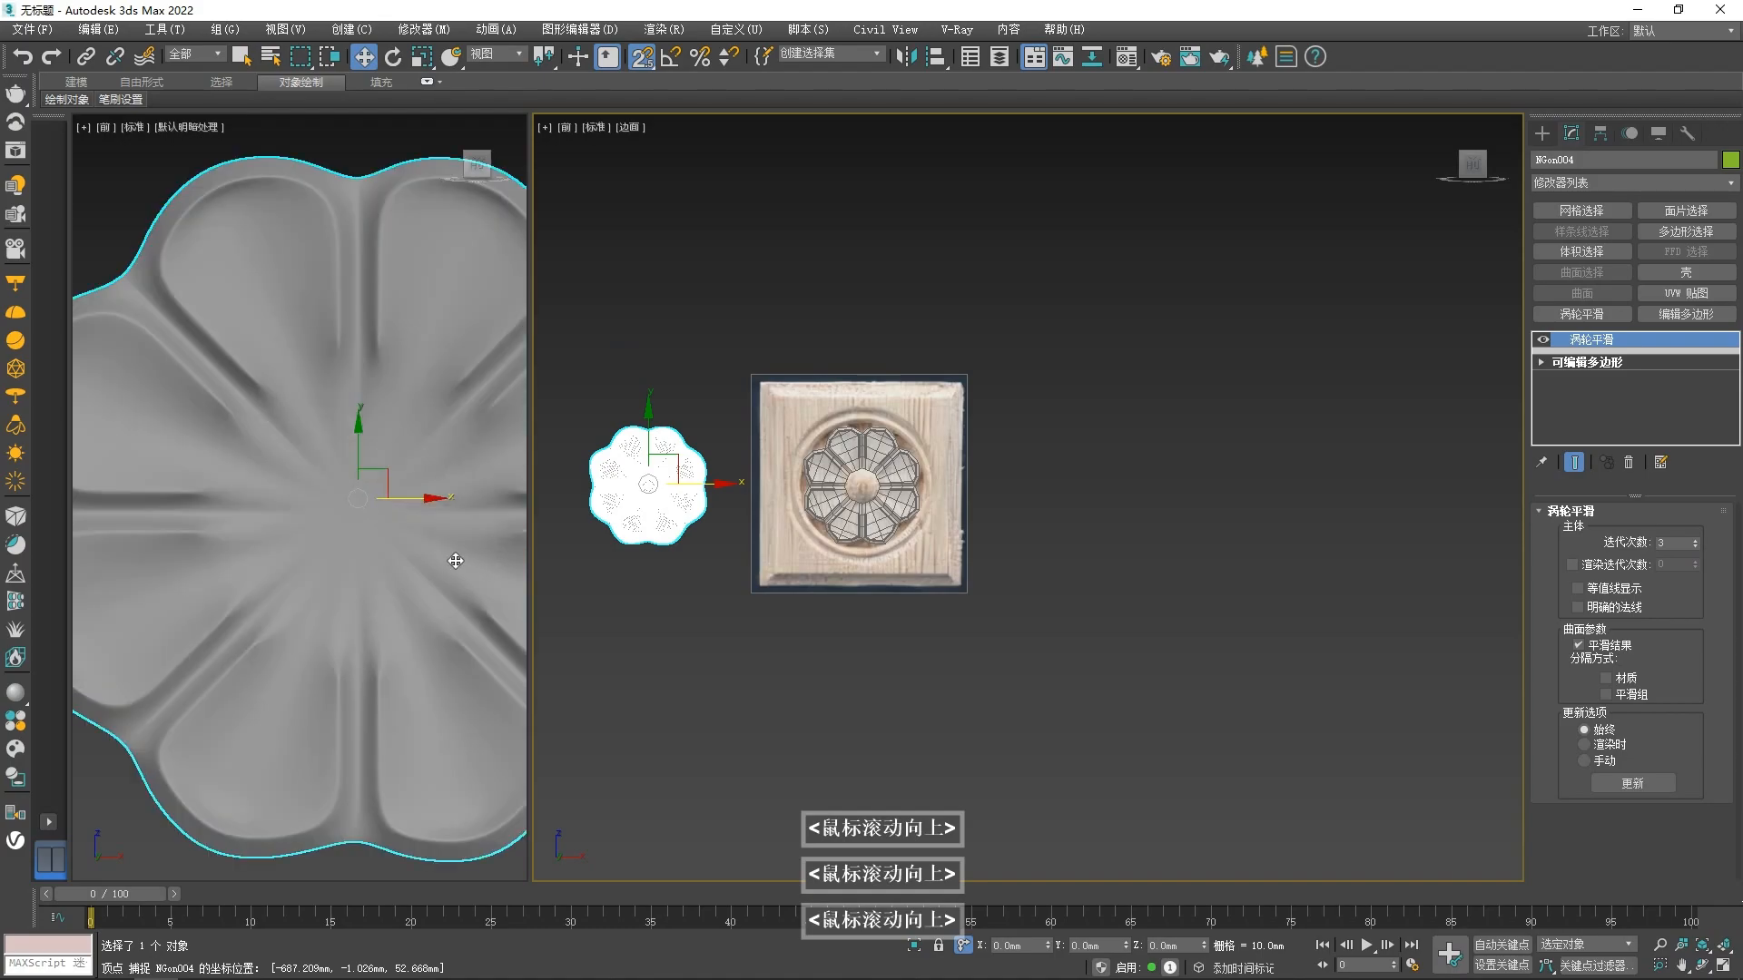
scroll(475, 561, down, 2)
middle_drag(475, 561, 288, 555)
scroll(291, 552, down, 3)
click(385, 548)
scroll(858, 474, up, 8)
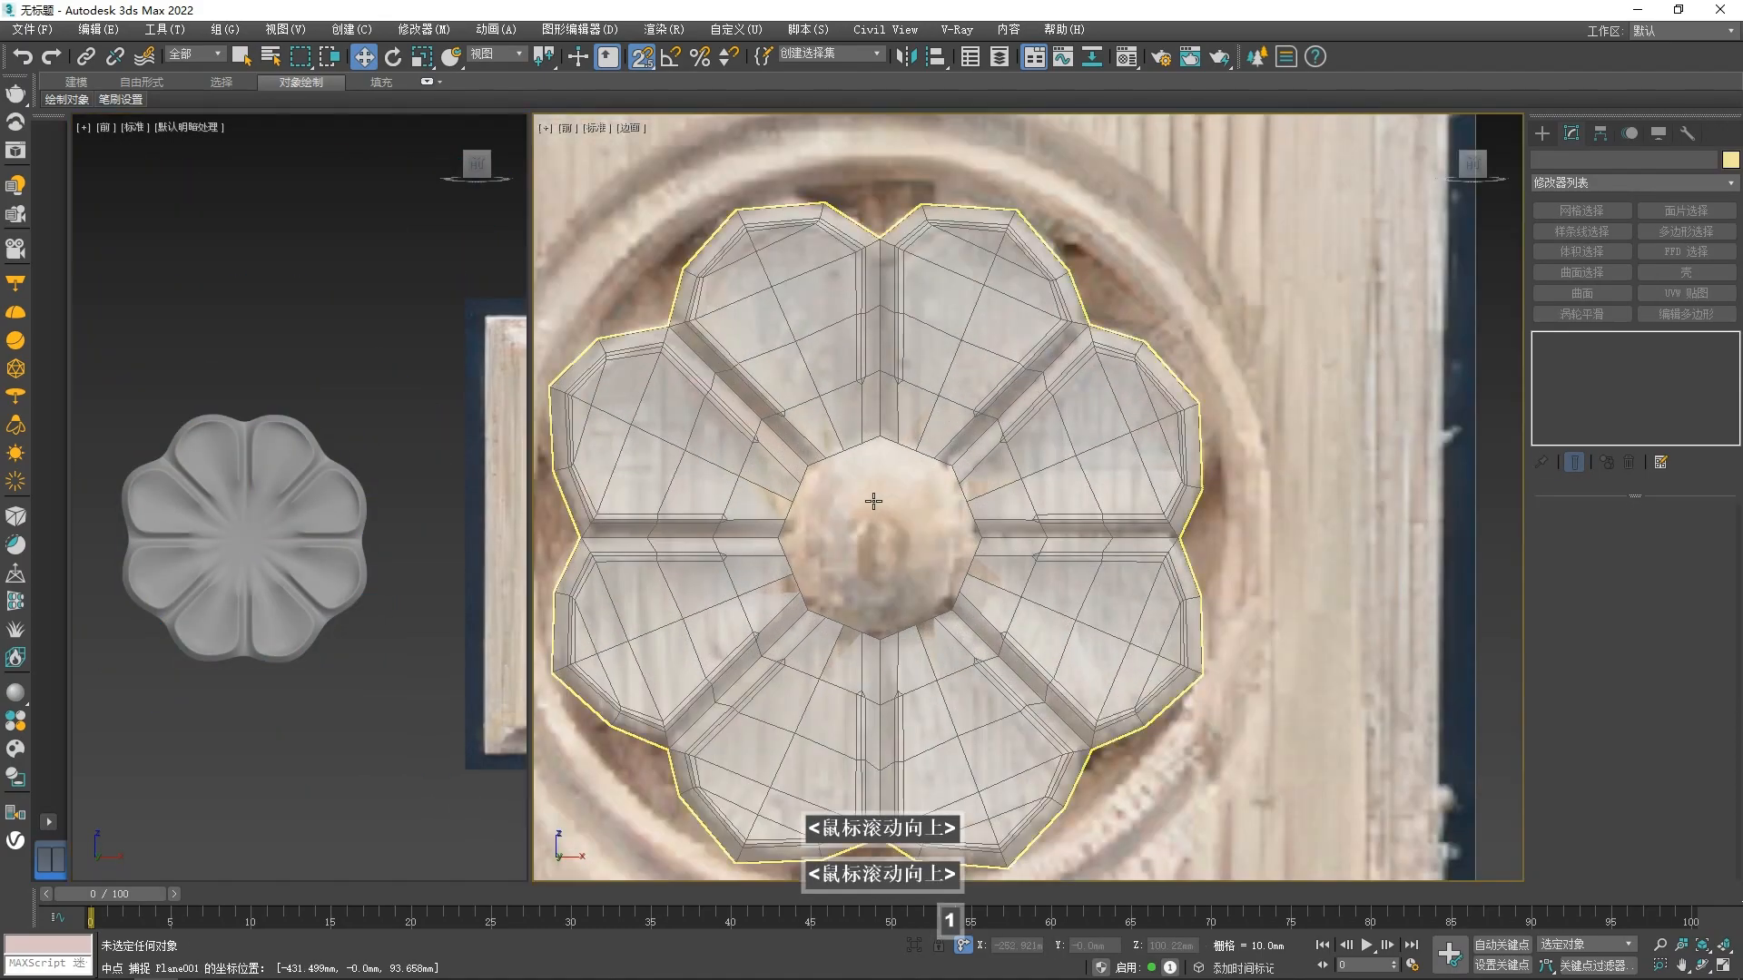
- Select the original flower and move it by -500 mm along Y, in front of the reference image
click(885, 506)
scroll(872, 506, up, 3)
scroll(862, 517, down, 5)
key(1)
scroll(864, 537, up, 3)
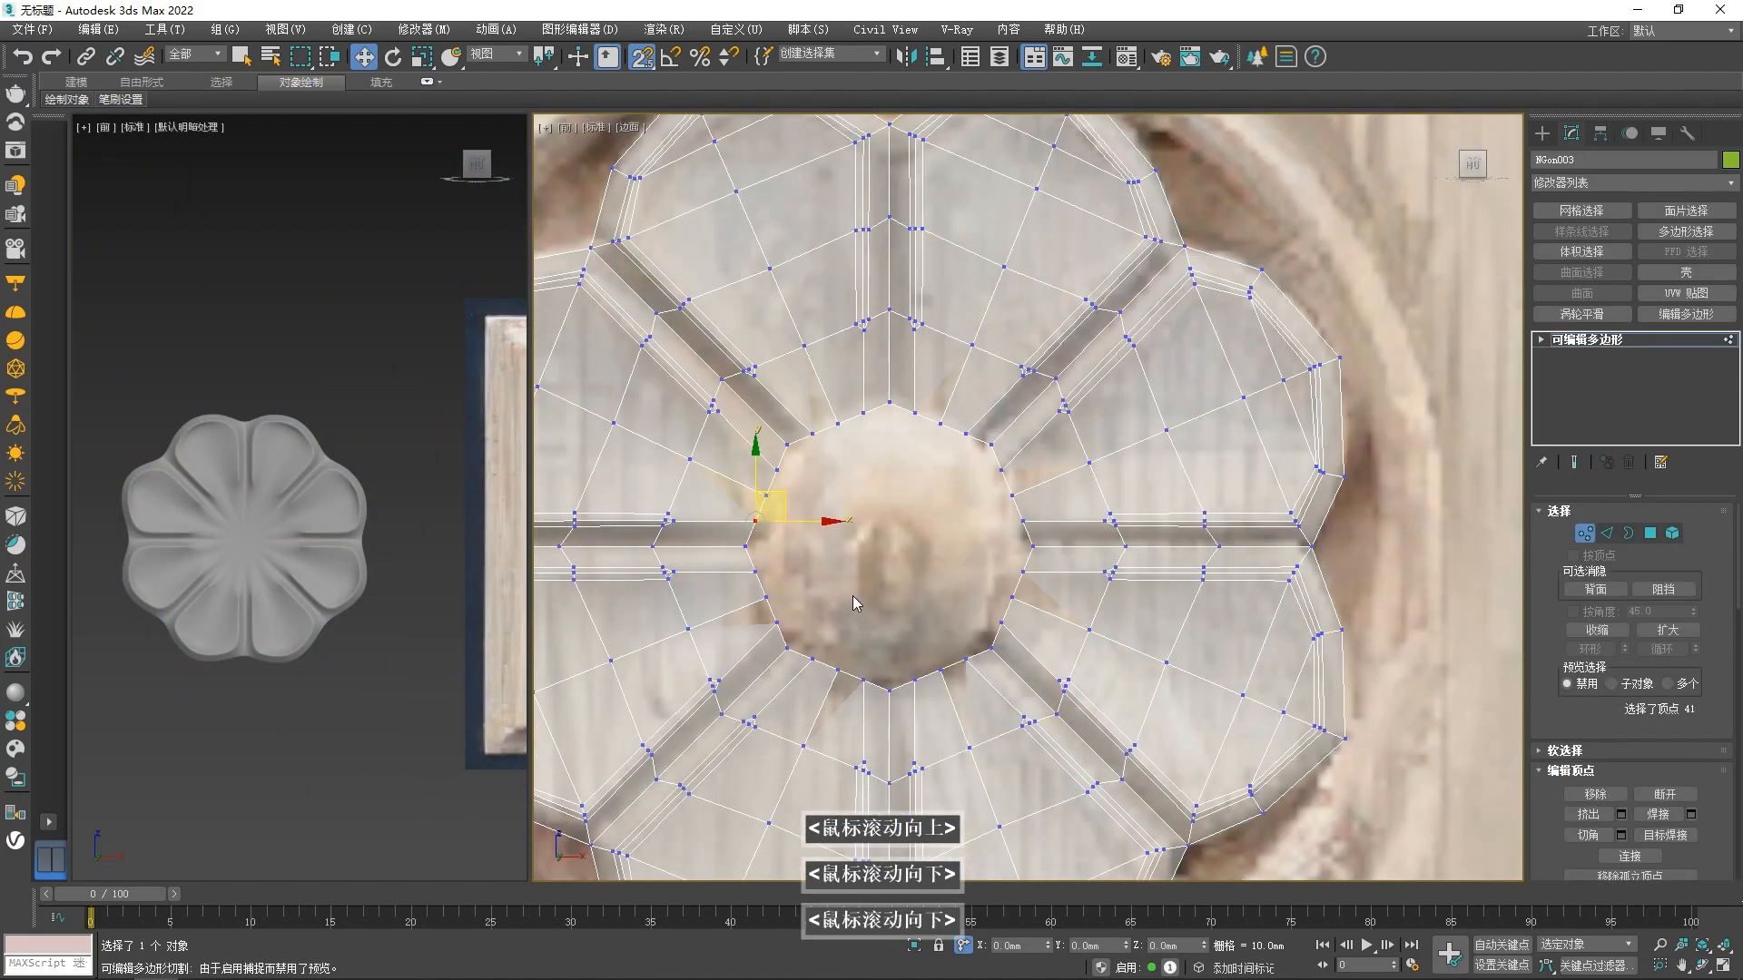
click(694, 583)
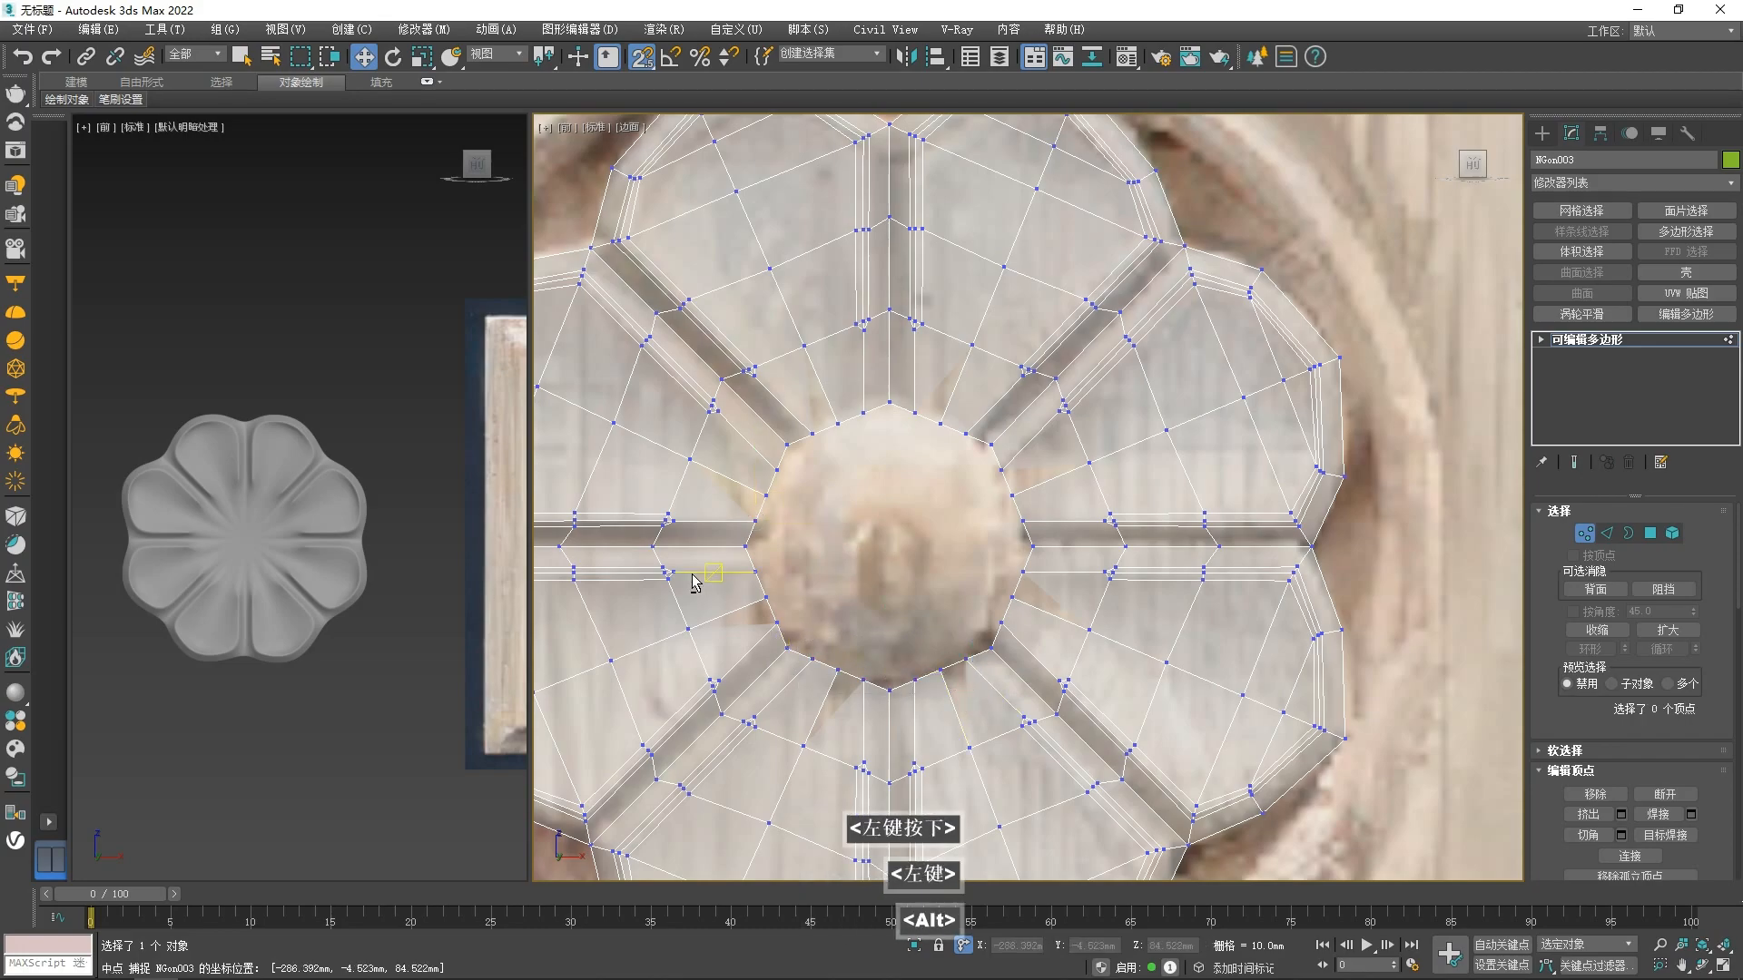
scroll(758, 574, up, 3)
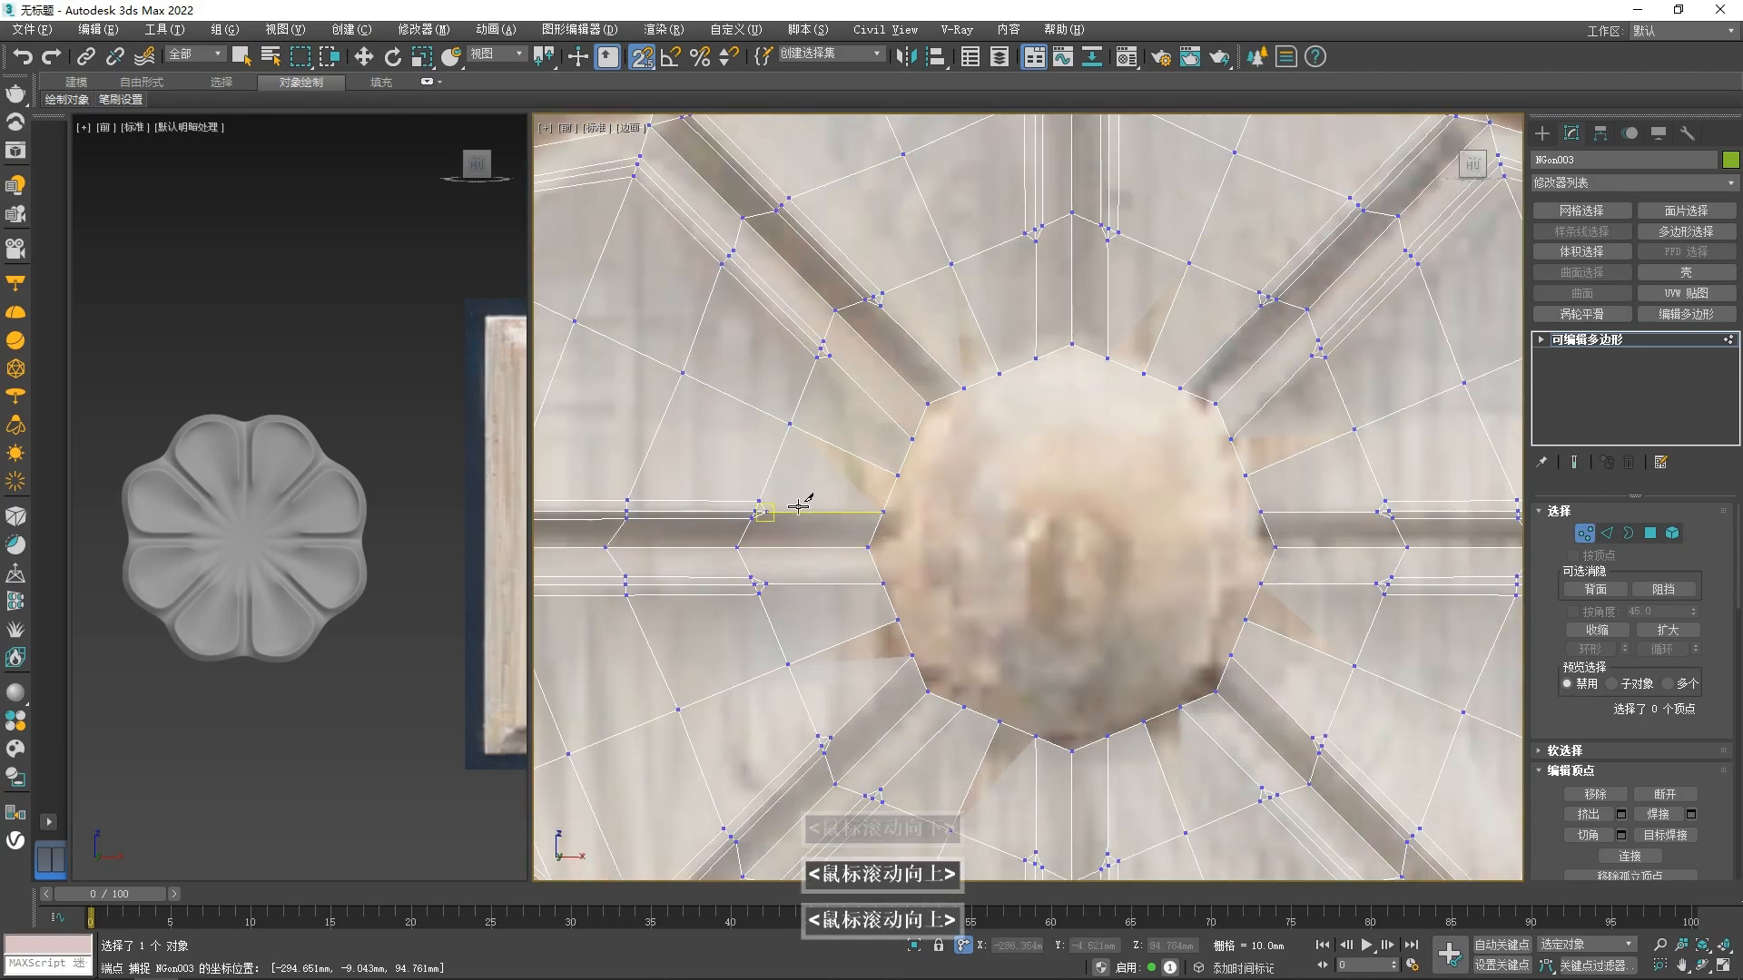
scroll(795, 506, down, 3)
key(1)
alt+middle_drag(891, 459, 1134, 484)
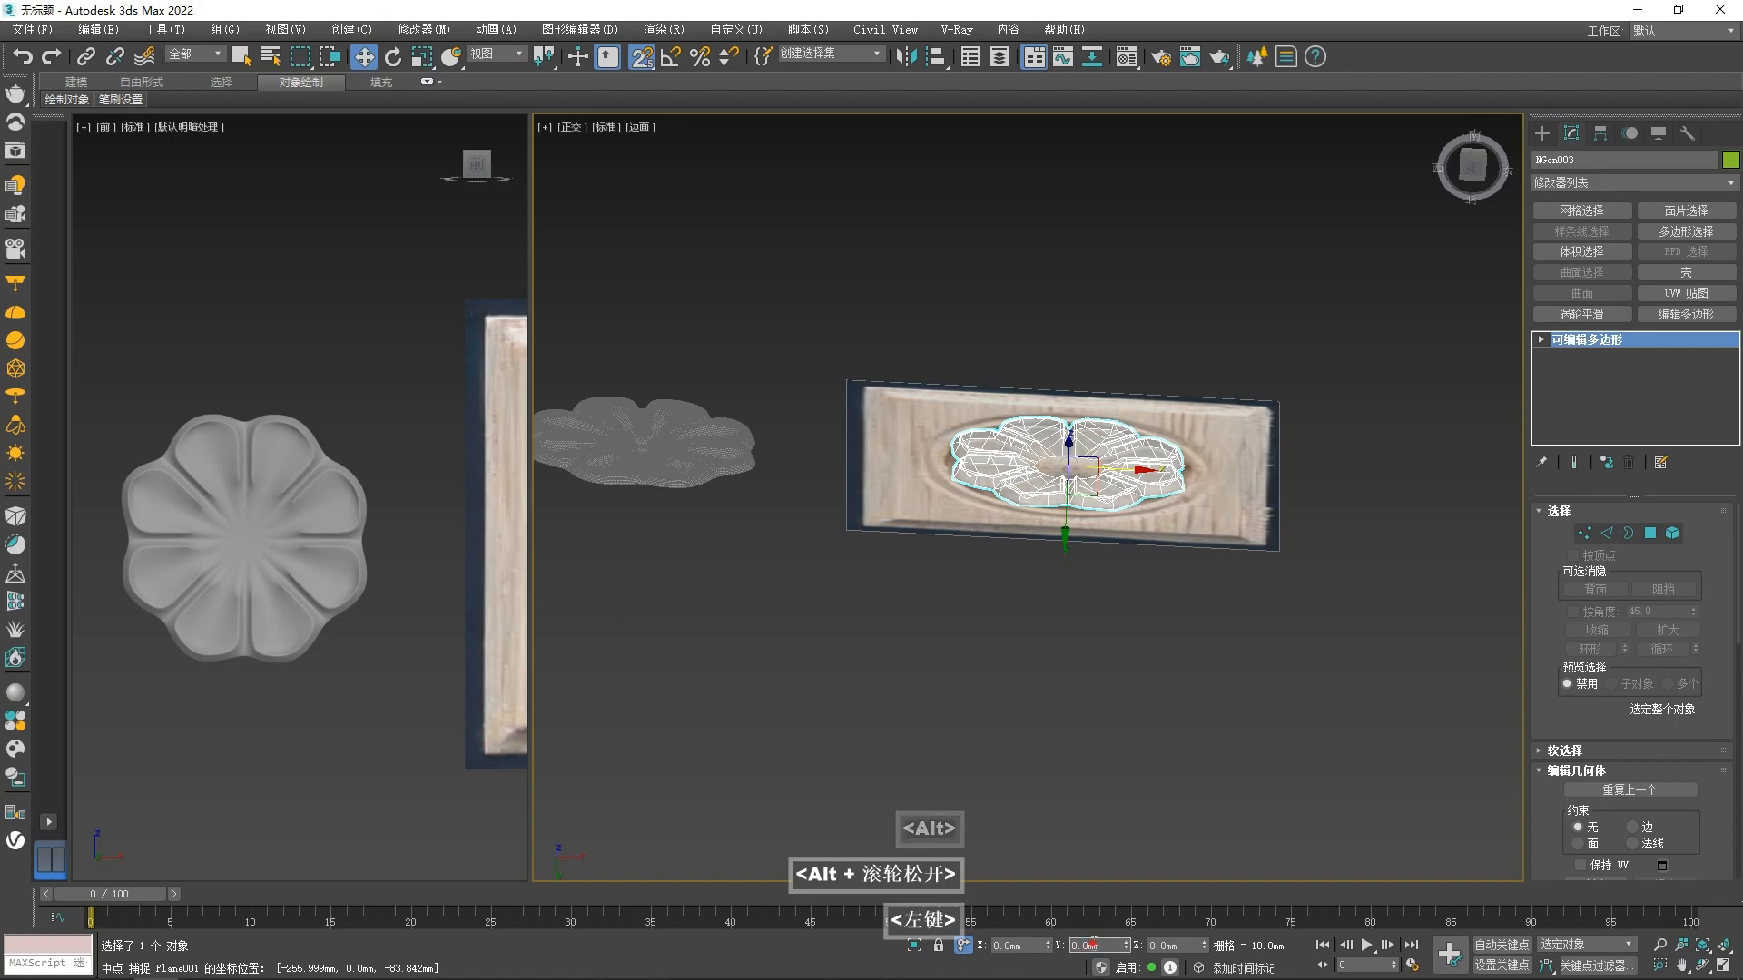
key(f)
scroll(1099, 591, up, 5)
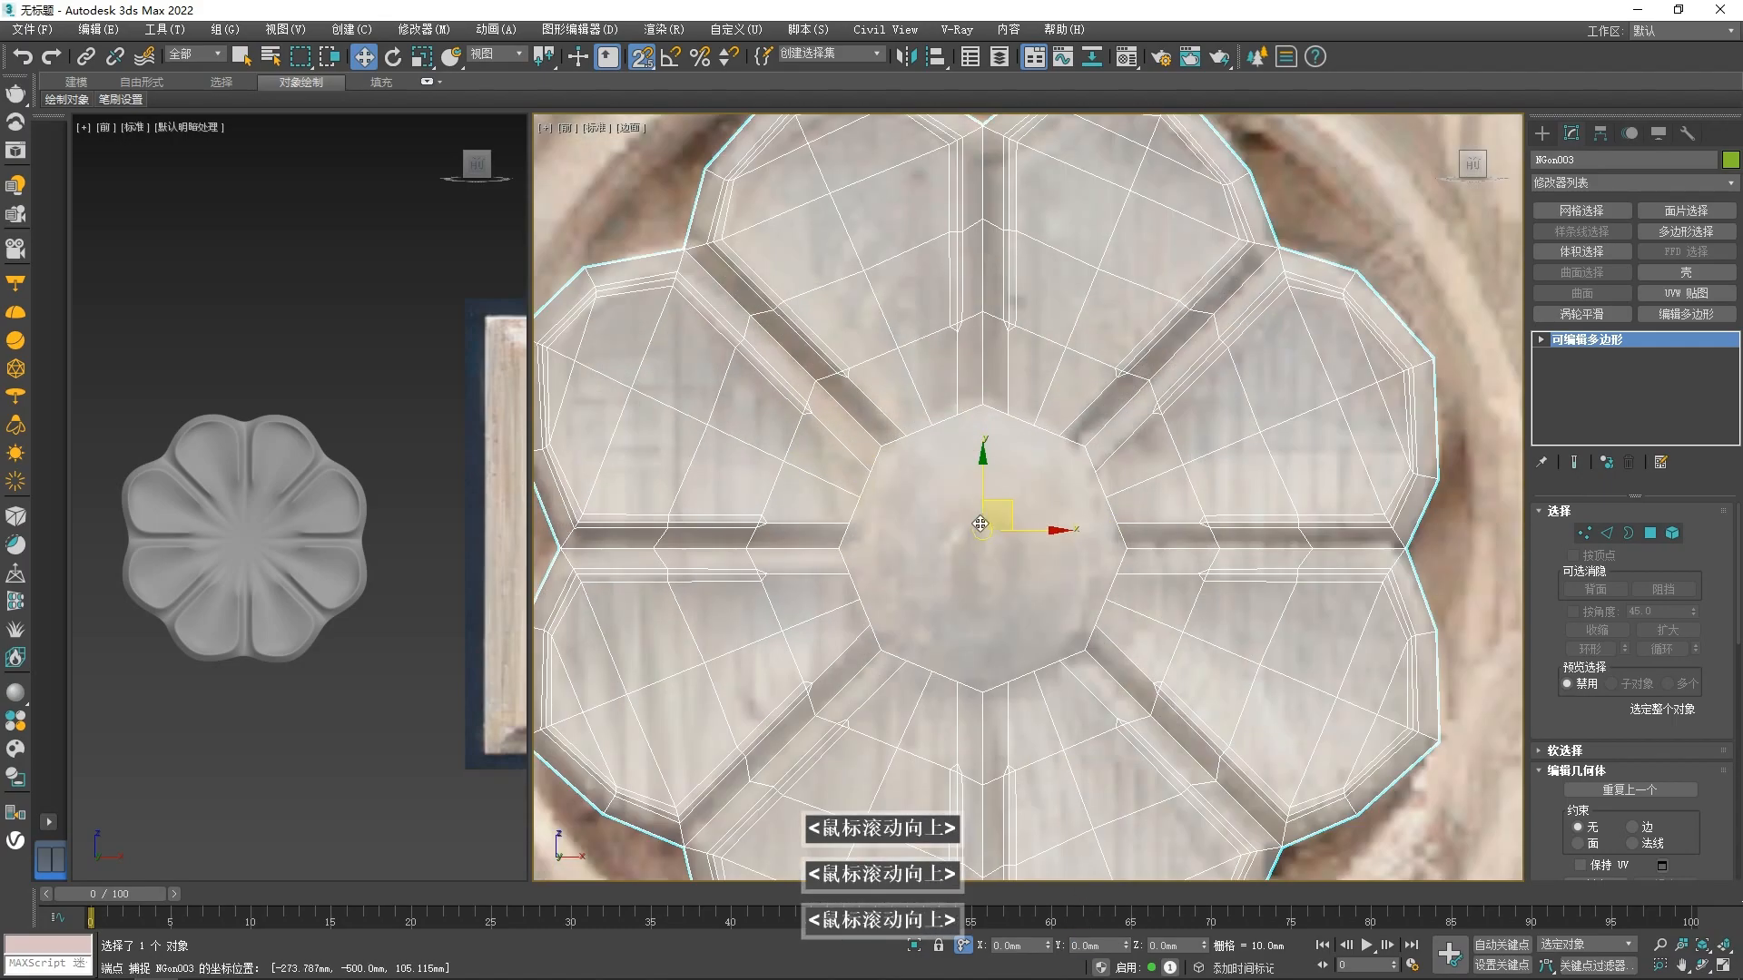
- Target-weld the chamfered inner vertices of the left and bottom petals onto the matching vertices of the central octagon
scroll(924, 472, up, 4)
key(1)
right_click(832, 358)
click(803, 466)
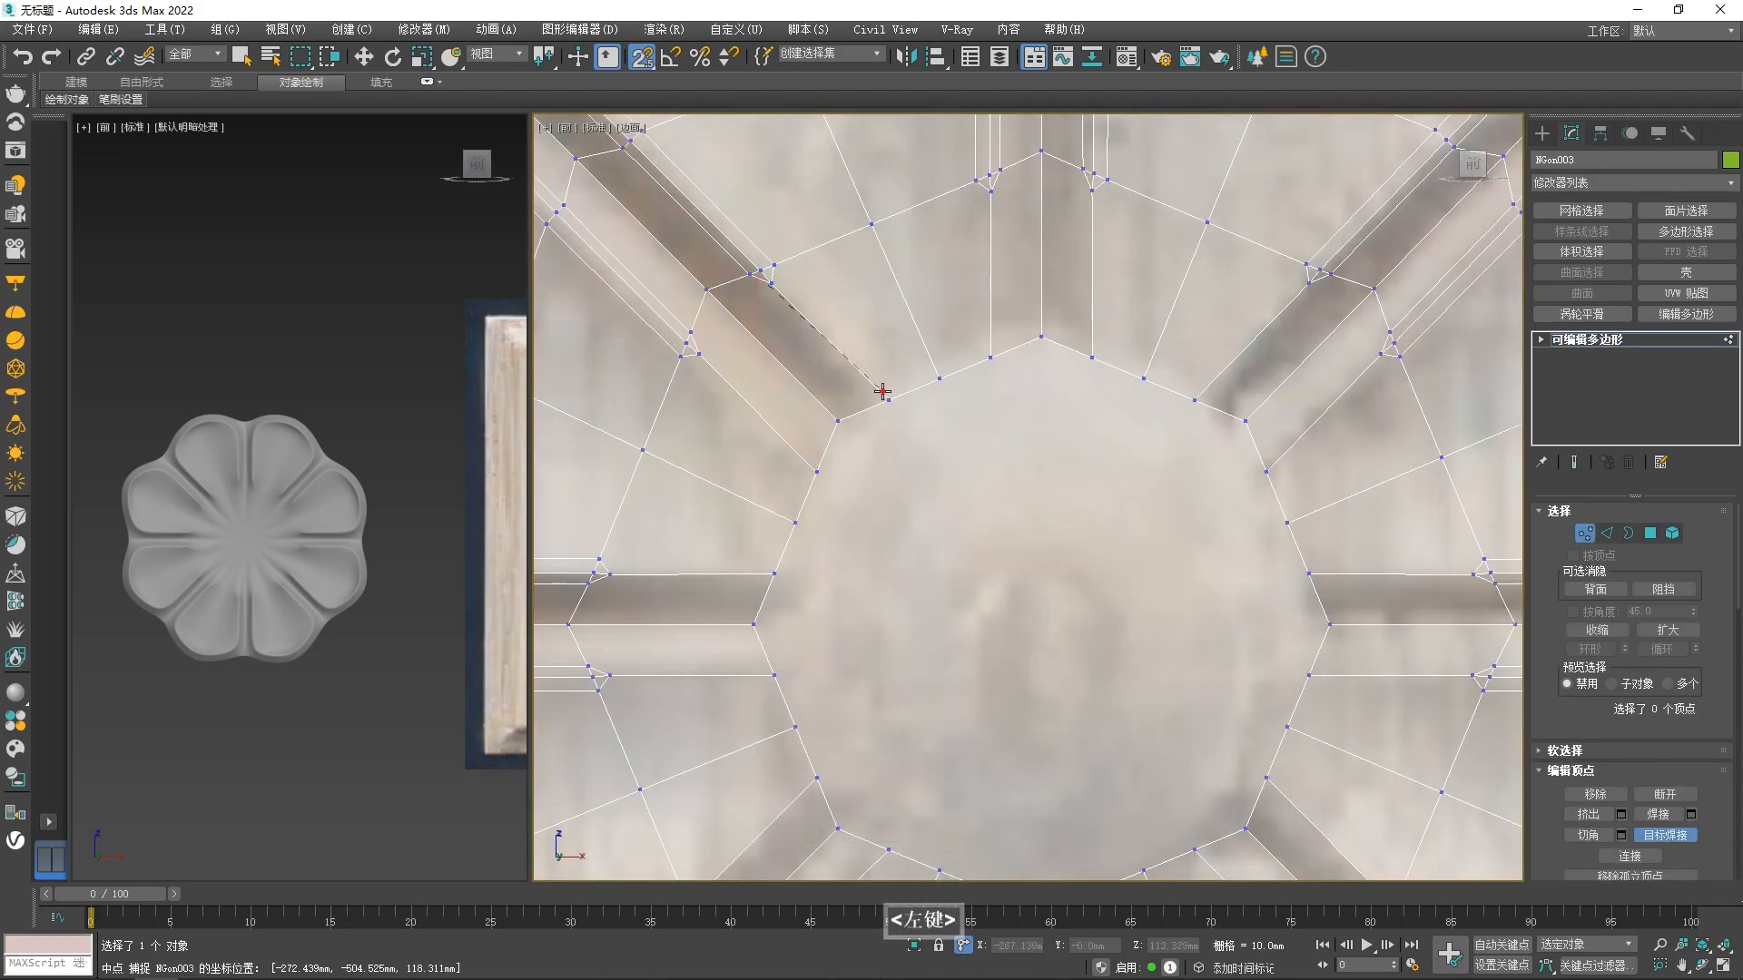
middle_click(807, 452)
middle_click(807, 452)
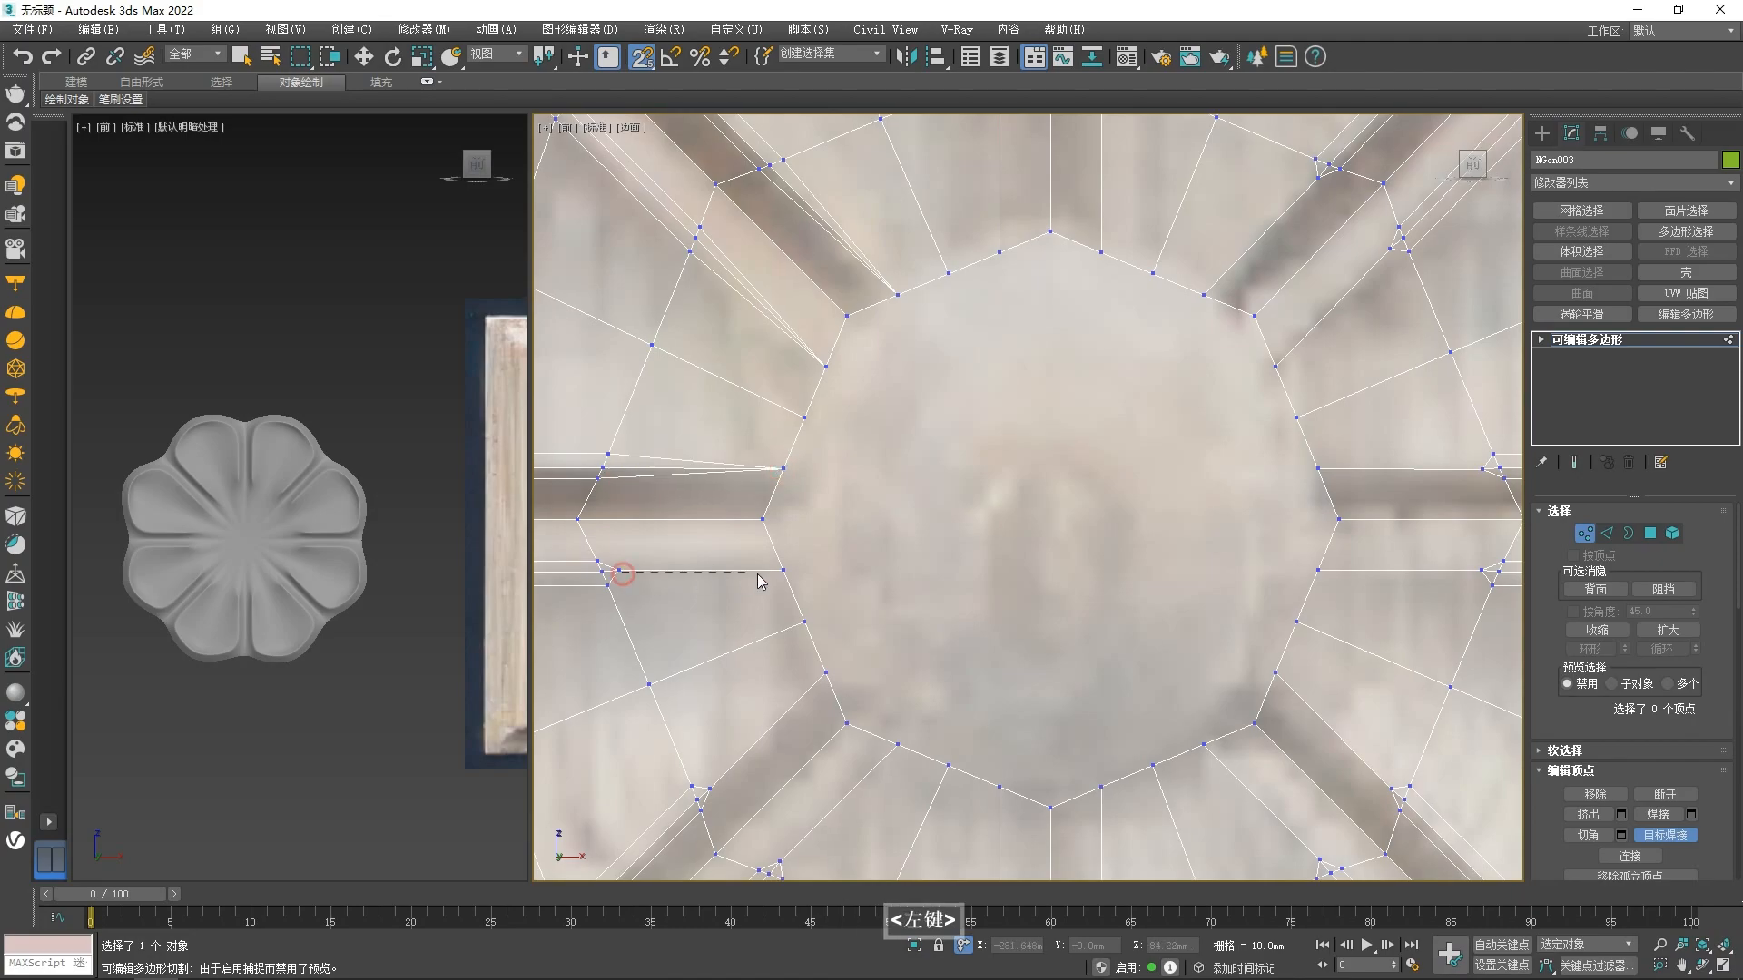
click(782, 570)
middle_drag(703, 776, 679, 661)
middle_click(872, 628)
middle_click(871, 628)
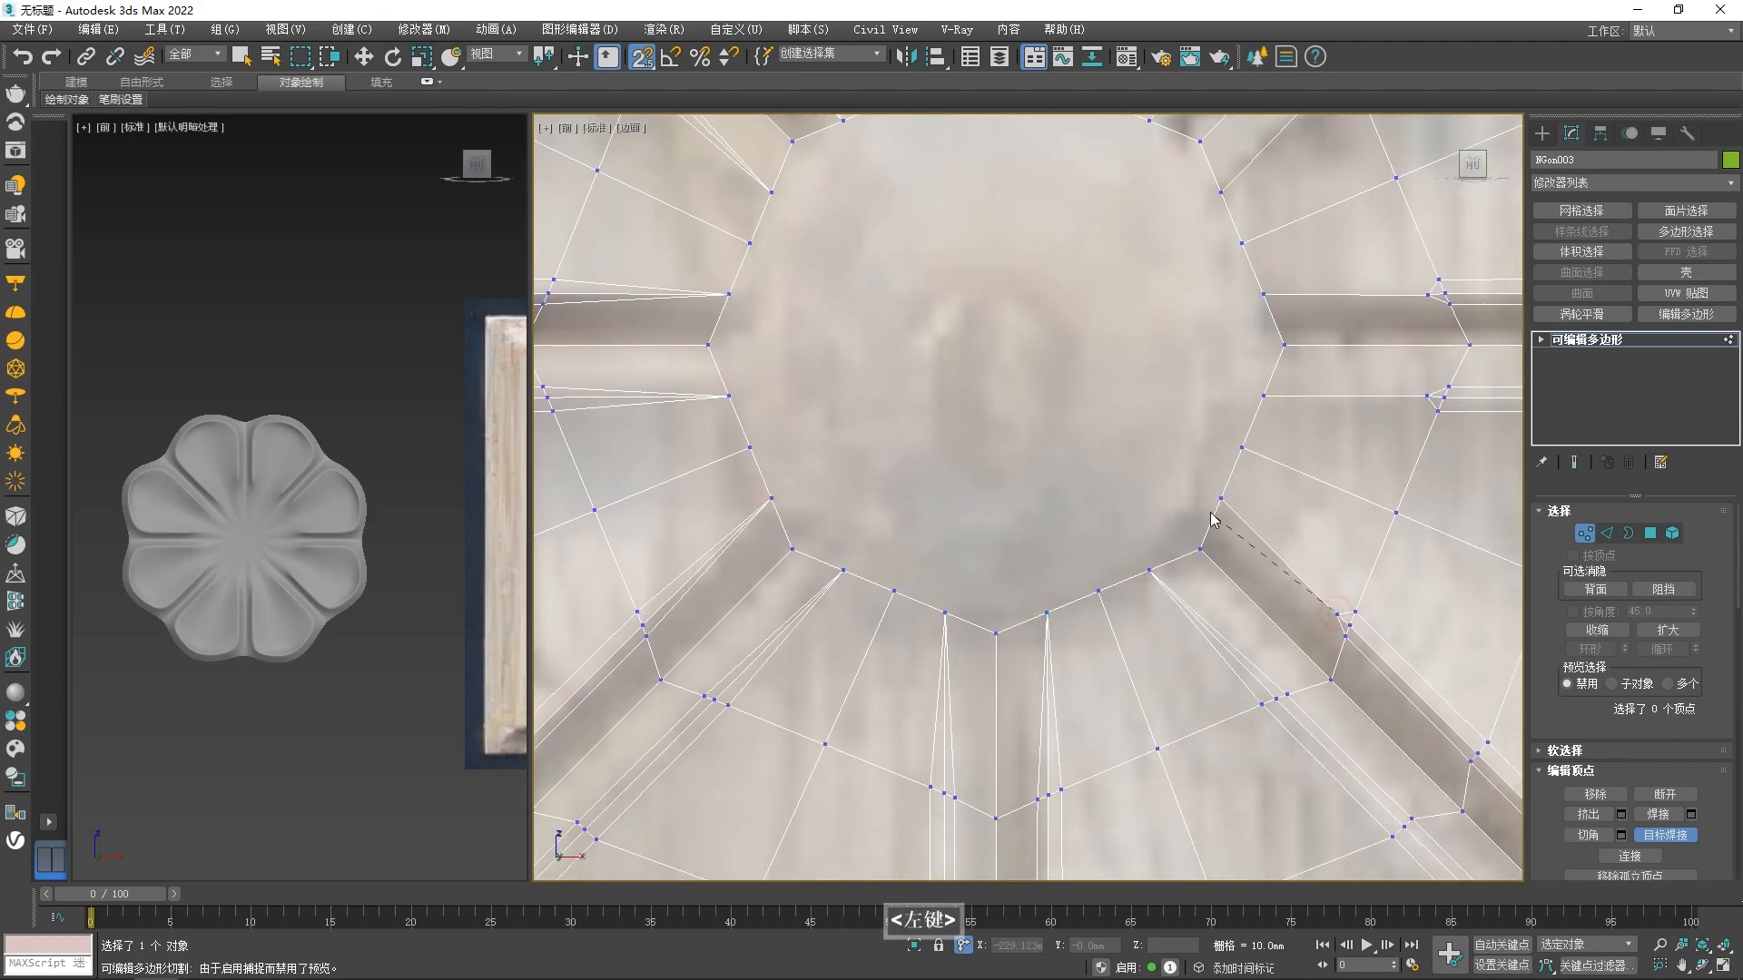
- Target-weld the chamfered inner vertices of the right and top petals onto the matching octagon vertices
middle_drag(1214, 521, 1300, 531)
middle_click(1220, 346)
middle_click(1220, 346)
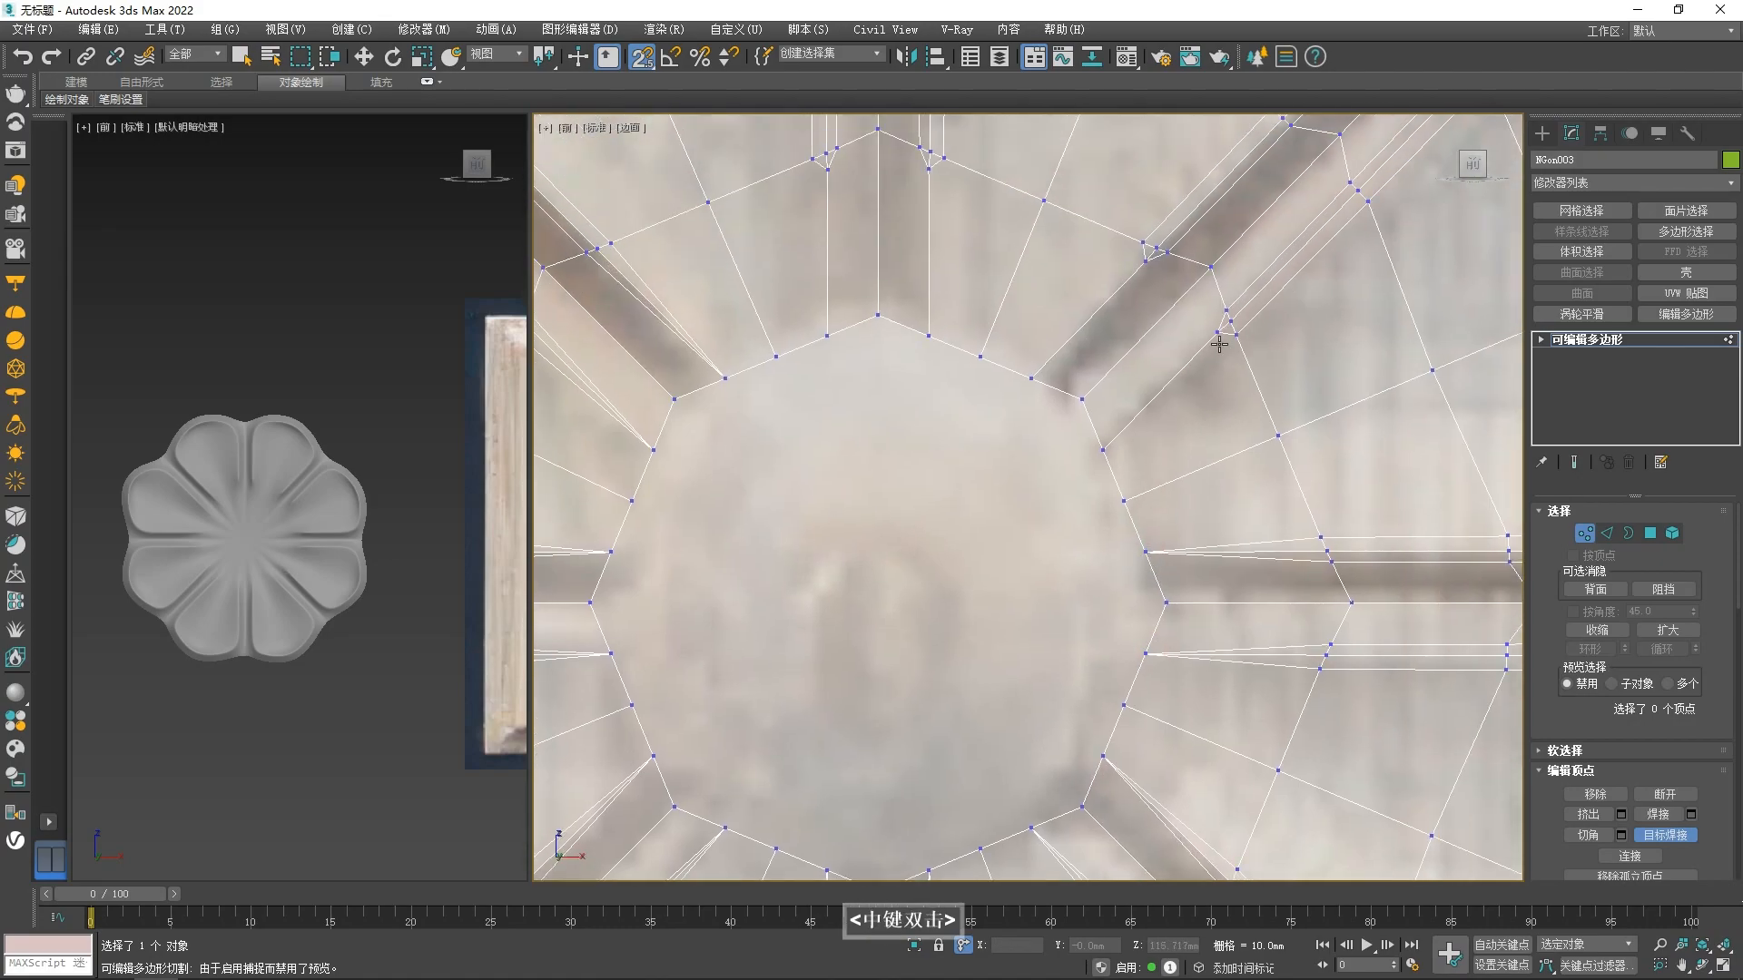
middle_drag(1114, 470, 1116, 586)
click(1147, 377)
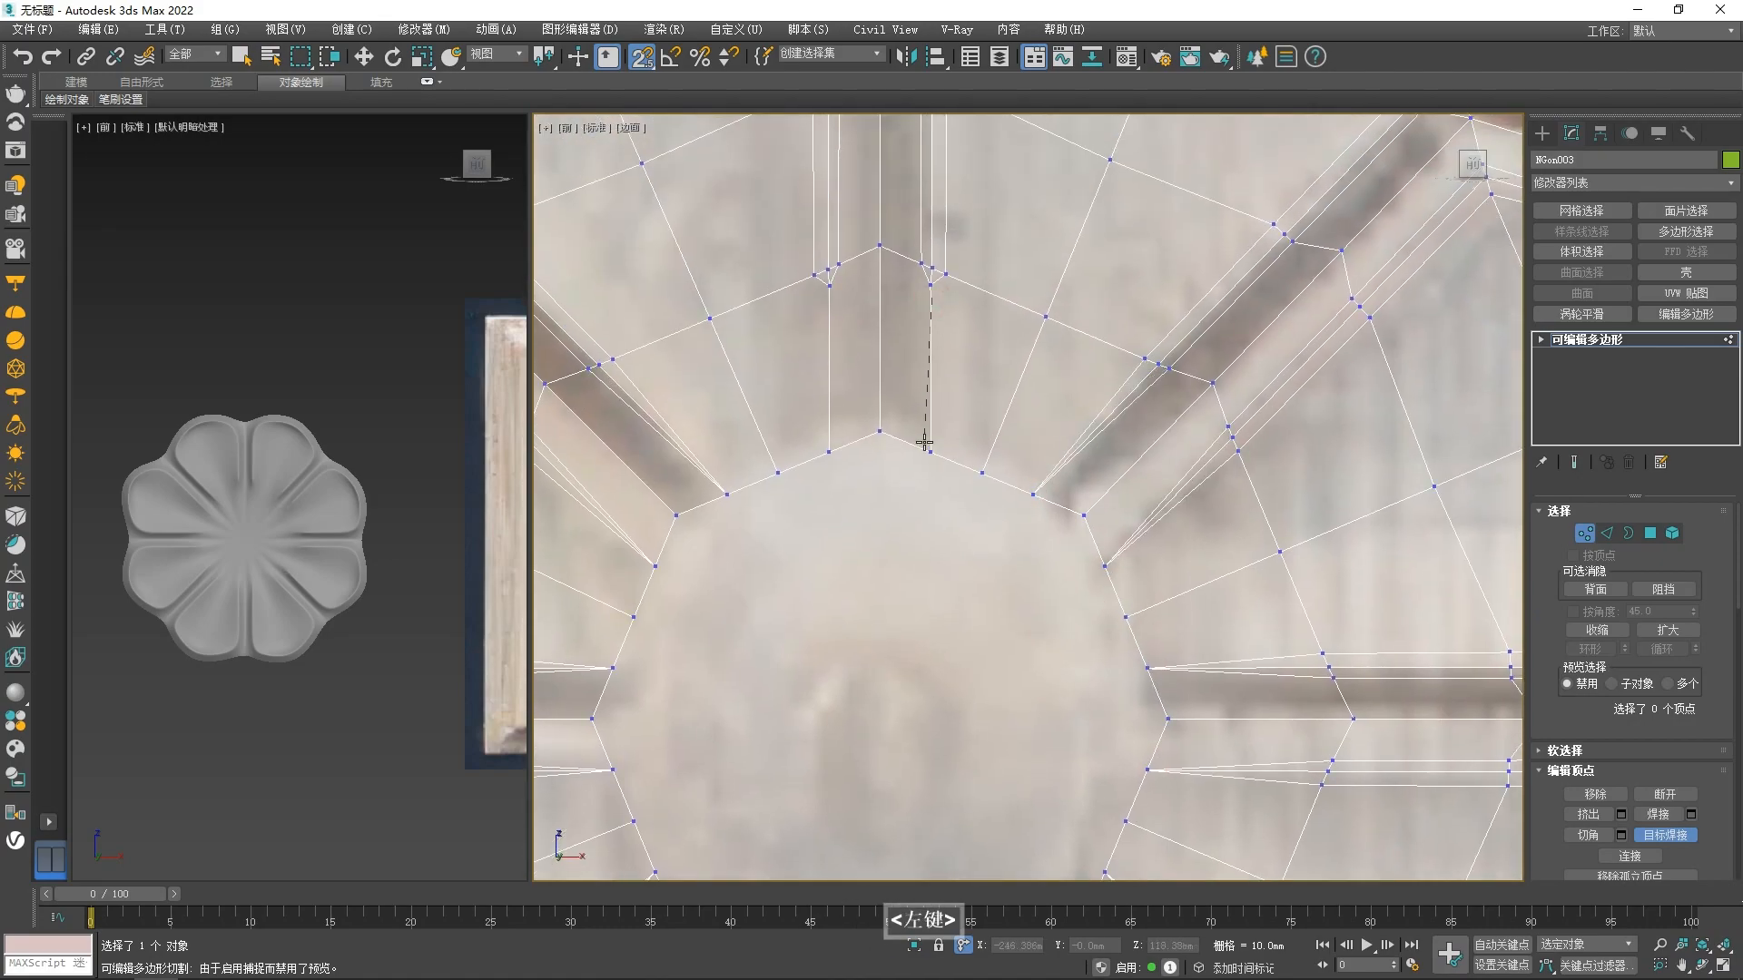
click(828, 451)
- Select the open outer border of the flower
scroll(873, 472, down, 7)
scroll(853, 461, up, 5)
key(2)
scroll(750, 419, down, 2)
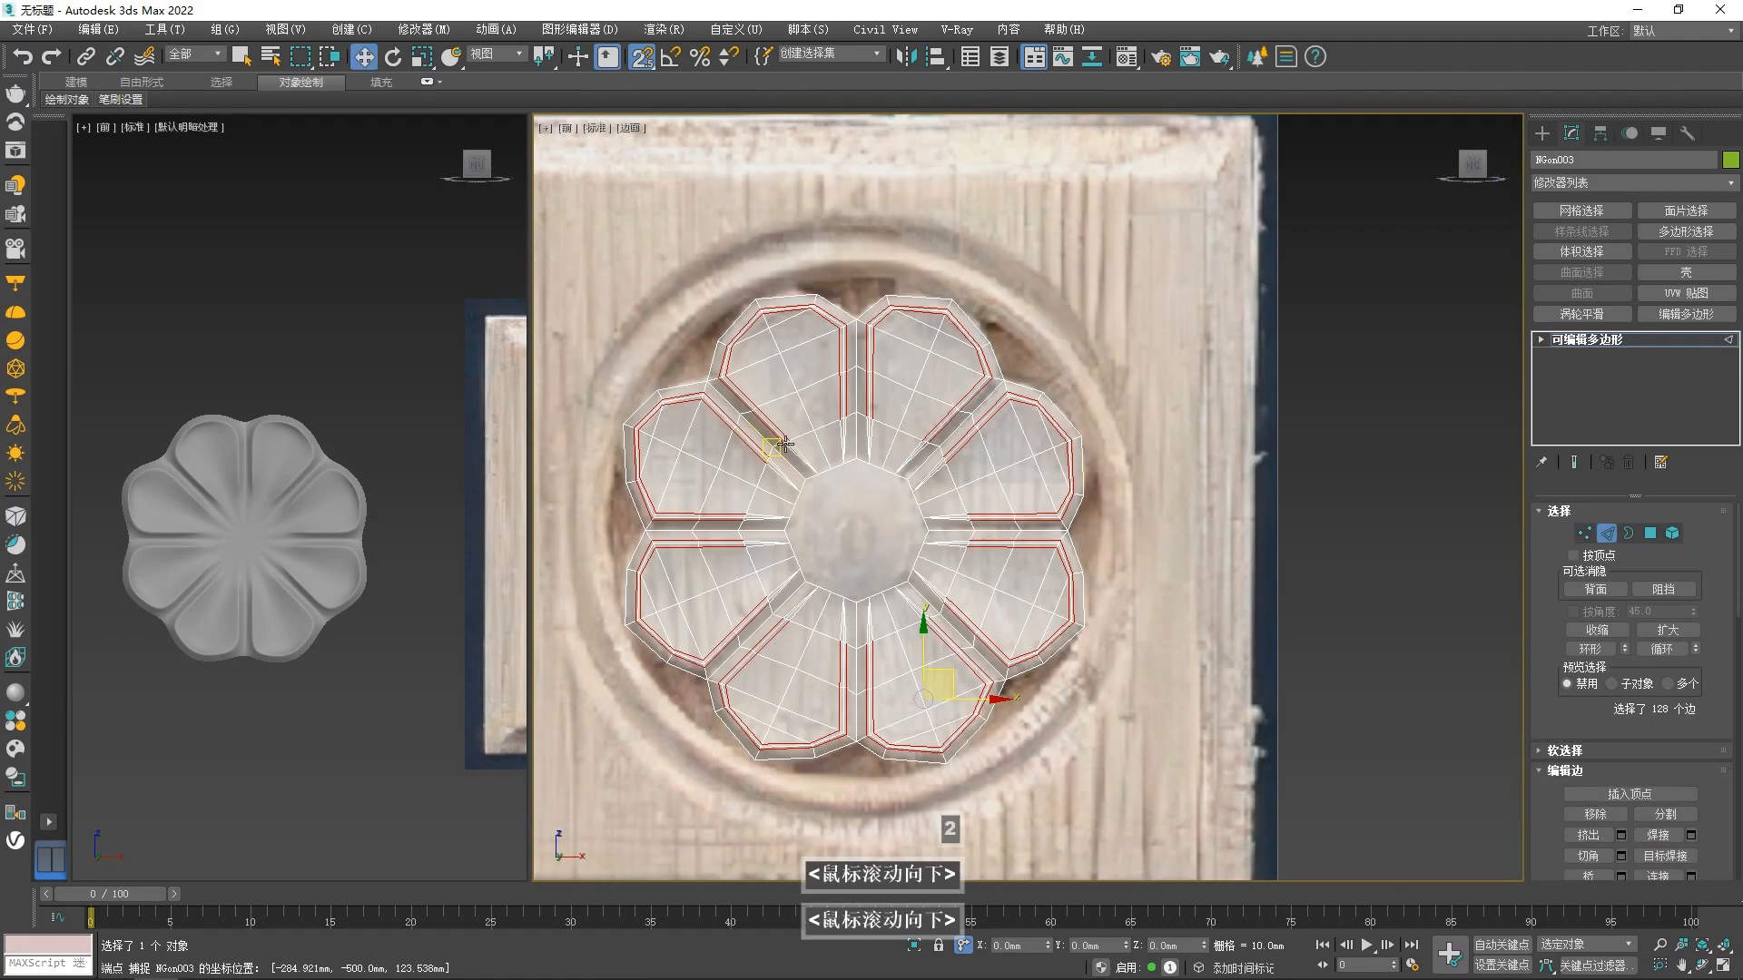
key(2)
key(2)
click(788, 295)
key(3)
click(788, 295)
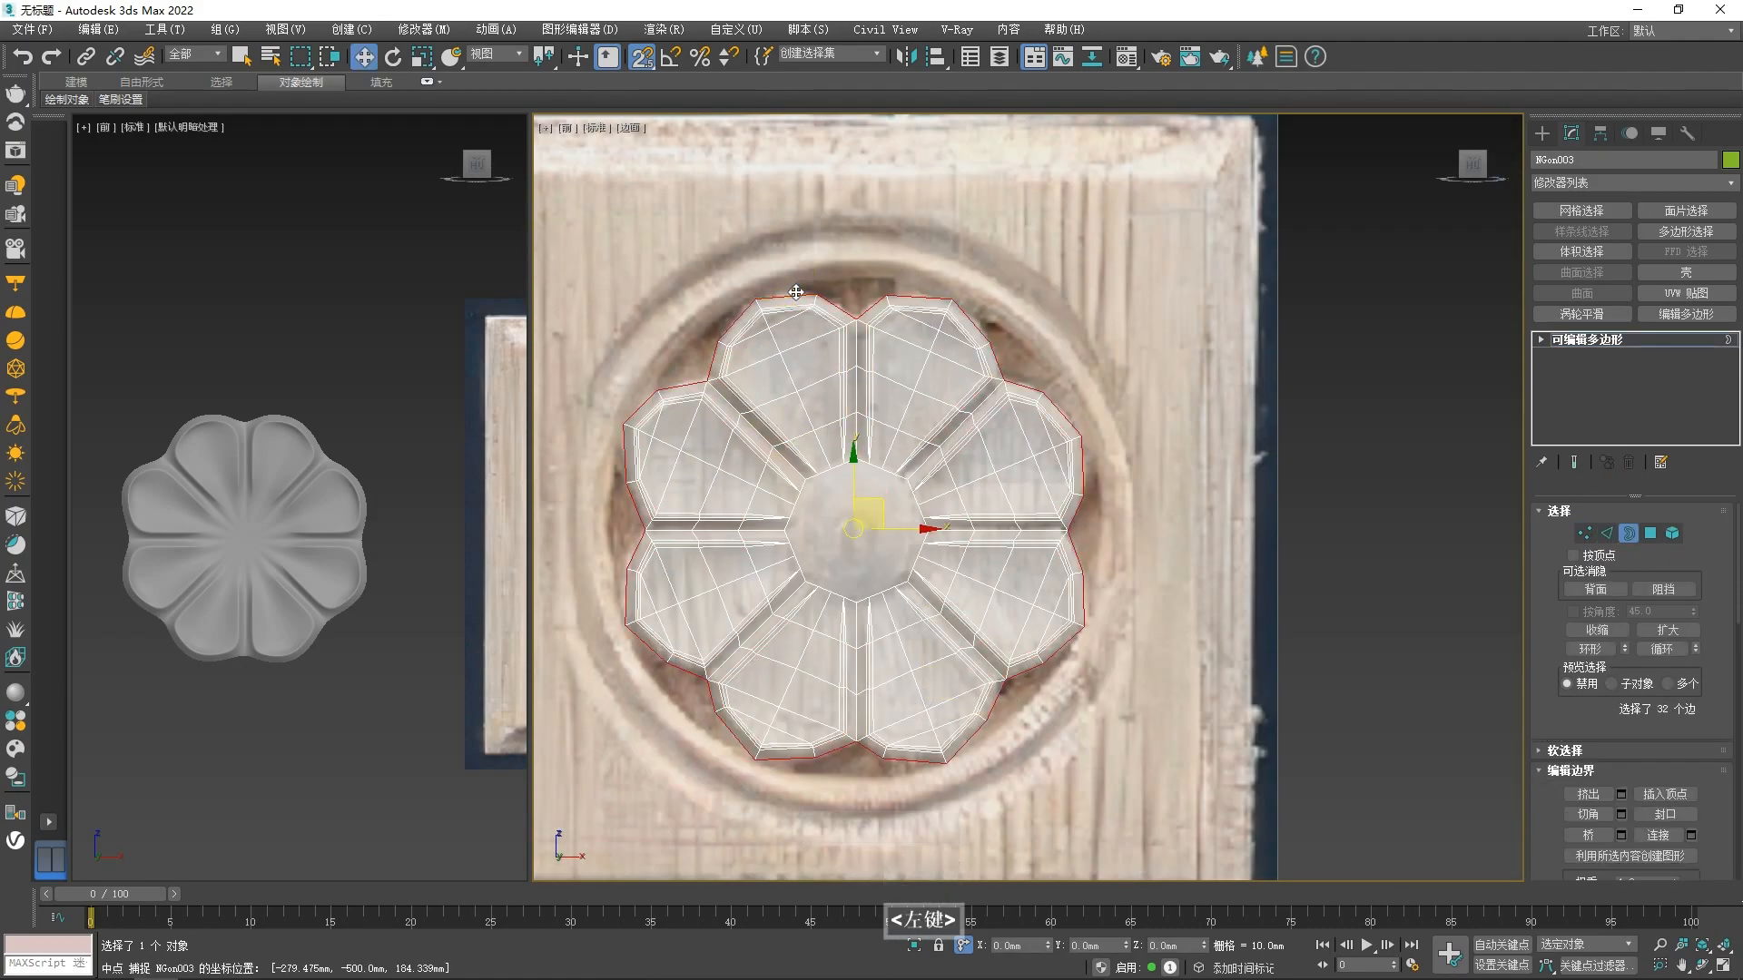
- Extend the outer border 5 mm back along Y as a new rim band
scroll(901, 394, down, 2)
key(t)
scroll(966, 472, up, 4)
mouse_move(943, 590)
shift+mouse_down()
mouse_move(942, 527)
mouse_move(940, 590)
shift+mouse_up()
double_click(940, 590)
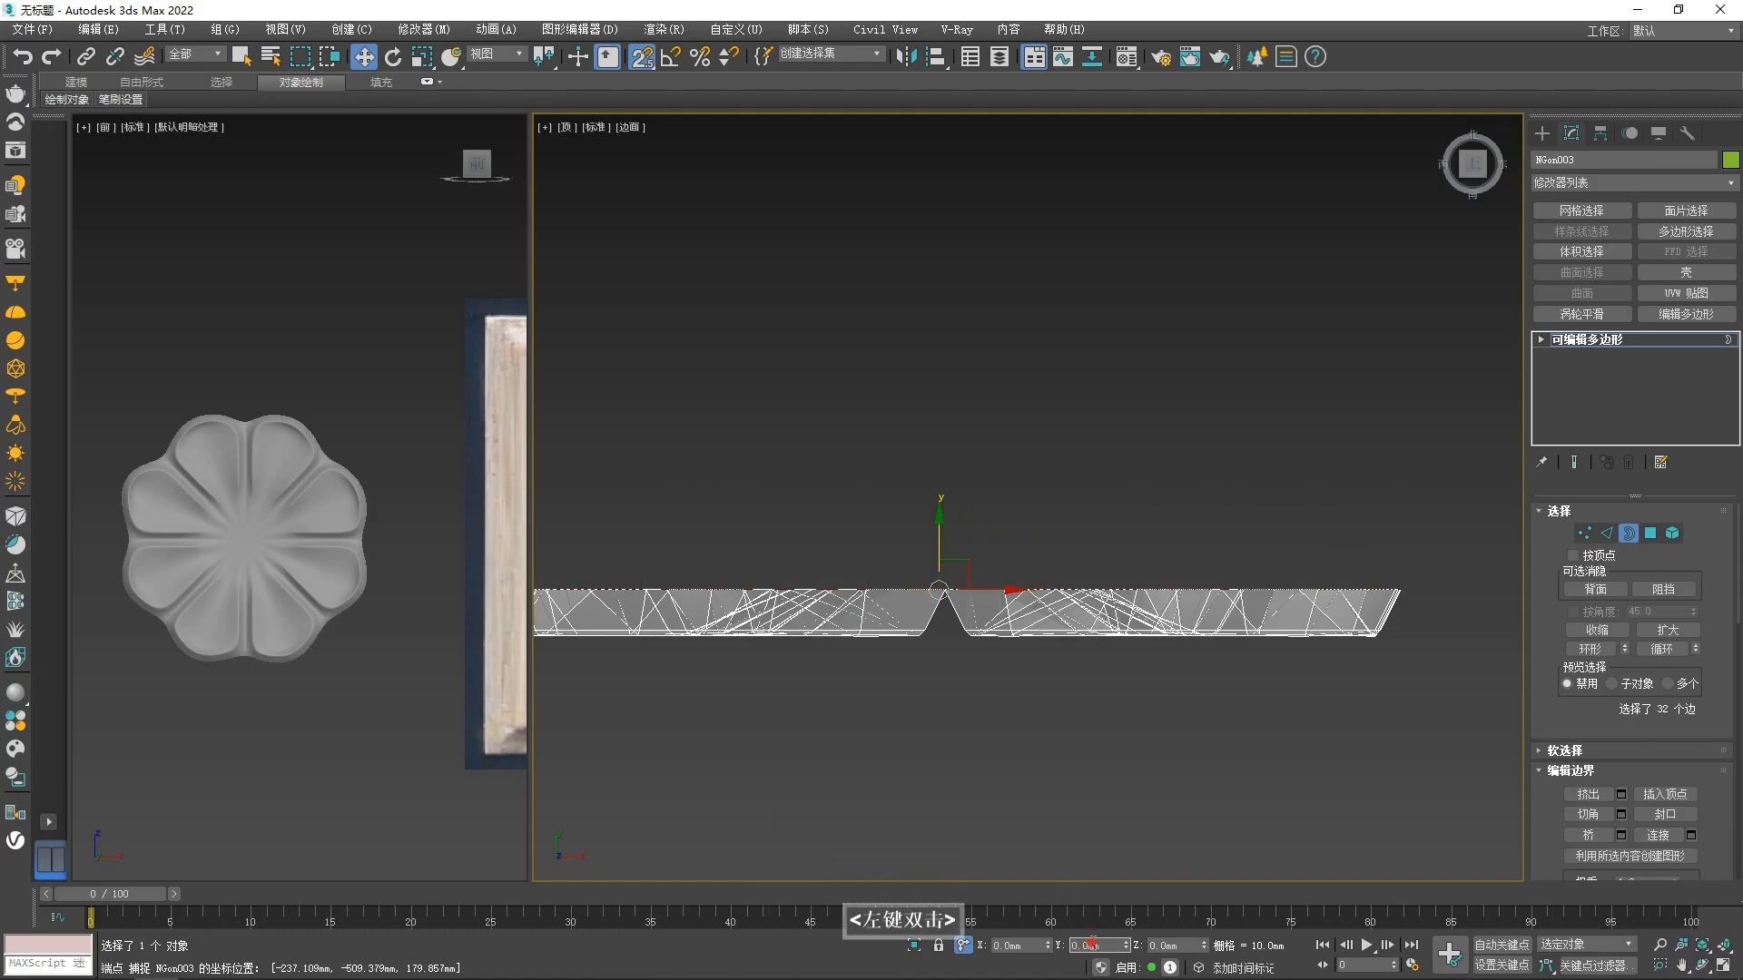
key(Return)
alt+middle_drag(1035, 716, 1093, 422)
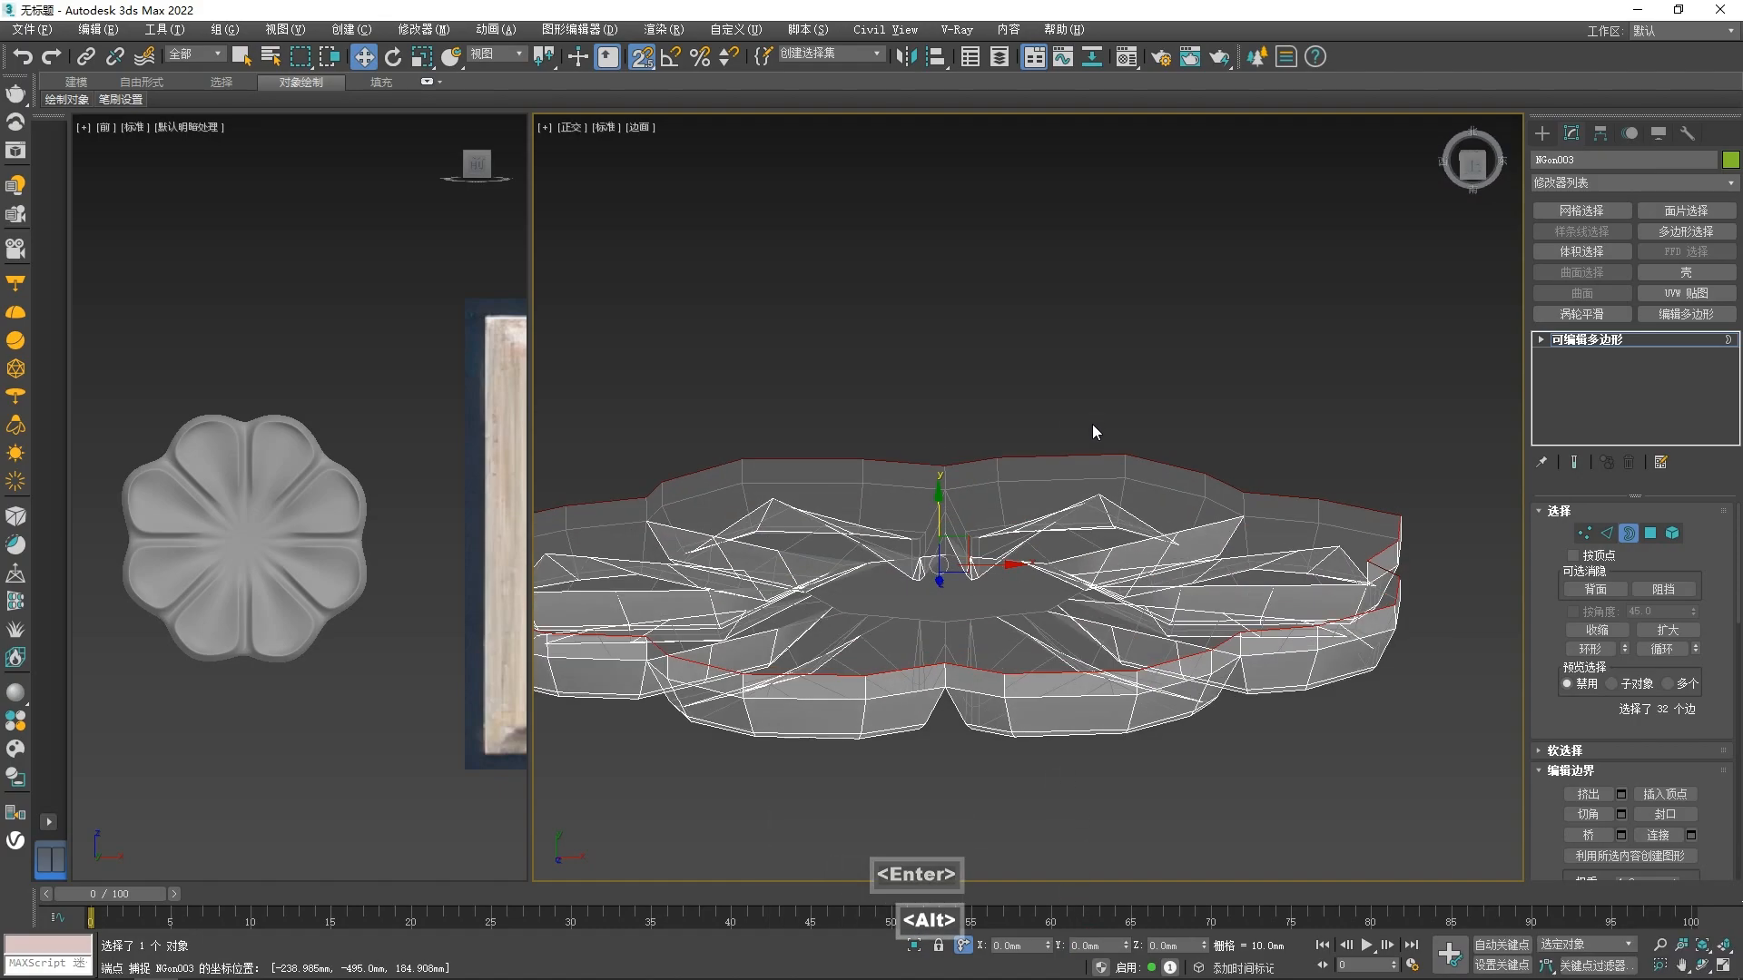
key(f)
key(z)
scroll(942, 404, up, 6)
double_click(1012, 420)
scroll(1012, 421, down, 4)
scroll(1053, 405, up, 3)
click(1051, 406)
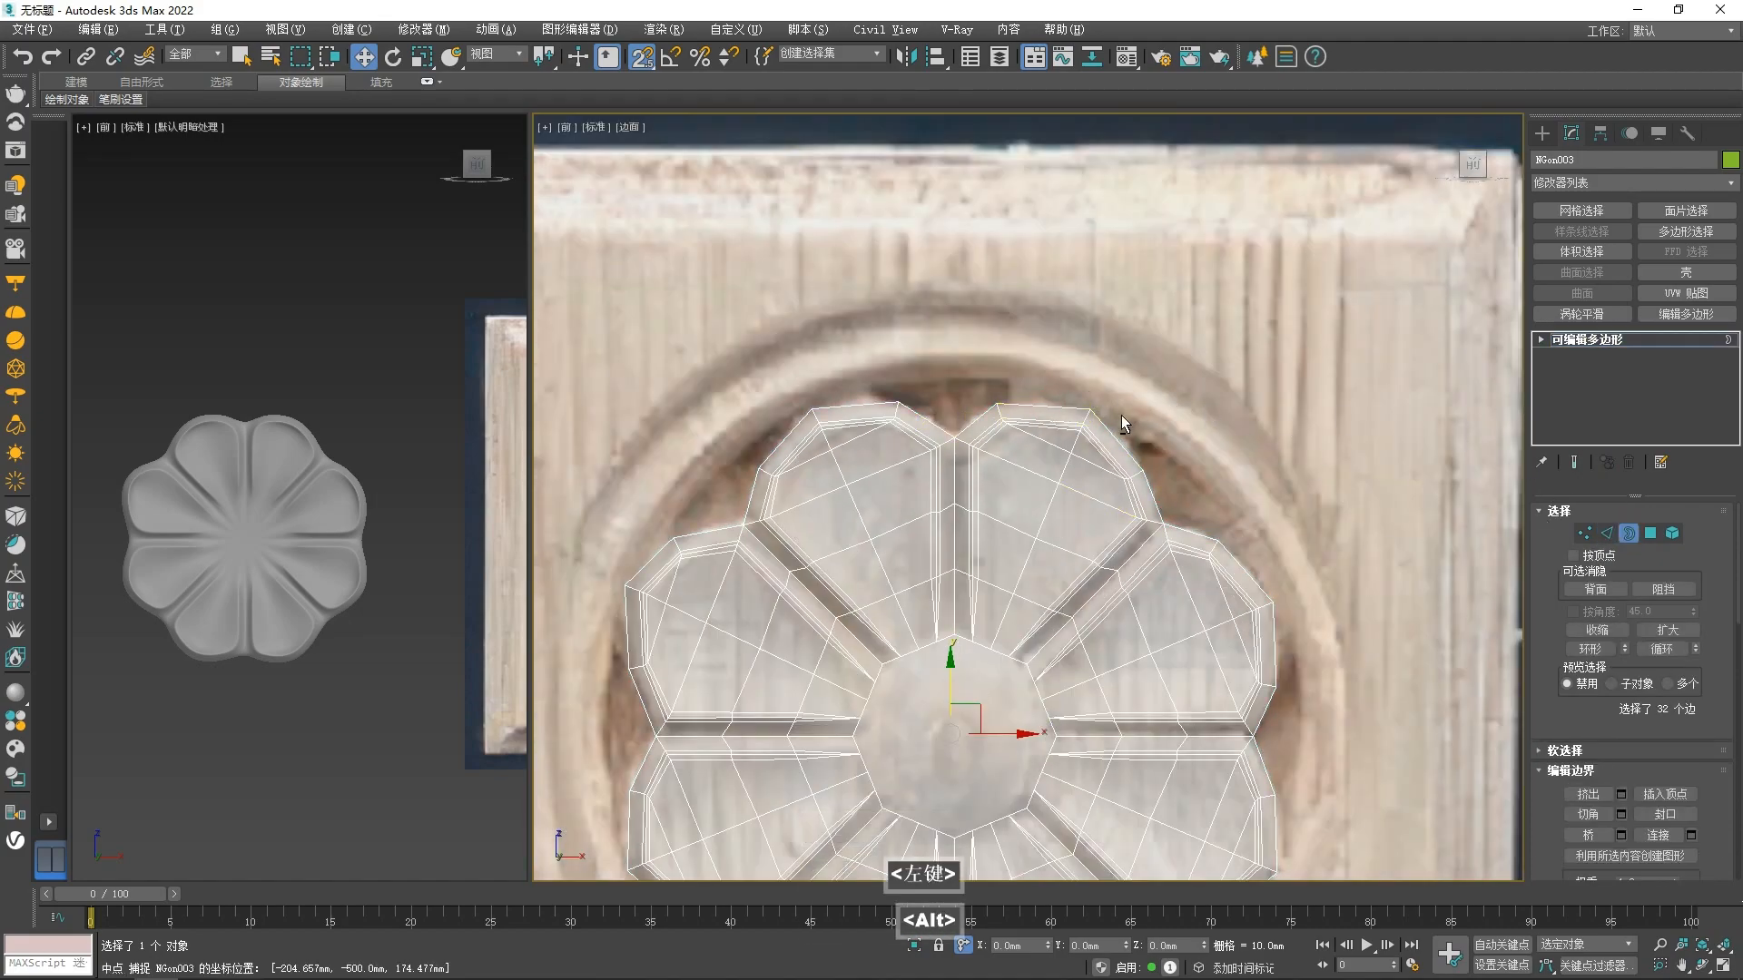
alt+middle_drag(1131, 409, 1109, 470)
double_click(1044, 422)
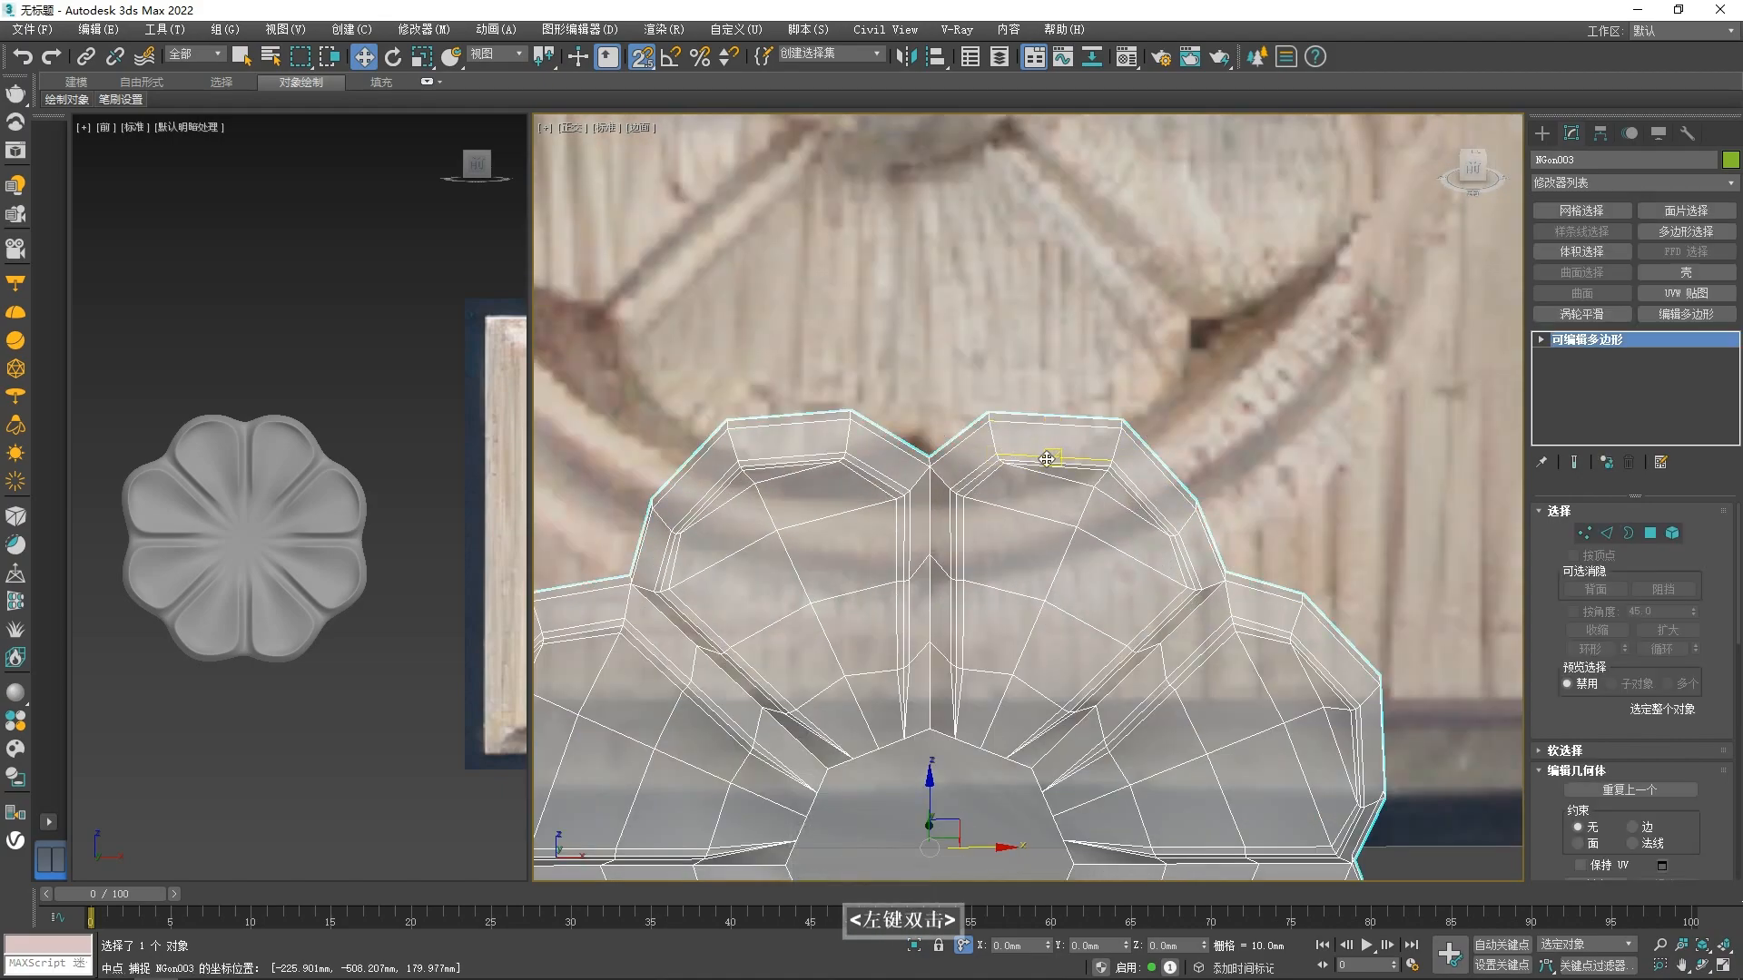
key(3)
click(1064, 427)
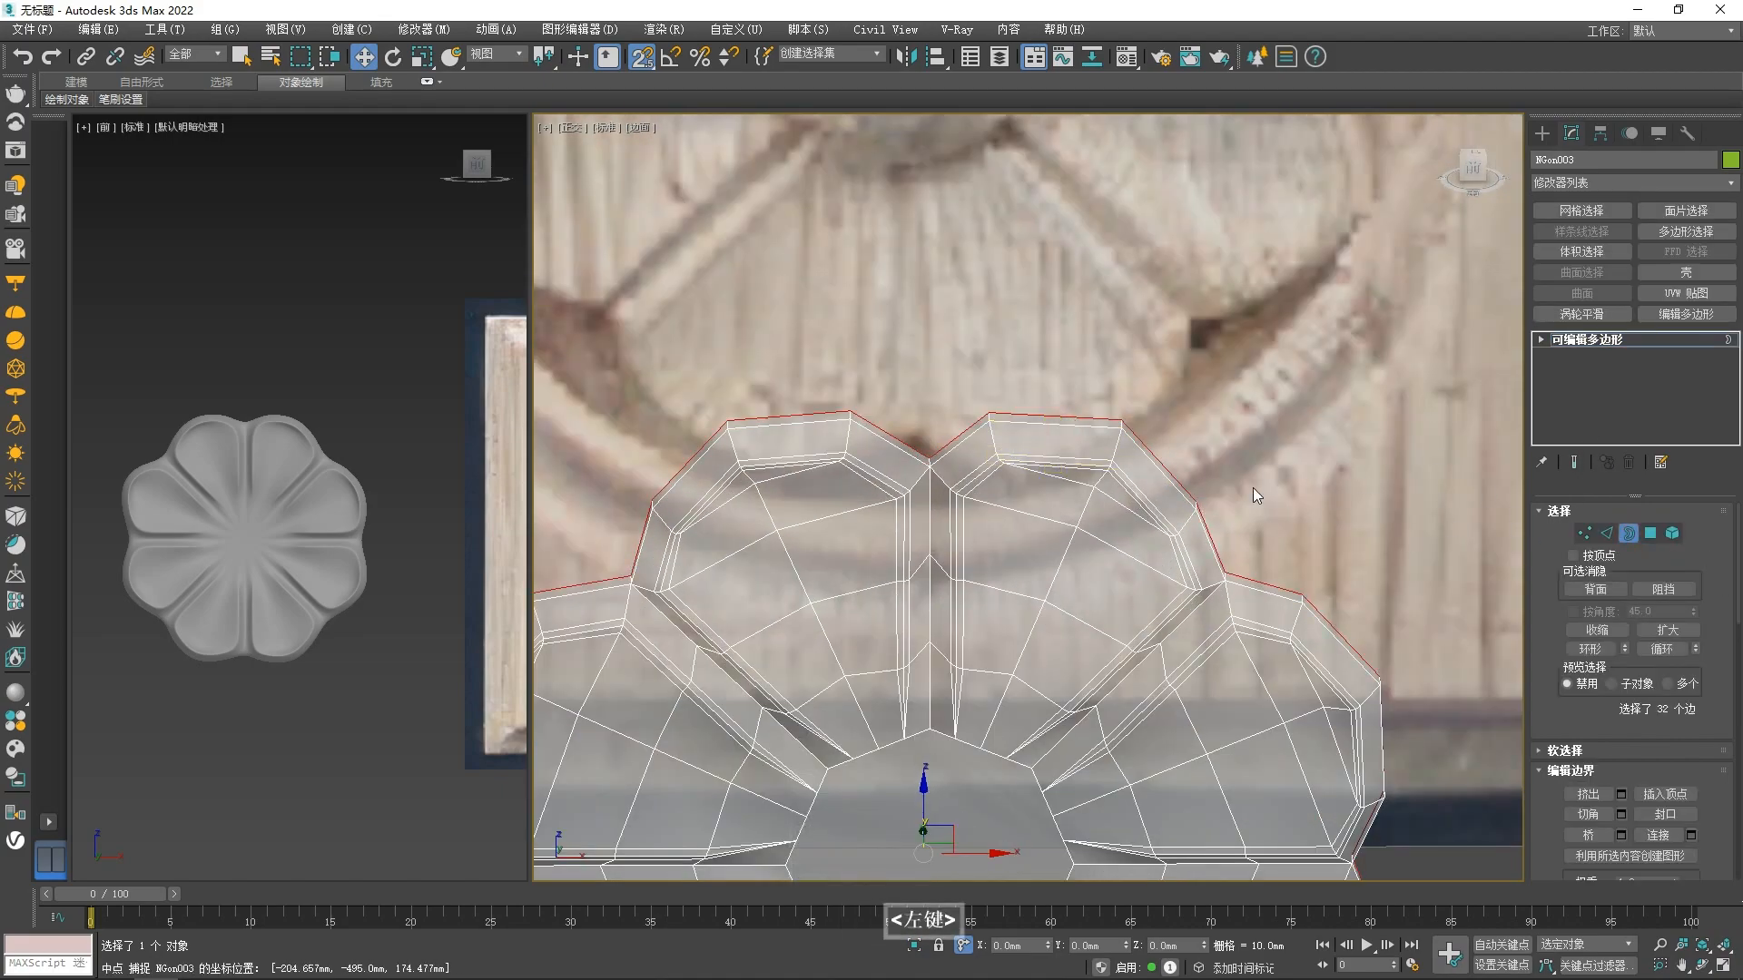
alt+click(1137, 430)
- Select the outline edges of all eight petals where the petals meet the new rim band
click(1060, 426)
key(2)
scroll(955, 445, up, 2)
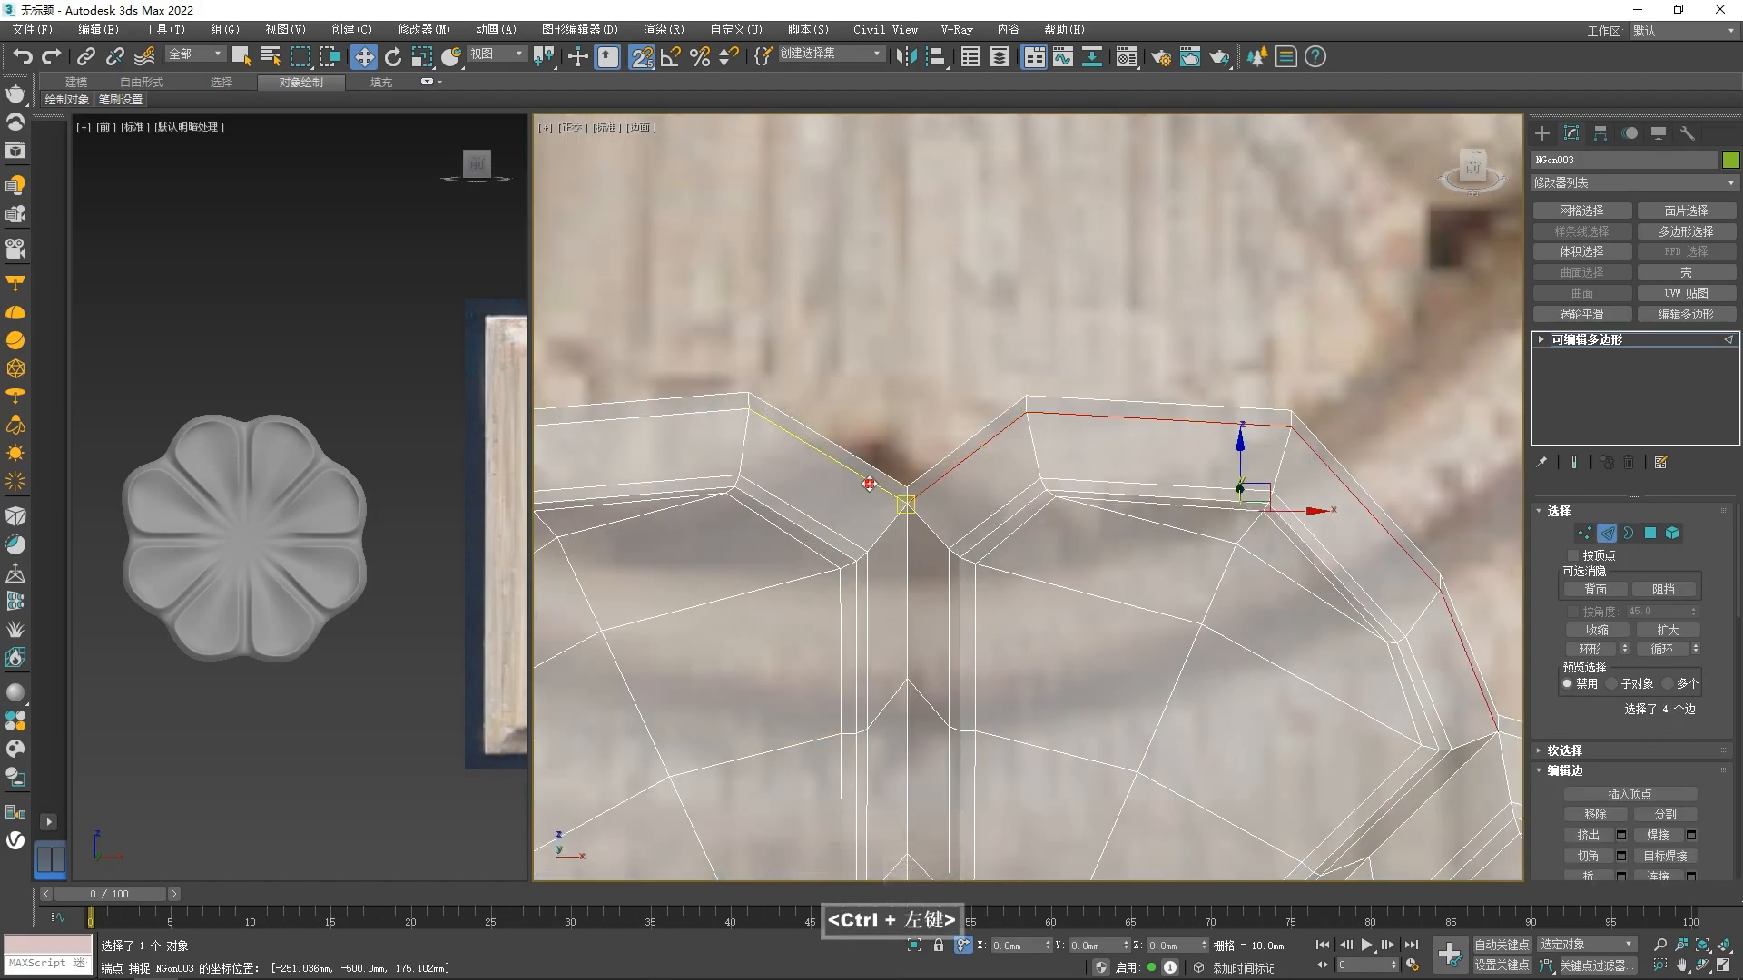
ctrl+double_click(868, 483)
key(f)
scroll(814, 419, up, 3)
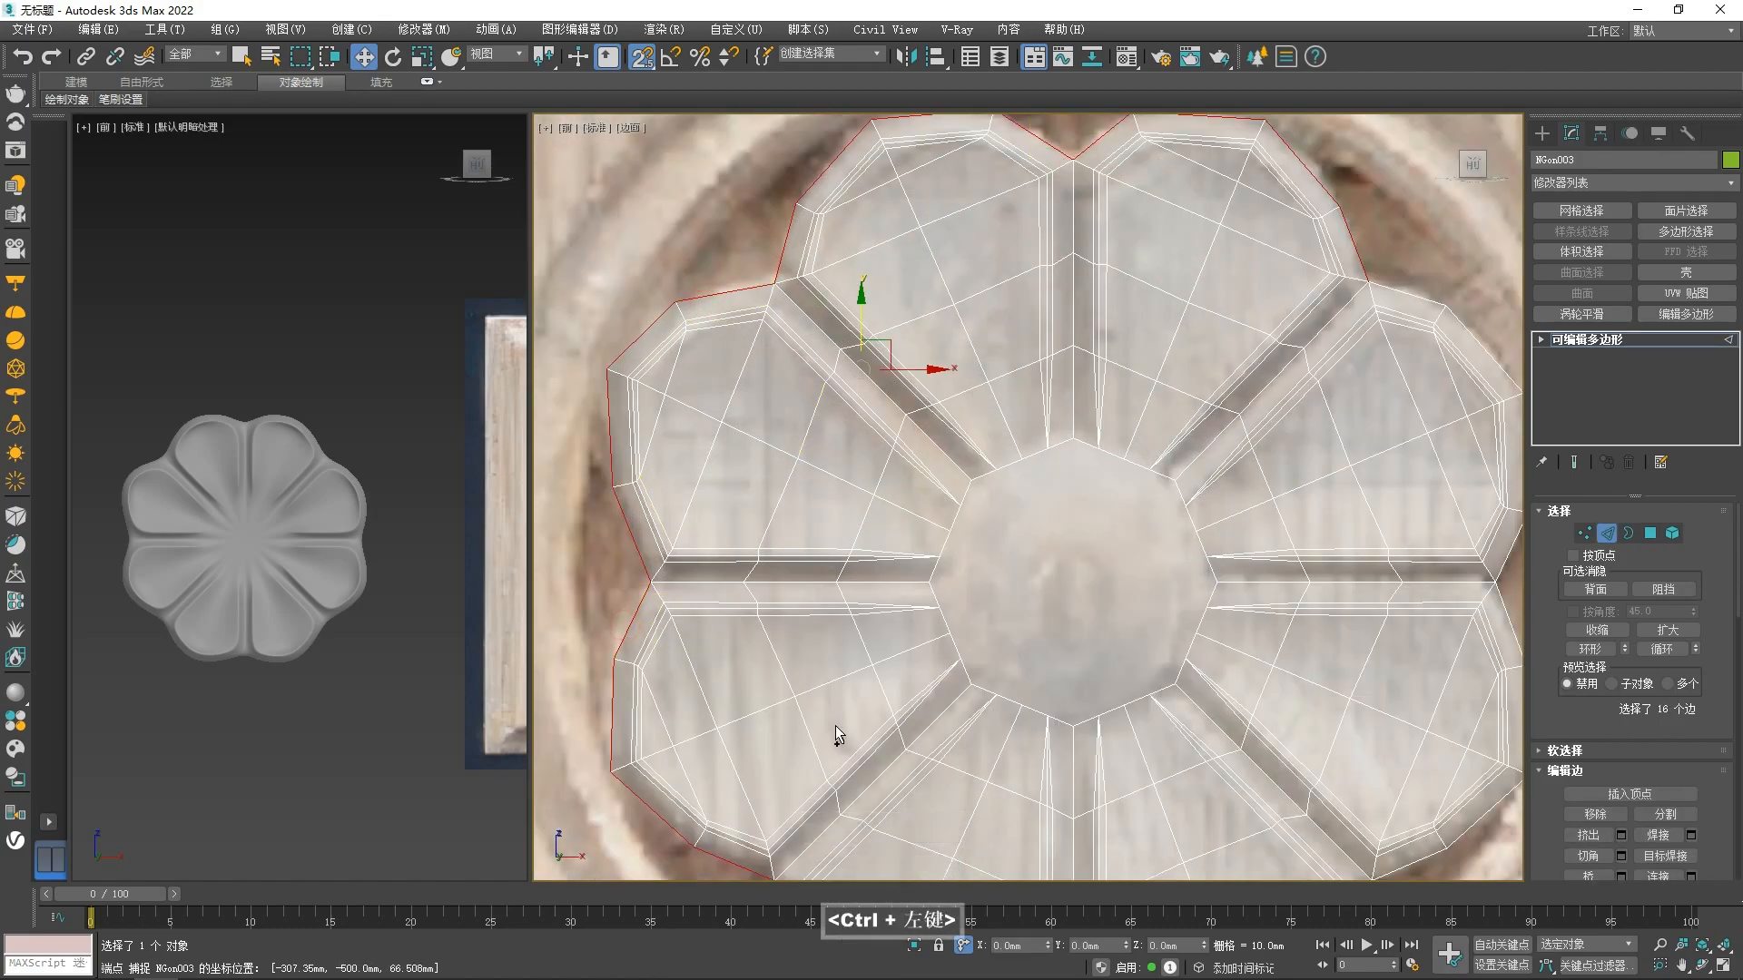
middle_drag(819, 725, 813, 405)
ctrl+click(775, 595)
middle_drag(1109, 711, 970, 679)
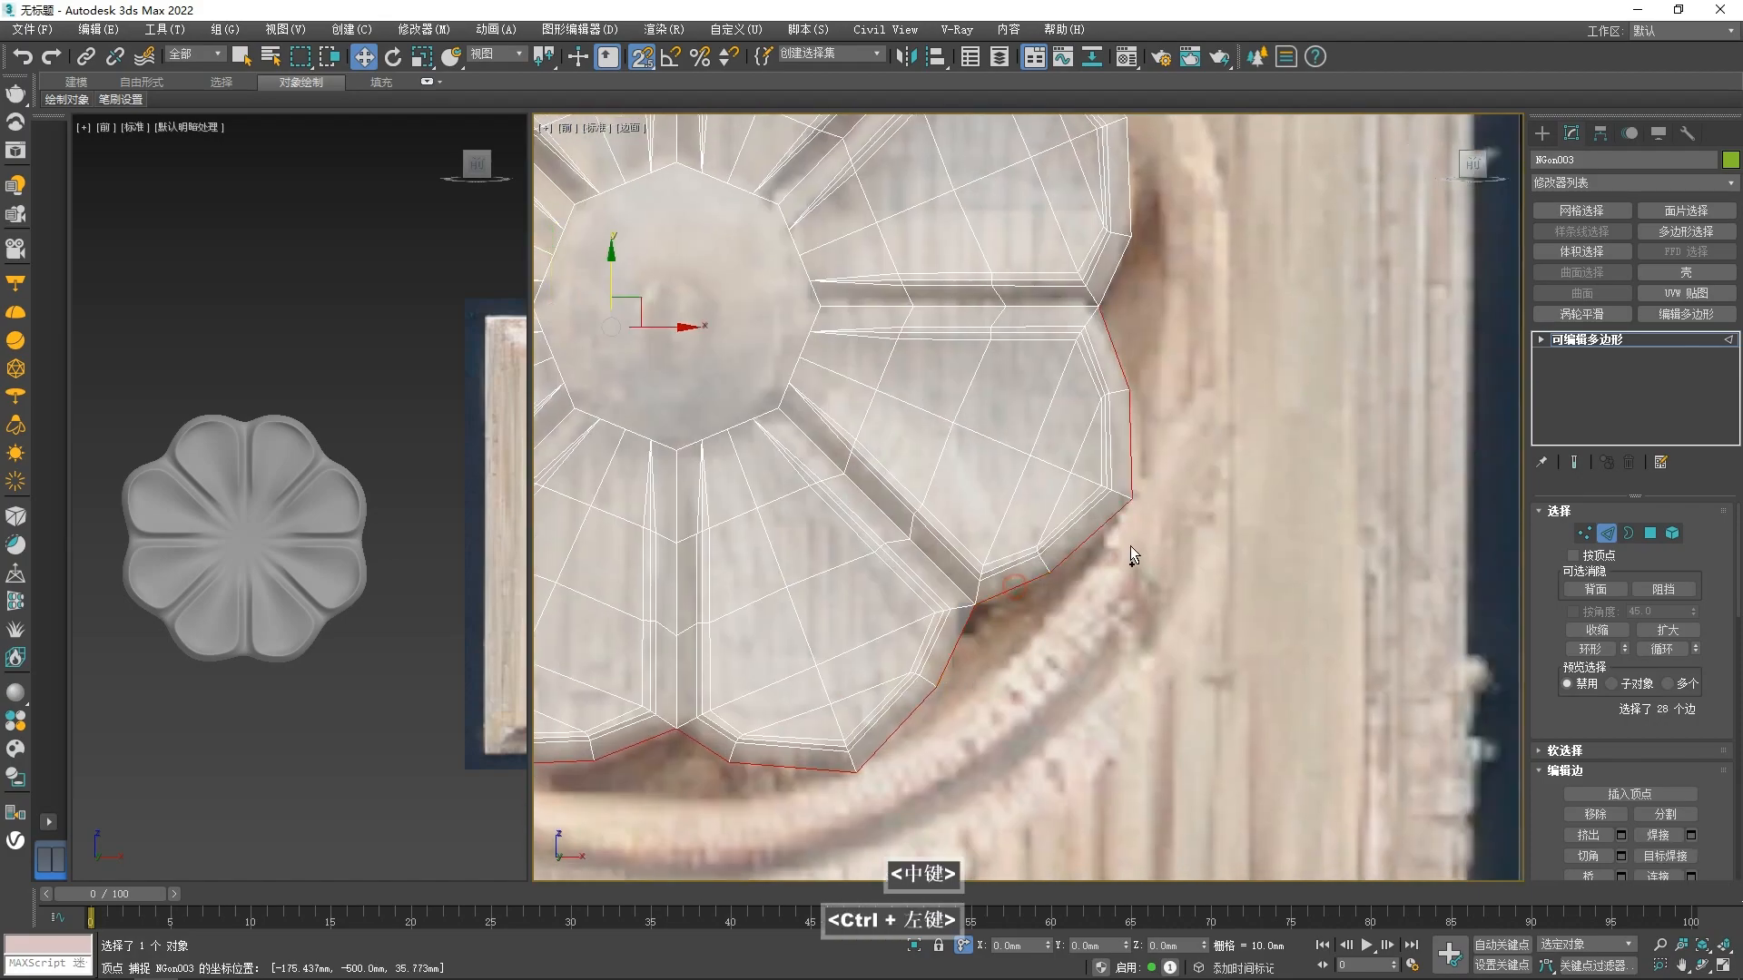
middle_drag(1122, 488, 1082, 665)
ctrl+double_click(1074, 463)
middle_drag(1027, 335, 1061, 547)
- Select the centre edge lines of the grooves between the petals
click(872, 490)
scroll(835, 440, up, 2)
ctrl+double_click(643, 527)
scroll(950, 621, down, 2)
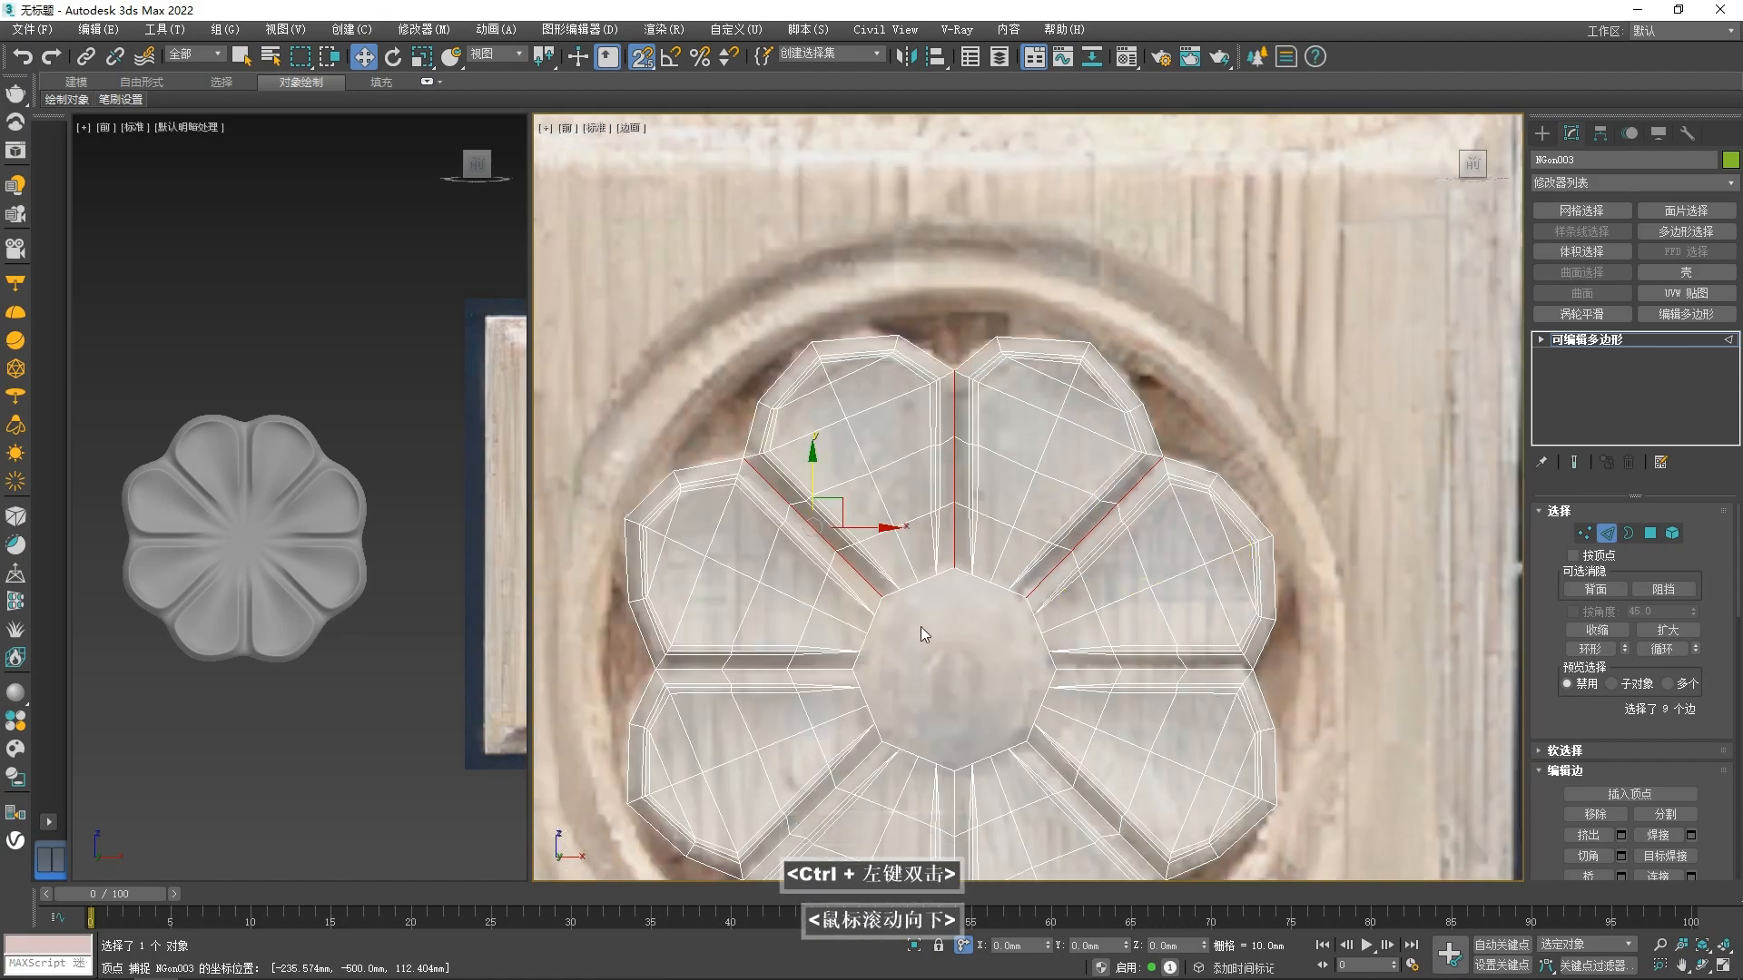
scroll(754, 677, up, 2)
ctrl+double_click(754, 676)
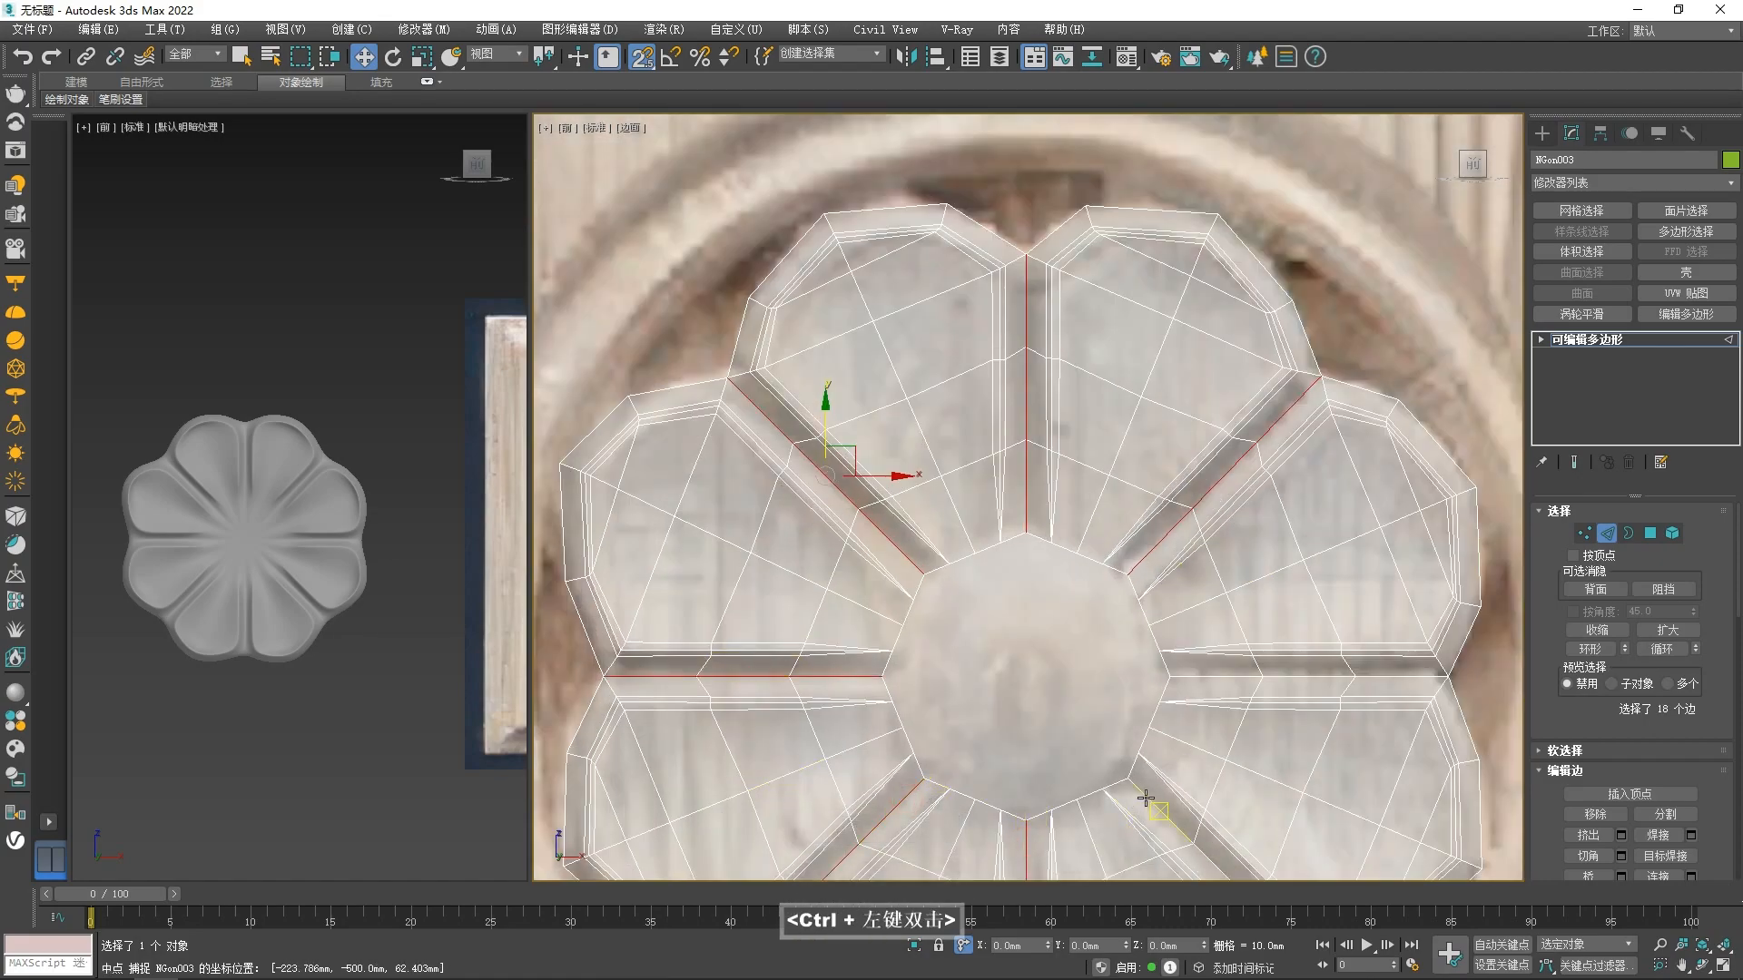
- Add the short rim edges at the outer ends of the first three grooves to the selection
alt+middle_drag(1090, 581, 1007, 649)
scroll(736, 372, up, 3)
ctrl+click(798, 487)
alt+middle_drag(1207, 264, 1247, 504)
ctrl+click(1289, 364)
scroll(1078, 347, down, 3)
scroll(1347, 384, up, 4)
ctrl+click(1270, 318)
ctrl+scroll(778, 418, down, 3)
- Add the short rim edges of three more grooves, including the lower-right one, to the selection
key(f)
key(z)
scroll(1247, 504, up, 2)
ctrl+click(1097, 453)
scroll(1096, 453, down, 2)
alt+middle_drag(1128, 499, 1144, 595)
ctrl+scroll(1143, 585, up, 3)
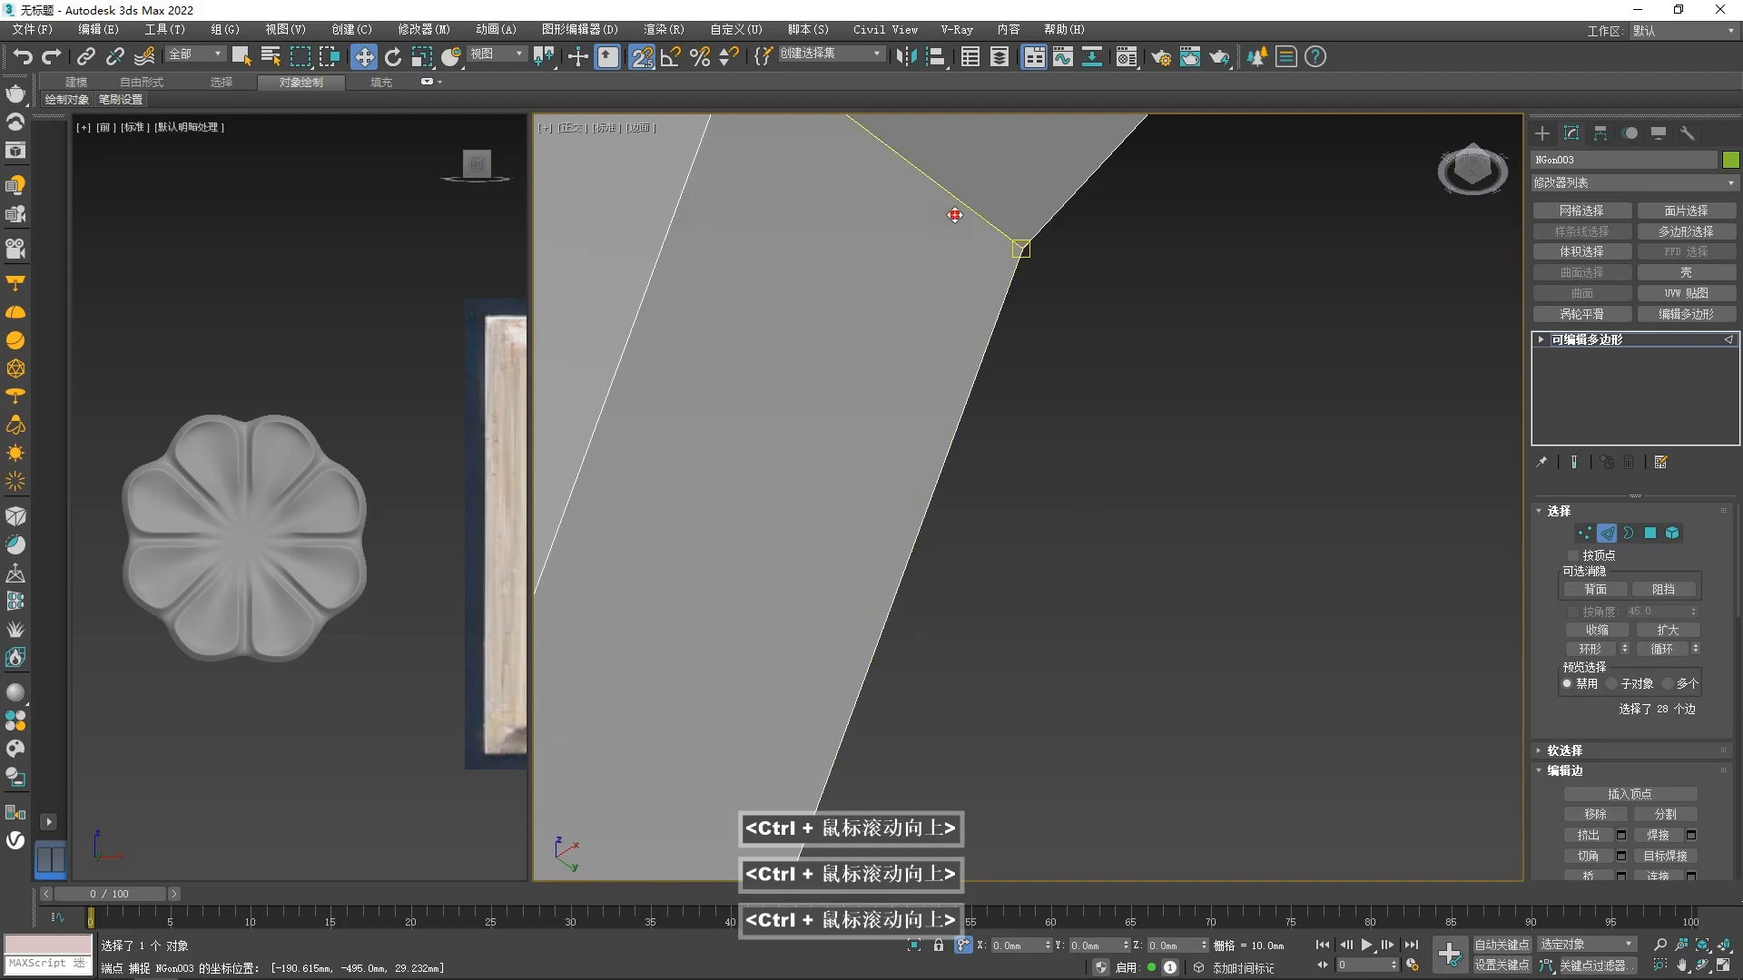
ctrl+click(999, 235)
scroll(1029, 353, down, 6)
ctrl+click(691, 679)
- Add the short rim edges of the last two grooves to the selection, leaving out any wrongly picked edge
key(f)
scroll(894, 567, up, 6)
alt+middle_drag(934, 525, 926, 523)
scroll(592, 386, up, 3)
middle_drag(623, 437, 711, 438)
scroll(641, 426, up, 3)
alt+click(643, 415)
ctrl+click(728, 434)
scroll(899, 449, down, 5)
alt+middle_drag(797, 383, 754, 270)
ctrl+click(790, 276)
scroll(835, 443, down, 4)
middle_drag(863, 482, 853, 685)
scroll(888, 372, up, 6)
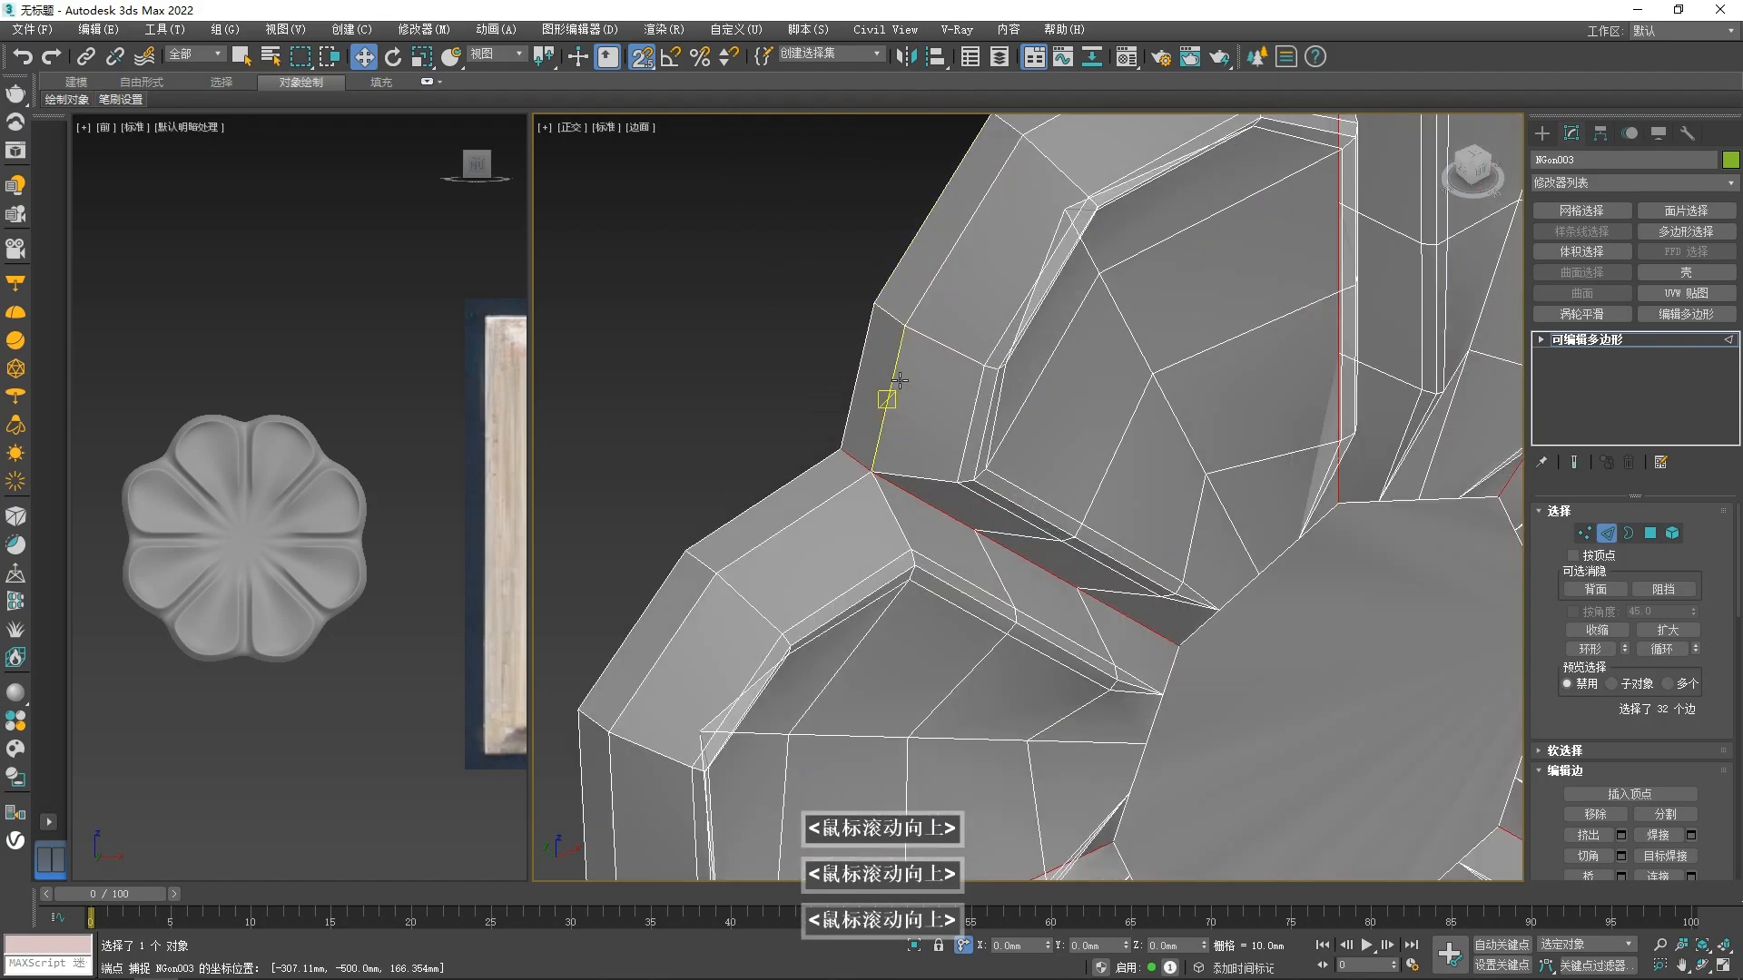
- Chamfer the selected groove centre lines and their short rim edges
scroll(881, 386, down, 7)
key(f)
scroll(862, 422, up, 5)
right_click(865, 390)
click(849, 540)
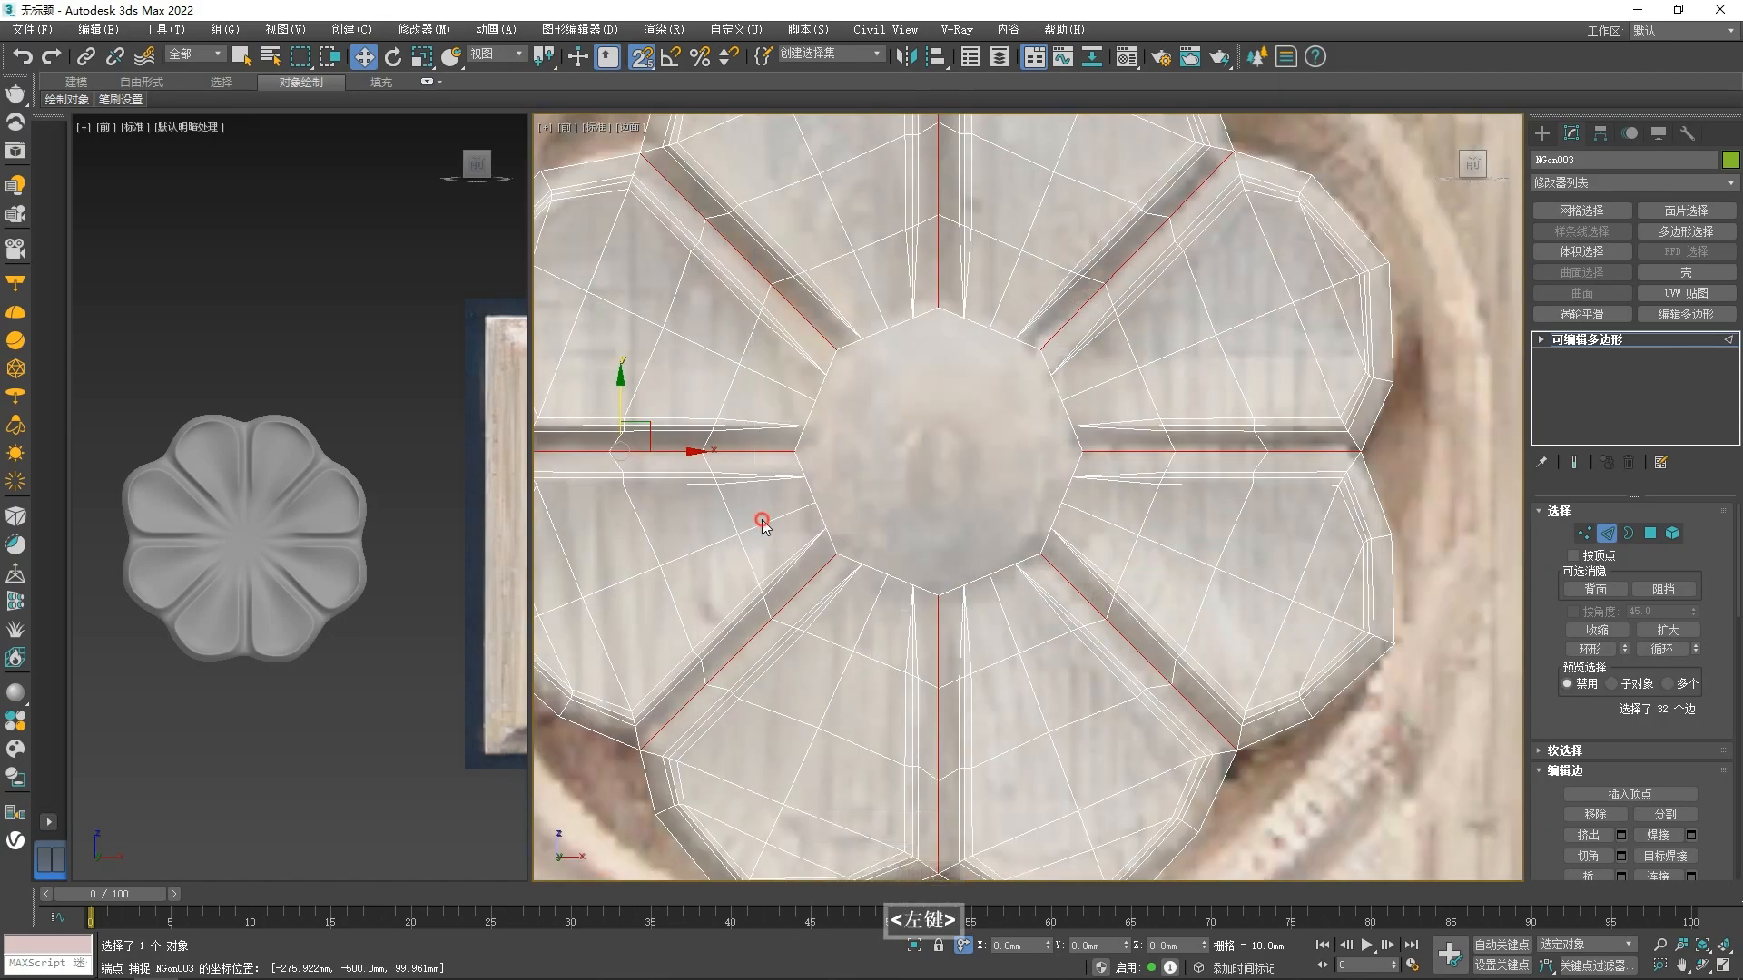
key(Return)
click(1037, 692)
middle_drag(1035, 700, 943, 492)
scroll(942, 492, up, 5)
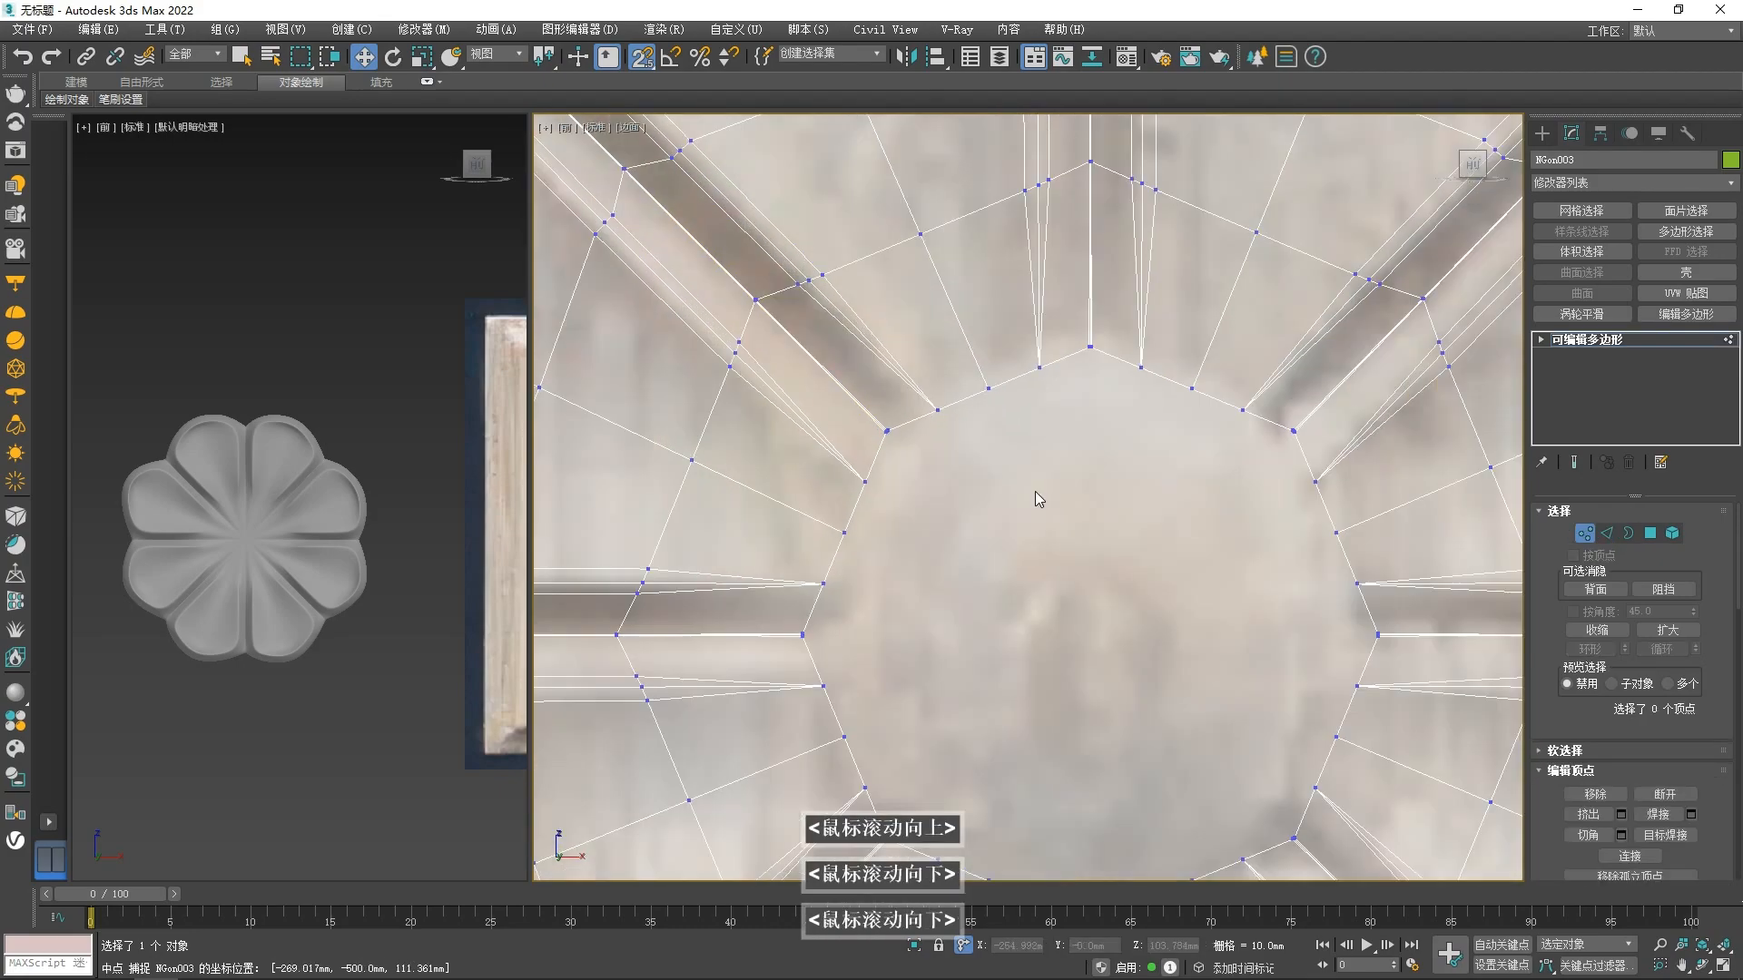
- Select the rim edges of the flower's central opening along its upper, right and lower sides
scroll(1037, 492, down, 5)
key(1)
key(1)
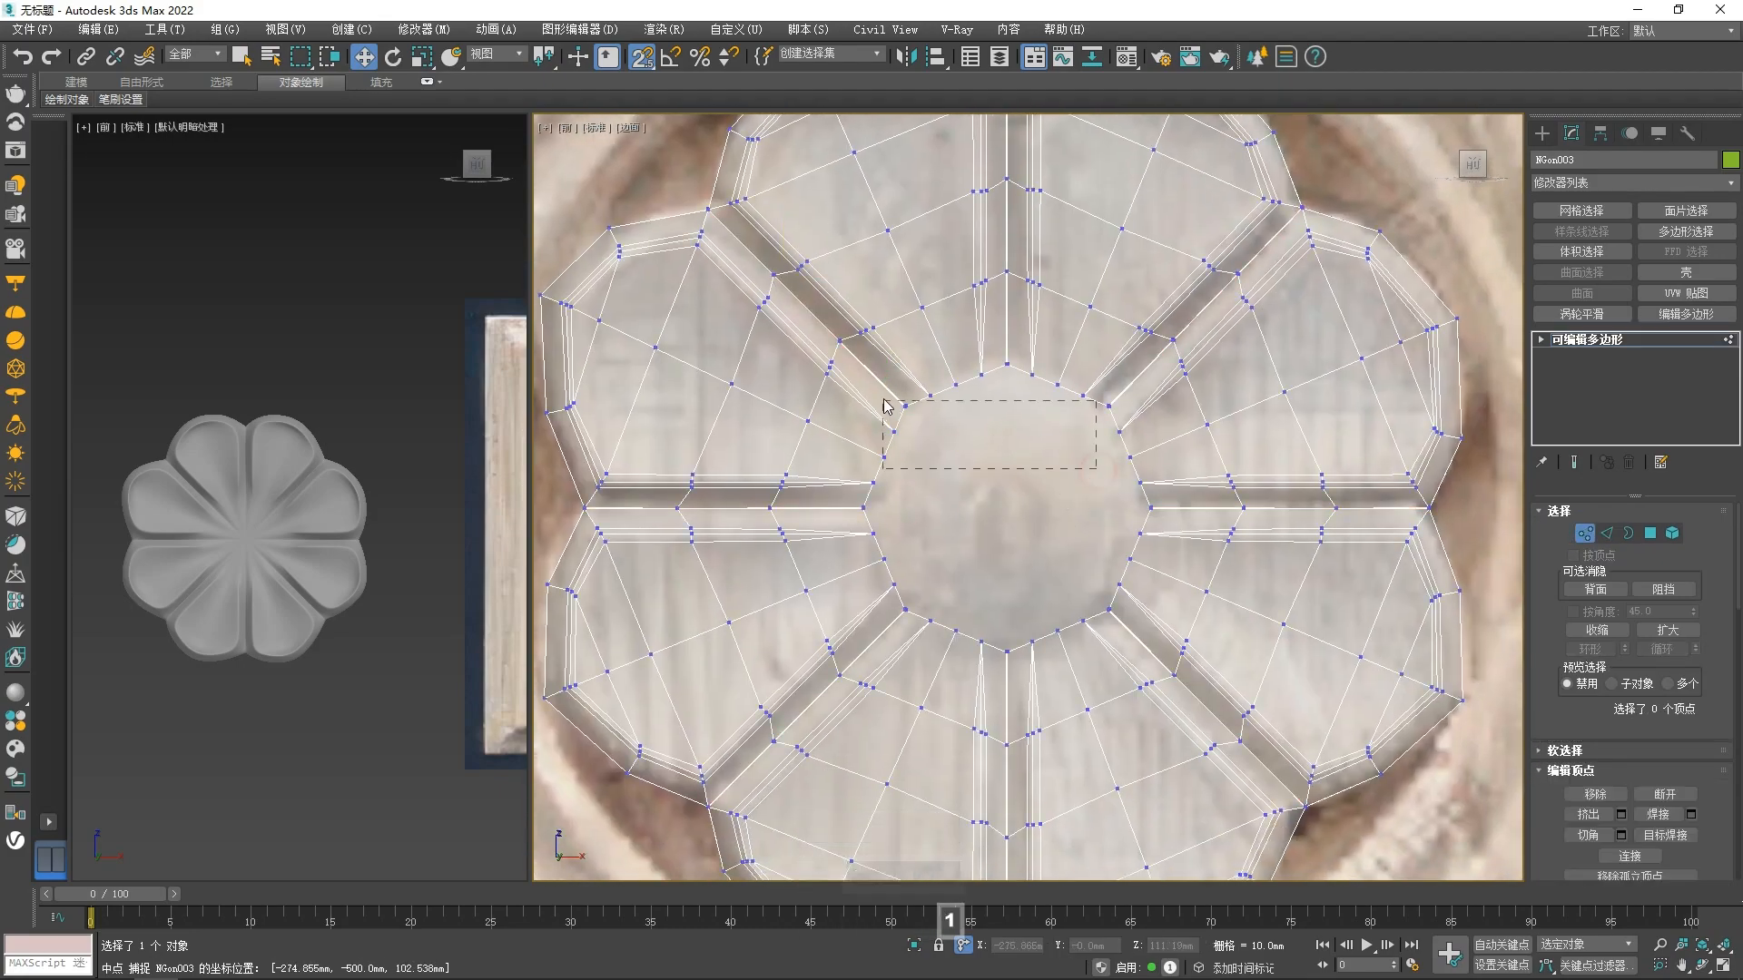
drag(934, 432, 924, 414)
key(2)
click(920, 402)
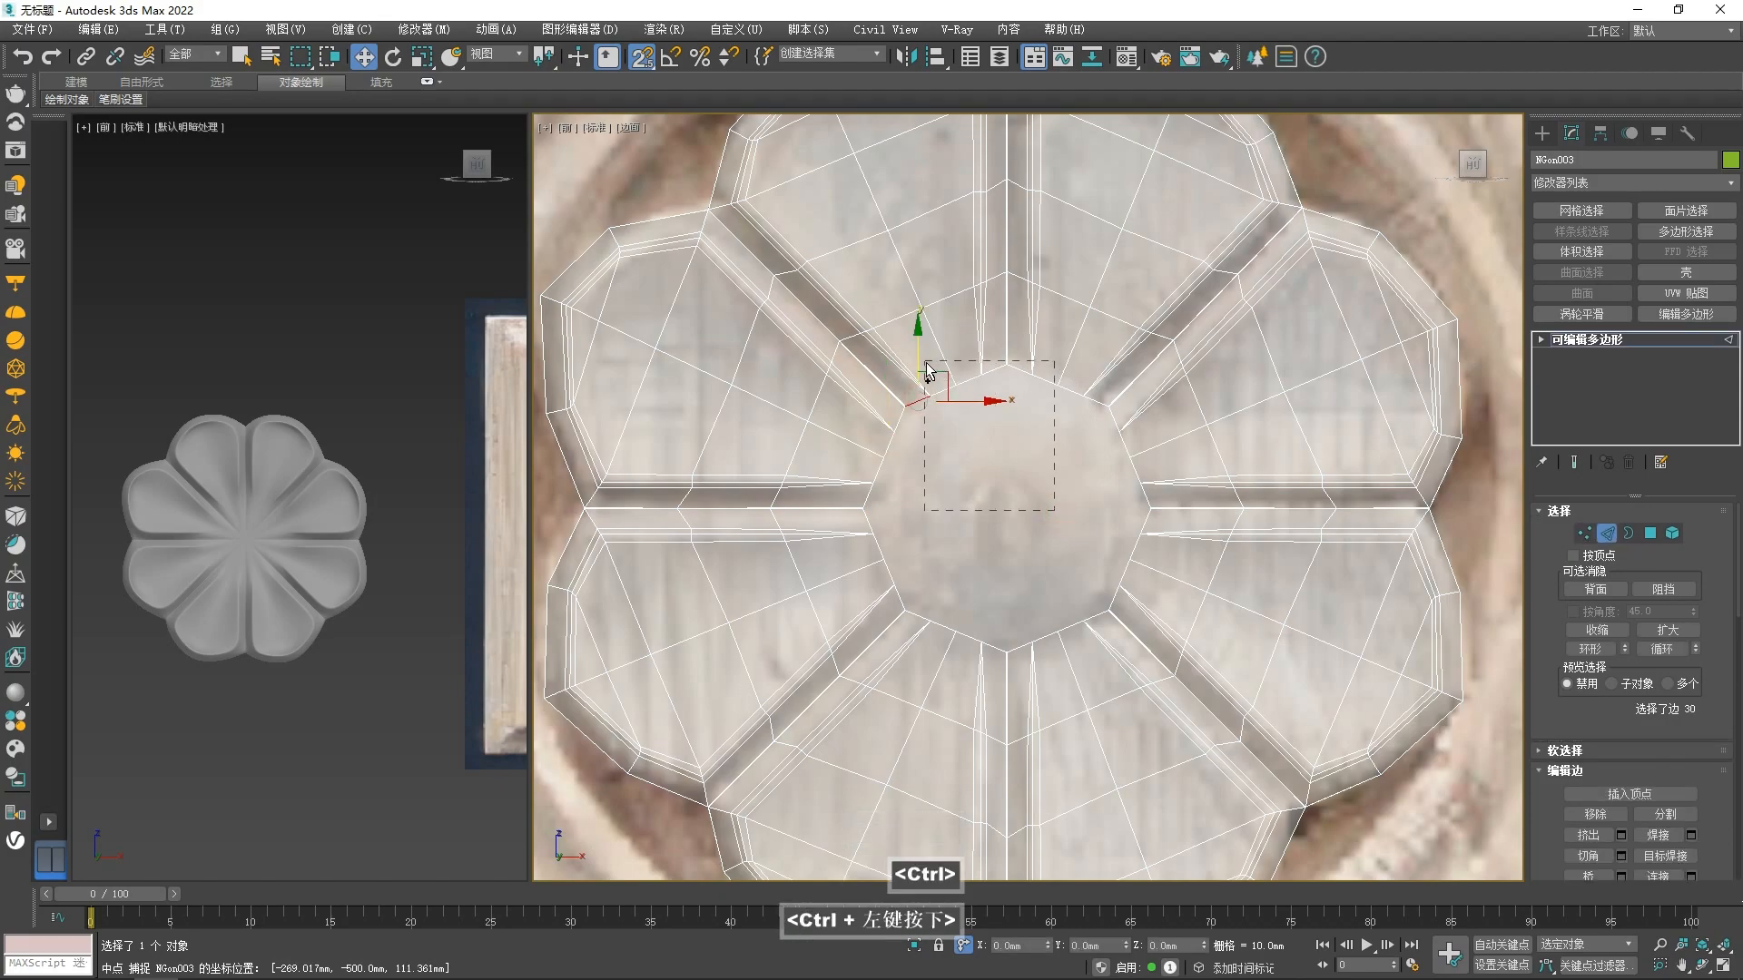
scroll(1167, 596, up, 6)
ctrl+drag(1171, 600, 977, 150)
middle_drag(1120, 381, 1081, 602)
ctrl+drag(1147, 460, 882, 136)
ctrl+middle_drag(1068, 224, 1126, 619)
scroll(910, 549, down, 5)
scroll(1140, 700, up, 4)
ctrl+drag(1140, 681, 662, 417)
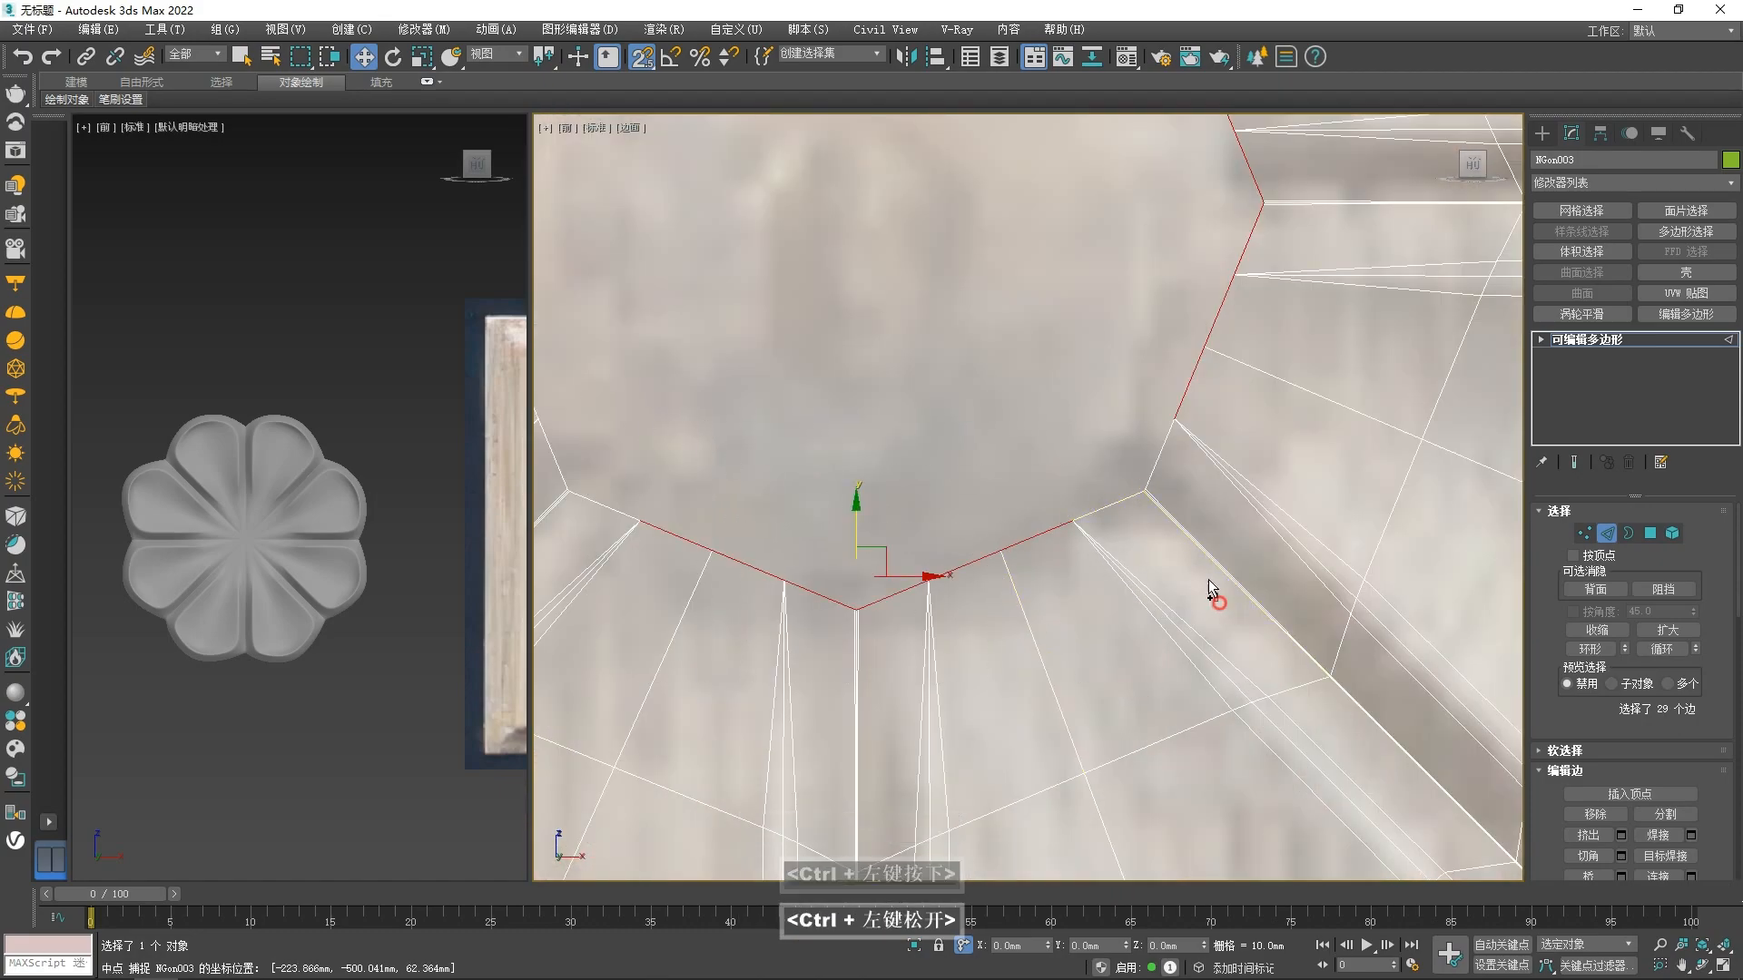
- Add the missing lower-right and left rim edges of the central opening to the selection, leaving out any wrongly picked edge
ctrl+drag(1218, 605, 1048, 402)
ctrl+scroll(1089, 445, down, 3)
scroll(1055, 446, up, 2)
ctrl+drag(1081, 530, 1085, 514)
key(ctrl+z)
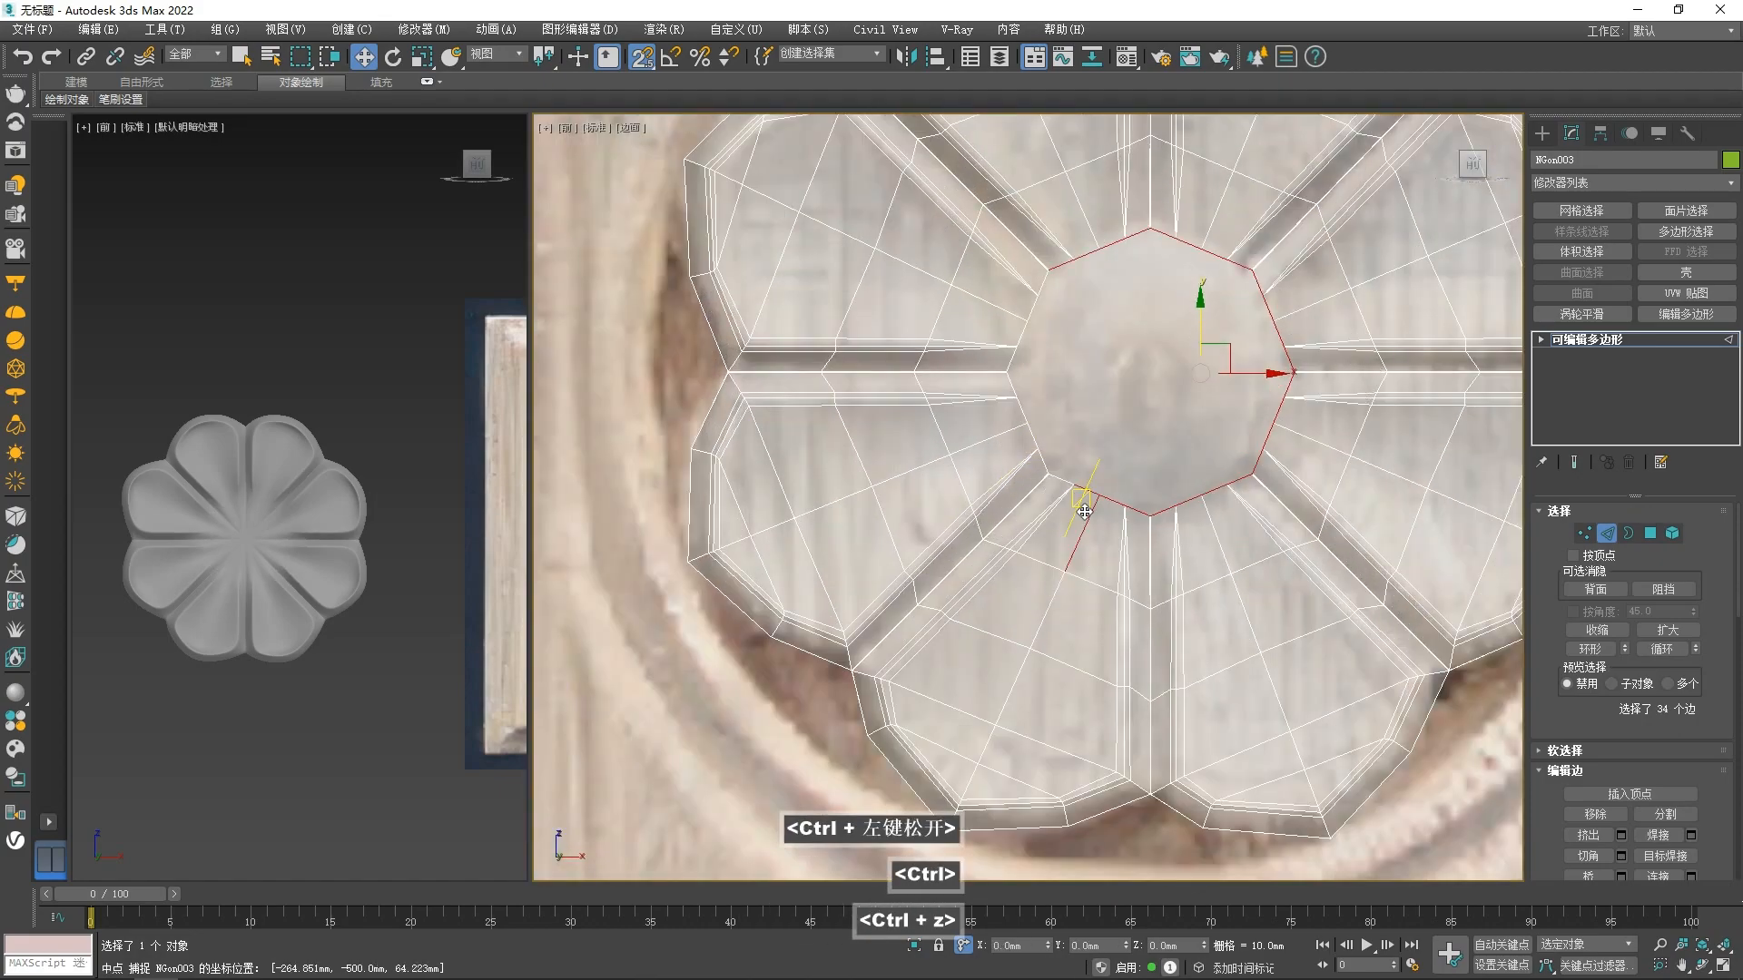
scroll(1084, 514, up, 2)
ctrl+drag(1089, 600, 953, 468)
middle_drag(958, 255, 994, 669)
ctrl+drag(1031, 638, 832, 458)
middle_drag(1047, 302, 1017, 640)
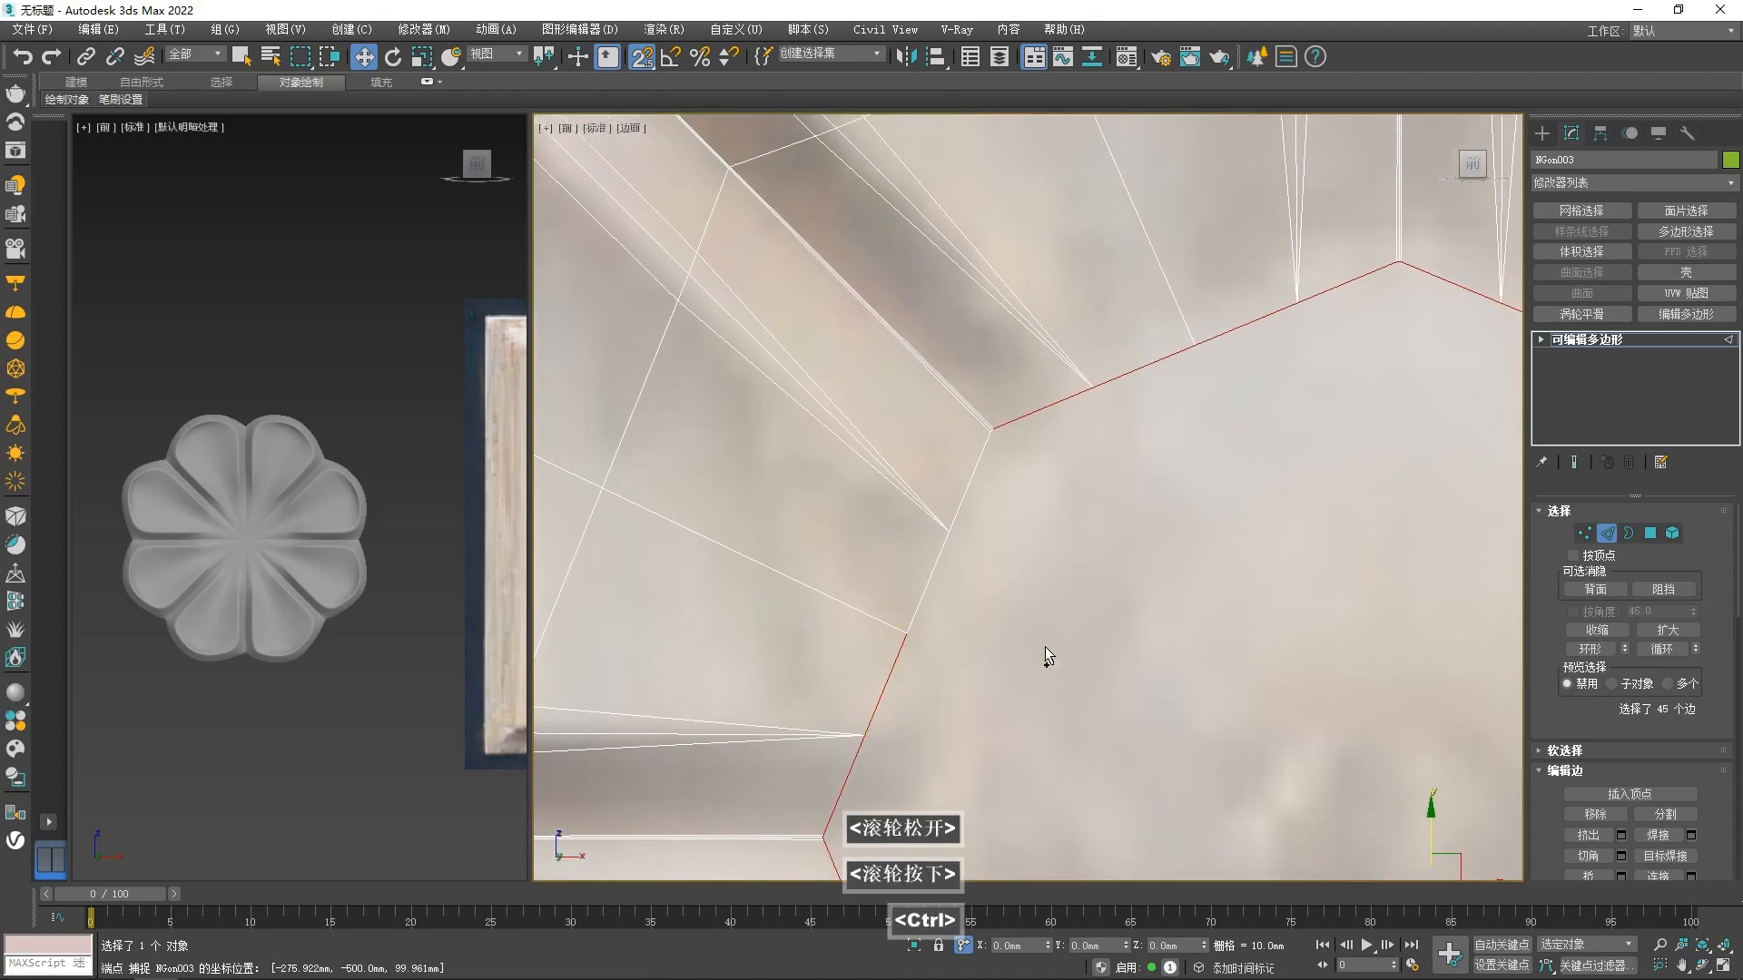
ctrl+drag(1075, 663, 858, 413)
ctrl+scroll(845, 472, down, 2)
scroll(847, 502, down, 2)
scroll(995, 542, up, 1)
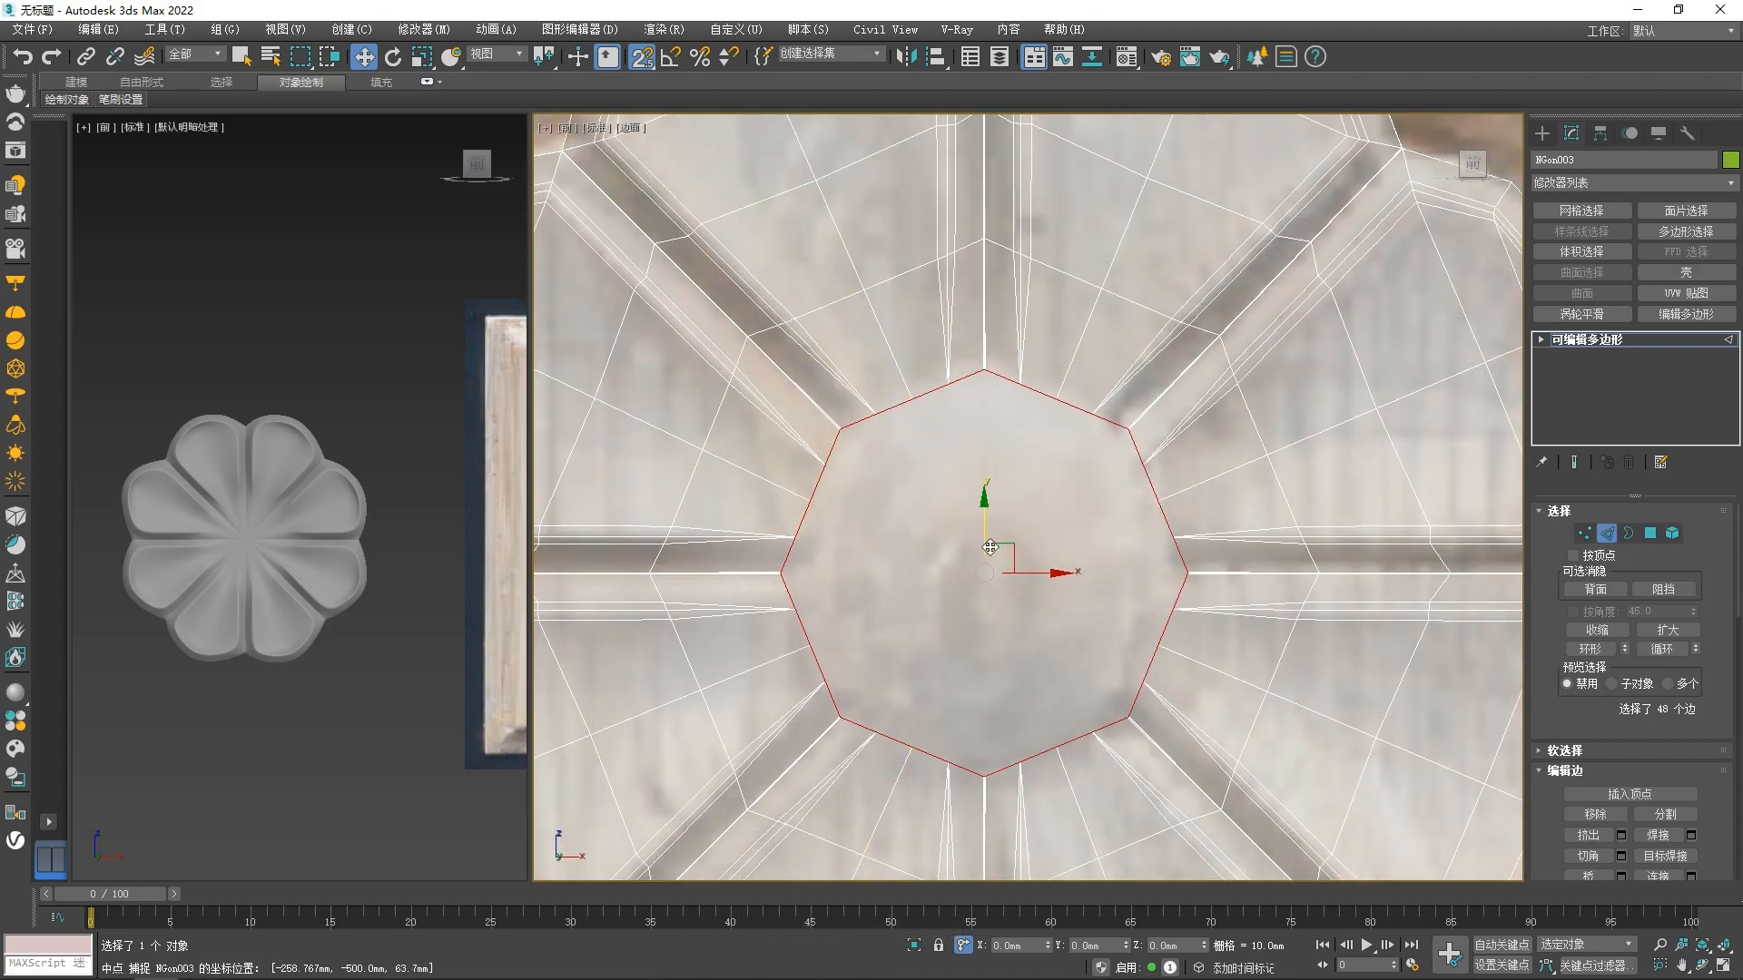
- Select the vertices around the rim of the flower's central opening
shift+drag(1019, 538, 971, 581)
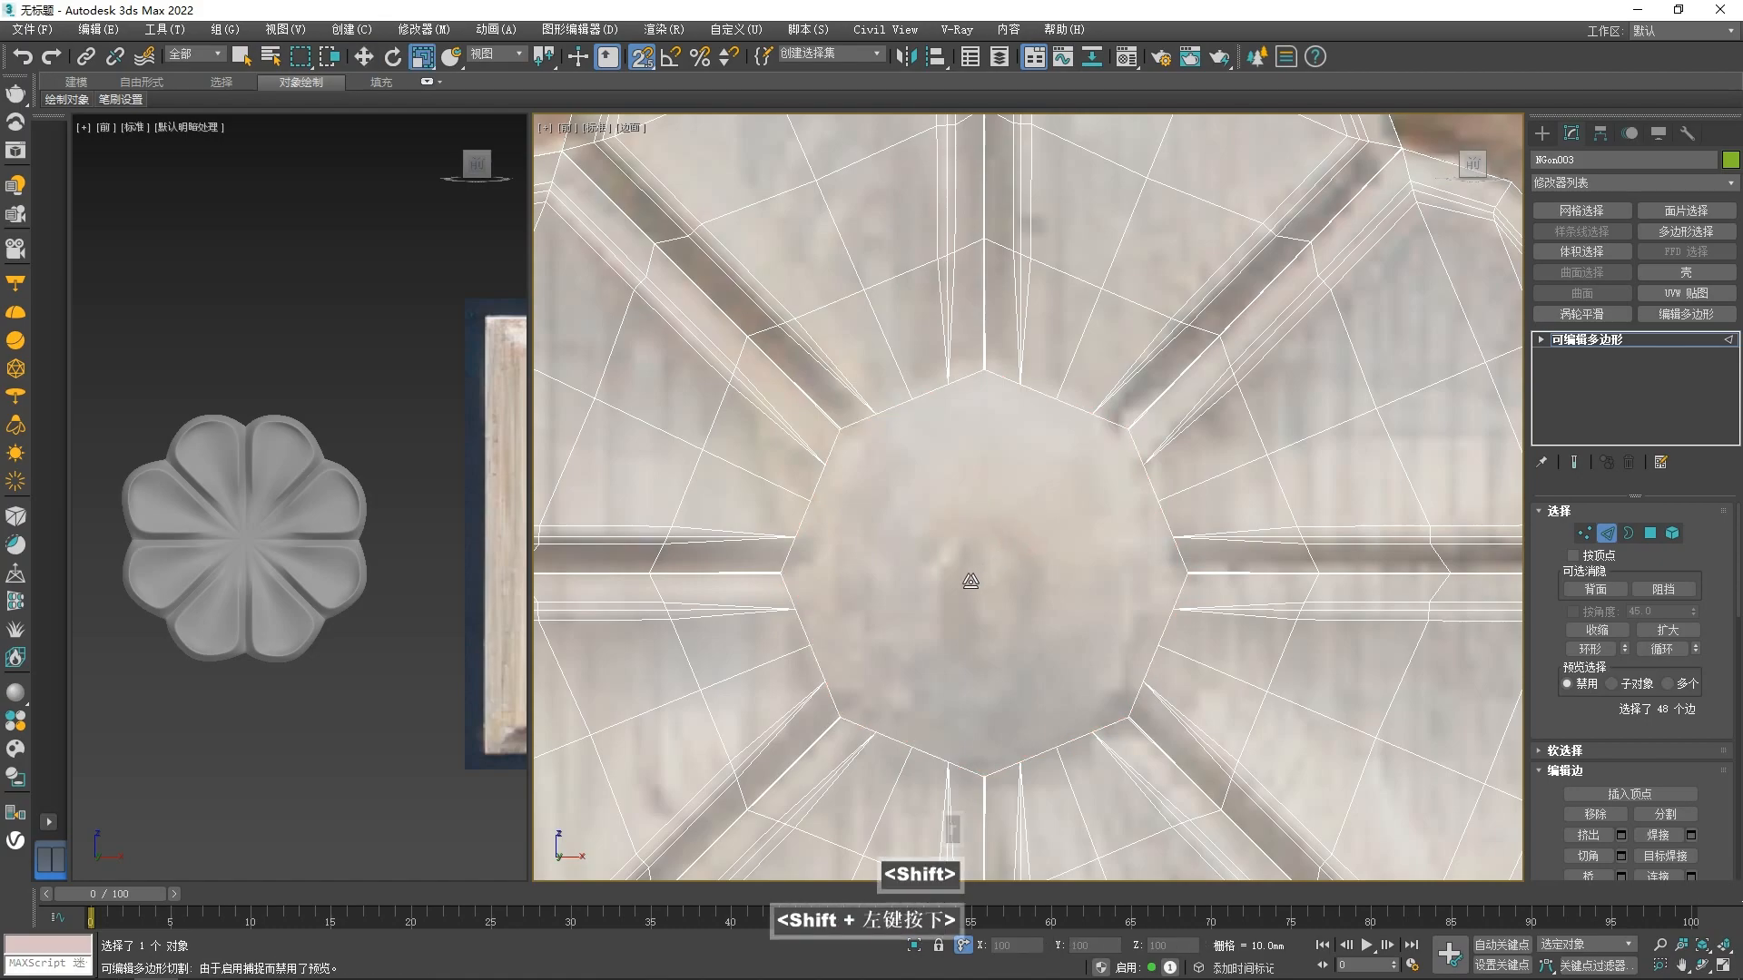
key(1)
ctrl+drag(996, 519, 894, 361)
ctrl+drag(1101, 527, 1006, 365)
ctrl+drag(1167, 536, 1066, 403)
ctrl+drag(1209, 693, 1037, 459)
ctrl+drag(1166, 769, 935, 707)
ctrl+drag(1044, 792, 959, 750)
- Undo the trial inward scaling and collapse the rim of the central opening into a single centre vertex
key(r)
key(BackSpace)
key(shift)
key(r)
mouse_move(1017, 540)
shift+mouse_down()
mouse_move(974, 583)
mouse_move(945, 693)
mouse_move(1093, 670)
shift+mouse_up()
click(963, 516)
key(ctrl+z)
right_click(873, 483)
click(843, 290)
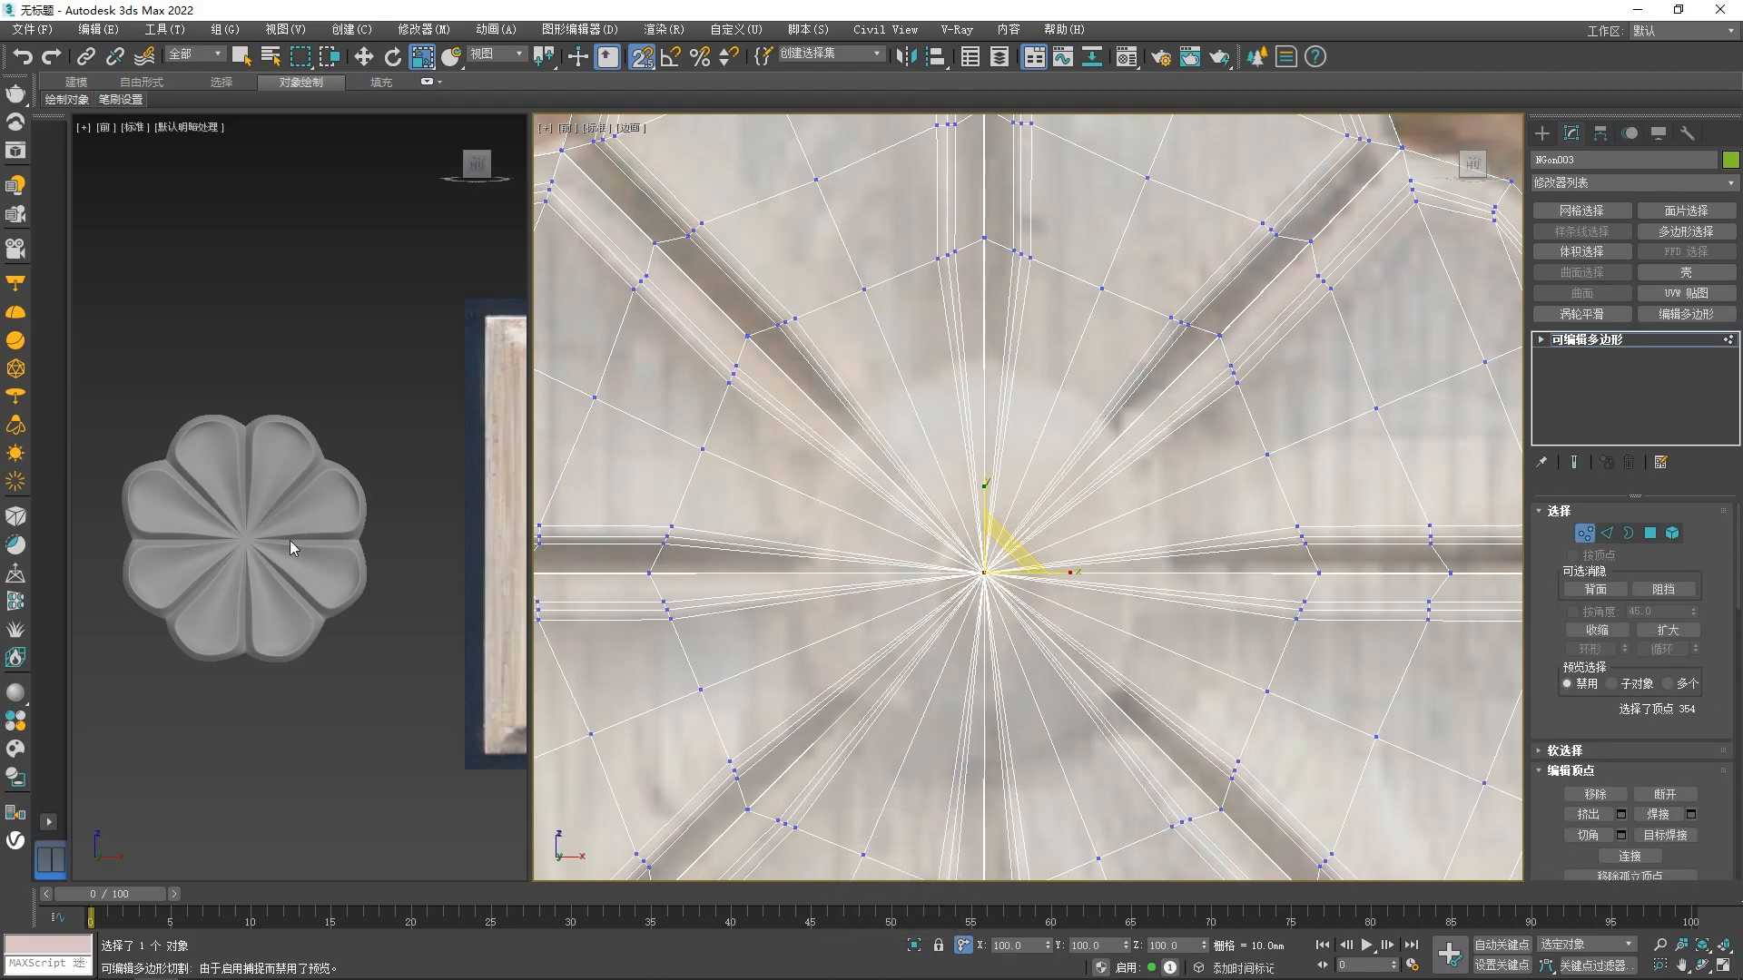
- Examine how the petals meet at the flower's centre and compare it with the smoothed copy
scroll(286, 542, down, 3)
scroll(1163, 482, down, 5)
click(1540, 390)
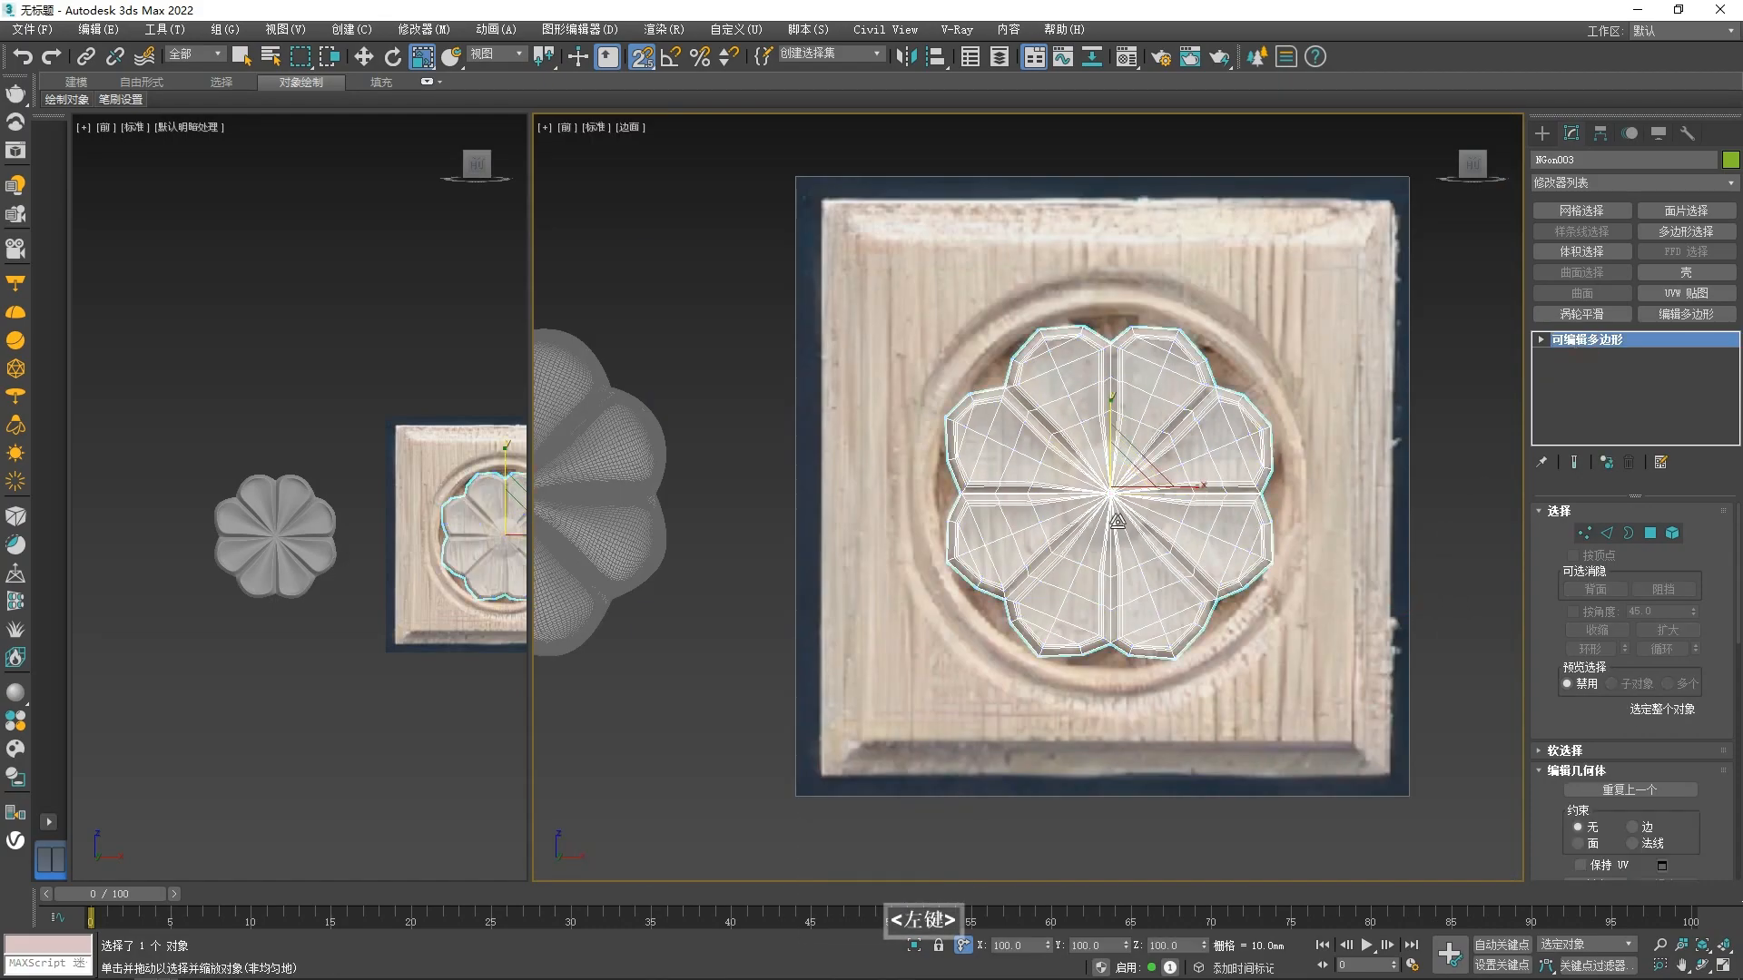
scroll(1134, 504, up, 8)
scroll(308, 526, up, 4)
scroll(308, 527, up, 3)
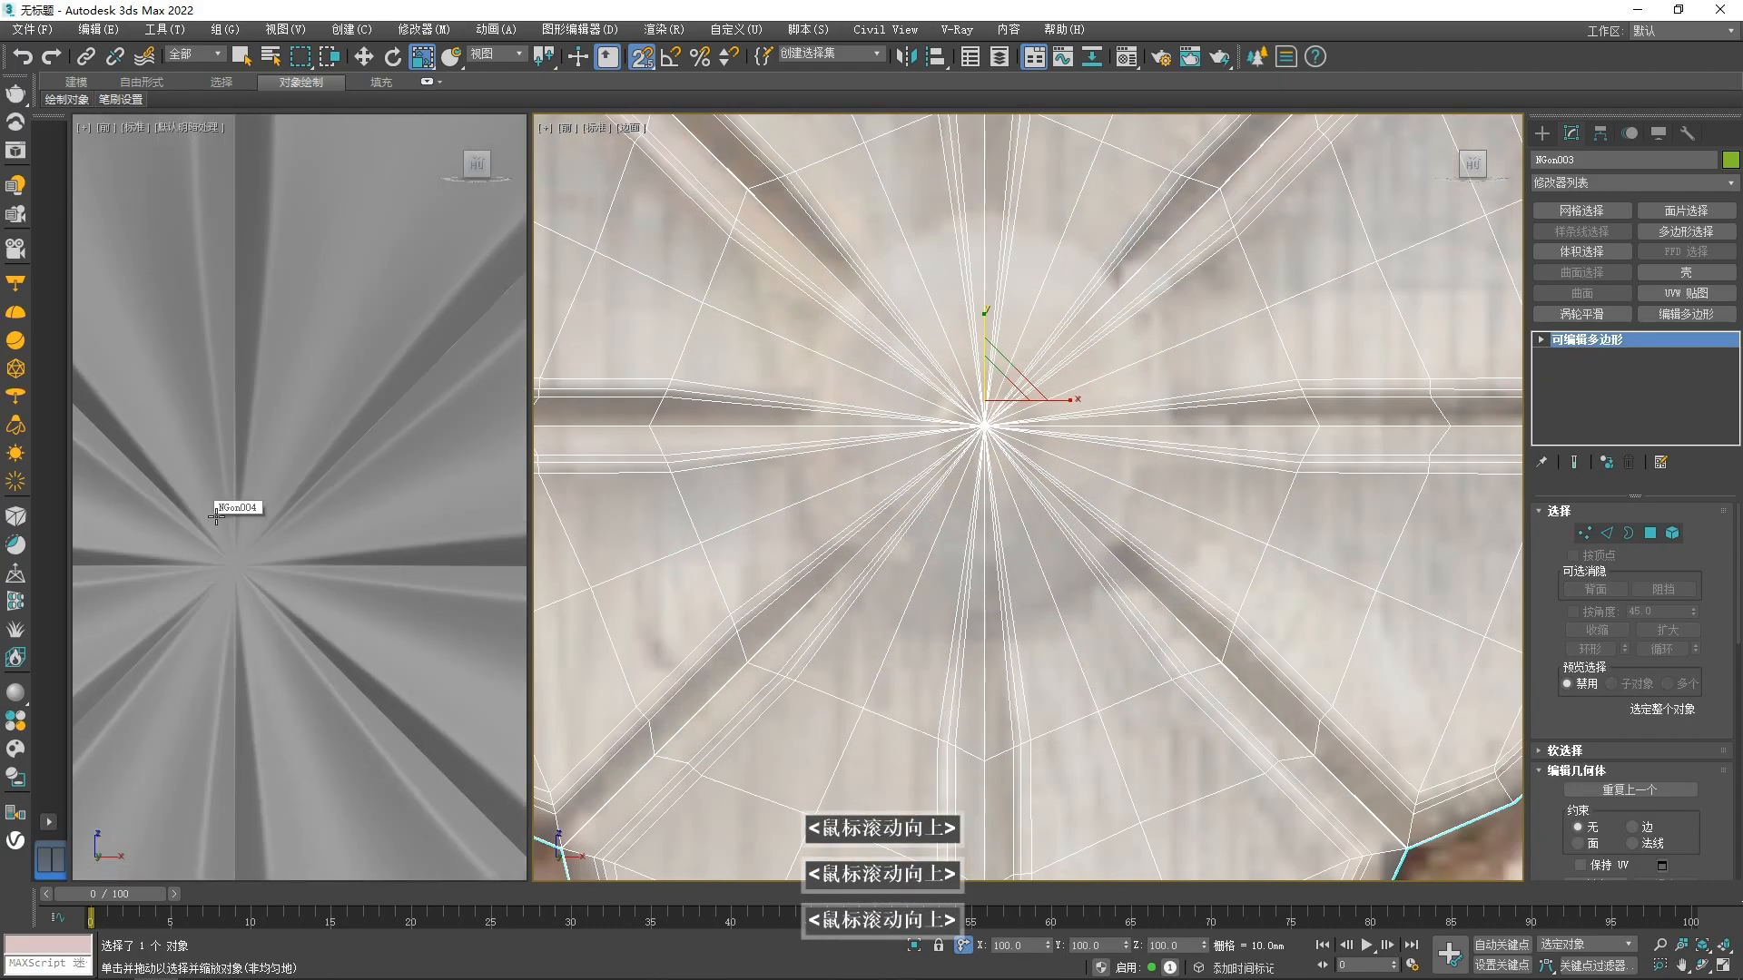
scroll(1042, 498, down, 5)
scroll(989, 482, up, 5)
key(1)
scroll(1126, 493, down, 4)
scroll(1124, 488, down, 2)
middle_drag(1135, 488, 1063, 475)
- Delete the square panel copy and the smoothed flower copy that stand beside the reference image
key(z)
key(z)
key(z)
key(BackSpace)
key(BackSpace)
key(BackSpace)
key(shift)
key(z)
middle_drag(1308, 505, 1085, 508)
scroll(1085, 509, down, 5)
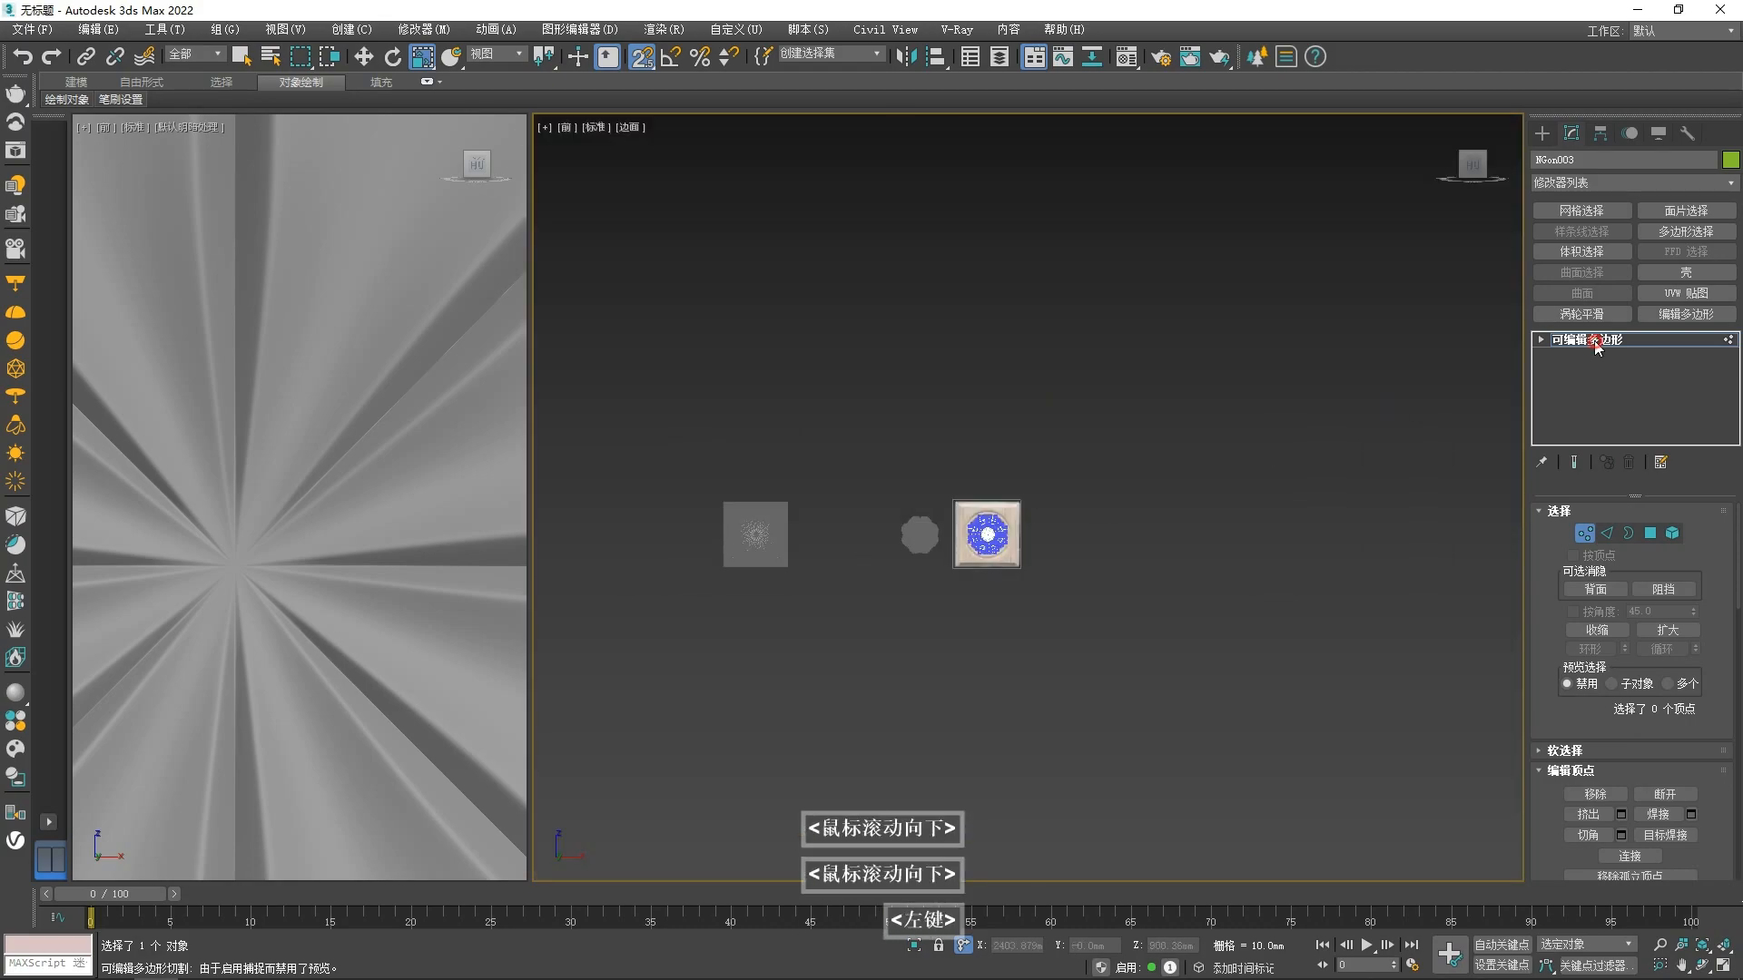
click(790, 550)
key(Delete)
click(922, 533)
key(Delete)
- Draw an eight-sided polygon spline from the flower's centre out to the edge of the reference's round button
scroll(1007, 567, up, 8)
click(1007, 566)
scroll(1007, 566, up, 2)
key(1)
scroll(1007, 556, up, 1)
click(1541, 133)
click(1582, 344)
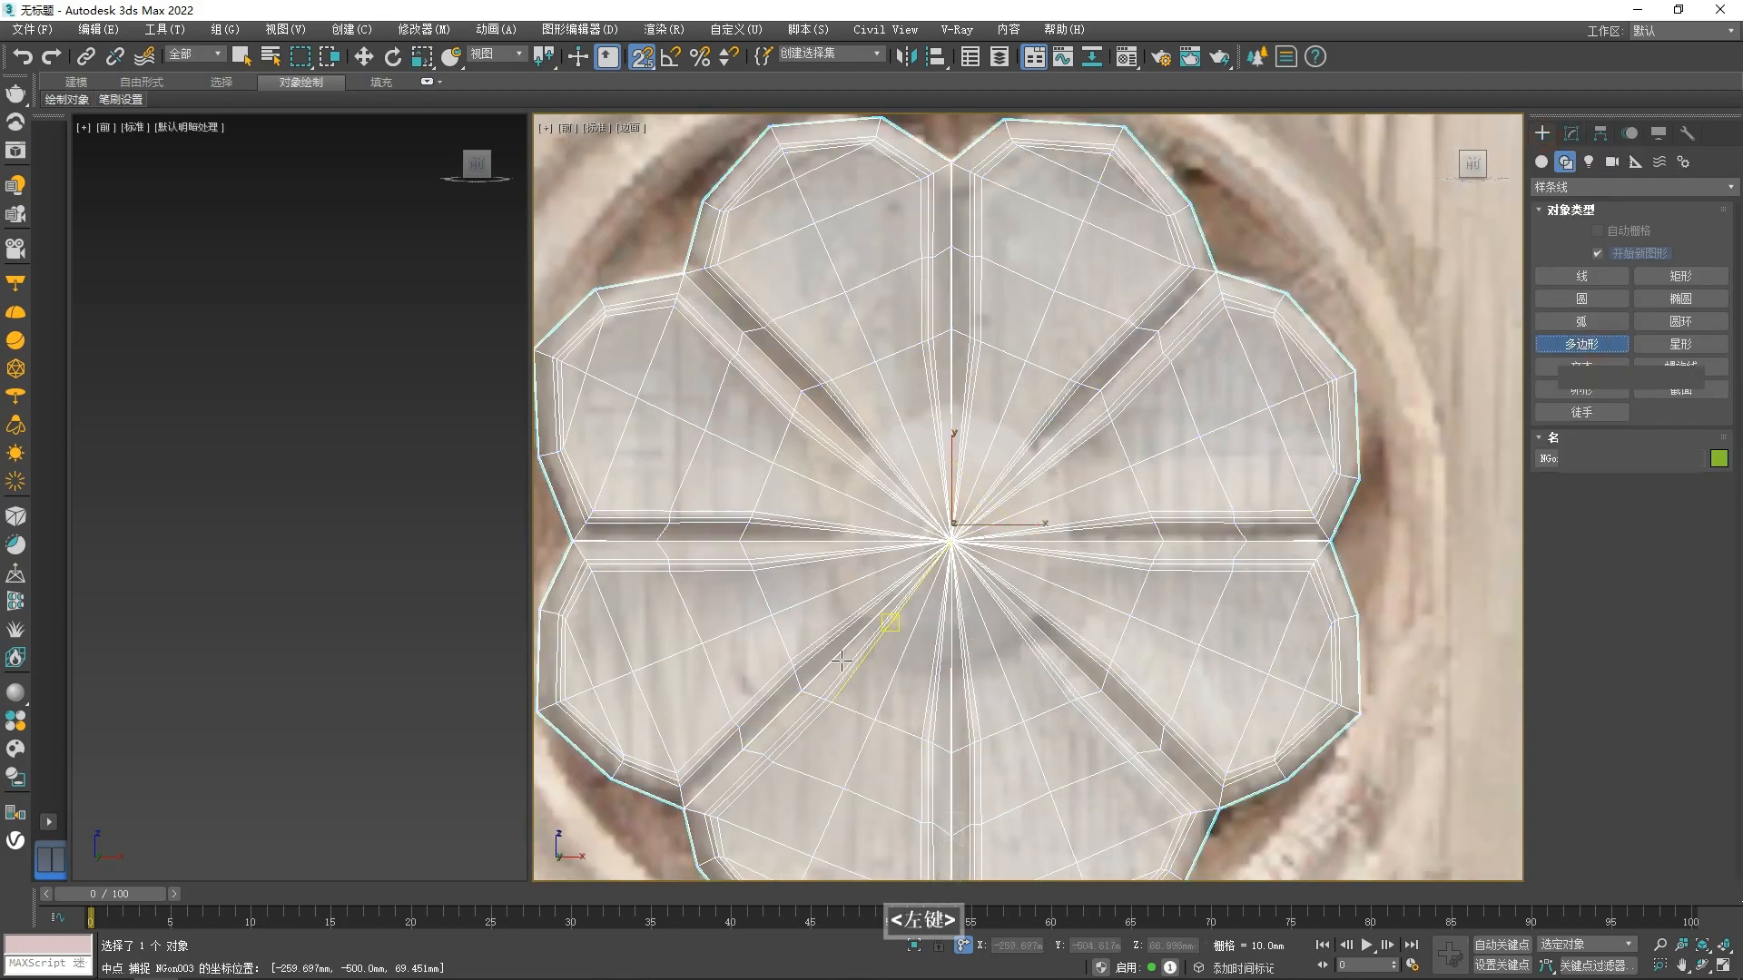
scroll(964, 516, up, 3)
drag(965, 516, 1096, 640)
key(ctrl+z)
drag(964, 515, 1081, 664)
- Convert the octagon spline to an editable poly and toggle its see-through display
right_click(976, 589)
mouse_move(1089, 767)
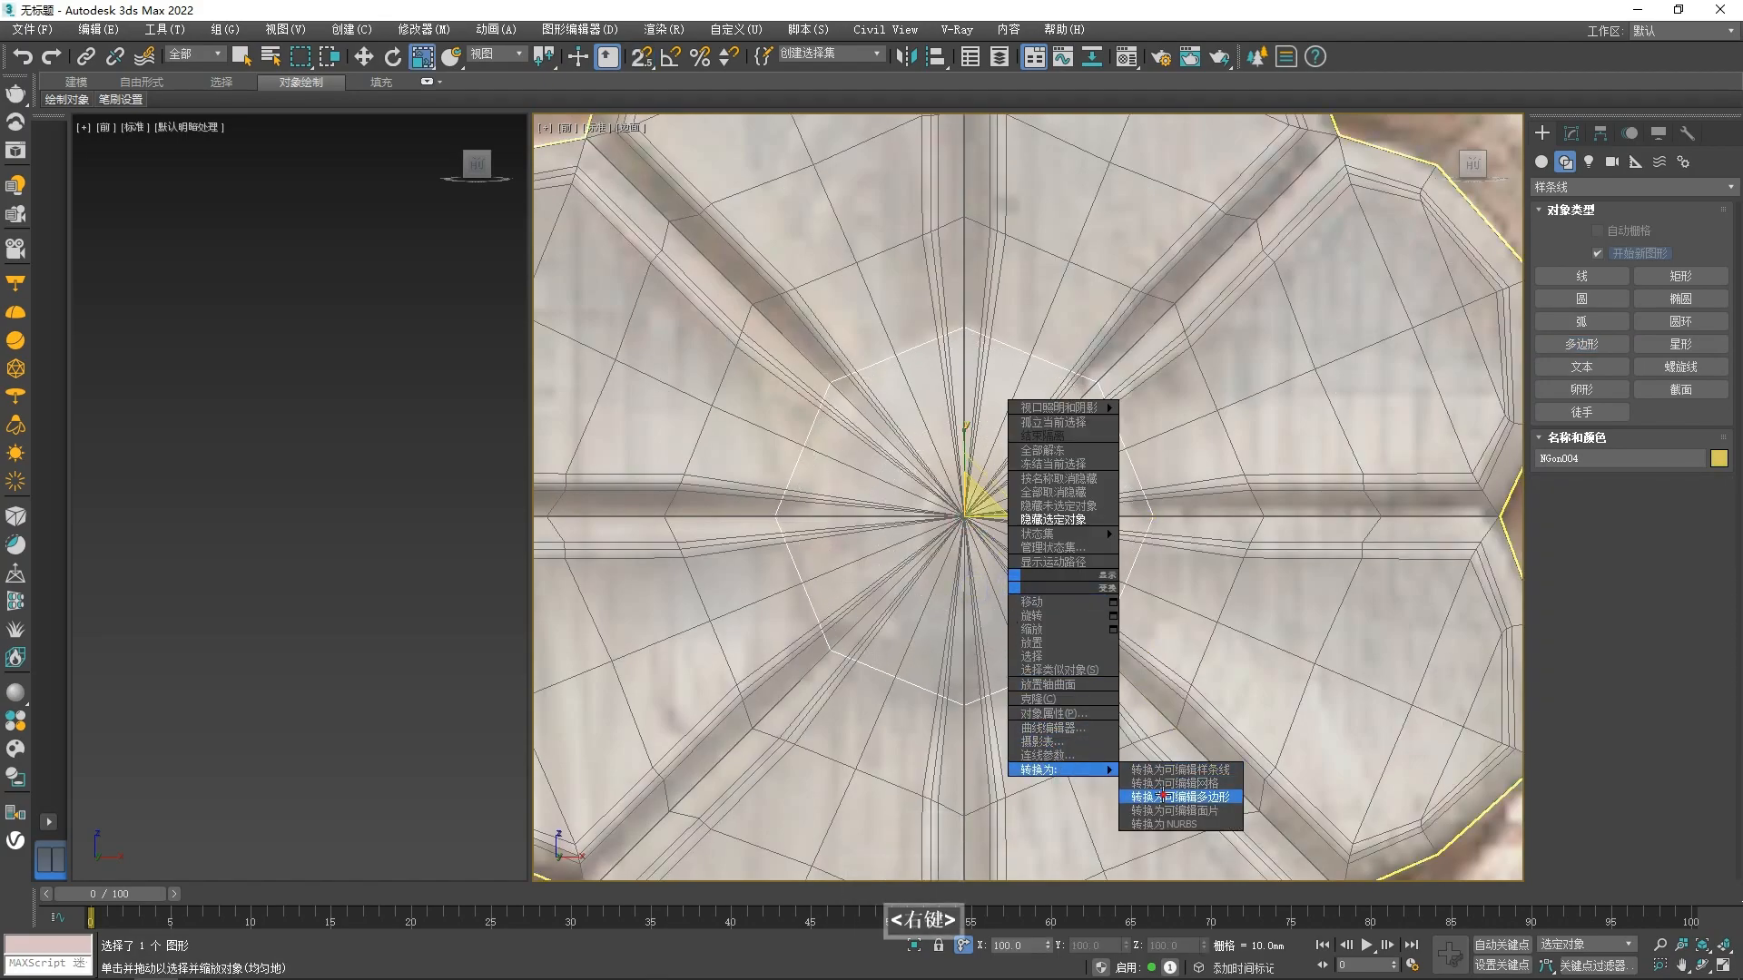
click(1180, 801)
key(alt+x)
key(3)
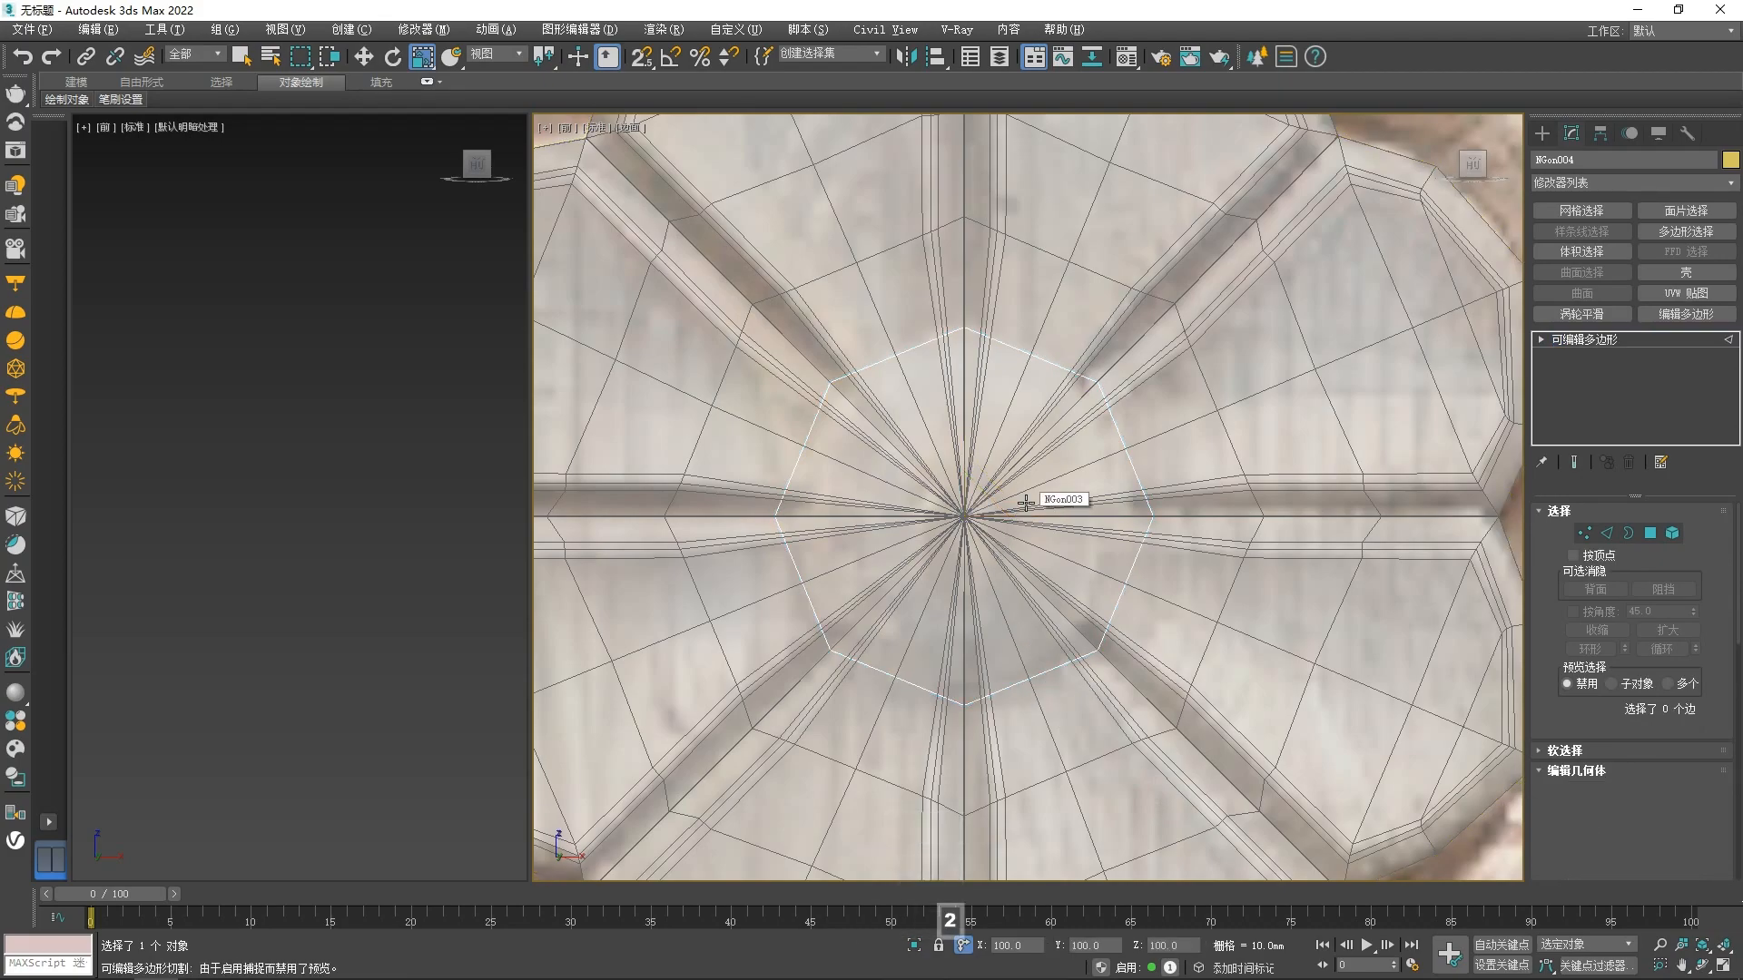
- Select the octagon's face and inset it by 5 mm
click(1048, 361)
key(4)
click(1005, 400)
right_click(1004, 400)
click(904, 488)
drag(1041, 534, 1042, 505)
double_click(1074, 535)
text(5)
key(Return)
- Move the inset face by -10 mm along Y to raise the centre cap
alt+middle_drag(1010, 649, 1065, 793)
key(w)
double_click(1109, 945)
text(-10)
key(Return)
- Add a second, smaller tier to the cap by insetting the raised face again and moving it further outward
alt+middle_drag(1135, 508, 1145, 532)
key(f)
key(z)
scroll(908, 437, up, 4)
right_click(817, 486)
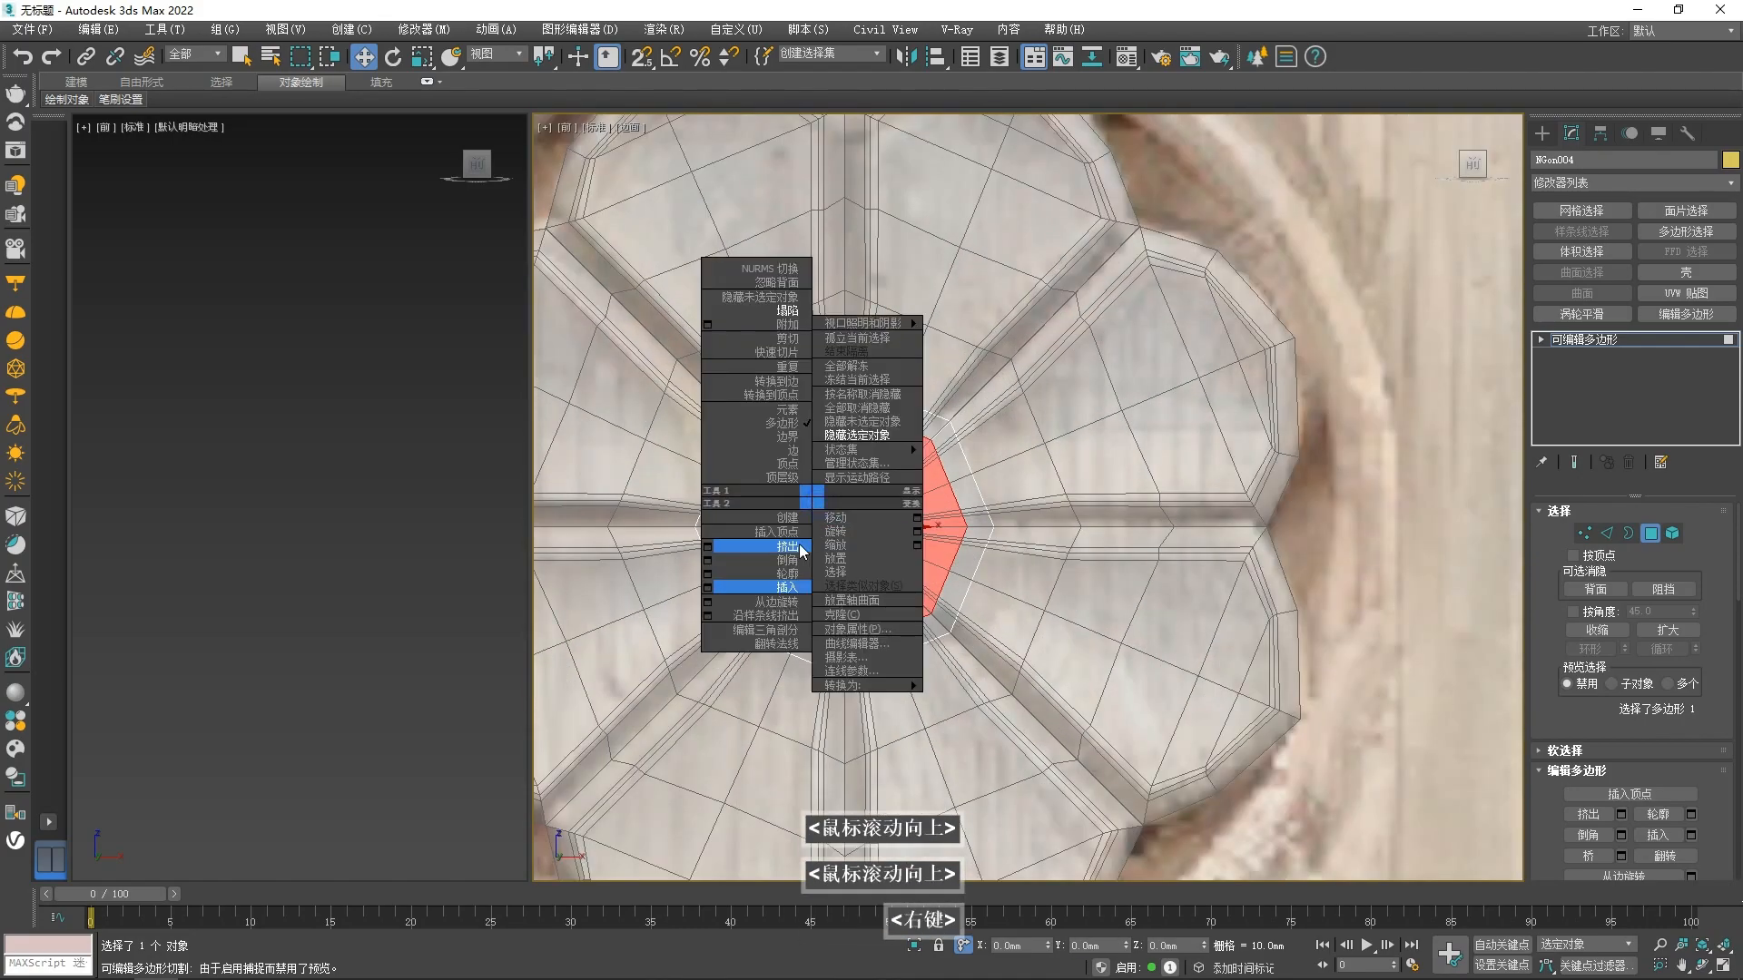
click(812, 545)
drag(1042, 535, 1042, 483)
click(1037, 560)
alt+middle_drag(1042, 581, 1020, 495)
key(Return)
- Select the whole centre cap and move it along Y to the depth of the petal flower
key(f)
click(1118, 505)
scroll(869, 425, up, 5)
scroll(1000, 557, down, 3)
scroll(908, 532, down, 4)
scroll(940, 511, up, 2)
click(916, 530)
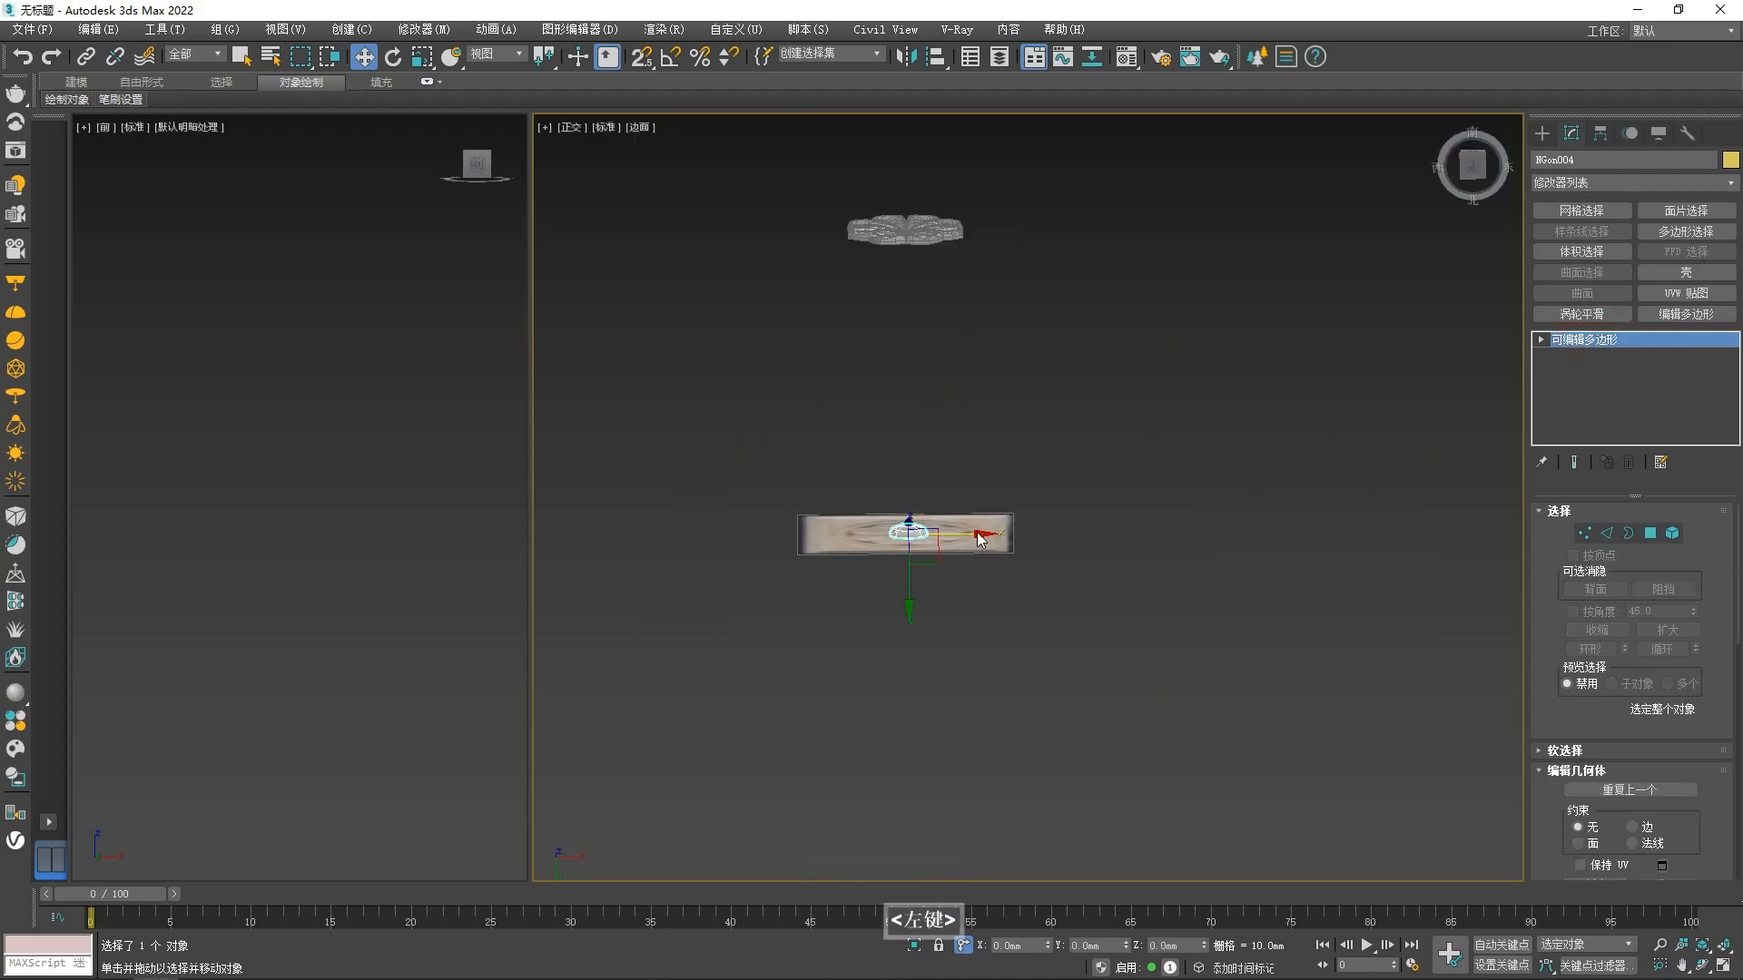
scroll(970, 601, up, 3)
key(Return)
- Apply TurboSmooth to the centre cap and the petal flower together
alt+middle_drag(1074, 684, 1142, 430)
scroll(993, 455, up, 5)
ctrl+click(1141, 430)
click(1570, 318)
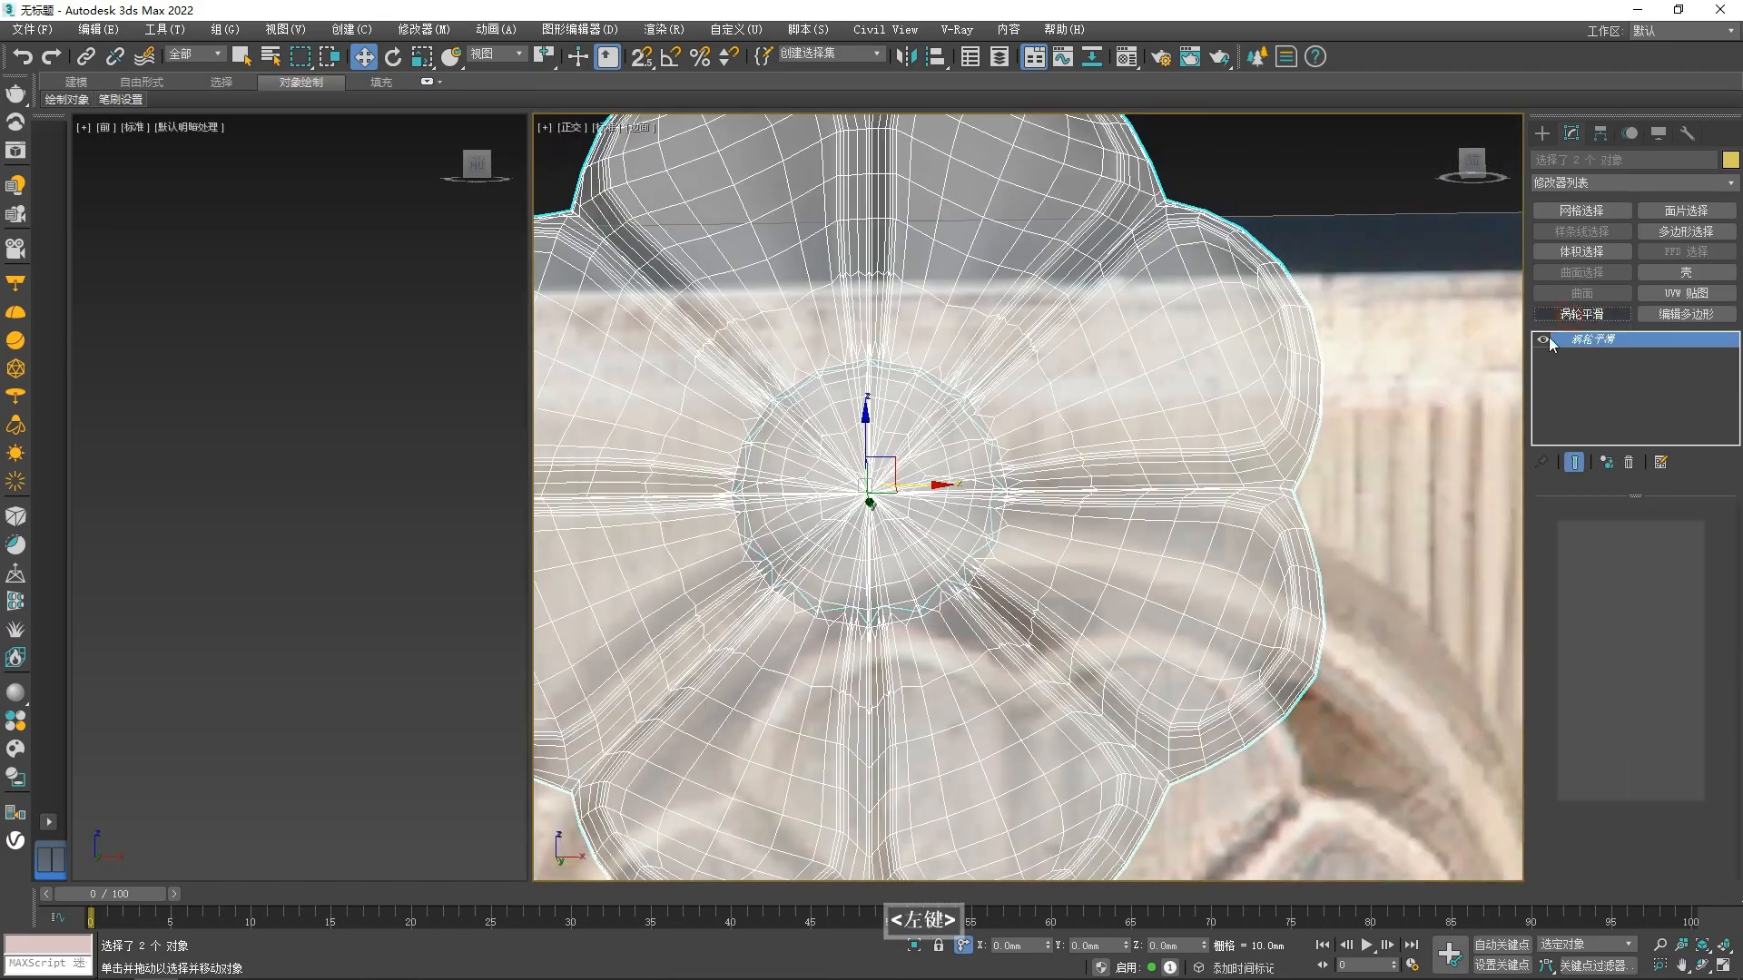
- Turn off edged faces and see-through display to show both smoothed objects as solid shaded surfaces
click(641, 130)
click(665, 339)
key(alt+x)
scroll(1211, 475, down, 4)
alt+middle_drag(1080, 512, 1084, 400)
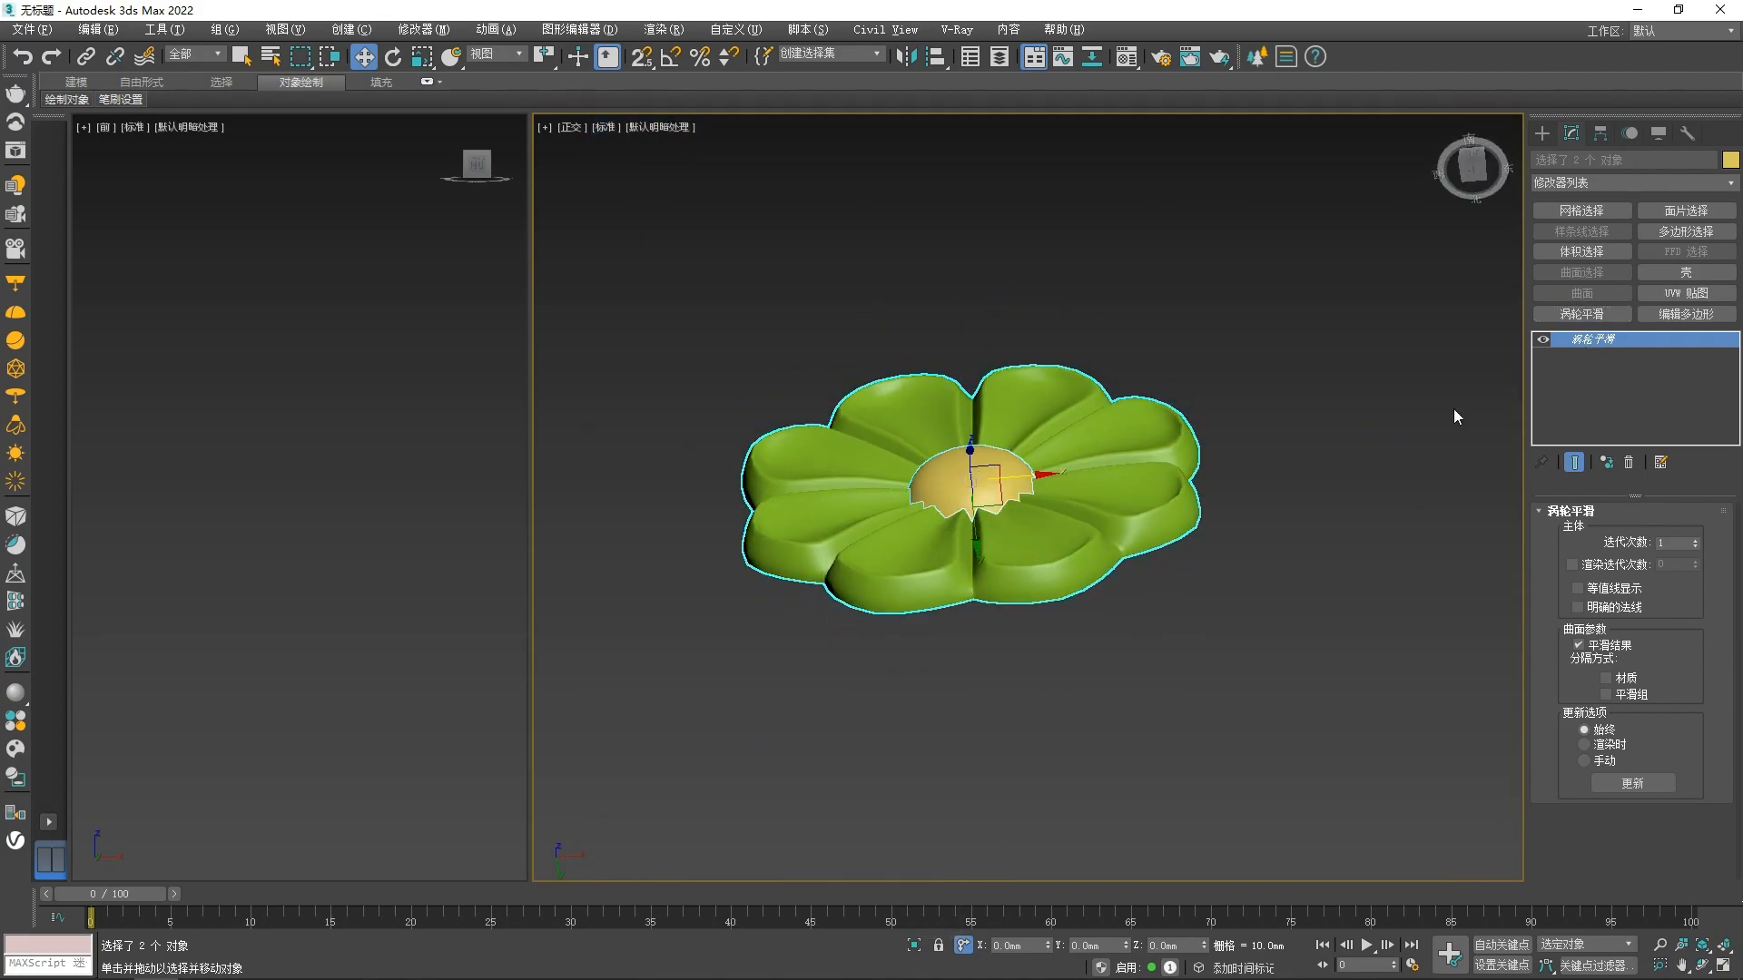
- Select the centre cap and adjust its depth along Y against the petals
click(994, 477)
alt+middle_drag(994, 477, 1009, 470)
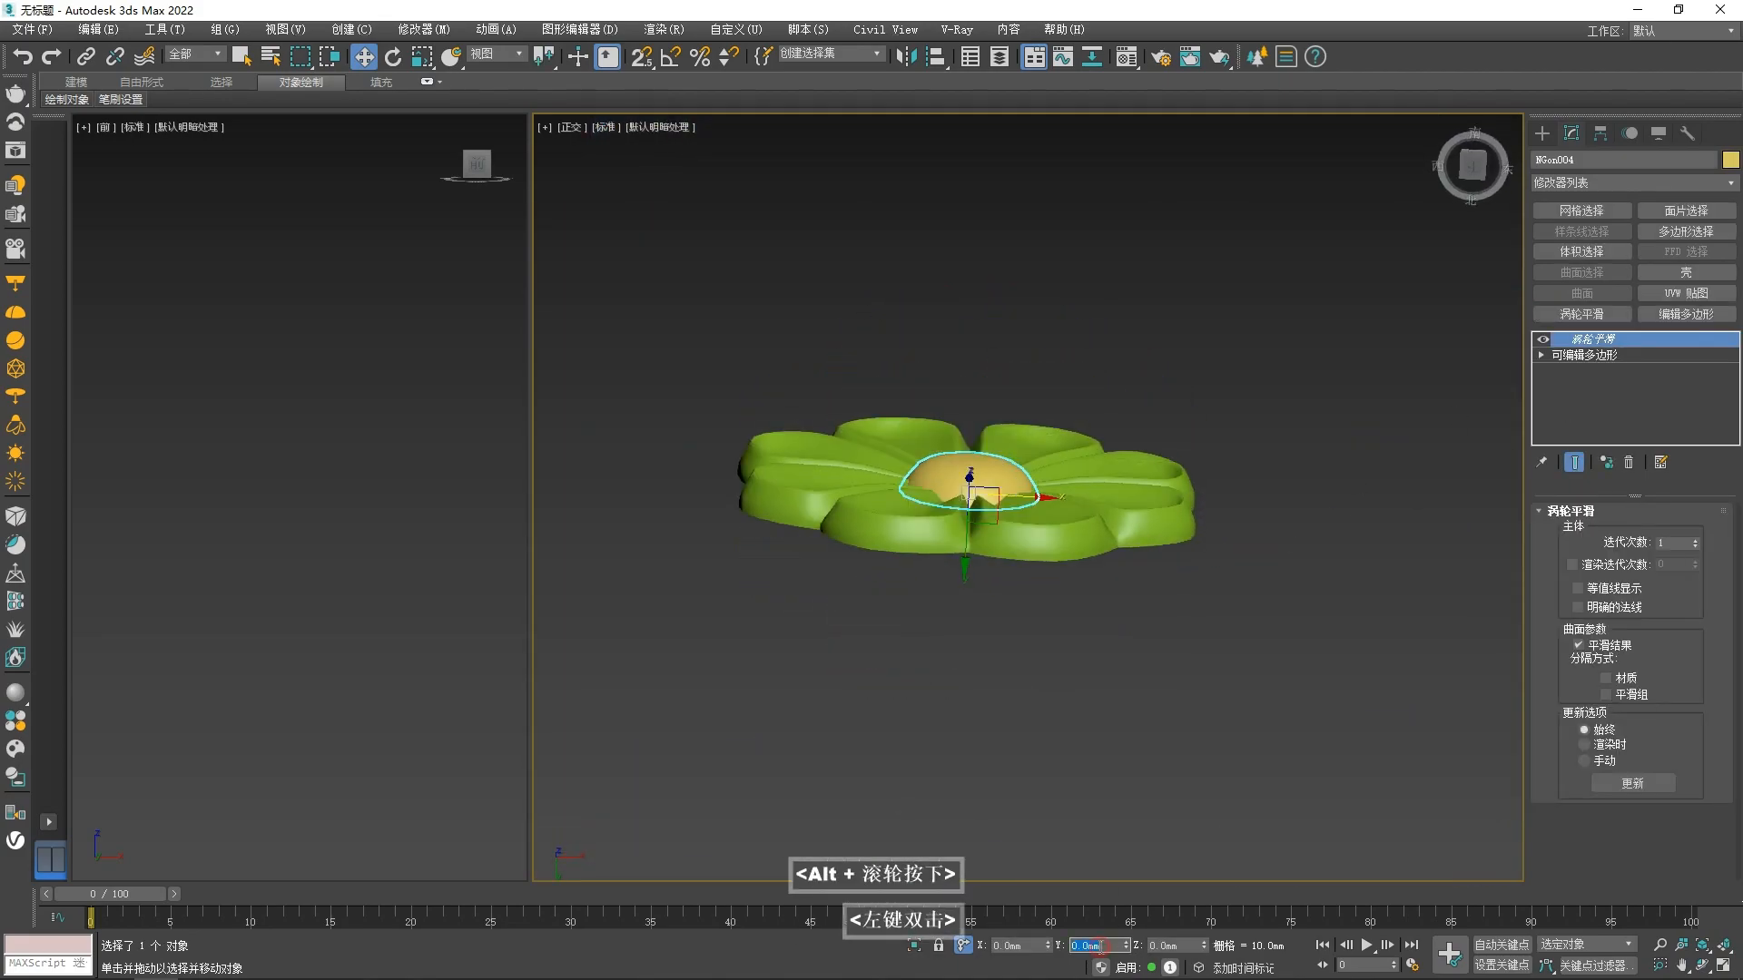
alt+middle_drag(1005, 469, 1058, 521)
key(f)
key(z)
scroll(841, 469, up, 1)
scroll(840, 468, up, 2)
- Delete the TurboSmooth modifier from the centre cap and attach the petal flower to it
right_click(920, 405)
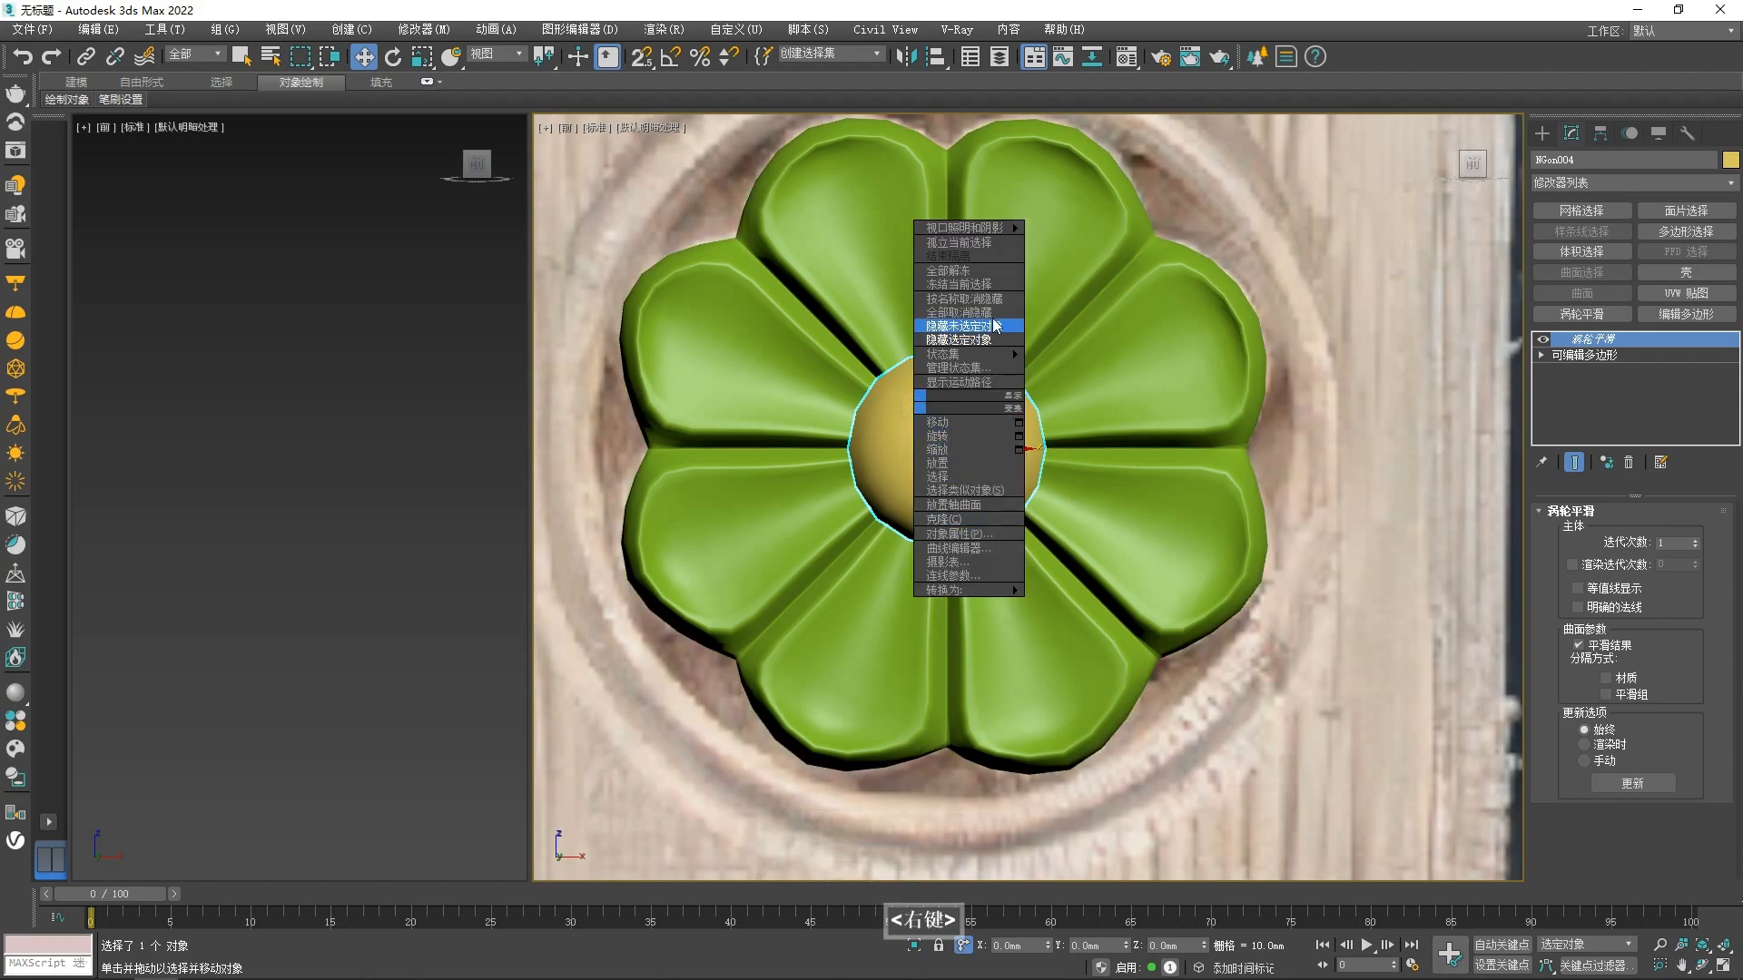
right_click(1585, 339)
click(1595, 373)
right_click(952, 448)
click(923, 304)
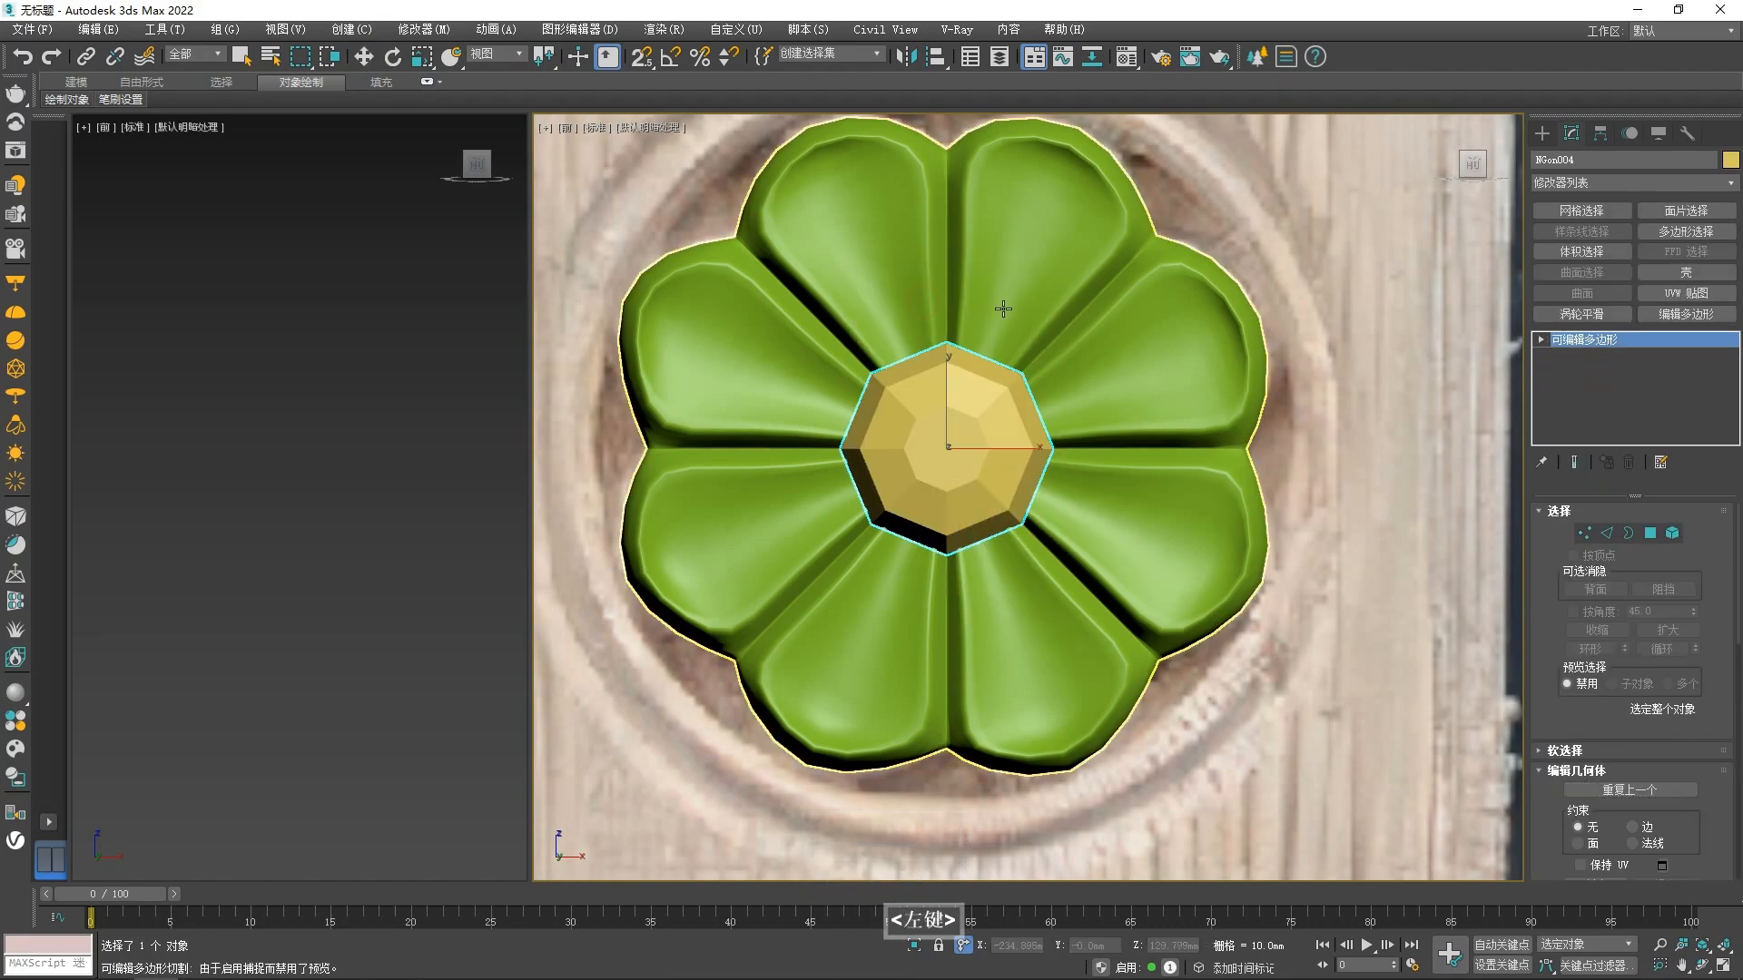
- Unhide all objects and select the square panel with the round recess, keeping it opaque
scroll(1026, 364, down, 5)
alt+middle_drag(1049, 423, 1068, 487)
key(f)
key(z)
right_click(1173, 380)
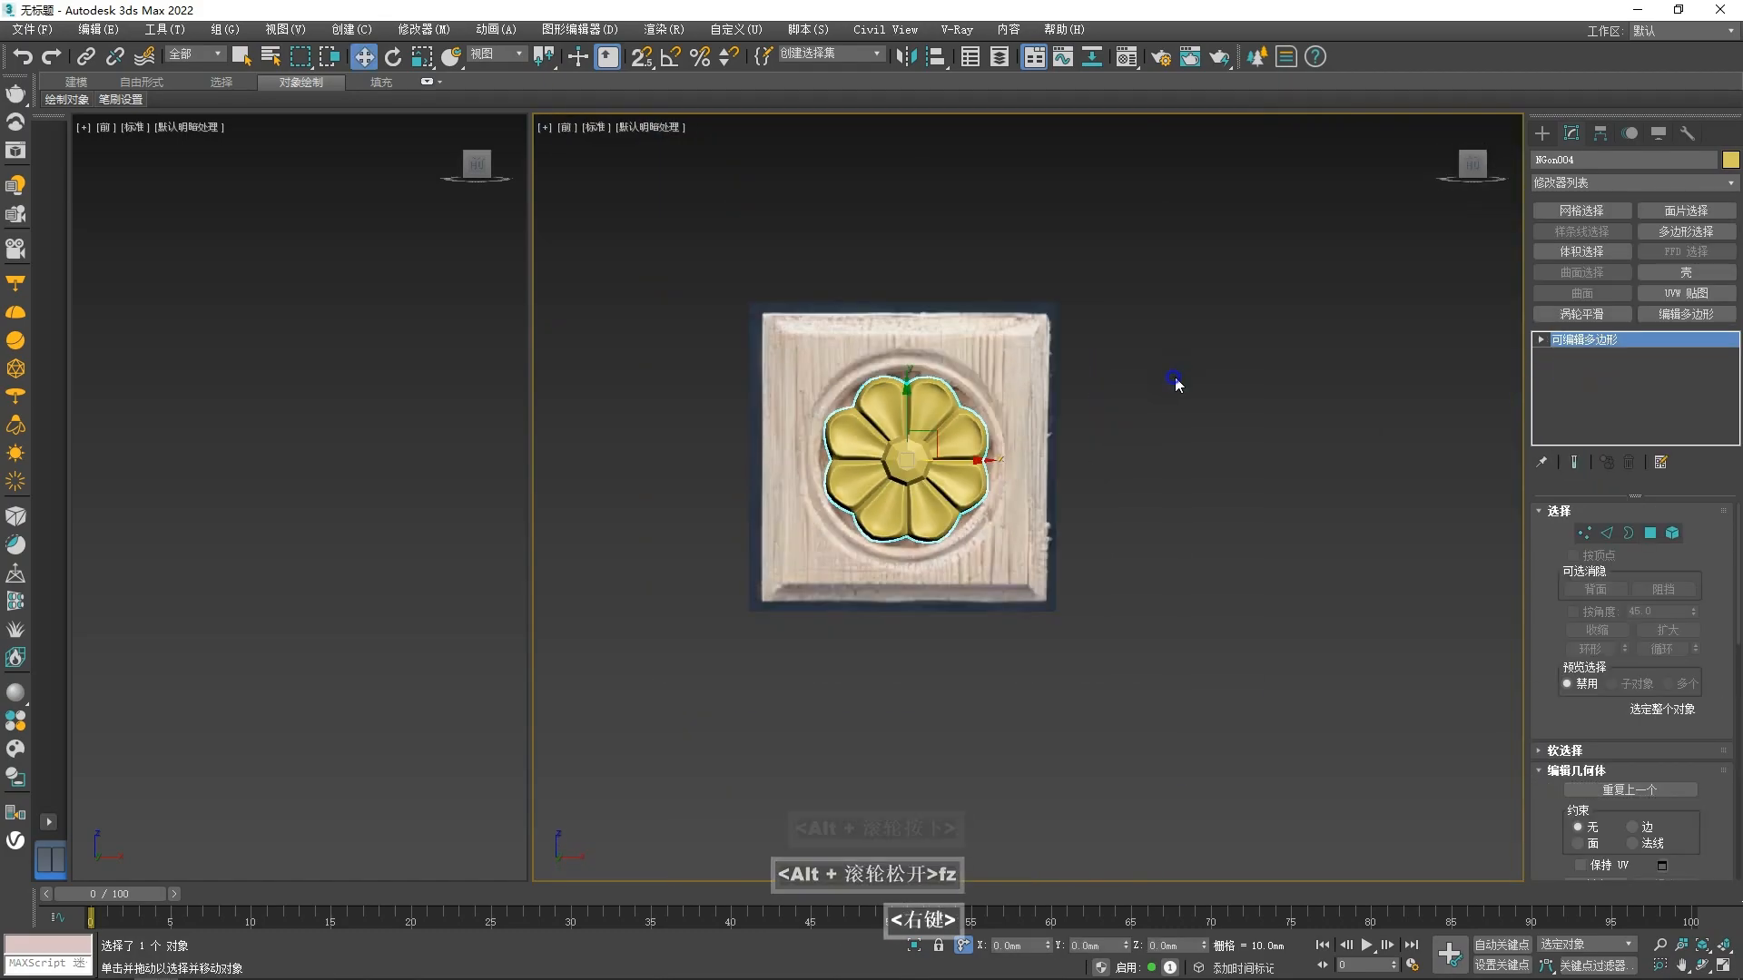
click(1225, 290)
scroll(896, 483, up, 2)
click(1151, 449)
key(alt+x)
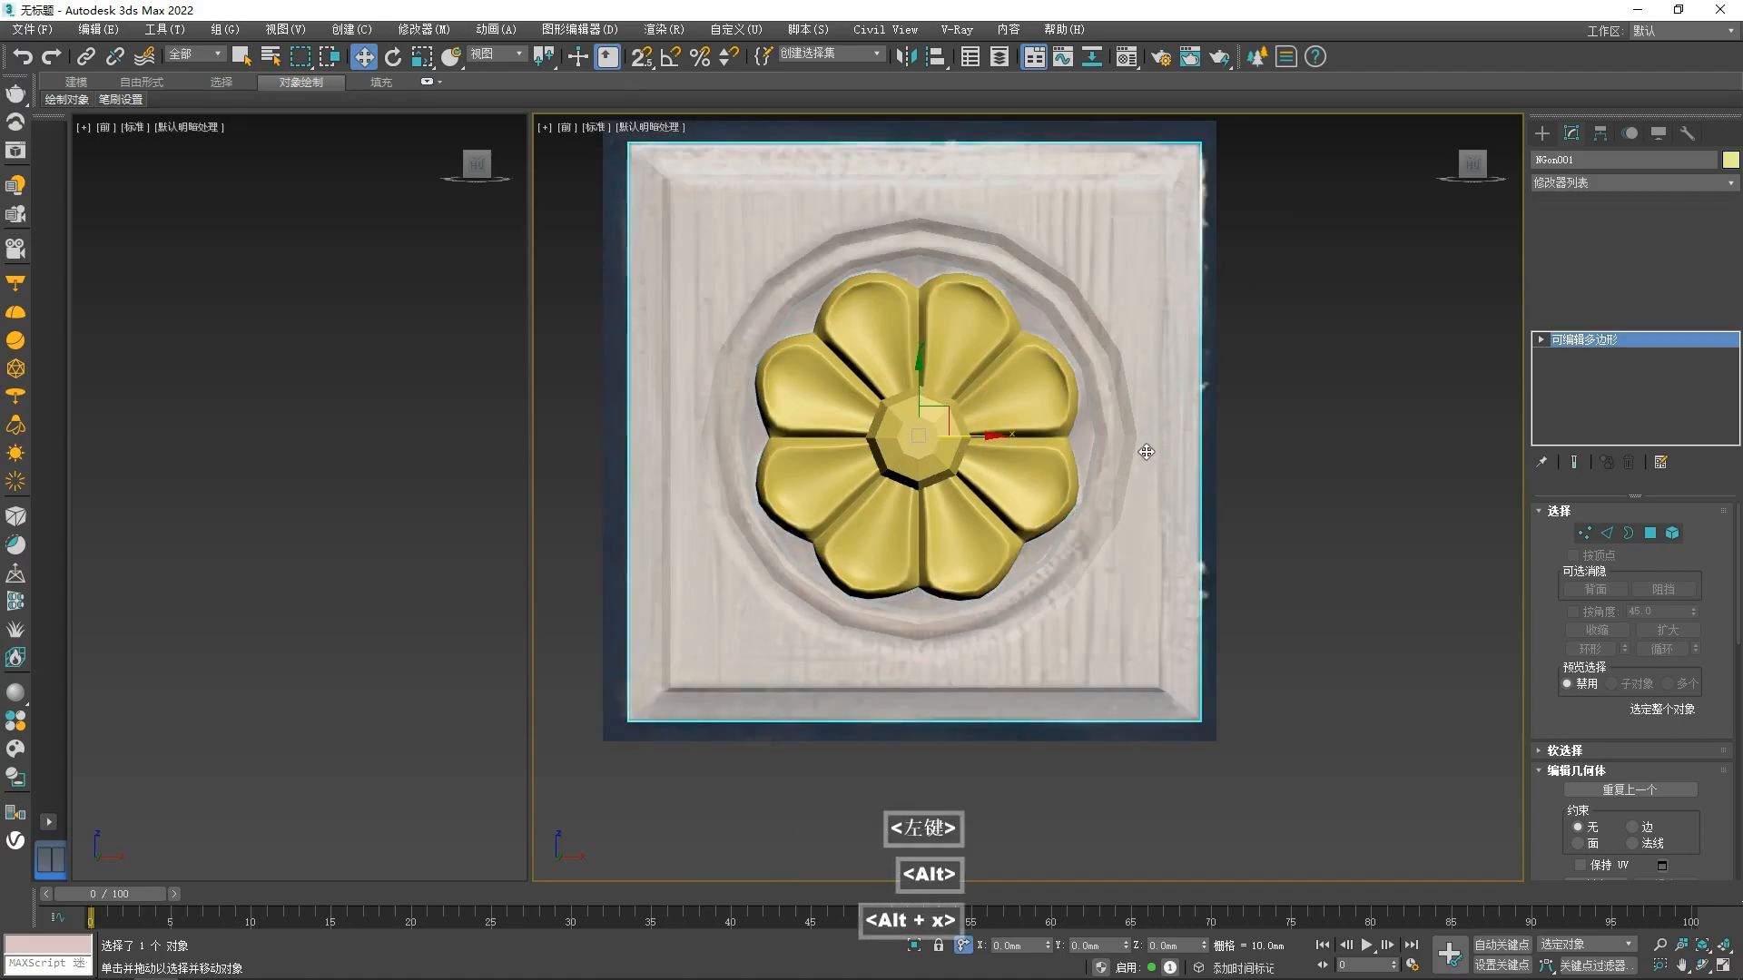
key(alt+x)
- Show the panel and flower from the top with edged faces to inspect how they line up in depth
alt+middle_drag(1151, 449, 1229, 623)
key(t)
scroll(1032, 526, up, 4)
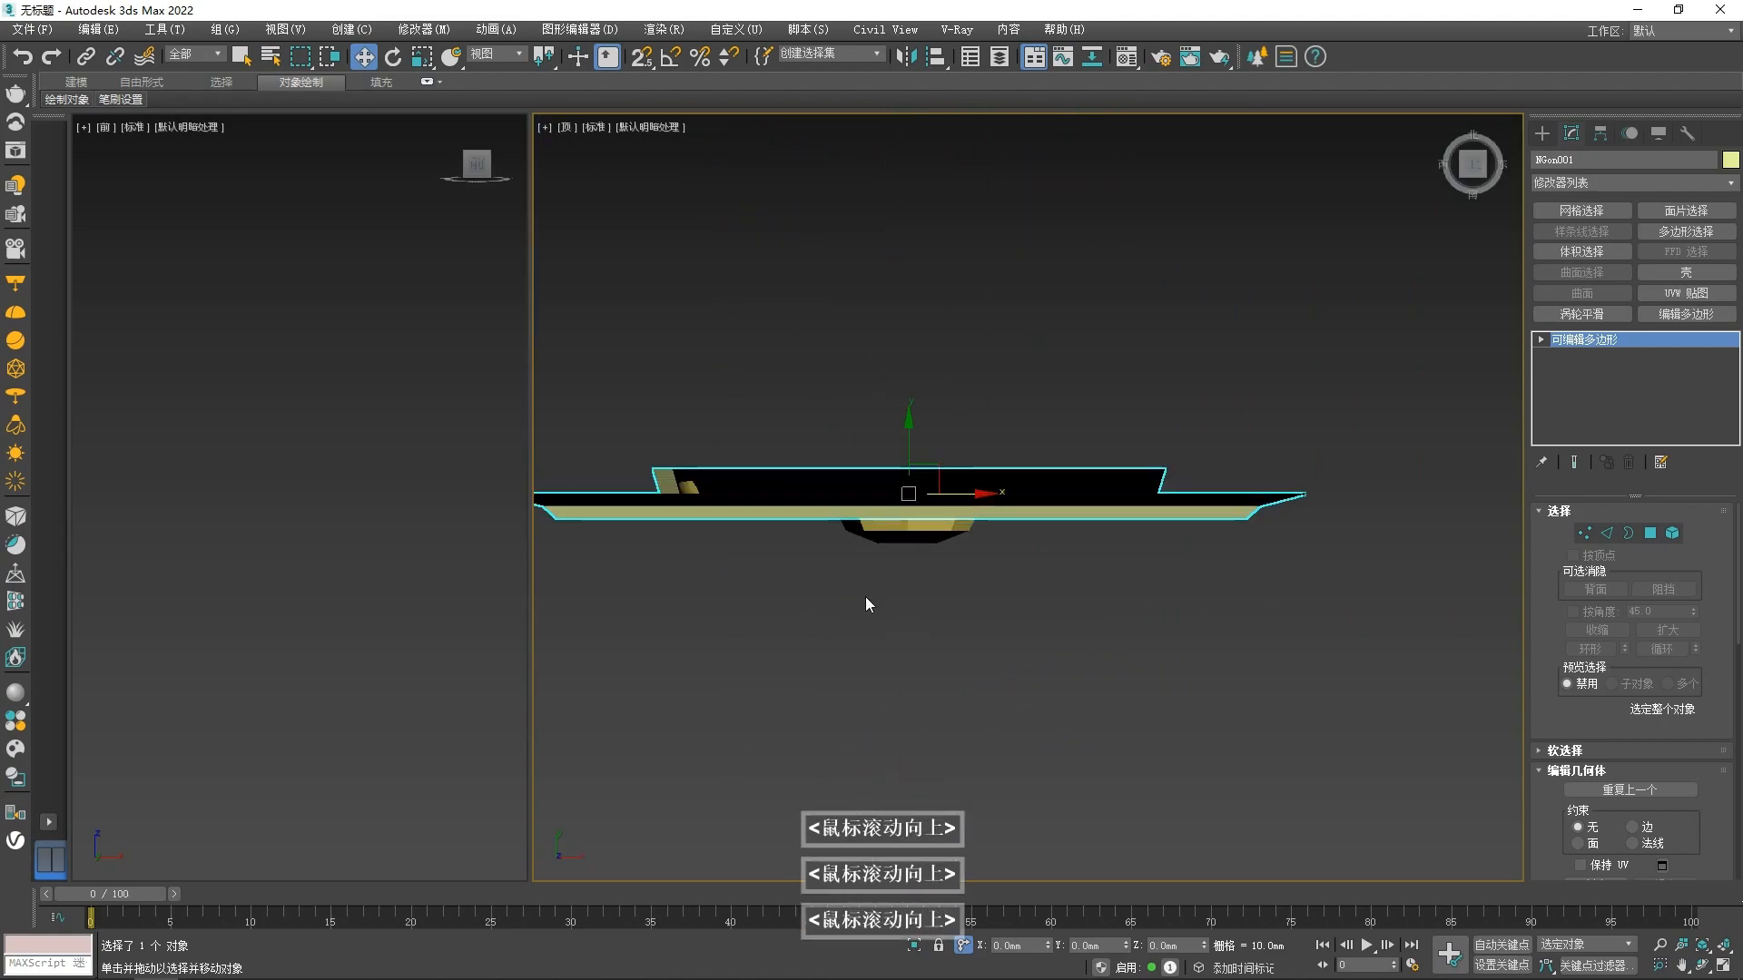
middle_drag(895, 621, 982, 646)
click(650, 127)
click(725, 513)
scroll(725, 518, up, 2)
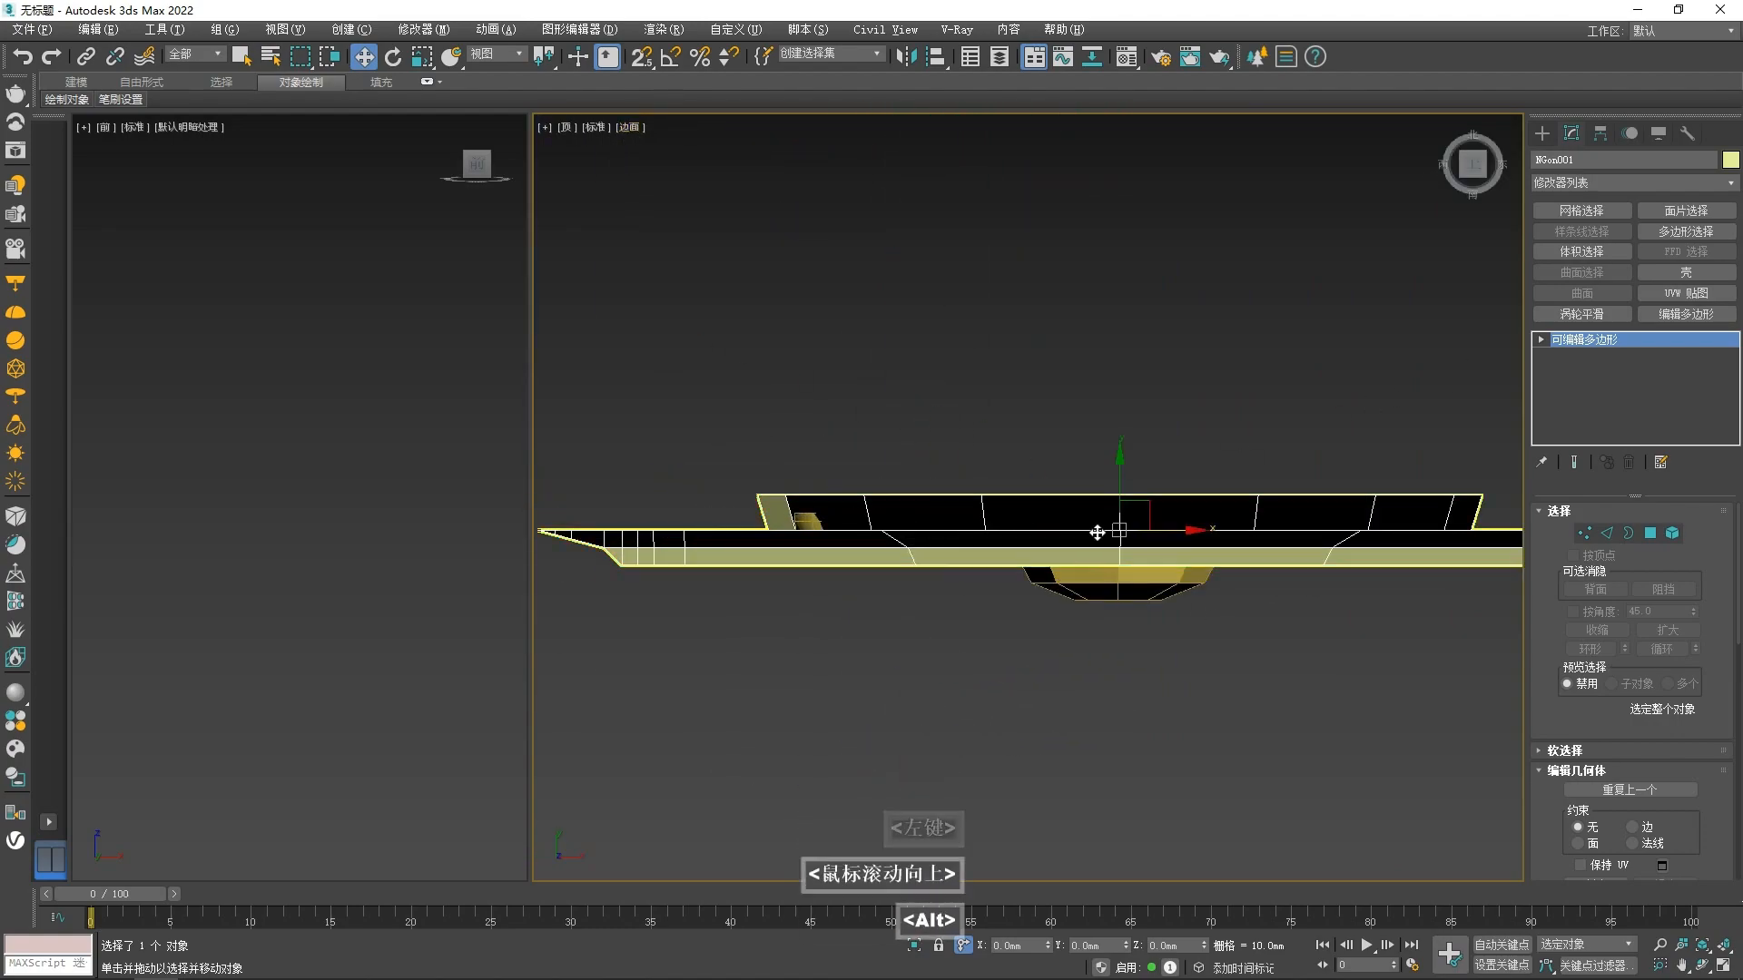
- Extrude the square panel's outer rear border edges backwards by 10 mm along Y
key(alt+c)
key(2)
key(f)
scroll(899, 439, up, 4)
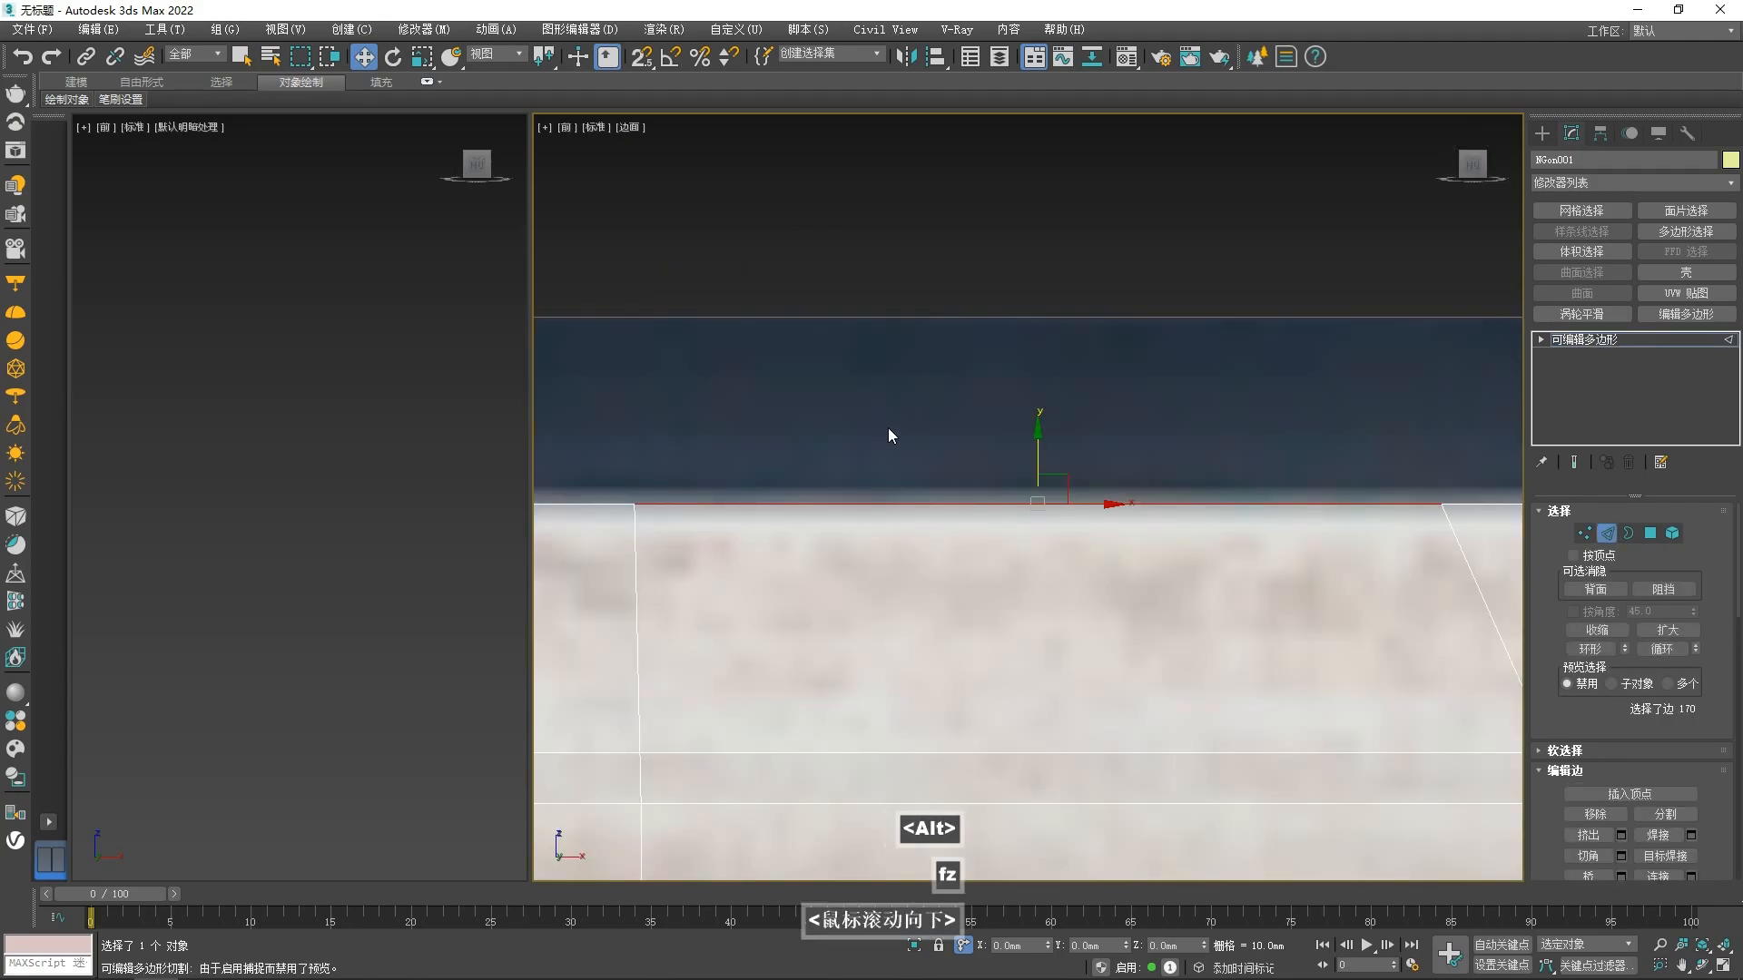
scroll(1081, 412, down, 5)
scroll(1076, 436, up, 2)
alt+middle_drag(1075, 436, 1068, 465)
key(t)
key(f)
shift+drag(1107, 495, 549, 513)
key(s)
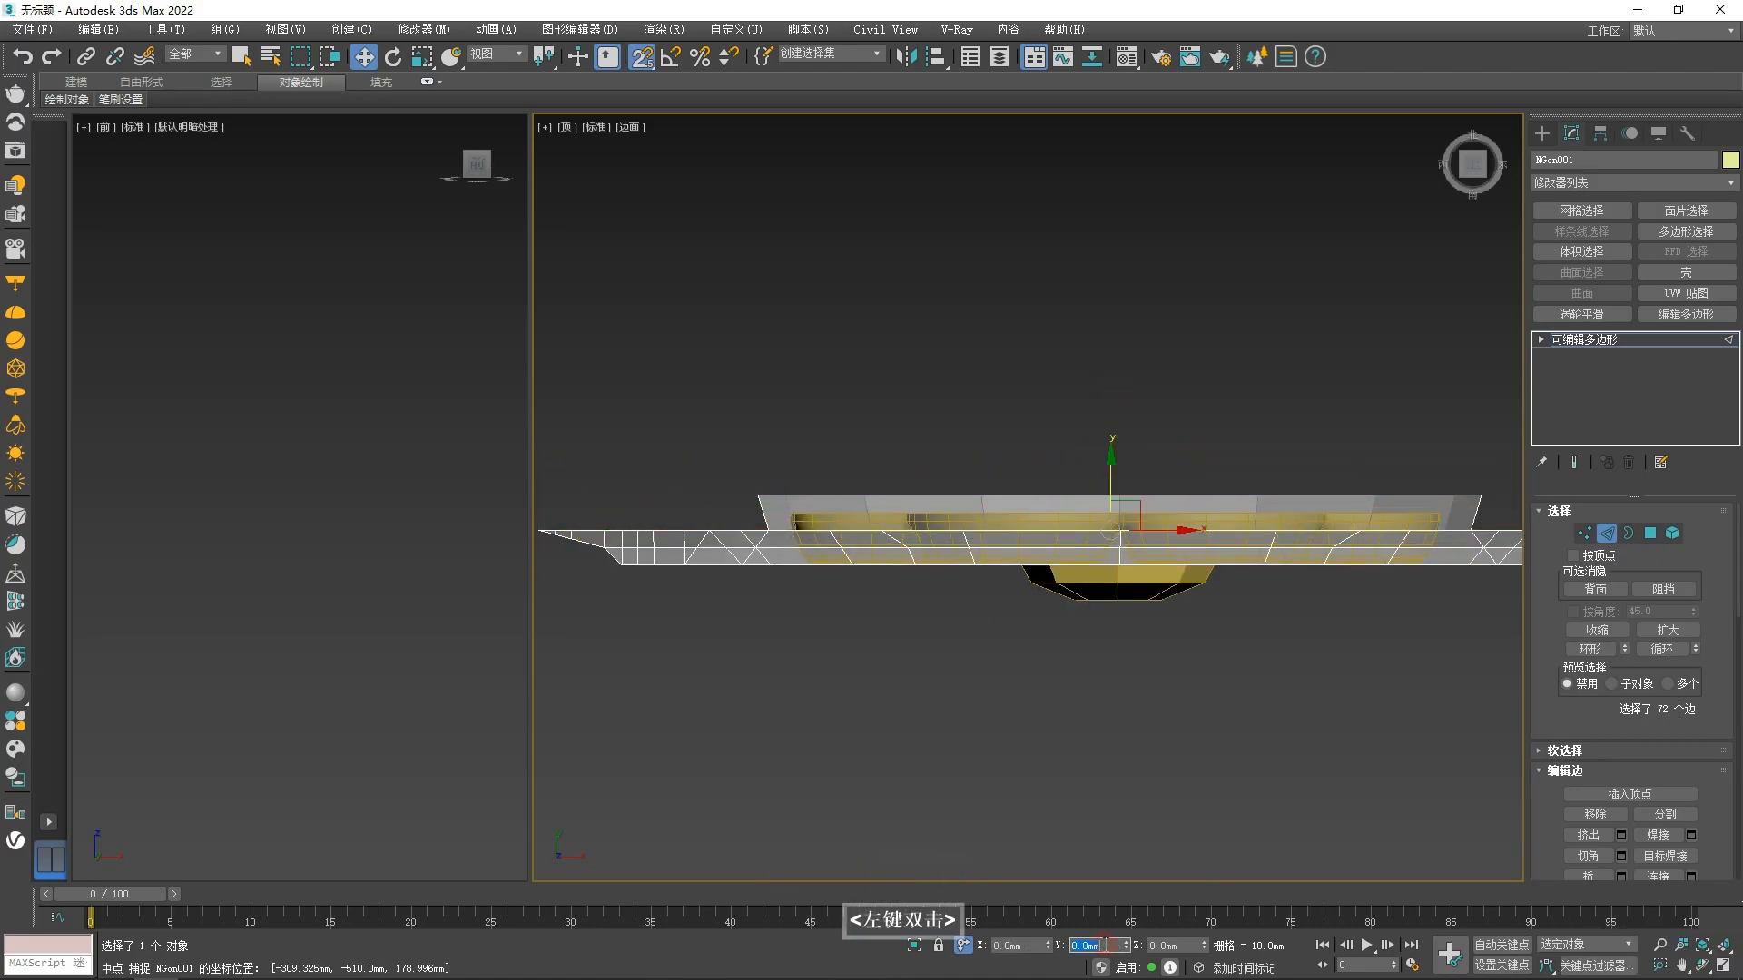
double_click(1106, 945)
text(10)
key(Return)
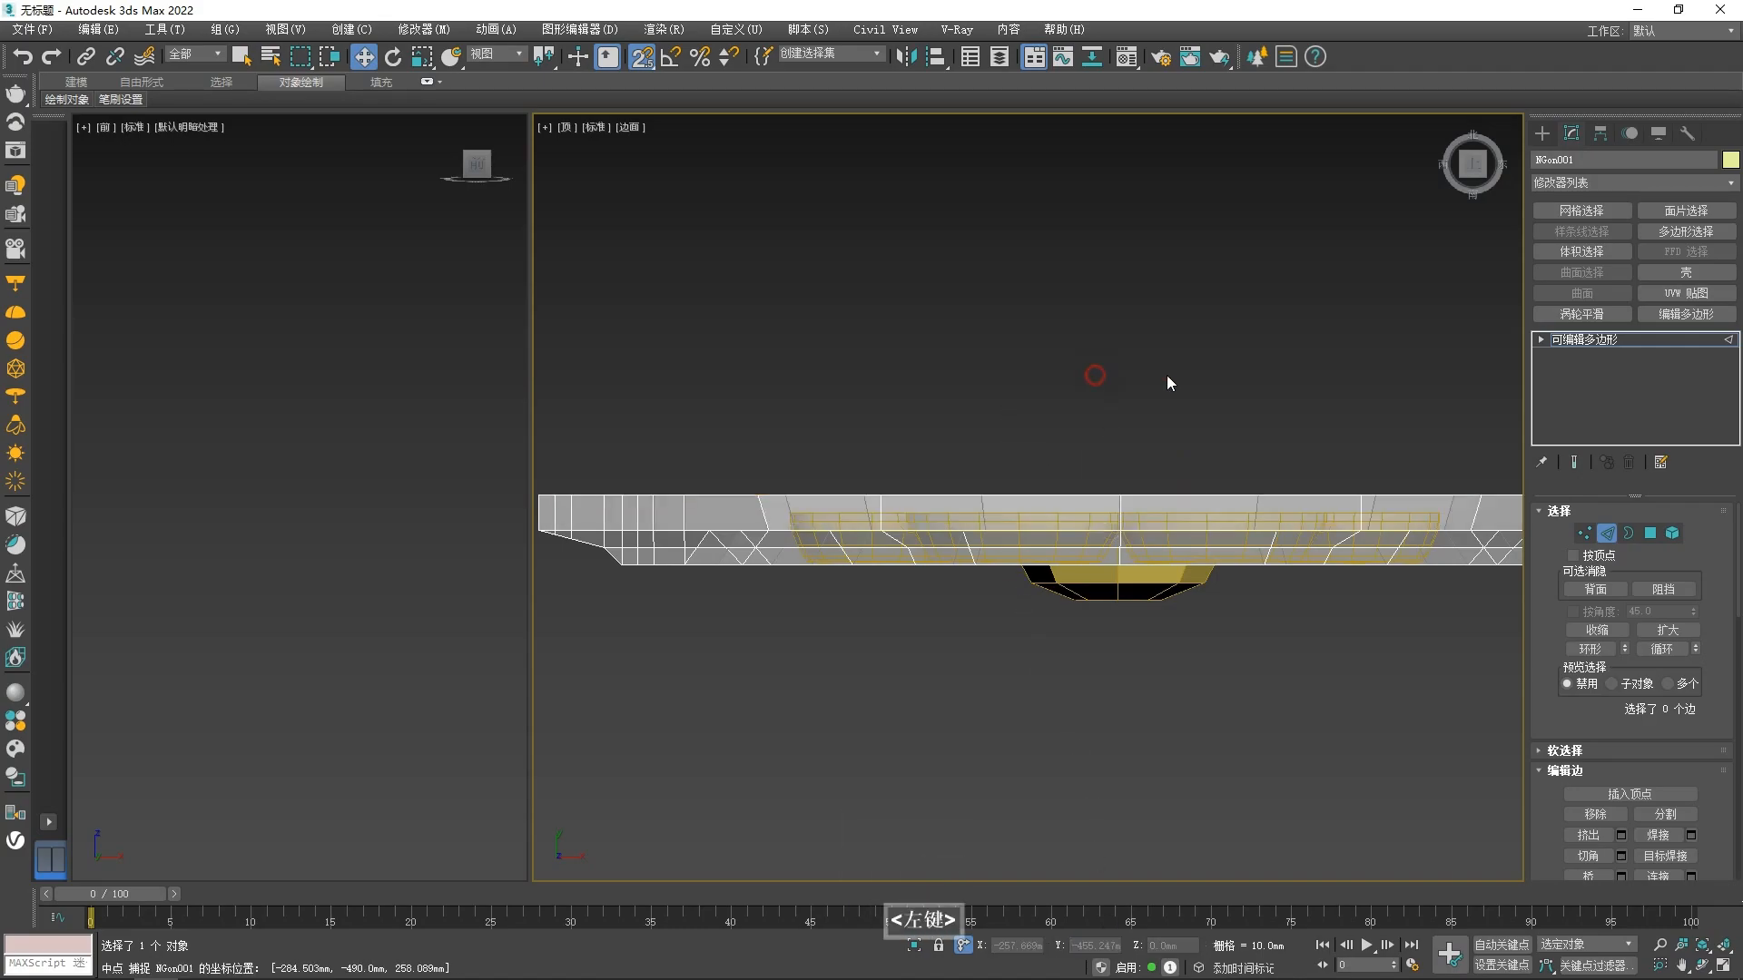
- Select the border around the panel's open rear side and cap it
alt+middle_drag(1304, 459, 1062, 498)
scroll(931, 524, up, 2)
key(2)
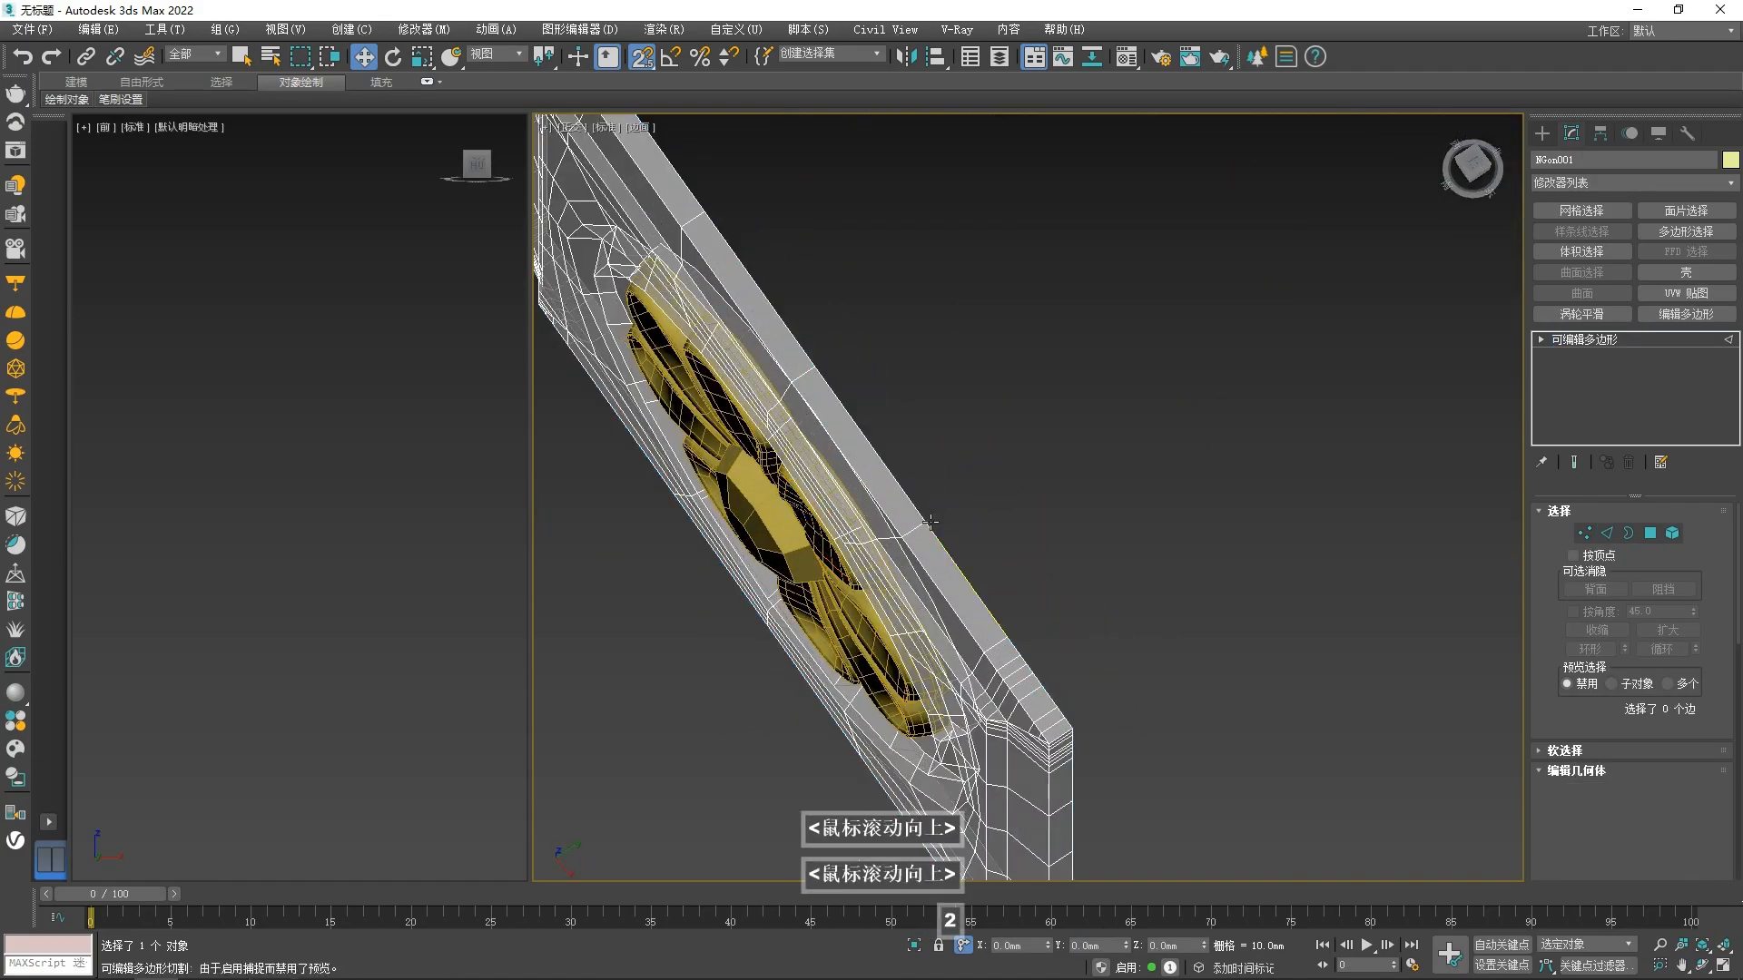
key(3)
mouse_move(899, 476)
alt+middle_down()
mouse_move(887, 509)
mouse_move(914, 460)
alt+middle_up()
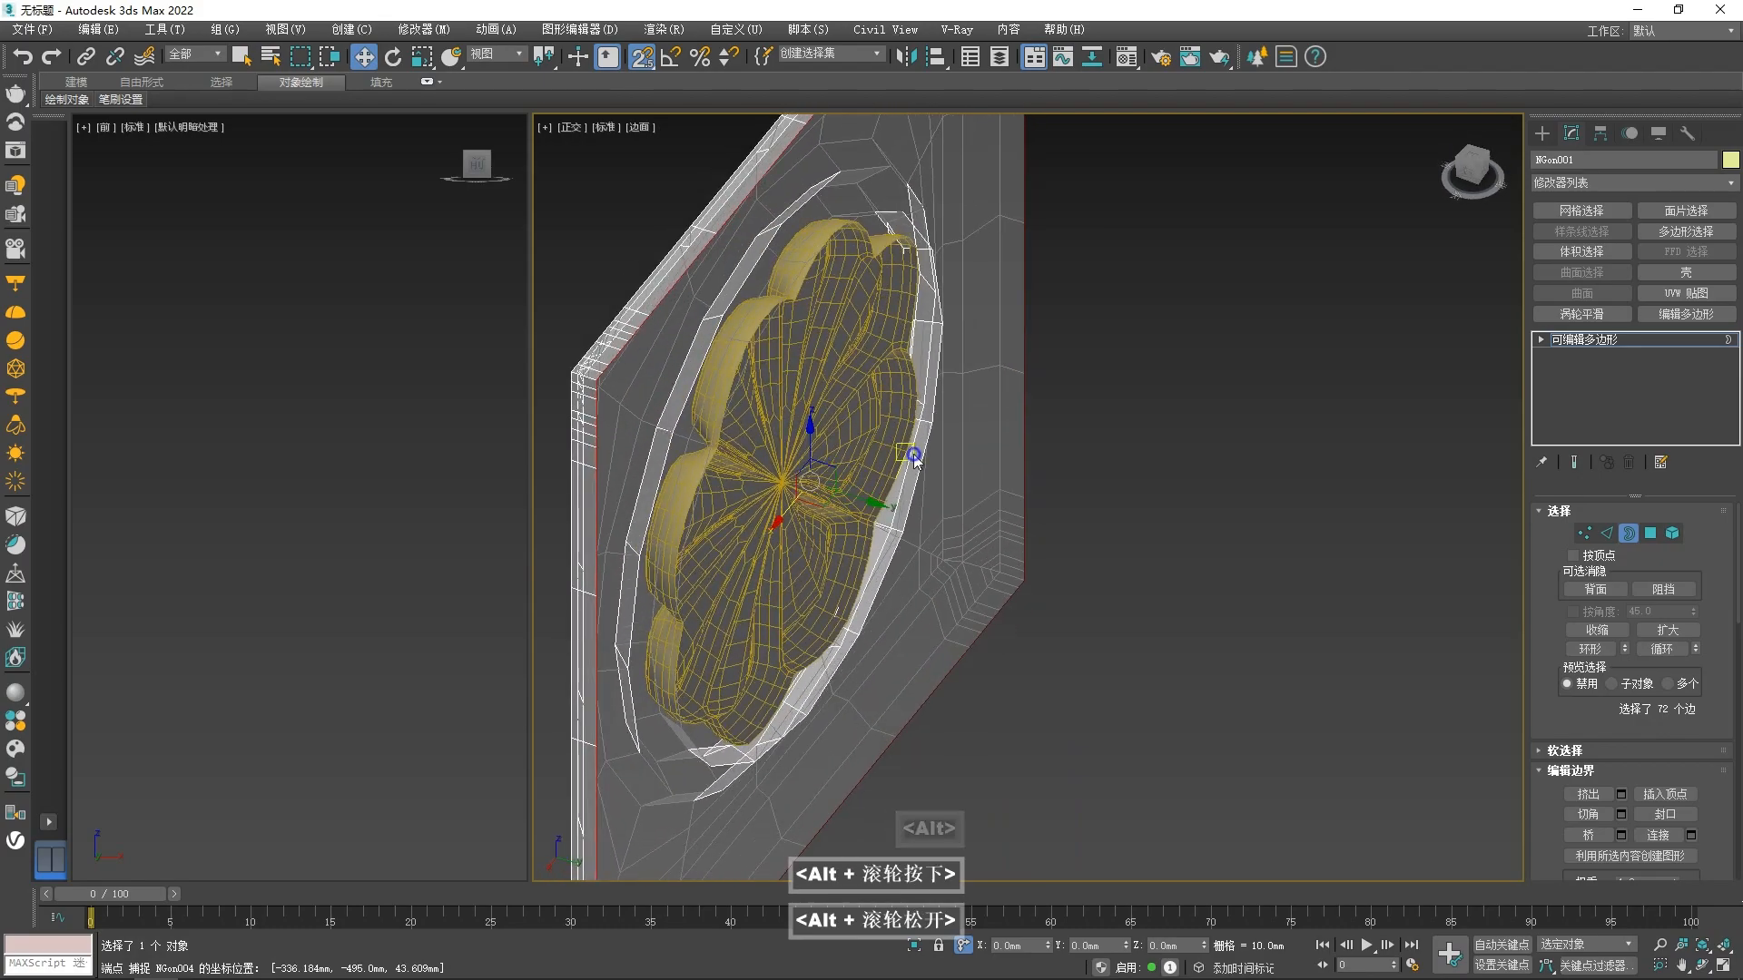
right_click(905, 448)
click(872, 499)
alt+middle_drag(966, 532, 791, 287)
key(3)
key(2)
- Return to object level and attach the flower relief to the square panel
click(1595, 340)
right_click(953, 416)
click(930, 284)
alt+scroll(791, 287, down, 3)
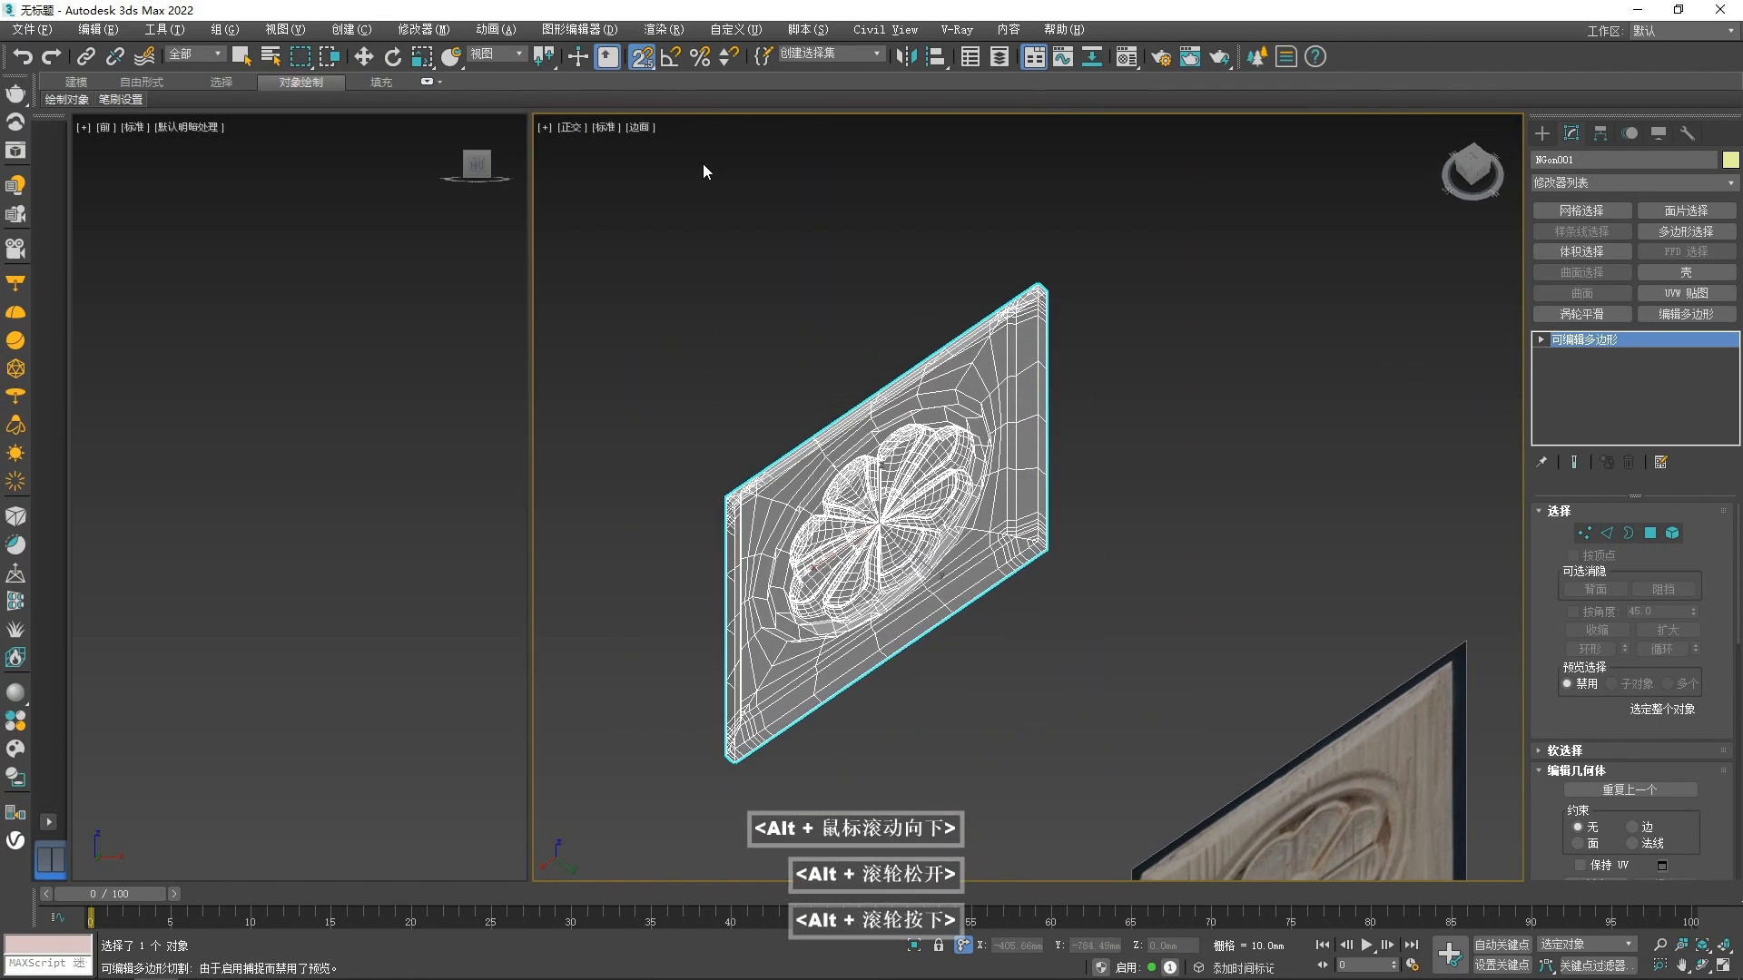
- Turn off the edged-faces display and frame the combined panel in the front view
click(646, 132)
click(669, 331)
alt+middle_drag(951, 606, 1026, 563)
key(z)
key(f)
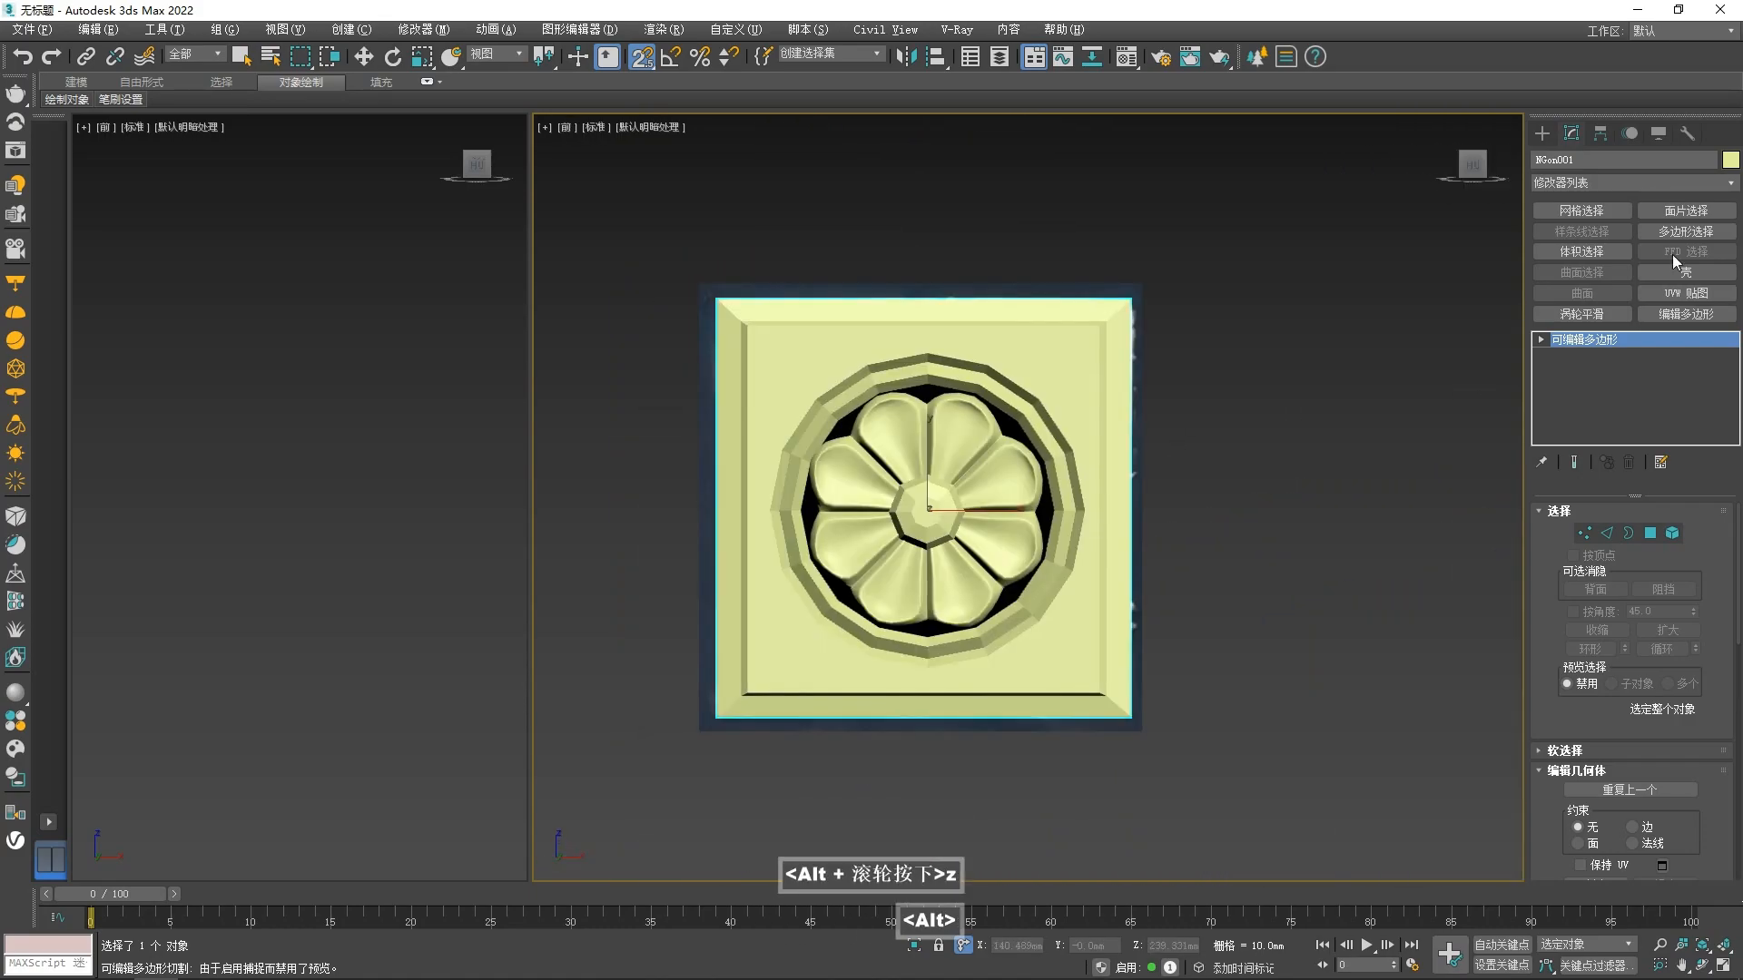
- Give the combined panel a light orange object colour and apply a TurboSmooth modifier
click(1731, 160)
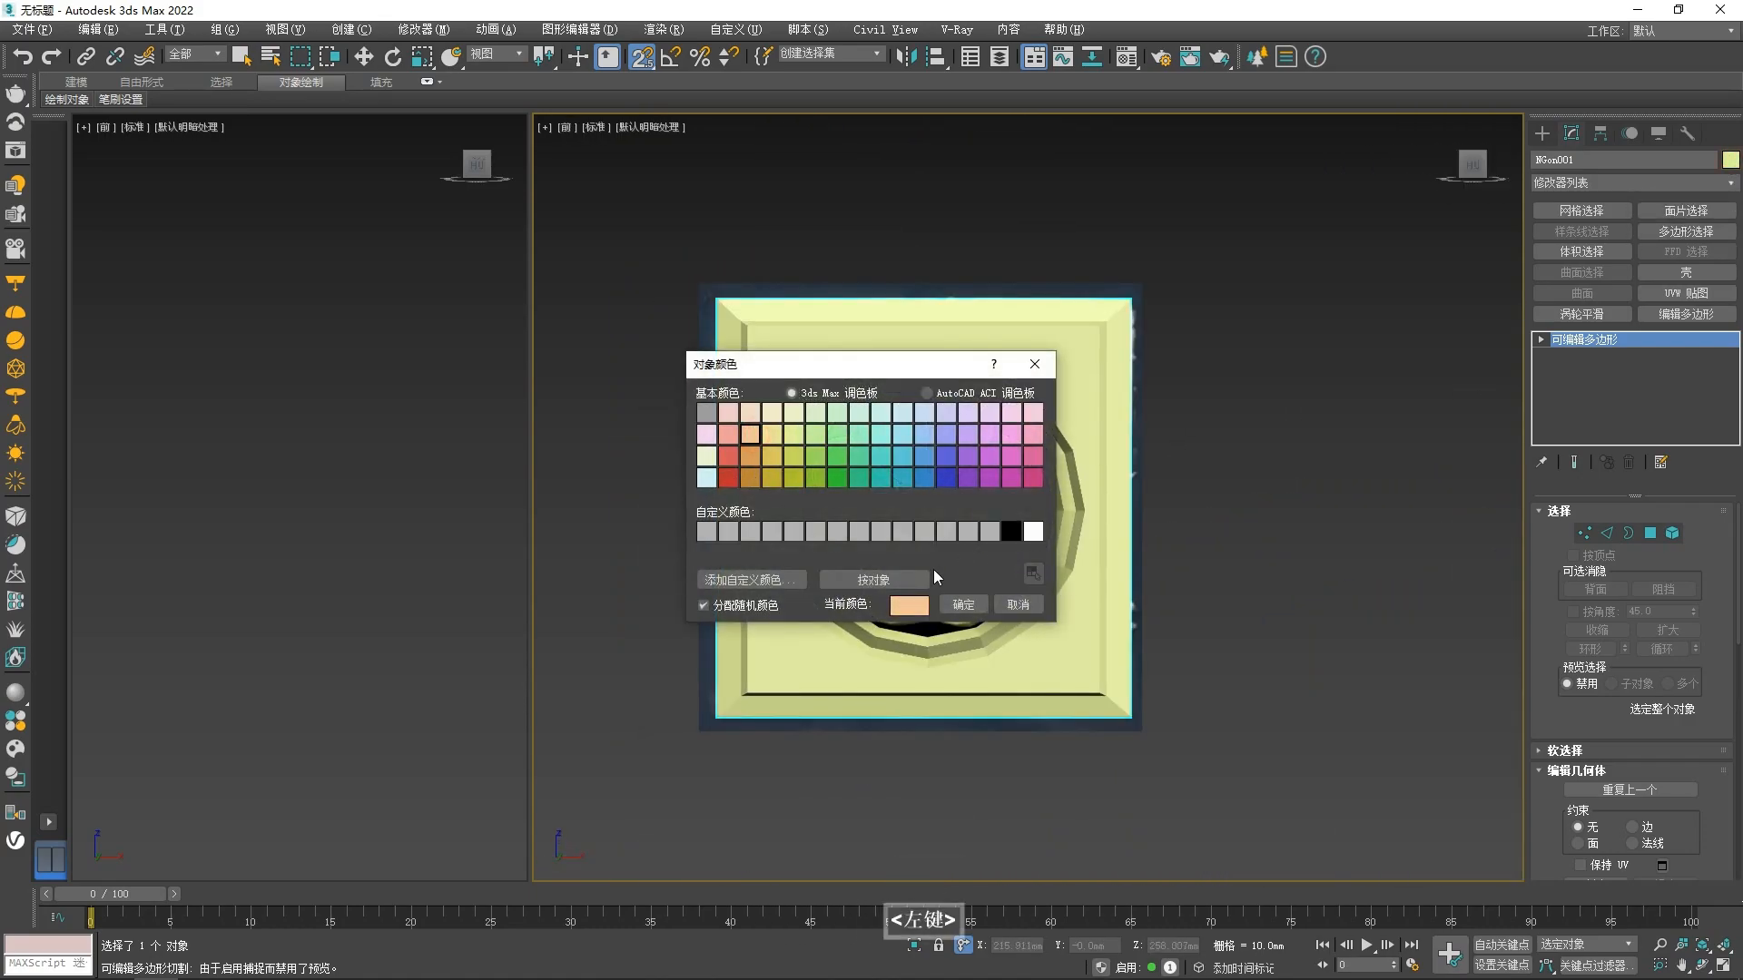
click(963, 604)
scroll(1043, 506, up, 3)
click(1582, 313)
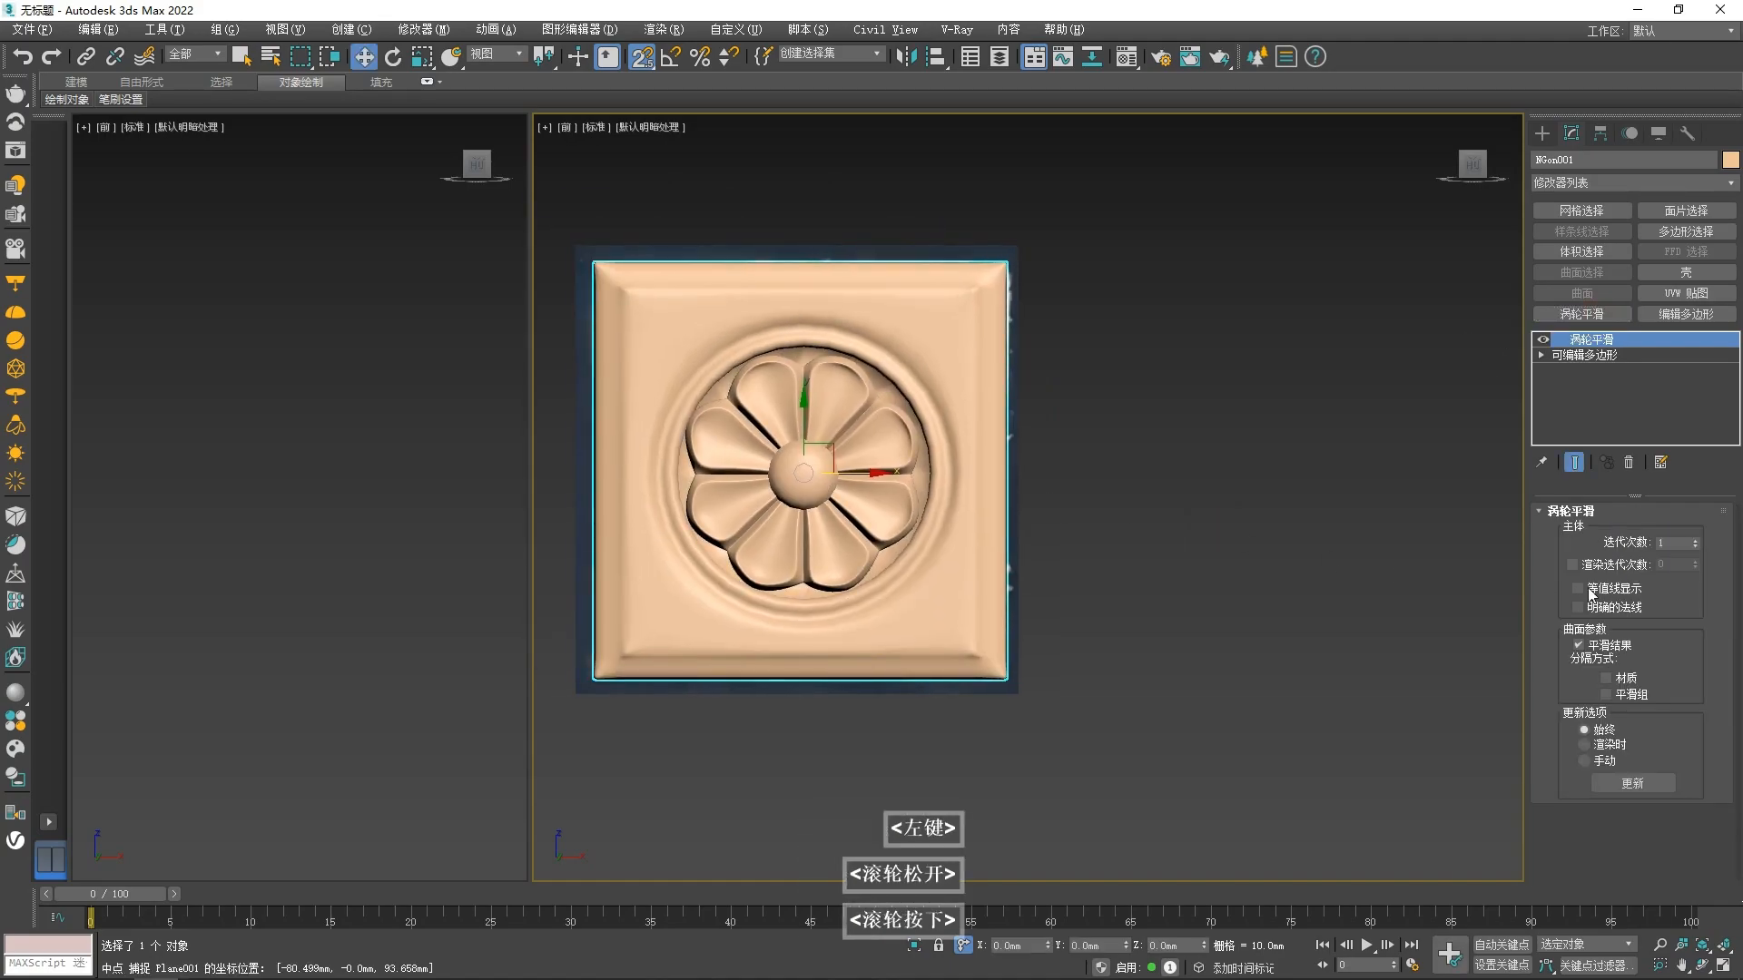
- Move the smoothed panel sideways along X, clear of the wood reference image, so both stand side by side
click(1240, 558)
scroll(1240, 557, down, 1)
scroll(1002, 483, up, 2)
click(1002, 482)
drag(1074, 484, 705, 488)
scroll(944, 471, down, 1)
middle_drag(877, 485, 967, 494)
scroll(967, 494, up, 1)
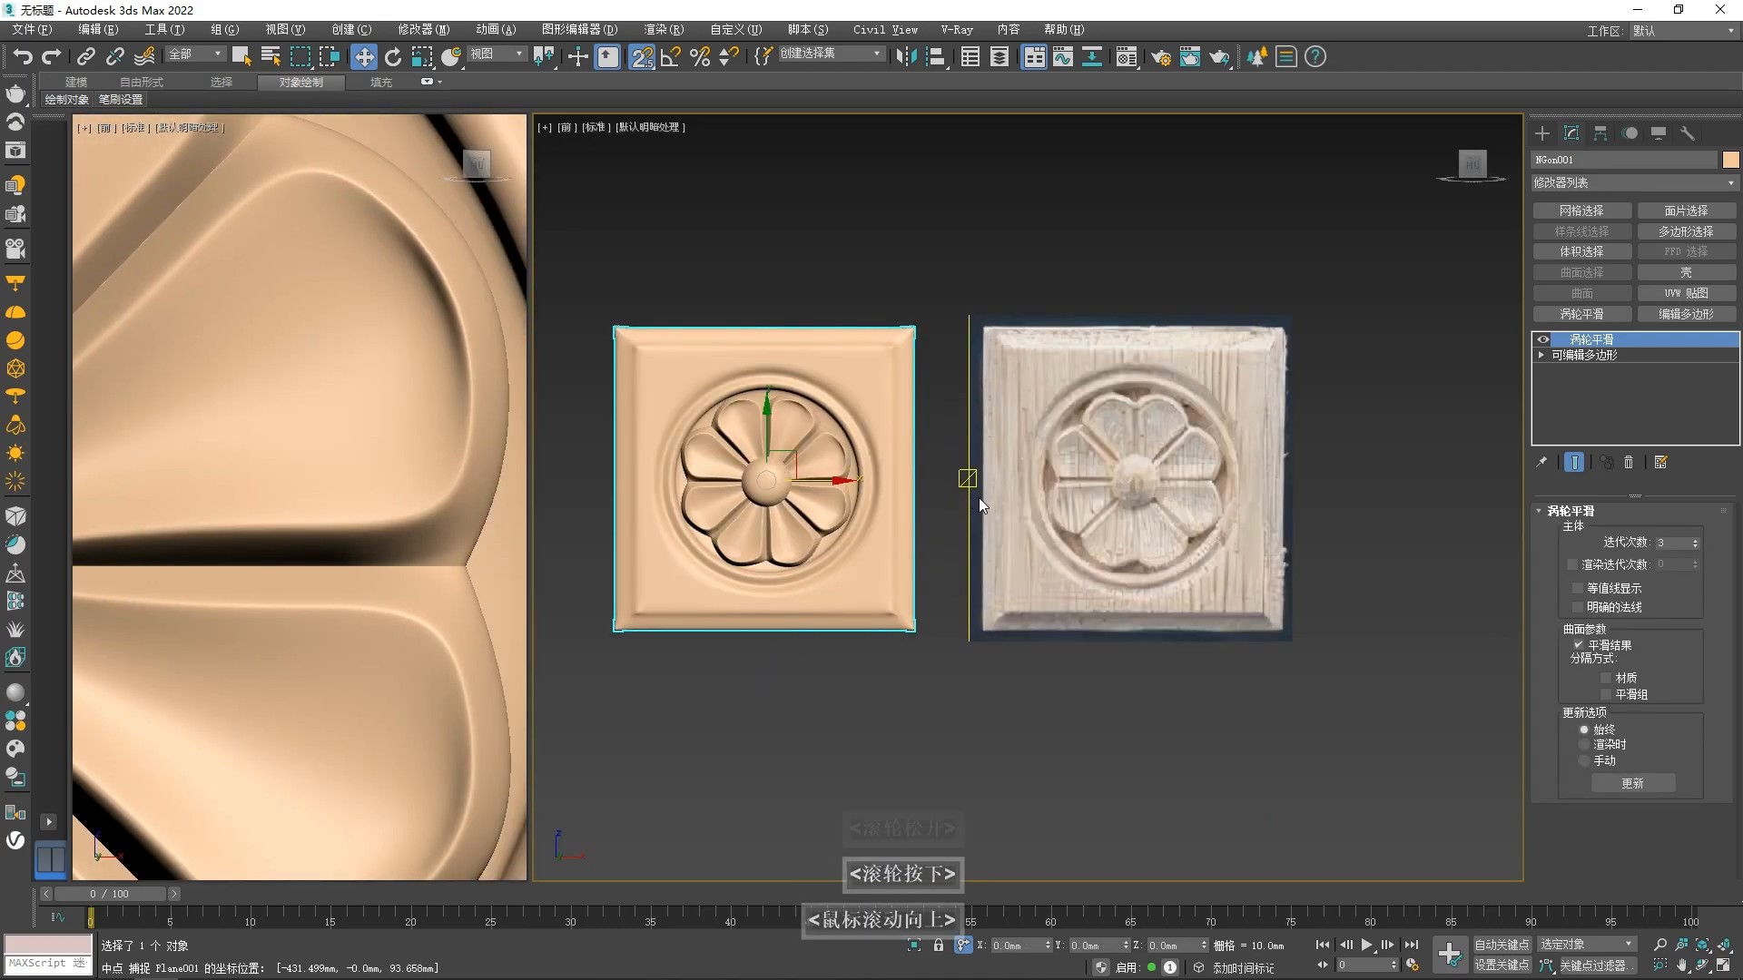